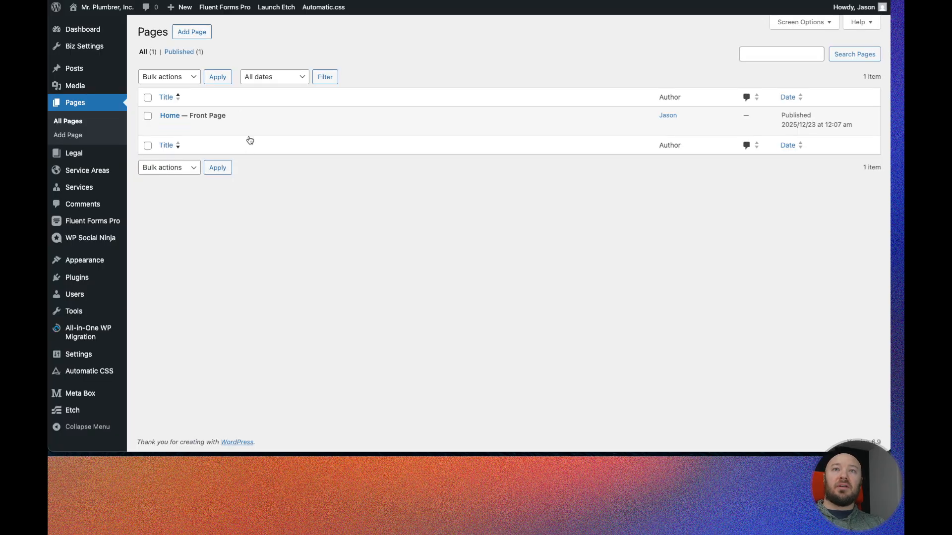
- Open the Home page in the Etch builder and add a new section with a container at the end of the page
{"action": "right_click", "coordinate": [266, 127]}
{"action": "left_click", "coordinate": [277, 130]}
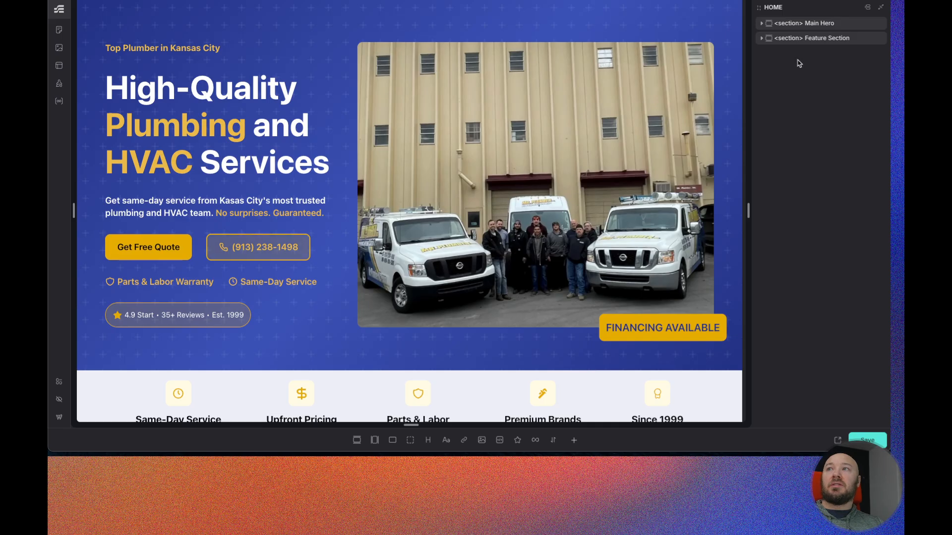
{"action": "left_click", "coordinate": [356, 440]}
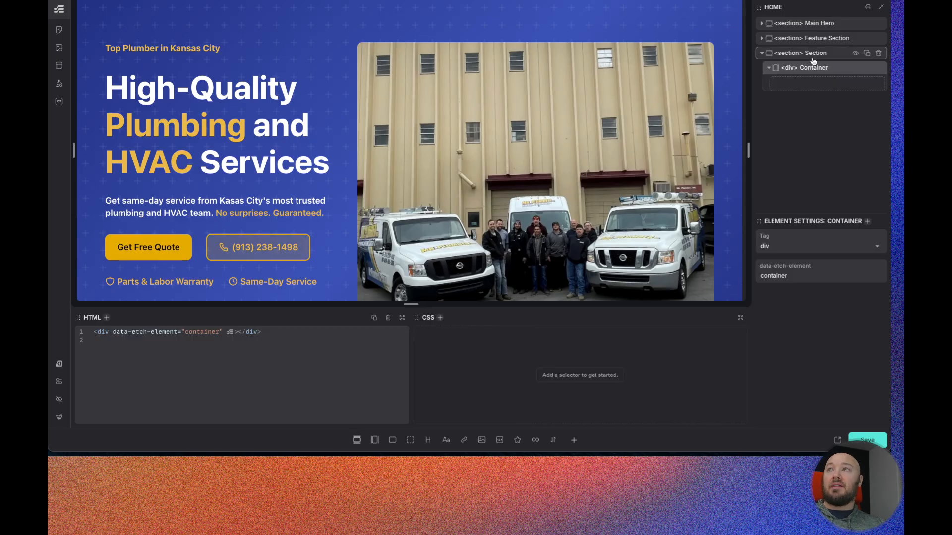
- Rename the new section to "Why Section"
{"action": "double_click", "coordinate": [813, 53]}
{"action": "type", "text": "WHy Section"}
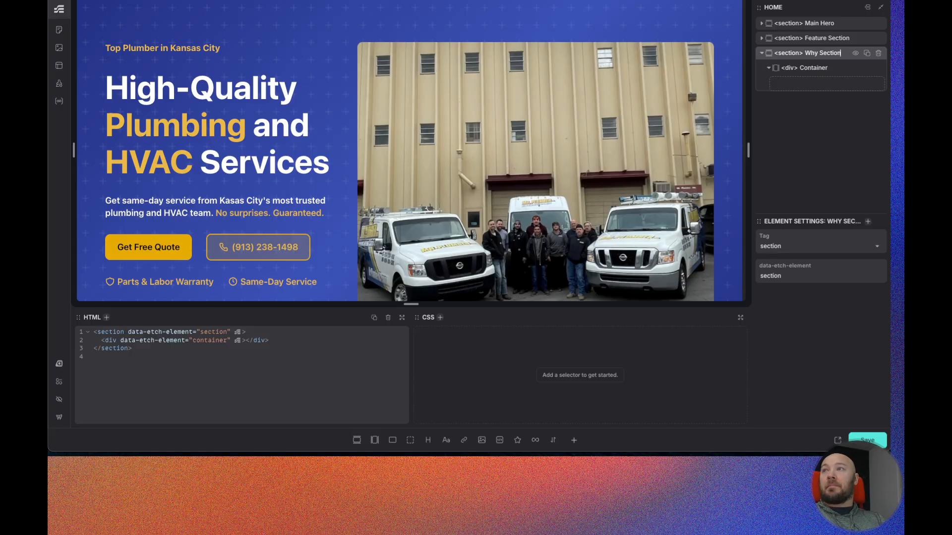
{"action": "key", "text": "Return"}
- Rename the section's container to "Inner"
{"action": "double_click", "coordinate": [798, 72]}
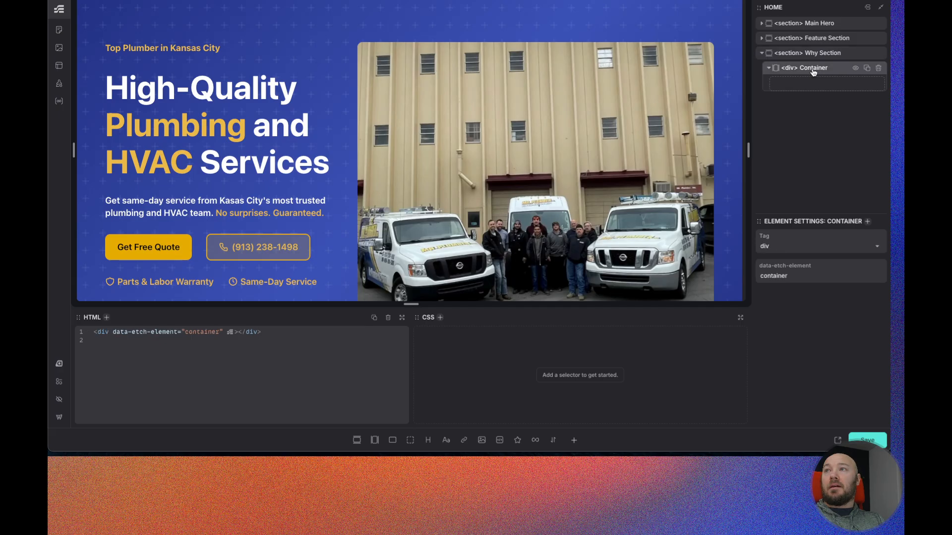
{"action": "type", "text": "Inner"}
{"action": "key", "text": "Return"}
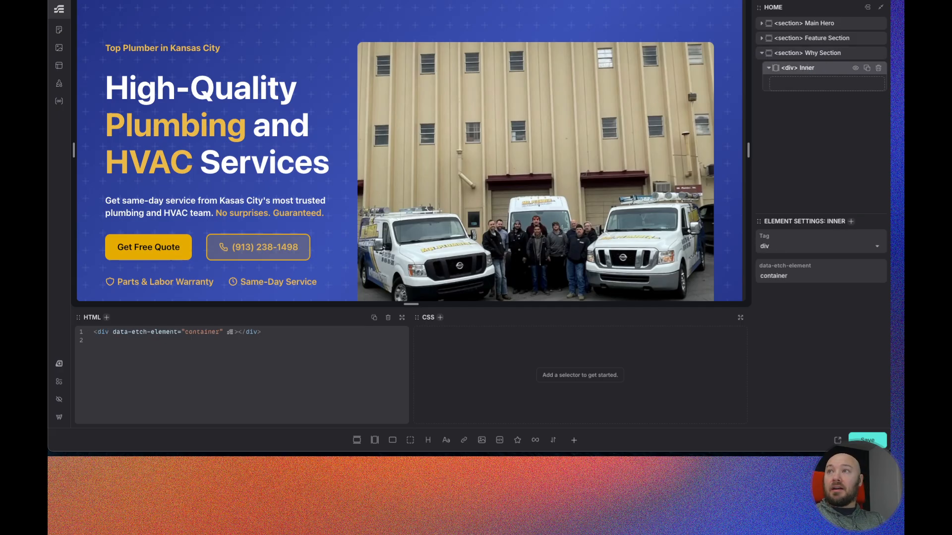
- Add another container above Inner inside Why Section and name it "Intro"
{"action": "left_click", "coordinate": [374, 441]}
{"action": "mouse_move", "coordinate": [818, 80]}
{"action": "left_mouse_down"}
{"action": "mouse_move", "coordinate": [817, 62]}
{"action": "mouse_move", "coordinate": [817, 84]}
{"action": "mouse_move", "coordinate": [830, 70]}
{"action": "mouse_move", "coordinate": [813, 71]}
{"action": "left_mouse_up"}
{"action": "double_click", "coordinate": [813, 68]}
{"action": "type", "text": "Int"}
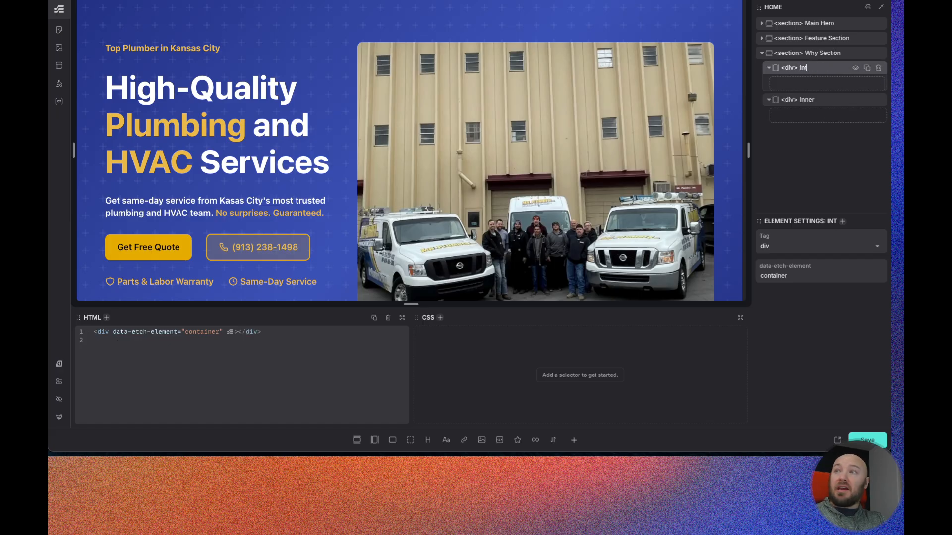
{"action": "type", "text": "ro"}
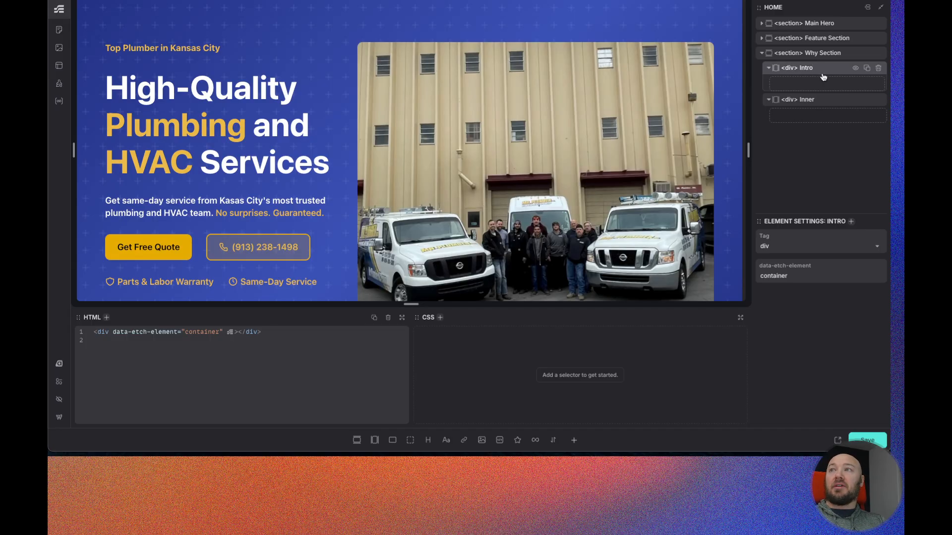
- Add a flex div inside Inner and name it "List"
{"action": "left_click", "coordinate": [821, 104]}
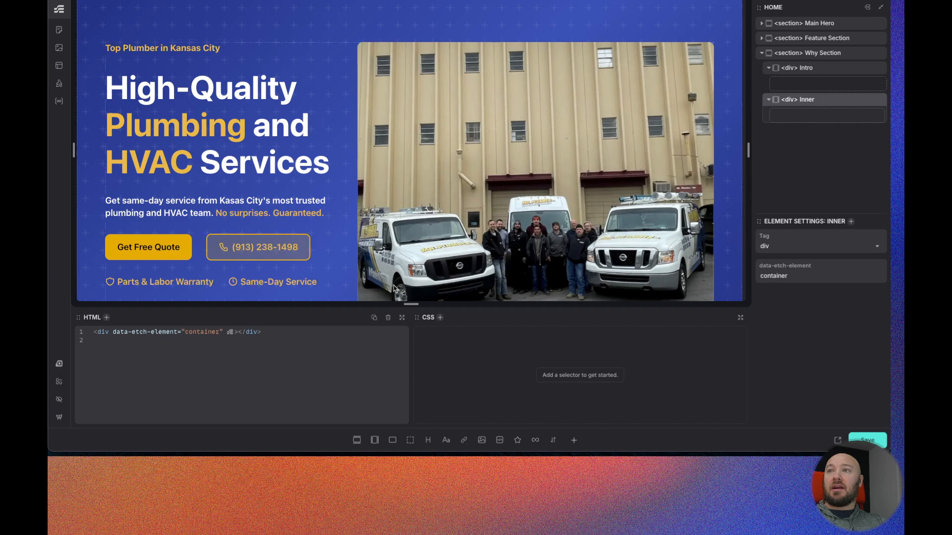
{"action": "left_click", "coordinate": [393, 440]}
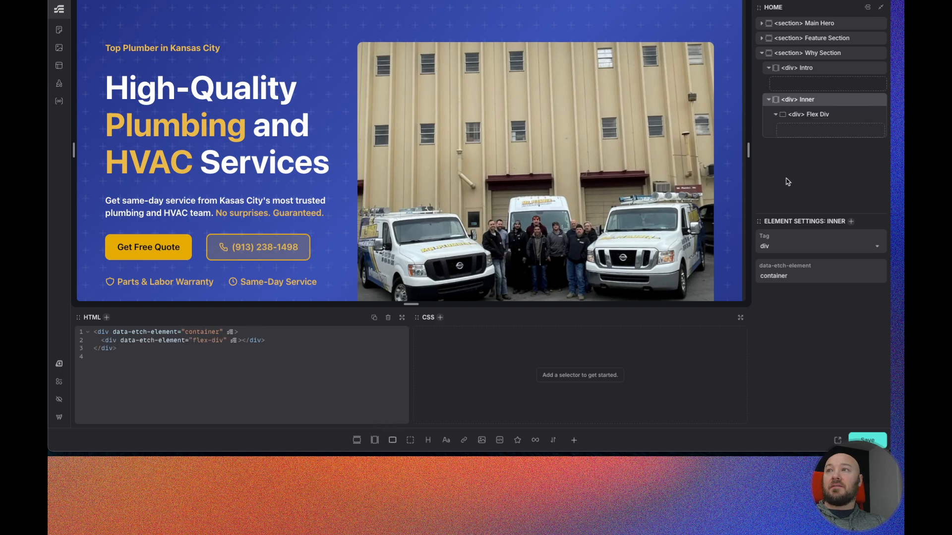
{"action": "left_click", "coordinate": [817, 116]}
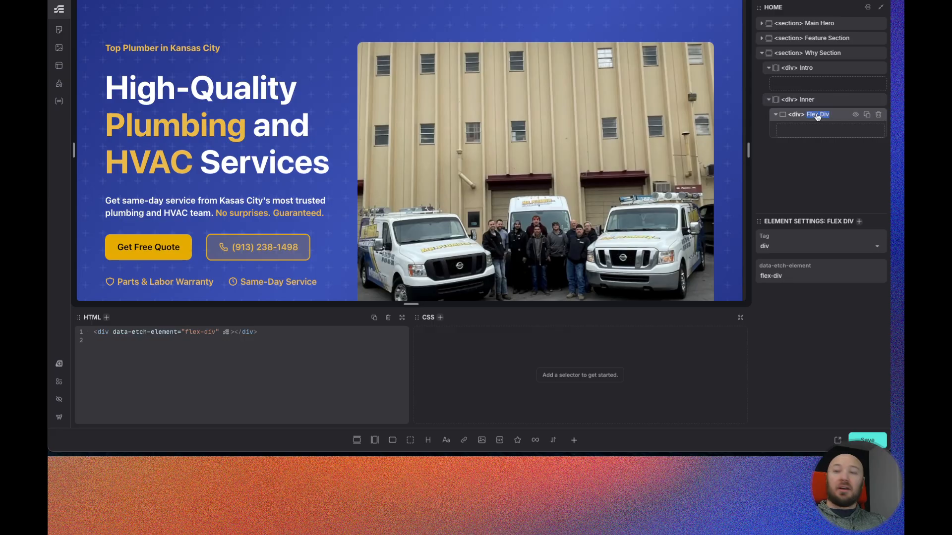
{"action": "type", "text": "List"}
{"action": "key", "text": "Return"}
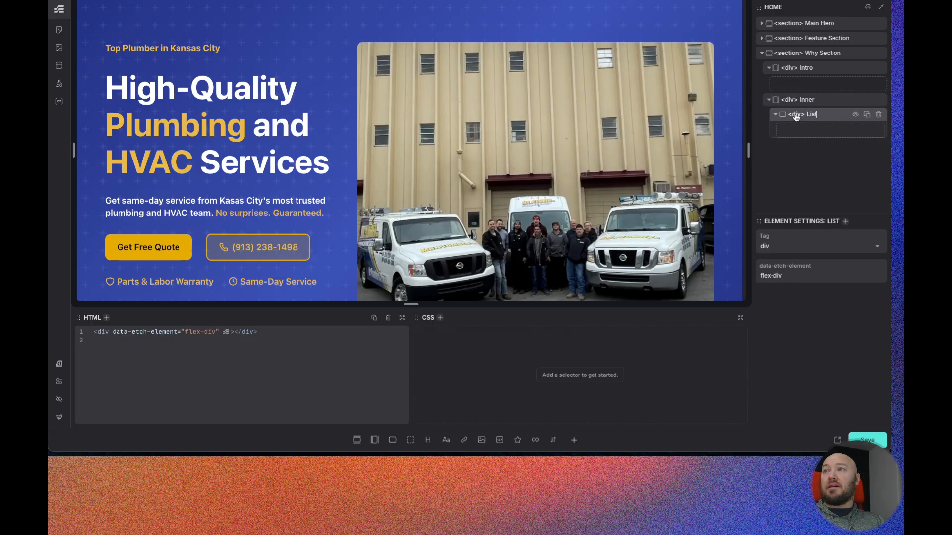
- Change the List element's tag to ul
{"action": "double_click", "coordinate": [795, 115]}
{"action": "type", "text": "ul"}
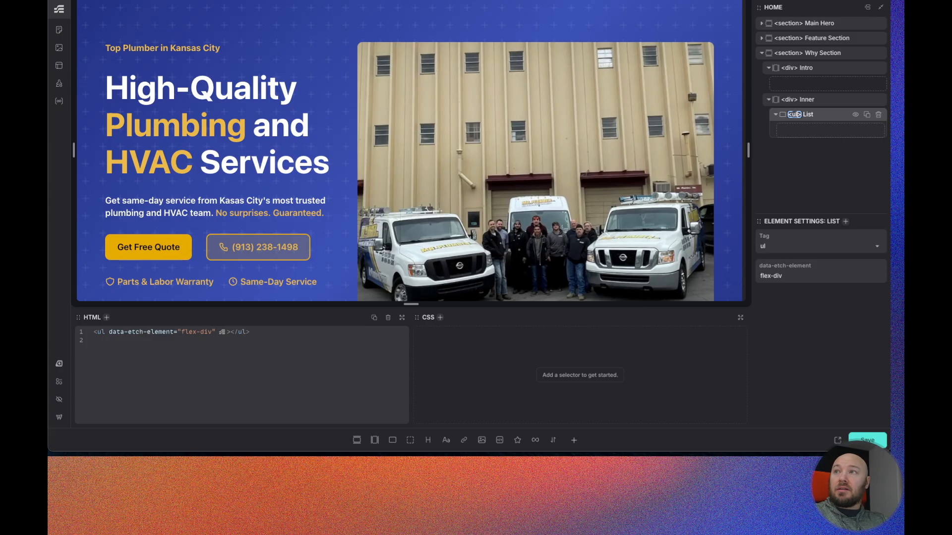
{"action": "key", "text": "Return"}
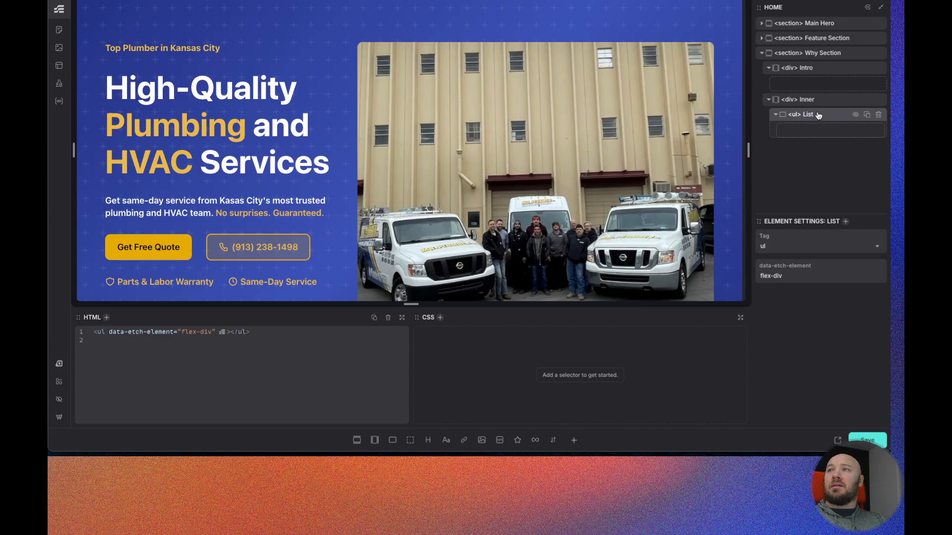
- Add a div inside List, set its tag to li and name it "List Item"
{"action": "left_click", "coordinate": [410, 440]}
{"action": "left_click", "coordinate": [804, 130]}
{"action": "double_click", "coordinate": [804, 130]}
{"action": "type", "text": "li"}
{"action": "key", "text": "Return"}
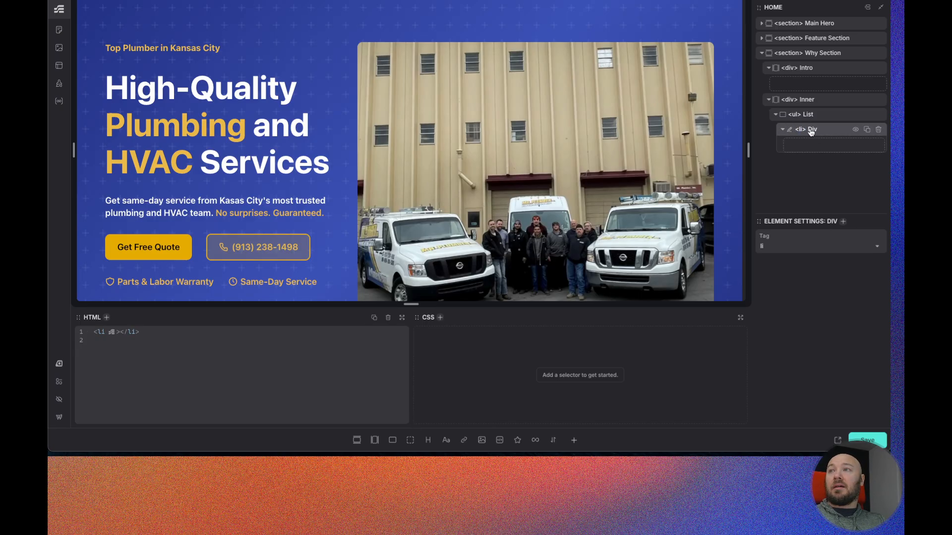
{"action": "type", "text": "List Item"}
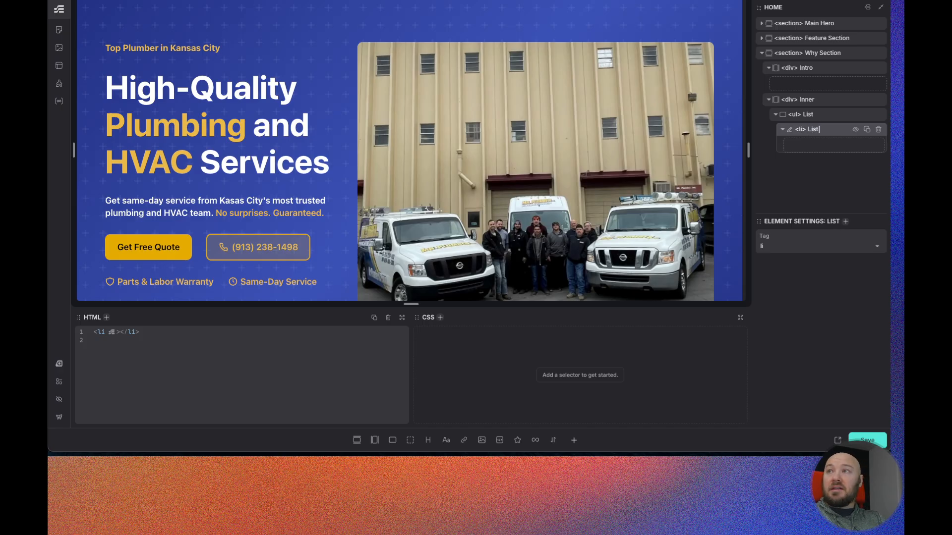
- Referring to the Figma design, add a div containing an SVG and an h2 heading inside Intro
{"action": "left_click", "coordinate": [818, 68]}
{"action": "scroll", "coordinate": [292, 99], "scroll_direction": "down", "scroll_amount": 7}
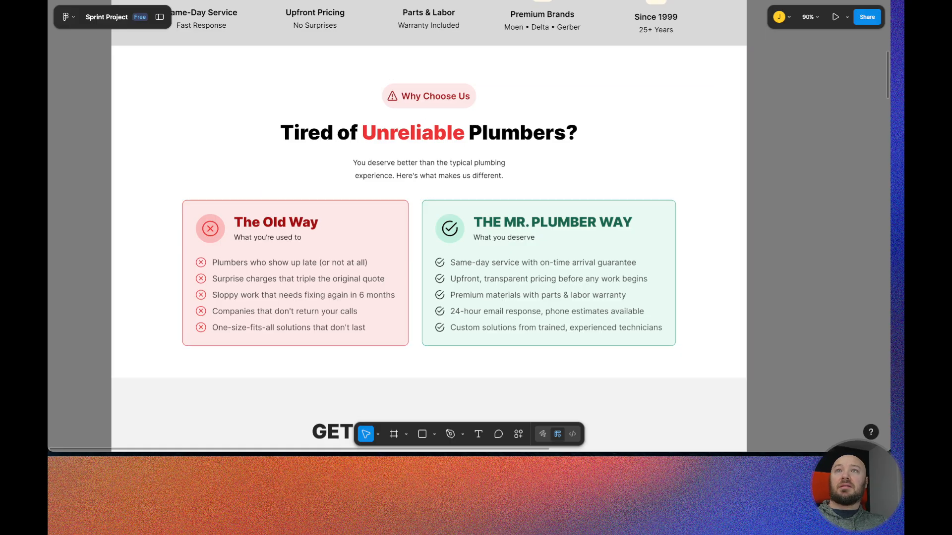
{"action": "key", "text": "ctrl+Tab"}
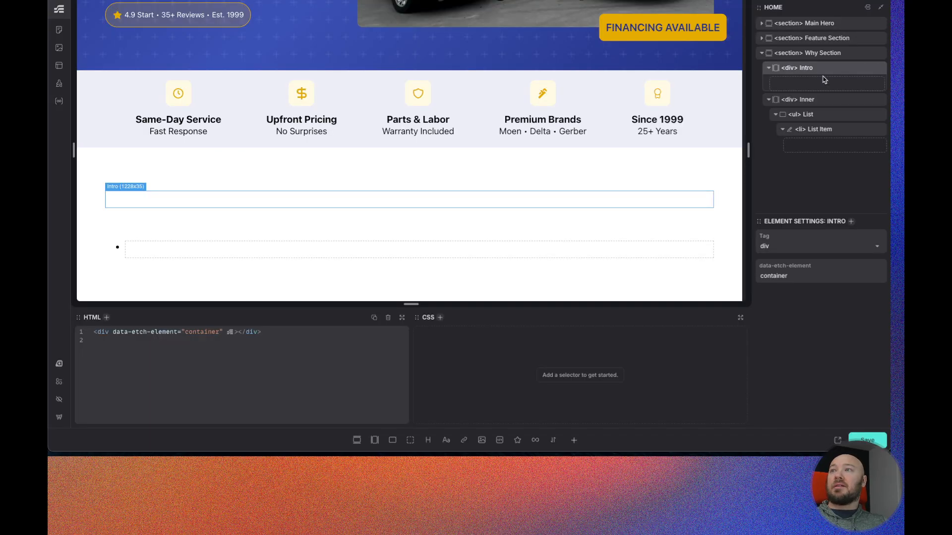
{"action": "left_click", "coordinate": [410, 441]}
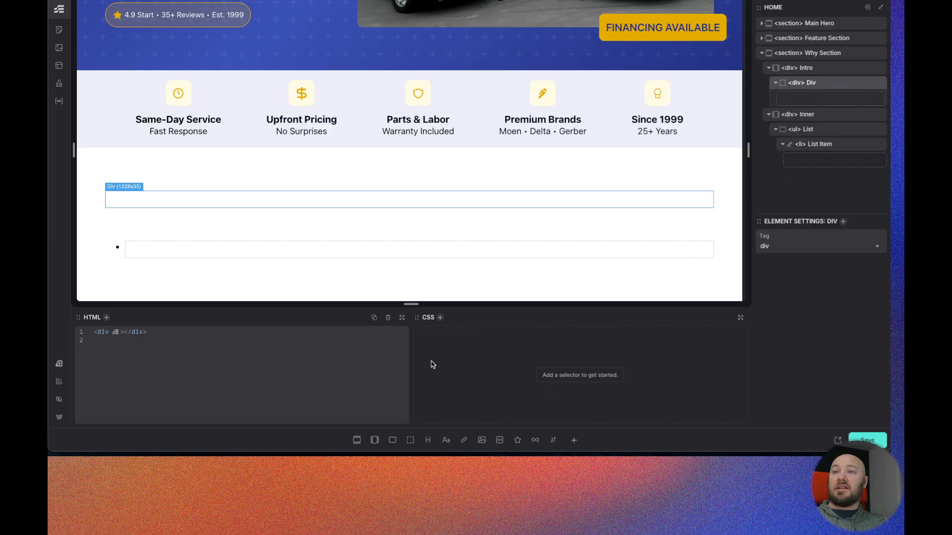
{"action": "left_click", "coordinate": [518, 441]}
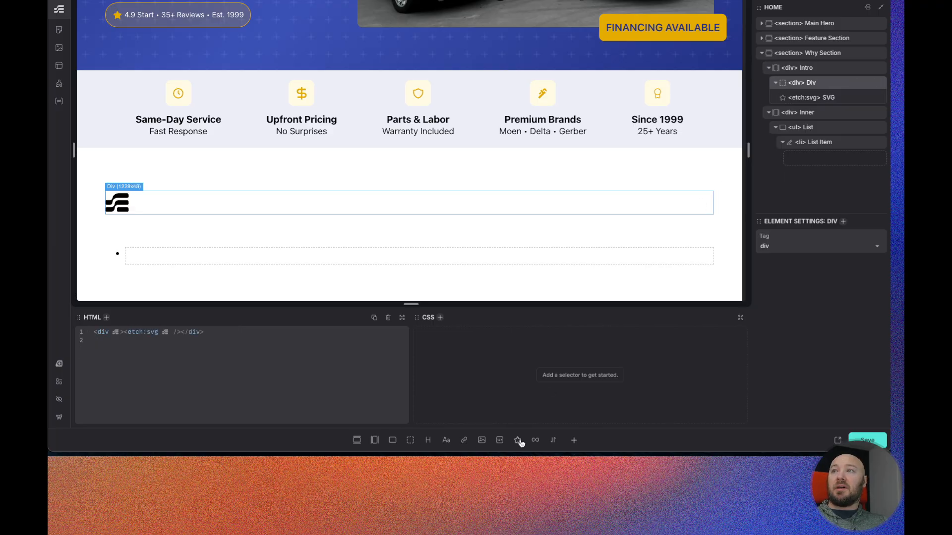
{"action": "left_click", "coordinate": [427, 441]}
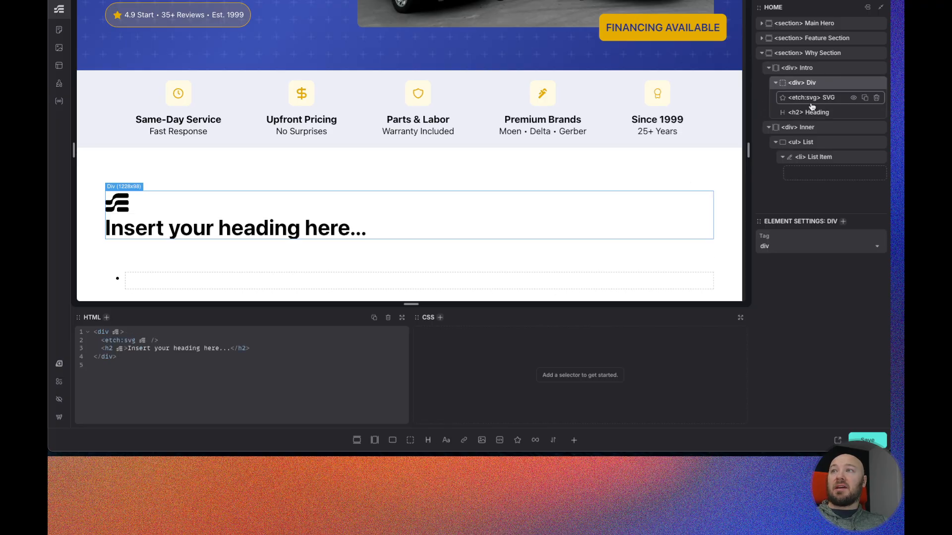
- Add two paragraph text elements to Intro below the div
{"action": "left_click", "coordinate": [819, 69]}
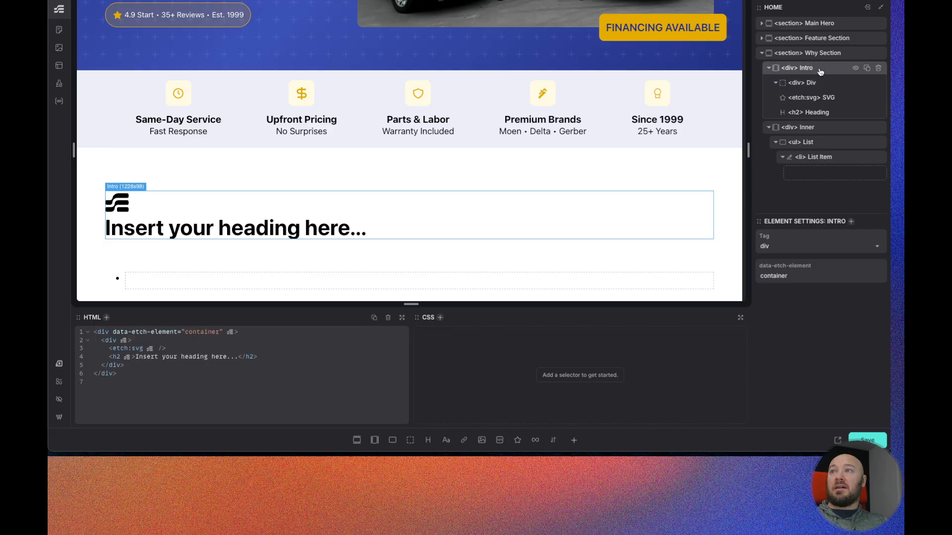
{"action": "left_click", "coordinate": [446, 440]}
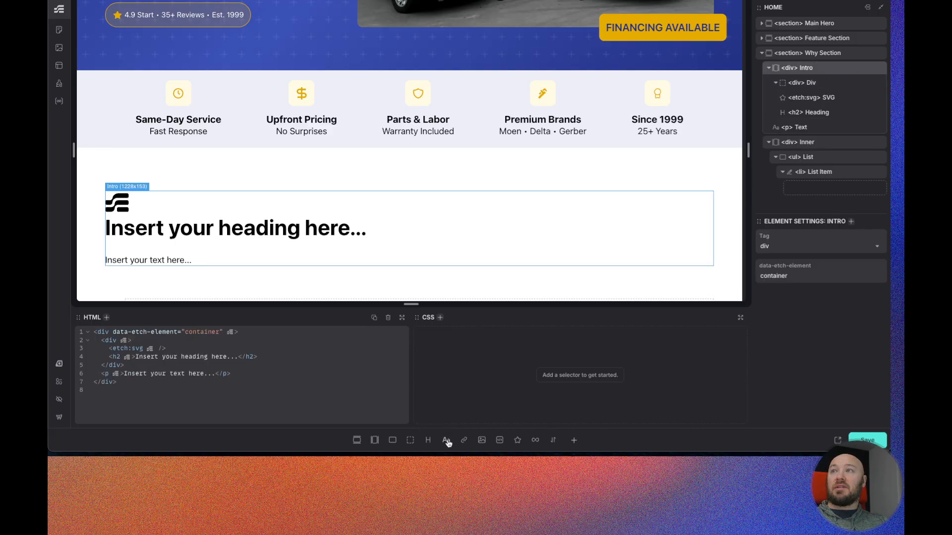
{"action": "left_click", "coordinate": [446, 440]}
- Name the two paragraphs "Headline" and "Lede"
{"action": "left_click", "coordinate": [801, 129]}
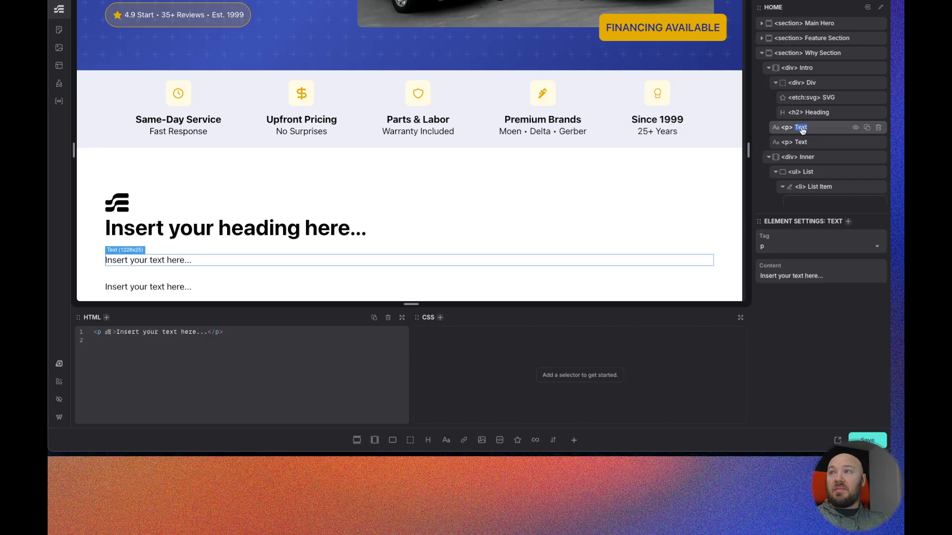
{"action": "type", "text": "Headline"}
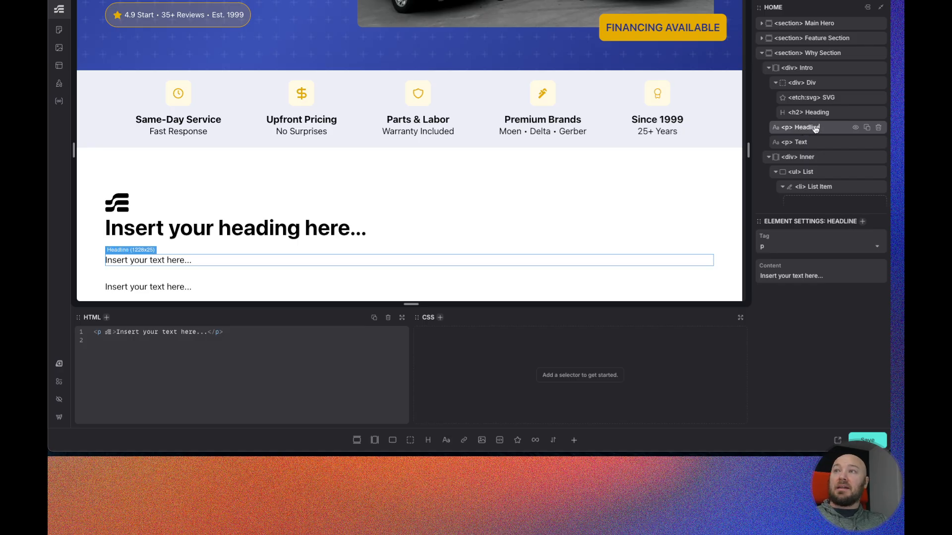
{"action": "double_click", "coordinate": [801, 142]}
{"action": "type", "text": "Lede"}
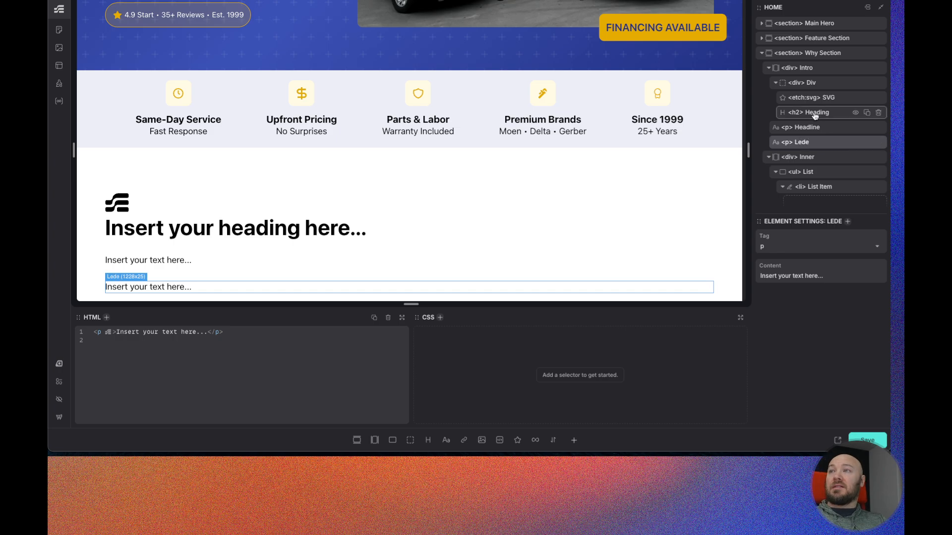
- Name the SVG "Icon" and its surrounding div "Heading Wrapper"
{"action": "double_click", "coordinate": [830, 98]}
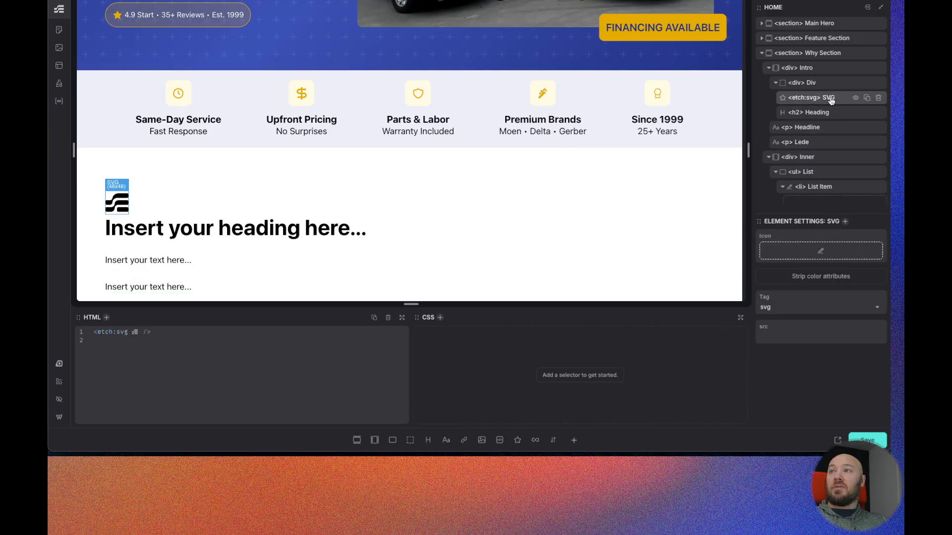
{"action": "type", "text": "Icon"}
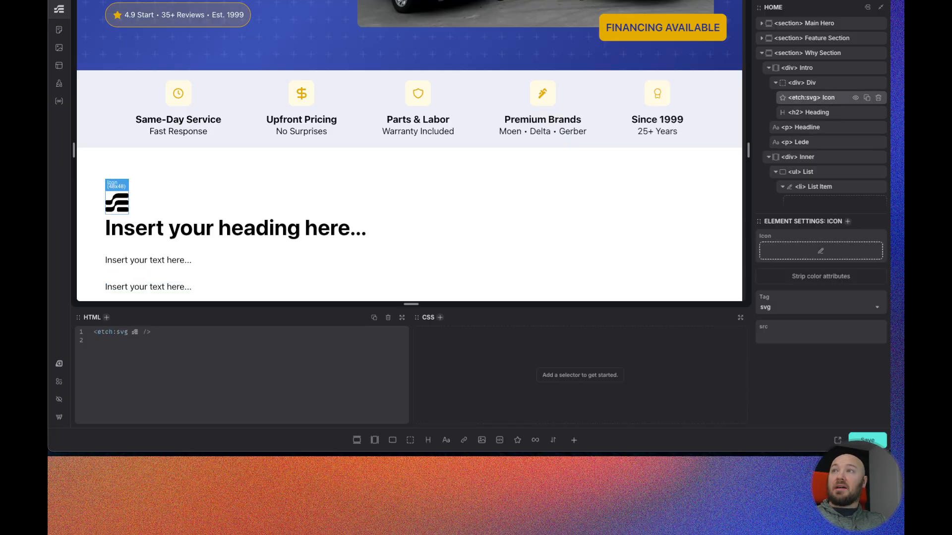
{"action": "double_click", "coordinate": [810, 84]}
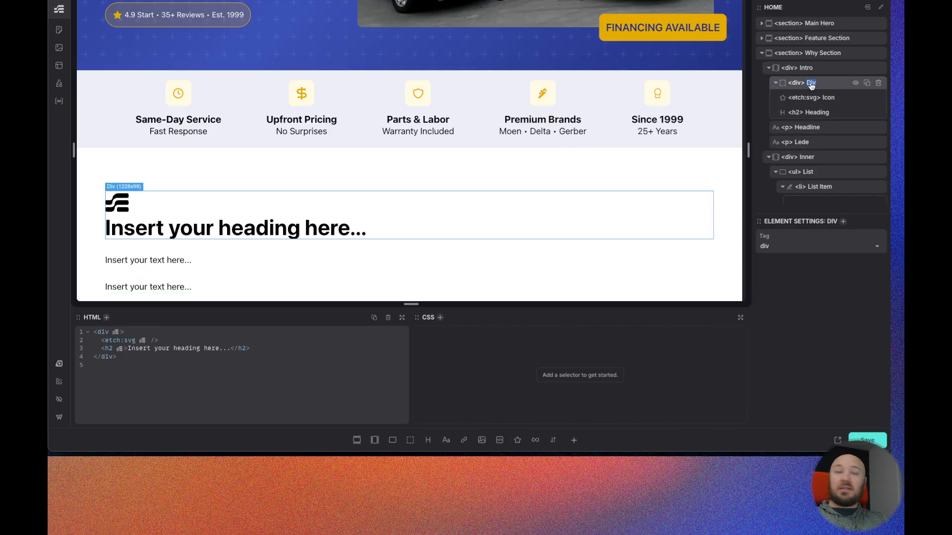
{"action": "type", "text": "Heading Wrapper"}
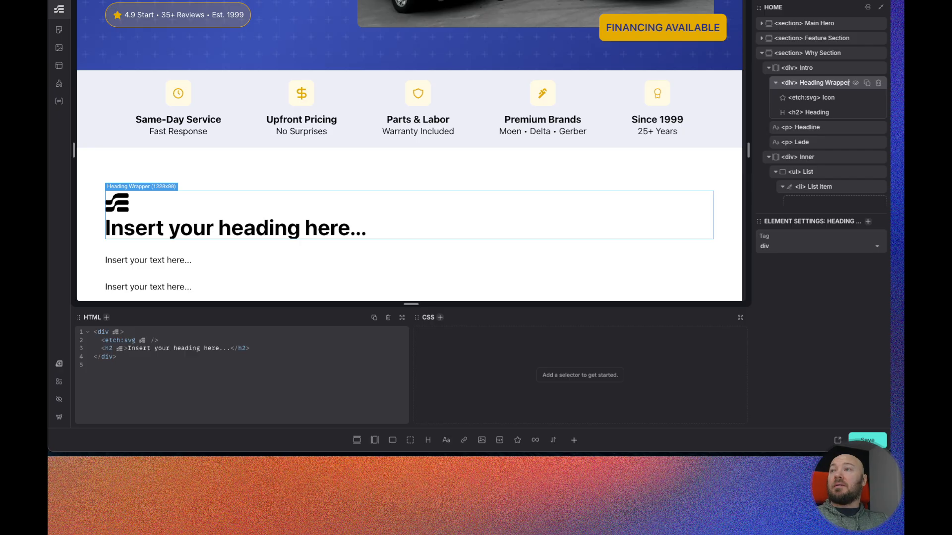
- Create BEM classes for the Intro element and its children
{"action": "left_click", "coordinate": [817, 70]}
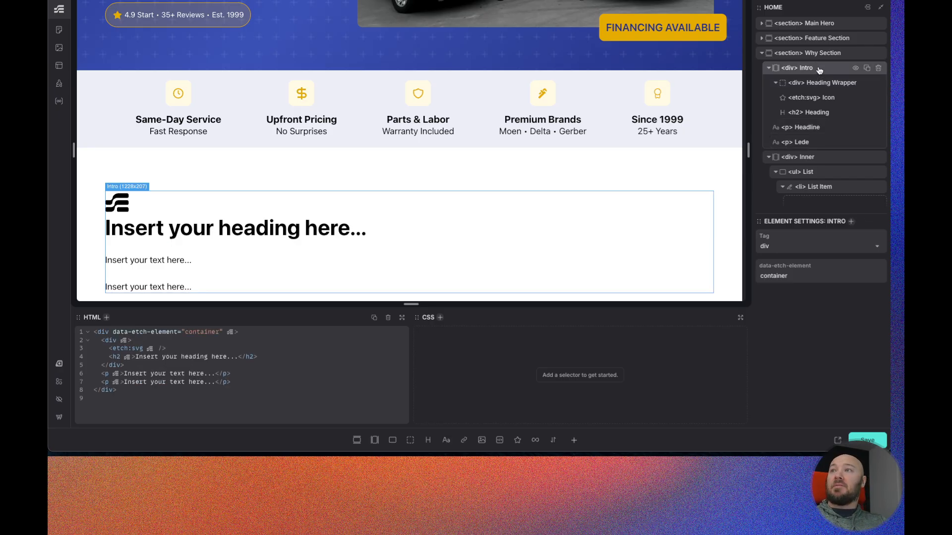
{"action": "right_click", "coordinate": [819, 71]}
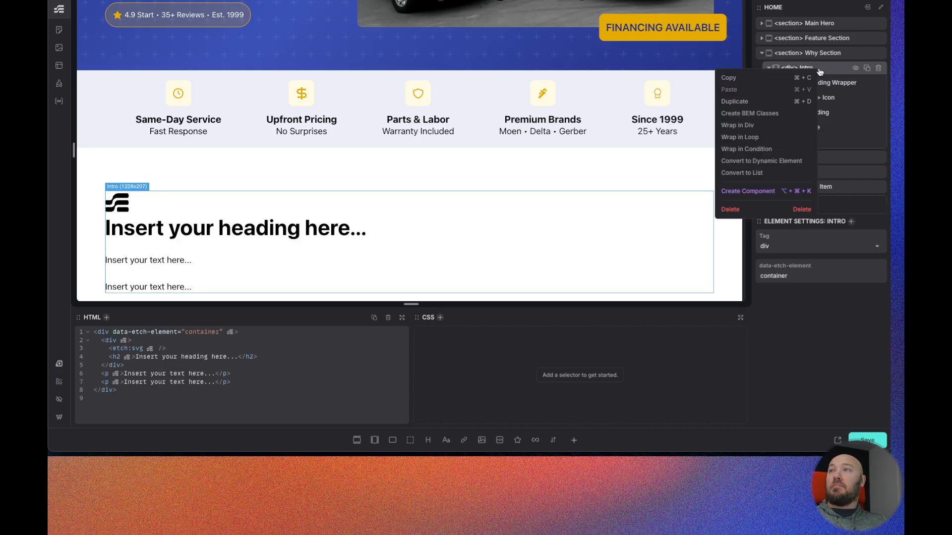
{"action": "left_click", "coordinate": [745, 114]}
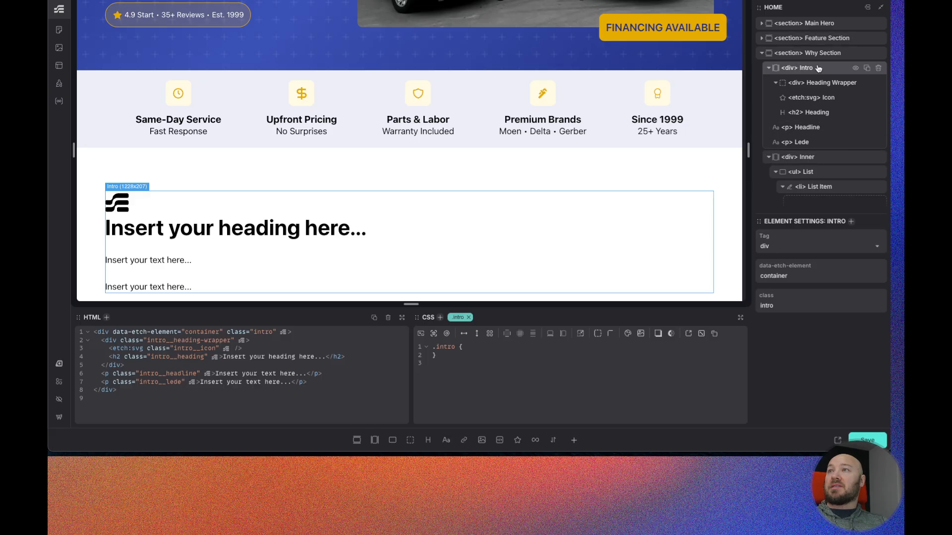
- Move the Intro div out of the Why Section to the page's top level
{"action": "mouse_move", "coordinate": [826, 68]}
{"action": "left_mouse_down"}
{"action": "mouse_move", "coordinate": [822, 47]}
{"action": "mouse_move", "coordinate": [822, 196]}
{"action": "mouse_move", "coordinate": [825, 130]}
{"action": "left_mouse_up"}
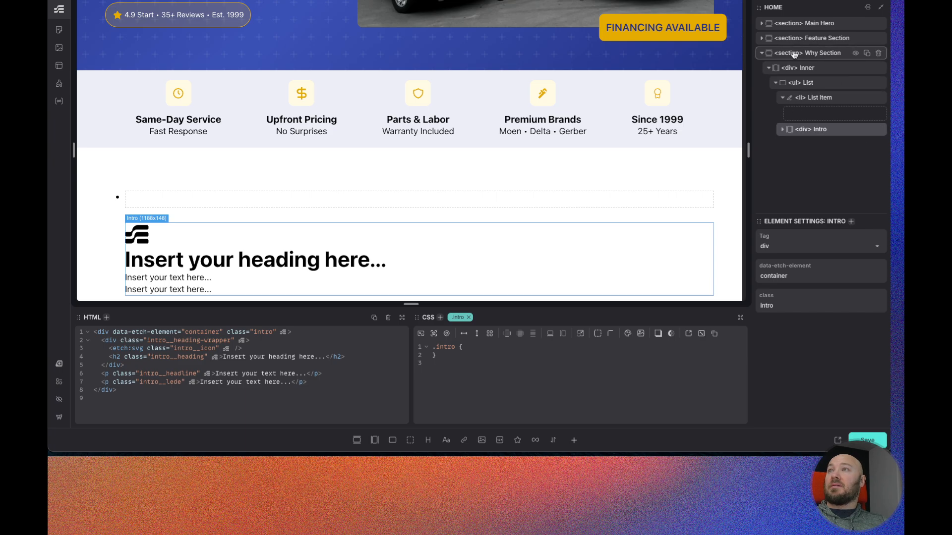
{"action": "left_click_drag", "start_coordinate": [825, 129], "coordinate": [822, 26]}
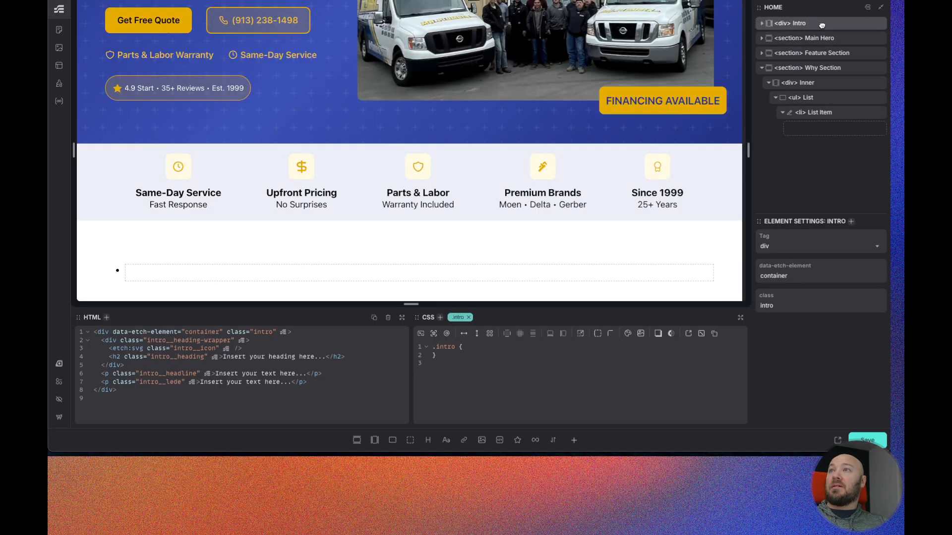
- Generate BEM classes for the Why Section and its Inner, List and List Item children
{"action": "left_click", "coordinate": [819, 70]}
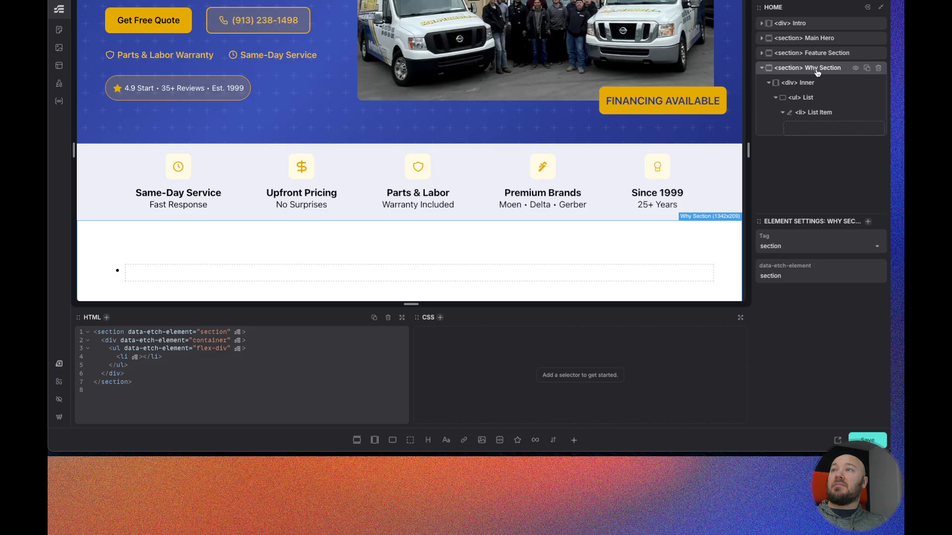
{"action": "right_click", "coordinate": [817, 72]}
{"action": "left_click", "coordinate": [749, 116]}
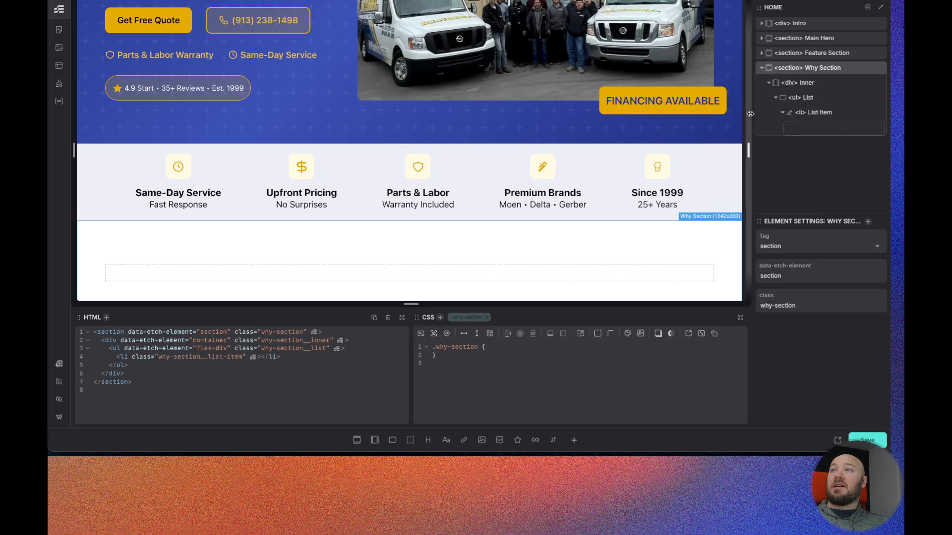
- Move the Intro div back into the Why Section above Inner
{"action": "left_click_drag", "start_coordinate": [804, 25], "coordinate": [836, 73]}
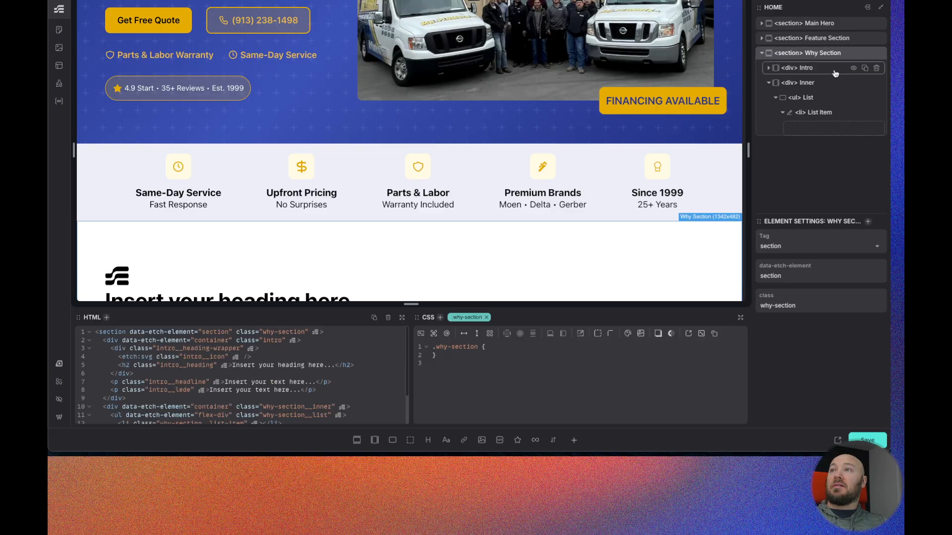
{"action": "left_click", "coordinate": [827, 114]}
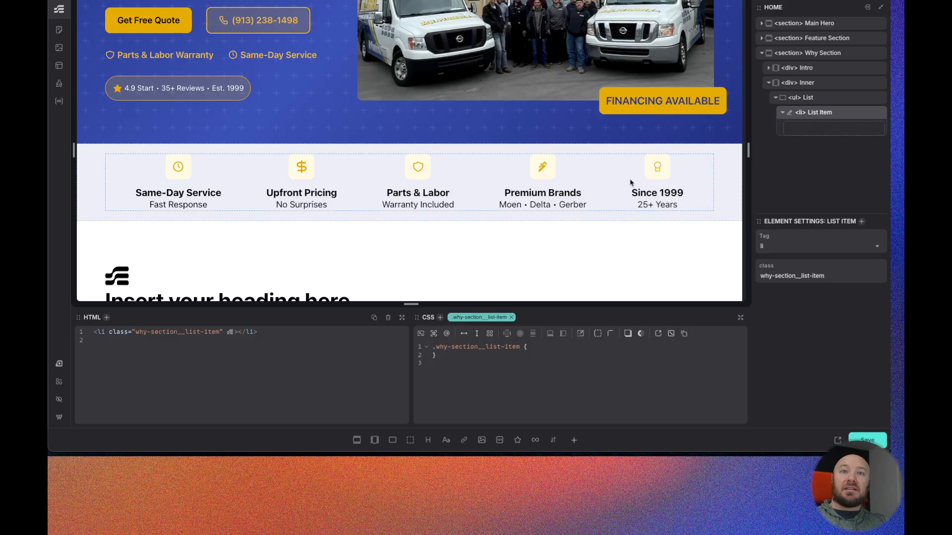
{"action": "scroll", "coordinate": [397, 170], "scroll_direction": "down", "scroll_amount": 3}
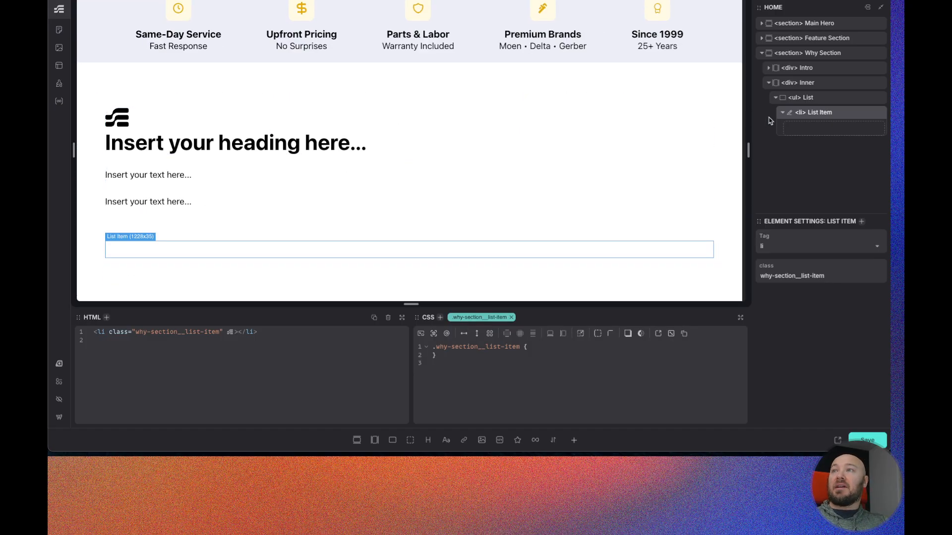
- Set the Icon SVG inside the Heading Wrapper to the Warning icon from the media library
{"action": "left_click", "coordinate": [769, 69]}
{"action": "left_click", "coordinate": [824, 83]}
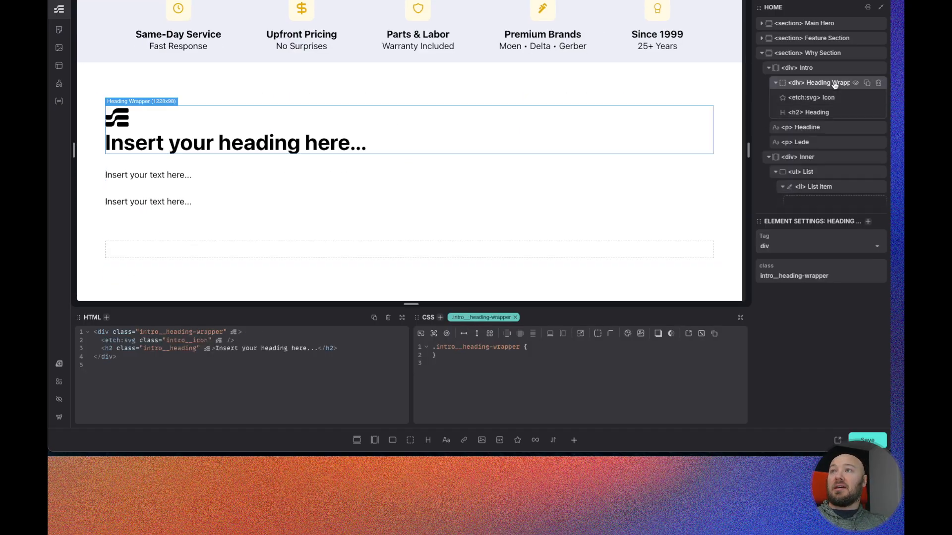
{"action": "left_click", "coordinate": [825, 98]}
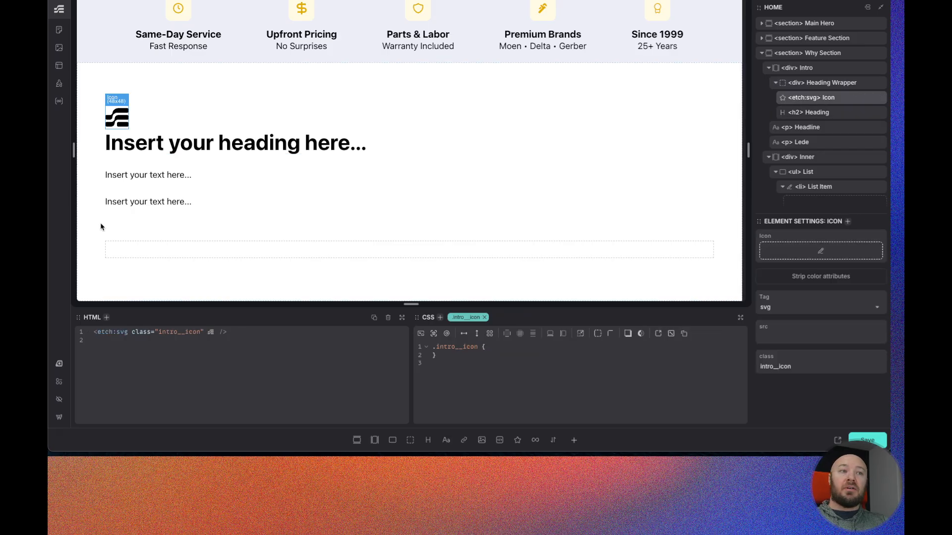
{"action": "key", "text": "ctrl+Tab"}
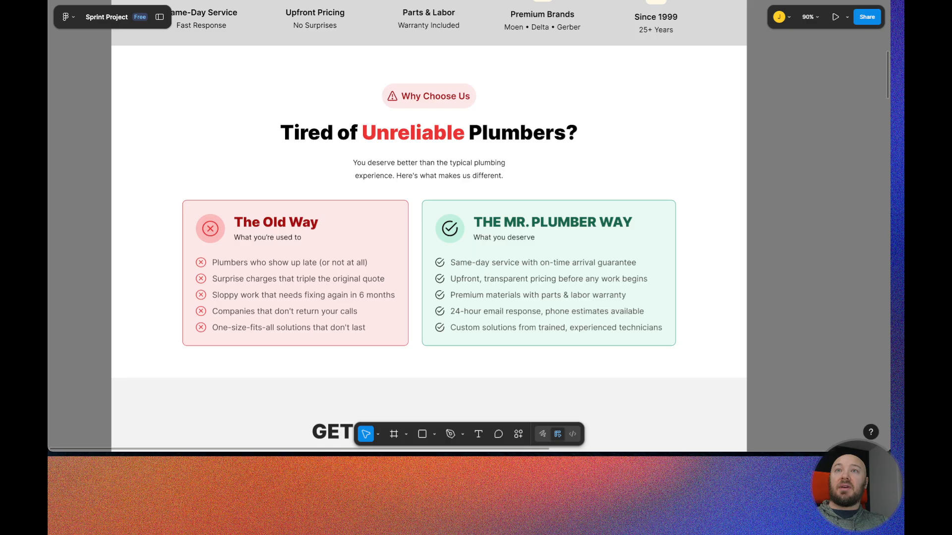
{"action": "key", "text": "ctrl+Tab"}
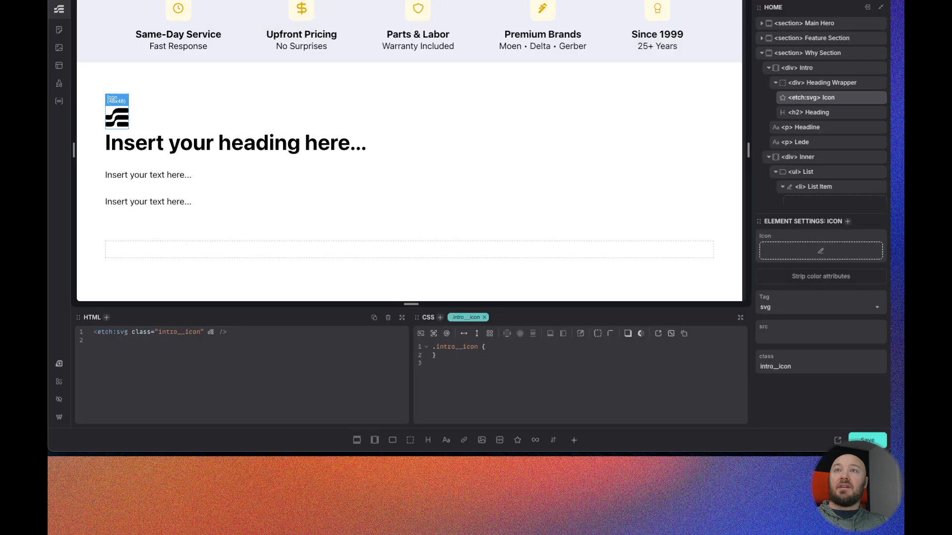
{"action": "left_click", "coordinate": [822, 252]}
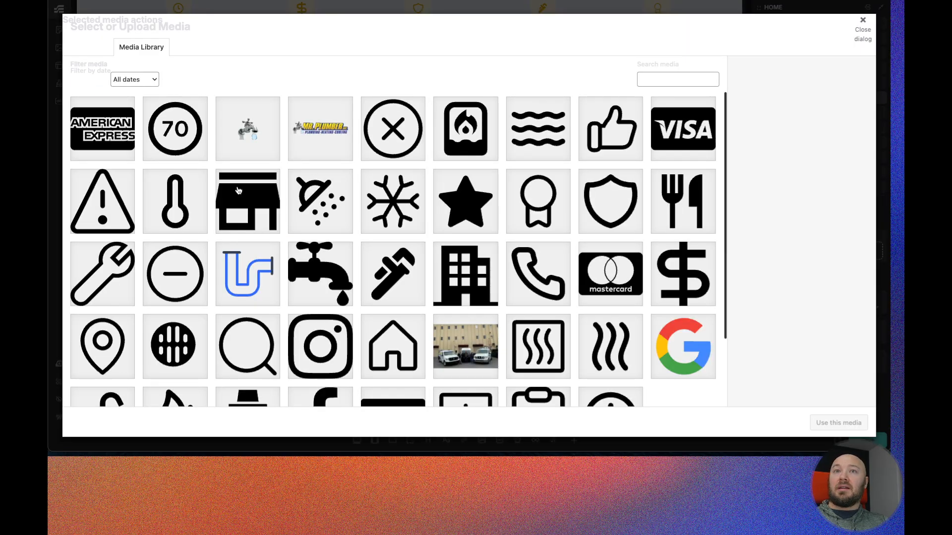
{"action": "scroll", "coordinate": [238, 191], "scroll_direction": "down", "scroll_amount": 1}
{"action": "left_click", "coordinate": [124, 186]}
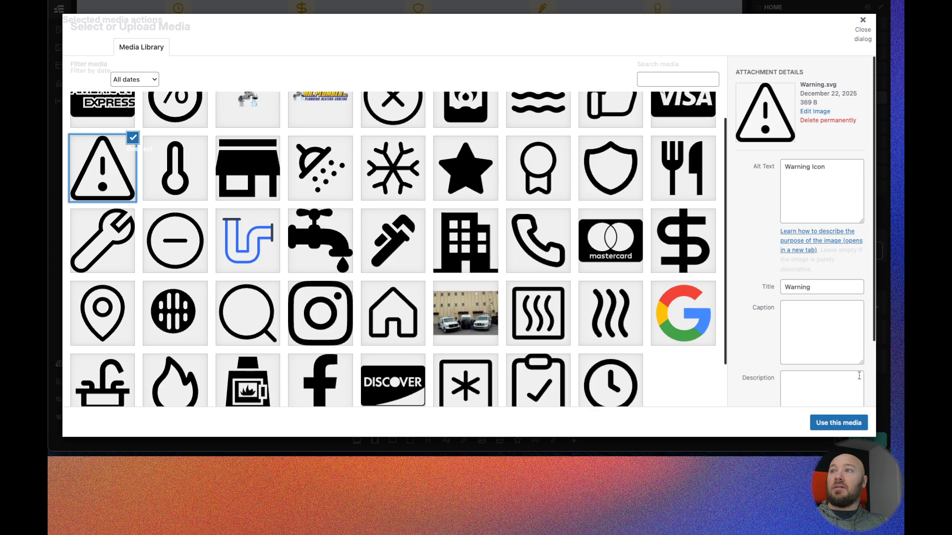
{"action": "left_click", "coordinate": [837, 423]}
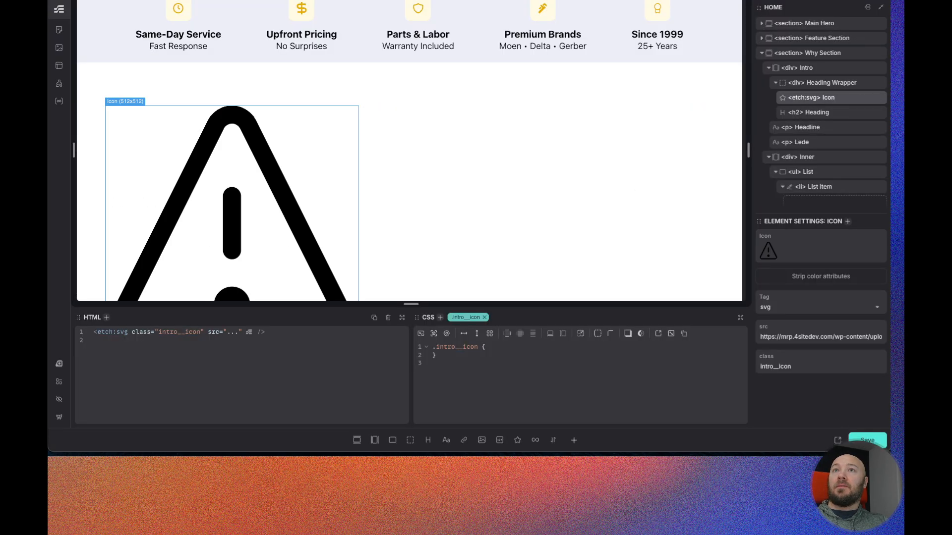
- Set the h2 heading's content to "Why Choose Us"
{"action": "key", "text": "ctrl+Tab"}
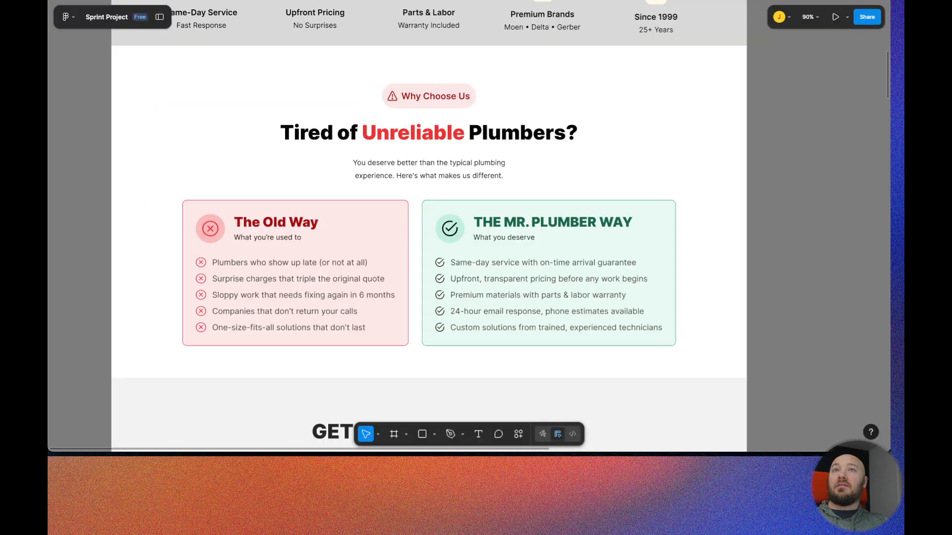
{"action": "key", "text": "ctrl+Tab"}
{"action": "left_click", "coordinate": [827, 113]}
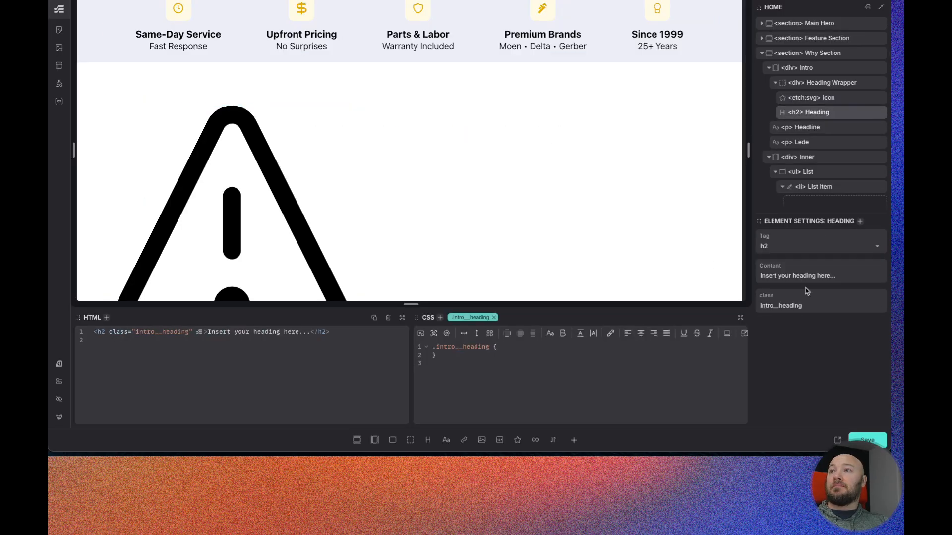
{"action": "triple_click", "coordinate": [796, 278]}
{"action": "type", "text": "Why Choose Us"}
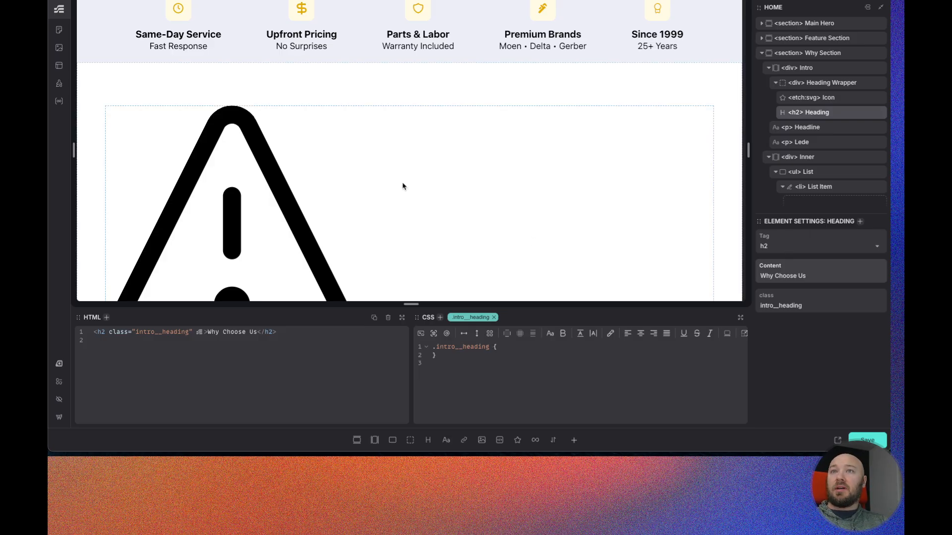
- Add font-weight: 400 and font-size: var(--text-m) to the intro__heading class CSS
{"action": "scroll", "coordinate": [402, 183], "scroll_direction": "up", "scroll_amount": 4}
{"action": "scroll", "coordinate": [407, 196], "scroll_direction": "down", "scroll_amount": 5}
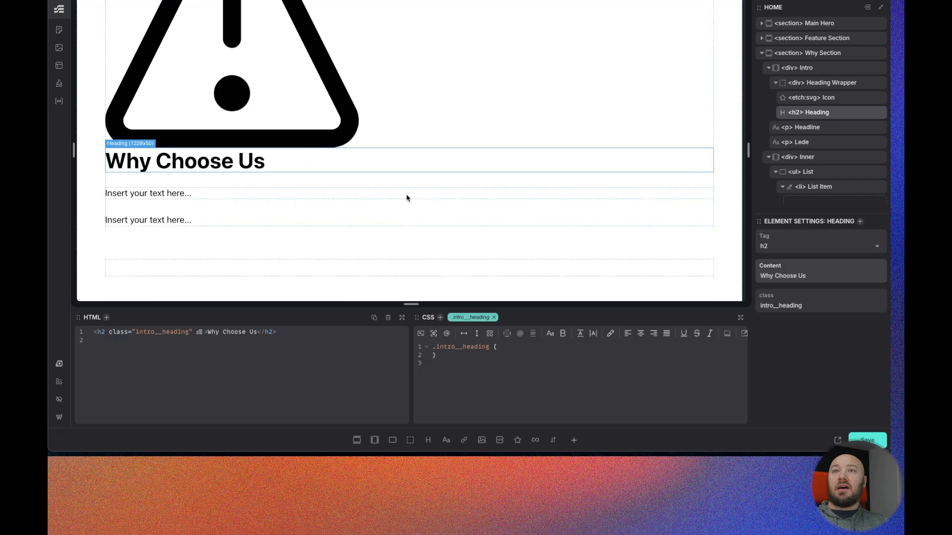
{"action": "left_click", "coordinate": [507, 347]}
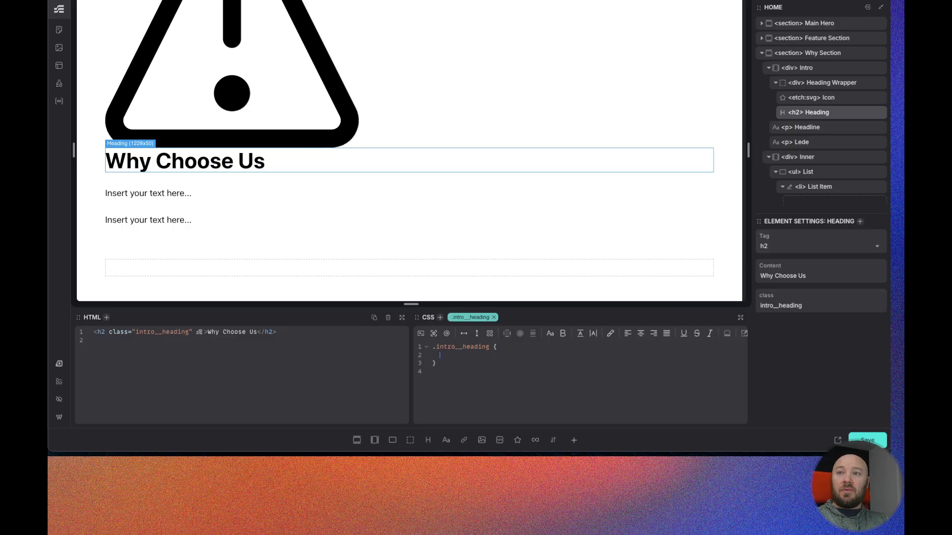
{"action": "type", "text": "font-weight"}
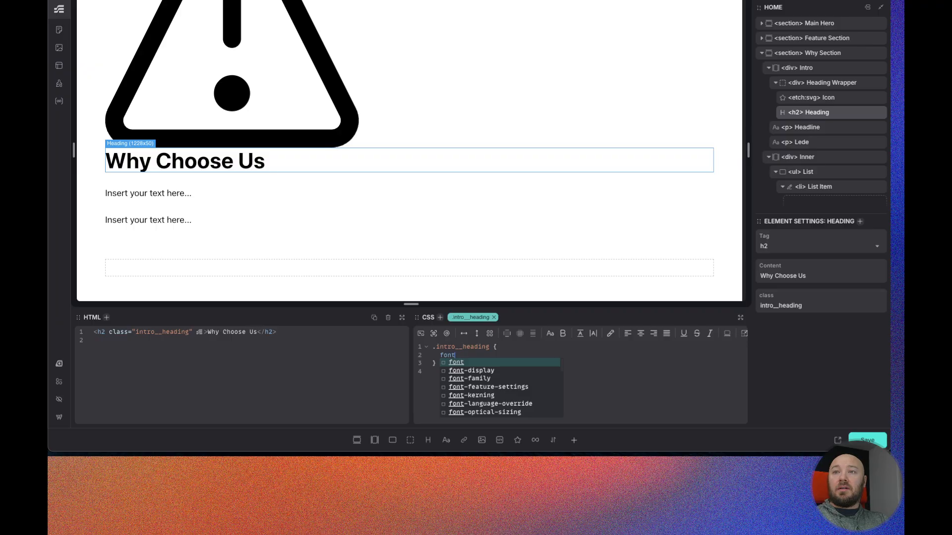
{"action": "key", "text": "Return"}
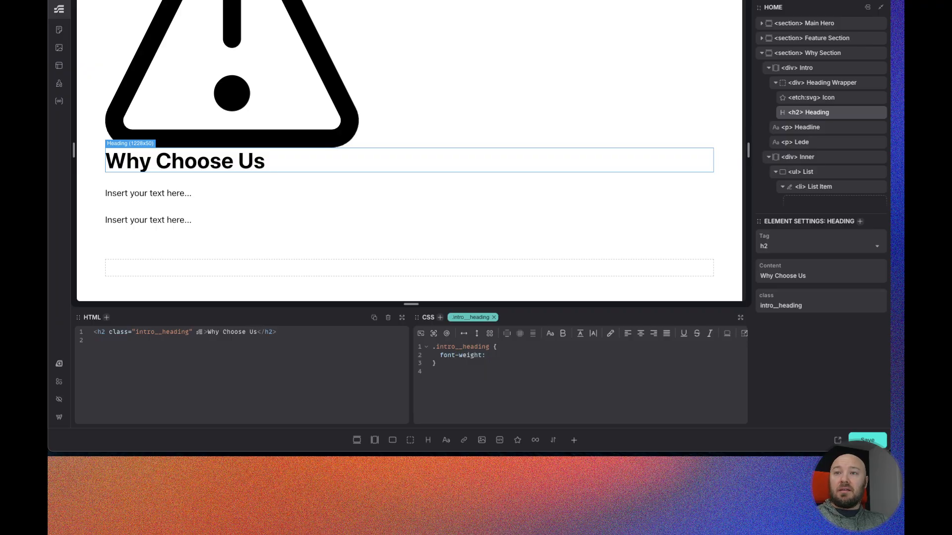
{"action": "type", "text": "400;   "}
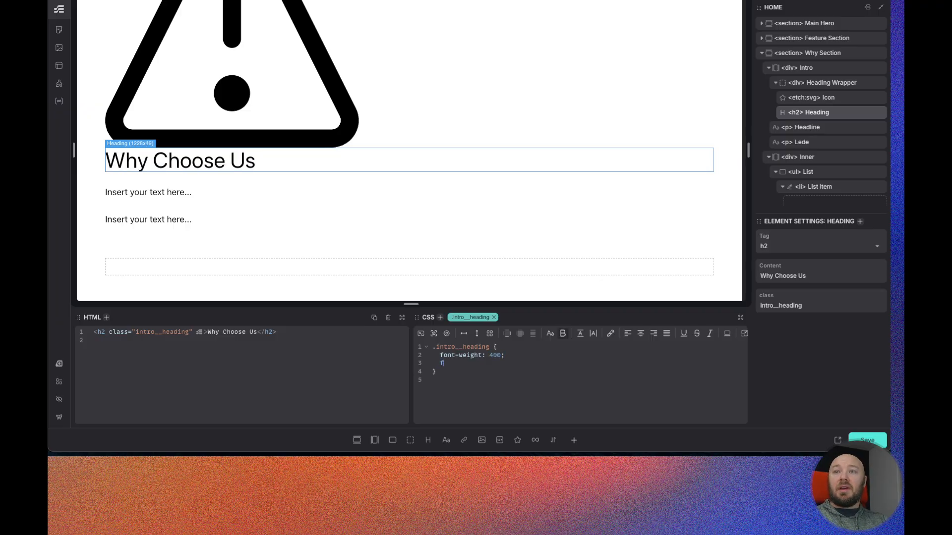
{"action": "type", "text": "font-si"}
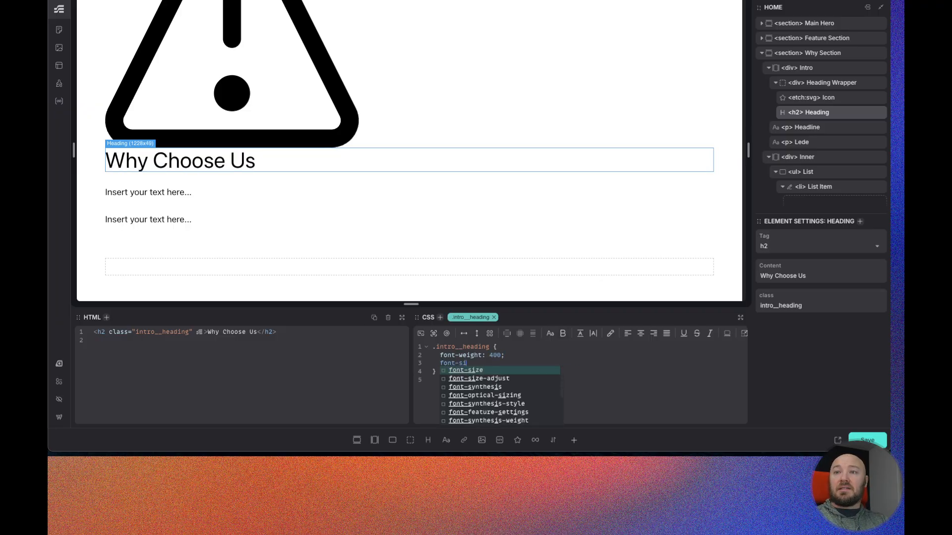
{"action": "key", "text": "Return"}
{"action": "type", "text": "--text-m"}
{"action": "key", "text": "Return"}
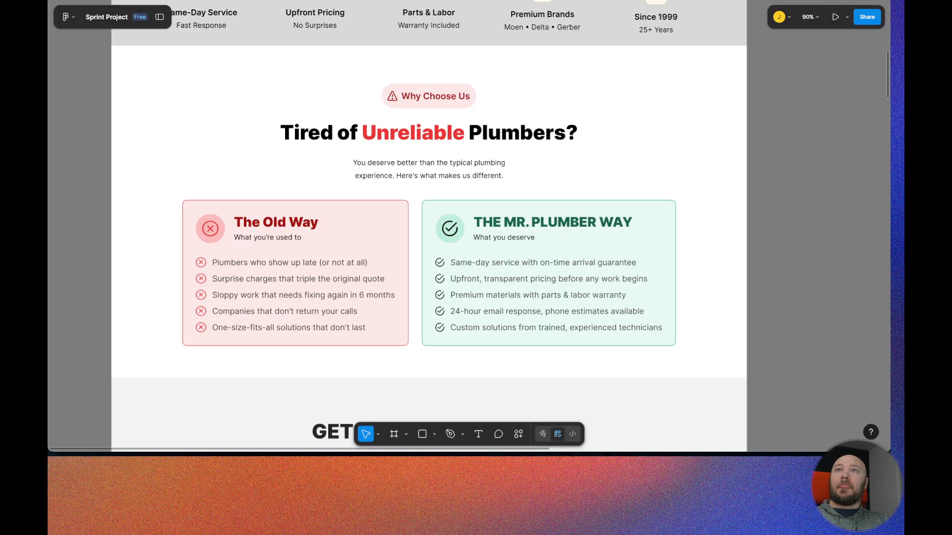
- Compare with the Figma label and change the intro__heading font-weight to 600
{"action": "left_click", "coordinate": [431, 98]}
{"action": "double_click", "coordinate": [431, 98]}
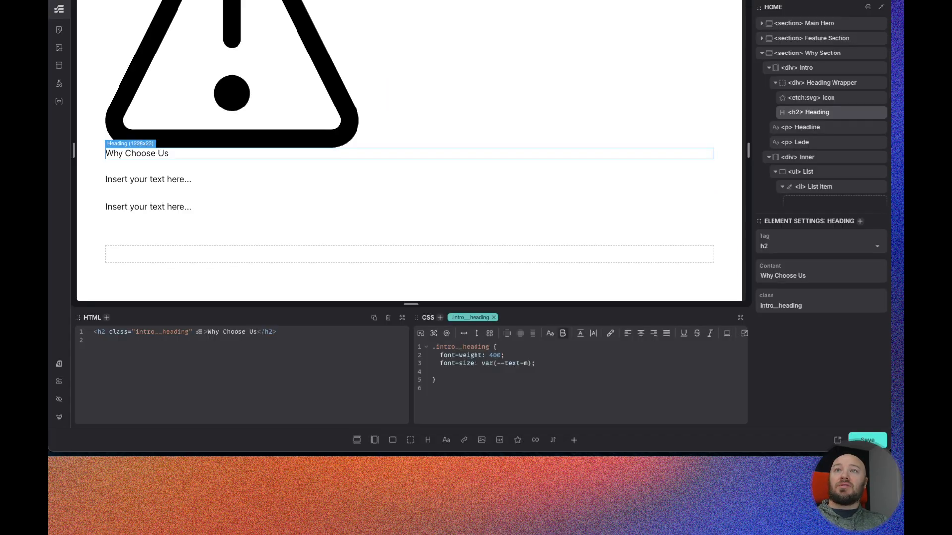
{"action": "left_click", "coordinate": [493, 355]}
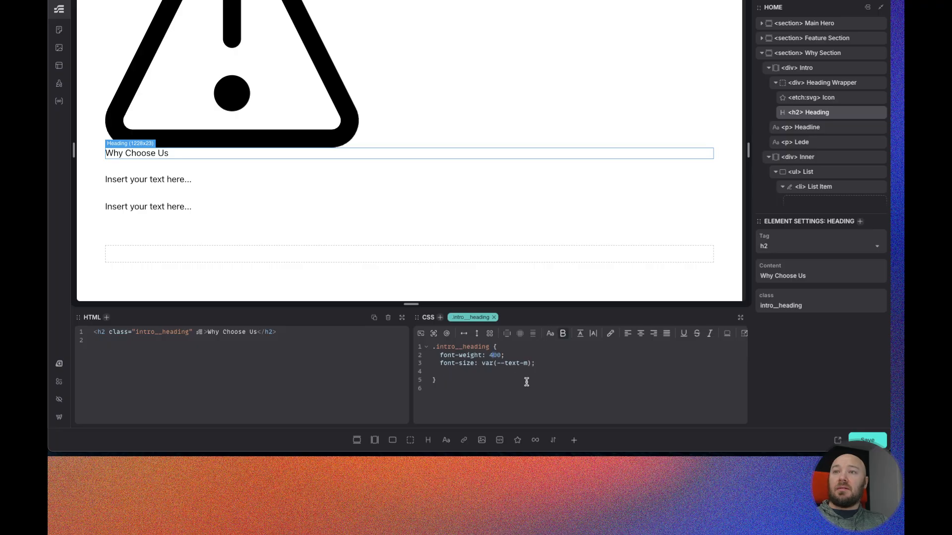
{"action": "key", "text": "BackSpace"}
{"action": "type", "text": "5"}
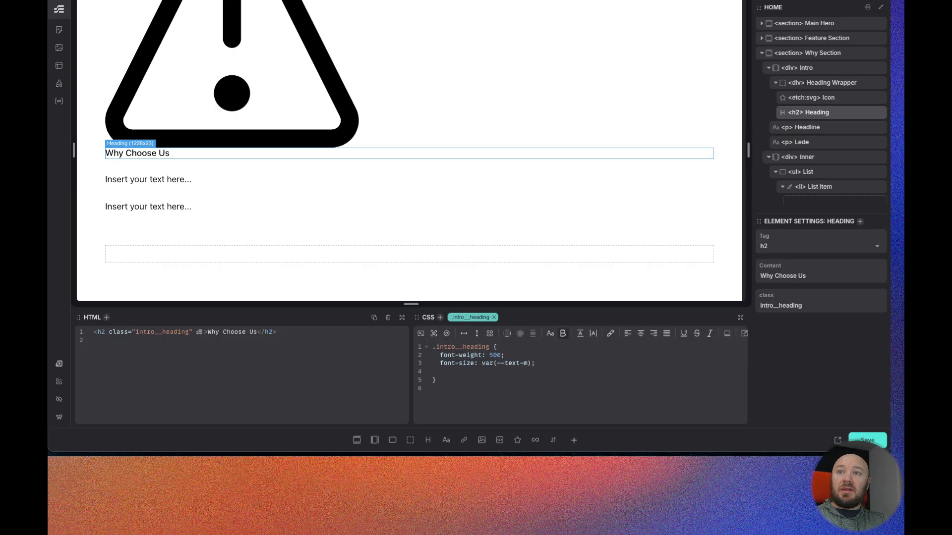
{"action": "key", "text": "BackSpace"}
{"action": "type", "text": "6"}
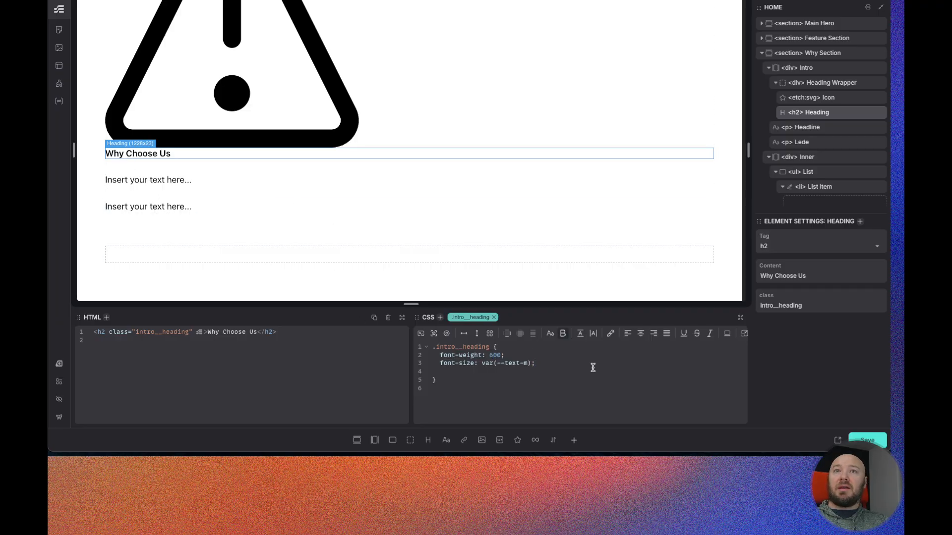
- Check the Figma label again and add text-transform: uppercase to the intro__heading class
{"action": "left_click", "coordinate": [553, 363]}
{"action": "left_click", "coordinate": [333, 0]}
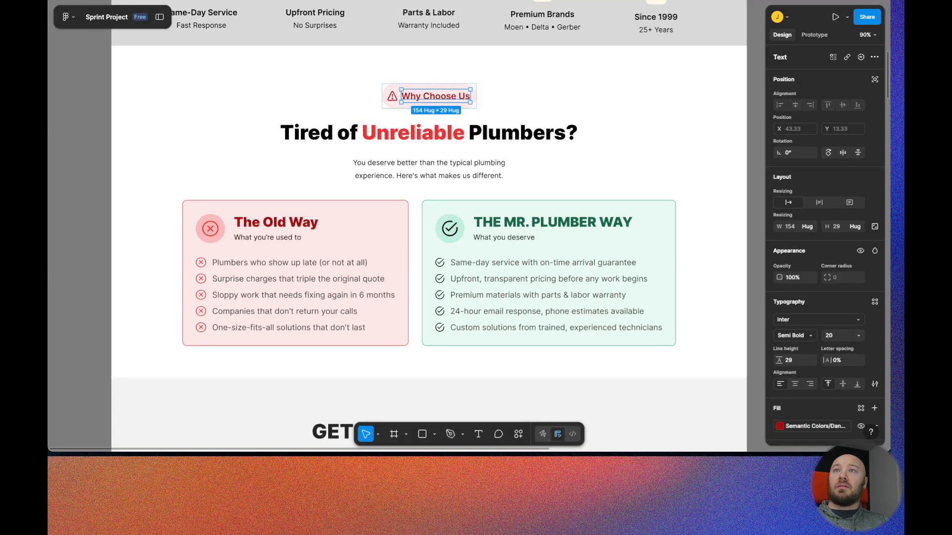
{"action": "scroll", "coordinate": [395, 169], "scroll_direction": "down", "scroll_amount": 10}
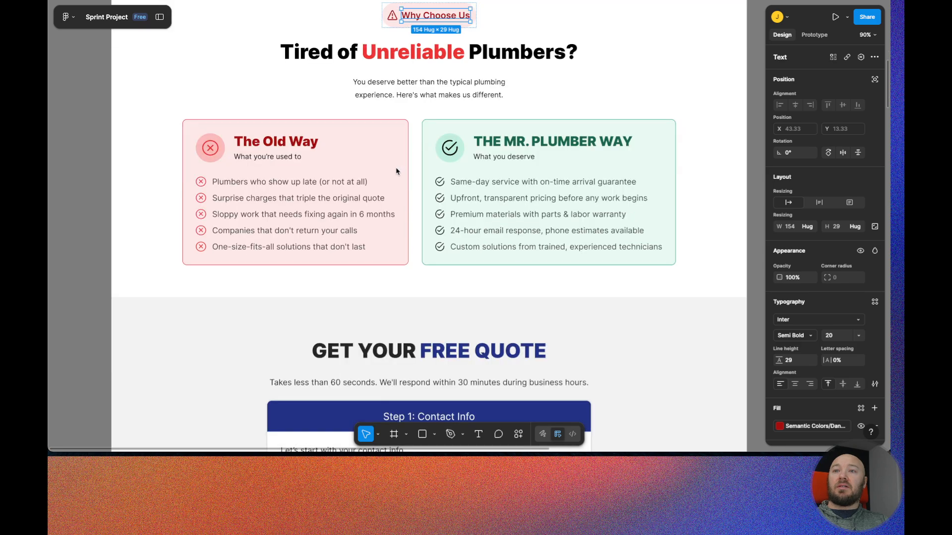
{"action": "scroll", "coordinate": [395, 168], "scroll_direction": "down", "scroll_amount": 5}
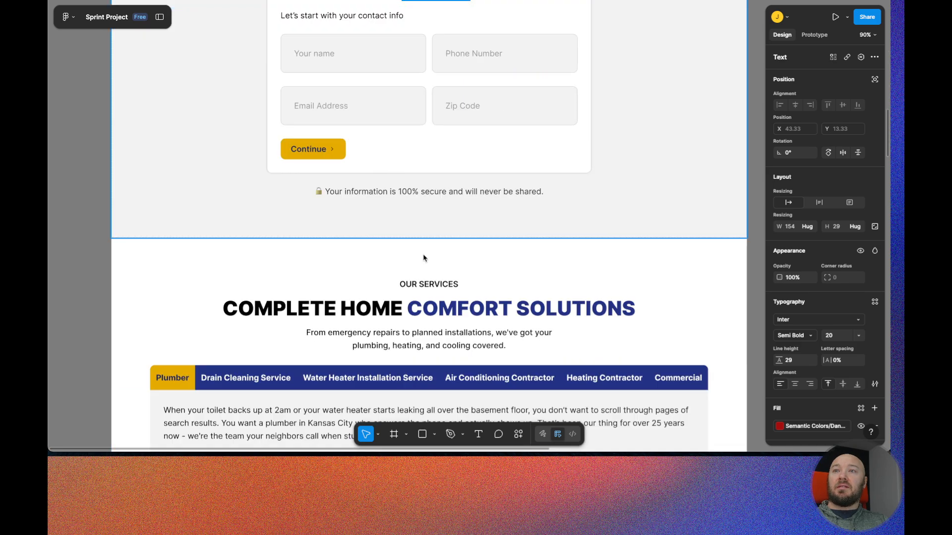
{"action": "left_click", "coordinate": [308, 0]}
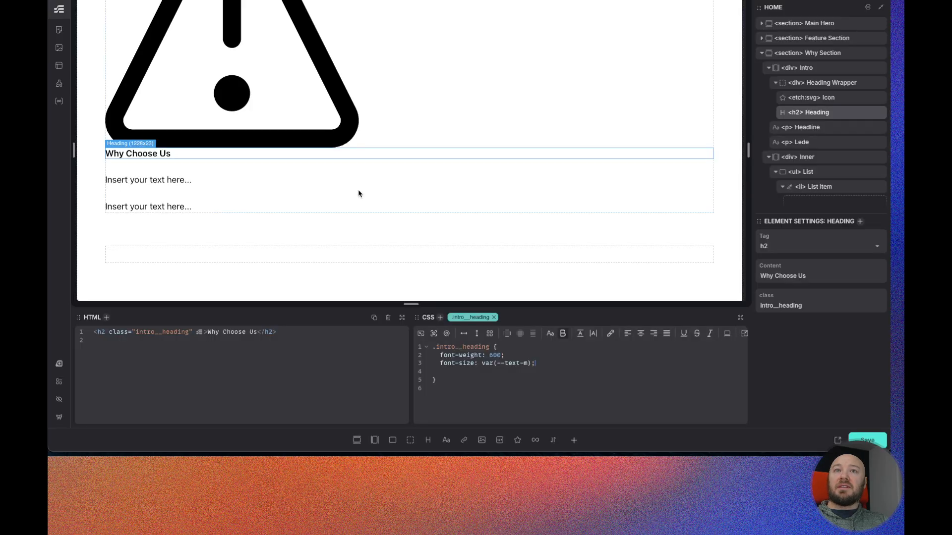
{"action": "left_click", "coordinate": [450, 373]}
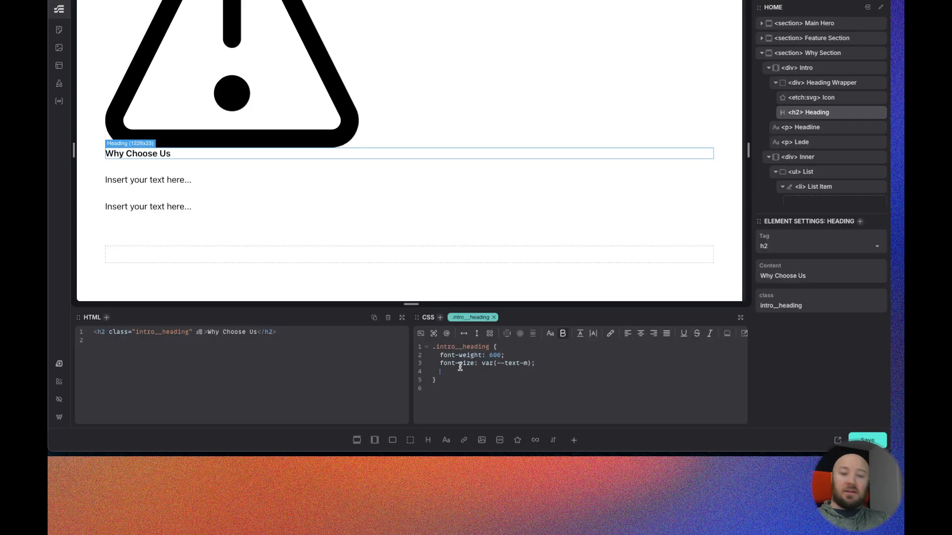
{"action": "type", "text": "text-"}
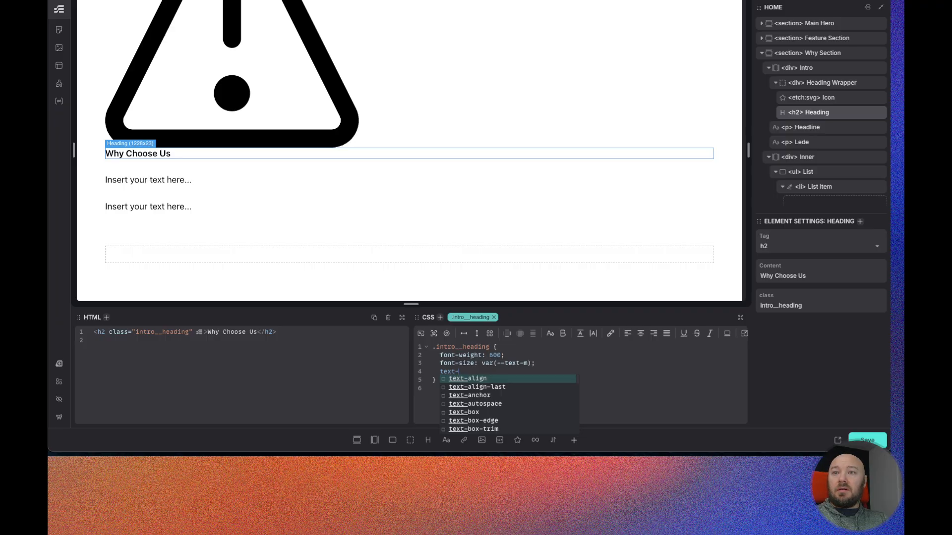
{"action": "type", "text": "tr"}
{"action": "key", "text": "Return"}
{"action": "type", "text": "uppercase;"}
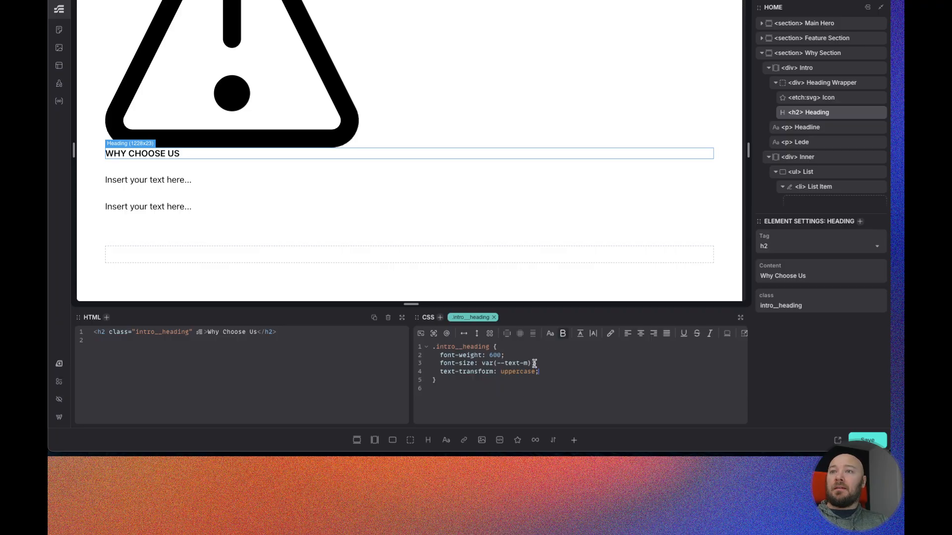
- Select the warning icon, add color: var(--warning) to its intro__icon class, and strip its color attributes
{"action": "left_click", "coordinate": [823, 98]}
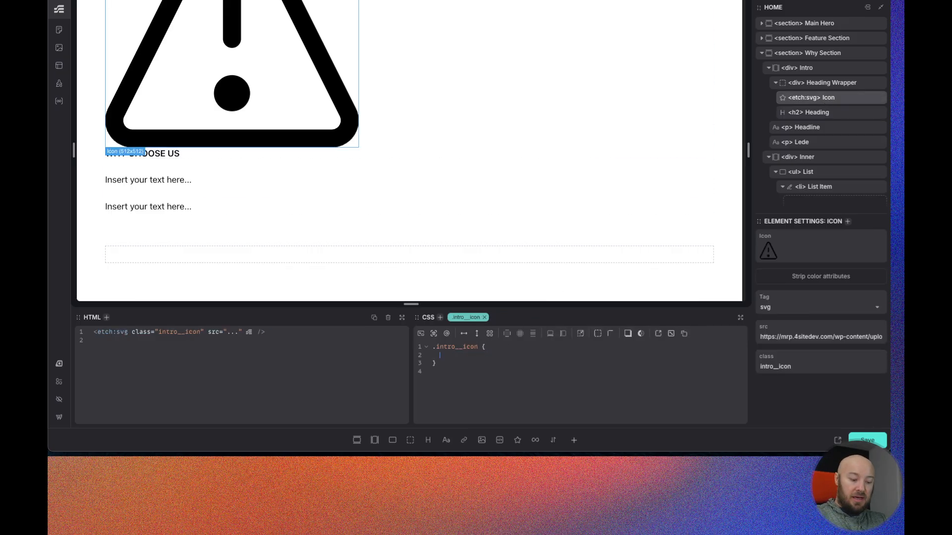
{"action": "type", "text": "color:"}
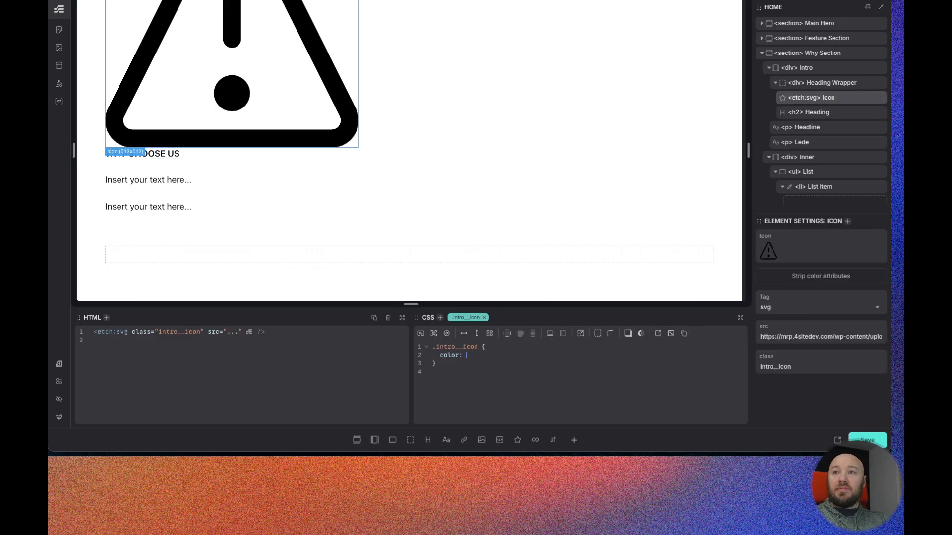
{"action": "type", "text": " var(--warning"}
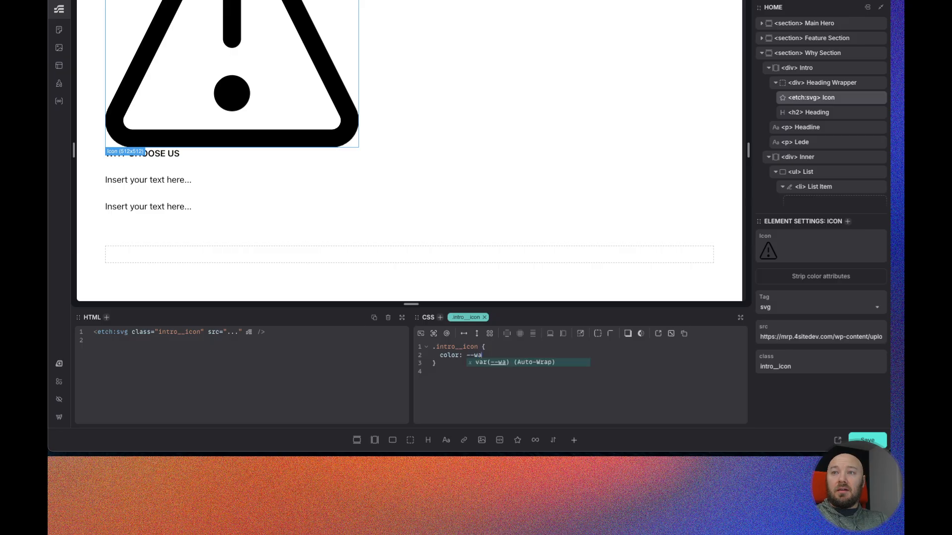
{"action": "key", "text": "Return"}
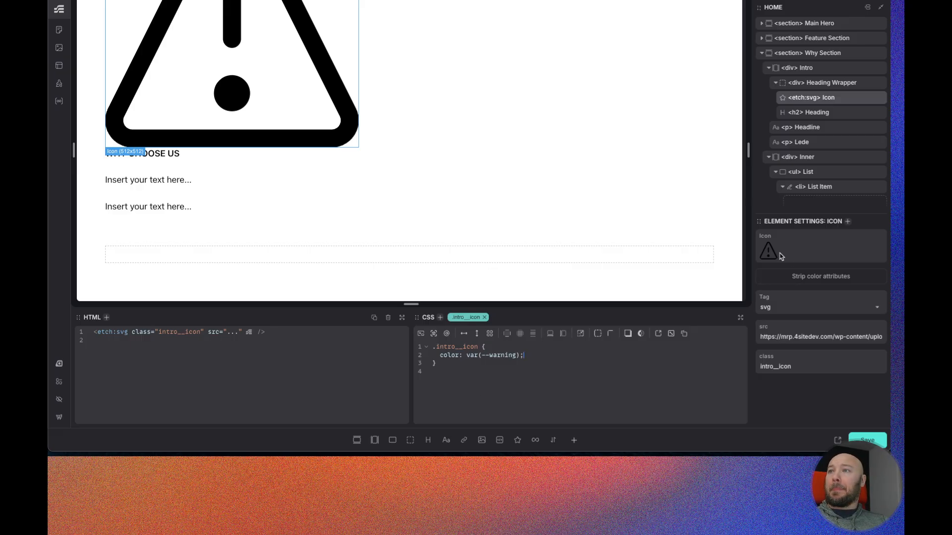
{"action": "left_click", "coordinate": [803, 276]}
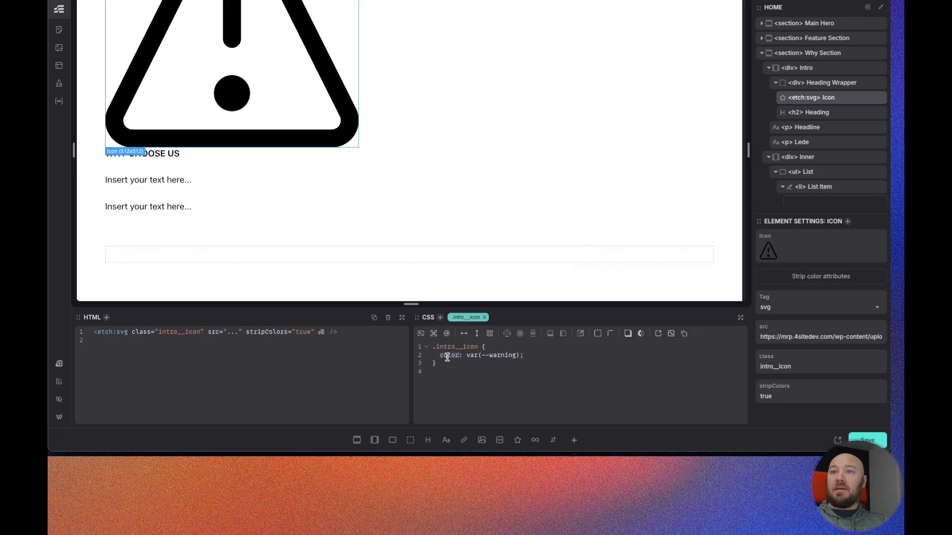
- Change the intro__icon property from color to fill
{"action": "key", "text": "BackSpace"}
{"action": "type", "text": "fill"}
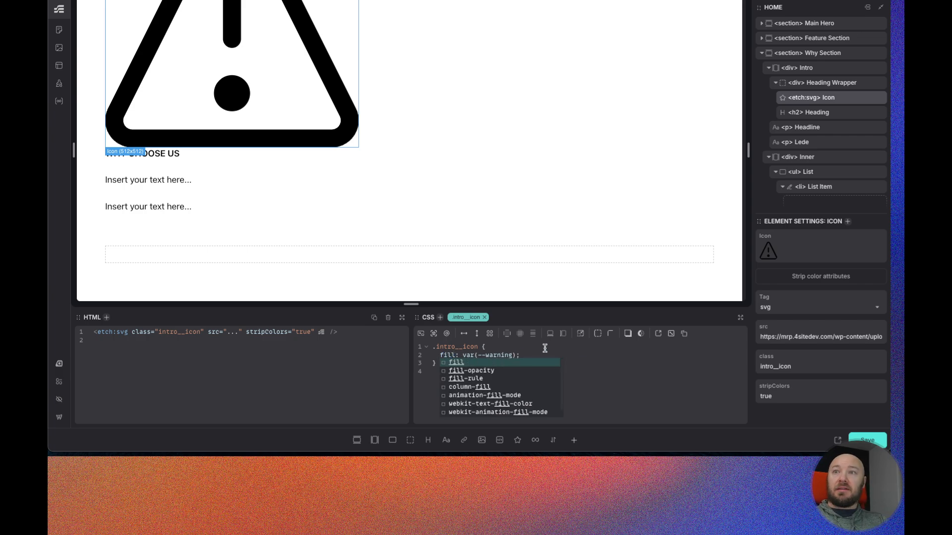
{"action": "left_click", "coordinate": [598, 351]}
{"action": "scroll", "coordinate": [198, 124], "scroll_direction": "up", "scroll_amount": 2}
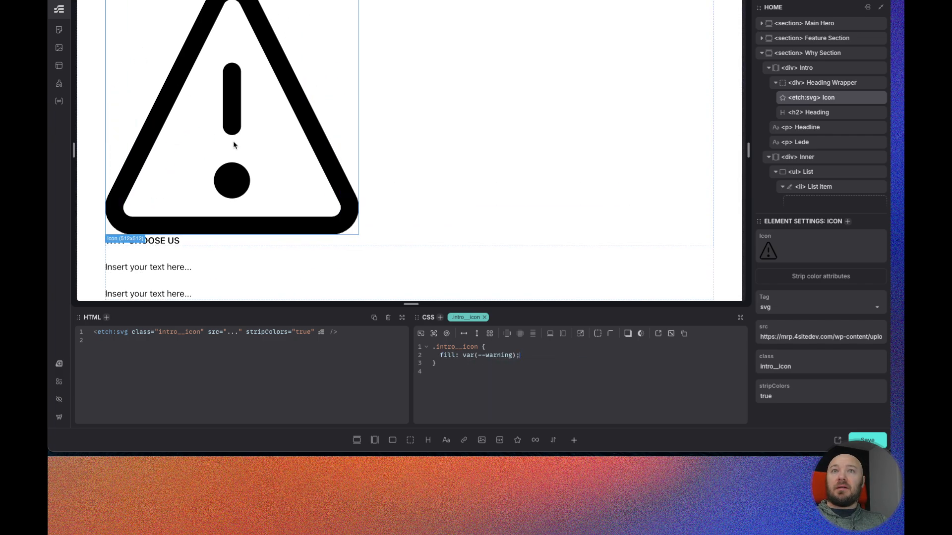
{"action": "scroll", "coordinate": [229, 144], "scroll_direction": "up", "scroll_amount": 2}
{"action": "scroll", "coordinate": [126, 286], "scroll_direction": "down", "scroll_amount": 4}
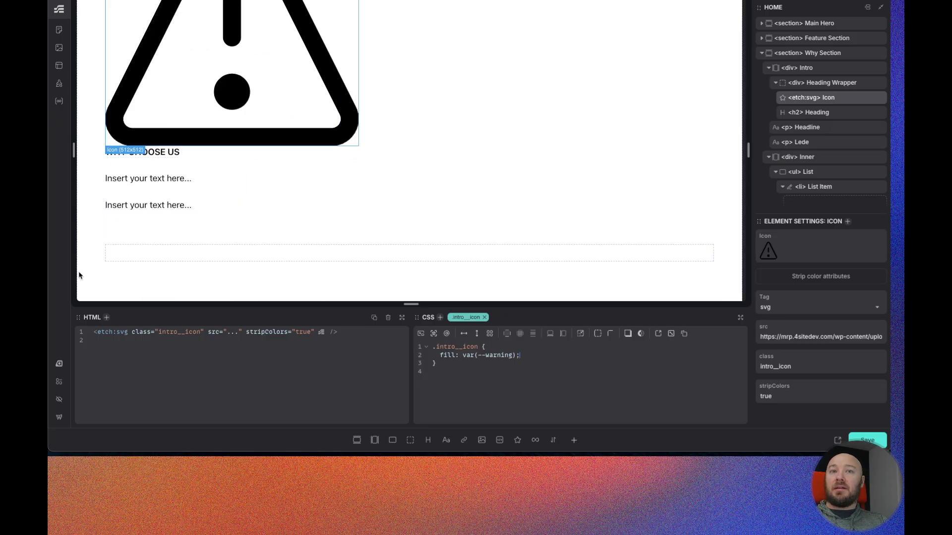
- Open the Automatic.css palette to check the available semantic colors
{"action": "left_click", "coordinate": [59, 364]}
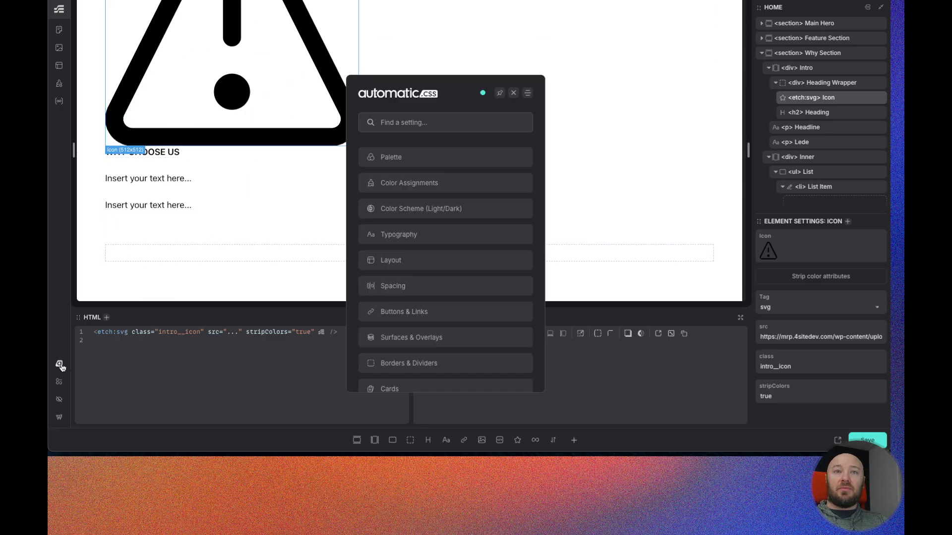
{"action": "left_click", "coordinate": [409, 159]}
{"action": "scroll", "coordinate": [463, 343], "scroll_direction": "down", "scroll_amount": 1}
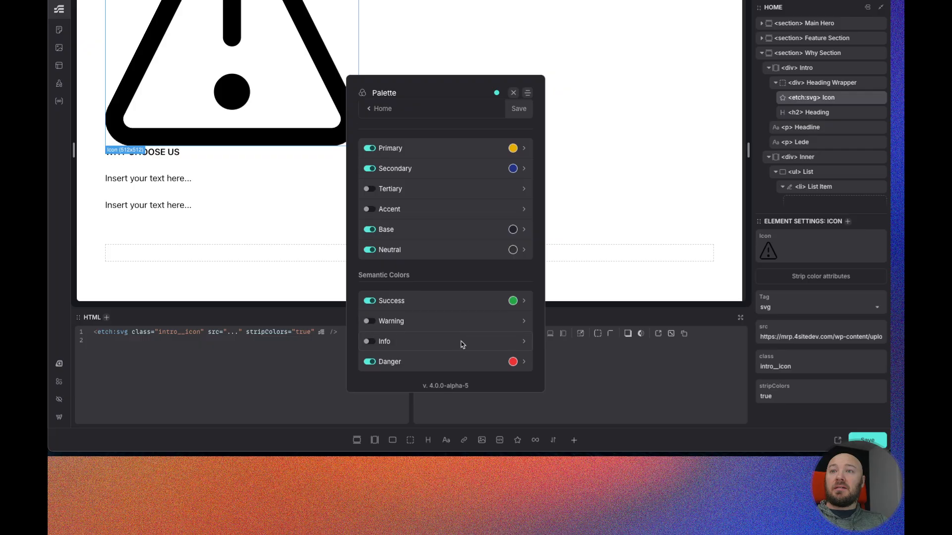
{"action": "left_click", "coordinate": [514, 94]}
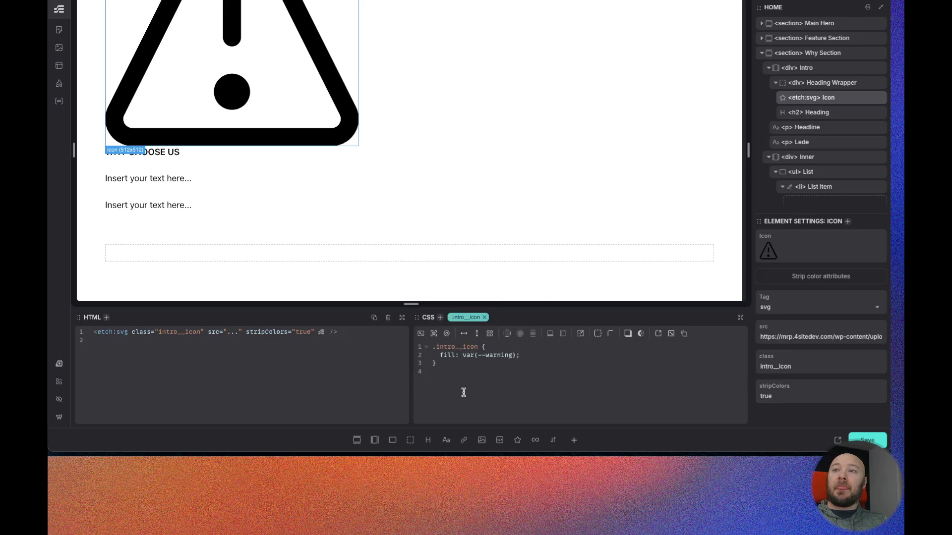
- Set the intro__icon value to var(--danger) and switch the property back to color
{"action": "type", "text": "danger"}
{"action": "double_click", "coordinate": [447, 354]}
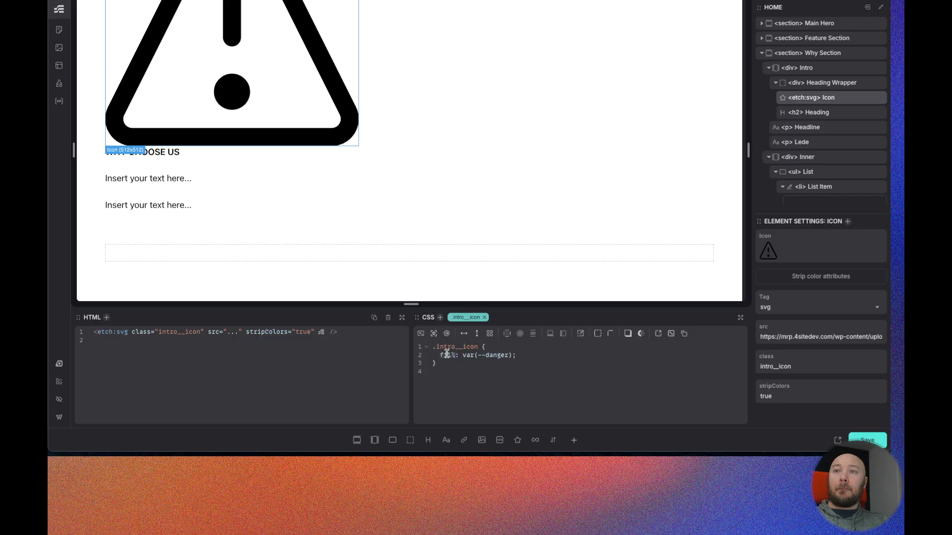
{"action": "type", "text": "dolor"}
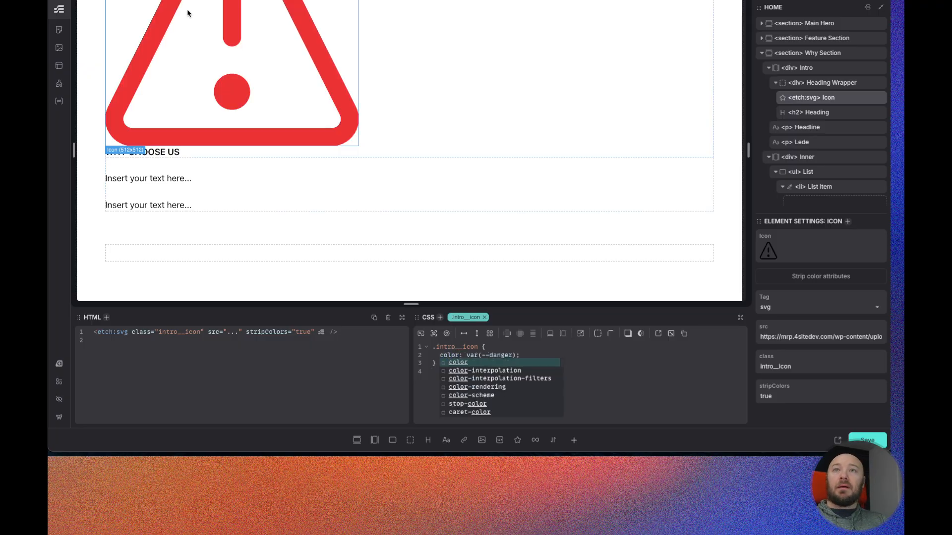
{"action": "scroll", "coordinate": [238, 111], "scroll_direction": "up", "scroll_amount": 5}
{"action": "scroll", "coordinate": [239, 107], "scroll_direction": "down", "scroll_amount": 5}
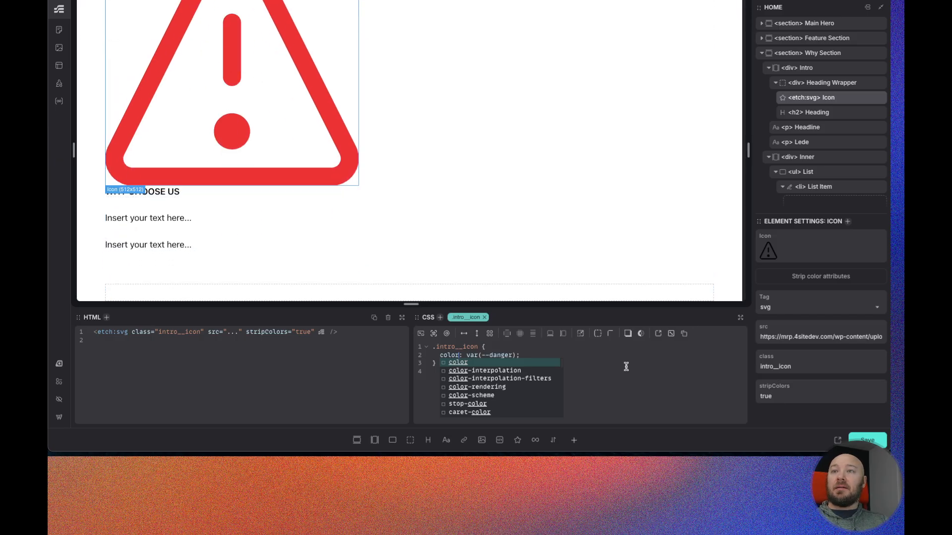
{"action": "left_click", "coordinate": [608, 380]}
{"action": "left_click", "coordinate": [524, 356]}
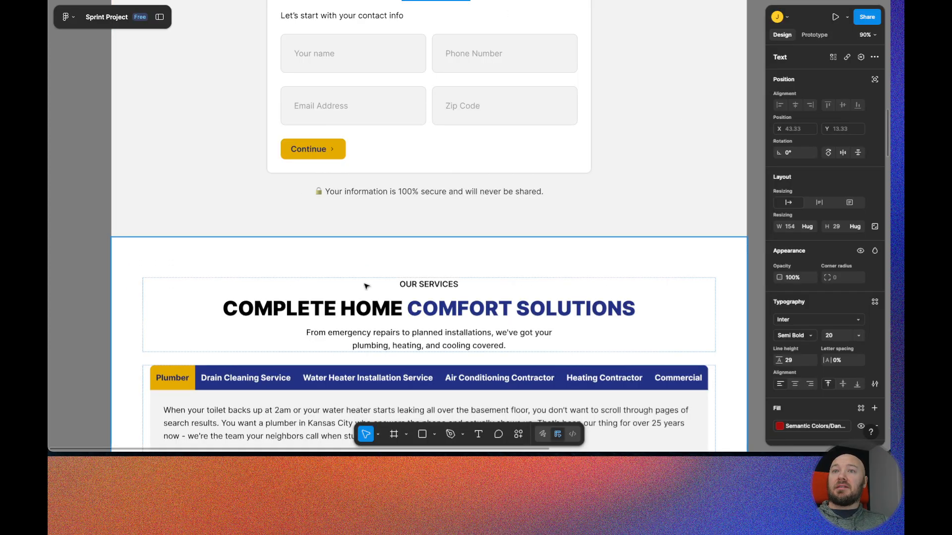
- Inspect the icon next to the Why Choose Us label in the Figma design
{"action": "scroll", "coordinate": [388, 193], "scroll_direction": "up", "scroll_amount": 8}
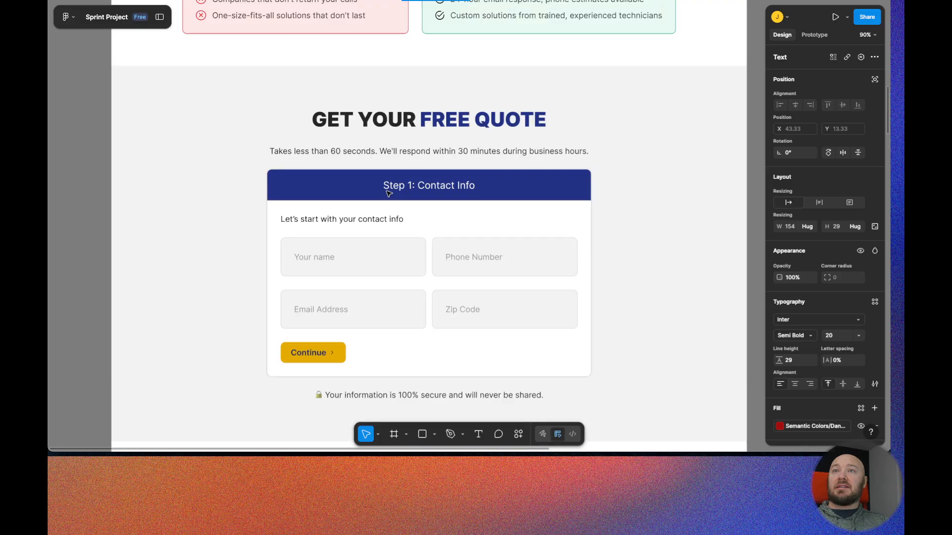
{"action": "scroll", "coordinate": [388, 193], "scroll_direction": "up", "scroll_amount": 4}
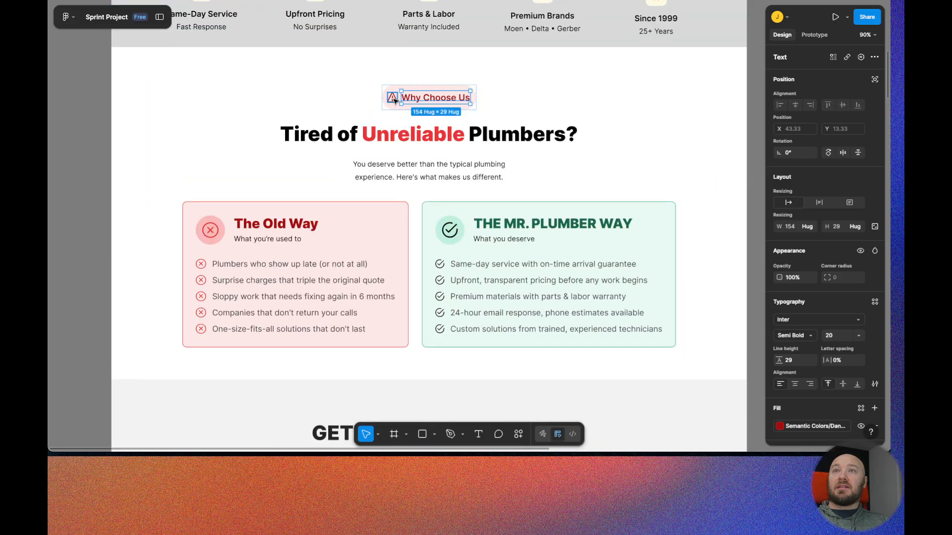
{"action": "left_click", "coordinate": [393, 99]}
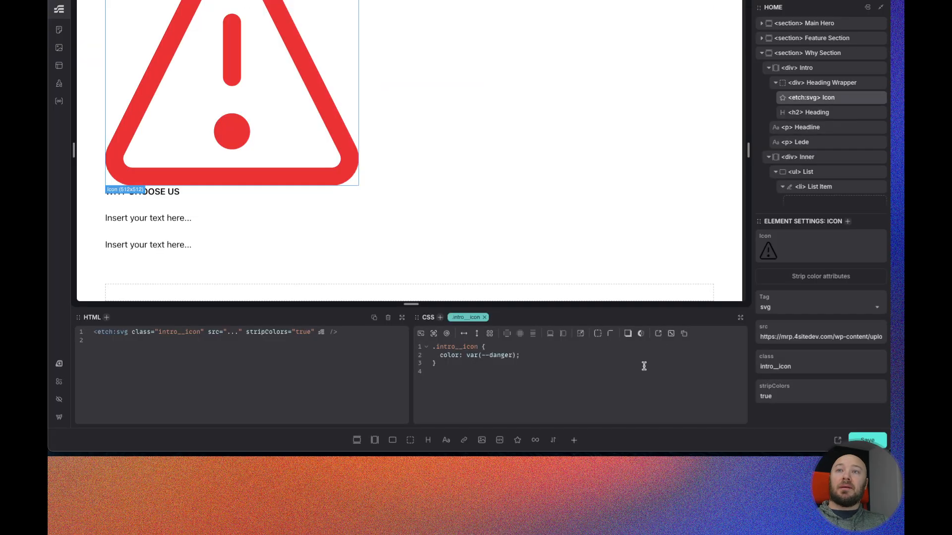
- Add inline-size: to-rem(20px) to the intro__icon class
{"action": "type", "text": "inl"}
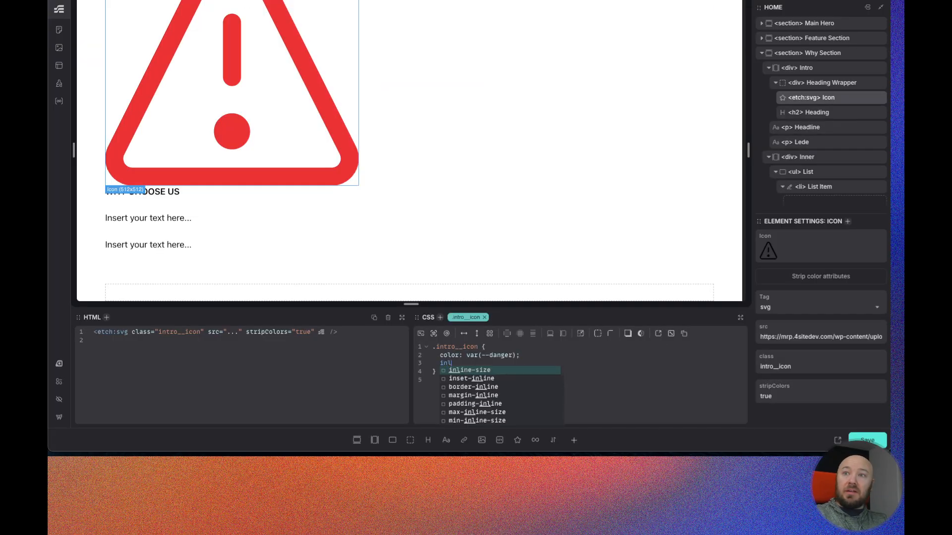
{"action": "key", "text": "Return"}
{"action": "type", "text": "to-rem(20p)'"}
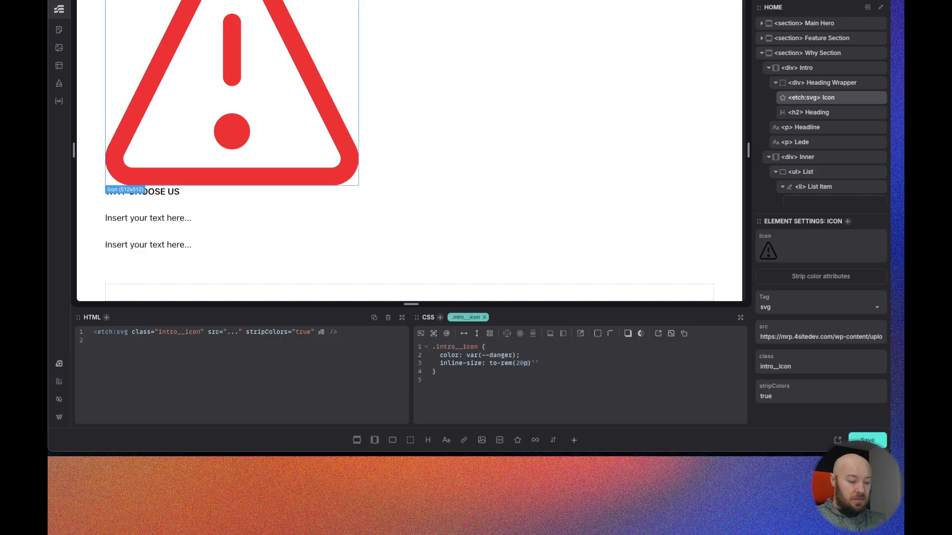
{"action": "key", "text": "BackSpace"}
{"action": "key", "text": "BackSpace"}
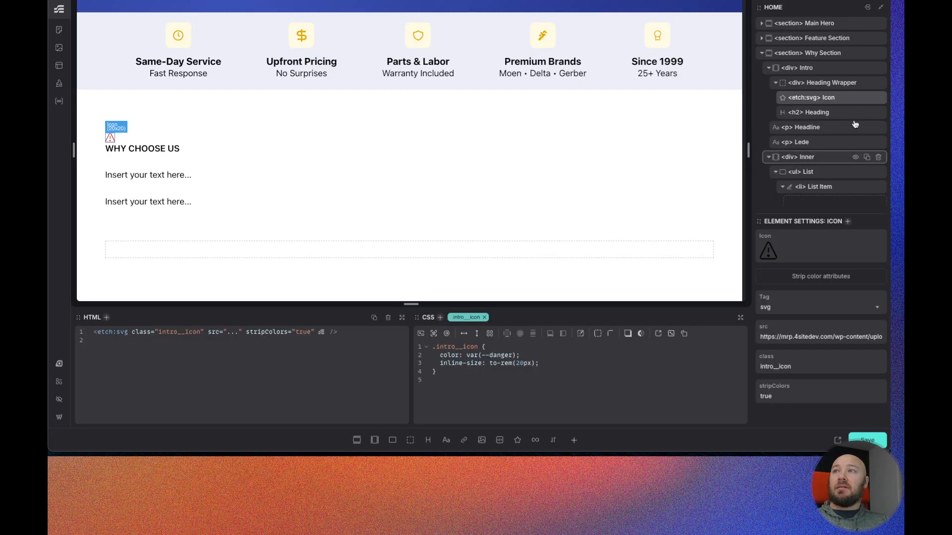
- Select the h2 heading and add color: var(--danger-dark) to the intro__heading class
{"action": "left_click", "coordinate": [831, 113]}
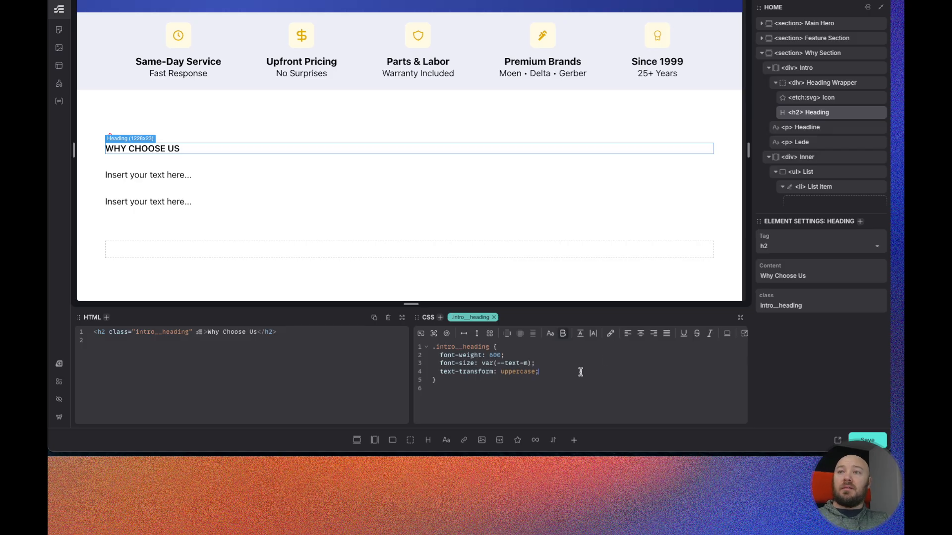
{"action": "type", "text": "color:"}
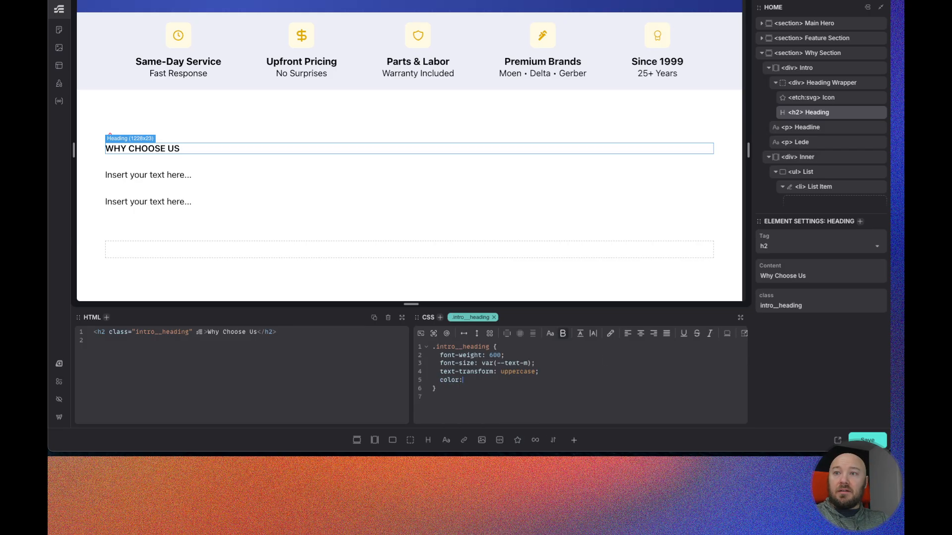
{"action": "type", "text": " --w"}
{"action": "type", "text": "anger-dark"}
{"action": "key", "text": "Return"}
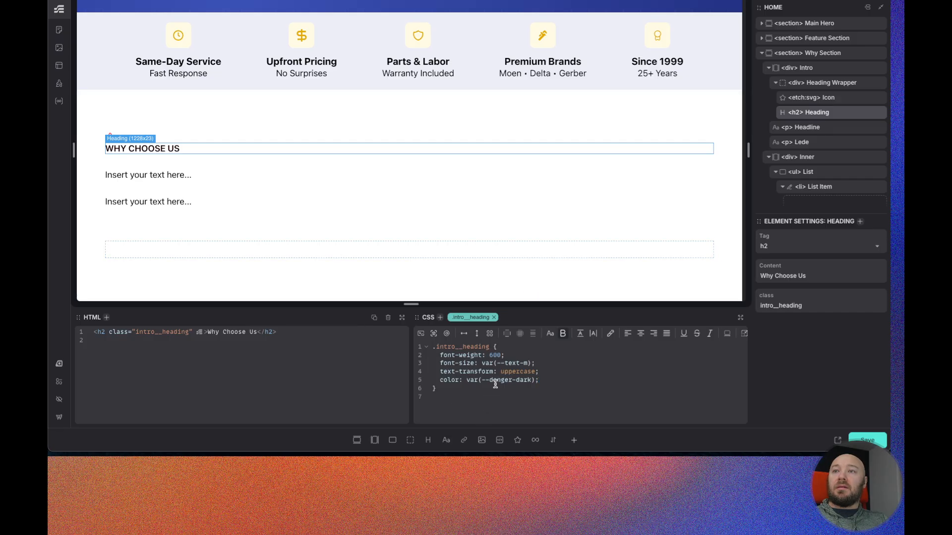
- Temporarily switch the heading color to var(--danger), then restore var(--danger-dark)
{"action": "left_click", "coordinate": [826, 99]}
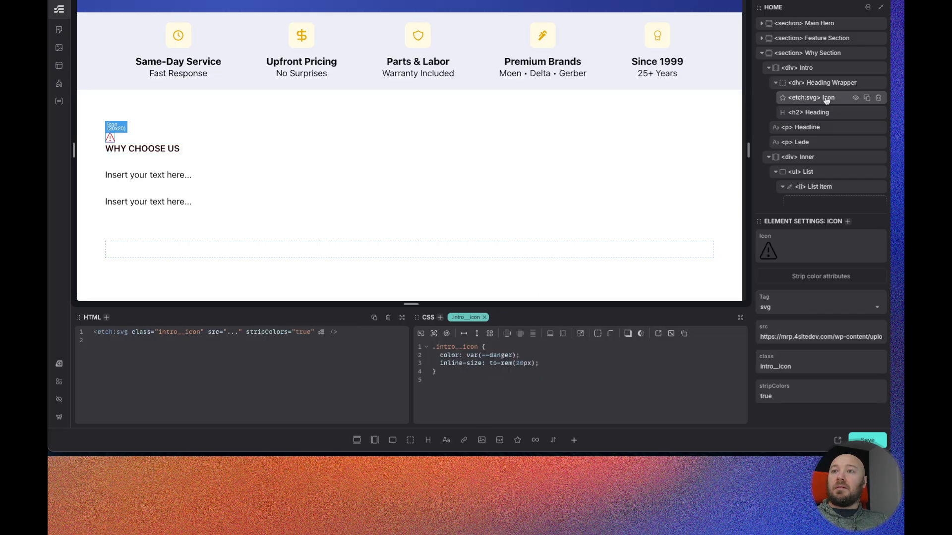
{"action": "left_click", "coordinate": [827, 113]}
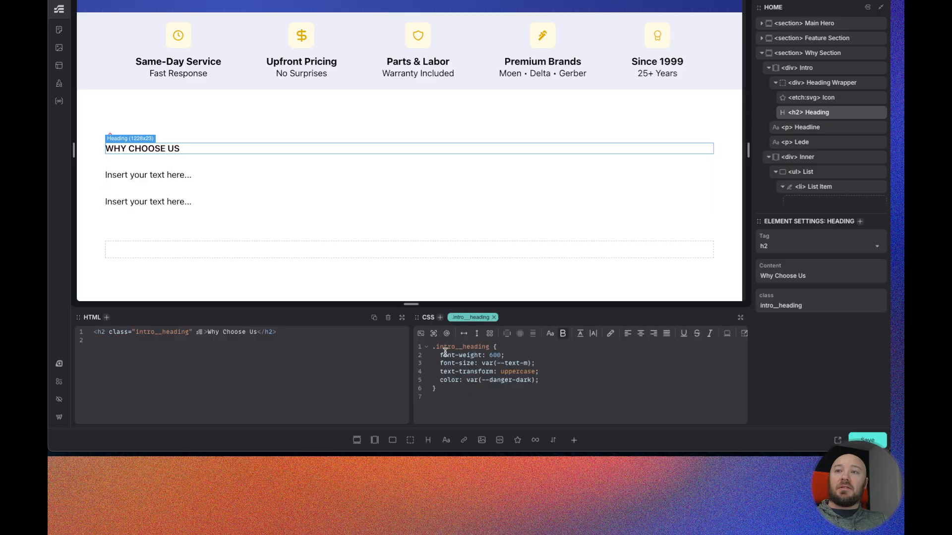
{"action": "left_click", "coordinate": [532, 380]}
{"action": "key", "text": "BackSpace"}
{"action": "key", "text": "BackSpace"}
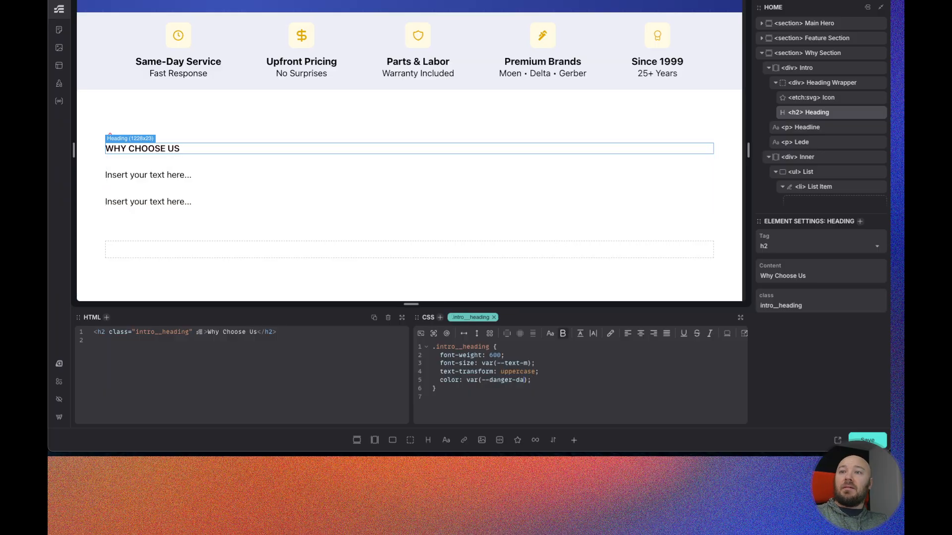
{"action": "key", "text": "BackSpace"}
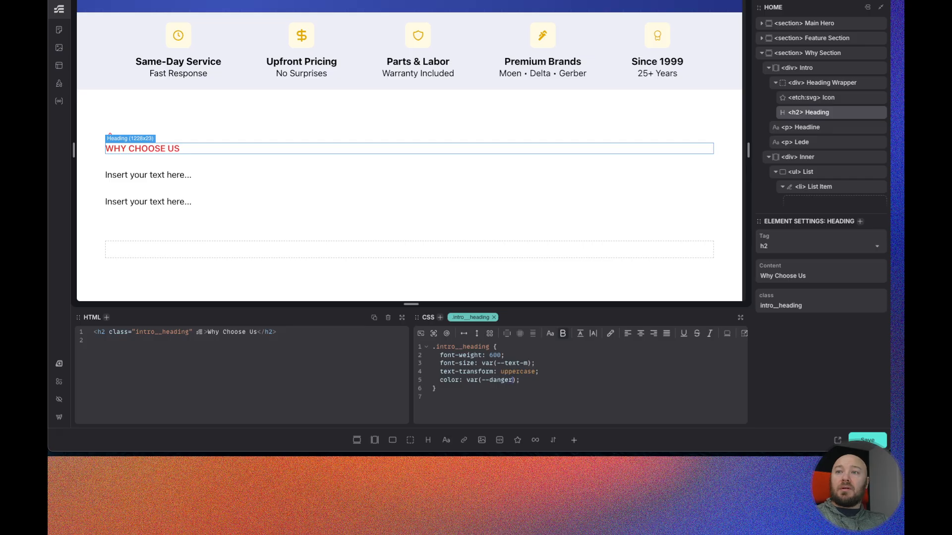
{"action": "type", "text": "dark"}
- Examine the Danger color's shade settings in the Automatic.css palette
{"action": "left_click", "coordinate": [59, 363]}
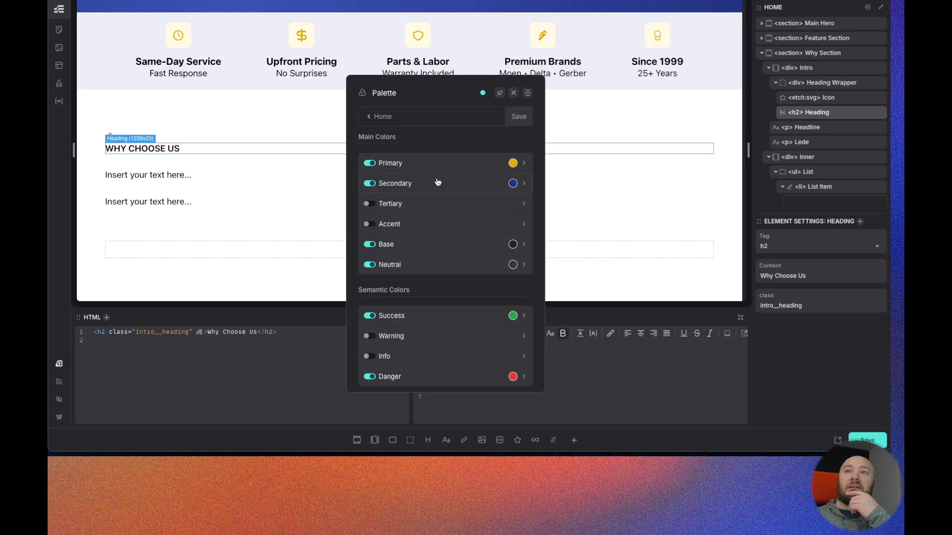
{"action": "scroll", "coordinate": [426, 336], "scroll_direction": "down", "scroll_amount": 1}
{"action": "left_click", "coordinate": [429, 352]}
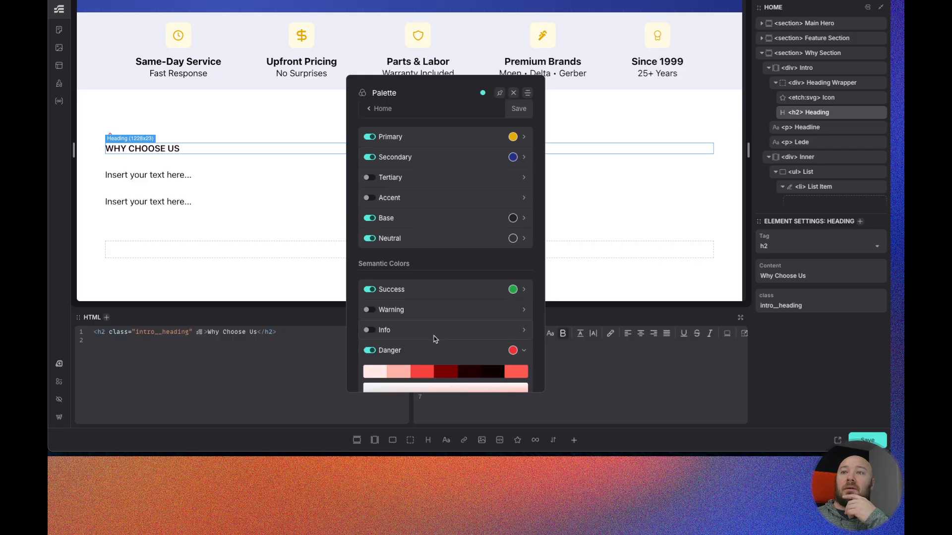
{"action": "scroll", "coordinate": [434, 339], "scroll_direction": "down", "scroll_amount": 2}
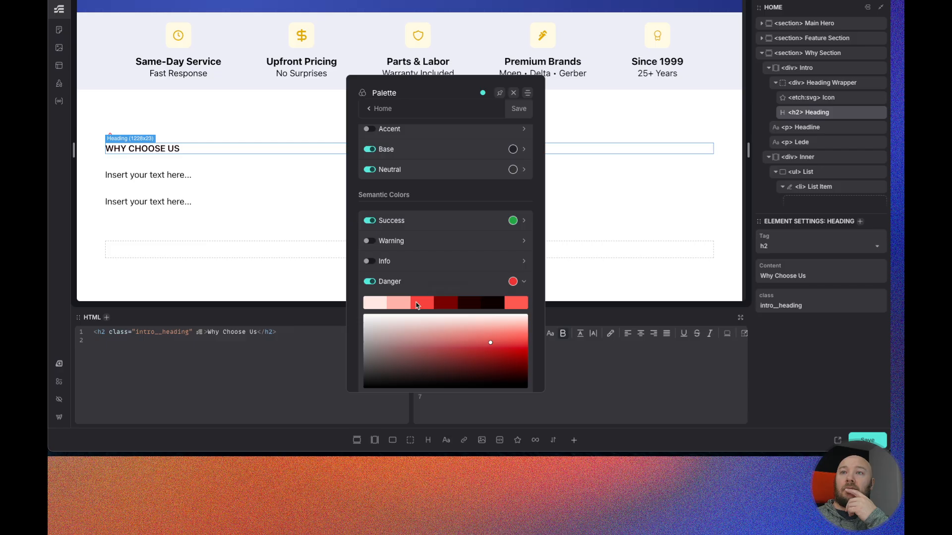
{"action": "scroll", "coordinate": [468, 305], "scroll_direction": "down", "scroll_amount": 2}
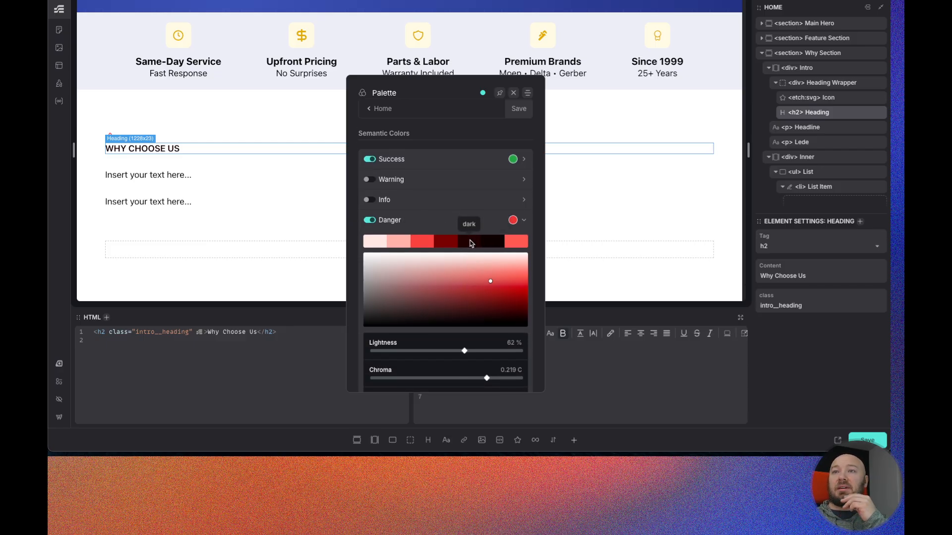
{"action": "scroll", "coordinate": [478, 242], "scroll_direction": "down", "scroll_amount": 3}
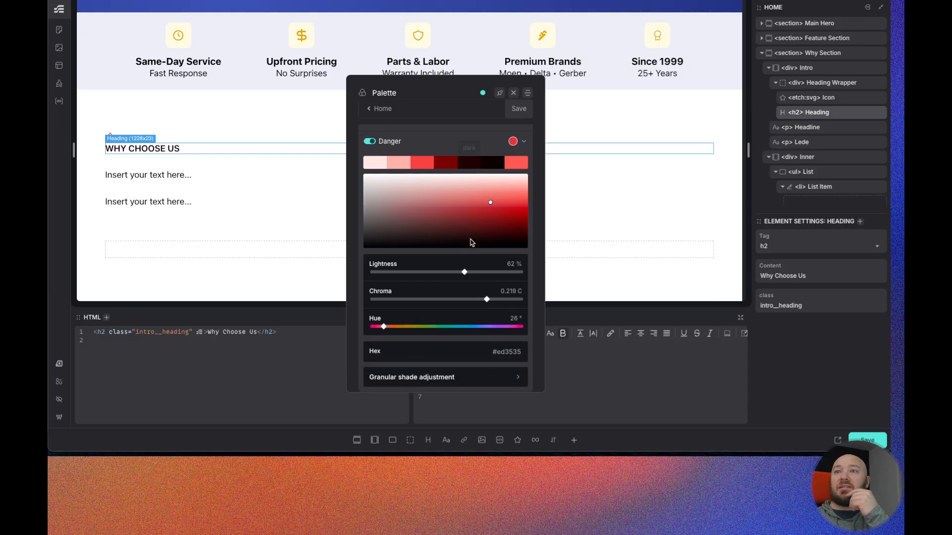
{"action": "left_click", "coordinate": [489, 375]}
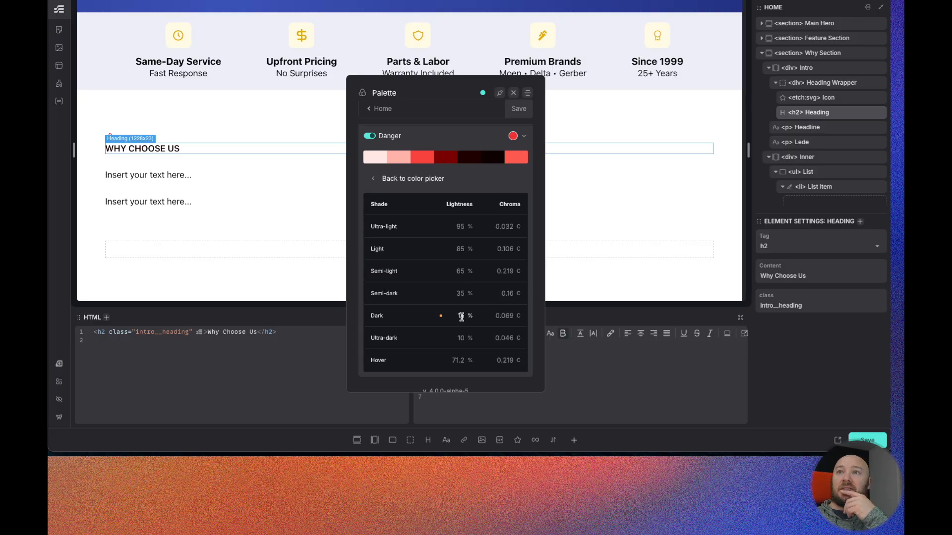
{"action": "scroll", "coordinate": [268, 208], "scroll_direction": "up", "scroll_amount": 5}
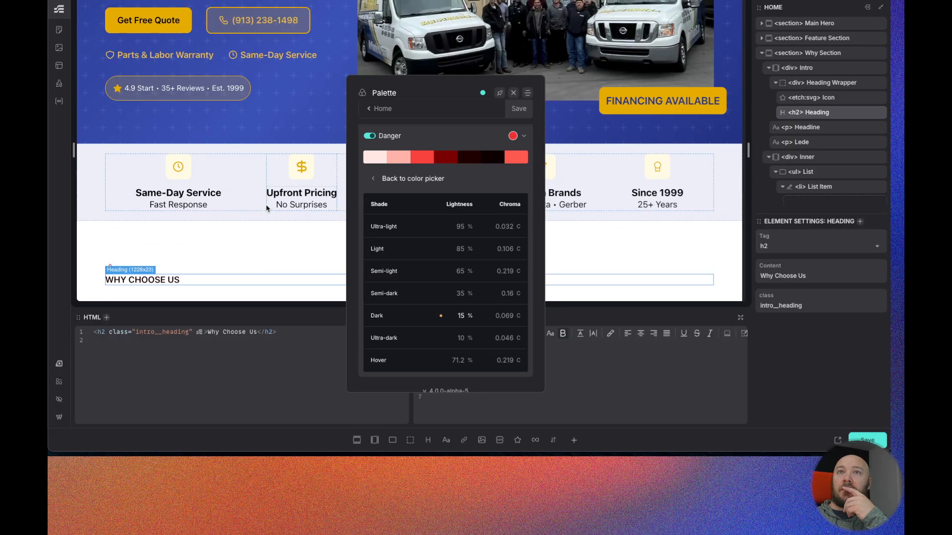
- Adjust the Danger palette's Dark shade to 25% lightness and 0.115 chroma
{"action": "scroll", "coordinate": [268, 208], "scroll_direction": "up", "scroll_amount": 2}
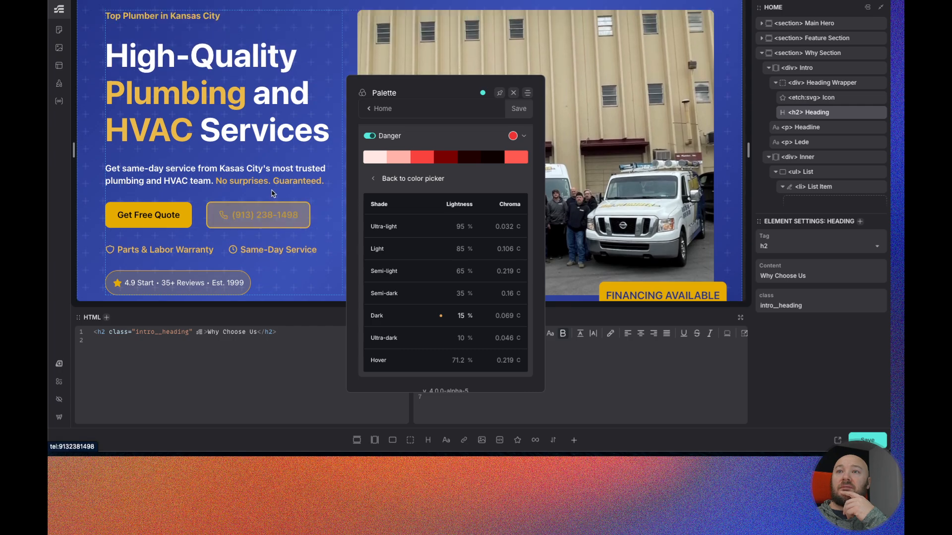
{"action": "scroll", "coordinate": [273, 194], "scroll_direction": "down", "scroll_amount": 1}
{"action": "scroll", "coordinate": [415, 266], "scroll_direction": "down", "scroll_amount": 1}
{"action": "scroll", "coordinate": [286, 243], "scroll_direction": "down", "scroll_amount": 5}
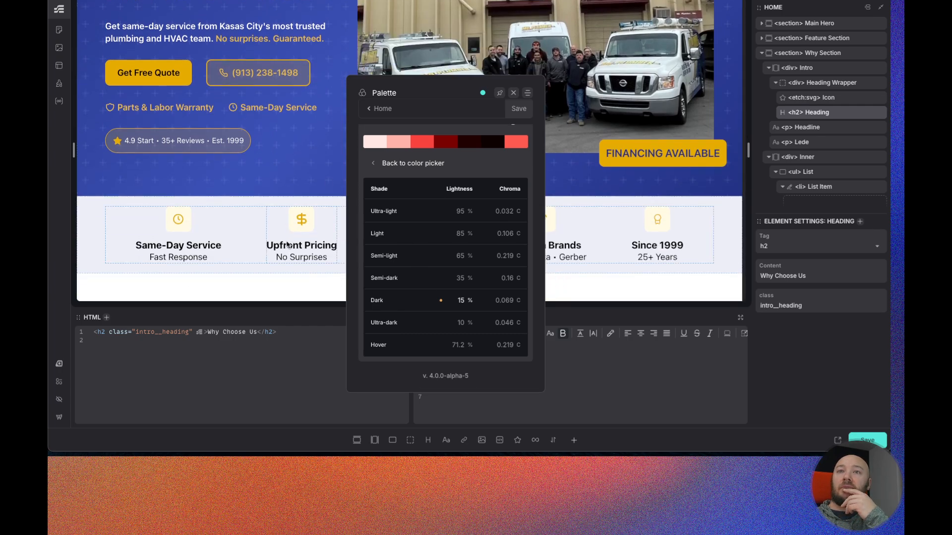
{"action": "scroll", "coordinate": [286, 243], "scroll_direction": "down", "scroll_amount": 2}
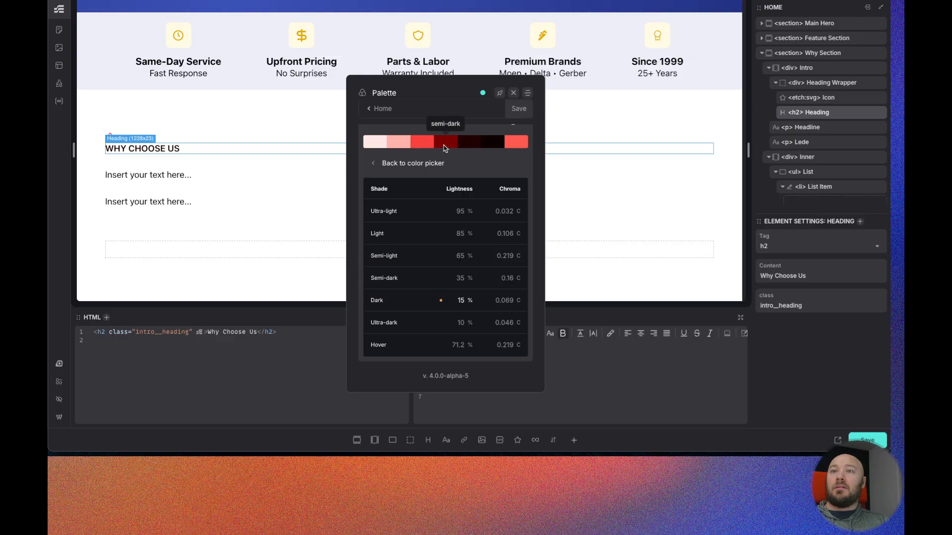
{"action": "left_click", "coordinate": [462, 301]}
{"action": "type", "text": "18"}
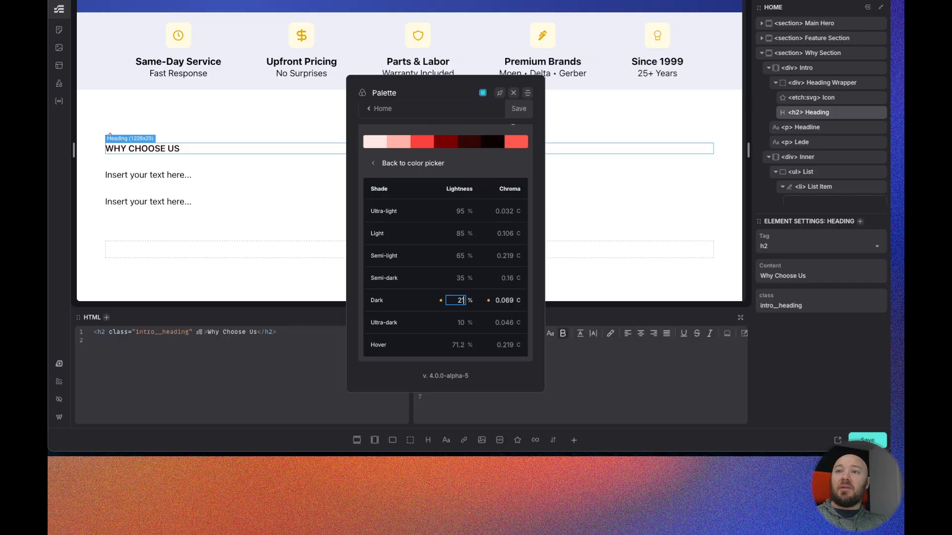
{"action": "key", "text": "Up"}
{"action": "key", "text": "Up"}
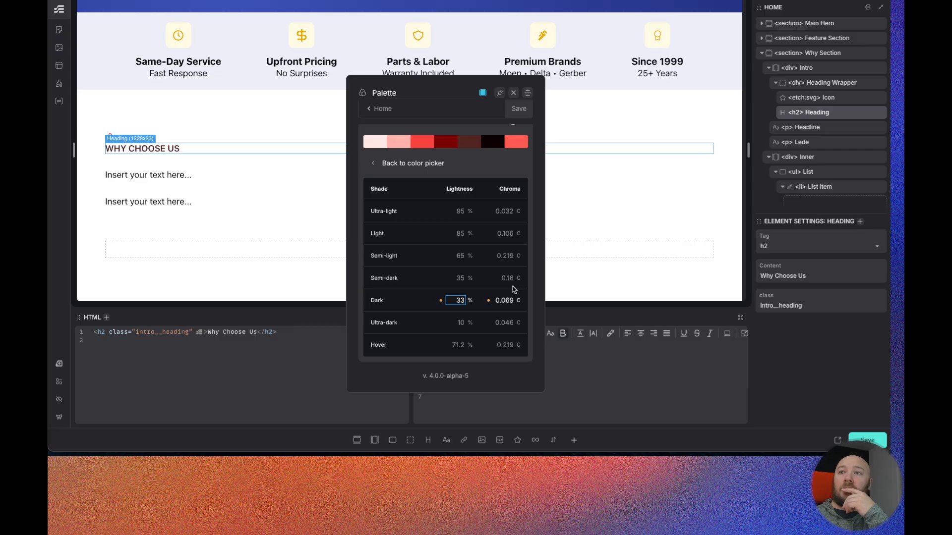
{"action": "left_click", "coordinate": [505, 301]}
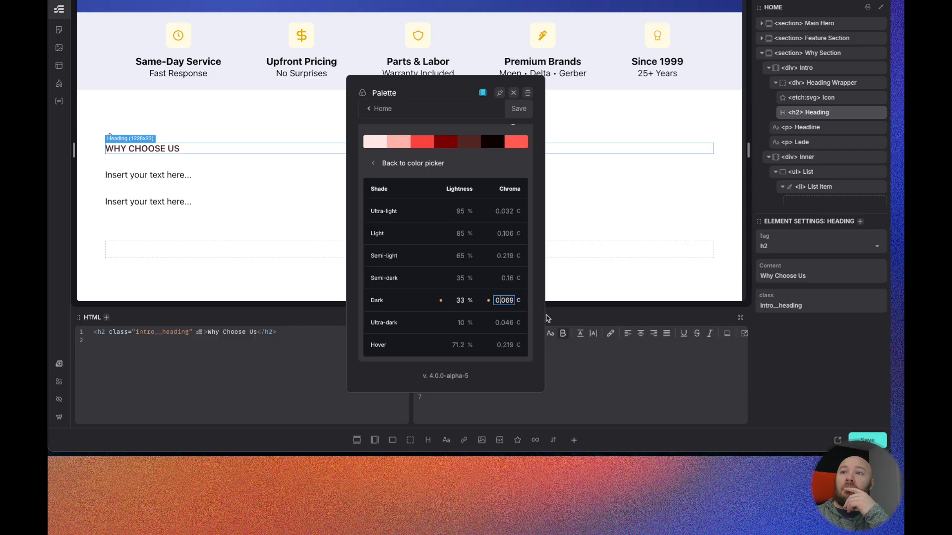
{"action": "left_click", "coordinate": [489, 302]}
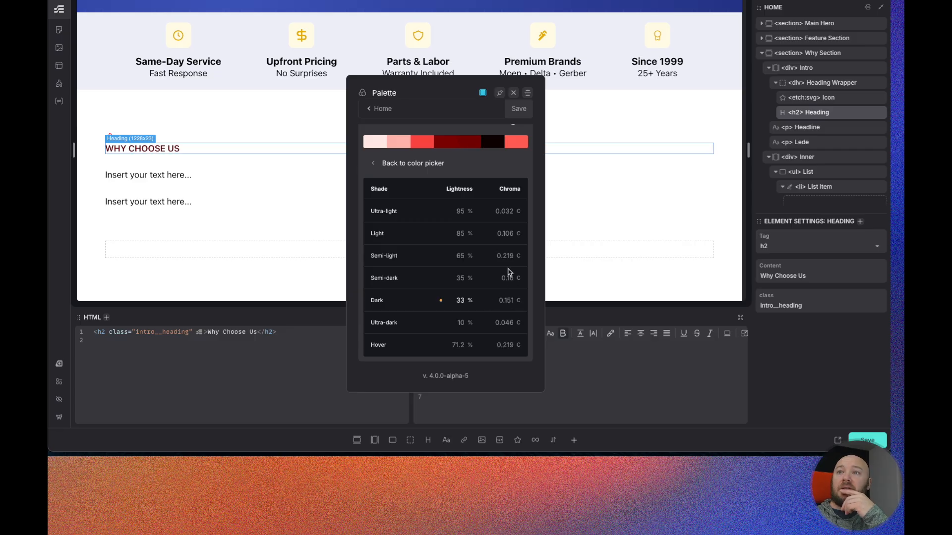
{"action": "left_click", "coordinate": [441, 301]}
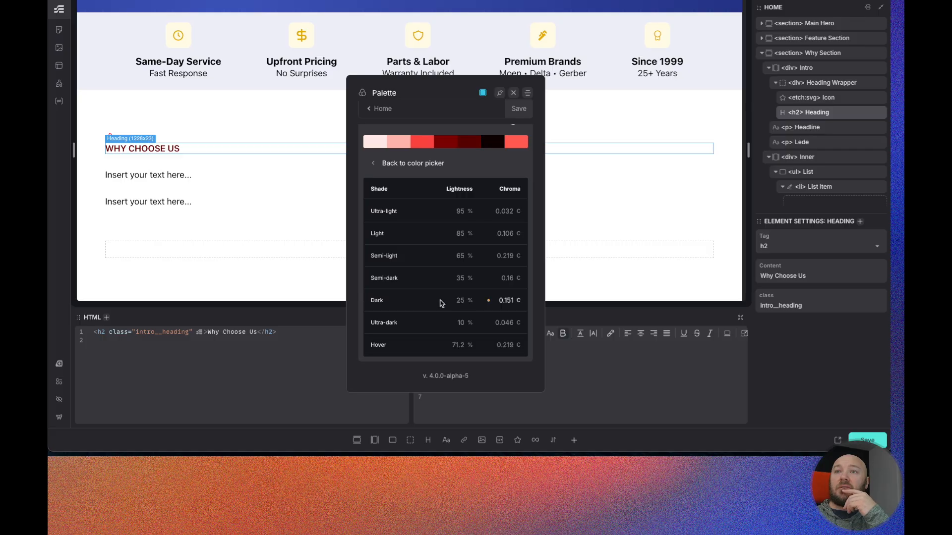
{"action": "left_click", "coordinate": [489, 301]}
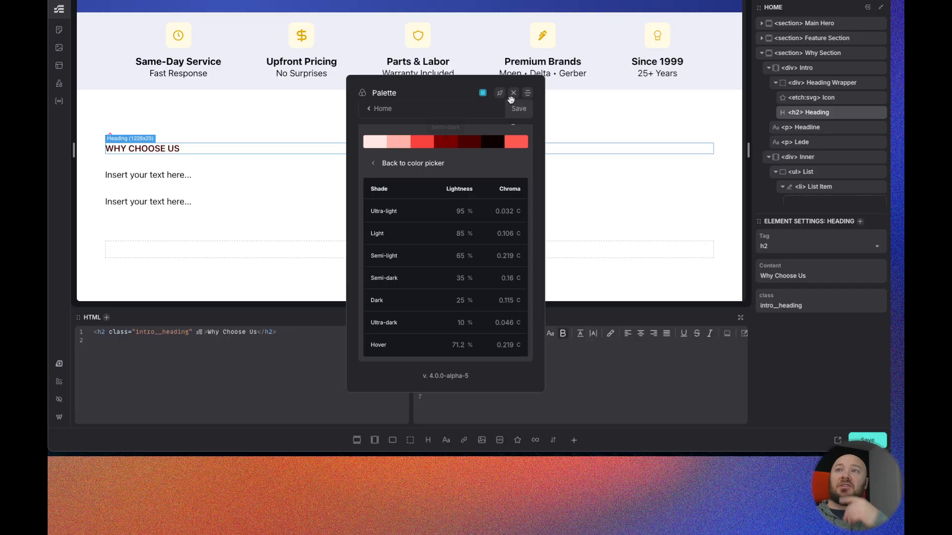
- Save the palette, close it, and change the intro__heading color to var(--danger-semi-dark)
{"action": "left_click", "coordinate": [518, 113]}
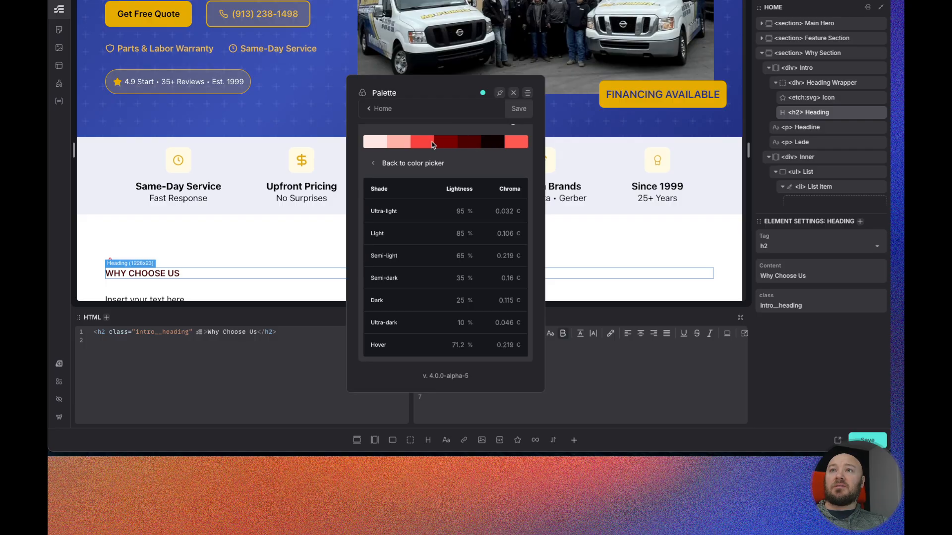
{"action": "left_click", "coordinate": [513, 93]}
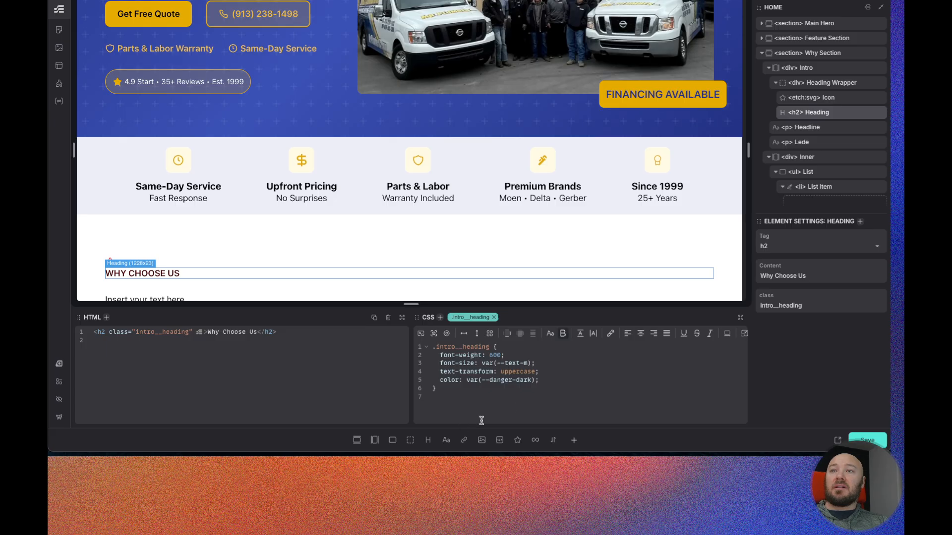
{"action": "type", "text": "semi-"}
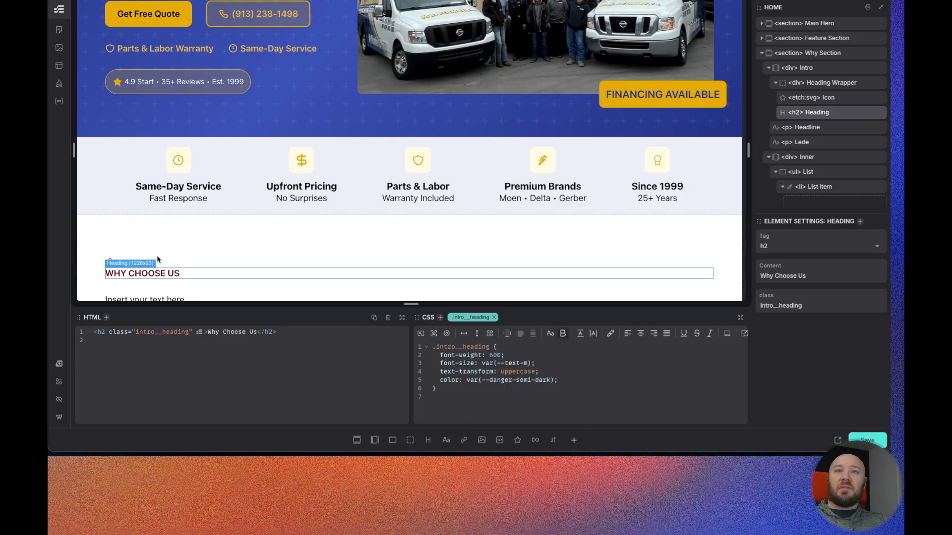
- Select the Heading Wrapper and give intro__heading-wrapper border-radius: var(--radius-circle) and inline-size: max-content
{"action": "left_click", "coordinate": [814, 86]}
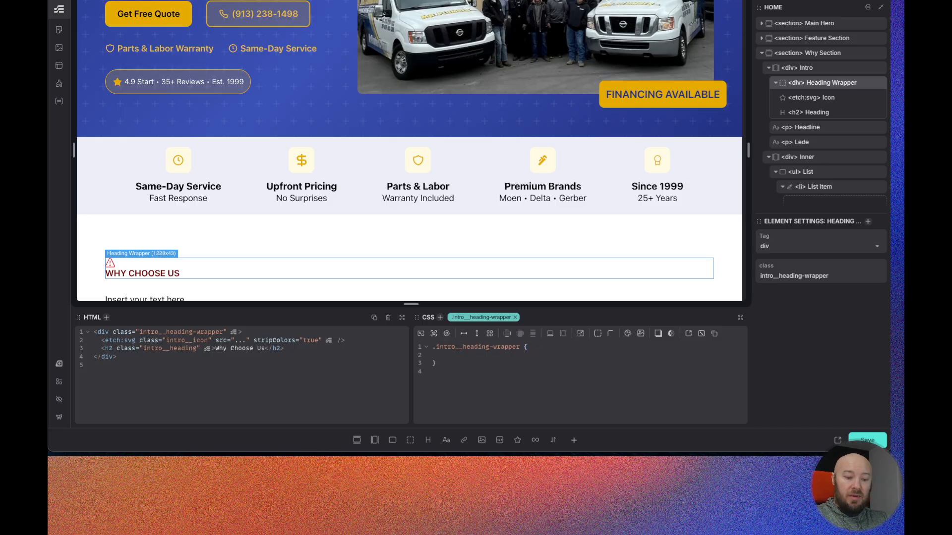
{"action": "type", "text": "border-radius: "}
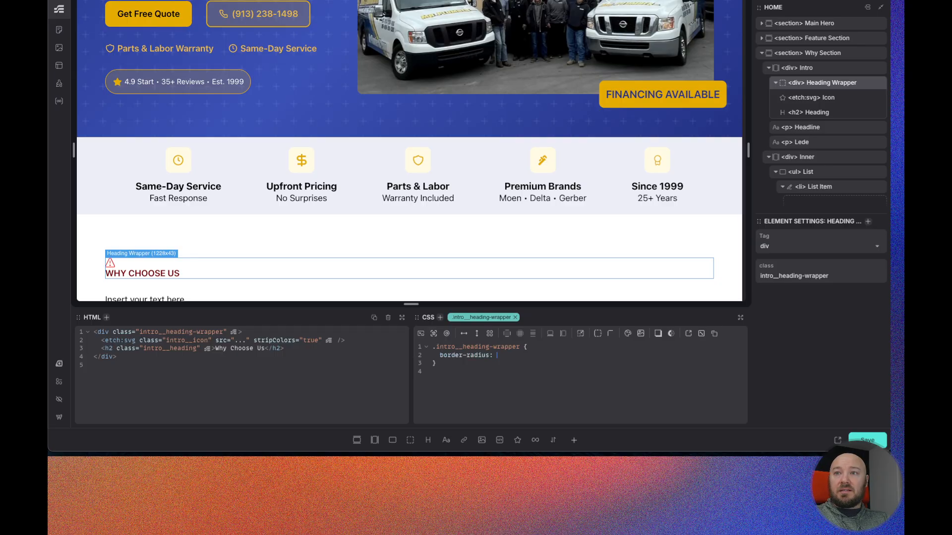
{"action": "type", "text": "var(--ra"}
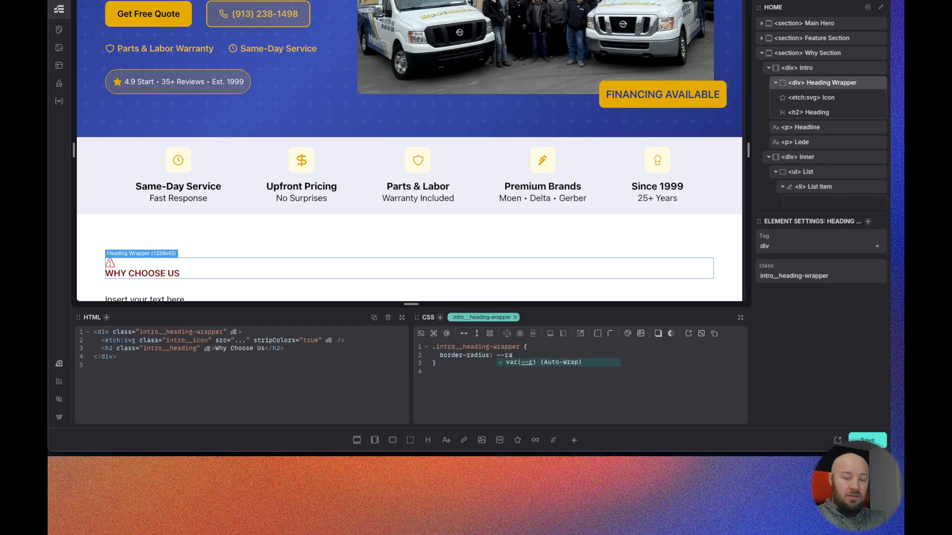
{"action": "type", "text": "dius-cir"}
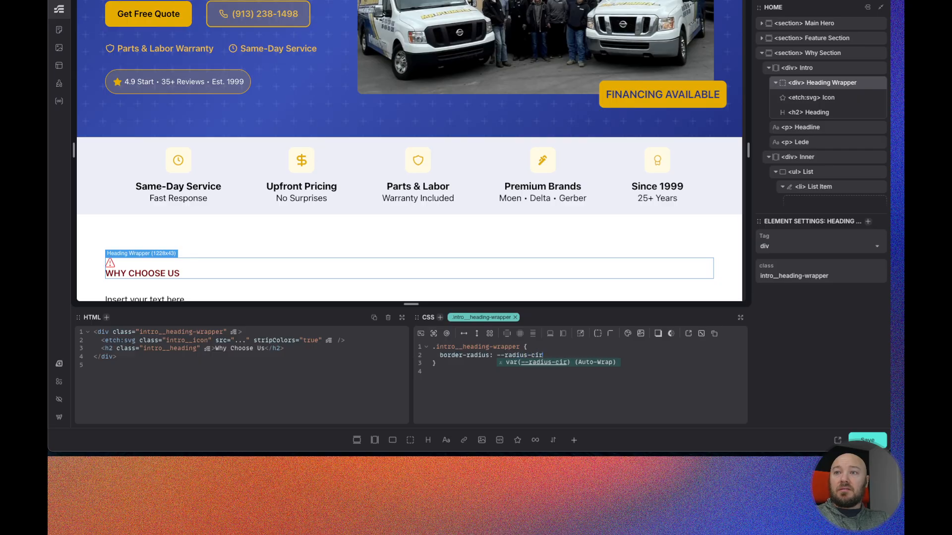
{"action": "type", "text": "cle"}
{"action": "key", "text": "Return"}
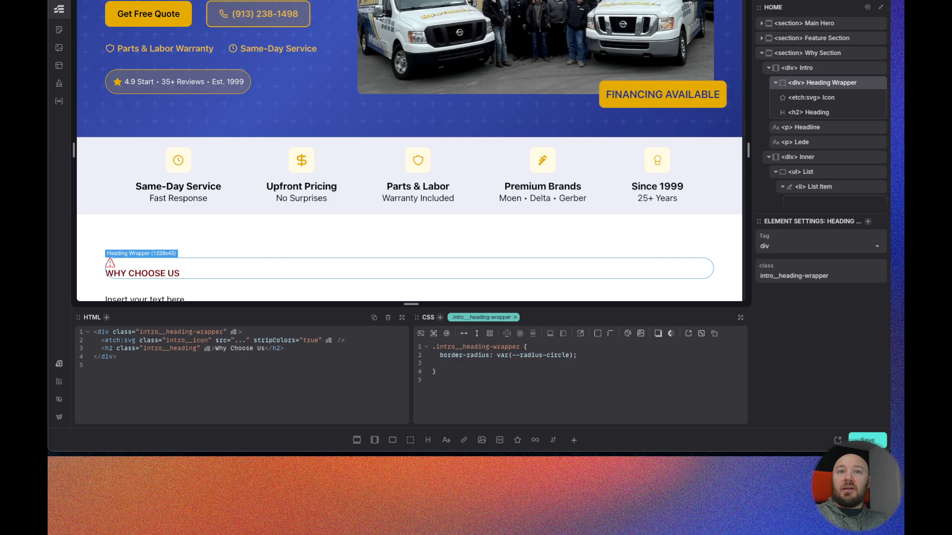
{"action": "type", "text": "inl"}
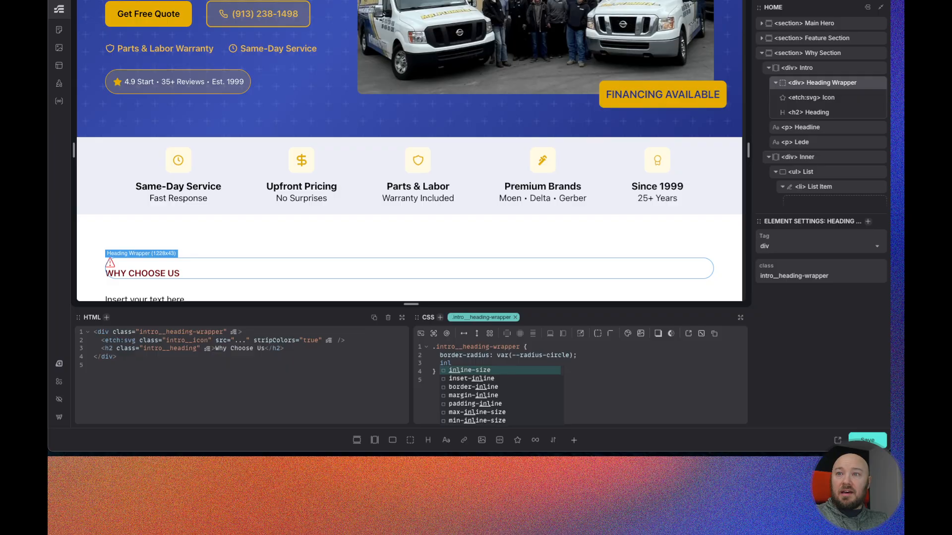
{"action": "key", "text": "Return"}
{"action": "type", "text": "ma"}
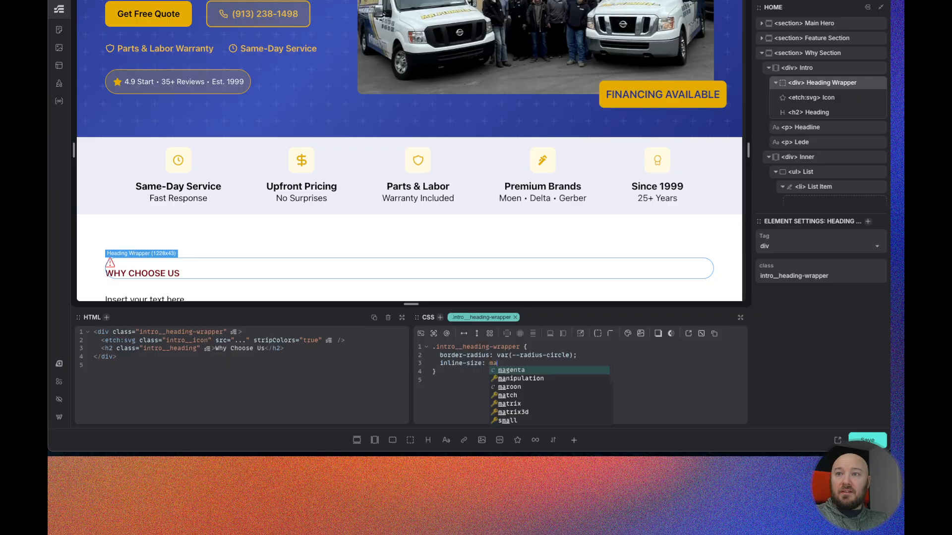
{"action": "type", "text": "x-content;   "}
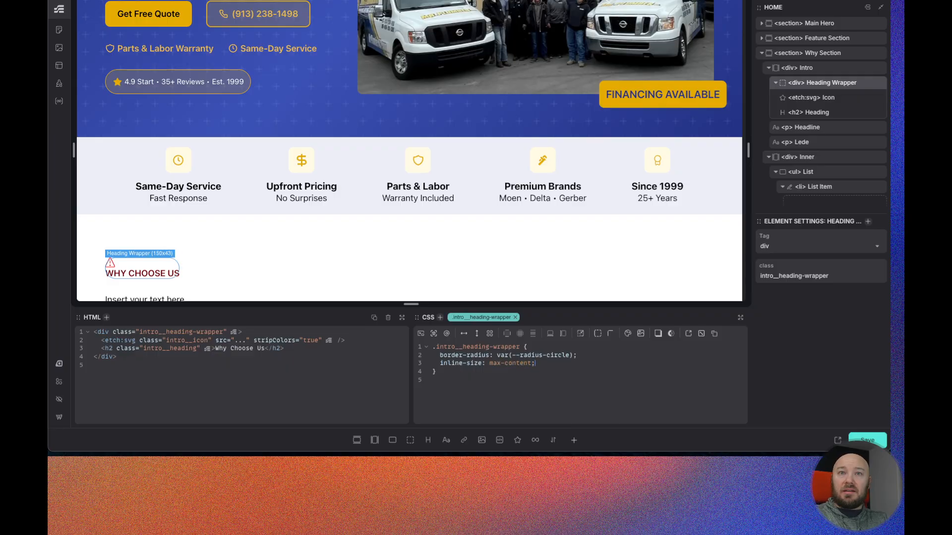
{"action": "type", "text": "padding:"}
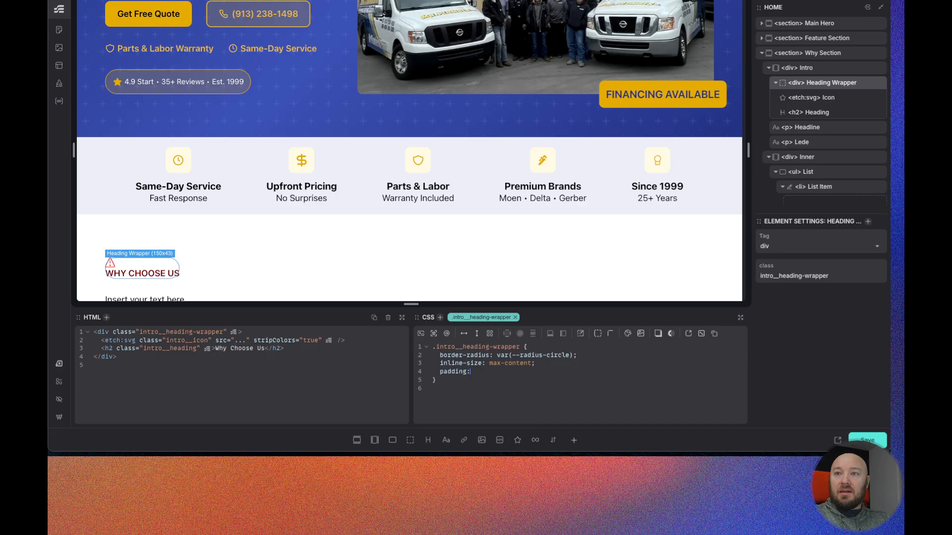
{"action": "type", "text": " var(--space-xs"}
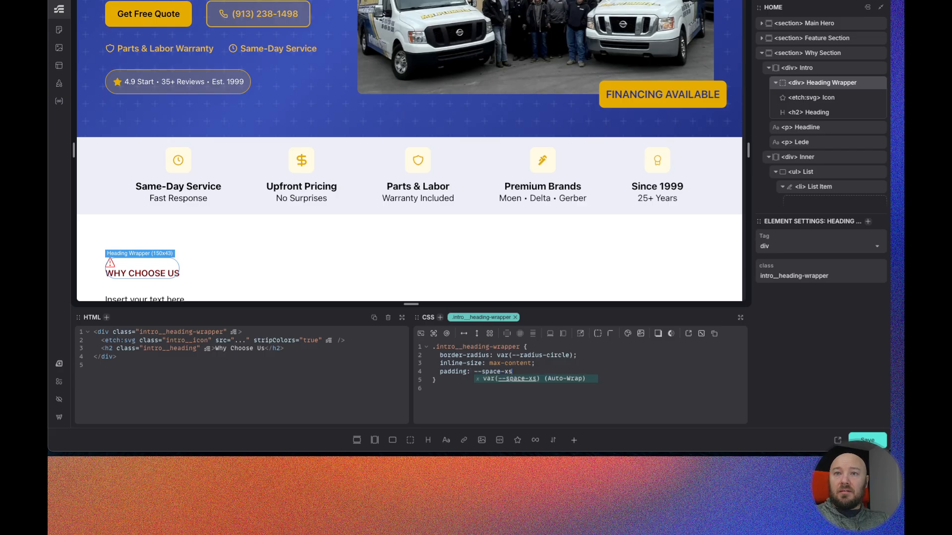
- Add padding: var(--space-xs), a flex row layout and gap: 1ch to the intro__heading-wrapper class
{"action": "key", "text": "Return"}
{"action": "type", "text": ";"}
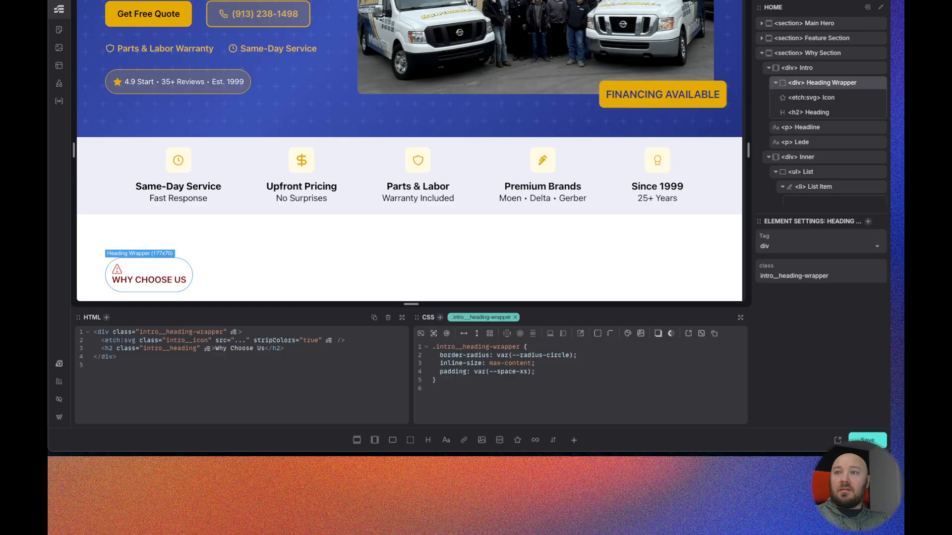
{"action": "left_click", "coordinate": [464, 334]}
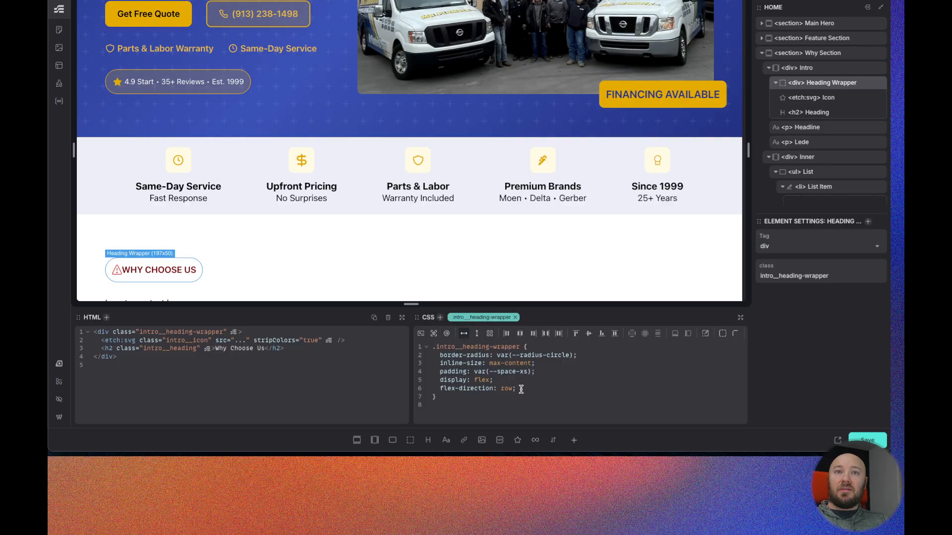
{"action": "key", "text": "Return"}
{"action": "type", "text": "gap"}
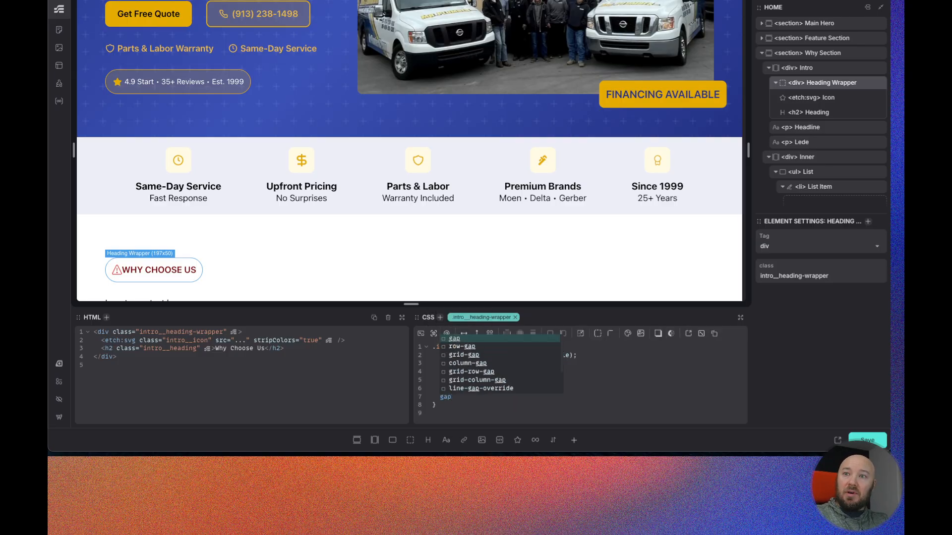
{"action": "type", "text": ": 1ch;"}
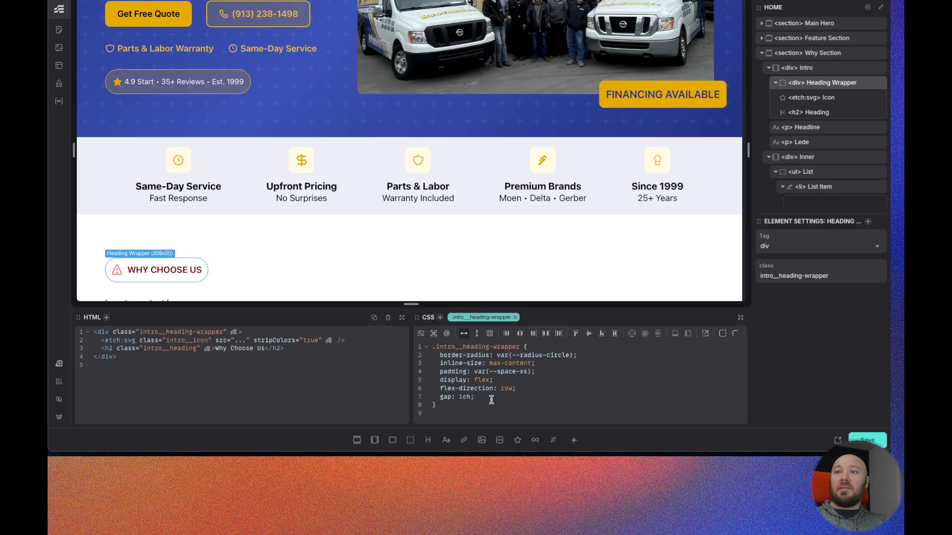
{"action": "key", "text": "Return"}
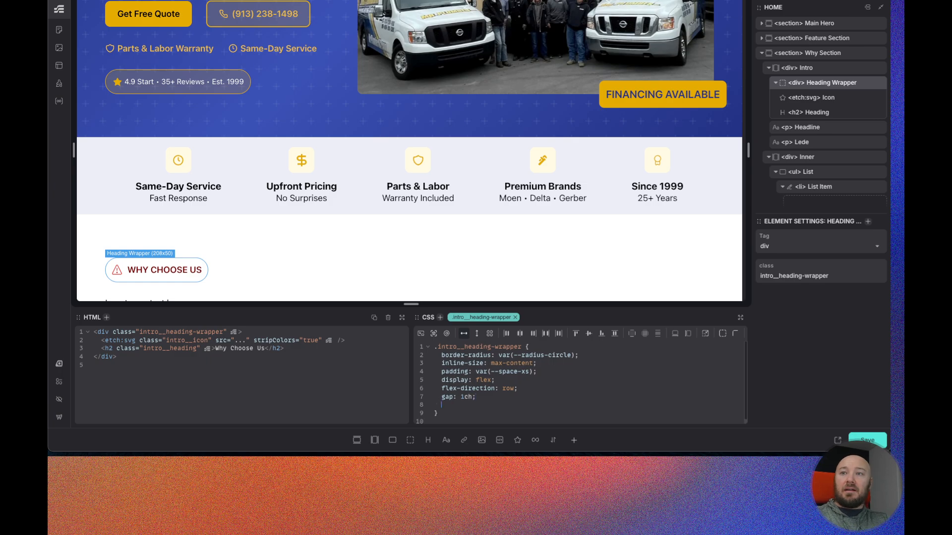
- Add background: var(--danger-ultra-light) to the intro__heading-wrapper class
{"action": "type", "text": "back"}
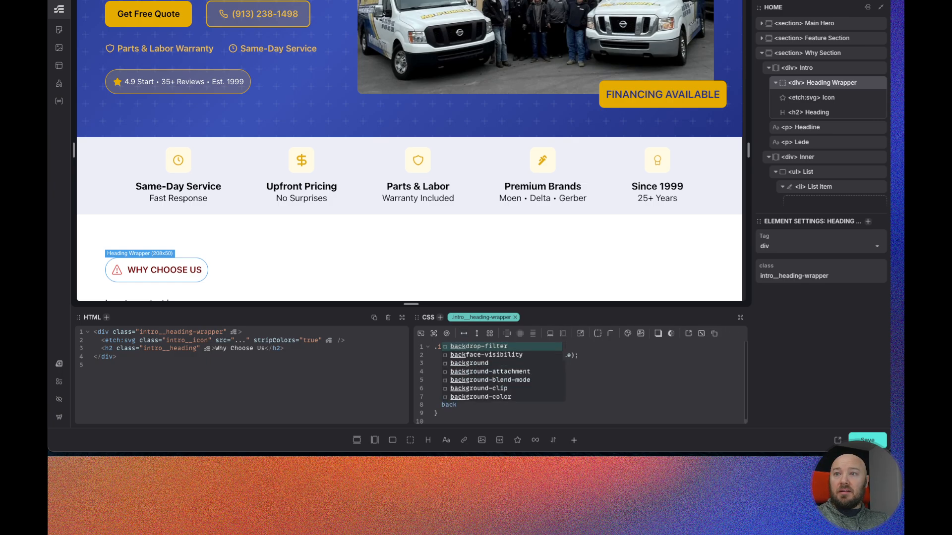
{"action": "key", "text": "Down"}
{"action": "key", "text": "Down"}
{"action": "key", "text": "Return"}
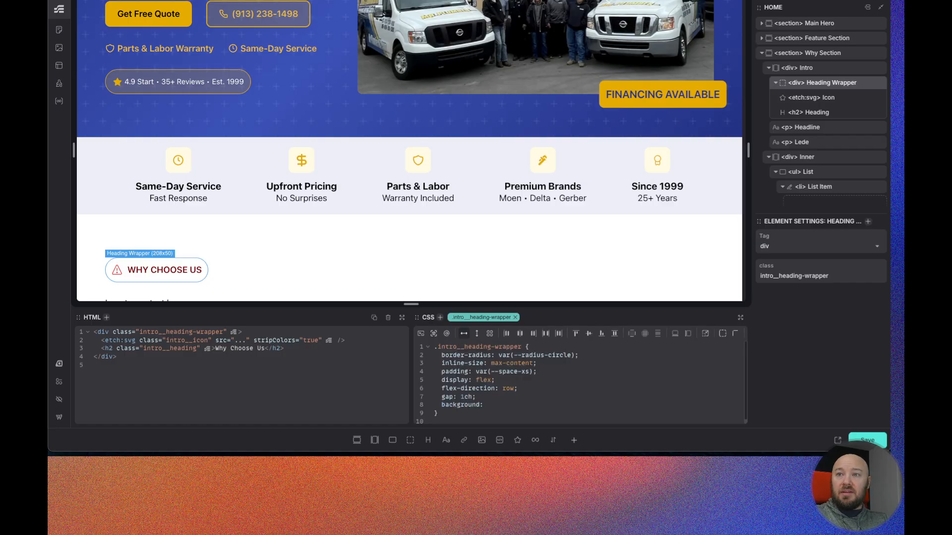
{"action": "type", "text": "--danger-ultra-light"}
{"action": "key", "text": "Return"}
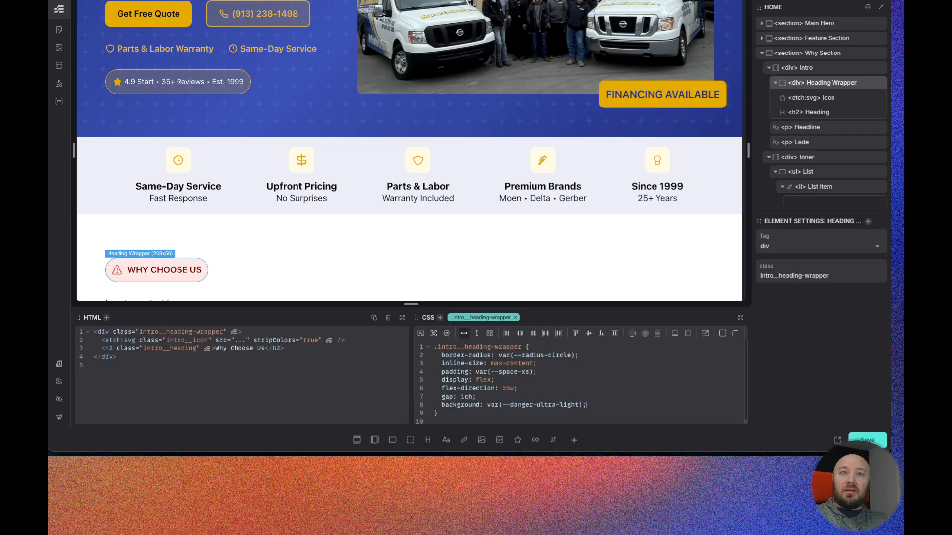
- Switch to Figma to compare the Why Choose Us pill with the design, then return to the builder
{"action": "key", "text": "ctrl+Tab"}
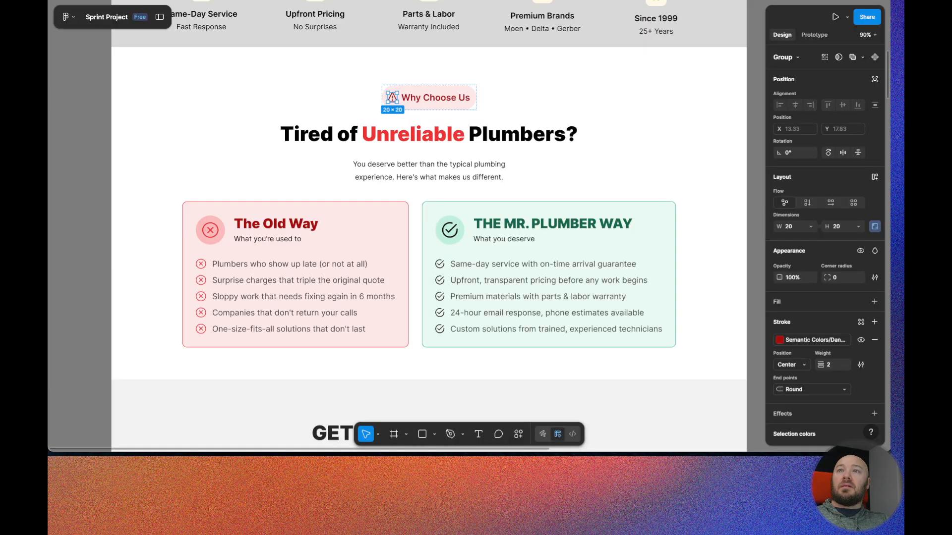
{"action": "left_click", "coordinate": [556, 94]}
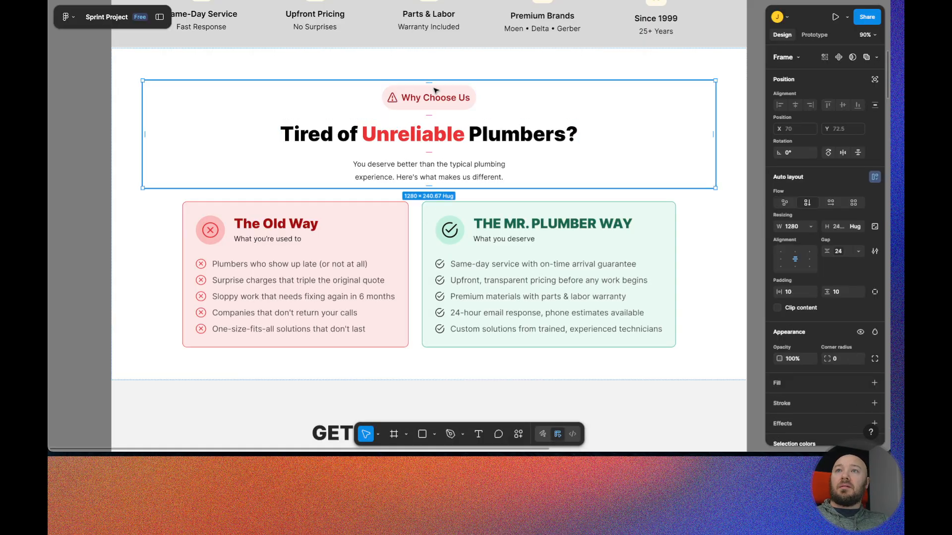
{"action": "left_click", "coordinate": [268, 0]}
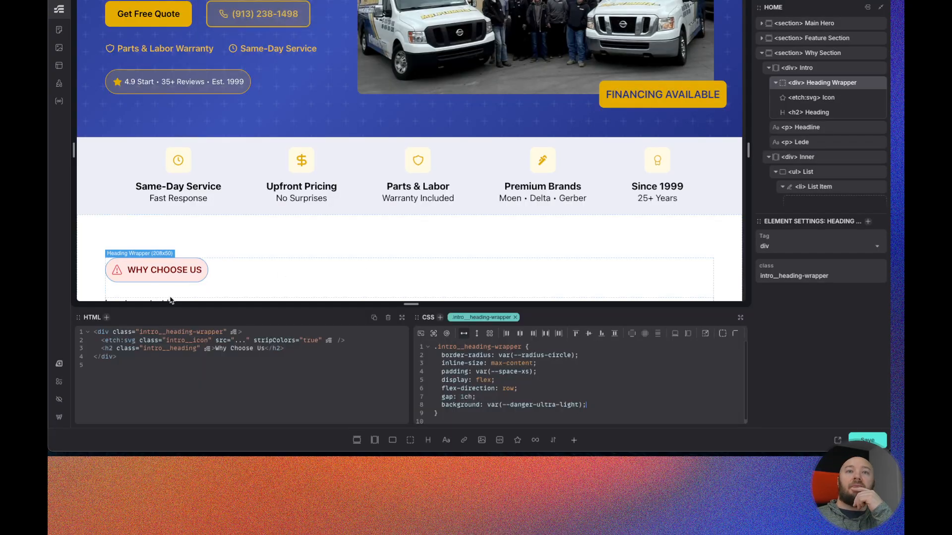
{"action": "key", "text": "ctrl+Tab"}
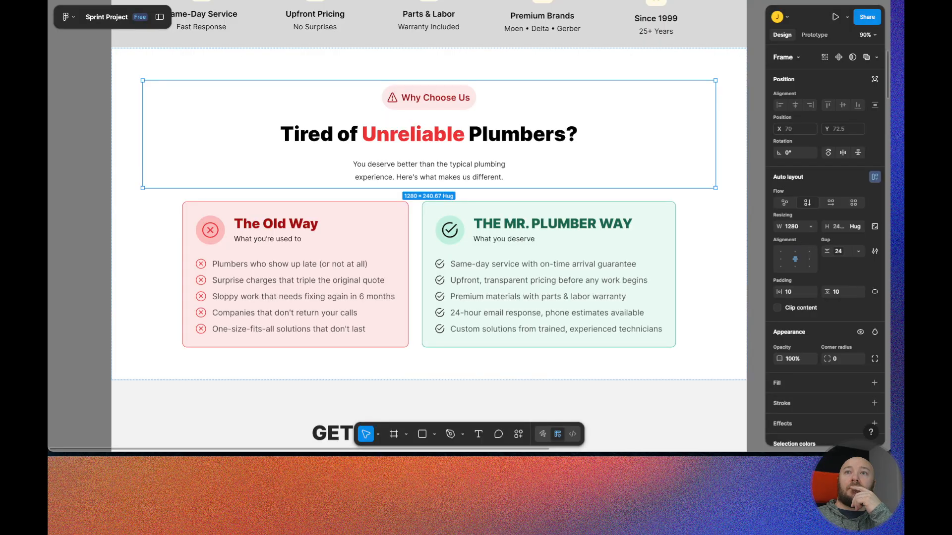
{"action": "key", "text": "ctrl+Tab"}
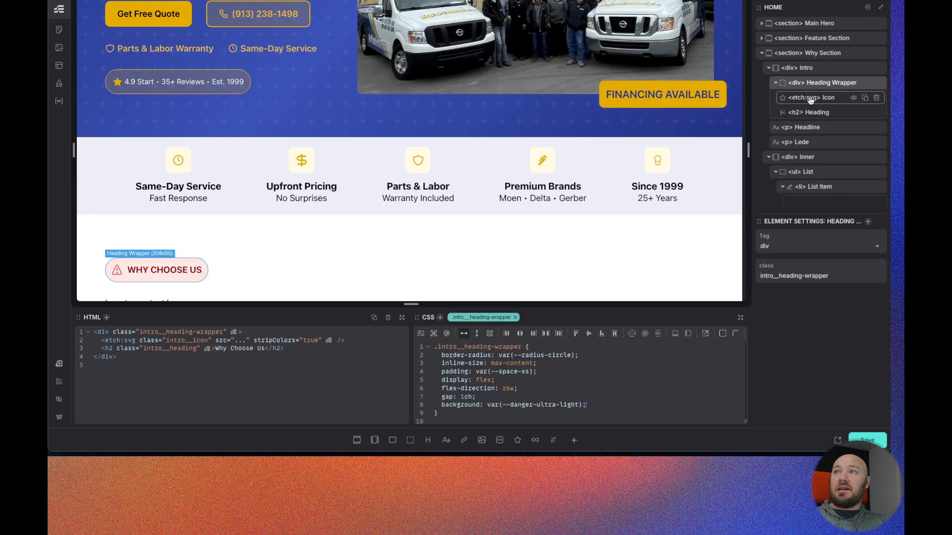
- Copy the heading's var(--danger-semi-dark) colour into the intro__icon color declaration and save the page
{"action": "left_click", "coordinate": [834, 114]}
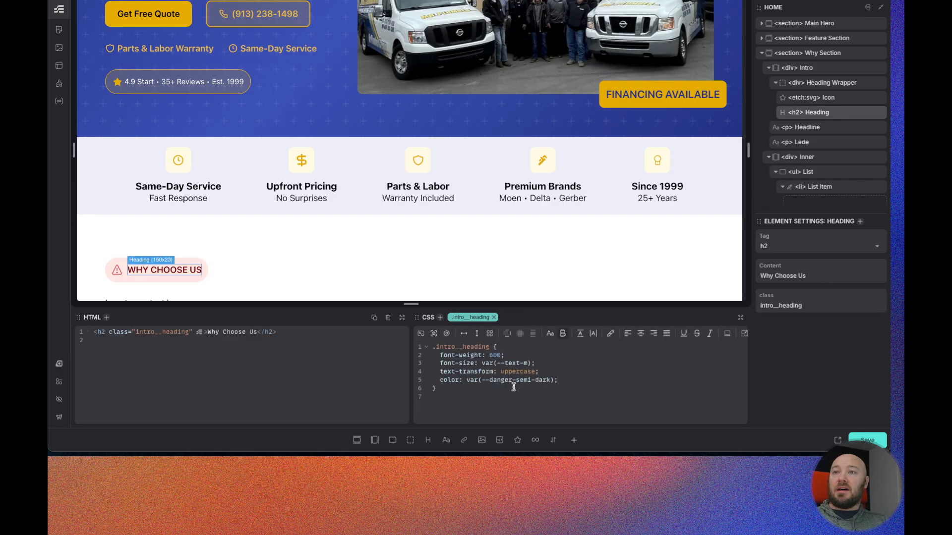
{"action": "left_click_drag", "start_coordinate": [551, 380], "coordinate": [496, 380]}
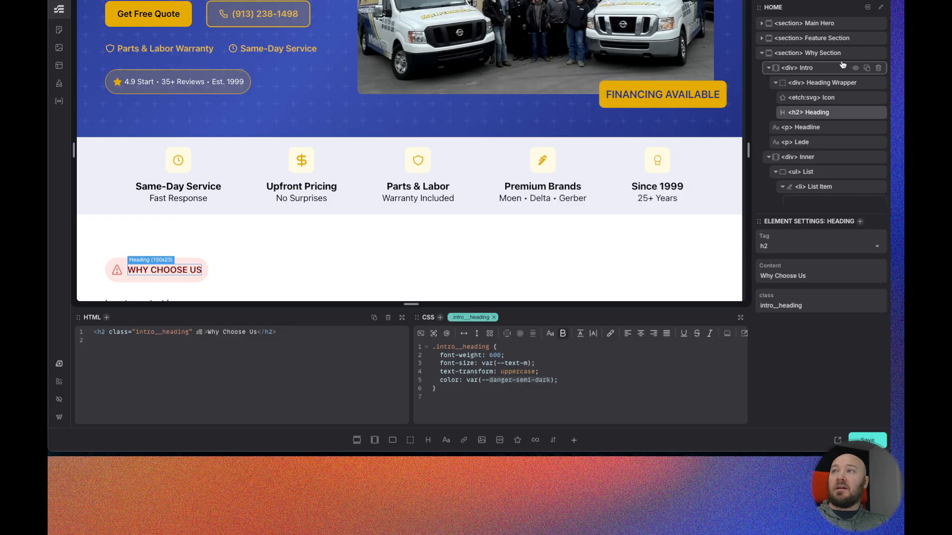
{"action": "left_click", "coordinate": [830, 98]}
{"action": "left_click_drag", "start_coordinate": [512, 355], "coordinate": [491, 356]}
{"action": "type", "text": "anger-semi-dark"}
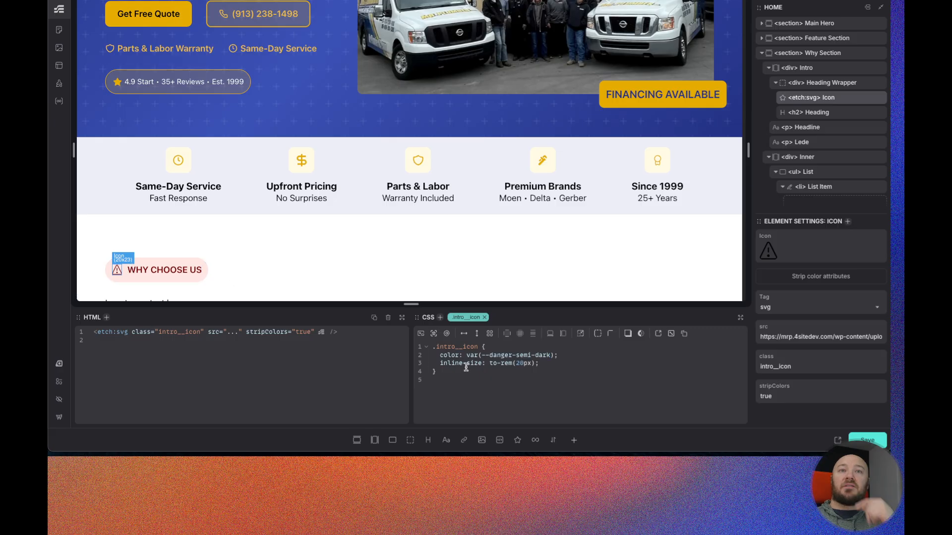
{"action": "left_click", "coordinate": [867, 441]}
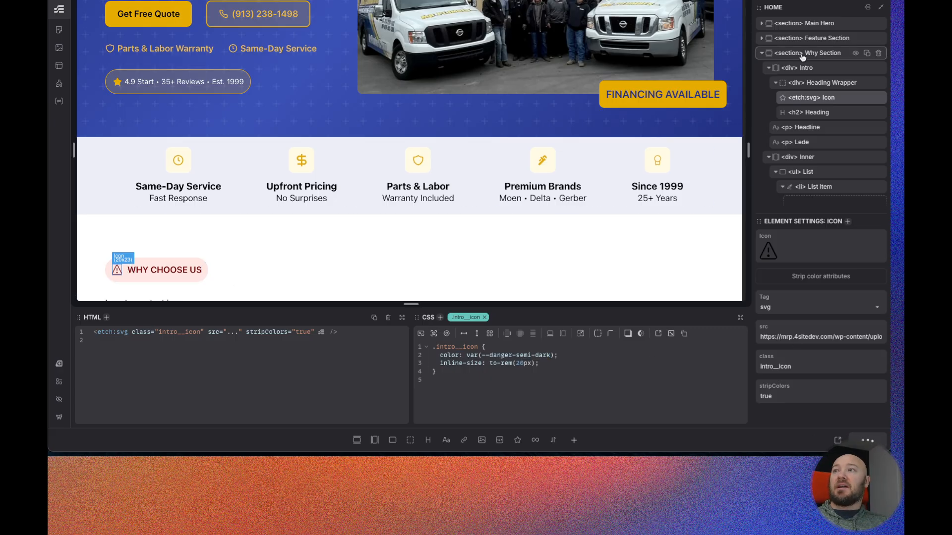
- Set the Headline paragraph's content to "Tired of Unreliable Plumbers?"
{"action": "scroll", "coordinate": [400, 238], "scroll_direction": "down", "scroll_amount": 1}
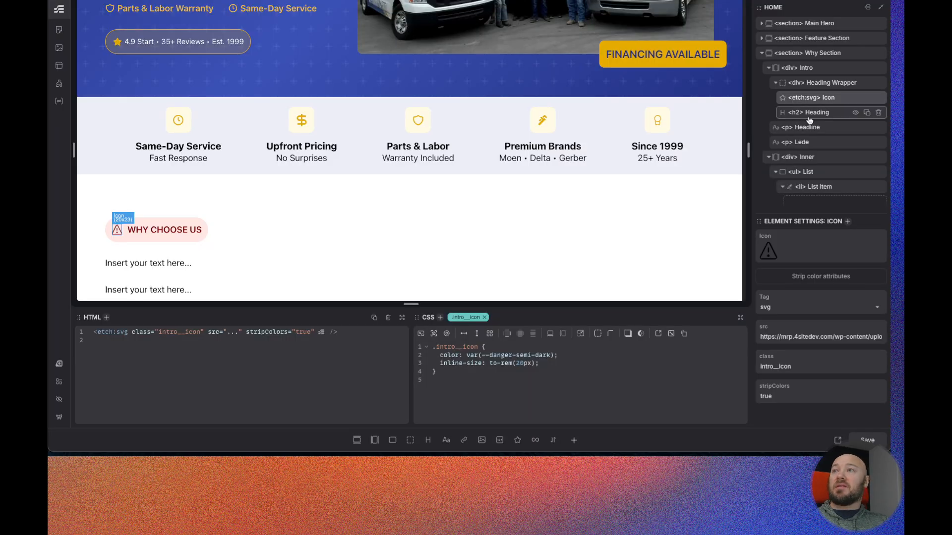
{"action": "left_click", "coordinate": [813, 112]}
{"action": "triple_click", "coordinate": [793, 275]}
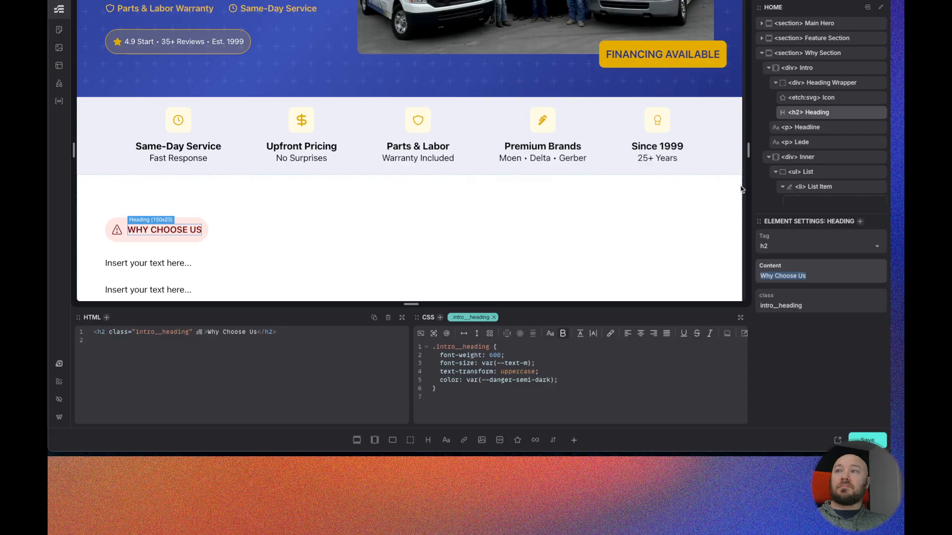
{"action": "left_click", "coordinate": [816, 128]}
{"action": "triple_click", "coordinate": [790, 277]}
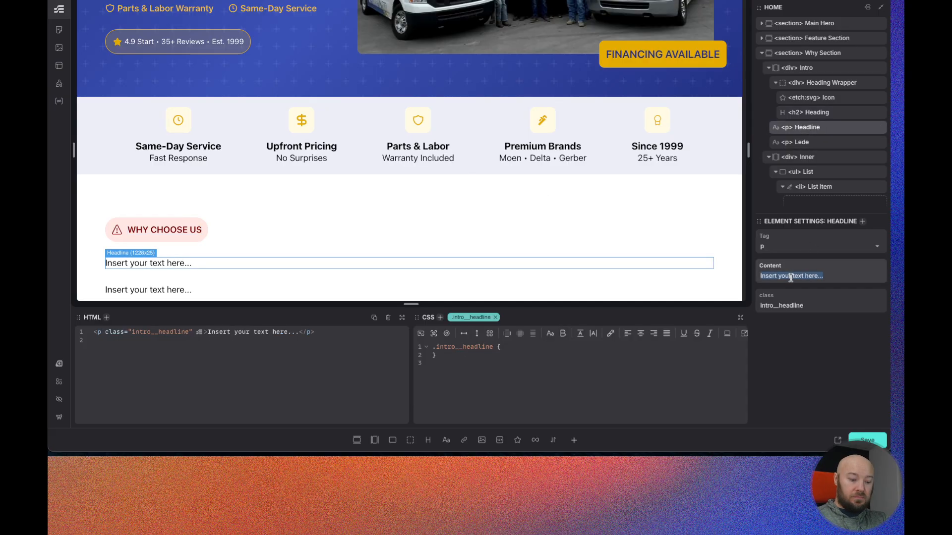
{"action": "type", "text": "Tired of"}
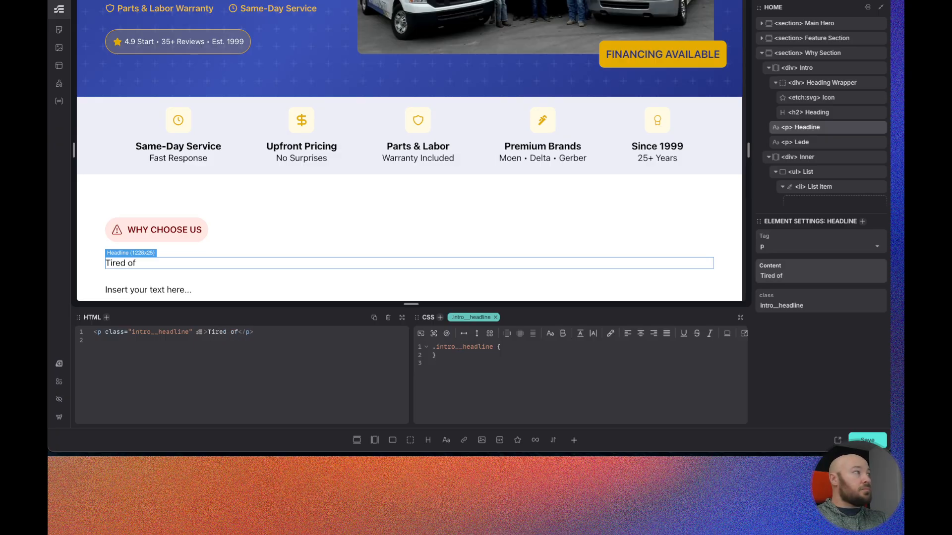
{"action": "type", "text": " Unreliab"}
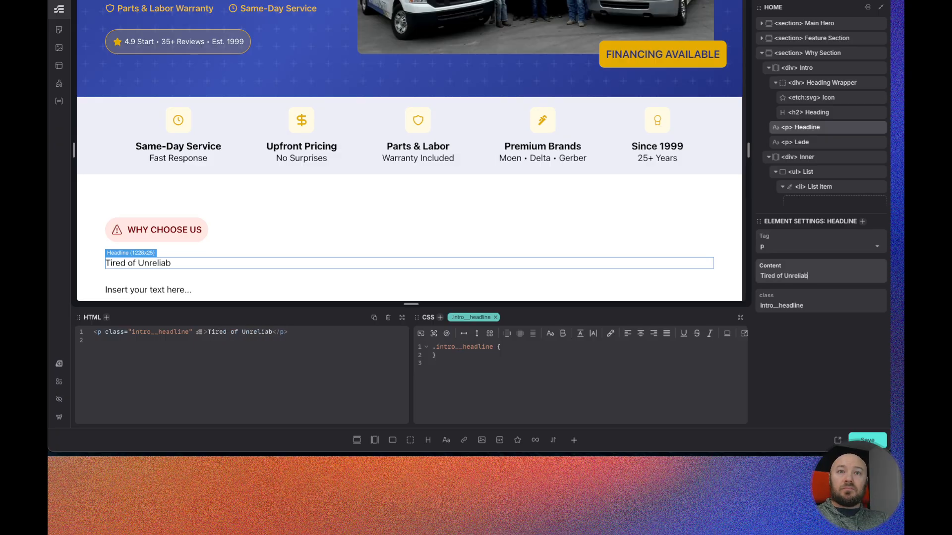
{"action": "type", "text": "le Plumbers?"}
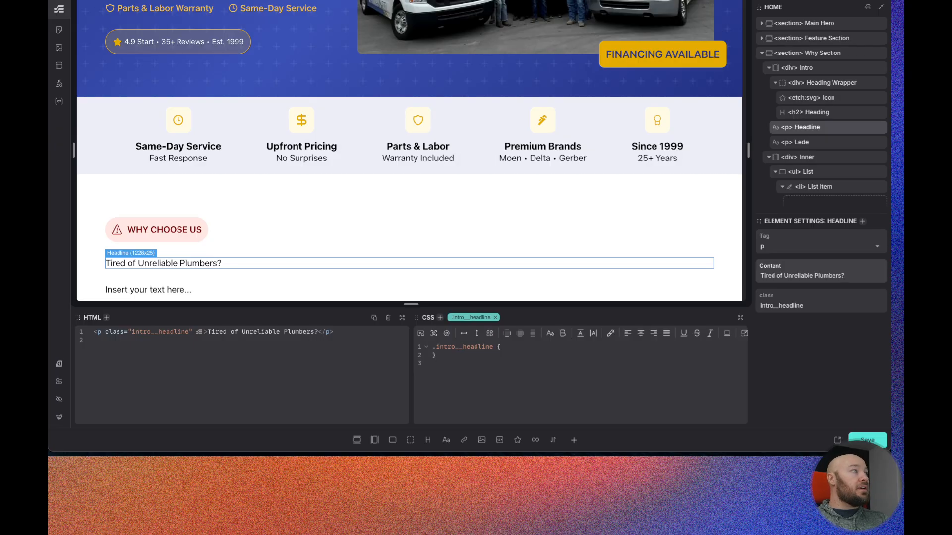
- Copy the subtitle text from the Figma design and paste it into the Lede paragraph's content
{"action": "key", "text": "super+Tab"}
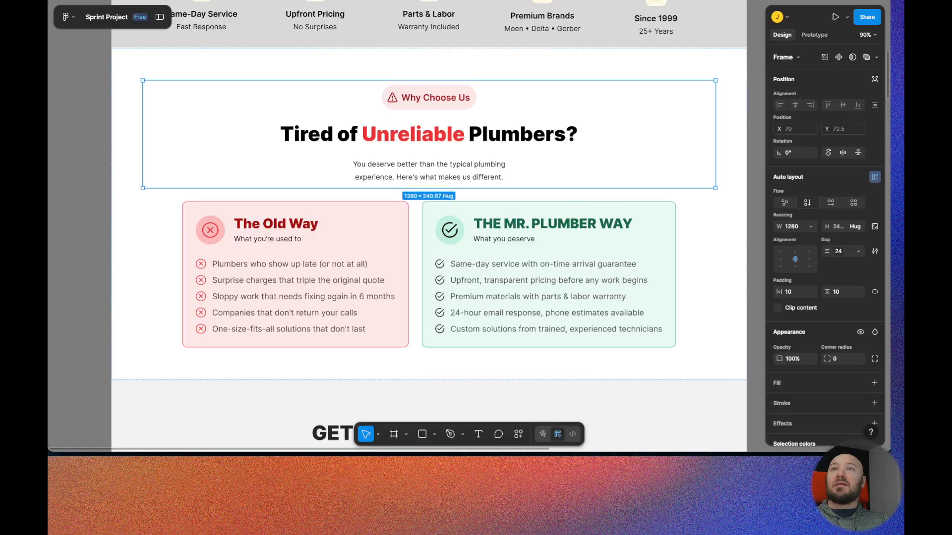
{"action": "left_click", "coordinate": [460, 179]}
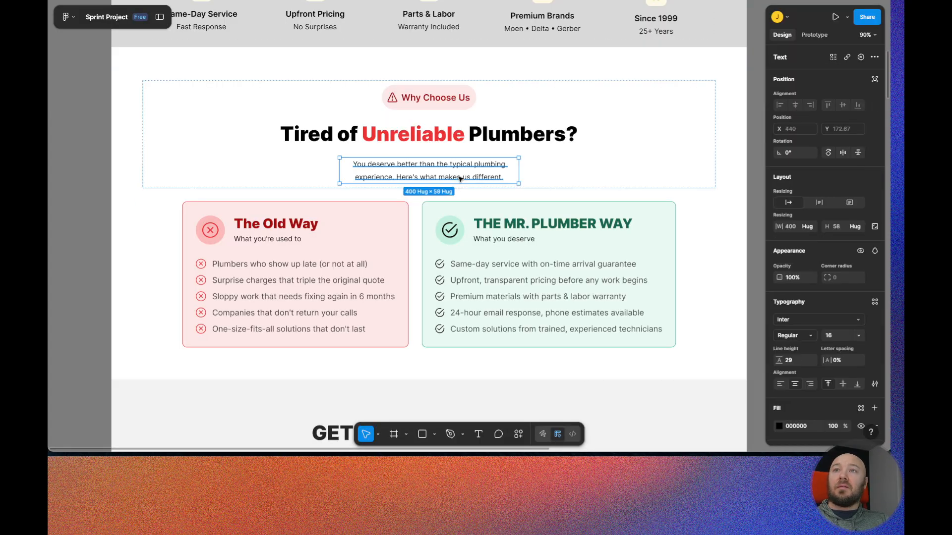
{"action": "double_click", "coordinate": [460, 179]}
{"action": "key", "text": "super+c"}
{"action": "key", "text": "super+Tab"}
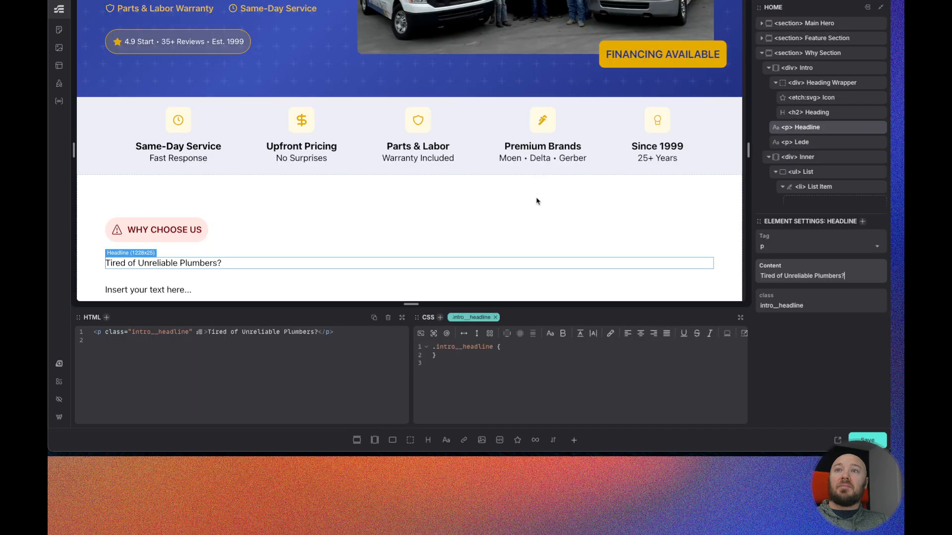
{"action": "left_click", "coordinate": [805, 142]}
{"action": "triple_click", "coordinate": [805, 275]}
{"action": "key", "text": "super+v"}
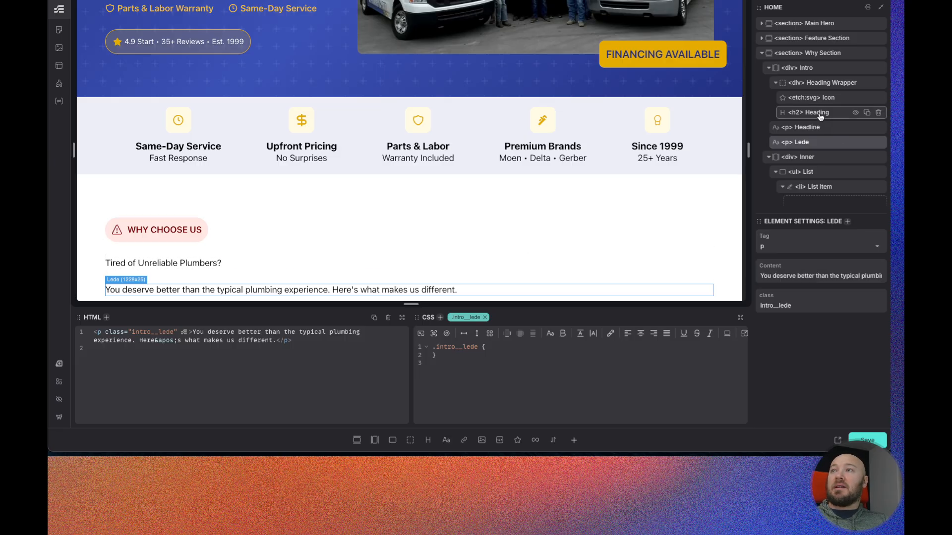
- Give the intro__headline class font-size: var(--h2) and font-weight: var(--heading-font-weight)
{"action": "left_click", "coordinate": [819, 114]}
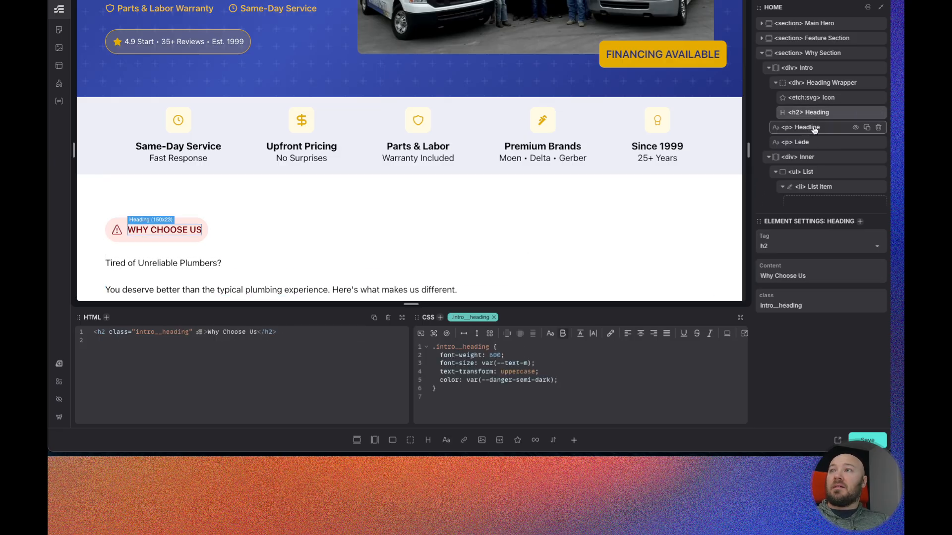
{"action": "left_click", "coordinate": [815, 128]}
{"action": "left_click", "coordinate": [533, 348]}
{"action": "type", "text": "font-s"}
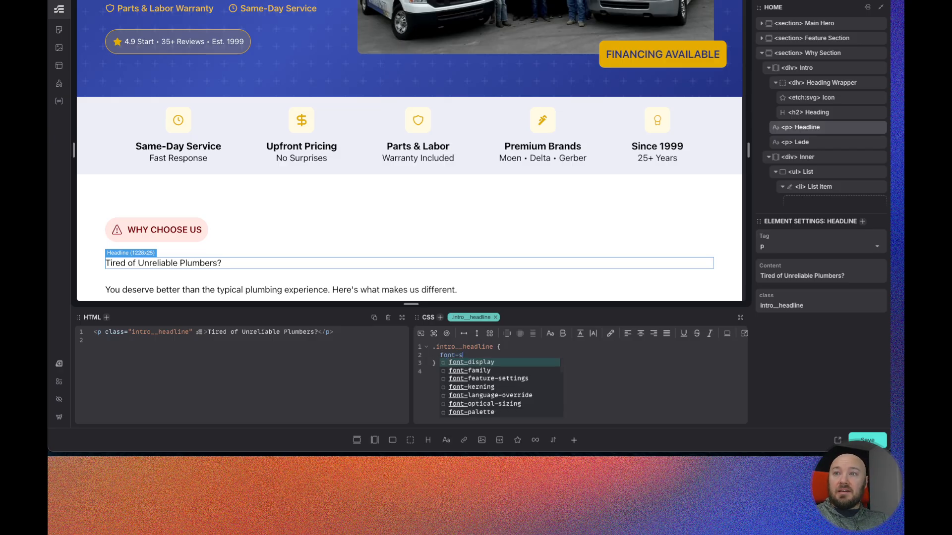
{"action": "type", "text": "ize: var(--"}
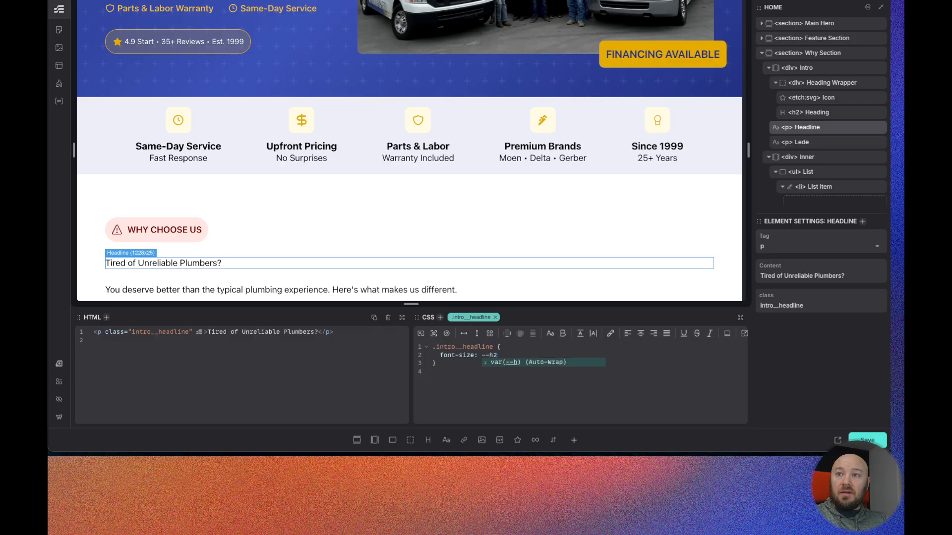
{"action": "type", "text": "h2"}
{"action": "key", "text": "Return"}
{"action": "type", "text": "font-w"}
{"action": "key", "text": "Return"}
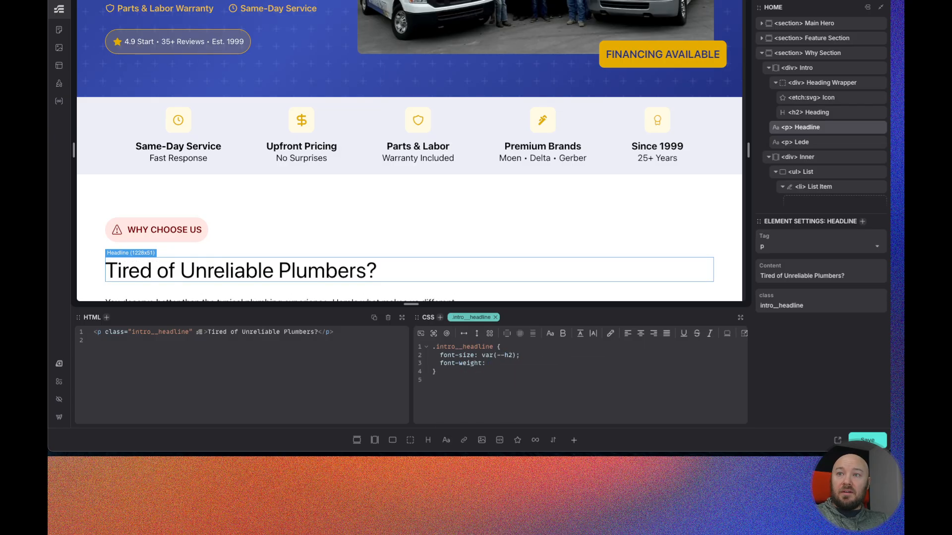
{"action": "type", "text": "--heading-font-weig"}
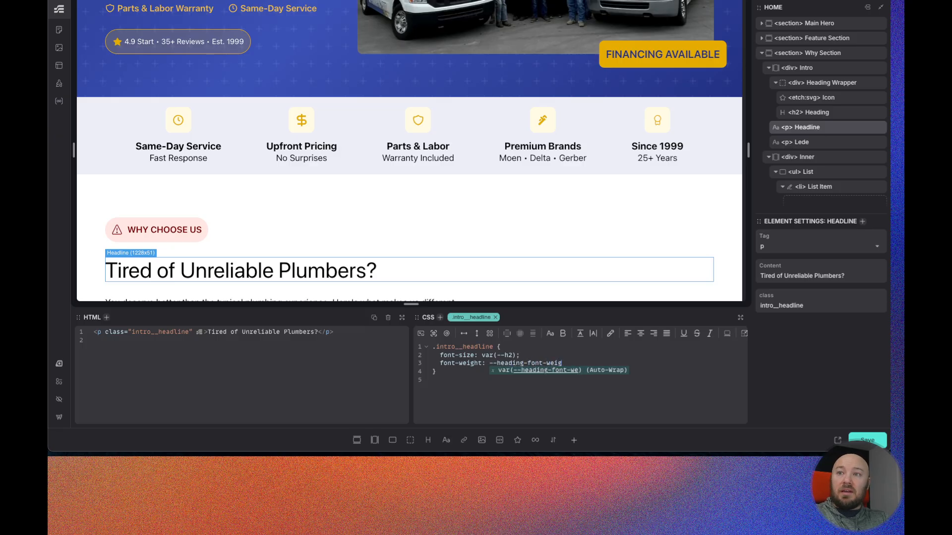
{"action": "key", "text": "Return"}
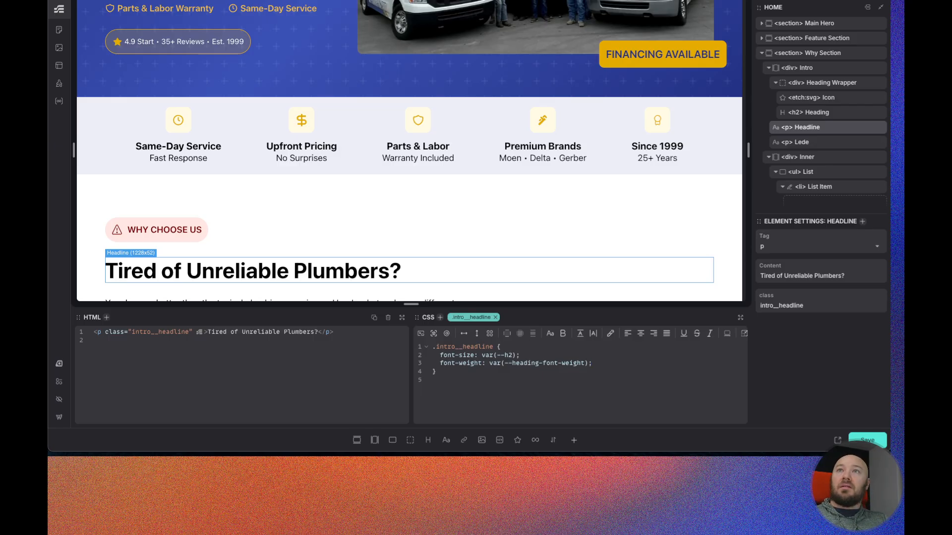
- Compare with the Figma design, then wrap the word "Unreliable" in the headline's HTML in a span element
{"action": "key", "text": "ctrl+Tab"}
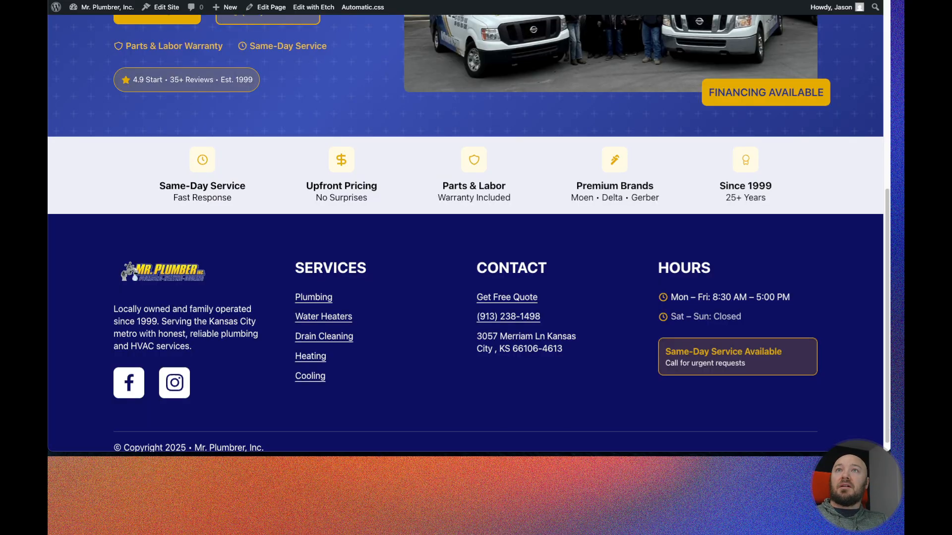
{"action": "key", "text": "ctrl+Tab"}
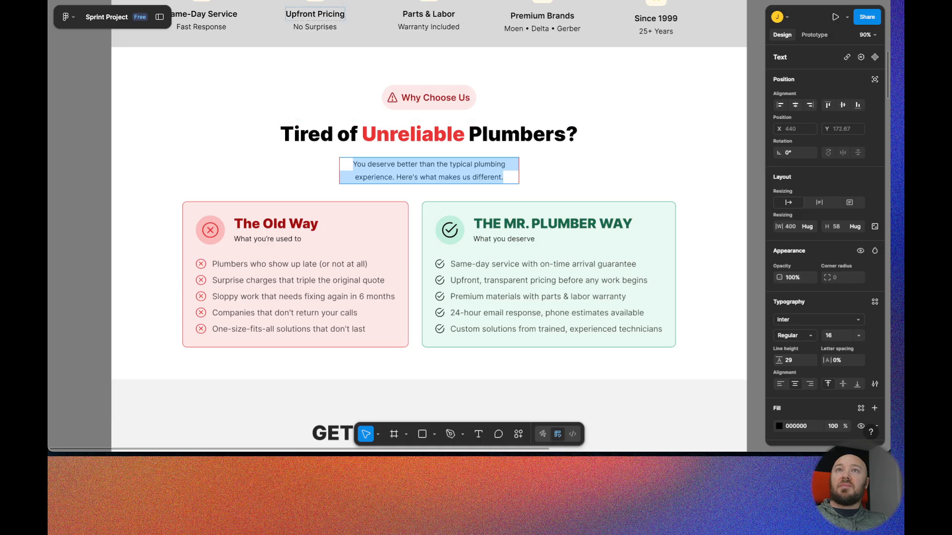
{"action": "key", "text": "ctrl+Tab"}
{"action": "left_click", "coordinate": [240, 335]}
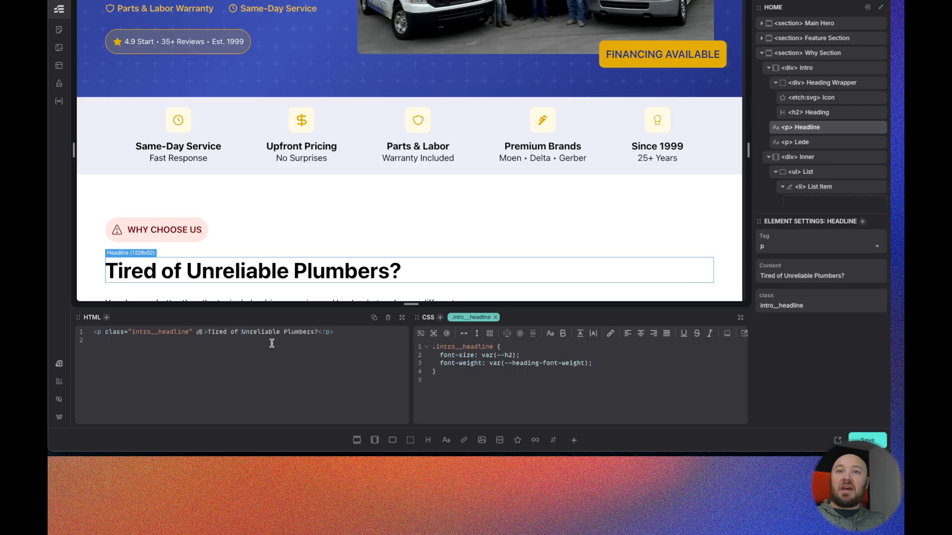
{"action": "type", "text": "span"}
{"action": "key", "text": "BackSpace"}
{"action": "key", "text": "BackSpace"}
{"action": "key", "text": "BackSpace"}
{"action": "key", "text": "BackSpace"}
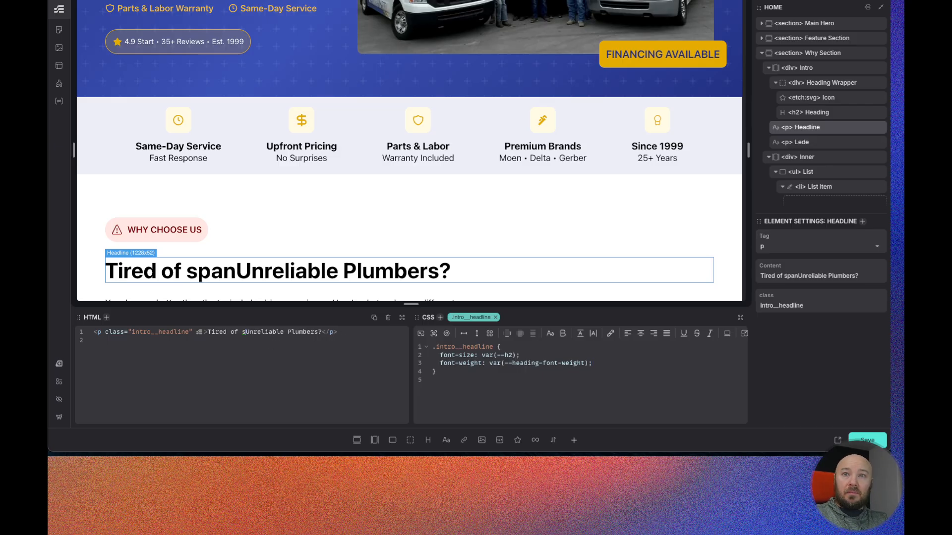
{"action": "type", "text": "<span"}
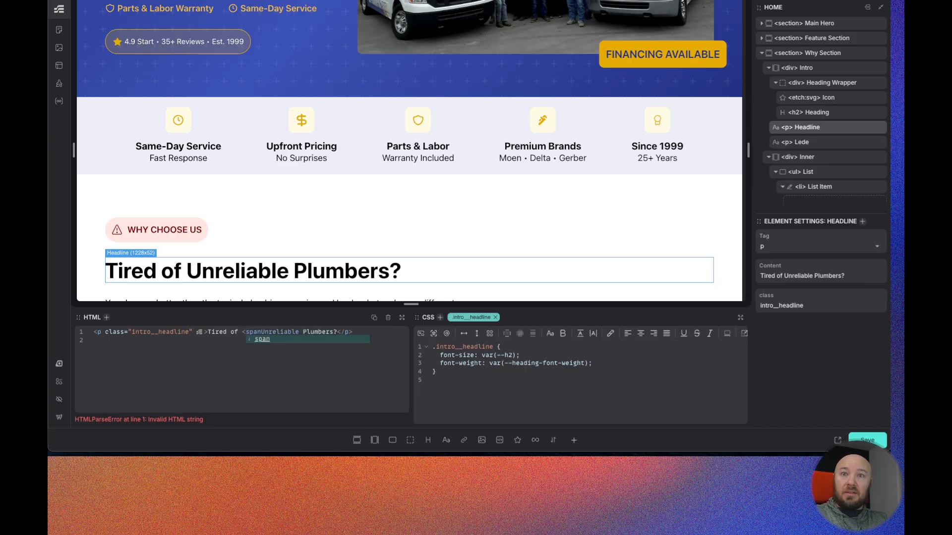
{"action": "type", "text": "></span>"}
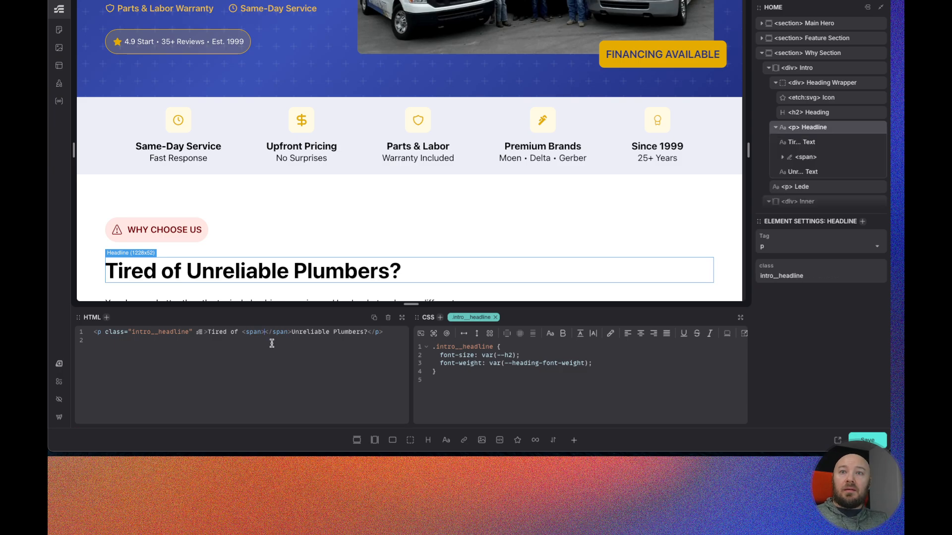
{"action": "left_click_drag", "start_coordinate": [330, 332], "coordinate": [292, 332]}
{"action": "key", "text": "ctrl+x"}
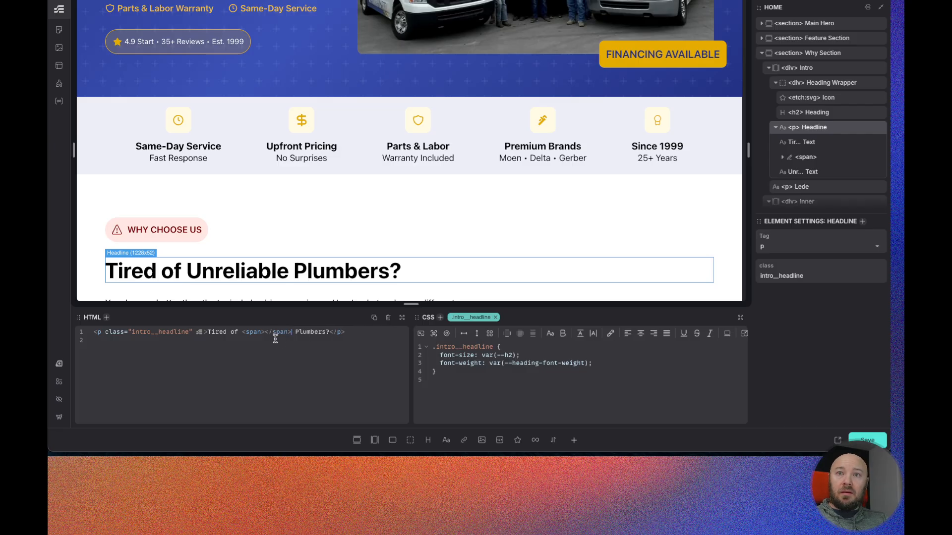
{"action": "left_click", "coordinate": [266, 332]}
{"action": "key", "text": "ctrl+v"}
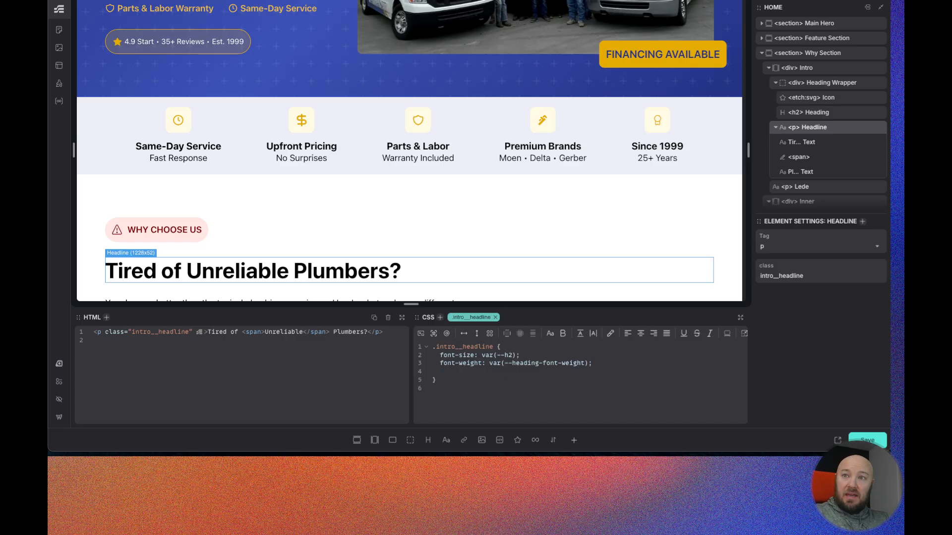
- Add a nested > span rule with color: var(--danger) to the intro__headline class
{"action": "type", "text": "span {"}
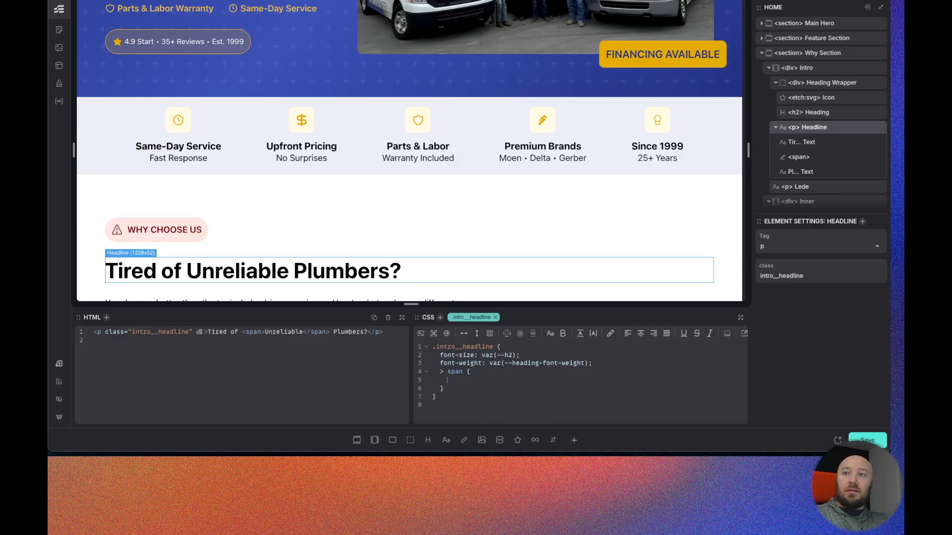
{"action": "type", "text": ": "}
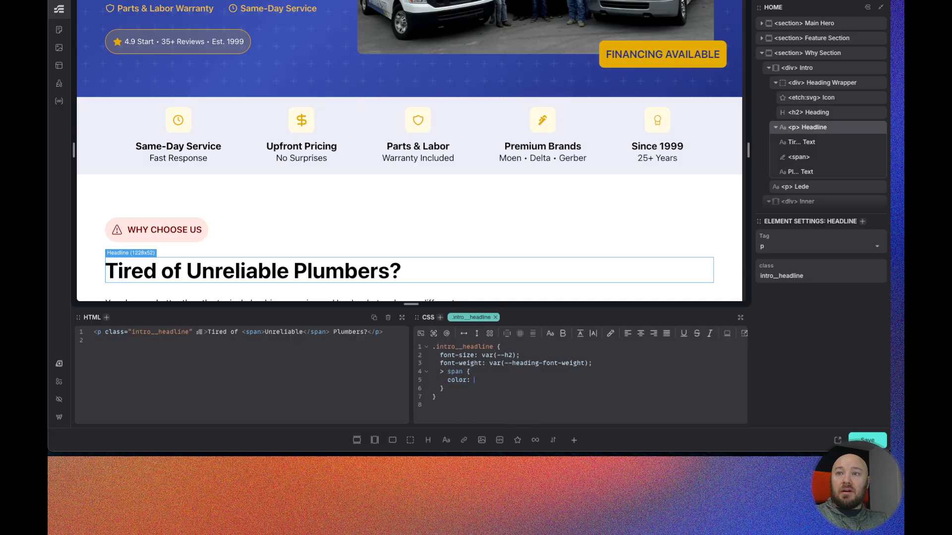
{"action": "type", "text": "--da"}
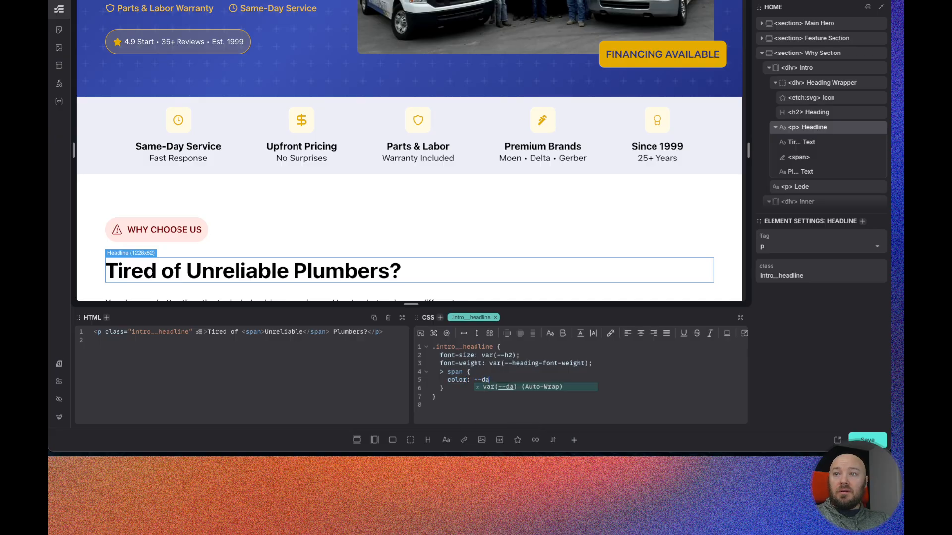
{"action": "type", "text": "nger-"}
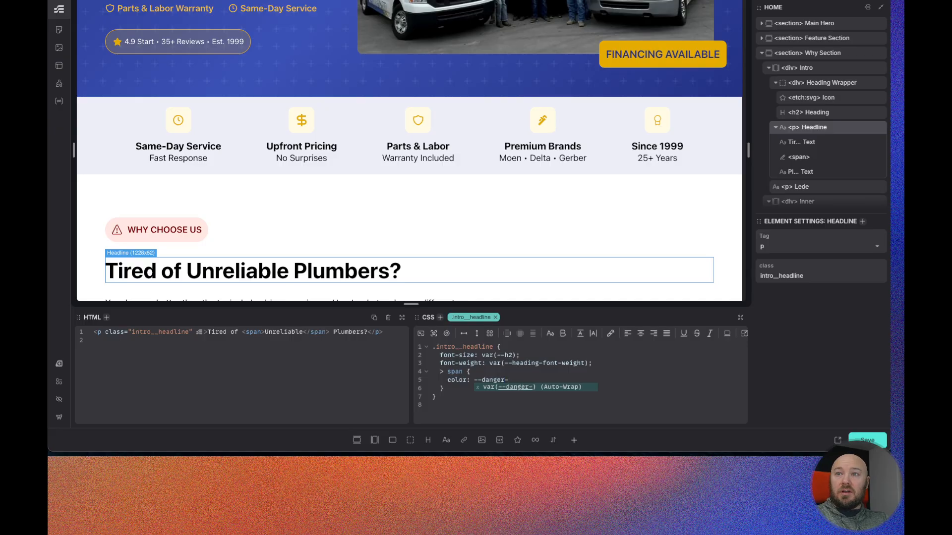
{"action": "key", "text": "BackSpace"}
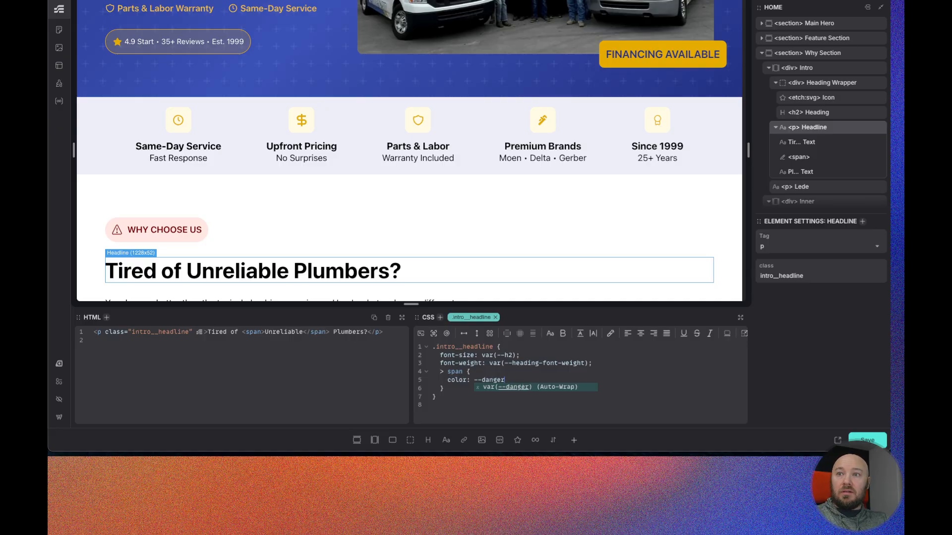
{"action": "key", "text": "Return"}
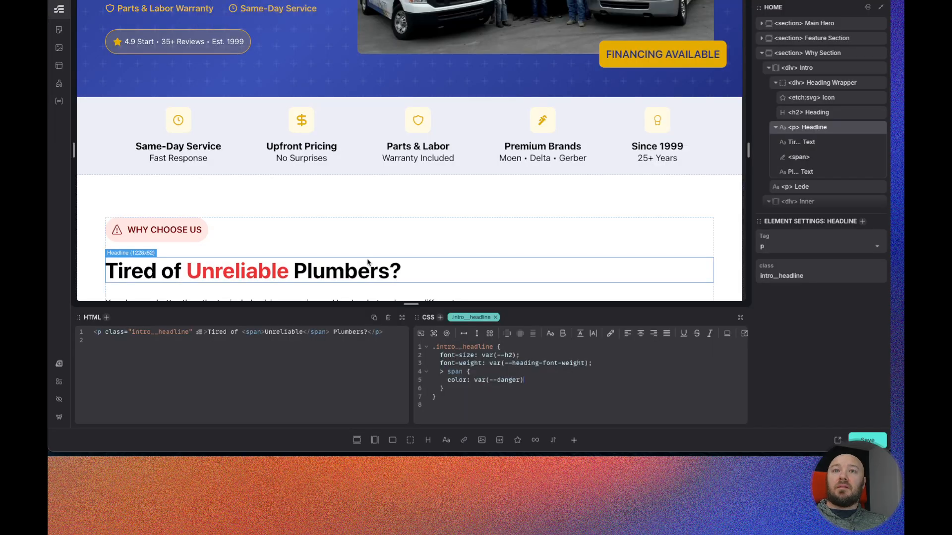
{"action": "scroll", "coordinate": [365, 213], "scroll_direction": "down", "scroll_amount": 1}
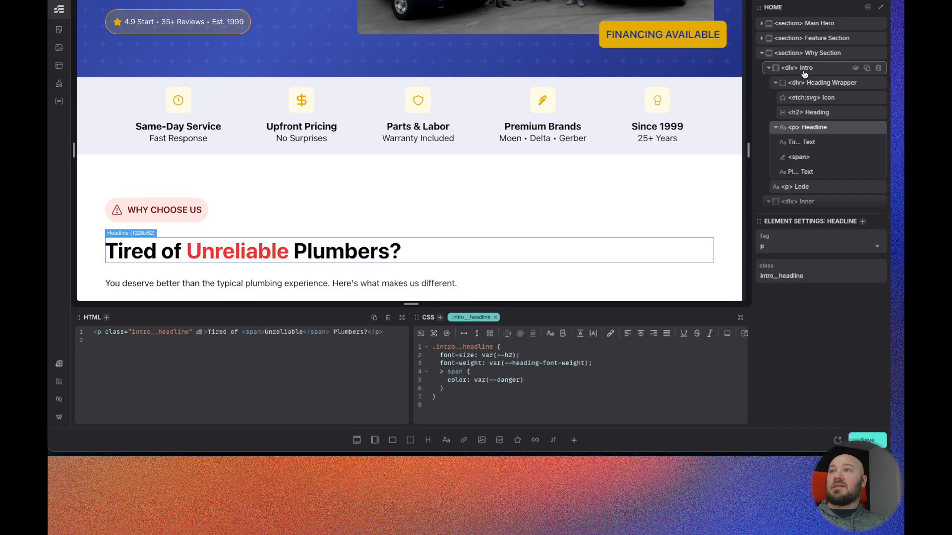
- Make the Intro div a flex column with content justified and aligned to the center
{"action": "left_click", "coordinate": [868, 67]}
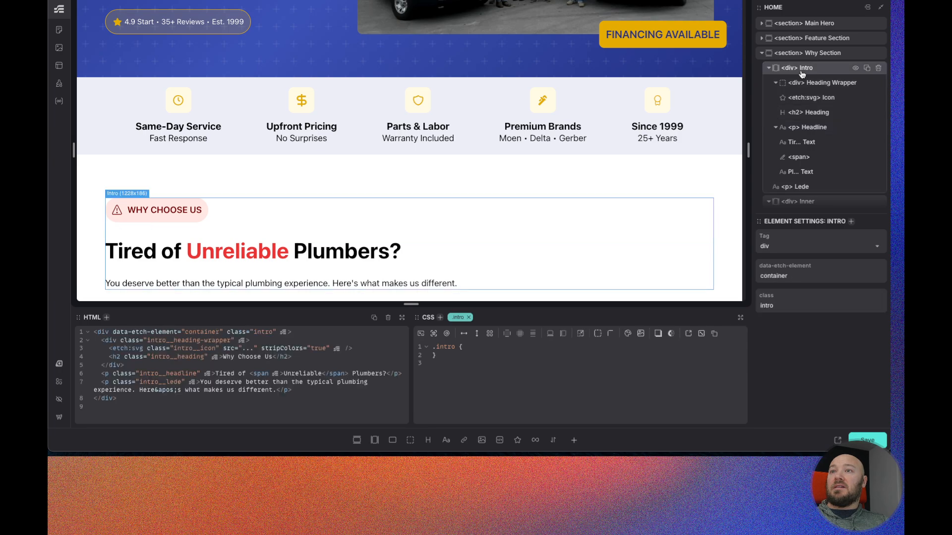
{"action": "left_click", "coordinate": [476, 335]}
{"action": "left_click", "coordinate": [519, 335]}
{"action": "left_click", "coordinate": [589, 334]}
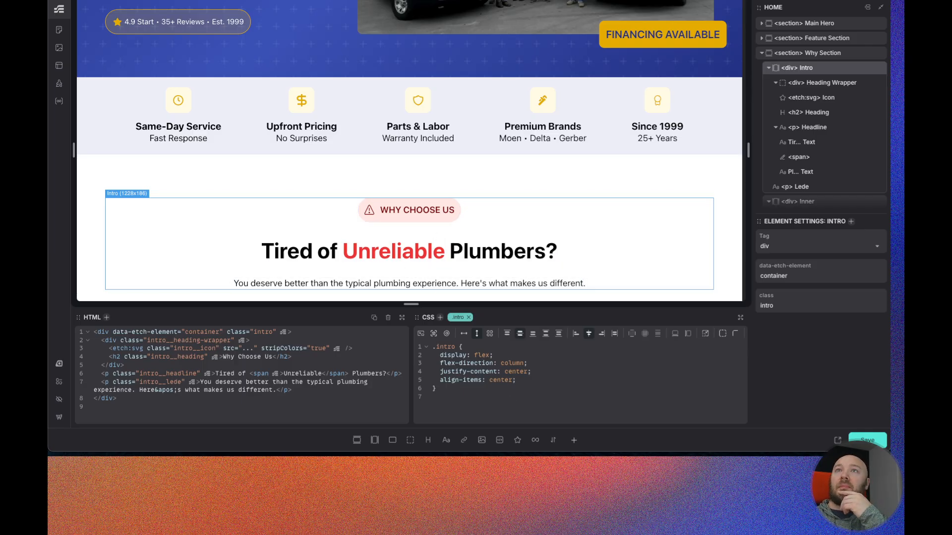
- Compare with the Figma design, then give the intro__lede class text-align: center
{"action": "left_click", "coordinate": [302, 0]}
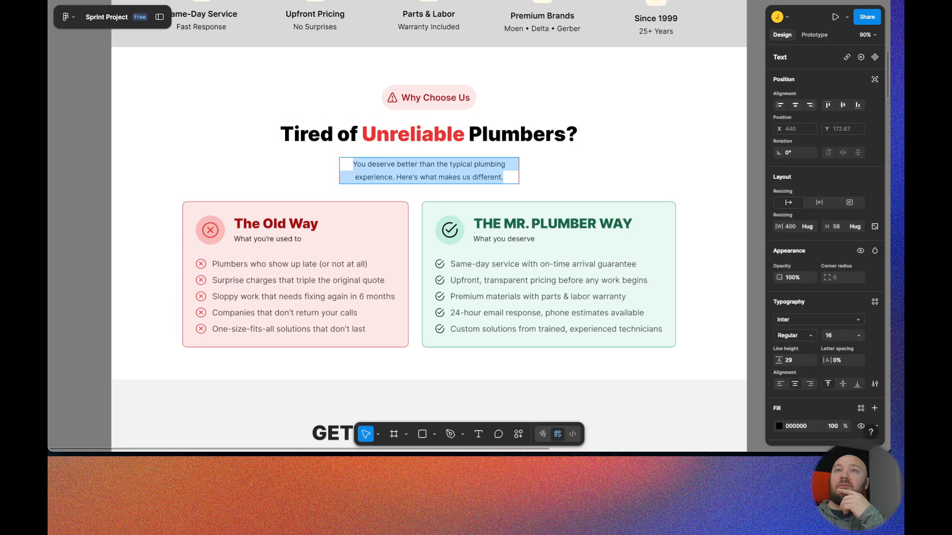
{"action": "key", "text": "ctrl+Tab"}
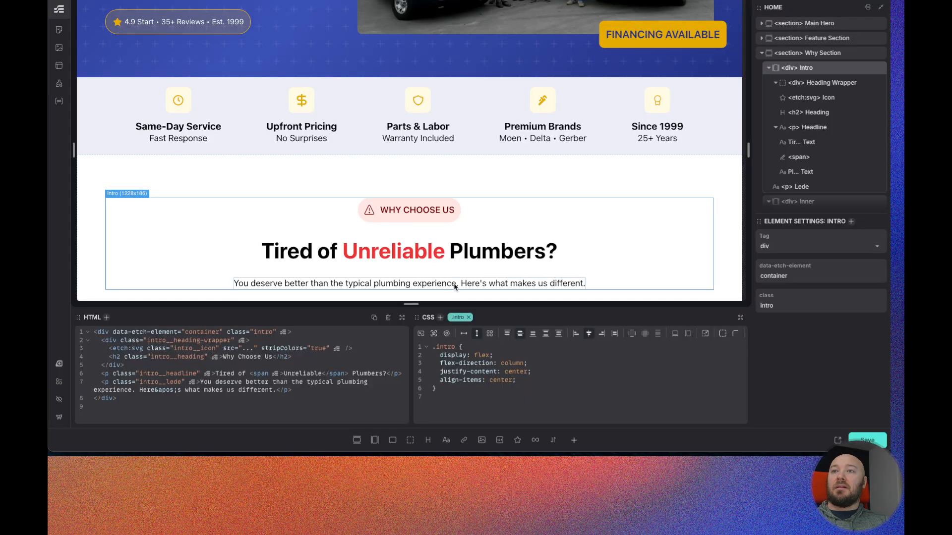
{"action": "left_click", "coordinate": [804, 188]}
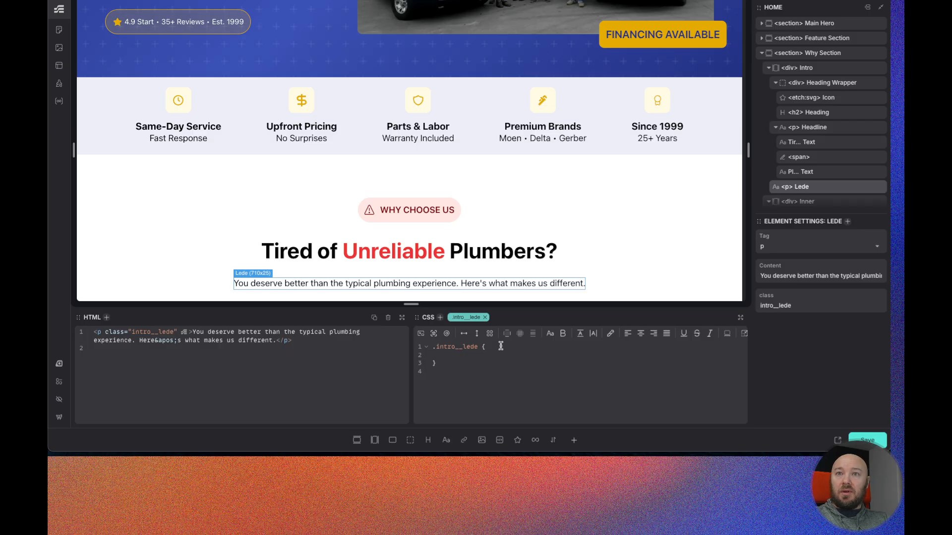
{"action": "type", "text": "ext"}
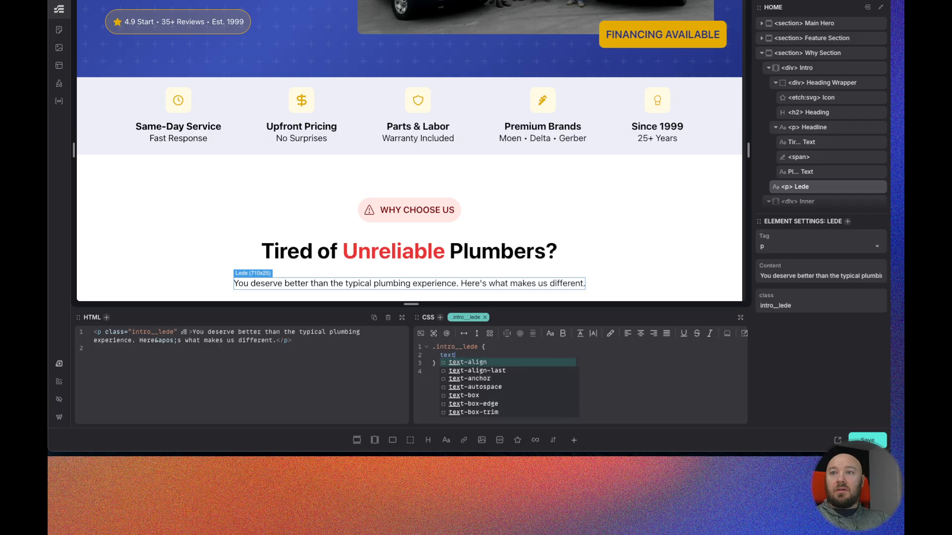
{"action": "type", "text": "-align: center;"}
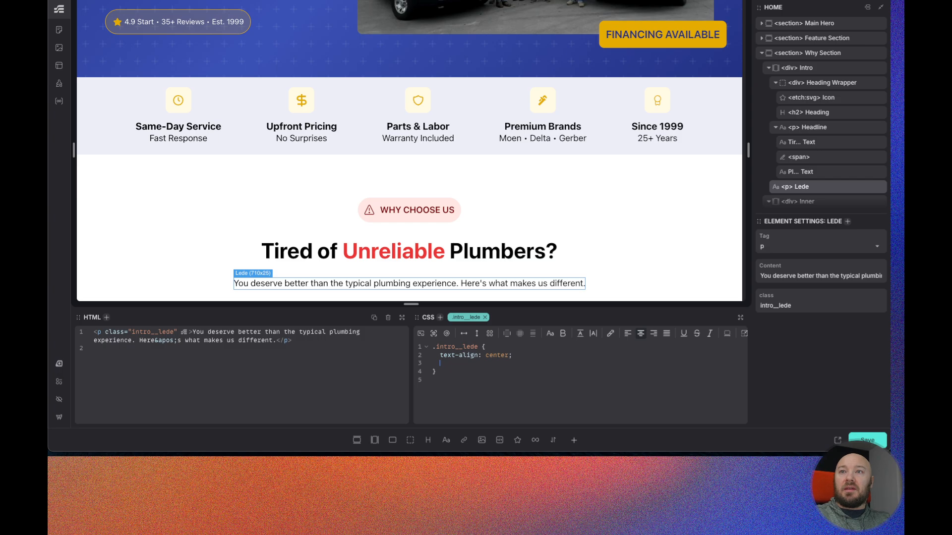
- Add max-inline-size: 40ch to the intro__lede class
{"action": "type", "text": "max-"}
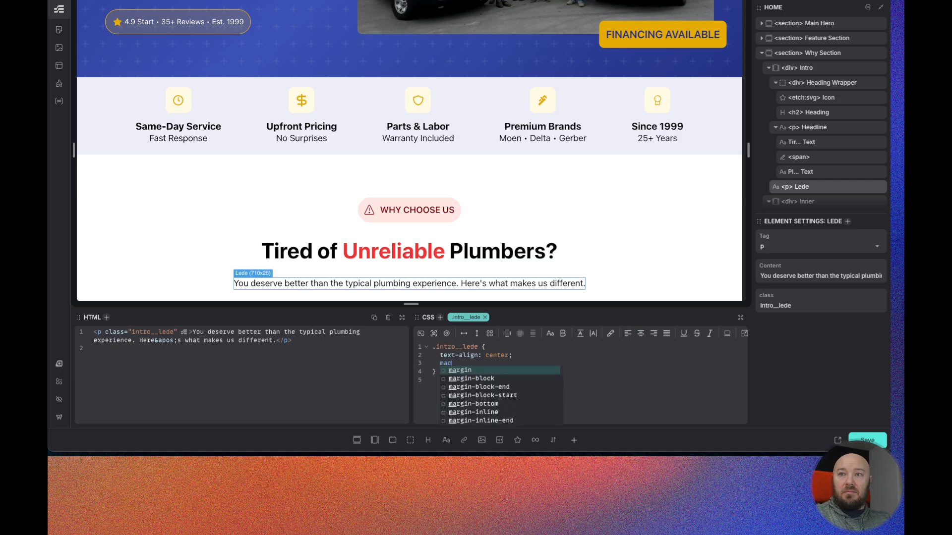
{"action": "type", "text": "inline-size:"}
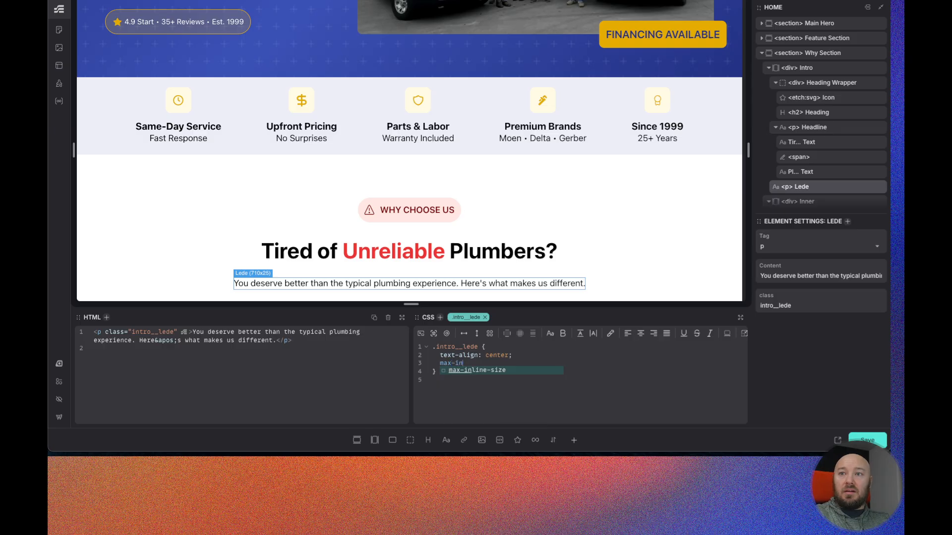
{"action": "key", "text": "Return"}
{"action": "type", "text": "60ch;"}
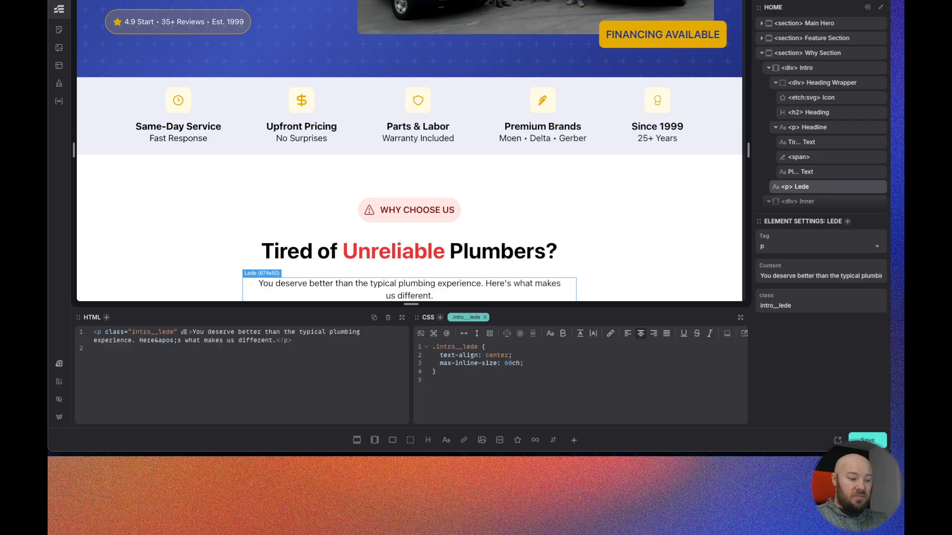
{"action": "key", "text": "BackSpace"}
{"action": "type", "text": "5"}
{"action": "key", "text": "BackSpace"}
{"action": "type", "text": "4"}
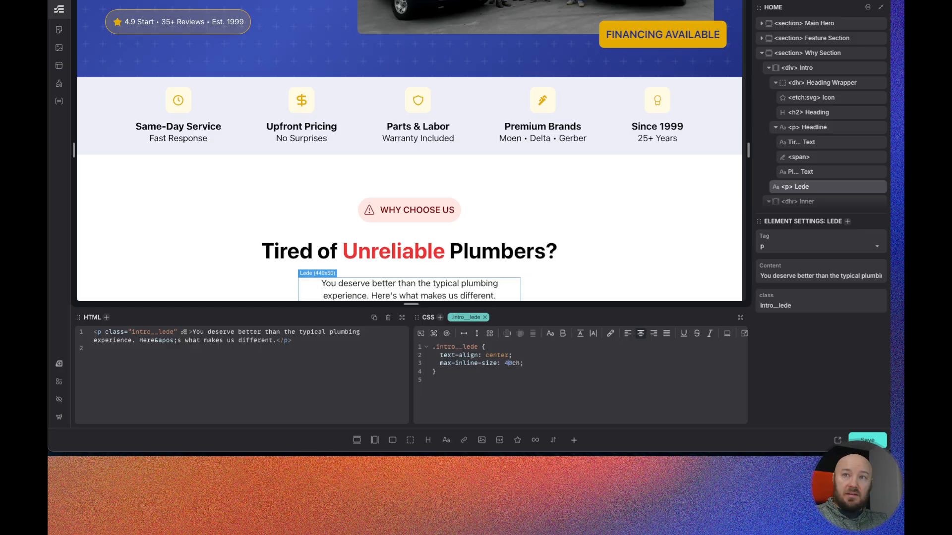
- Add text-wrap: balance to the intro__lede class
{"action": "left_click", "coordinate": [537, 363]}
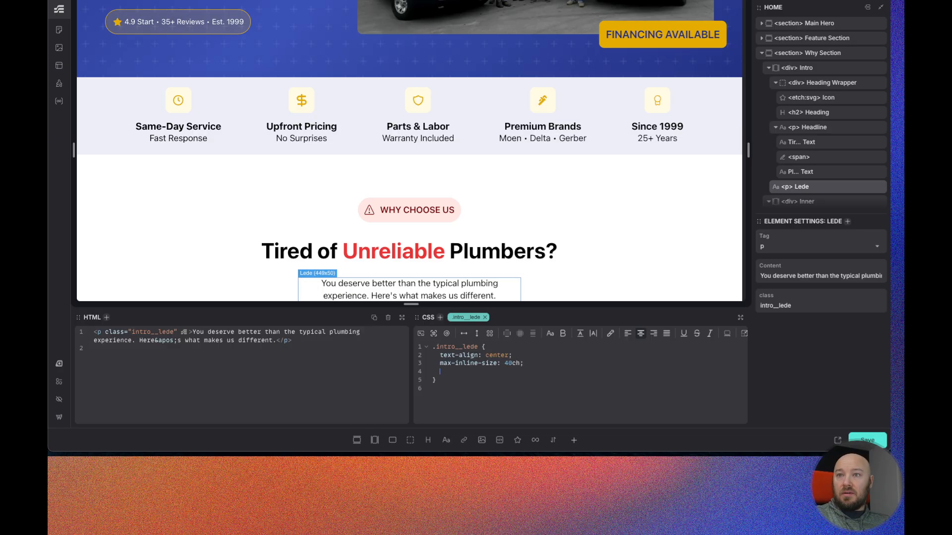
{"action": "type", "text": "texty"}
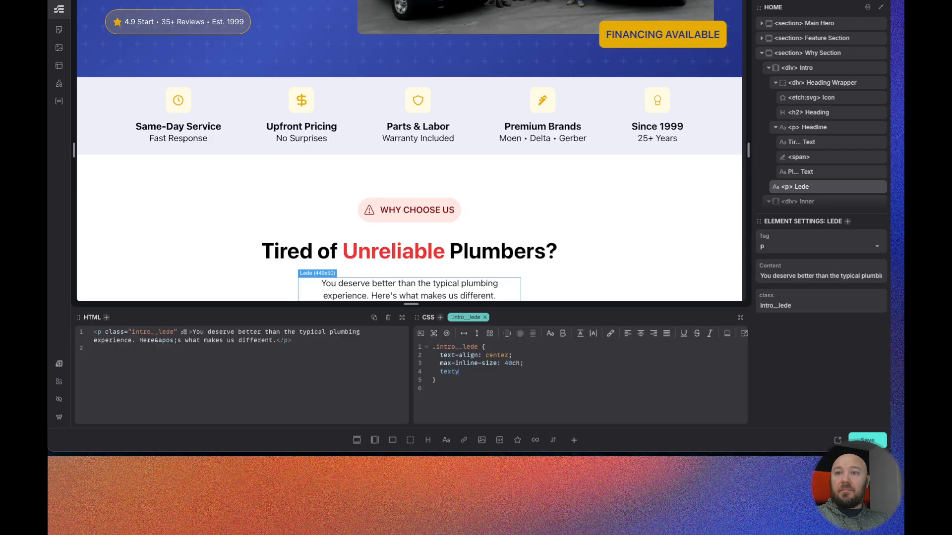
{"action": "key", "text": "BackSpace"}
{"action": "type", "text": "-wr"}
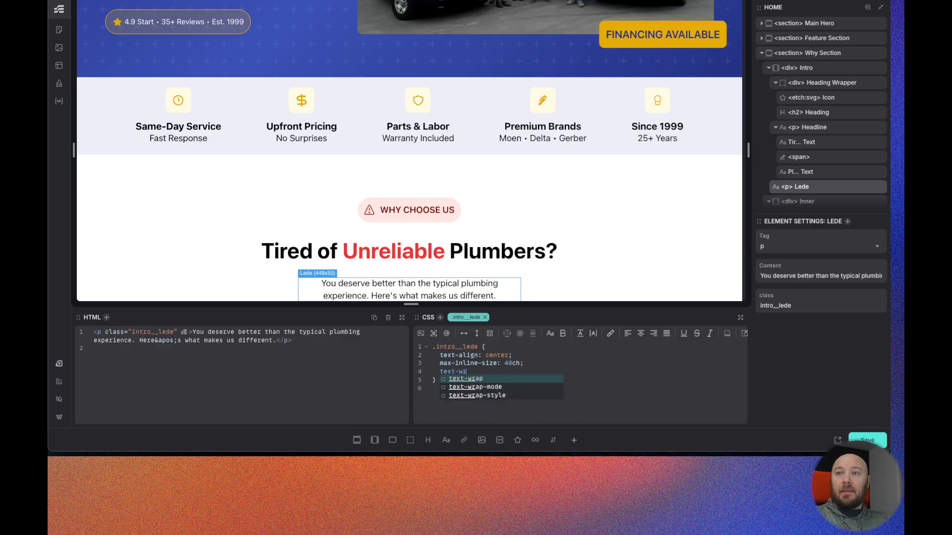
{"action": "type", "text": "t-wrap: balance;"}
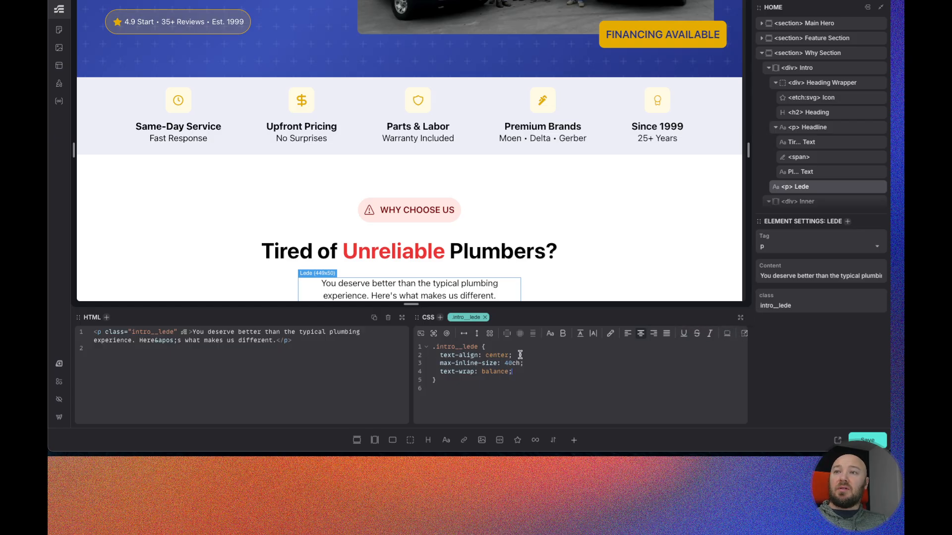
- Copy the lede's three new declarations and paste them into the intro__headline class
{"action": "left_click", "coordinate": [516, 373]}
{"action": "left_click_drag", "start_coordinate": [517, 373], "coordinate": [436, 355]}
{"action": "key", "text": "ctrl+c"}
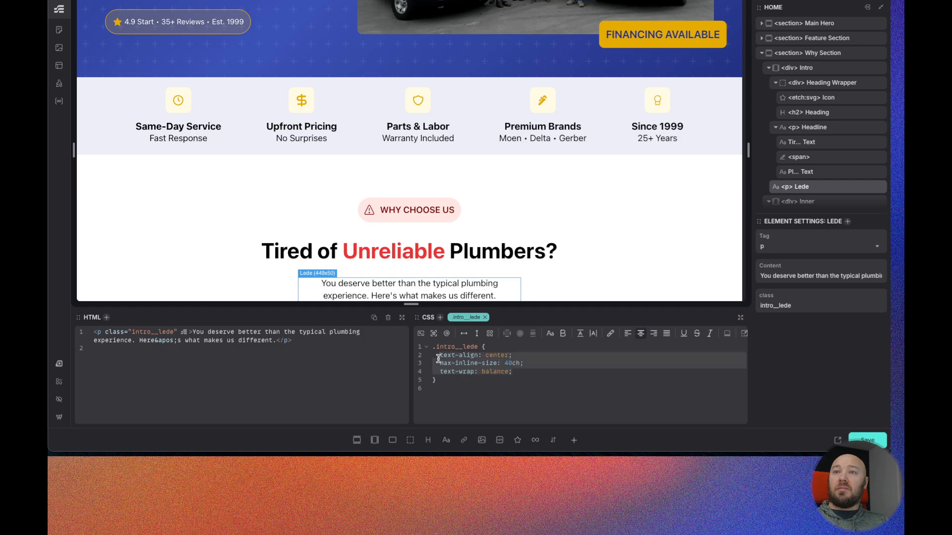
{"action": "left_click", "coordinate": [814, 172]}
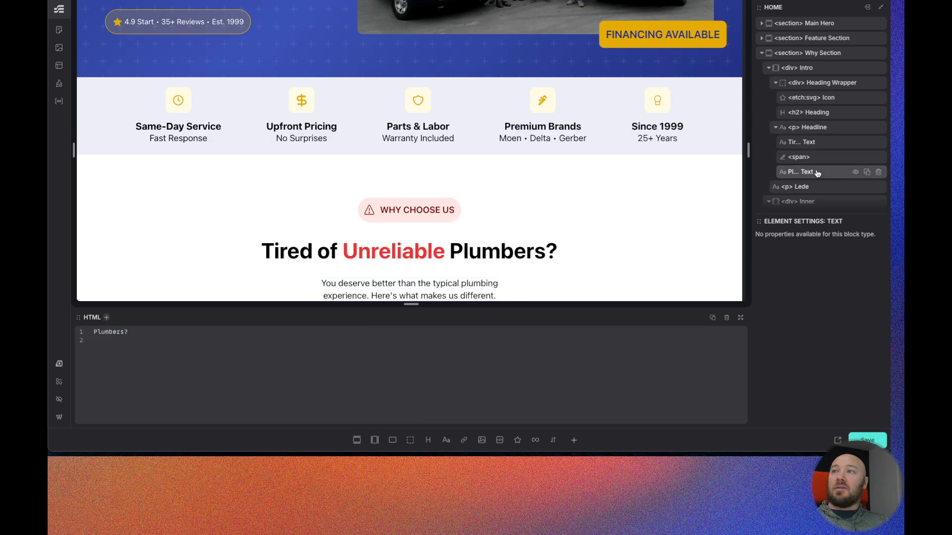
{"action": "left_click", "coordinate": [825, 128]}
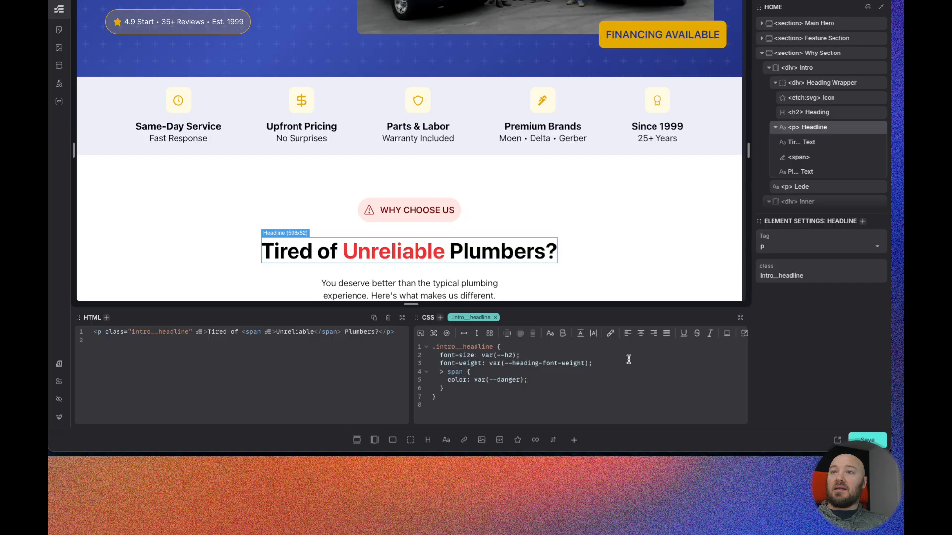
{"action": "left_click", "coordinate": [599, 363]}
{"action": "key", "text": "Return"}
{"action": "key", "text": "ctrl+v"}
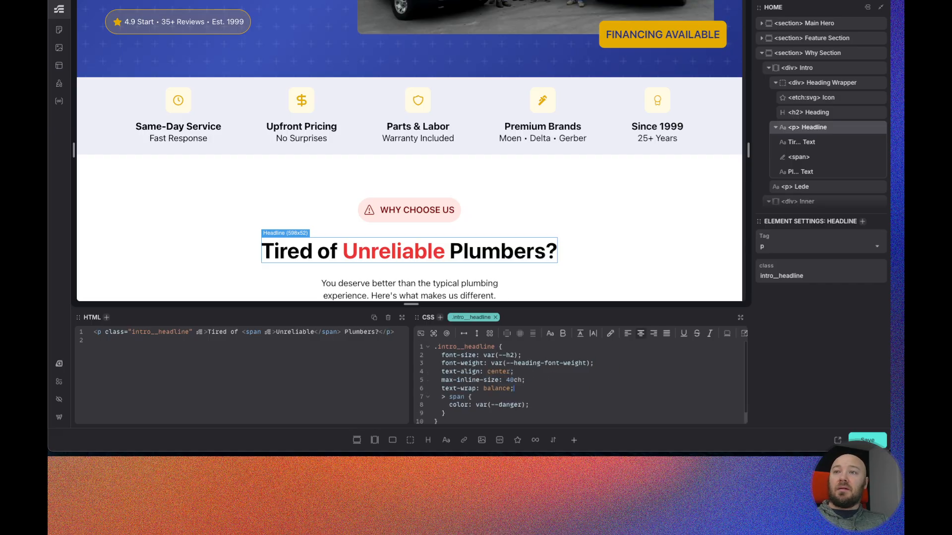
- Remove the max-inline-size declaration from the intro__headline class
{"action": "left_click_drag", "start_coordinate": [527, 380], "coordinate": [437, 380]}
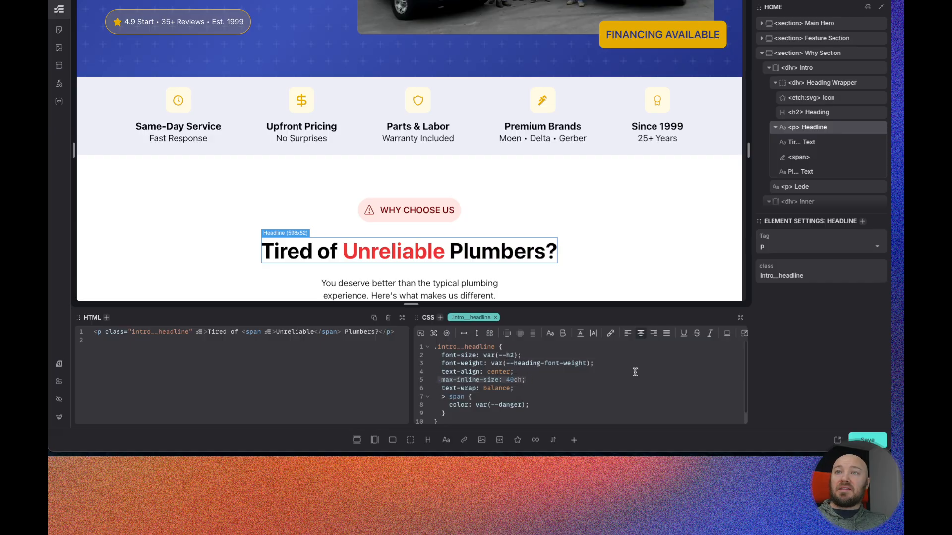
{"action": "key", "text": "BackSpace"}
{"action": "key", "text": "BackSpace"}
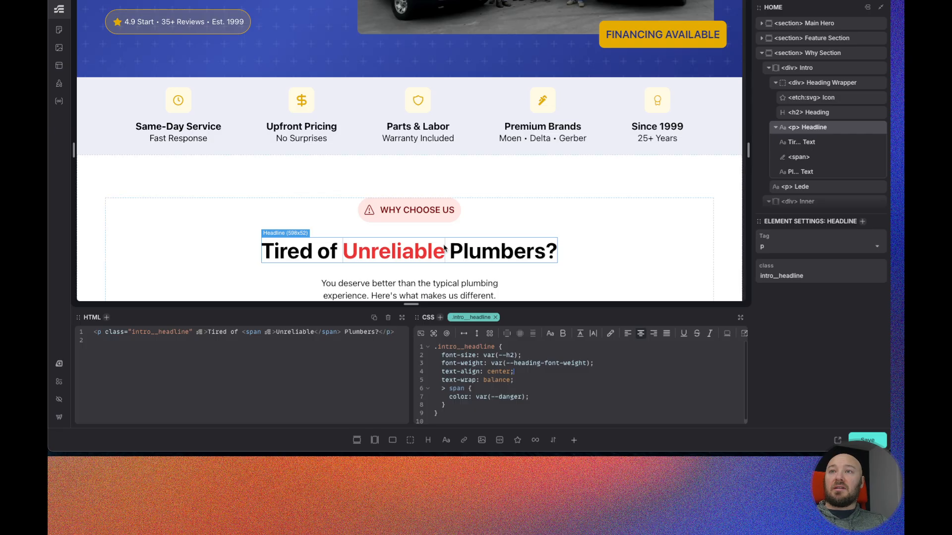
- Select the List Item inside the Inner div's list and give its why-section__list-item class display: grid
{"action": "scroll", "coordinate": [441, 255], "scroll_direction": "down", "scroll_amount": 2}
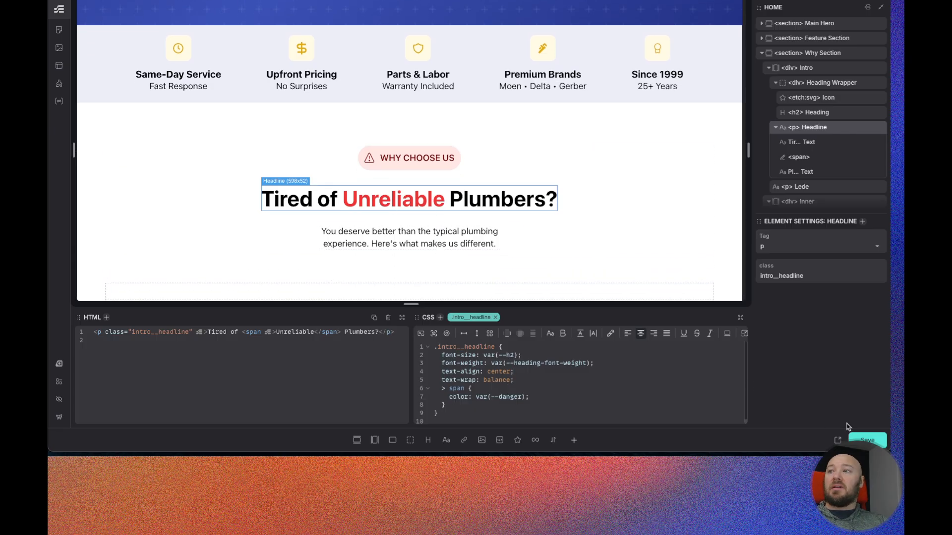
{"action": "scroll", "coordinate": [446, 173], "scroll_direction": "down", "scroll_amount": 2}
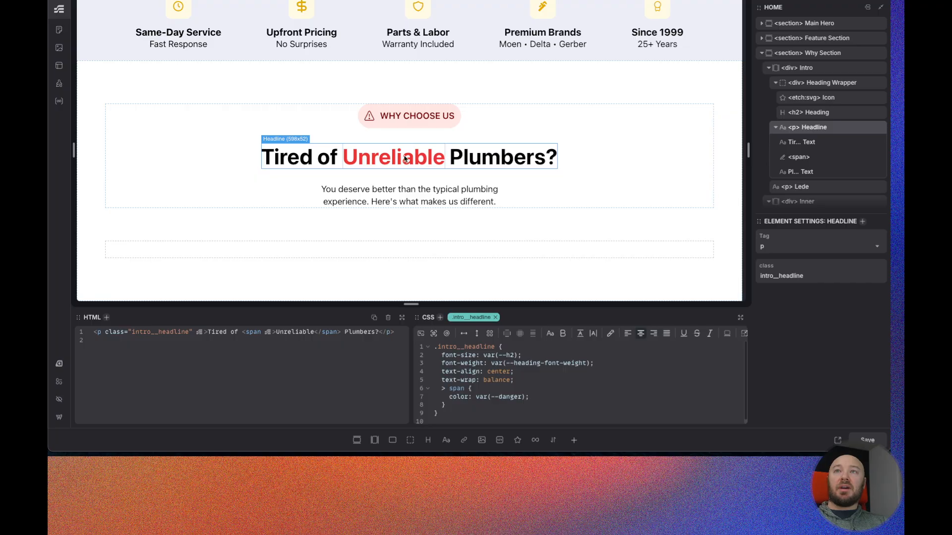
{"action": "left_click", "coordinate": [769, 69]}
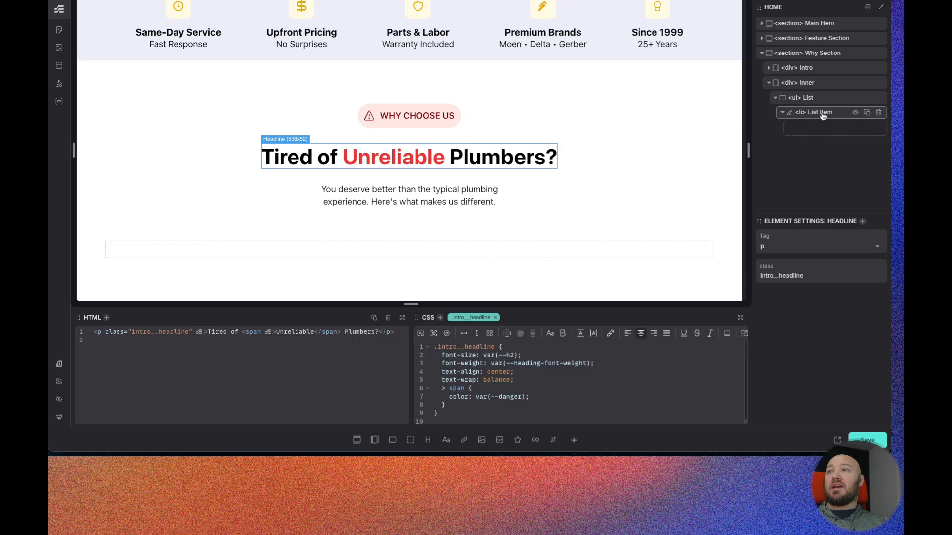
{"action": "left_click", "coordinate": [821, 69]}
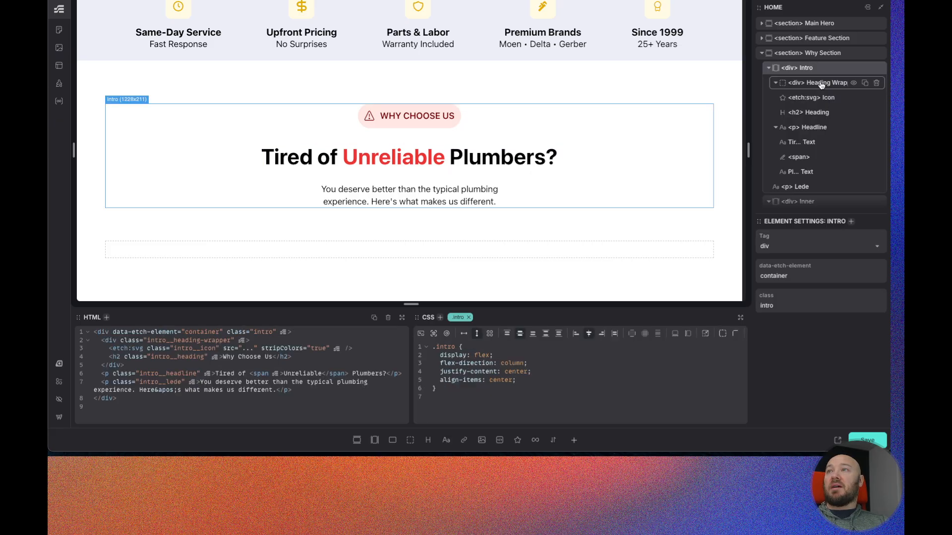
{"action": "left_click", "coordinate": [769, 68]}
{"action": "left_click", "coordinate": [813, 82]}
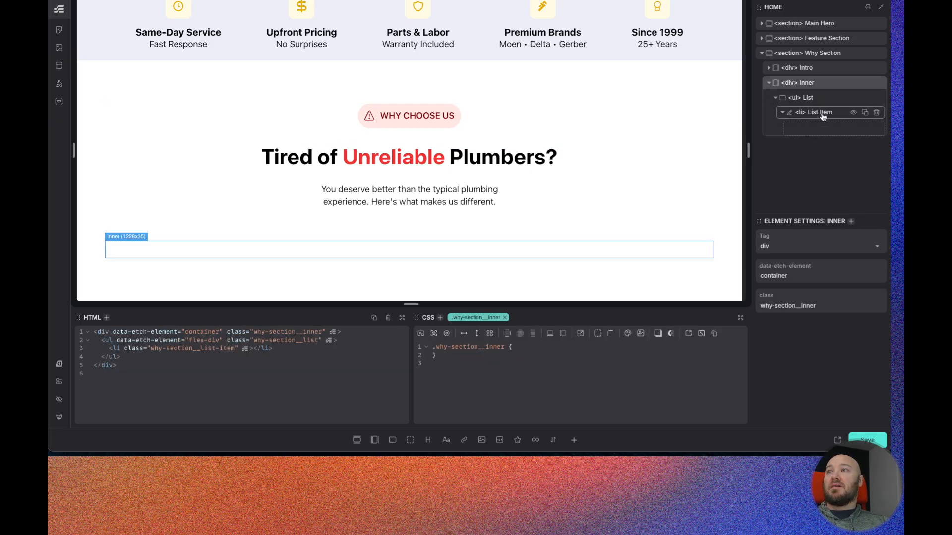
{"action": "left_click", "coordinate": [823, 112]}
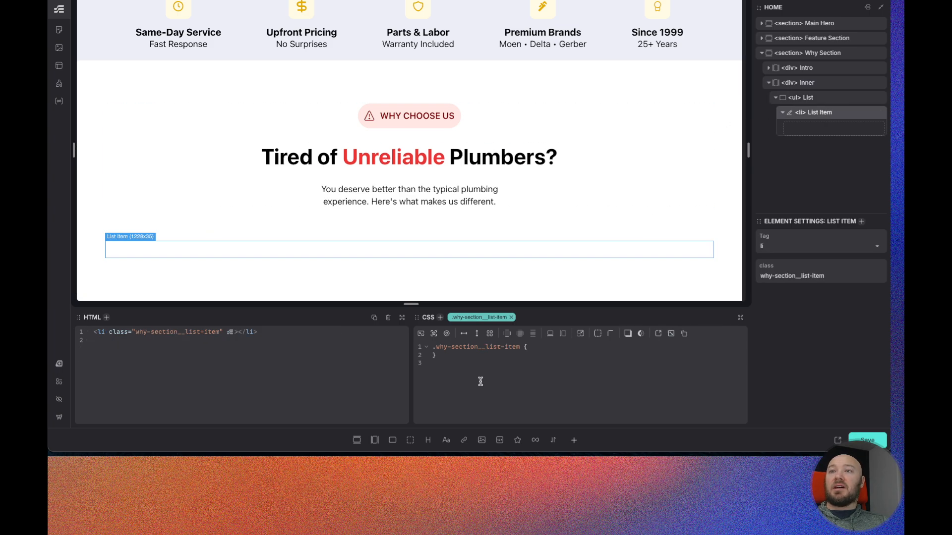
{"action": "left_click", "coordinate": [548, 347]}
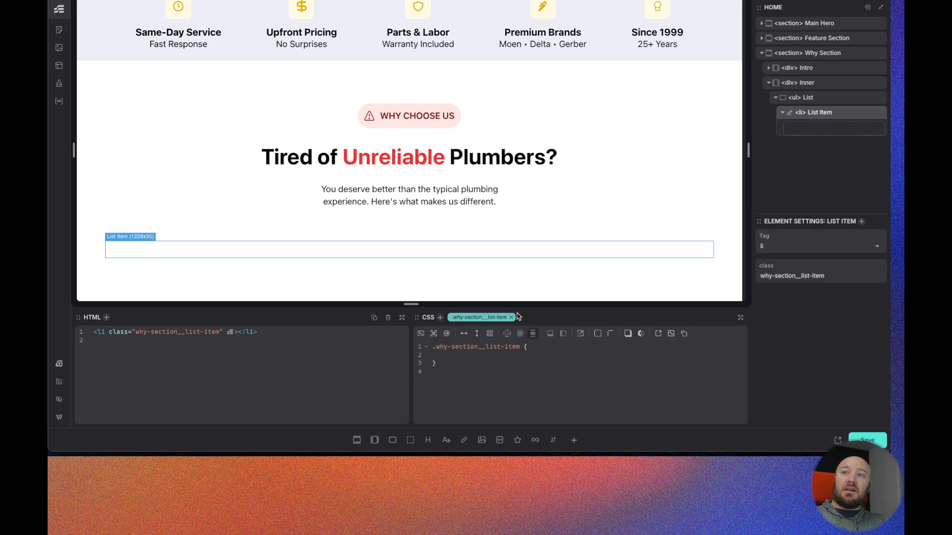
{"action": "left_click", "coordinate": [488, 336]}
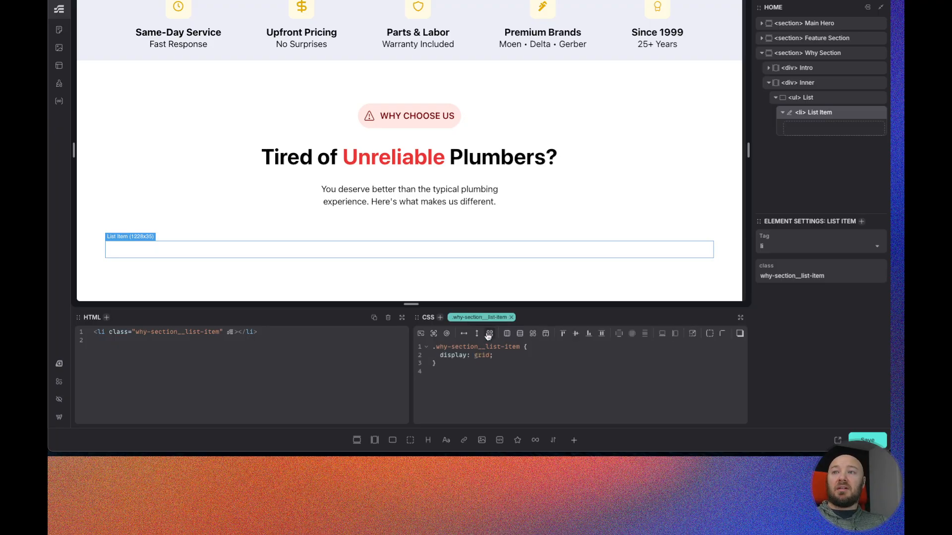
- Add a media query for width >= to-rem(900px) inside the why-section__list-item class
{"action": "left_click", "coordinate": [446, 336]}
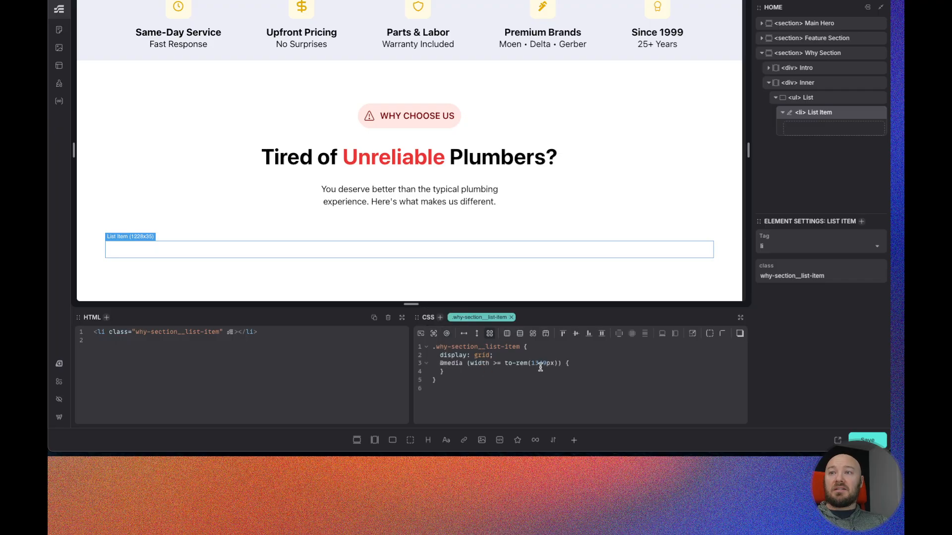
{"action": "left_click_drag", "start_coordinate": [546, 367], "coordinate": [533, 366]}
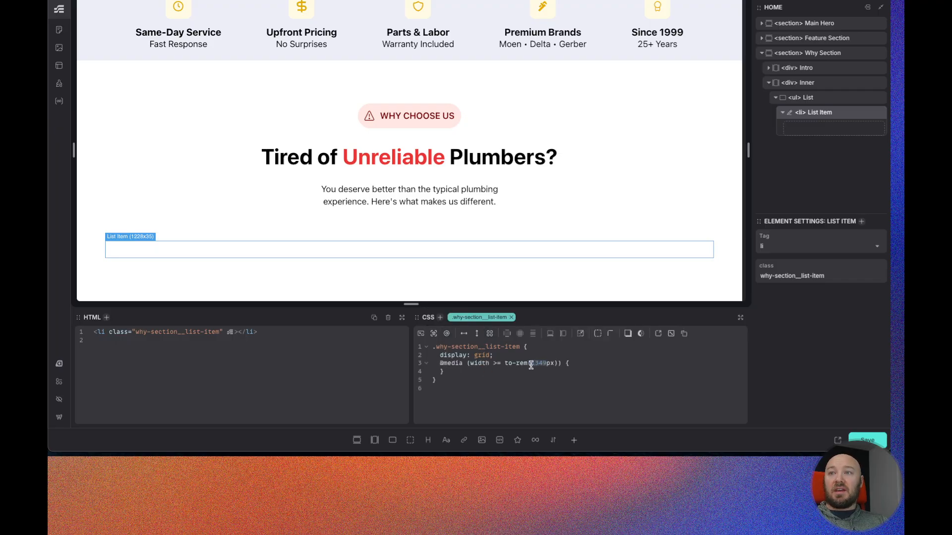
{"action": "type", "text": "900"}
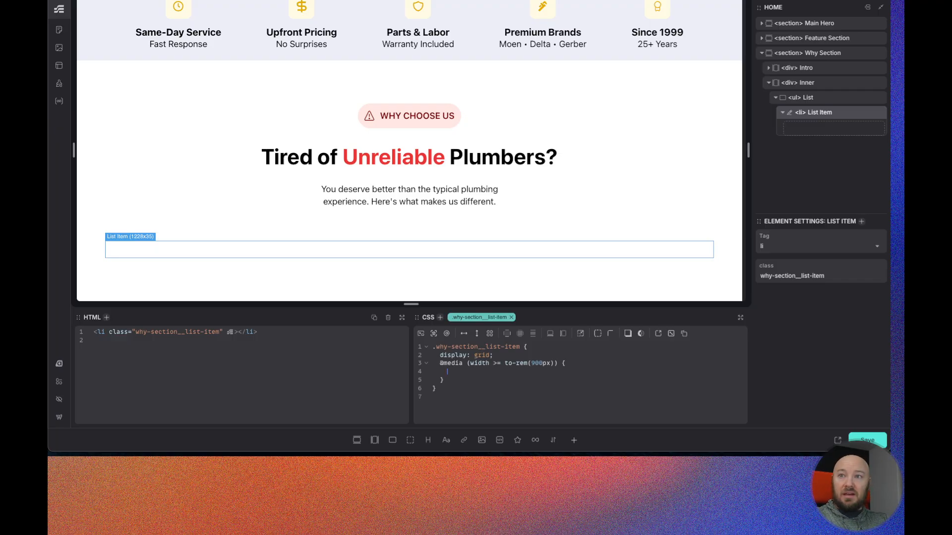
- Inside the media query, set grid-template-columns: var(--grid-2)
{"action": "type", "text": "gri-dt"}
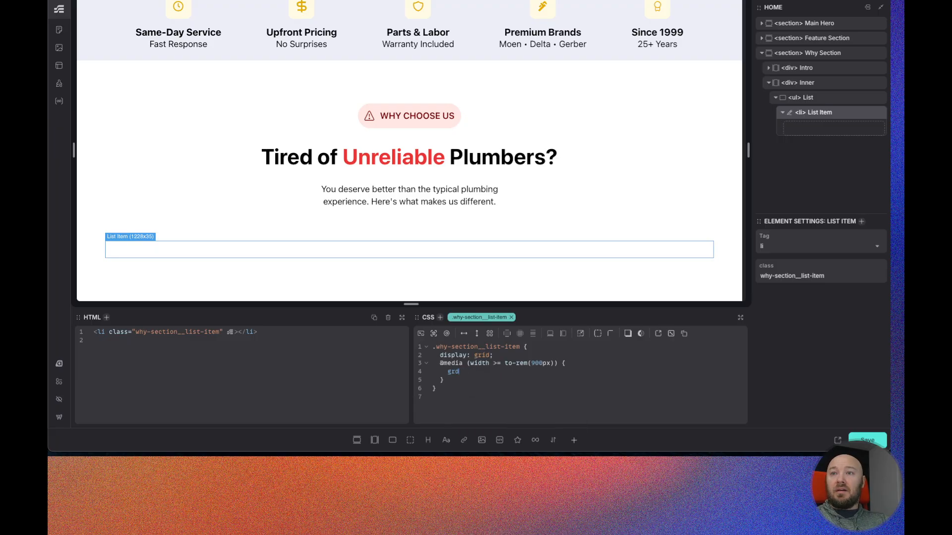
{"action": "type", "text": "id-te"}
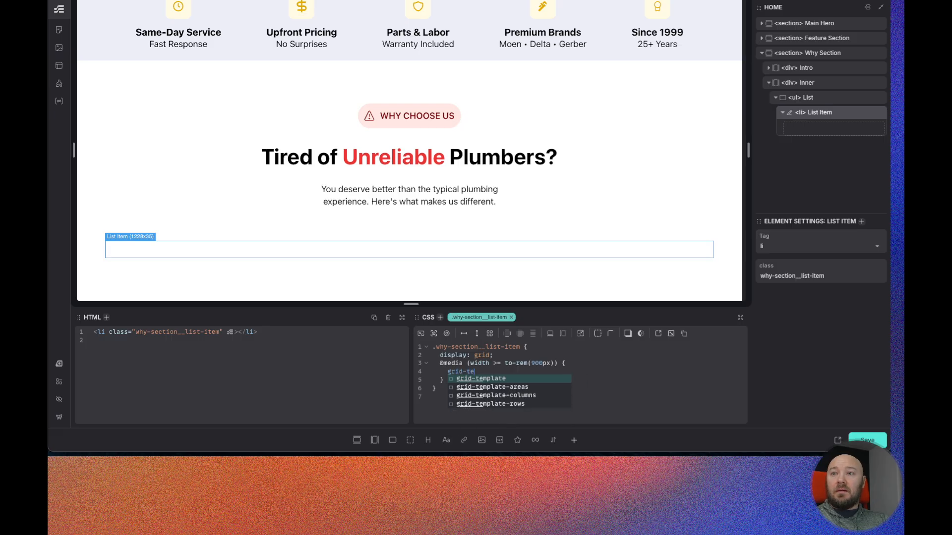
{"action": "key", "text": "Down"}
{"action": "key", "text": "Down"}
{"action": "key", "text": "Return"}
{"action": "type", "text": "--gi"}
{"action": "key", "text": "BackSpace"}
{"action": "type", "text": "rid-1"}
{"action": "key", "text": "BackSpace"}
{"action": "type", "text": "2"}
{"action": "key", "text": "Return"}
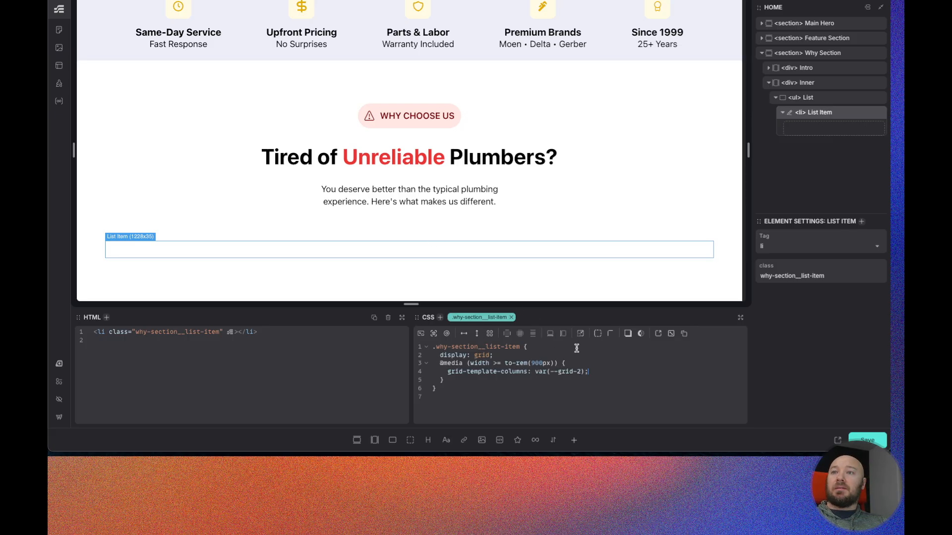
- Insert a blank line before the media query in the why-section__list-item CSS, reselect the List Item, and save the page
{"action": "left_click", "coordinate": [493, 355]}
{"action": "key", "text": "Return"}
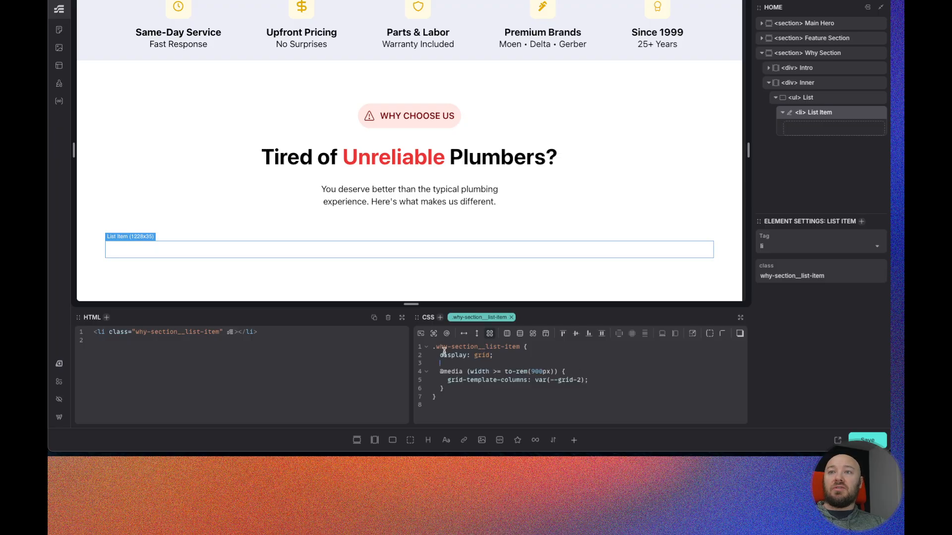
{"action": "left_click", "coordinate": [773, 70]}
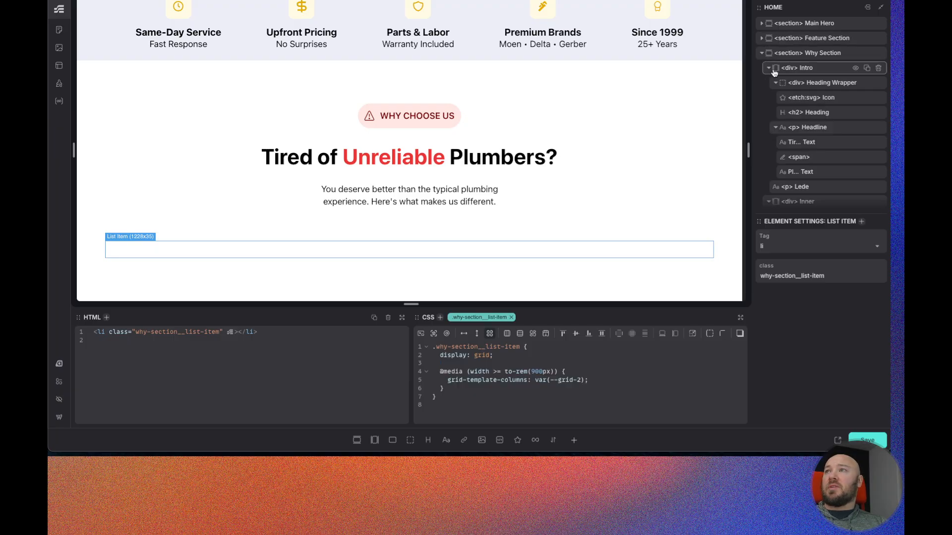
{"action": "left_click", "coordinate": [813, 97]}
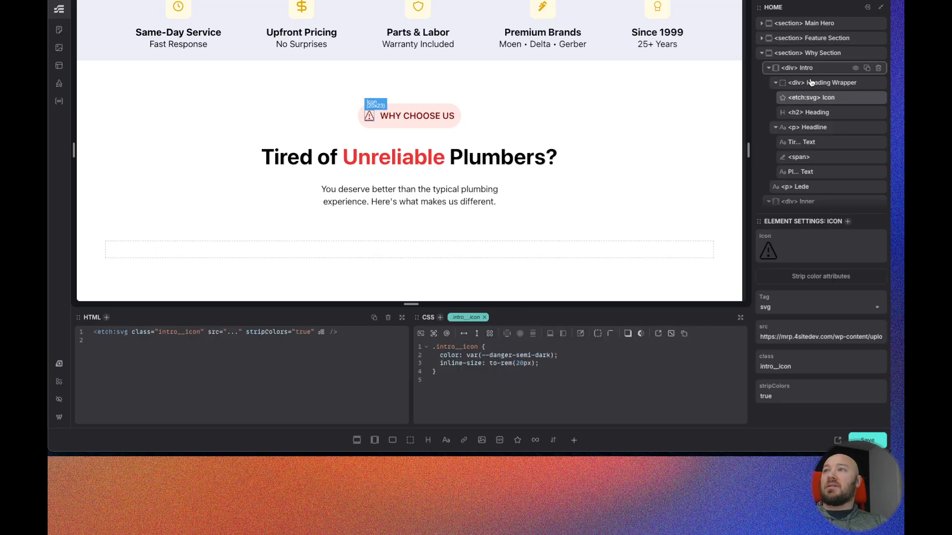
{"action": "left_click", "coordinate": [768, 67]}
{"action": "left_click", "coordinate": [819, 83]}
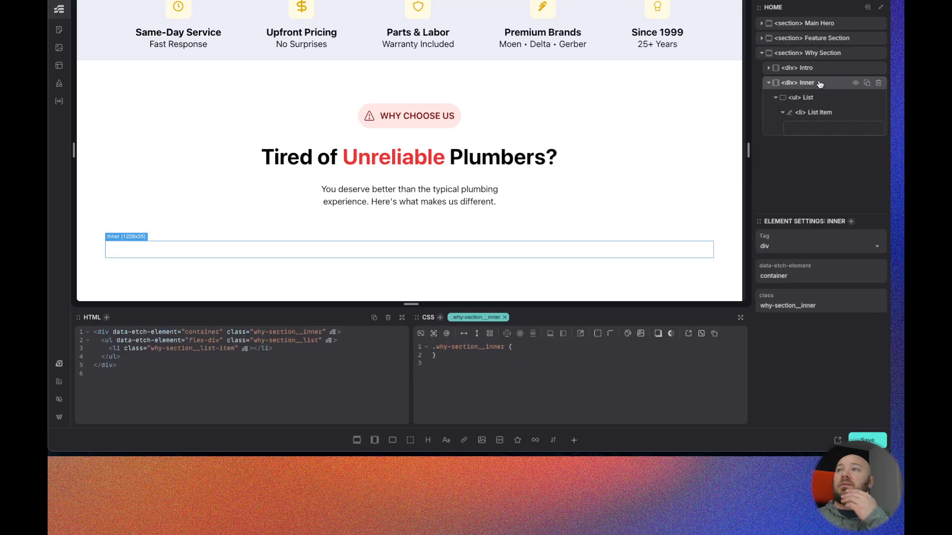
{"action": "left_click", "coordinate": [817, 113]}
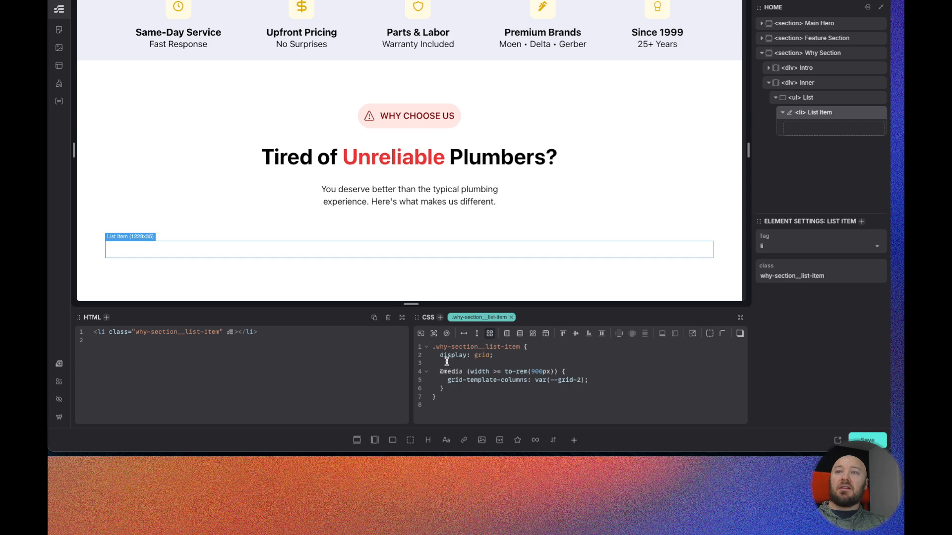
{"action": "left_click", "coordinate": [866, 438]}
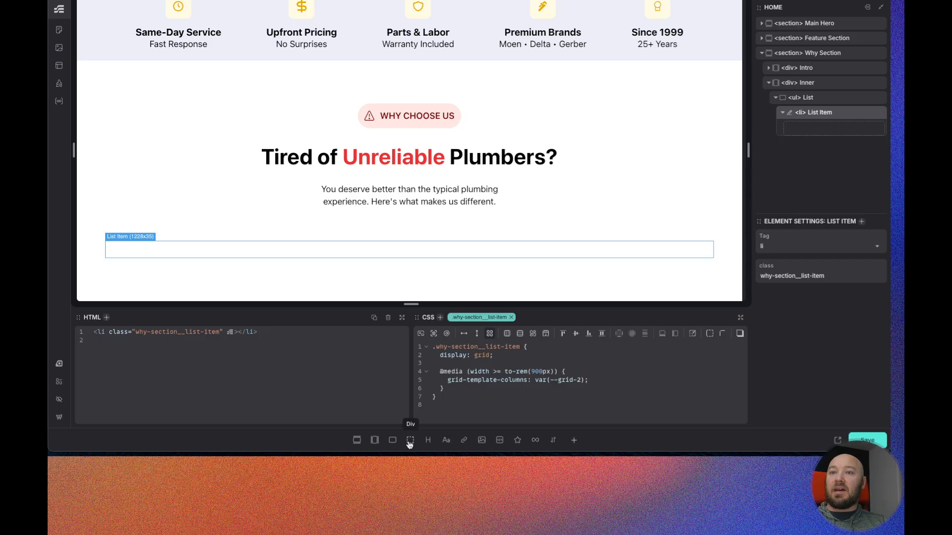
- Add a Flex Div inside the List Item with a nested Flex Div, and rename the outer one List Card
{"action": "left_click", "coordinate": [393, 440]}
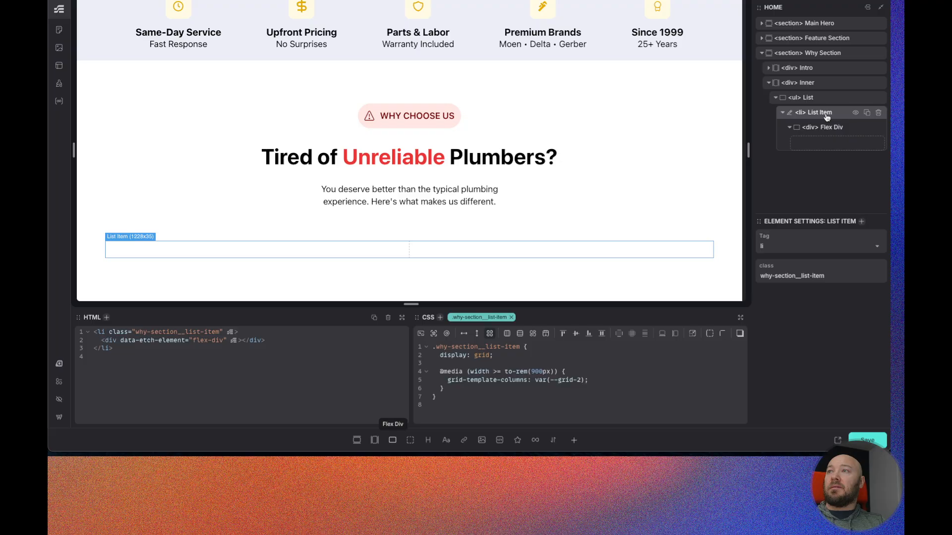
{"action": "left_click", "coordinate": [822, 127]}
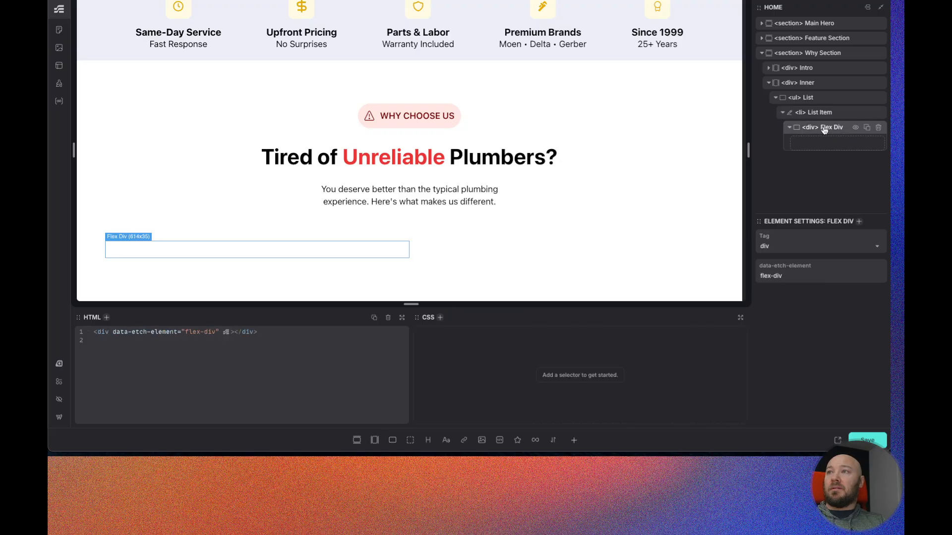
{"action": "left_click", "coordinate": [393, 441]}
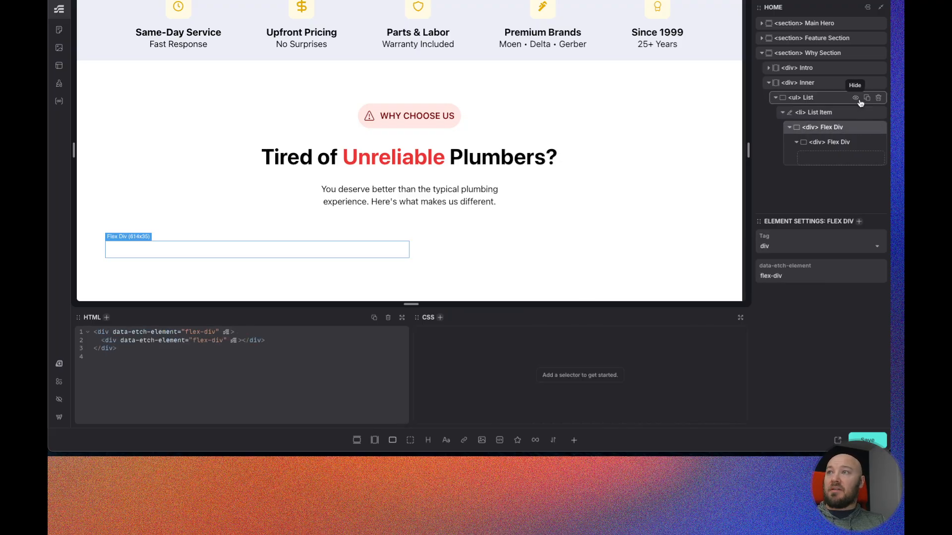
{"action": "key", "text": "super+a"}
{"action": "type", "text": "List Card"}
- Rename the nested Flex Div inside List Card to Heading Wrapper
{"action": "double_click", "coordinate": [831, 143]}
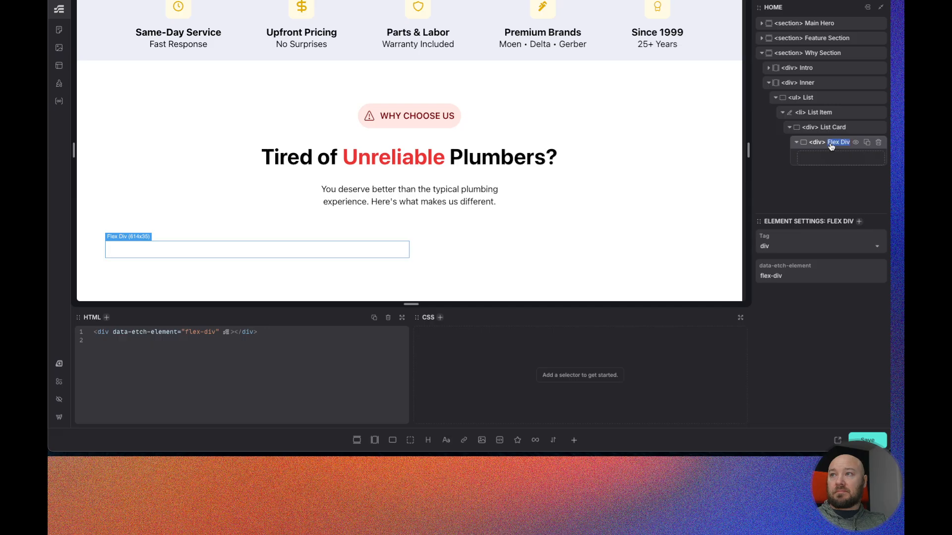
{"action": "type", "text": "Headin"}
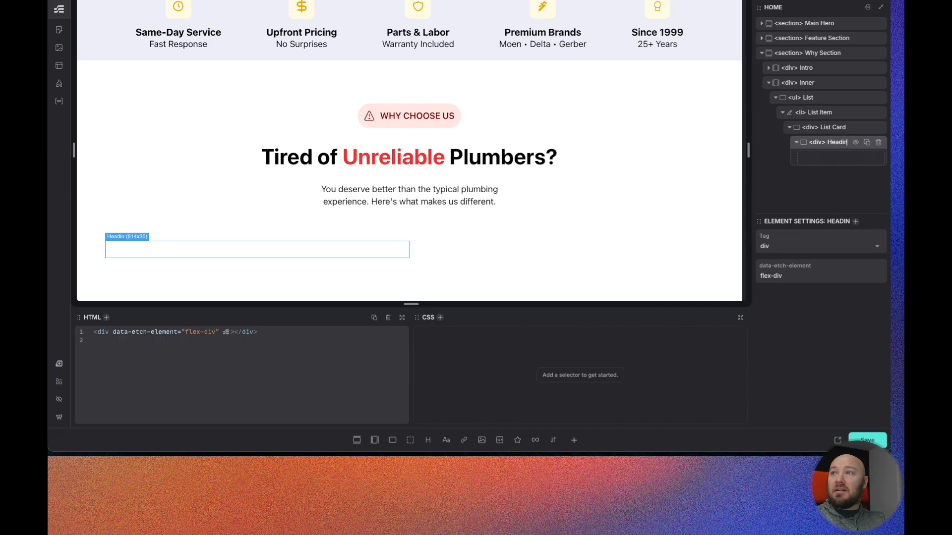
{"action": "type", "text": "g Wrapper"}
{"action": "key", "text": "Return"}
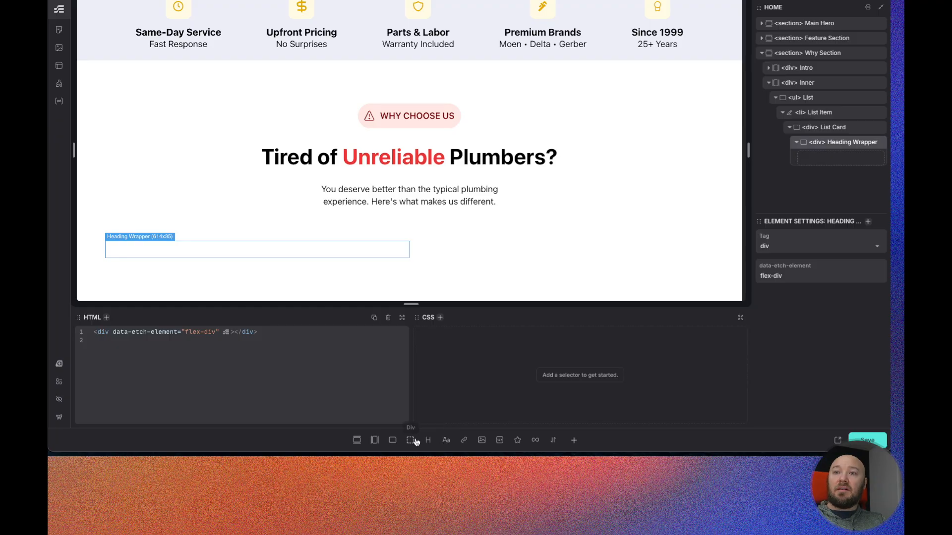
- Add a Flex Div inside Heading Wrapper and rename it Content Wrapper
{"action": "left_click", "coordinate": [392, 440]}
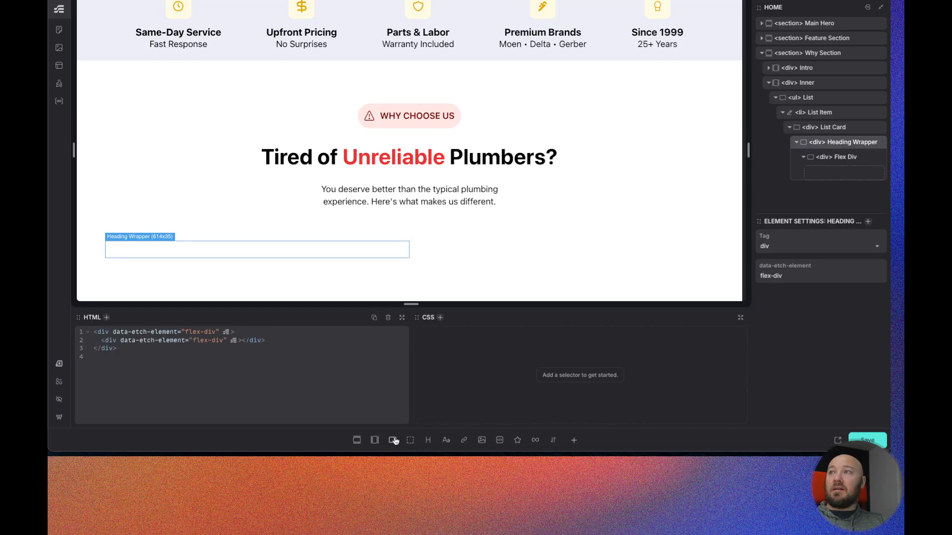
{"action": "double_click", "coordinate": [839, 157]}
{"action": "type", "text": "Content Wrapper"}
{"action": "key", "text": "Return"}
- Add a heading and a text element inside Content Wrapper, and change the heading's tag to h3
{"action": "left_click", "coordinate": [428, 440]}
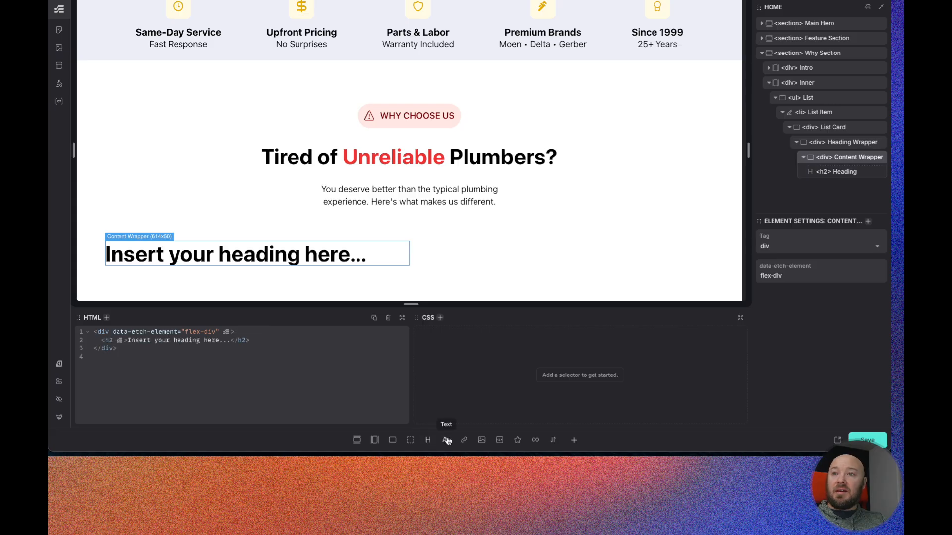
{"action": "left_click", "coordinate": [446, 440]}
{"action": "left_click", "coordinate": [824, 173]}
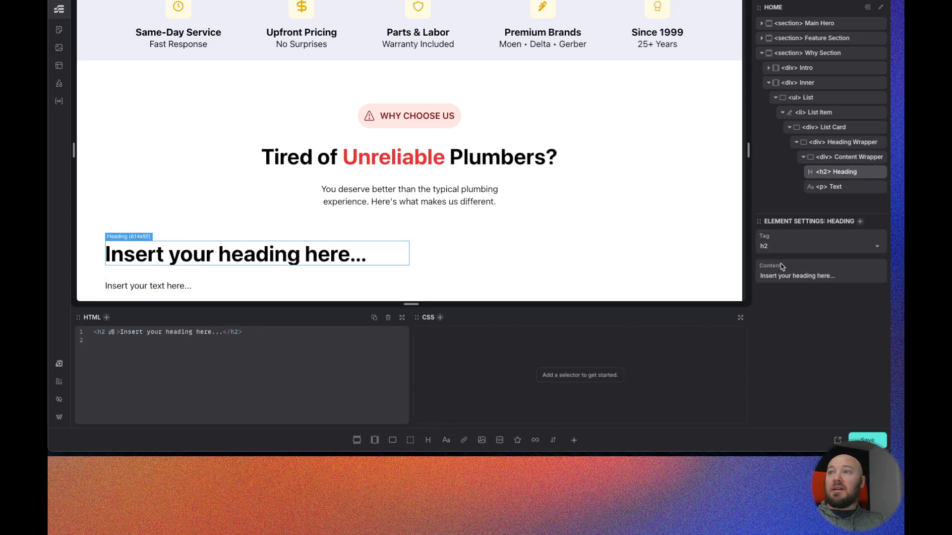
{"action": "left_click", "coordinate": [779, 246]}
{"action": "left_click", "coordinate": [776, 331]}
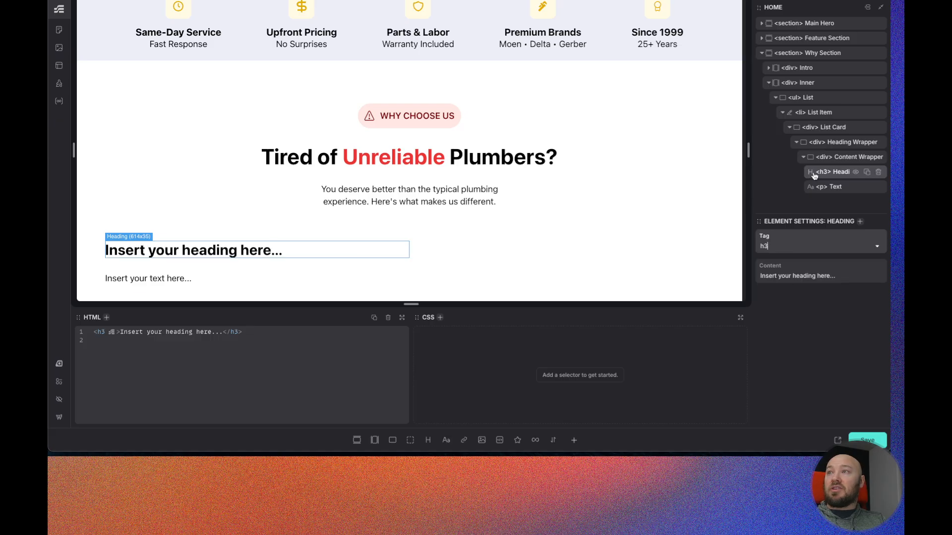
- Add a Div containing an SVG inside Heading Wrapper and name the Div Icon Wrapper
{"action": "left_click", "coordinate": [832, 144]}
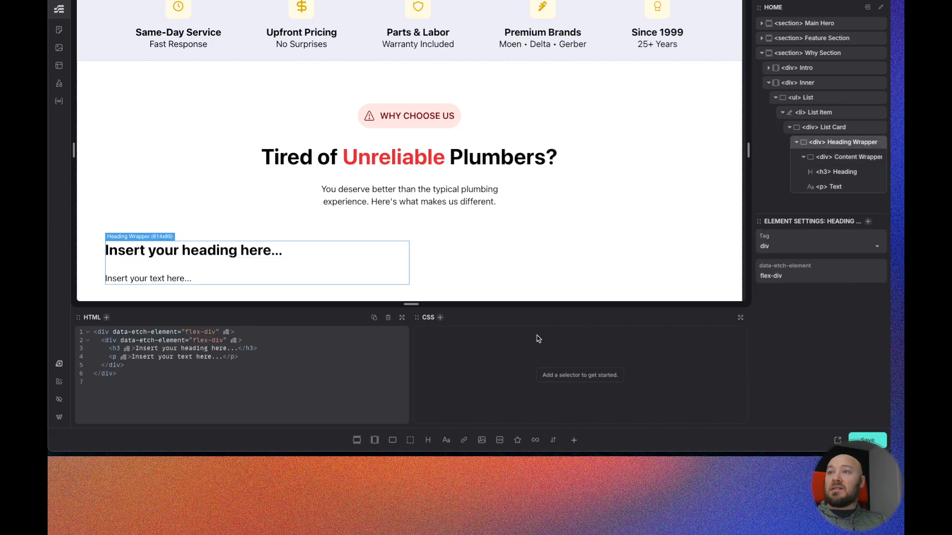
{"action": "left_click", "coordinate": [410, 441]}
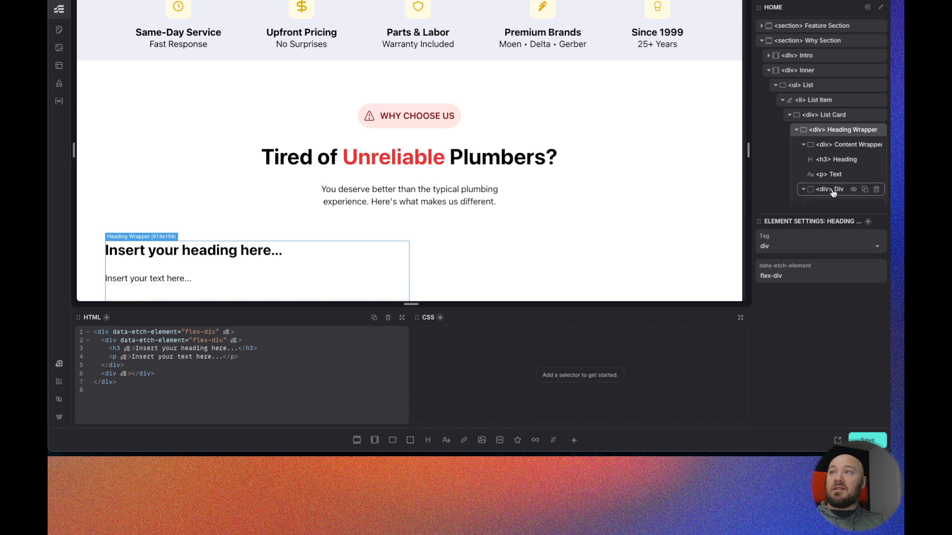
{"action": "left_click", "coordinate": [517, 440]}
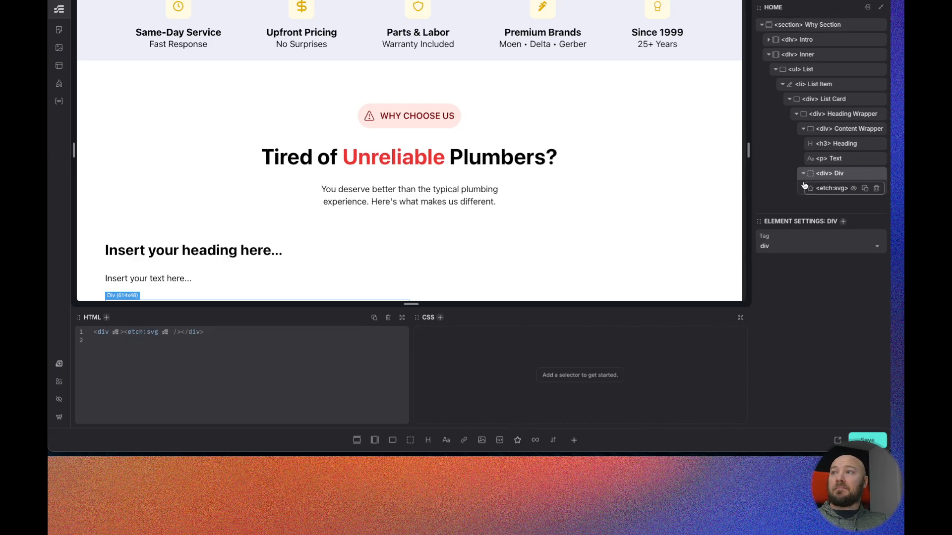
{"action": "type", "text": "Icon Wrapper"}
{"action": "key", "text": "Return"}
- Rename the text paragraph to Lede and the SVG element to Icon
{"action": "double_click", "coordinate": [835, 159]}
{"action": "type", "text": "Lede"}
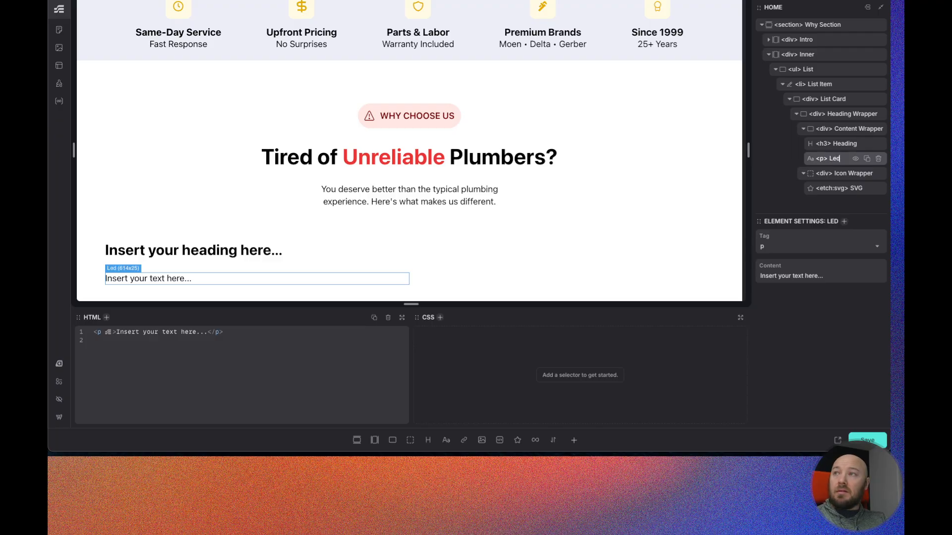
{"action": "double_click", "coordinate": [850, 191]}
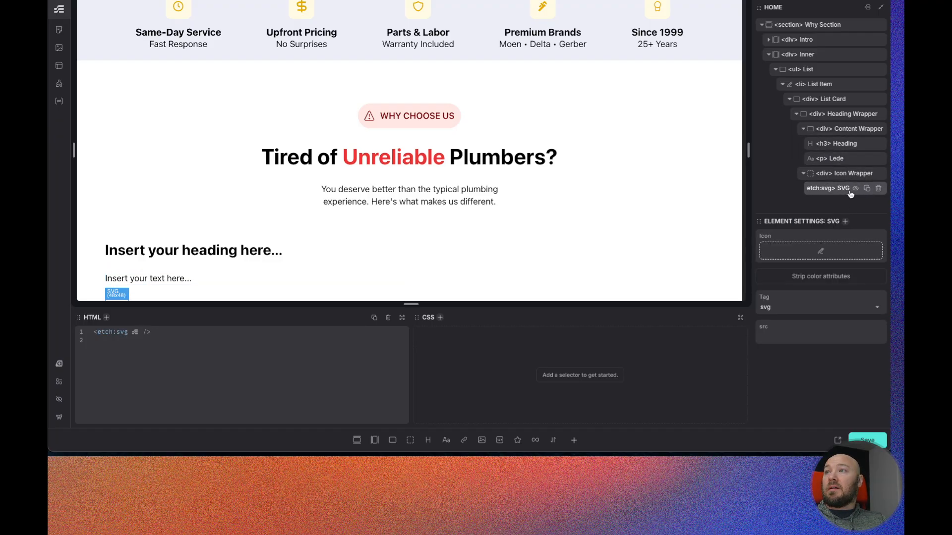
{"action": "type", "text": "Icon"}
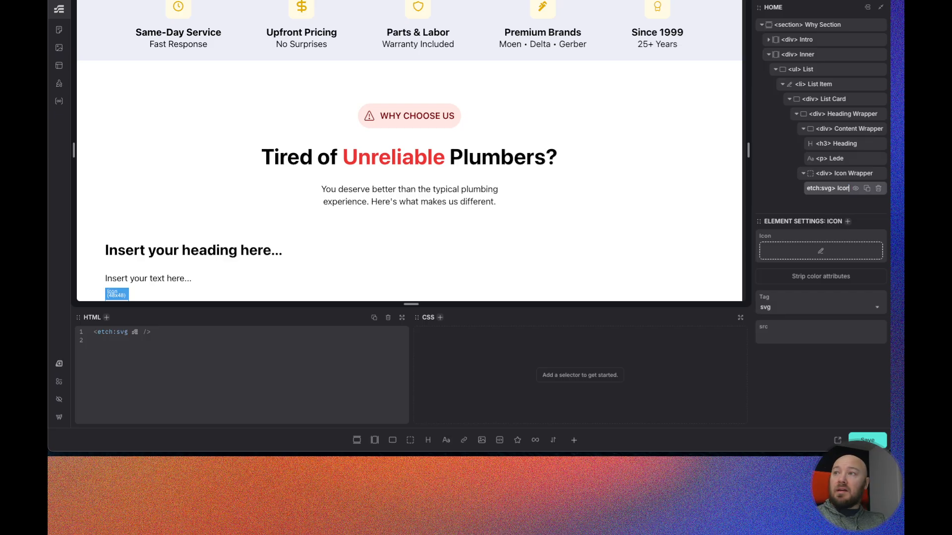
{"action": "key", "text": "Return"}
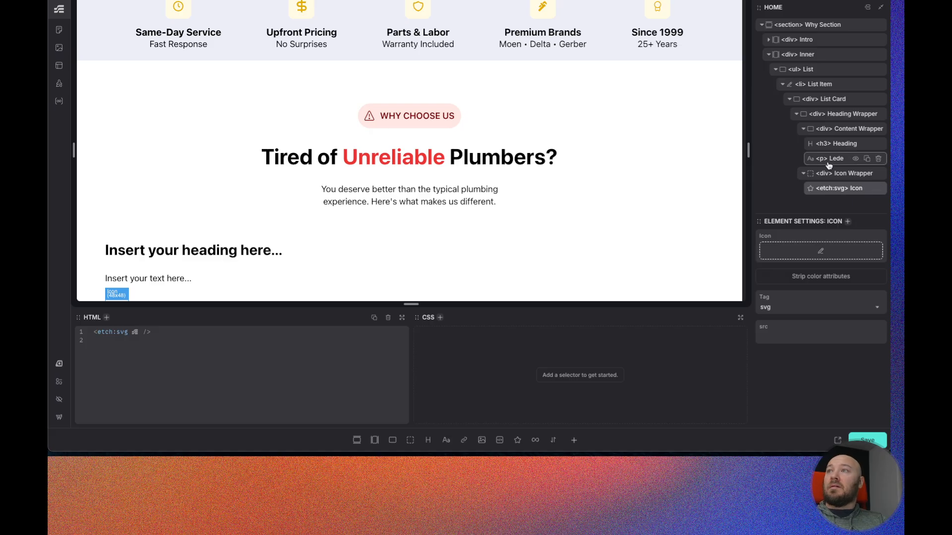
- Add a Flex Div inside List Card after Heading Wrapper and name it List
{"action": "left_click", "coordinate": [824, 99]}
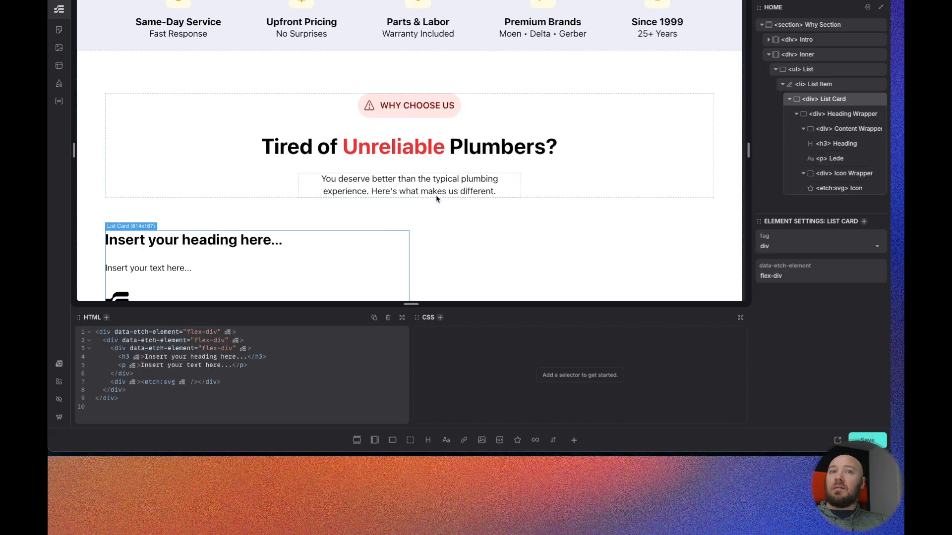
{"action": "scroll", "coordinate": [314, 226], "scroll_direction": "down", "scroll_amount": 2}
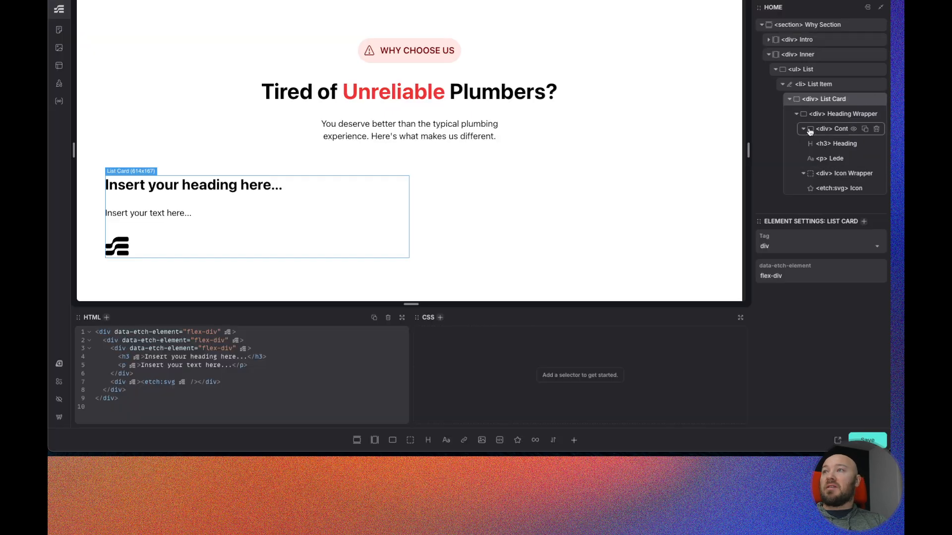
{"action": "left_click", "coordinate": [797, 114]}
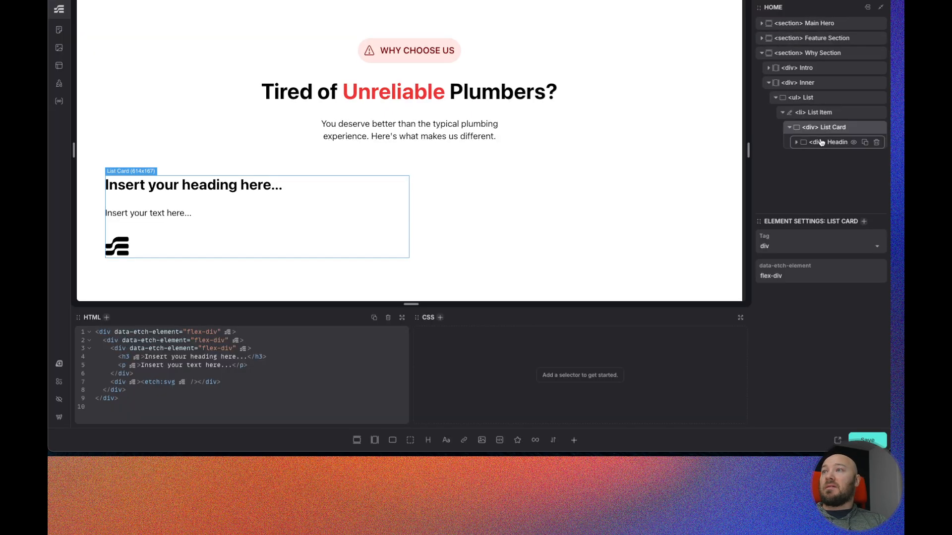
{"action": "left_click", "coordinate": [393, 440]}
{"action": "double_click", "coordinate": [834, 157]}
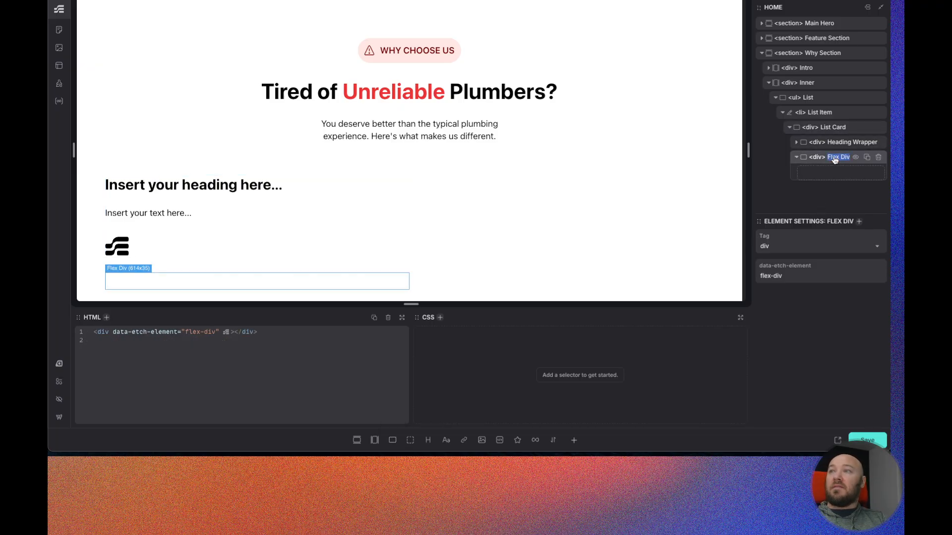
{"action": "type", "text": "Lisy"}
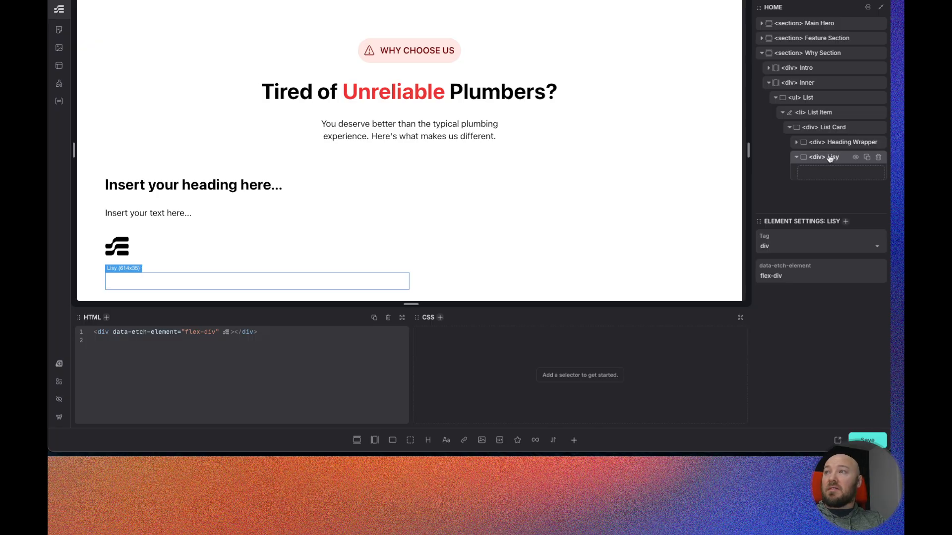
{"action": "key", "text": "BackSpace"}
{"action": "type", "text": "t"}
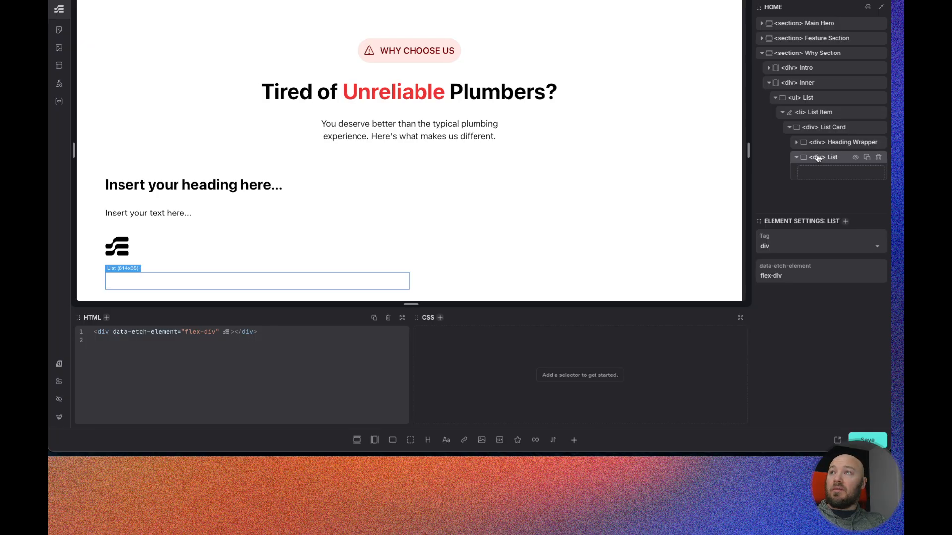
- Change the List element's tag to ul
{"action": "double_click", "coordinate": [818, 157]}
{"action": "type", "text": "ul"}
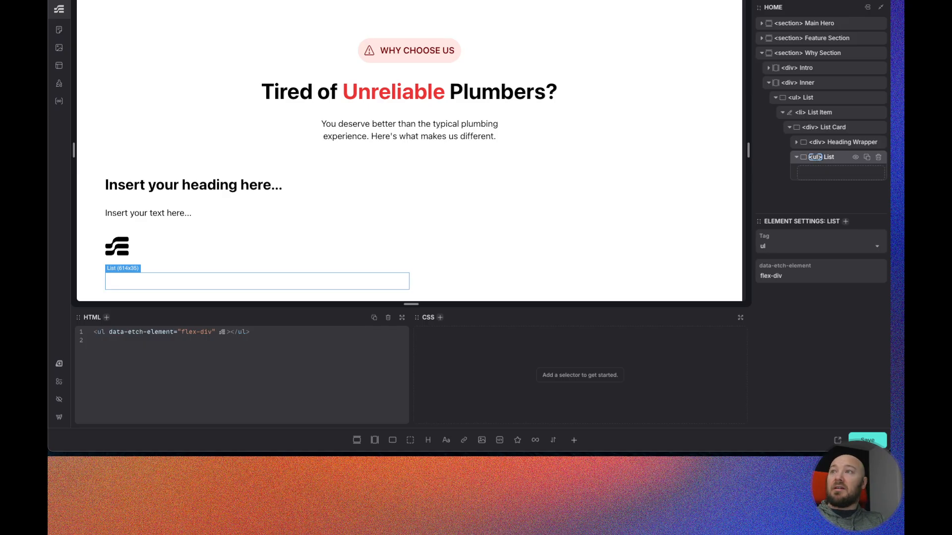
{"action": "key", "text": "Return"}
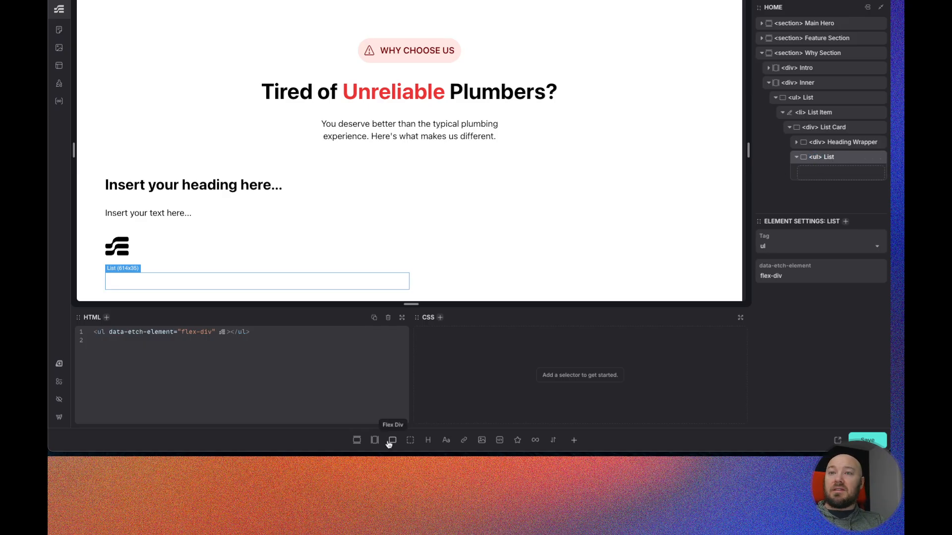
- Add a Div inside the new List, then add an SVG and a text element inside that Div
{"action": "left_click", "coordinate": [410, 441]}
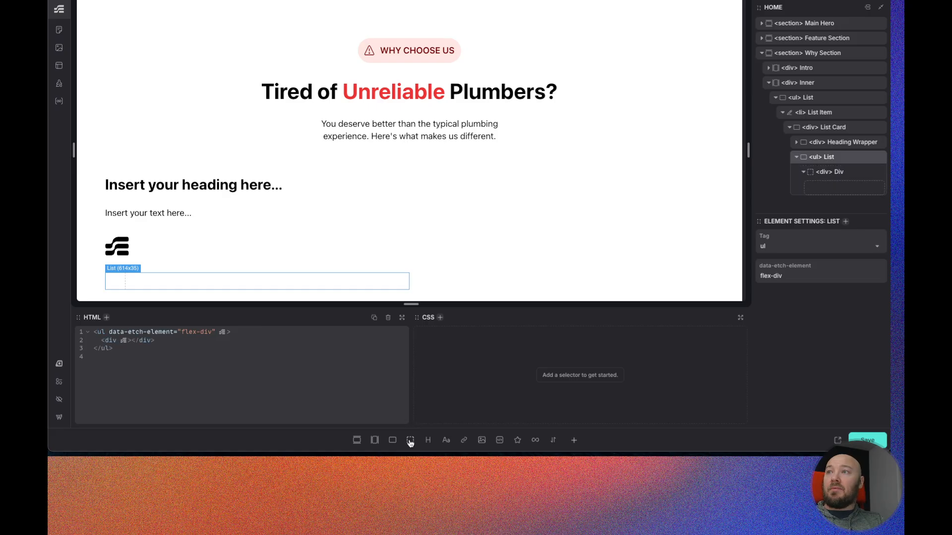
{"action": "left_click", "coordinate": [837, 173]}
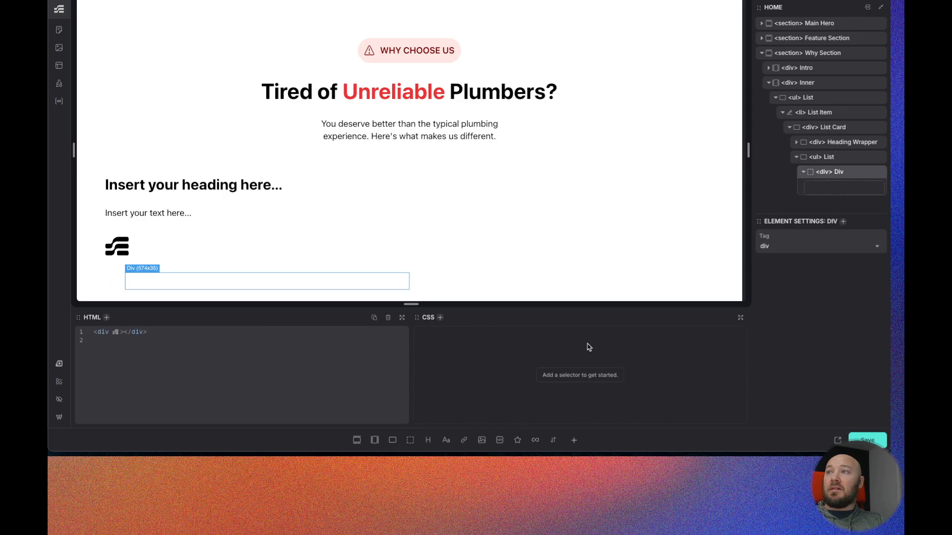
{"action": "left_click", "coordinate": [518, 441]}
{"action": "left_click", "coordinate": [446, 442]}
- Rename the SVG inside the list Div to List Icon
{"action": "left_click", "coordinate": [850, 192]}
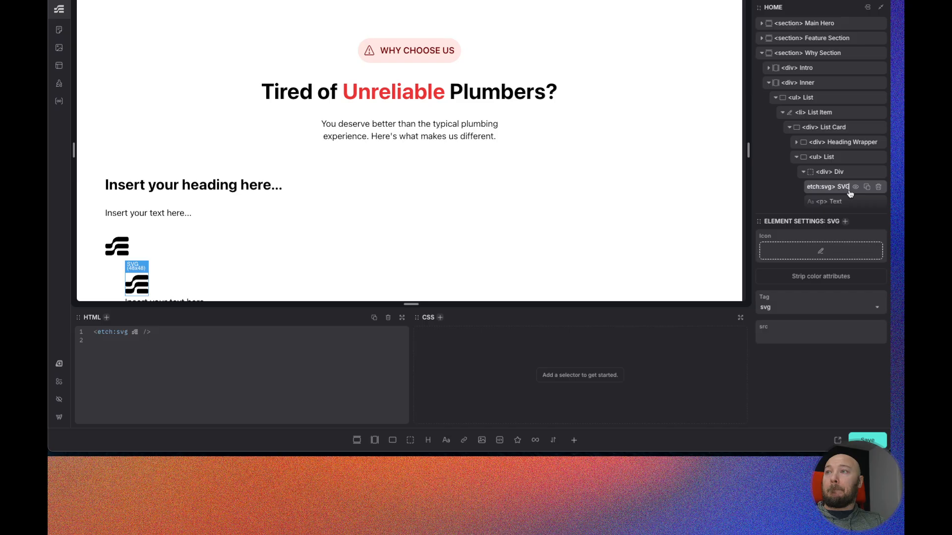
{"action": "type", "text": "List Icon"}
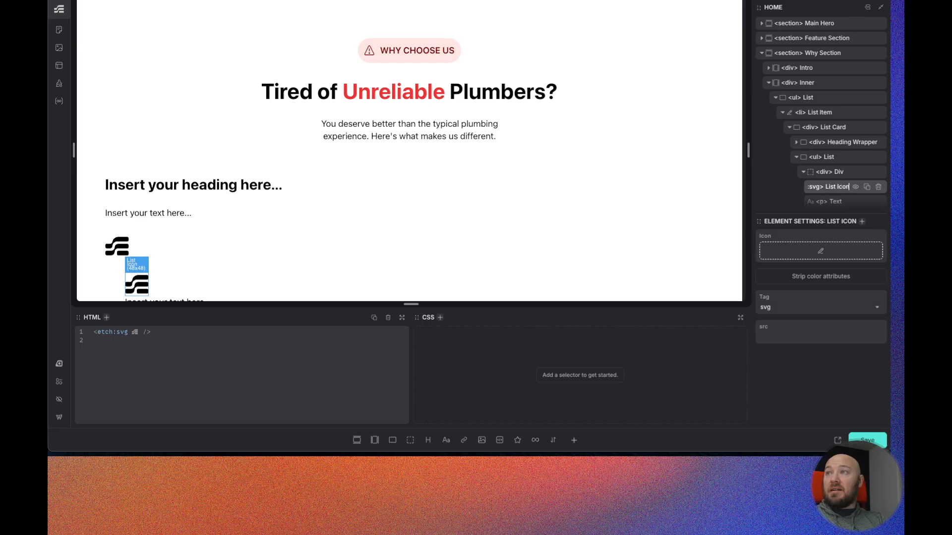
- Rename the Div inside the List as List Item
{"action": "double_click", "coordinate": [839, 172]}
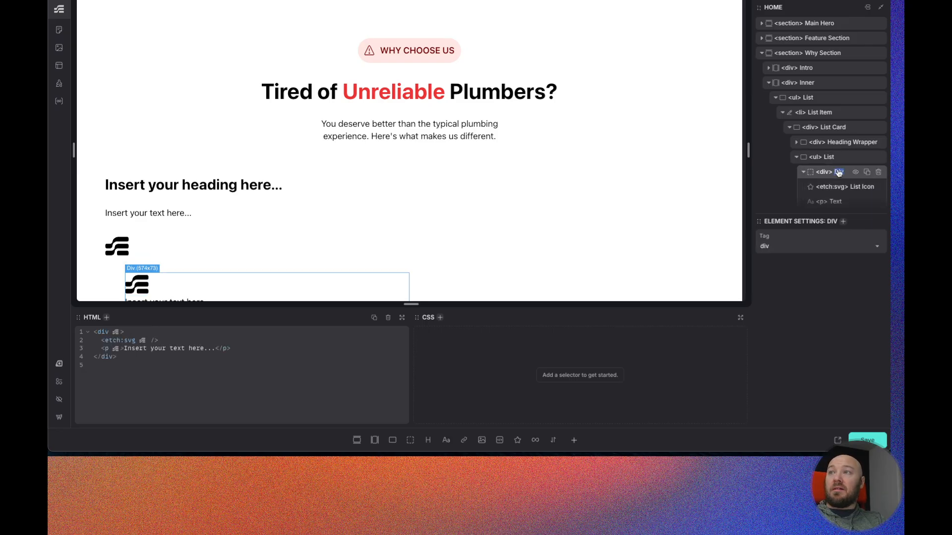
{"action": "type", "text": "List Item"}
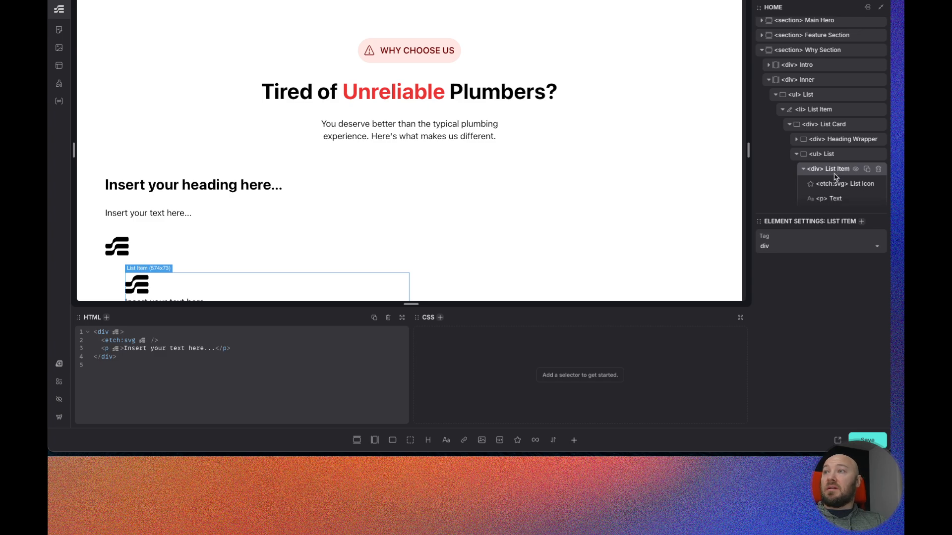
- Rename the paragraph text element inside List Item as Content
{"action": "double_click", "coordinate": [835, 200]}
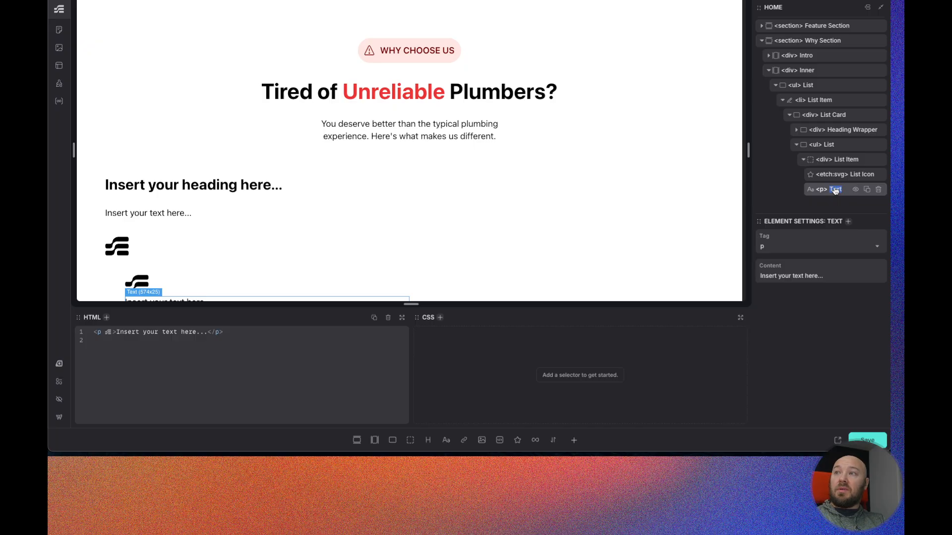
{"action": "type", "text": "Content"}
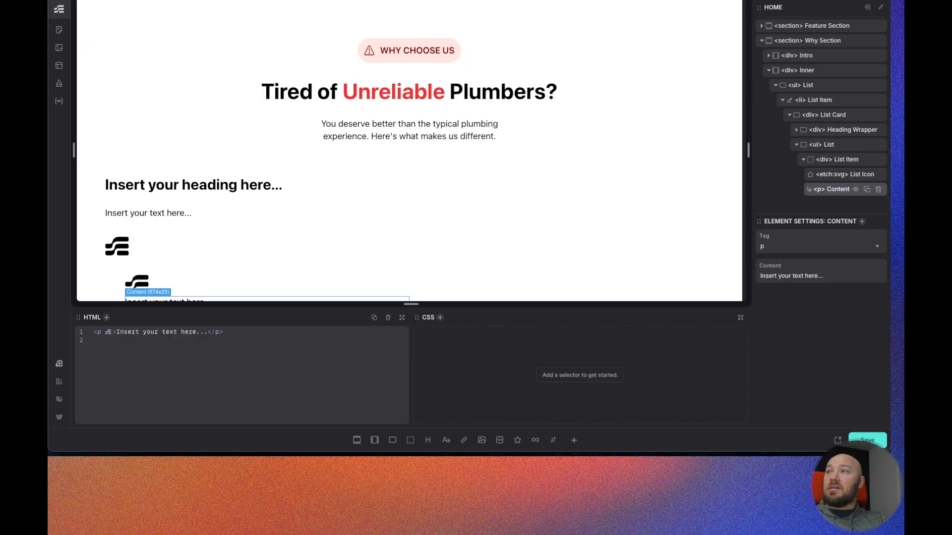
{"action": "key", "text": "Return"}
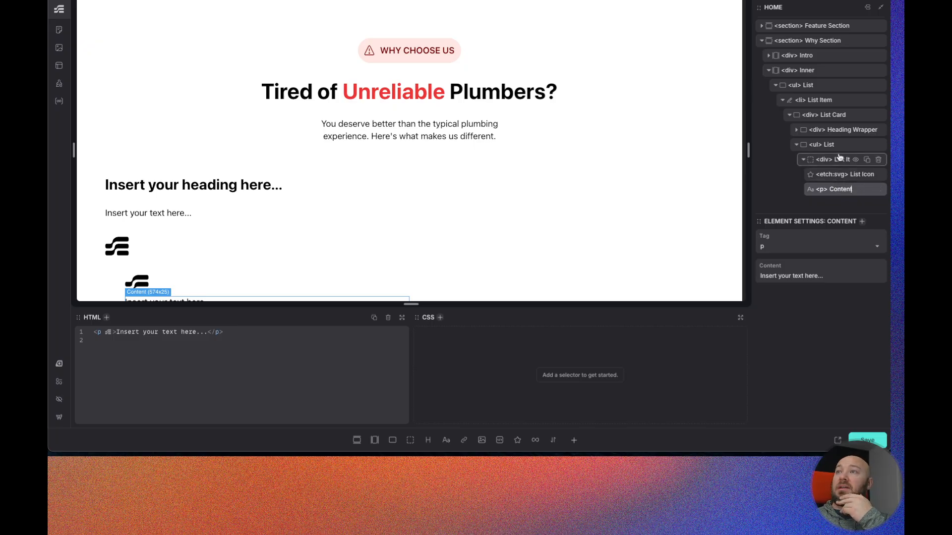
- Generate BEM classes for the List Card element and all its children
{"action": "scroll", "coordinate": [833, 145], "scroll_direction": "up", "scroll_amount": 1}
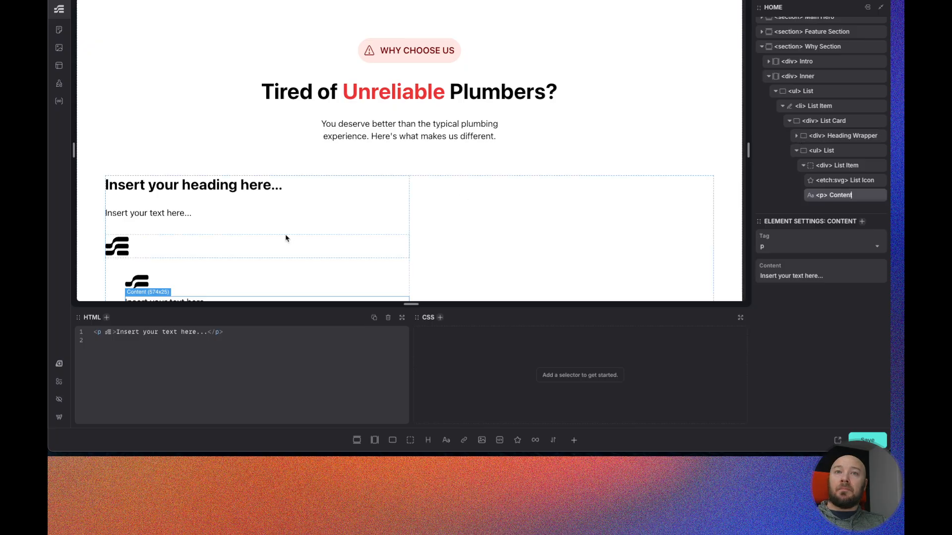
{"action": "scroll", "coordinate": [286, 238], "scroll_direction": "down", "scroll_amount": 1}
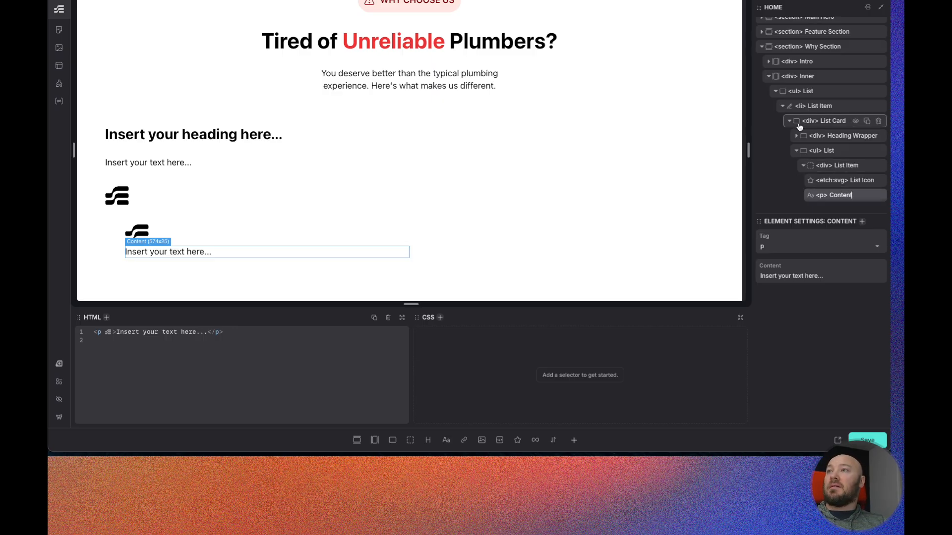
{"action": "left_click", "coordinate": [832, 125]}
{"action": "right_click", "coordinate": [831, 125]}
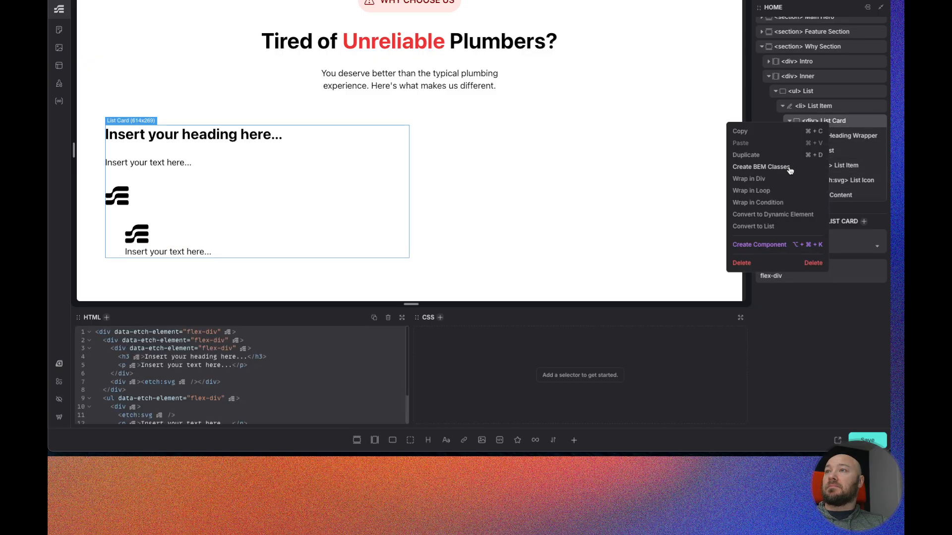
{"action": "left_click", "coordinate": [764, 168]}
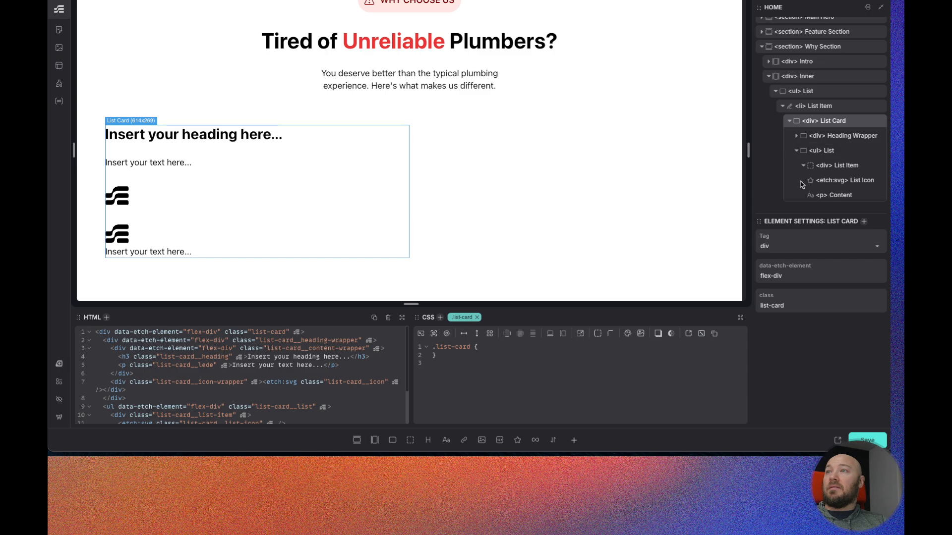
- Duplicate the List Icon SVG inside the List Item
{"action": "left_click", "coordinate": [797, 150]}
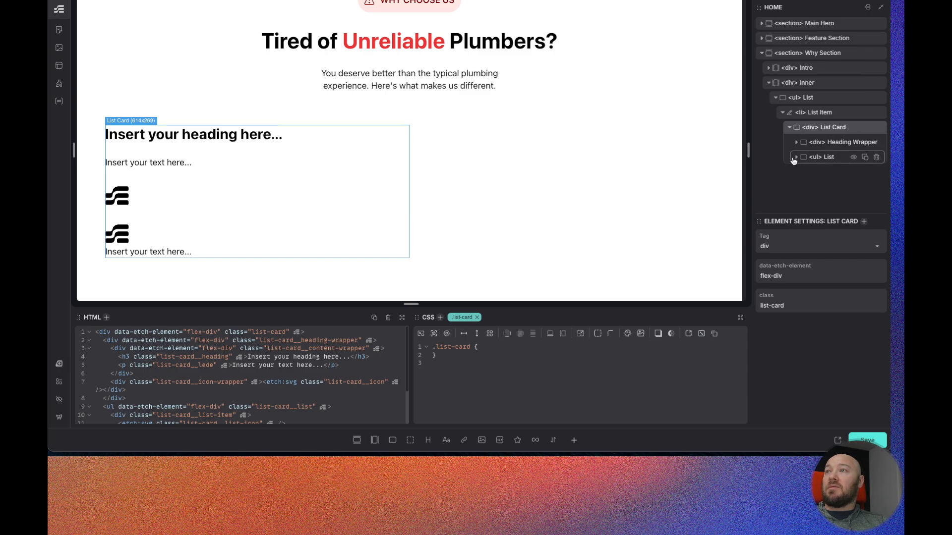
{"action": "left_click", "coordinate": [796, 158]}
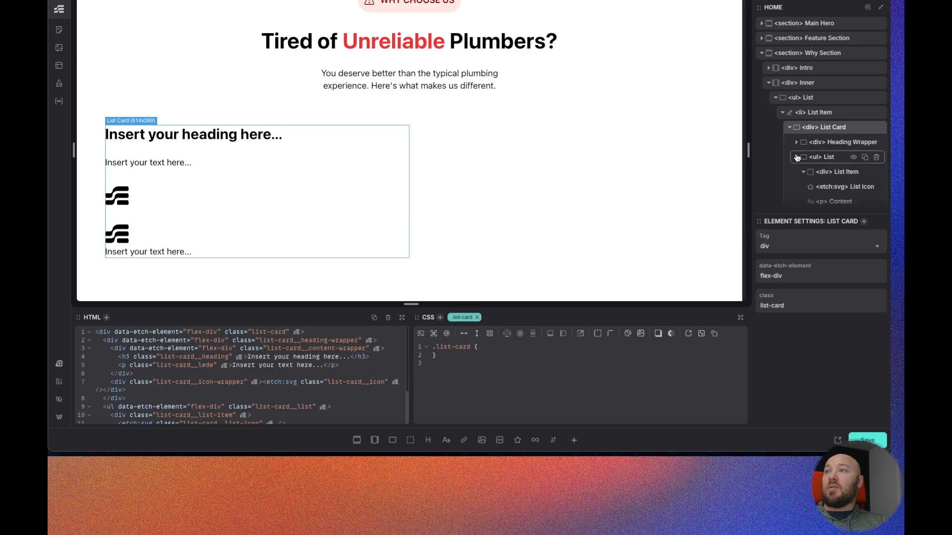
{"action": "left_click", "coordinate": [830, 181]}
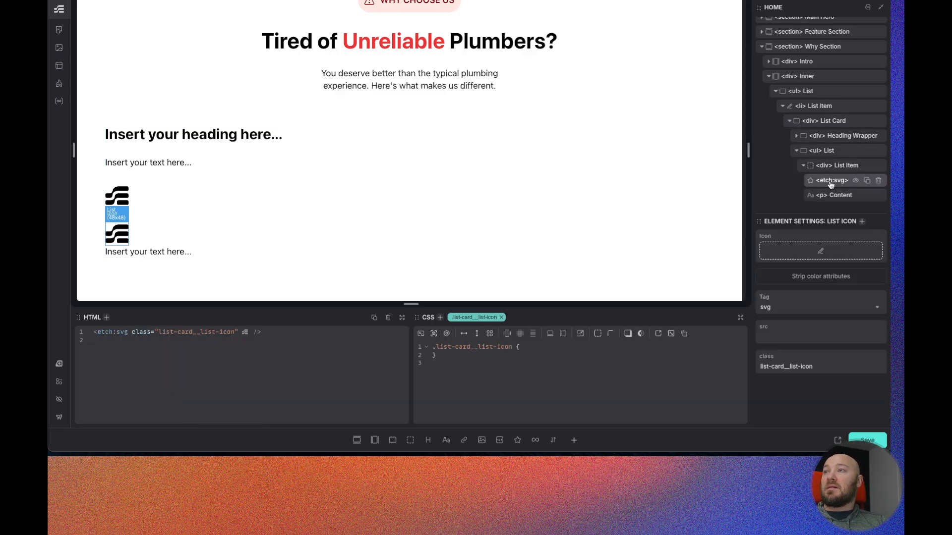
{"action": "left_click", "coordinate": [867, 182]}
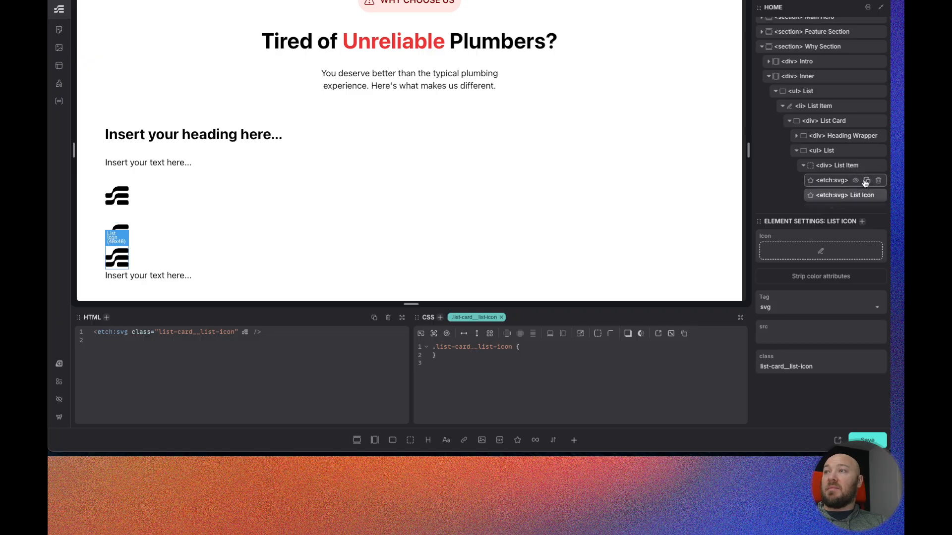
- Duplicate the icon SVG inside the Heading Wrapper's Icon Wrapper
{"action": "left_click", "coordinate": [795, 136]}
{"action": "left_click", "coordinate": [803, 151]}
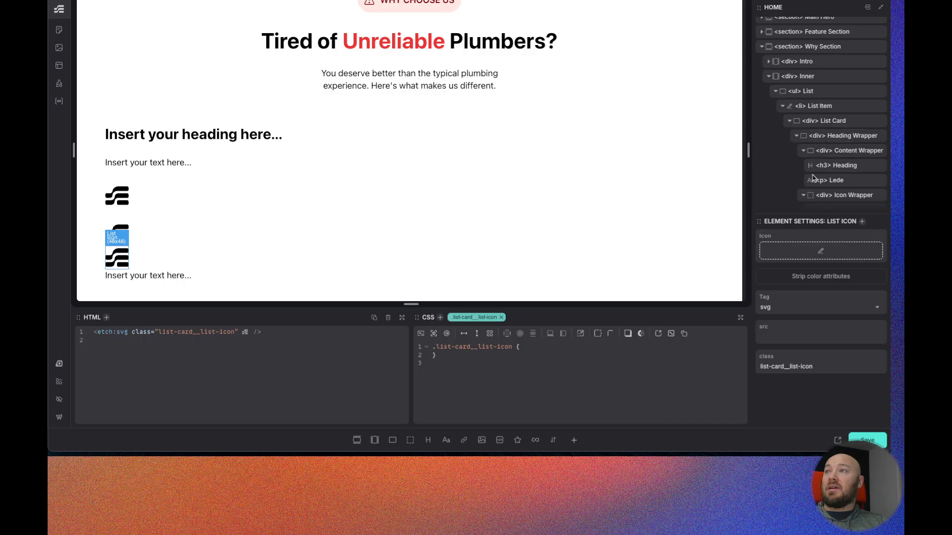
{"action": "scroll", "coordinate": [838, 168], "scroll_direction": "down", "scroll_amount": 2}
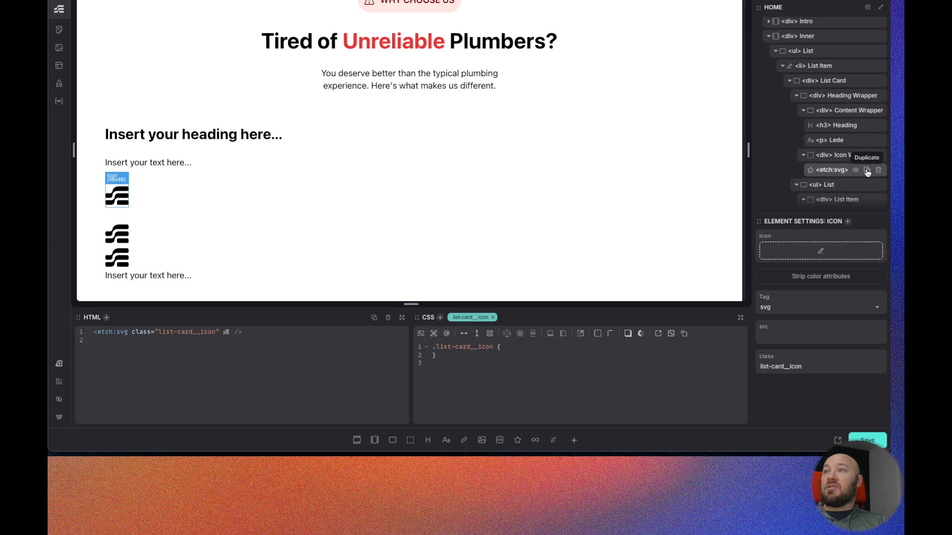
{"action": "left_click", "coordinate": [867, 170]}
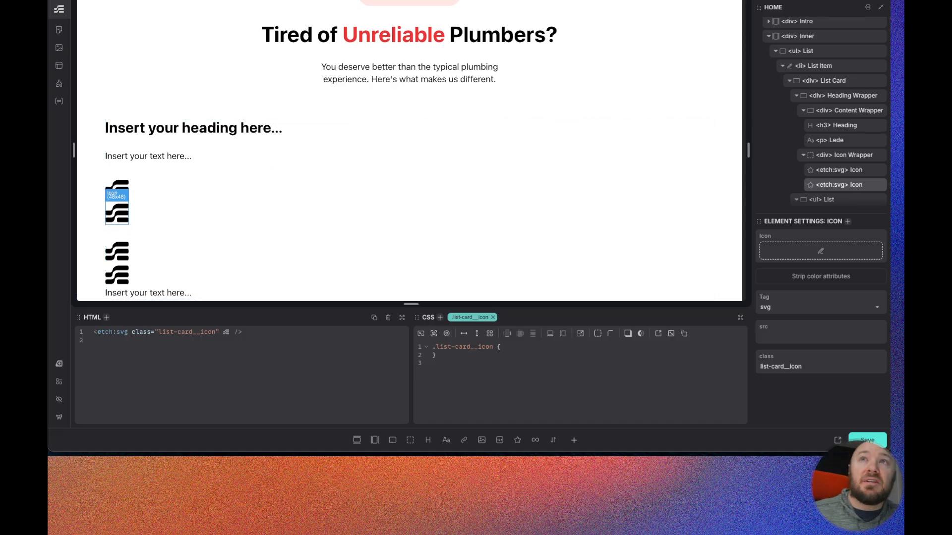
- Switch to the Figma design to compare the Why Choose Us list cards
{"action": "left_click", "coordinate": [342, 1]}
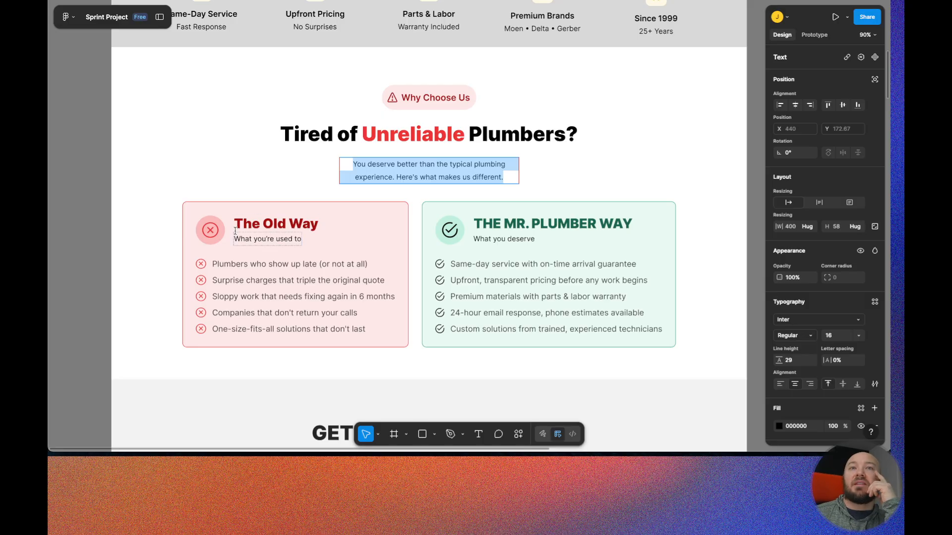
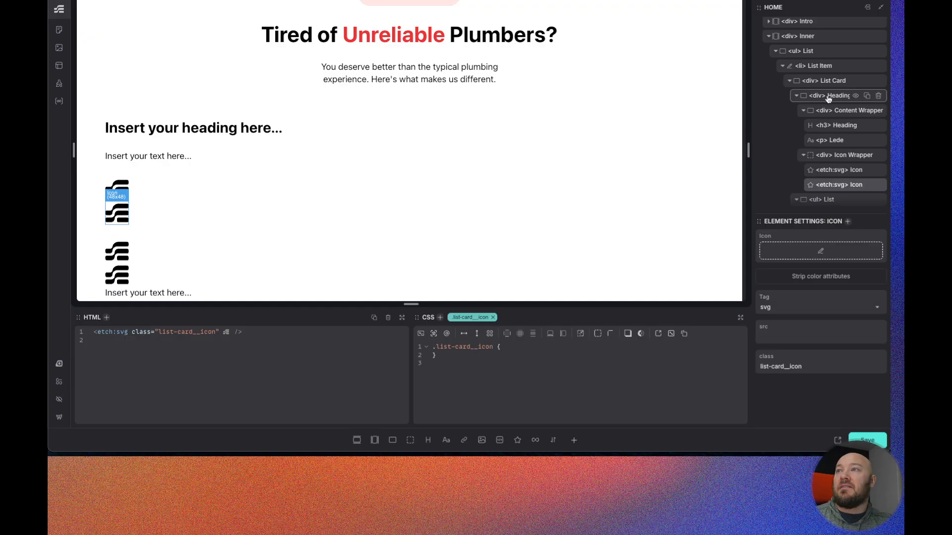
- Set the first Icon Wrapper icon to the x-circle SVG from the media library and strip its color attributes
{"action": "scroll", "coordinate": [833, 147], "scroll_direction": "down", "scroll_amount": 1}
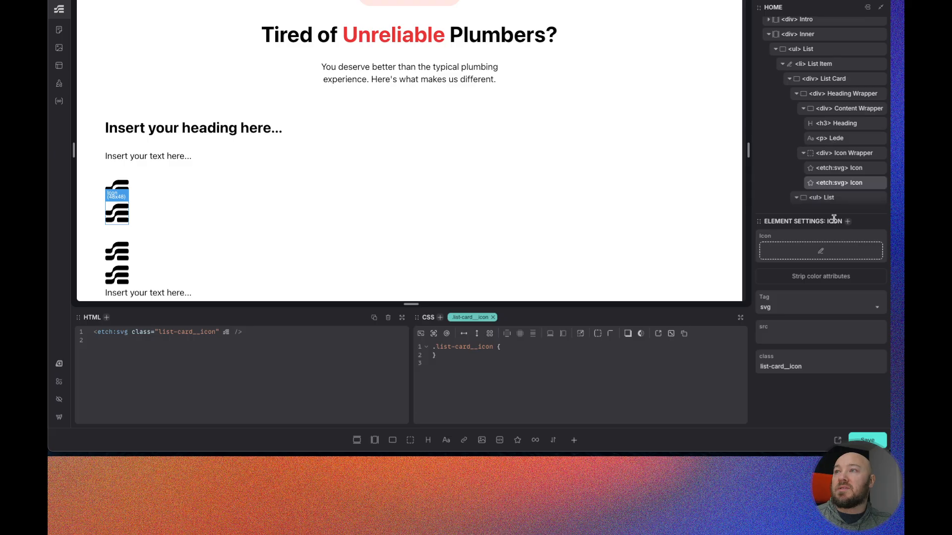
{"action": "left_click", "coordinate": [842, 168]}
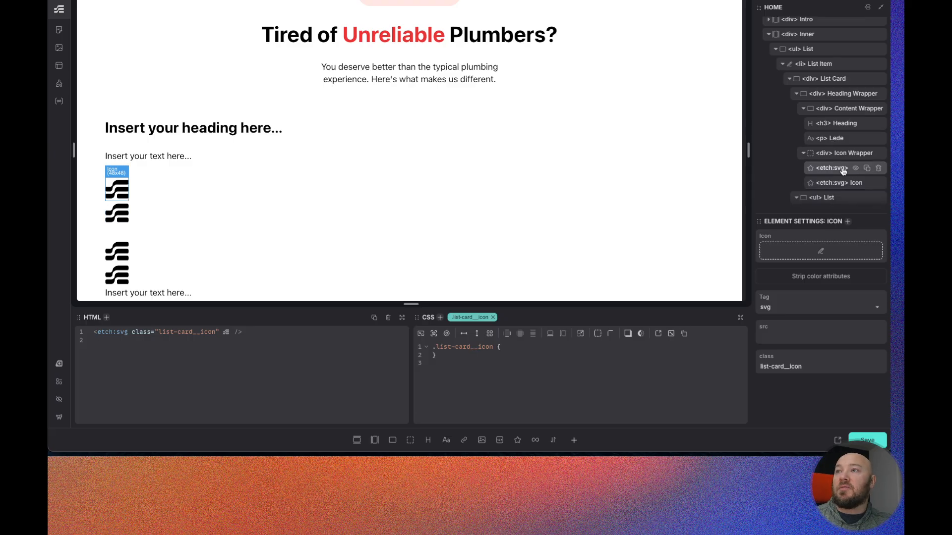
{"action": "left_click", "coordinate": [821, 253]}
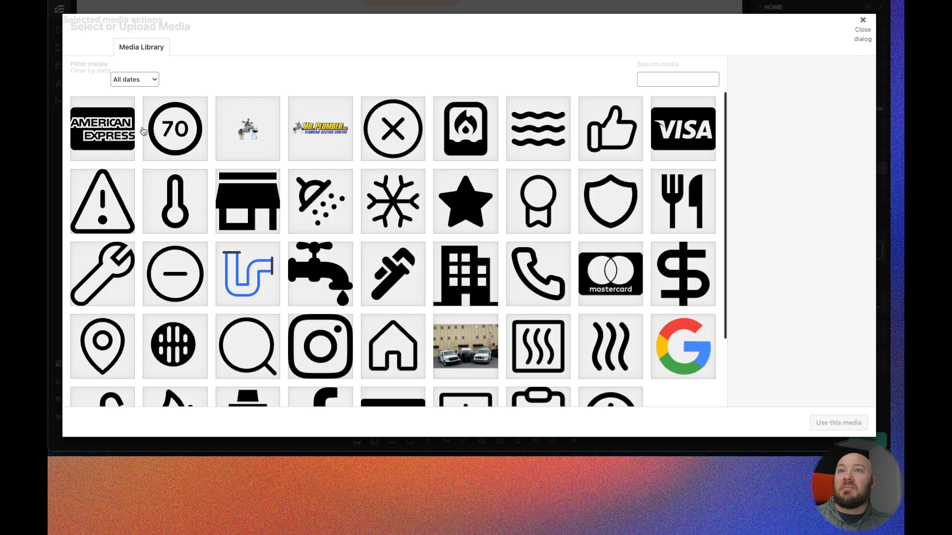
{"action": "scroll", "coordinate": [290, 210], "scroll_direction": "down", "scroll_amount": 1}
{"action": "scroll", "coordinate": [289, 209], "scroll_direction": "down", "scroll_amount": 3}
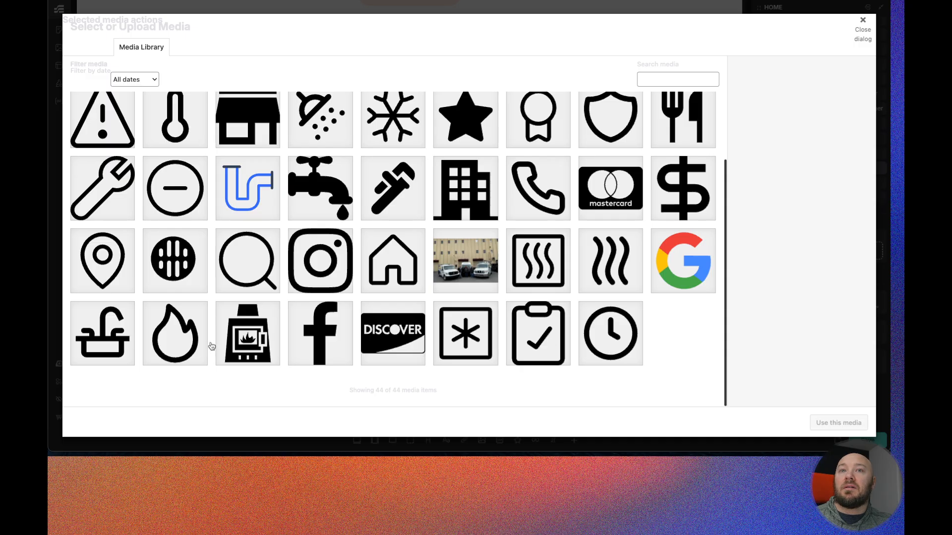
{"action": "scroll", "coordinate": [213, 347], "scroll_direction": "up", "scroll_amount": 3}
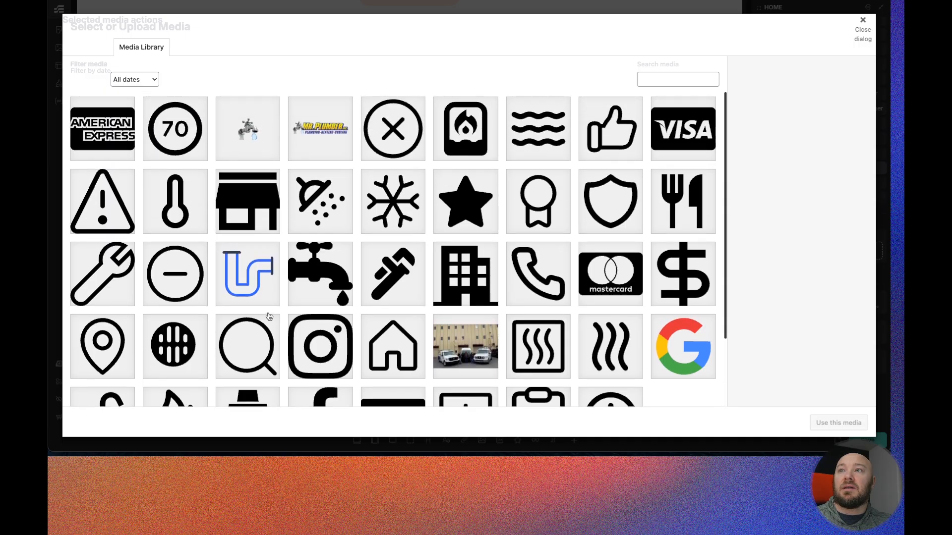
{"action": "scroll", "coordinate": [144, 199], "scroll_direction": "down", "scroll_amount": 1}
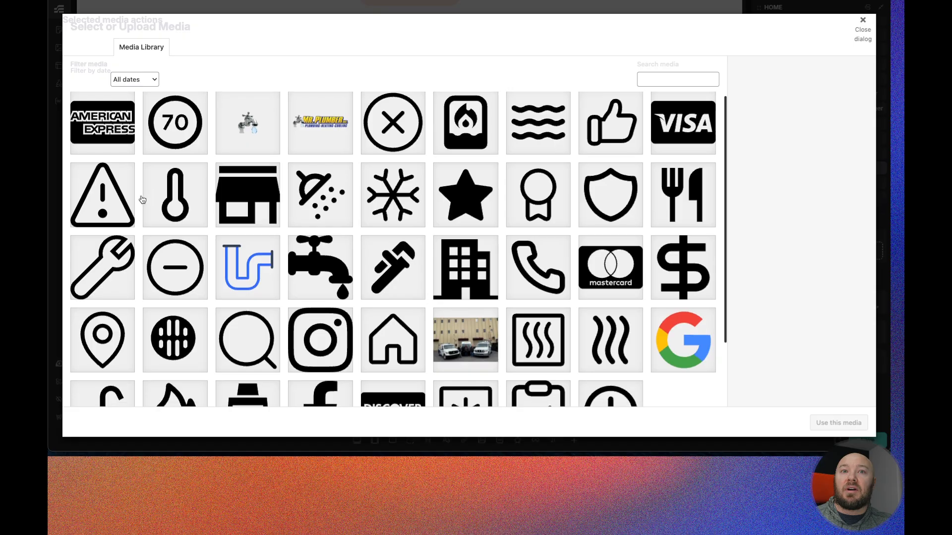
{"action": "scroll", "coordinate": [143, 198], "scroll_direction": "down", "scroll_amount": 3}
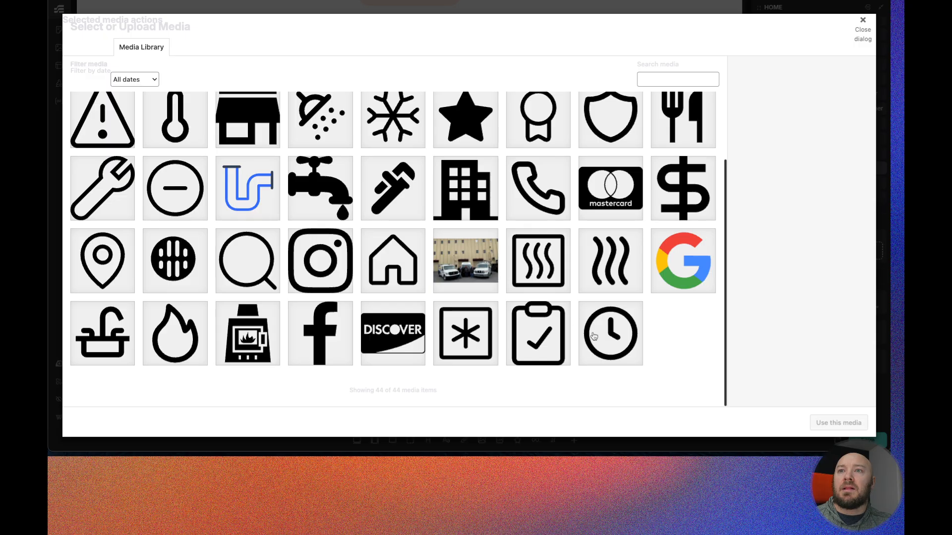
{"action": "scroll", "coordinate": [598, 338], "scroll_direction": "up", "scroll_amount": 3}
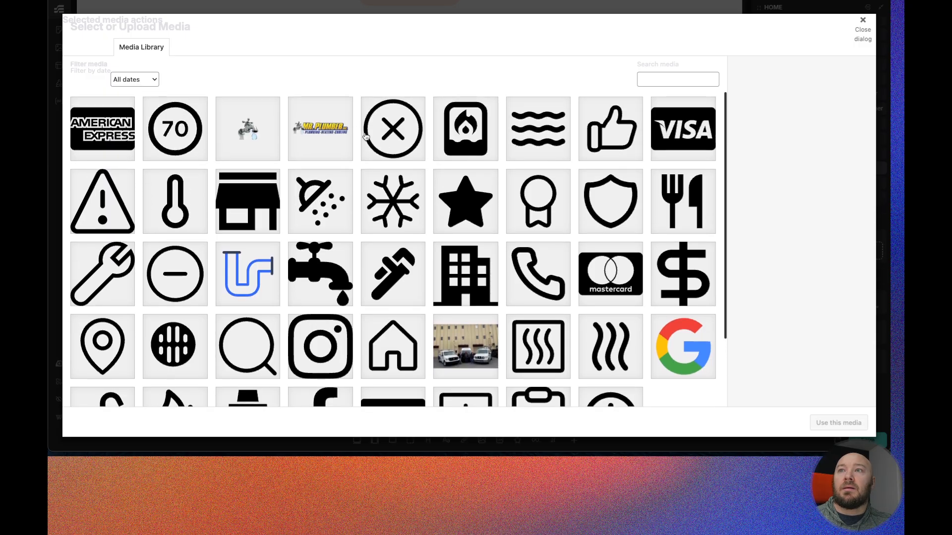
{"action": "scroll", "coordinate": [422, 154], "scroll_direction": "down", "scroll_amount": 3}
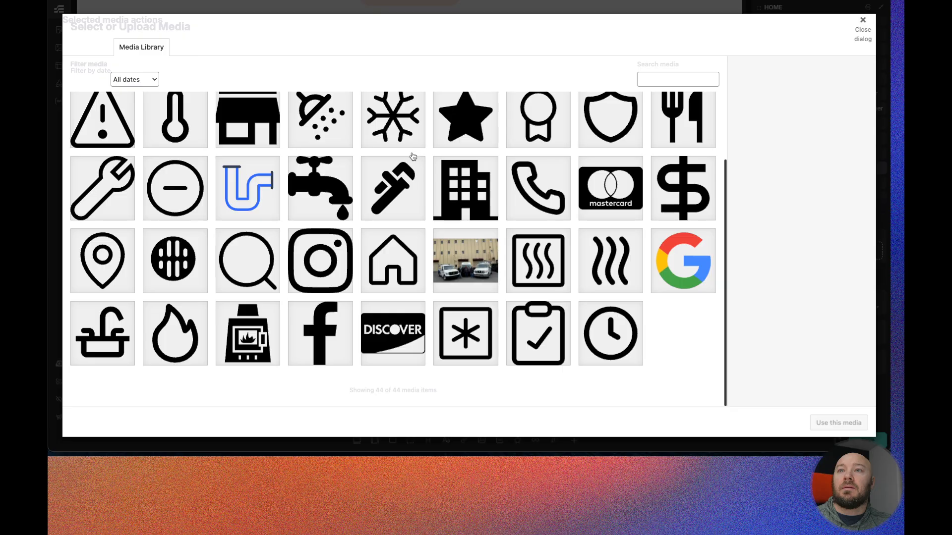
{"action": "scroll", "coordinate": [402, 172], "scroll_direction": "up", "scroll_amount": 3}
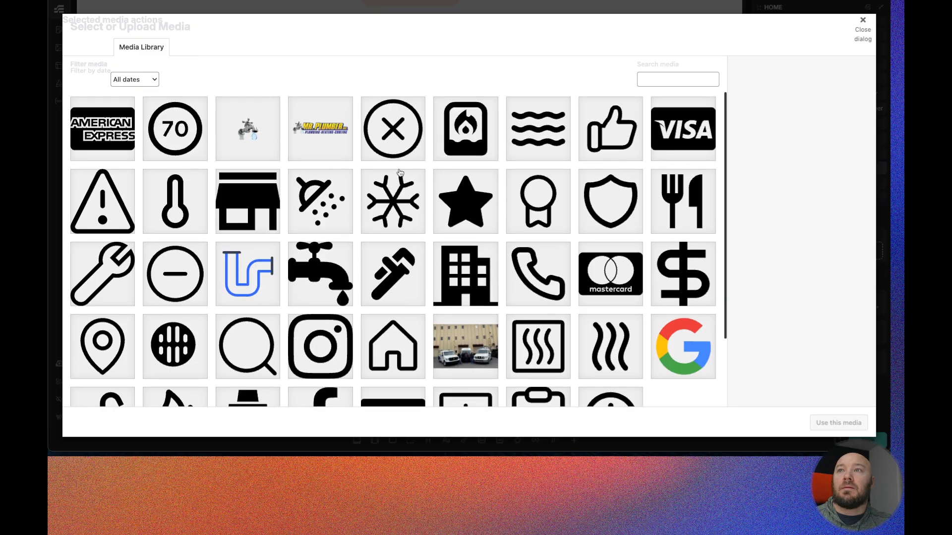
{"action": "left_click", "coordinate": [384, 139]}
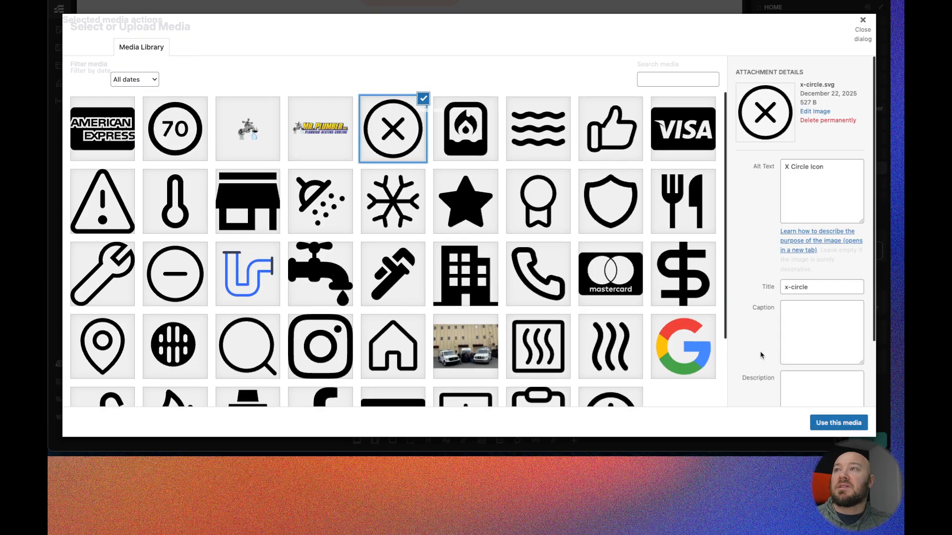
{"action": "left_click", "coordinate": [843, 423]}
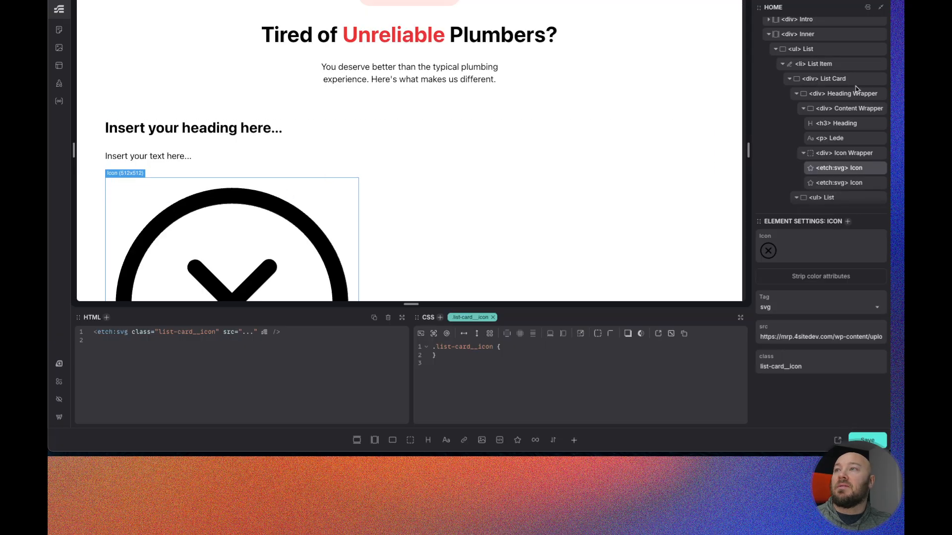
{"action": "left_click", "coordinate": [817, 277]}
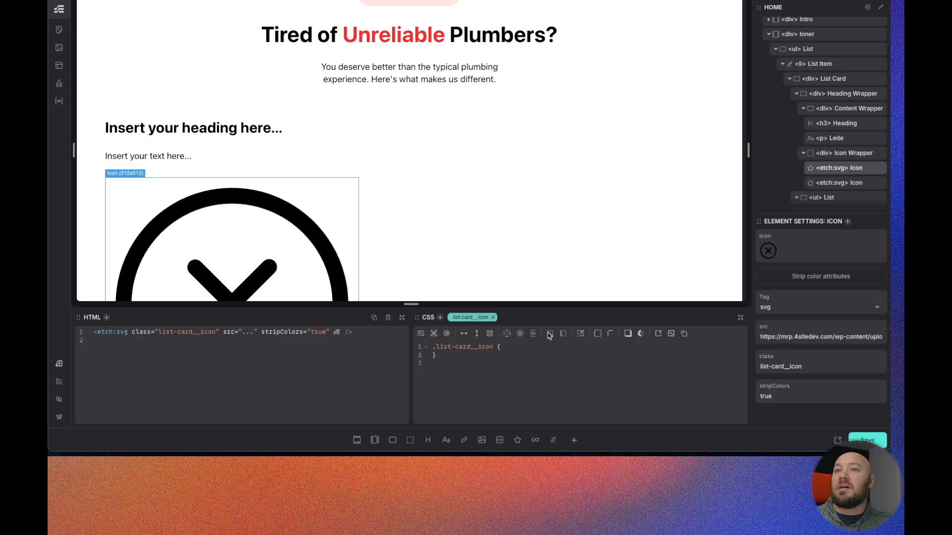
{"action": "left_click", "coordinate": [848, 183]}
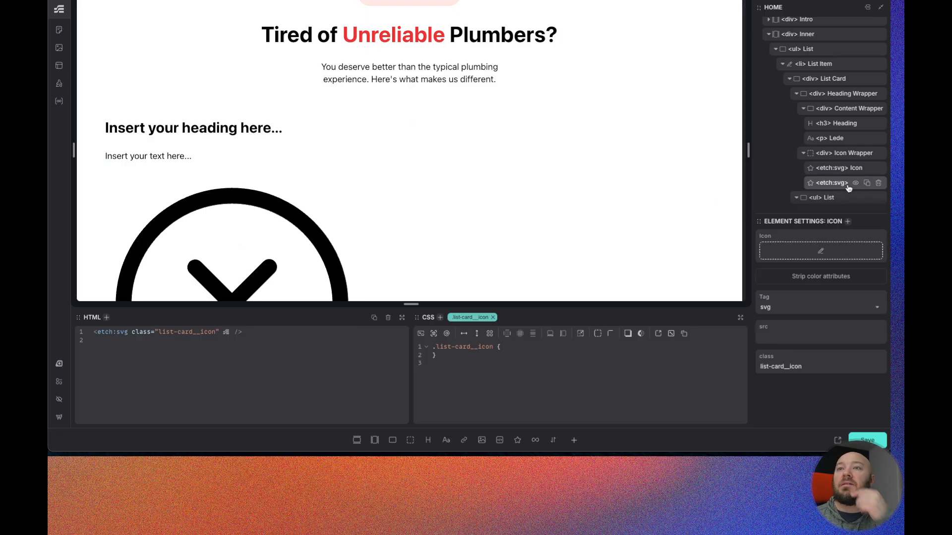
{"action": "left_click", "coordinate": [821, 252]}
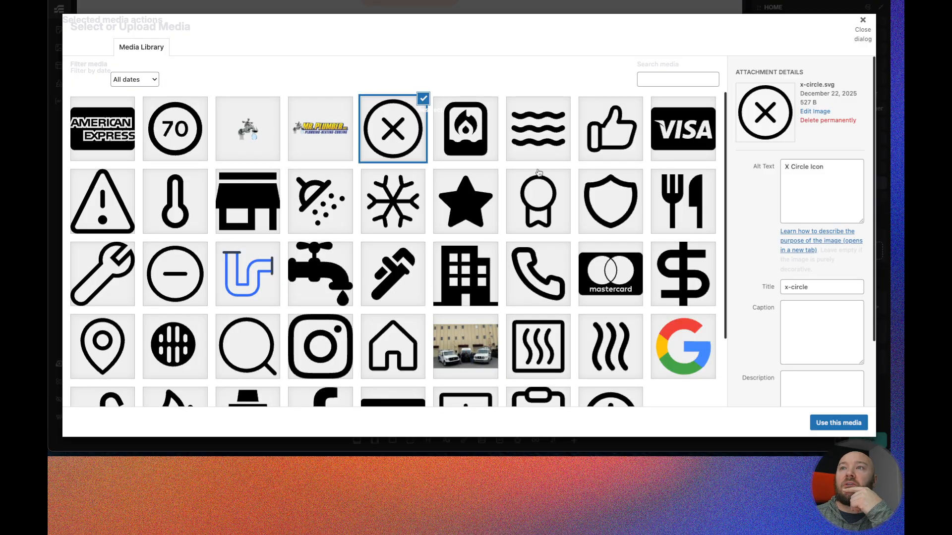
{"action": "scroll", "coordinate": [537, 173], "scroll_direction": "down", "scroll_amount": 3}
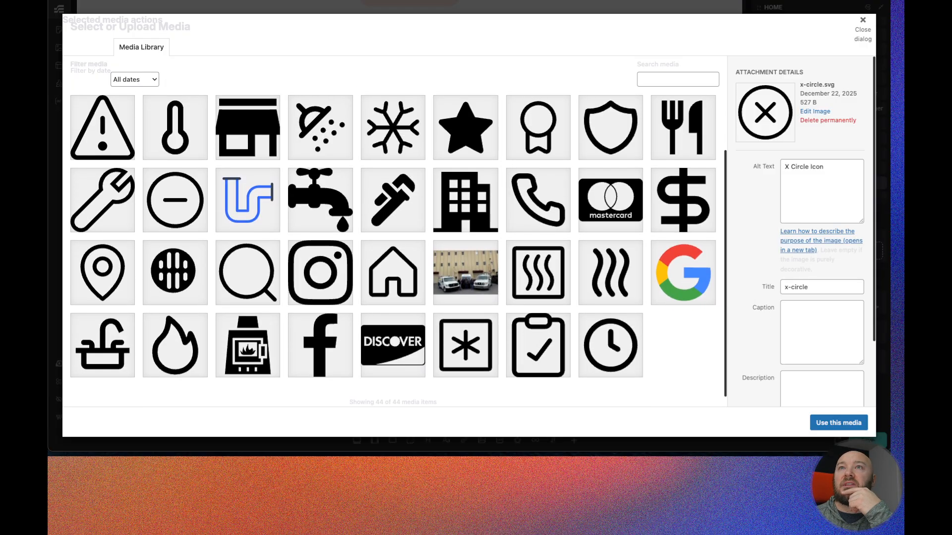
{"action": "left_click", "coordinate": [536, 351]}
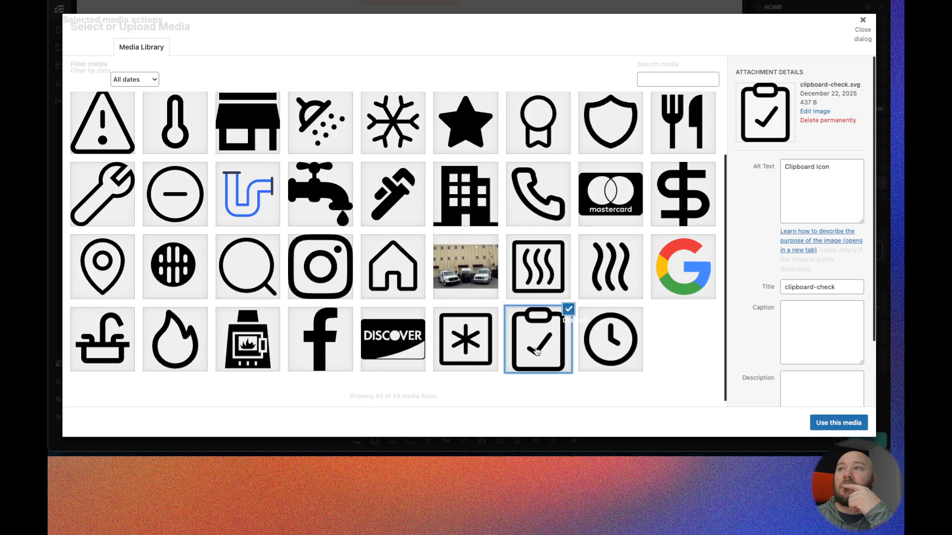
{"action": "scroll", "coordinate": [274, 332], "scroll_direction": "up", "scroll_amount": 3}
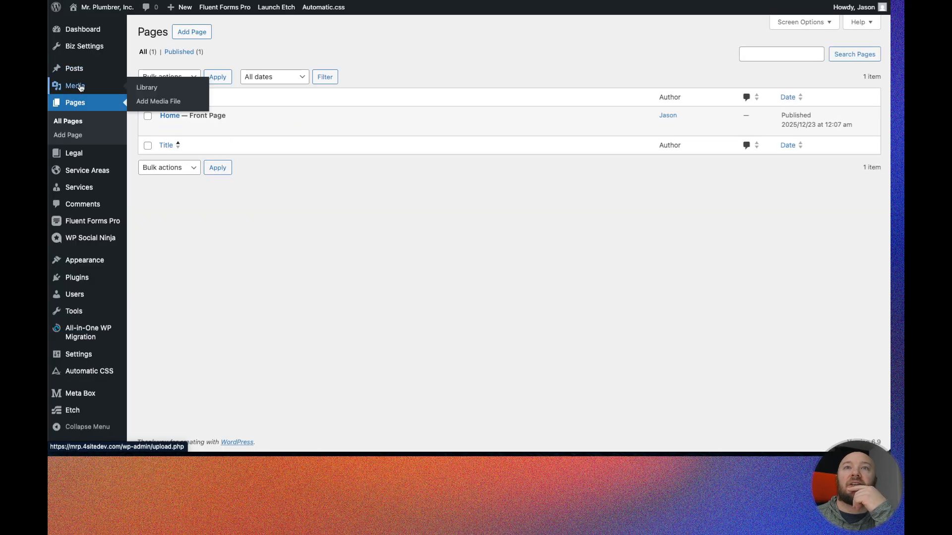
- Browse the Icons folder in the WordPress Media Library for a suitable check icon
{"action": "left_click", "coordinate": [75, 85]}
{"action": "left_click", "coordinate": [187, 153]}
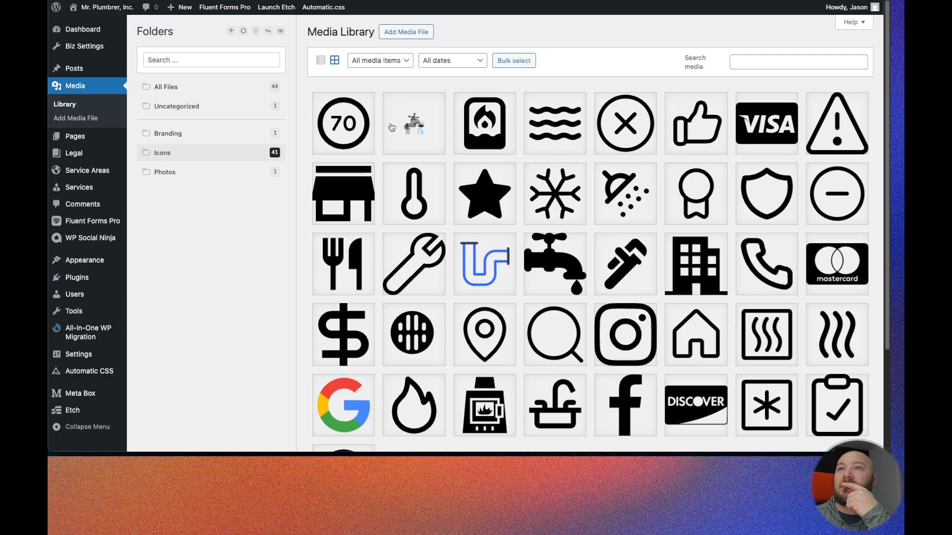
{"action": "scroll", "coordinate": [554, 134], "scroll_direction": "down", "scroll_amount": 1}
{"action": "scroll", "coordinate": [554, 134], "scroll_direction": "down", "scroll_amount": 3}
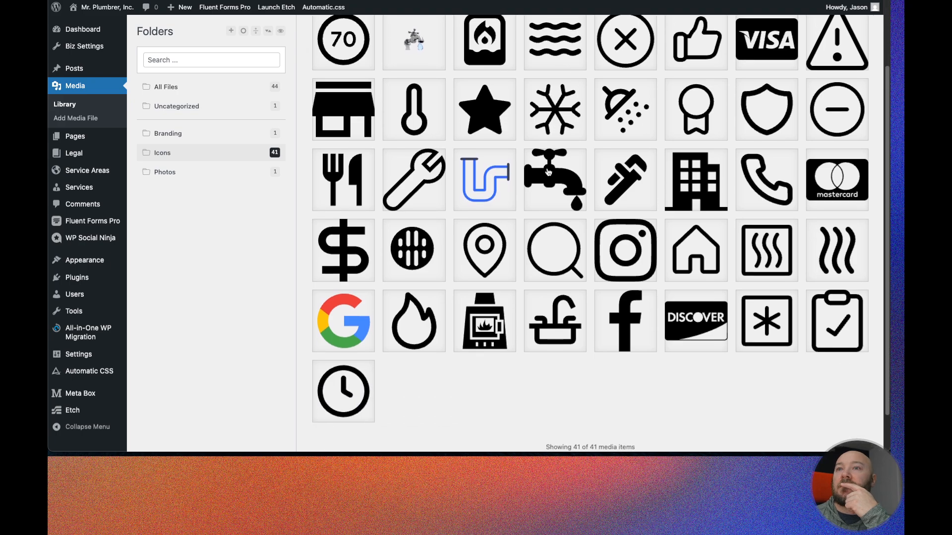
{"action": "scroll", "coordinate": [537, 168], "scroll_direction": "down", "scroll_amount": 2}
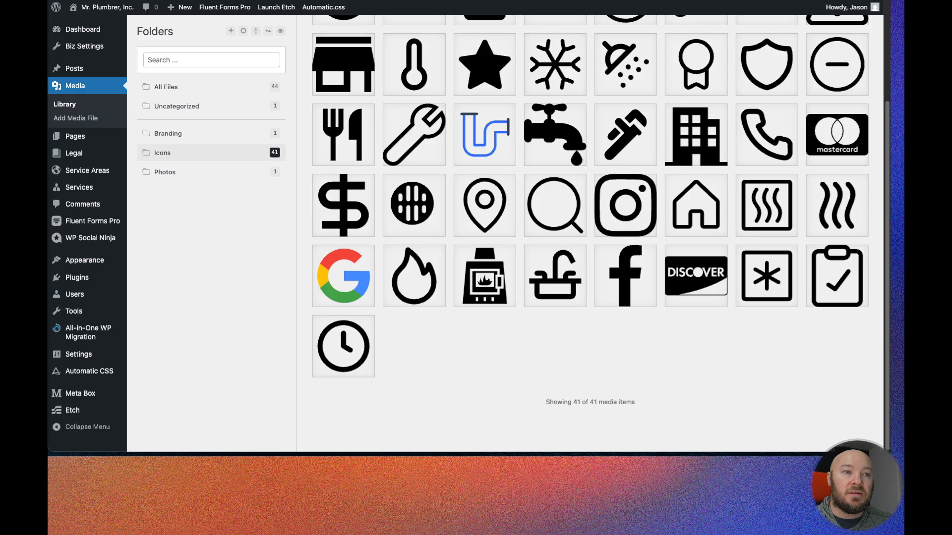
{"action": "left_click_drag", "start_coordinate": [640, 3], "coordinate": [561, 200]}
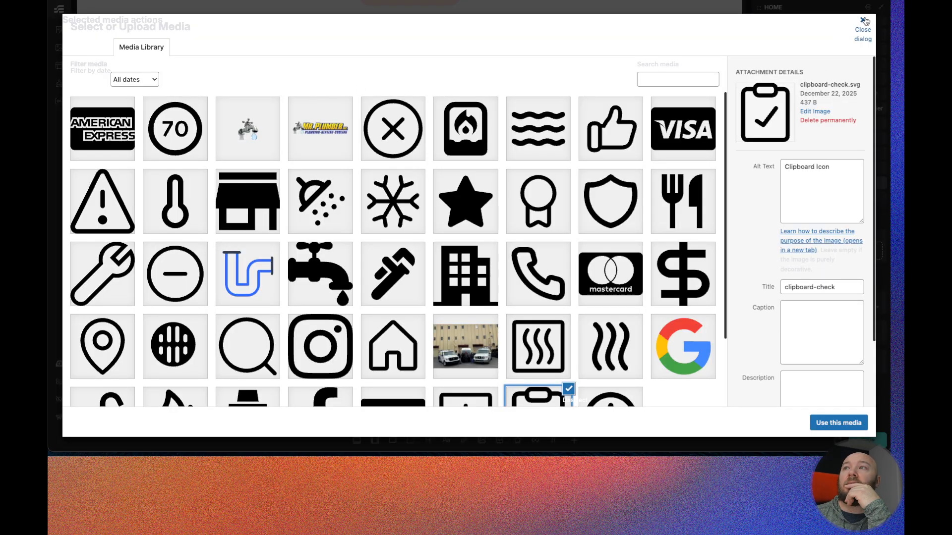
- Set the second Icon Wrapper icon to check-circle, giving it alt text Check Icon, and strip its color attributes
{"action": "left_click", "coordinate": [863, 24]}
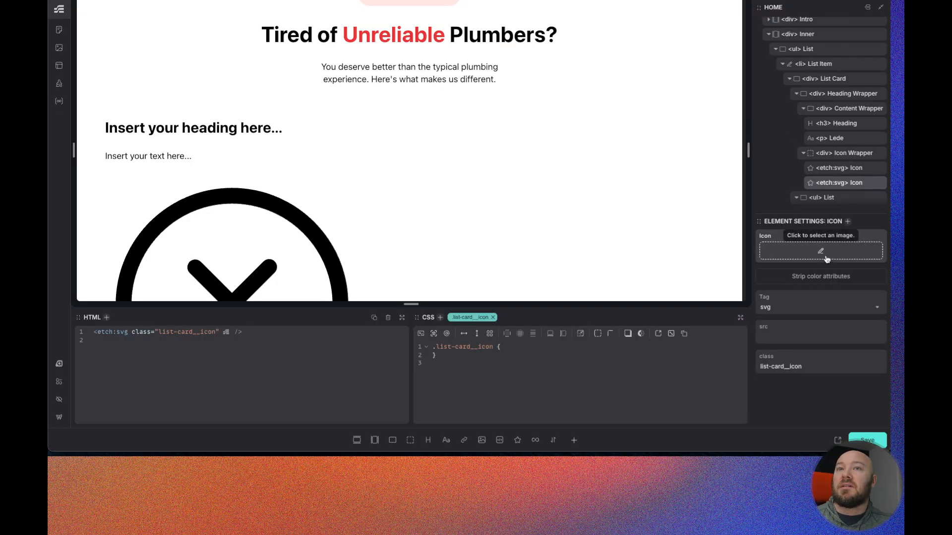
{"action": "left_click", "coordinate": [841, 171]}
{"action": "left_click", "coordinate": [838, 183]}
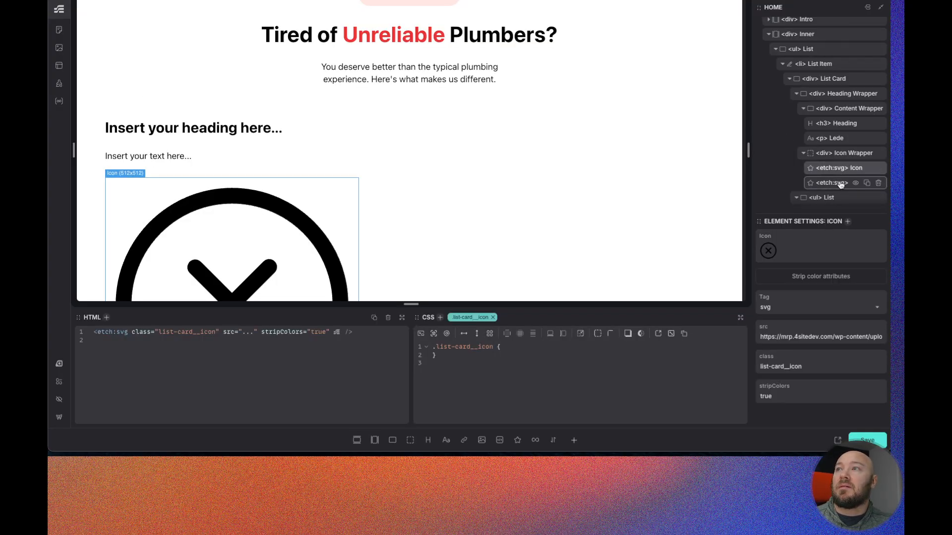
{"action": "left_click", "coordinate": [814, 252]}
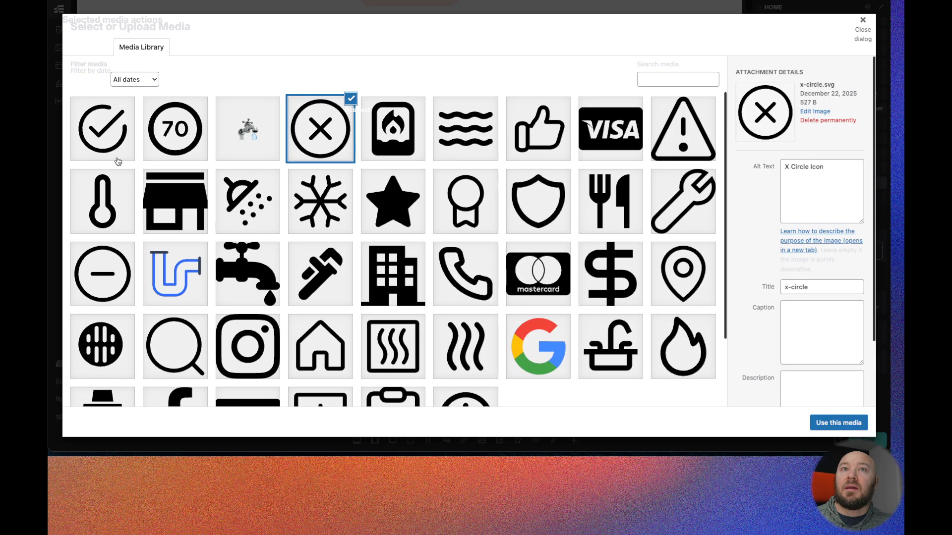
{"action": "left_click", "coordinate": [801, 184]}
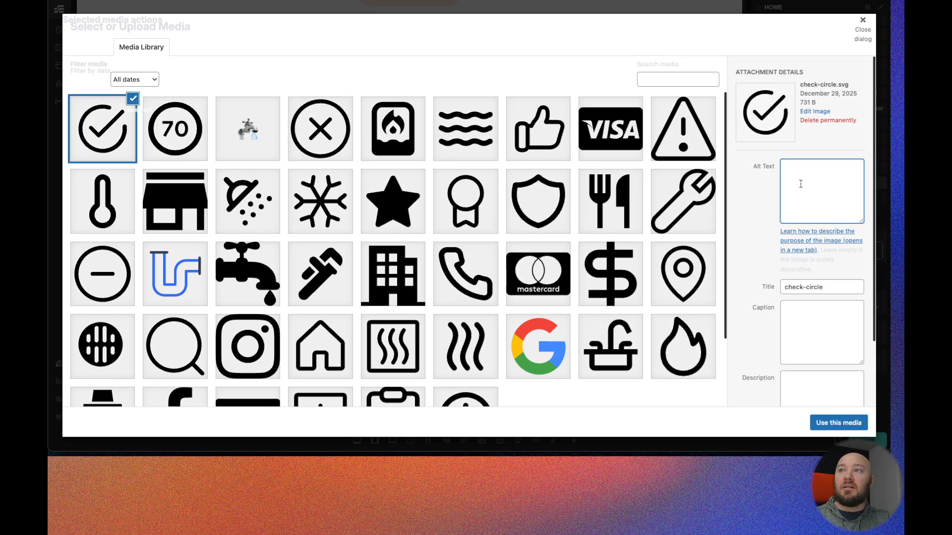
{"action": "type", "text": "Check Icon"}
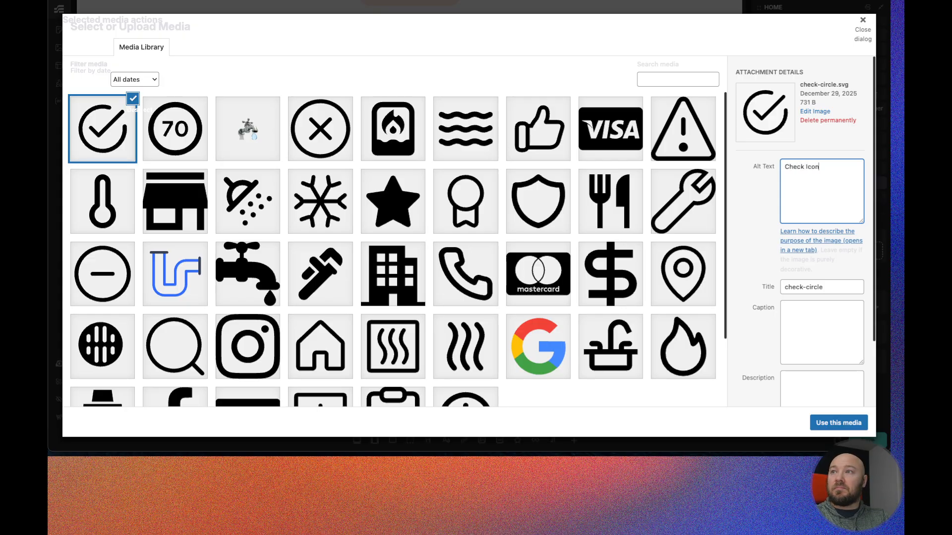
{"action": "left_click", "coordinate": [839, 423]}
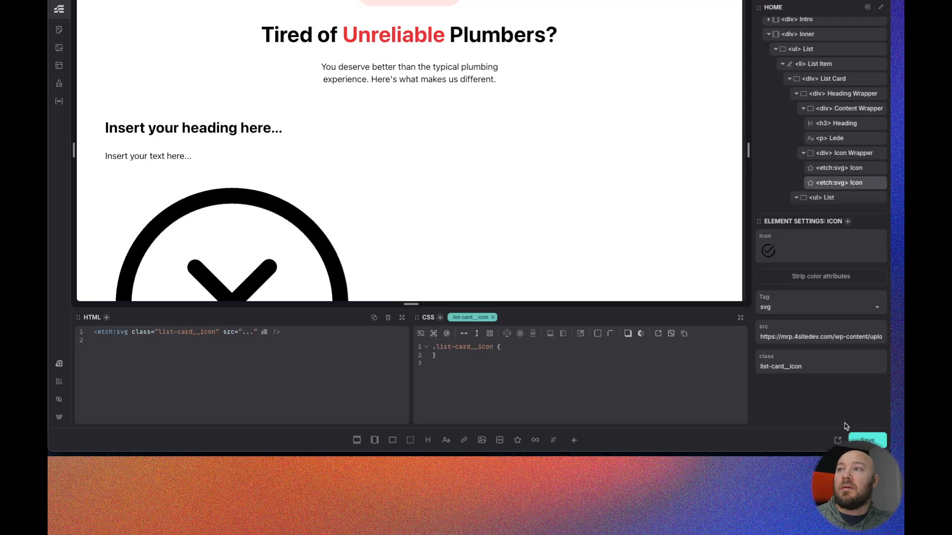
{"action": "left_click", "coordinate": [821, 276]}
- Set the List Item's first List Icon to the x-circle SVG
{"action": "scroll", "coordinate": [223, 171], "scroll_direction": "down", "scroll_amount": 4}
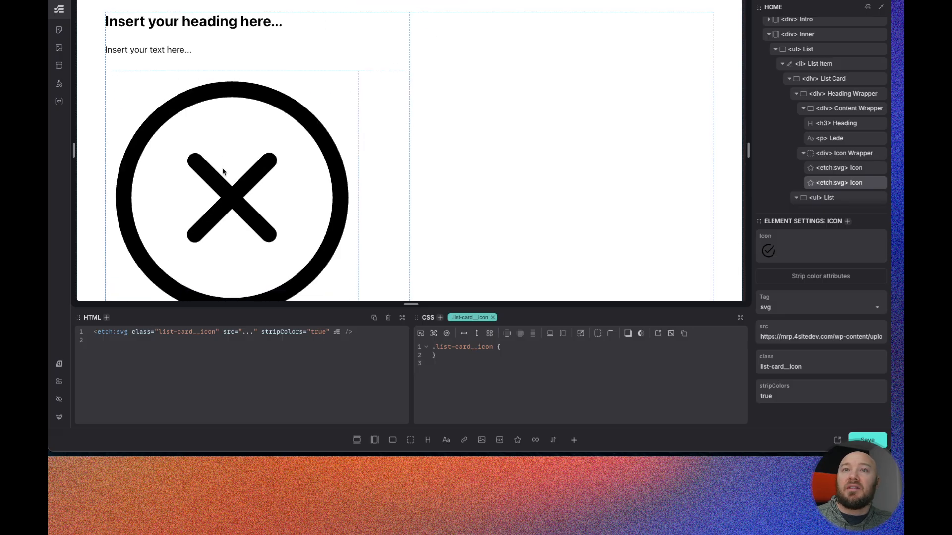
{"action": "scroll", "coordinate": [223, 172], "scroll_direction": "down", "scroll_amount": 5}
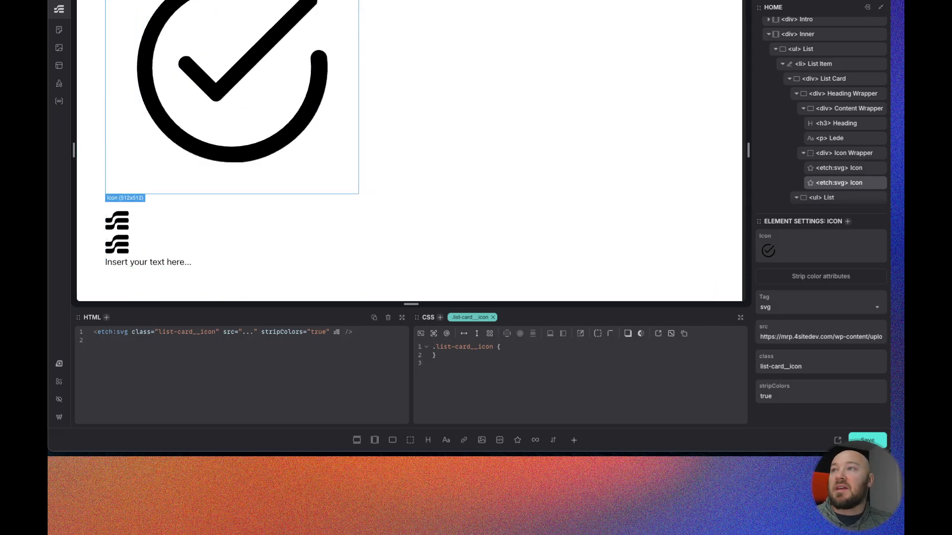
{"action": "scroll", "coordinate": [847, 157], "scroll_direction": "down", "scroll_amount": 2}
{"action": "scroll", "coordinate": [848, 157], "scroll_direction": "down", "scroll_amount": 1}
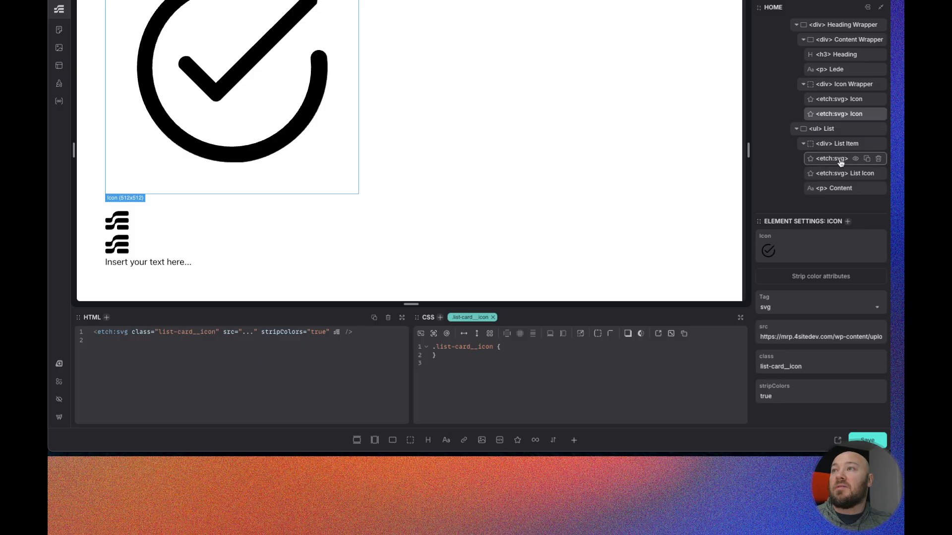
{"action": "left_click", "coordinate": [842, 161]}
{"action": "left_click", "coordinate": [821, 250]}
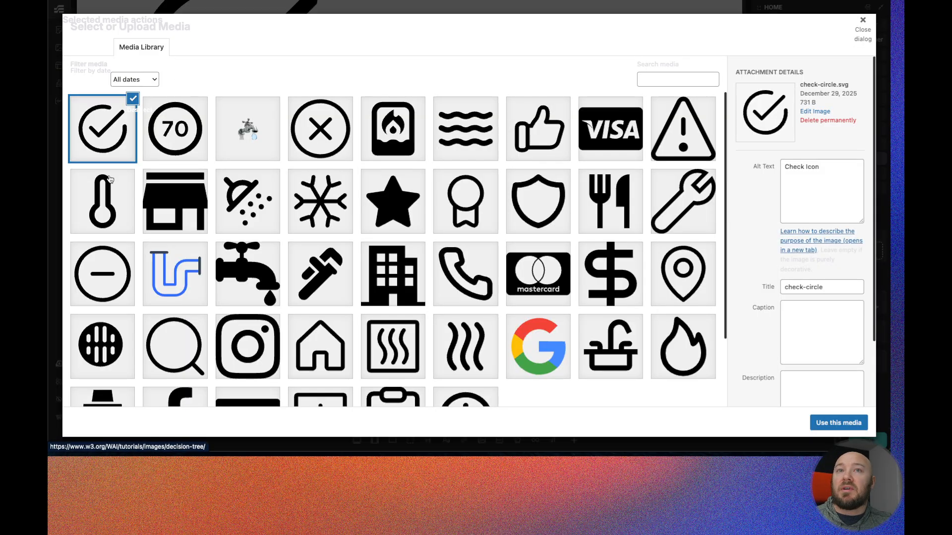
{"action": "left_click", "coordinate": [318, 124]}
{"action": "left_click", "coordinate": [857, 422]}
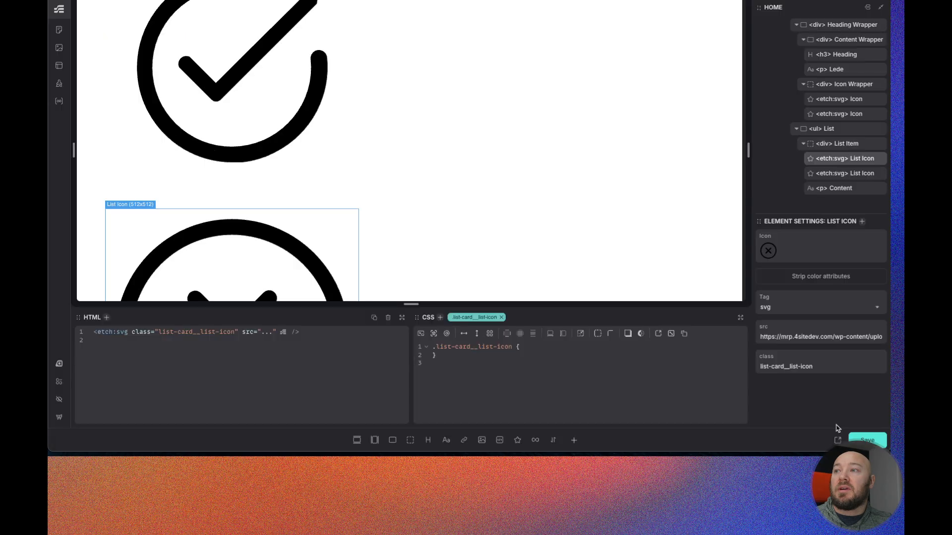
- Set the second List Icon to the check-circle SVG from the media library, and strip color attributes from the first List Icon
{"action": "left_click", "coordinate": [839, 177]}
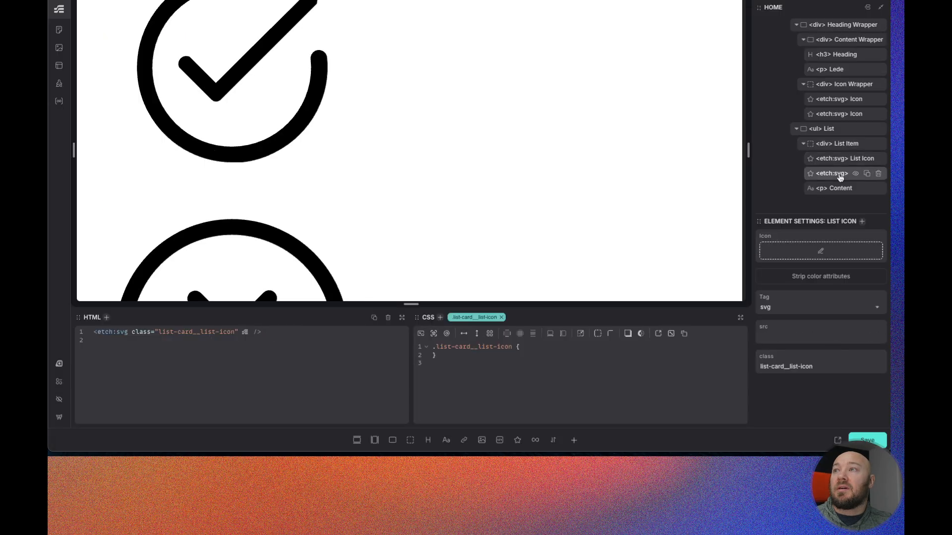
{"action": "left_click", "coordinate": [821, 251]}
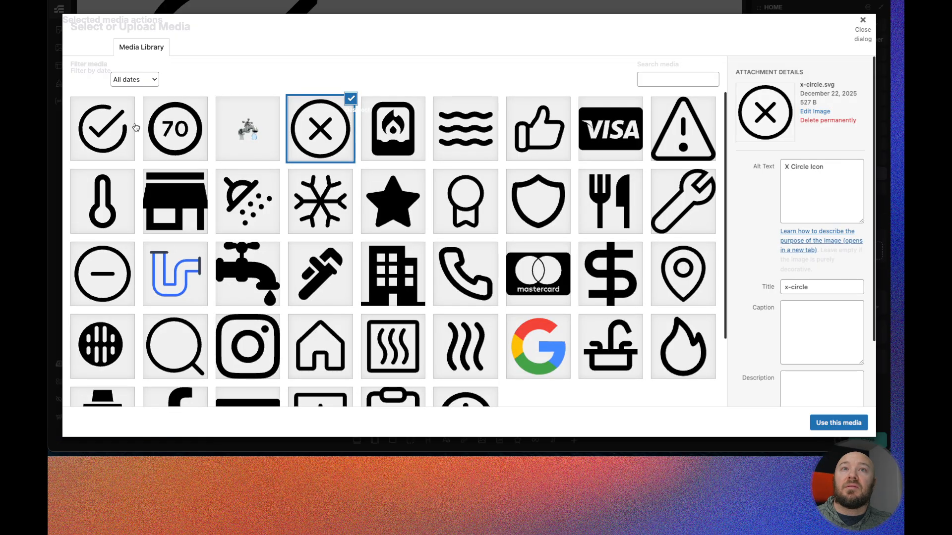
{"action": "left_click", "coordinate": [102, 128]}
{"action": "left_click", "coordinate": [838, 422]}
{"action": "scroll", "coordinate": [393, 196], "scroll_direction": "down", "scroll_amount": 3}
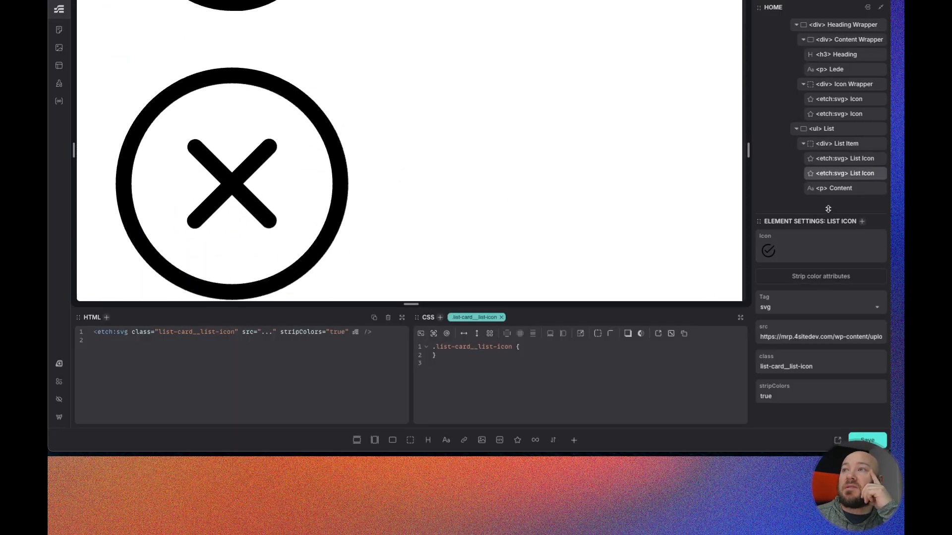
{"action": "left_click", "coordinate": [843, 160]}
{"action": "left_click", "coordinate": [820, 276]}
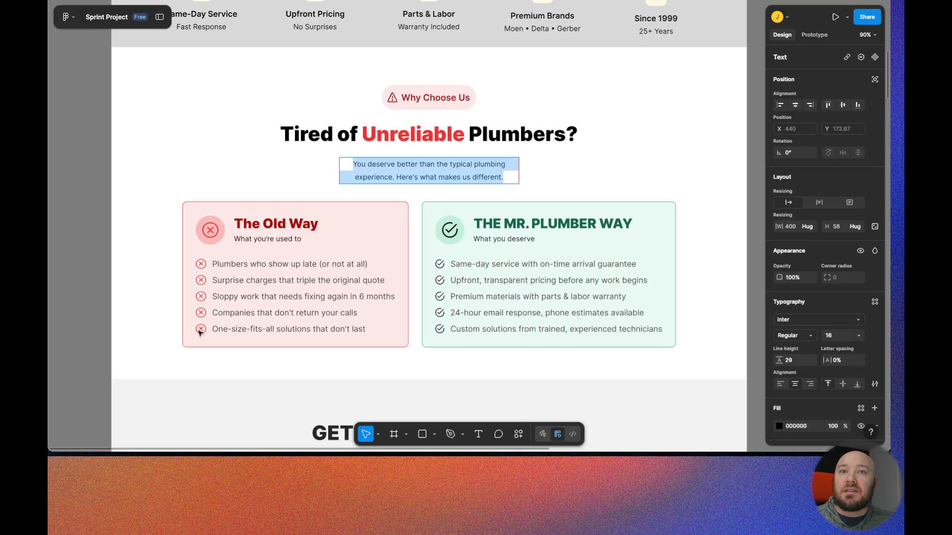
- Check the list icon size in the Figma design and set the list icon class's inline-size to to-rem(20px)
{"action": "left_click", "coordinate": [201, 330]}
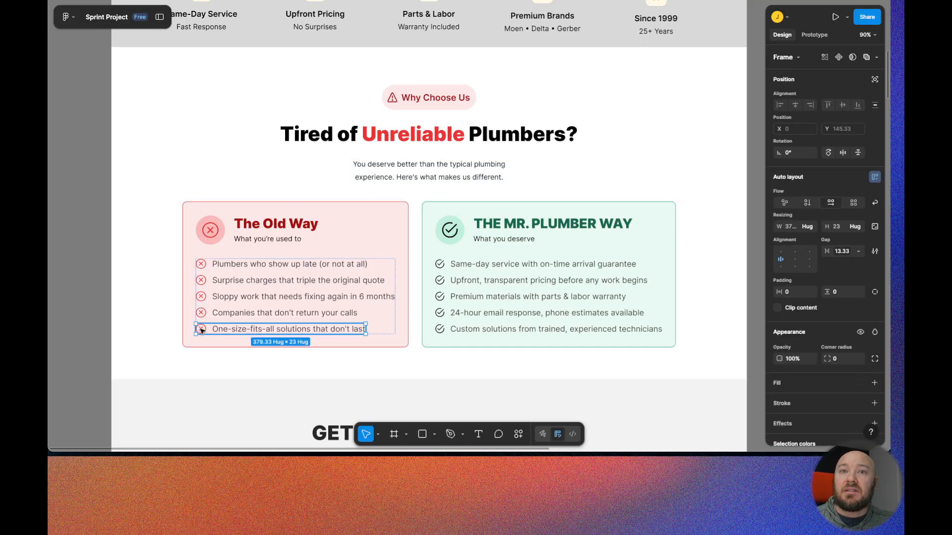
{"action": "left_click", "coordinate": [201, 329]}
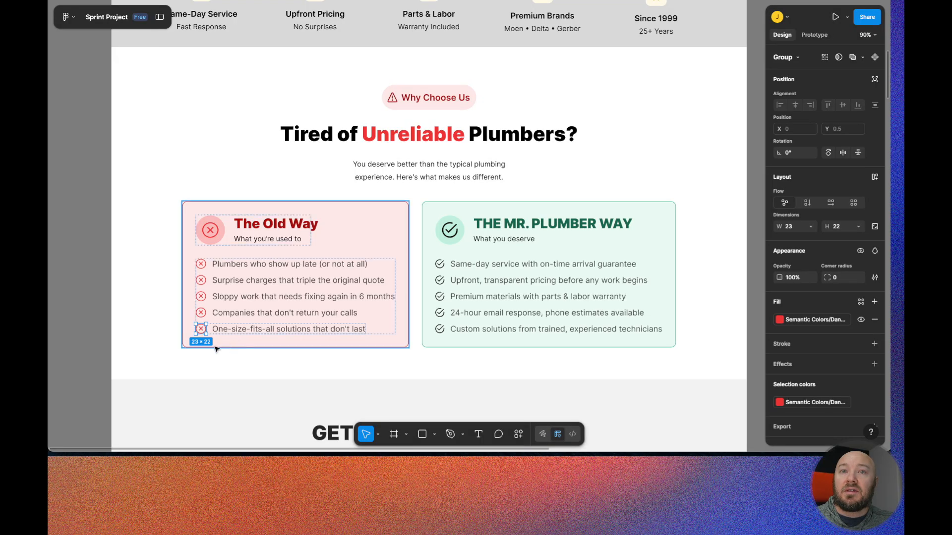
{"action": "left_click", "coordinate": [441, 330]}
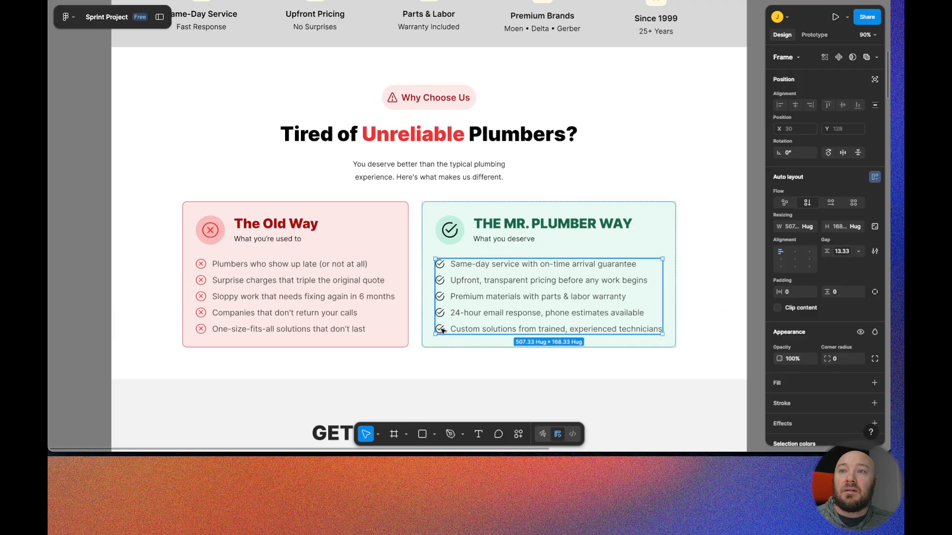
{"action": "left_click", "coordinate": [442, 330]}
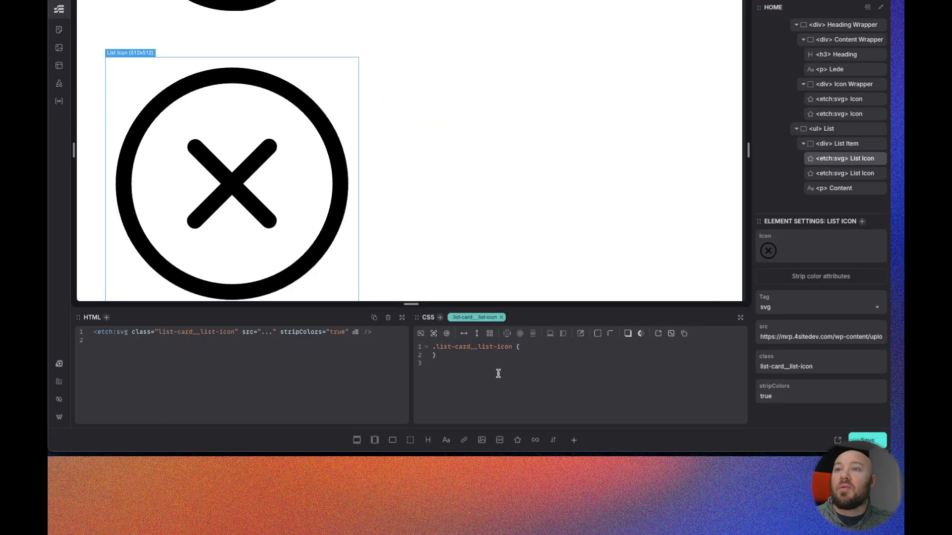
{"action": "type", "text": "inl"}
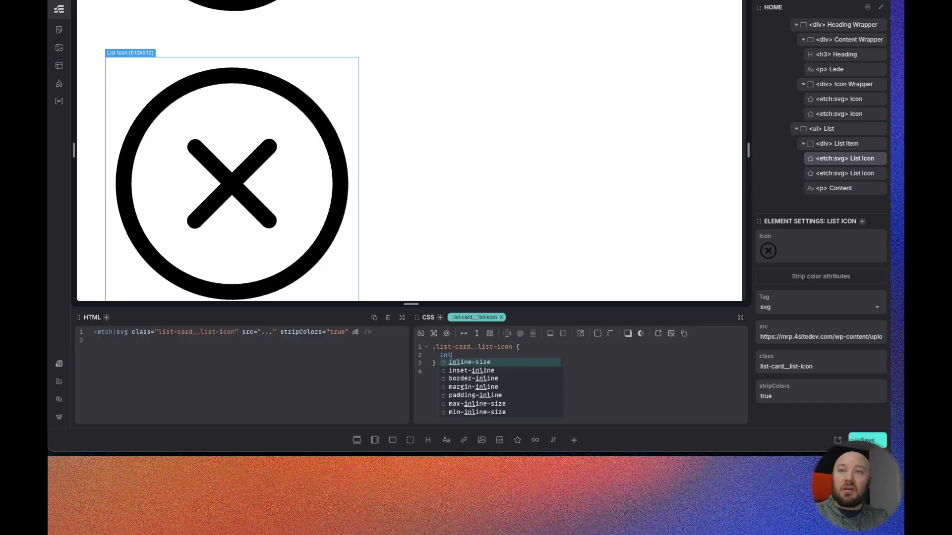
{"action": "key", "text": "Return"}
{"action": "type", "text": "to"}
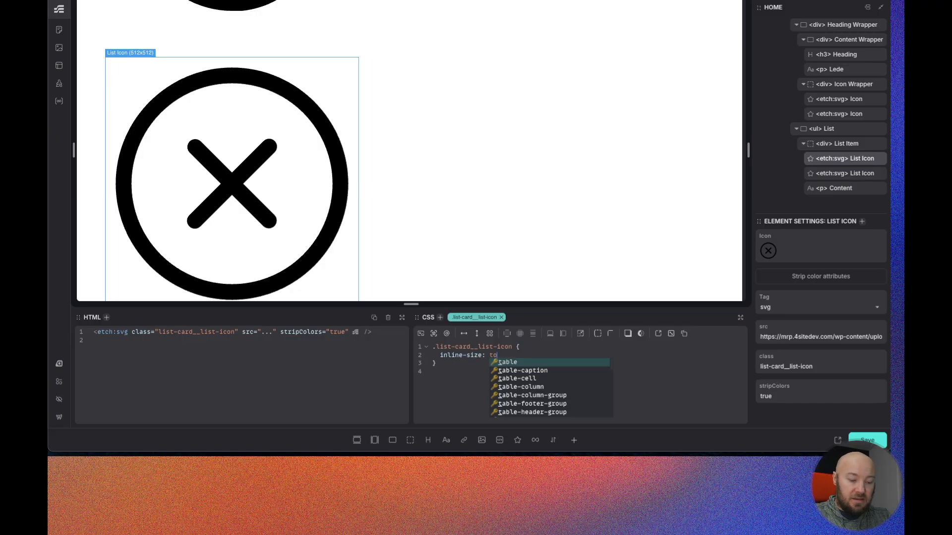
{"action": "type", "text": "-rem()"}
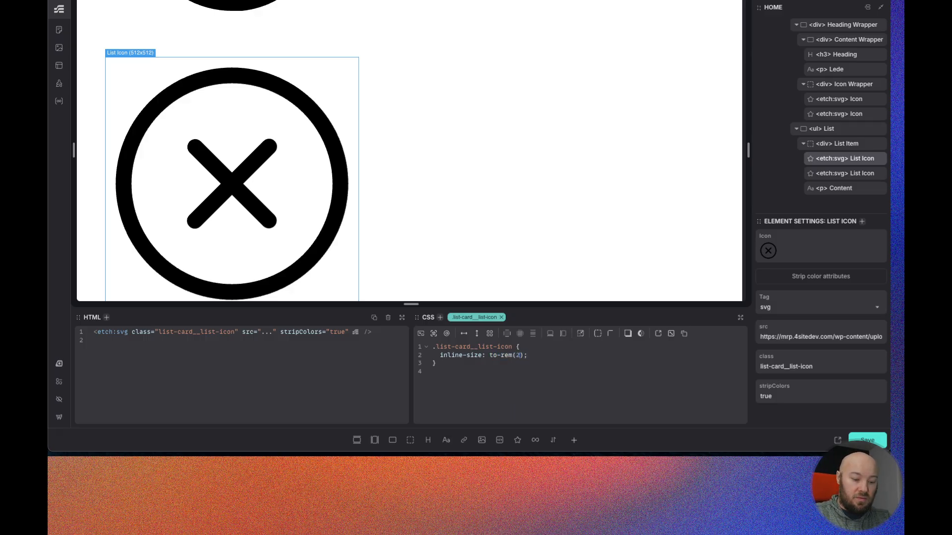
{"action": "type", "text": "20"}
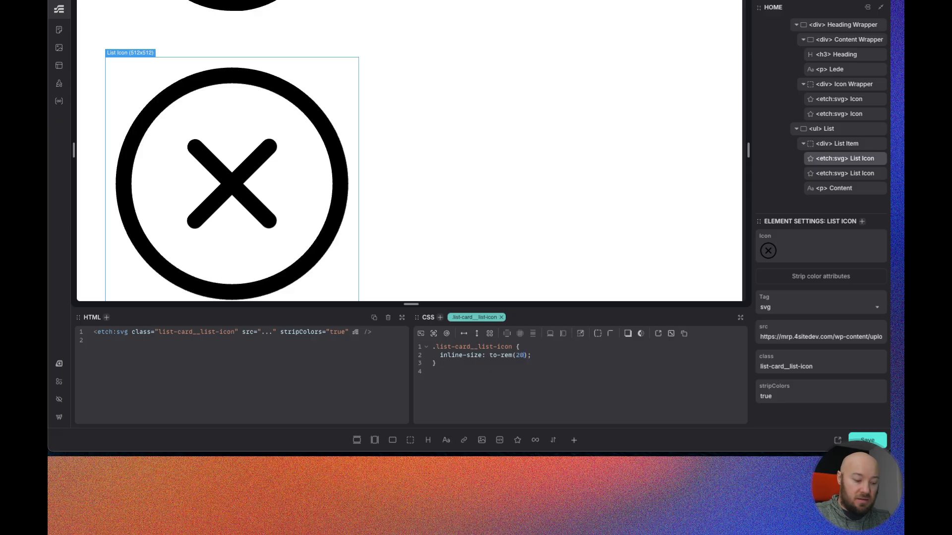
{"action": "type", "text": "px"}
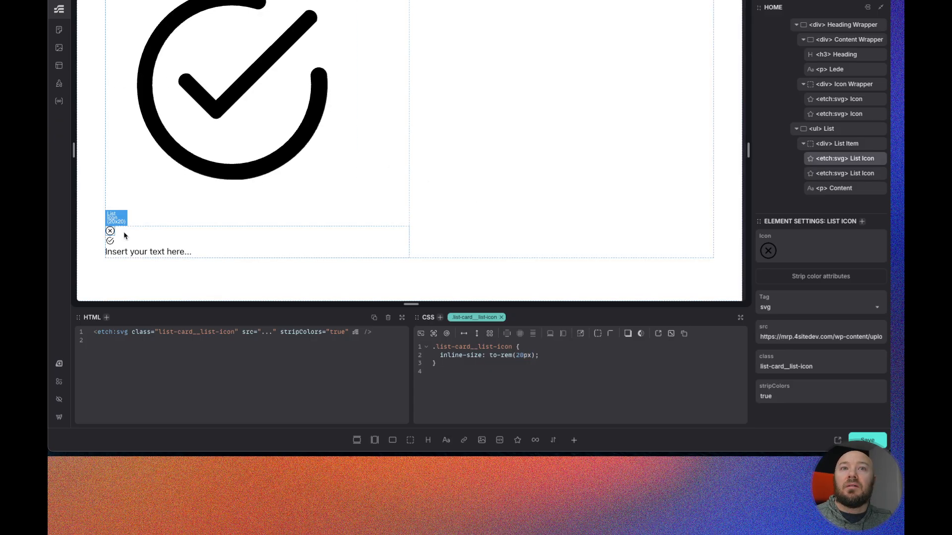
- Select the Icon Wrapper's first Icon and, after checking its Figma size, set list-card__icon inline-size to to-rem(35px)
{"action": "scroll", "coordinate": [121, 232], "scroll_direction": "up", "scroll_amount": 1}
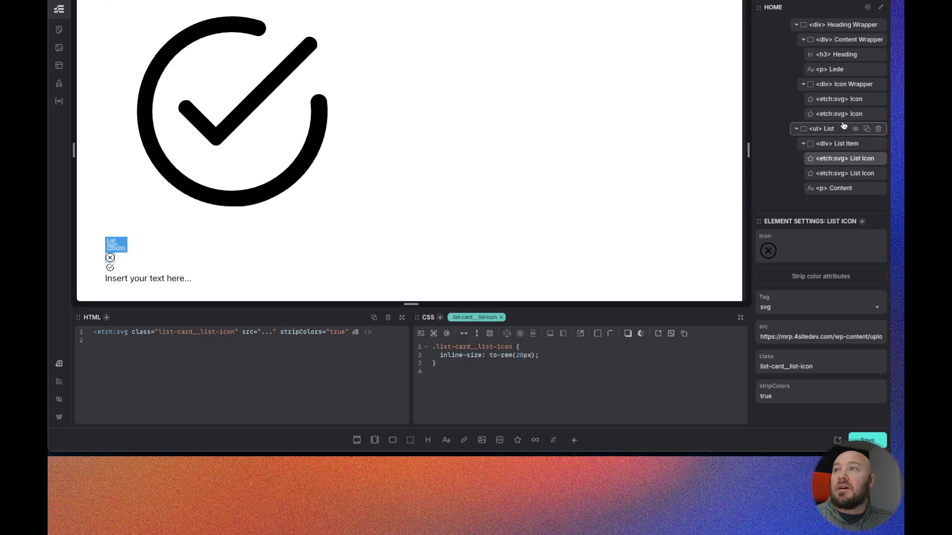
{"action": "left_click", "coordinate": [841, 100]}
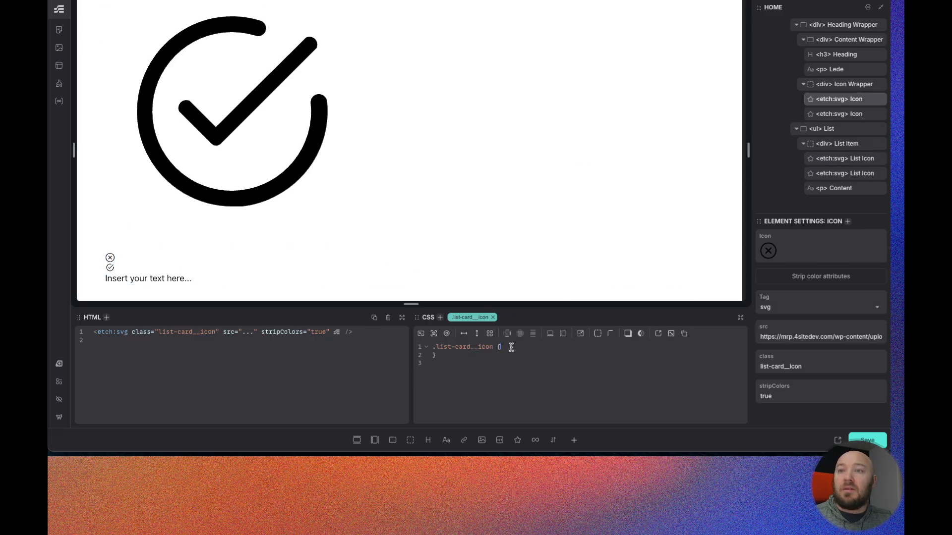
{"action": "type", "text": "inline-size: "}
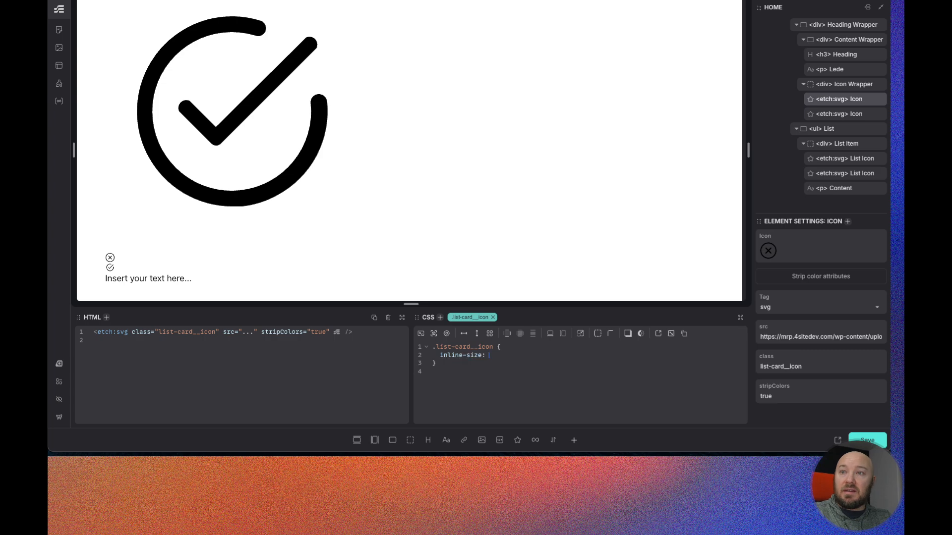
{"action": "type", "text": "to"}
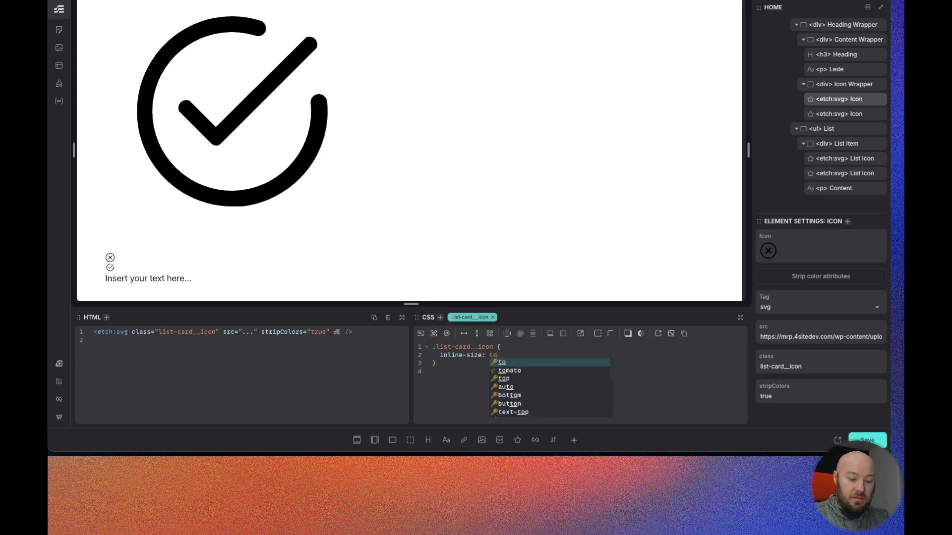
{"action": "type", "text": "-rem();"}
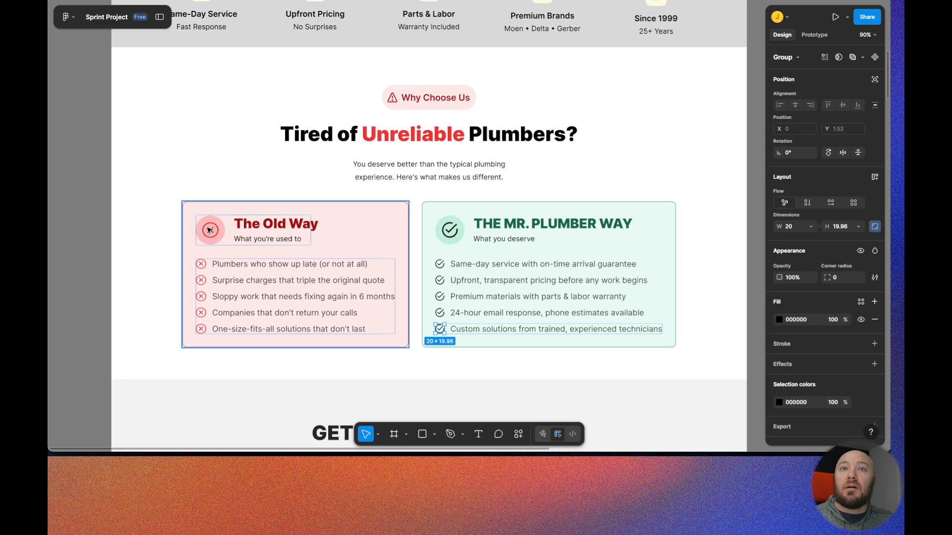
{"action": "triple_click", "coordinate": [209, 230]}
{"action": "double_click", "coordinate": [209, 230]}
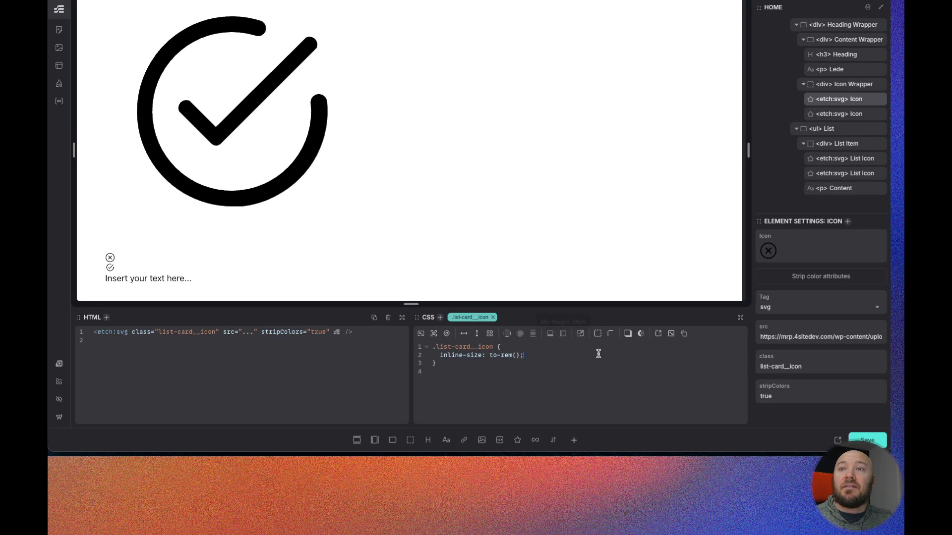
{"action": "left_click", "coordinate": [516, 355]}
{"action": "type", "text": "35"}
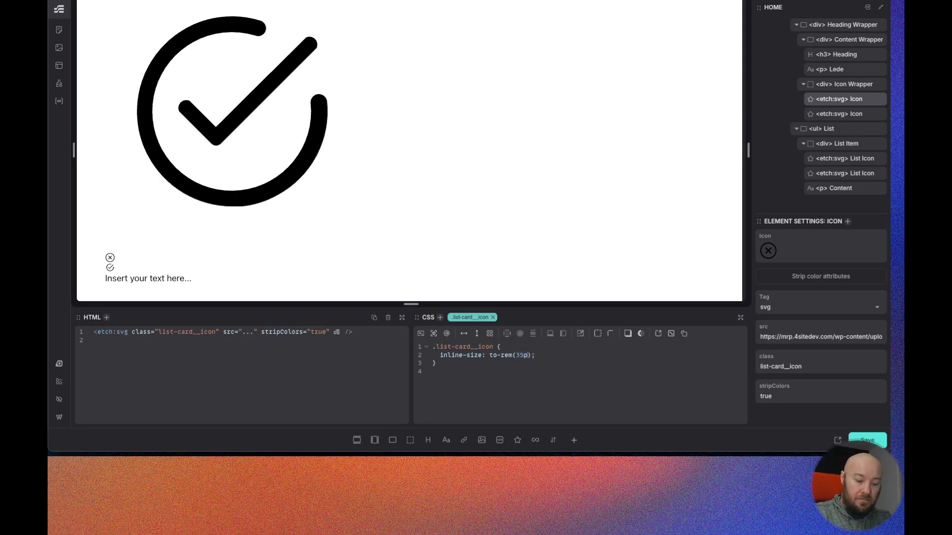
{"action": "type", "text": "px"}
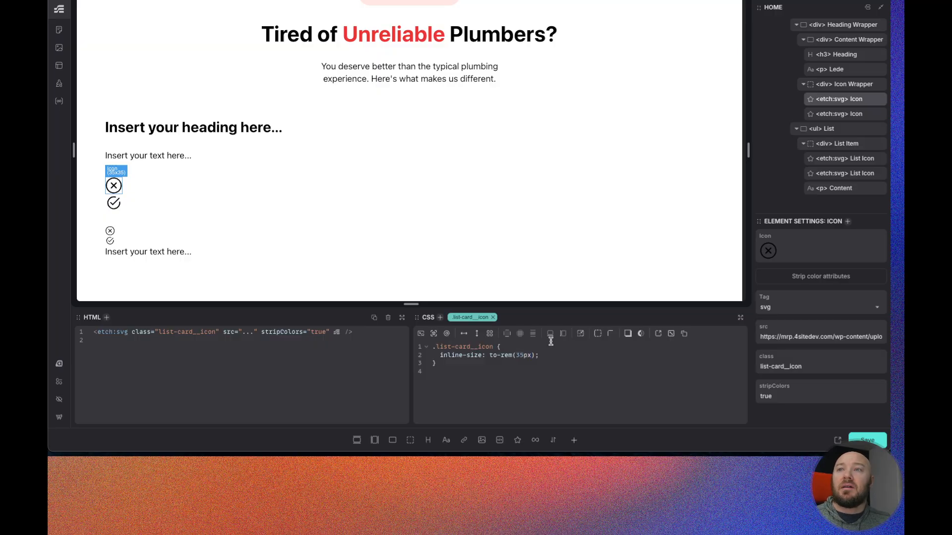
- Select the Icon Wrapper and set its list-card__icon-wrapper inline-size to to-rem(65px)
{"action": "left_click", "coordinate": [840, 89]}
{"action": "left_click", "coordinate": [549, 346]}
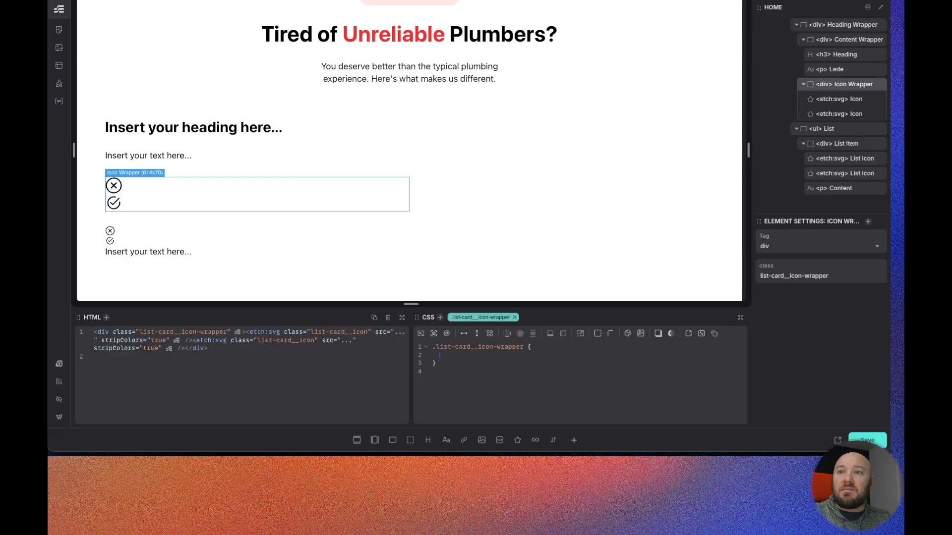
{"action": "type", "text": "inl"}
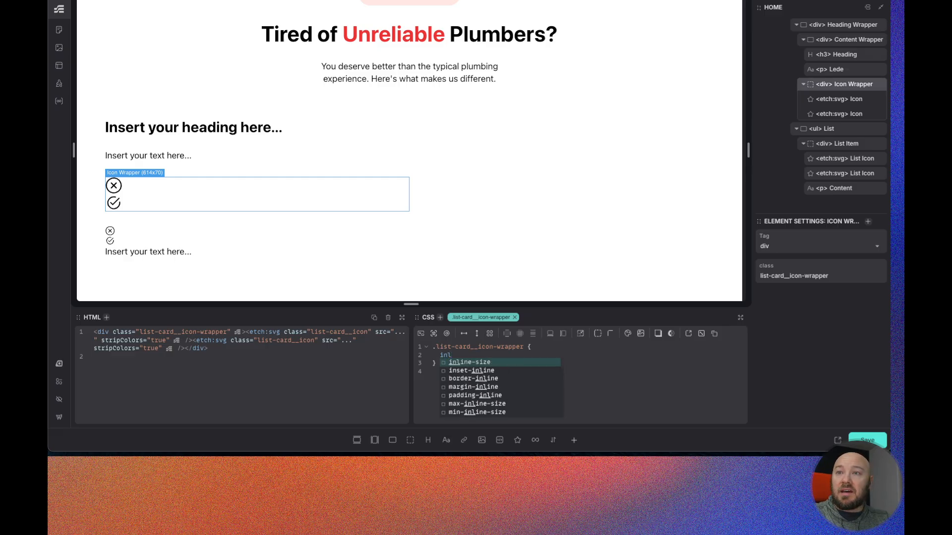
{"action": "key", "text": "Return"}
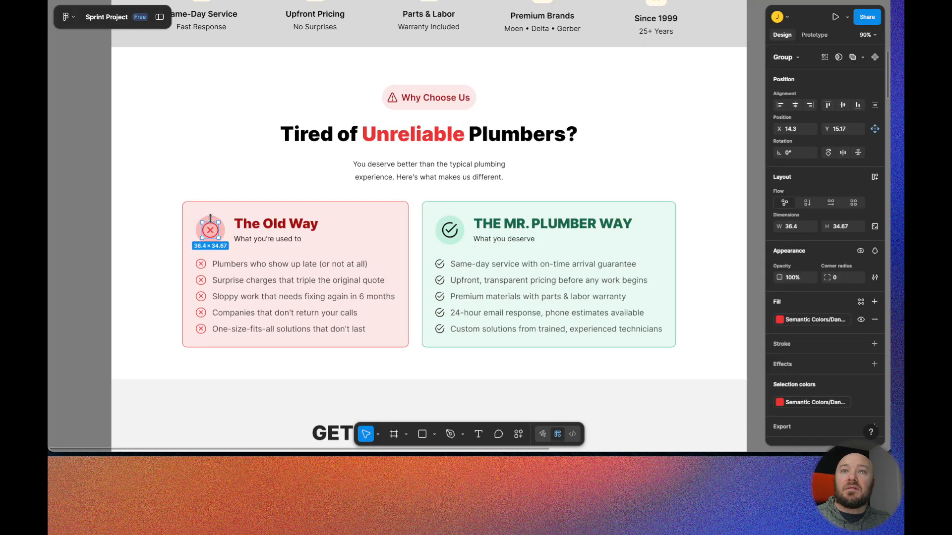
{"action": "key", "text": "shift+Return"}
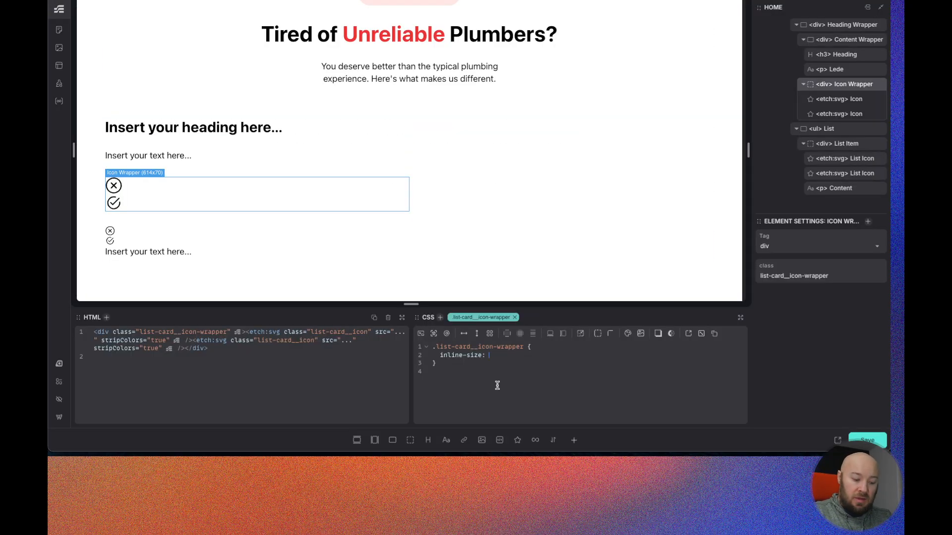
{"action": "type", "text": "to"}
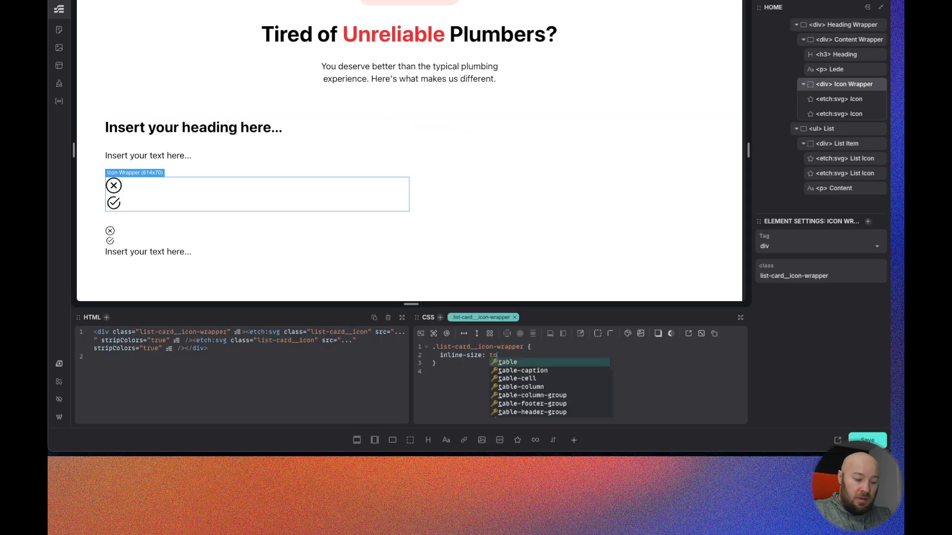
{"action": "type", "text": "-rem()"}
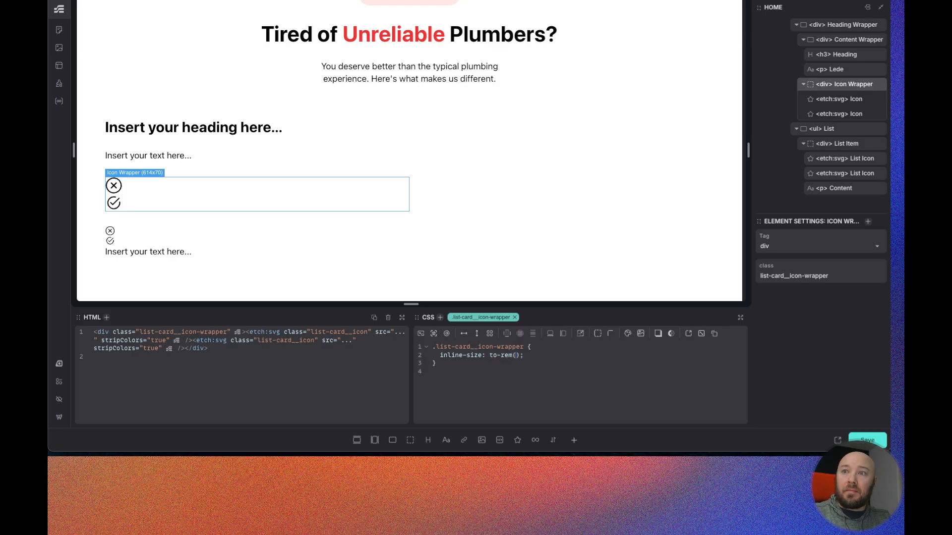
{"action": "type", "text": "65-"}
{"action": "key", "text": "BackSpace"}
{"action": "type", "text": "px"}
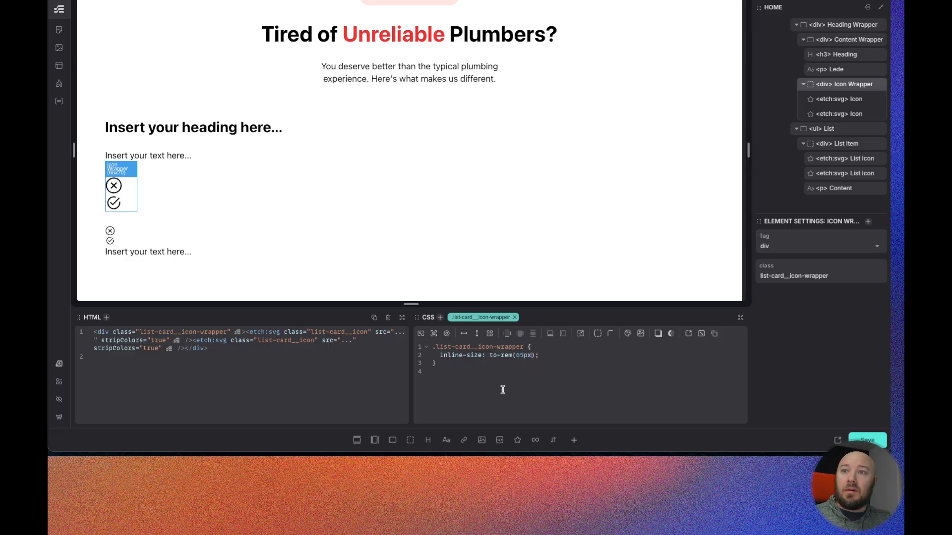
- Duplicate the inline-size declaration and change the copy to block-size: to-rem(65px)
{"action": "left_click", "coordinate": [549, 356]}
{"action": "key", "text": "Return"}
{"action": "type", "text": "inline-size: to-rem(65px);"}
{"action": "double_click", "coordinate": [452, 362]}
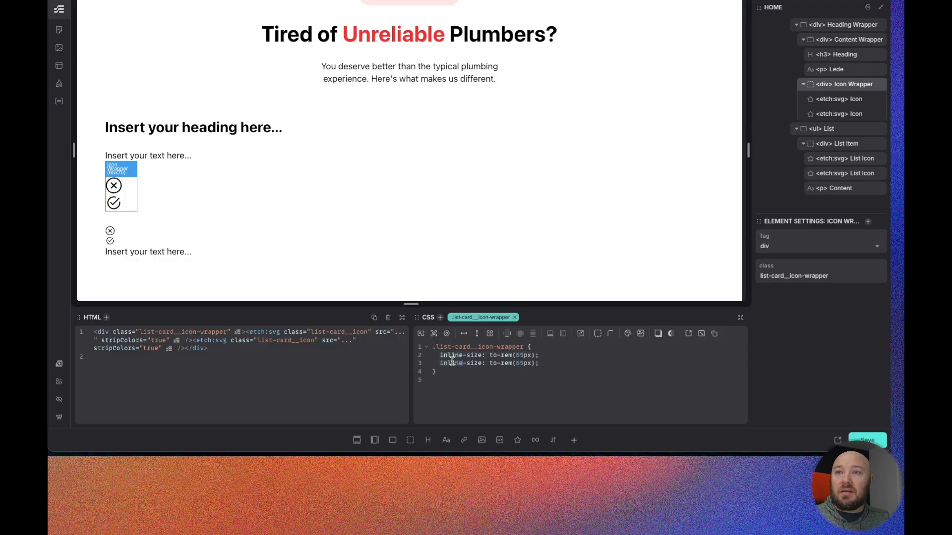
{"action": "type", "text": "block-size:"}
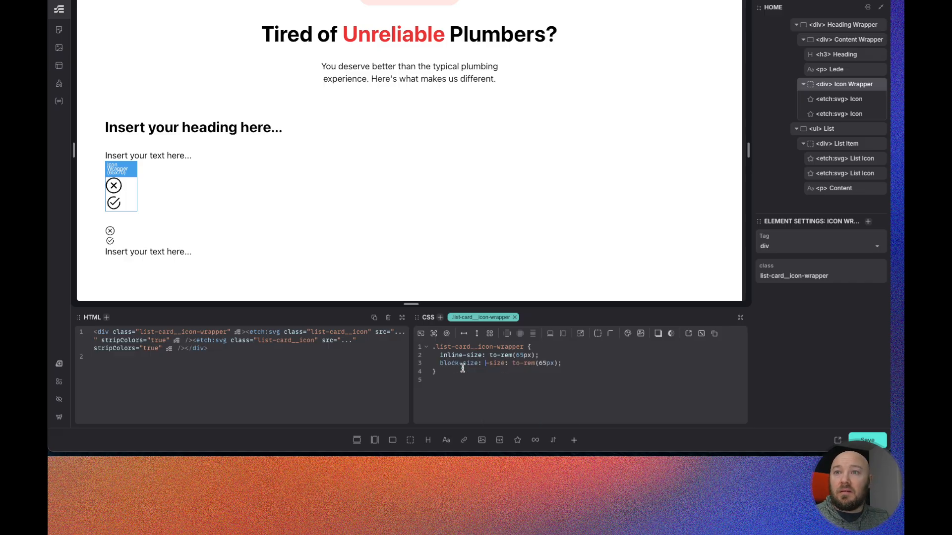
{"action": "key", "text": "Return"}
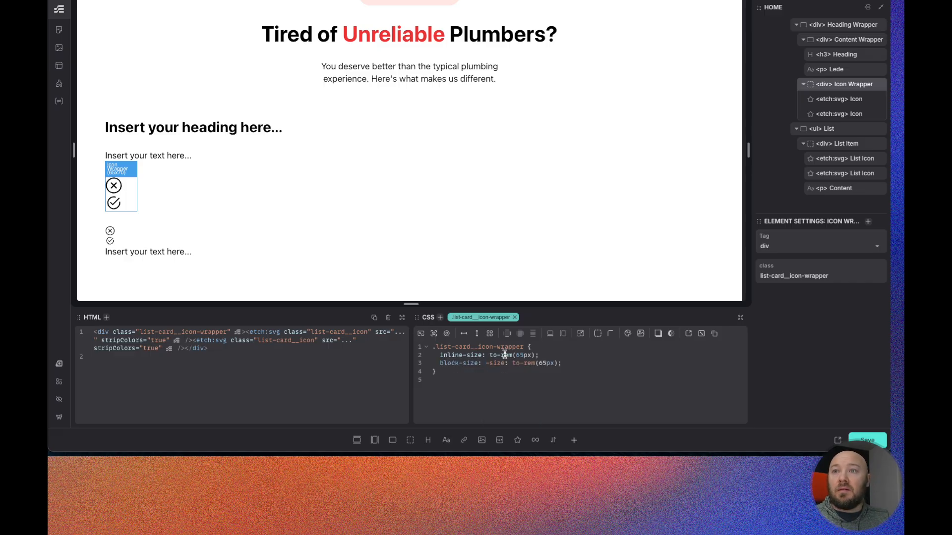
- Make the Icon Wrapper a flex row with justify-content and align-items both set to center
{"action": "left_click", "coordinate": [466, 335]}
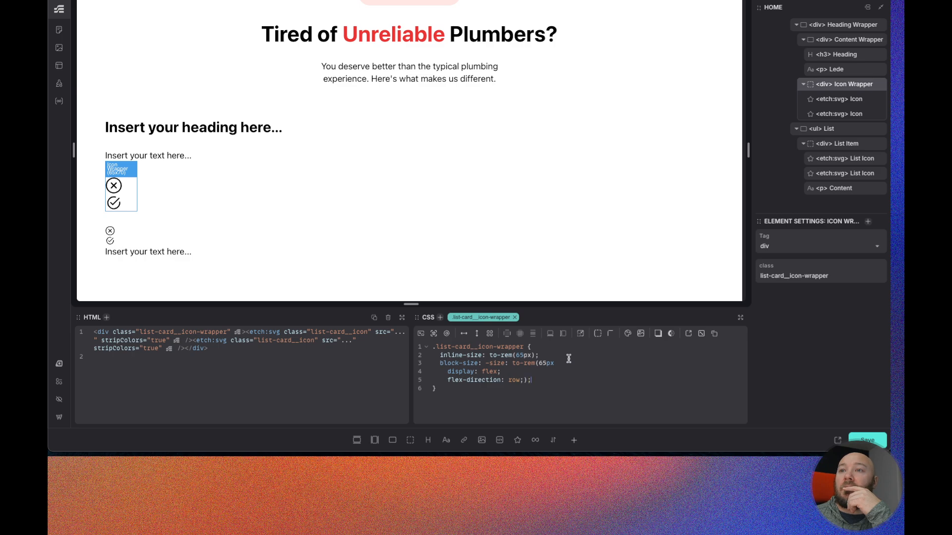
{"action": "left_click_drag", "start_coordinate": [533, 381], "coordinate": [526, 381]}
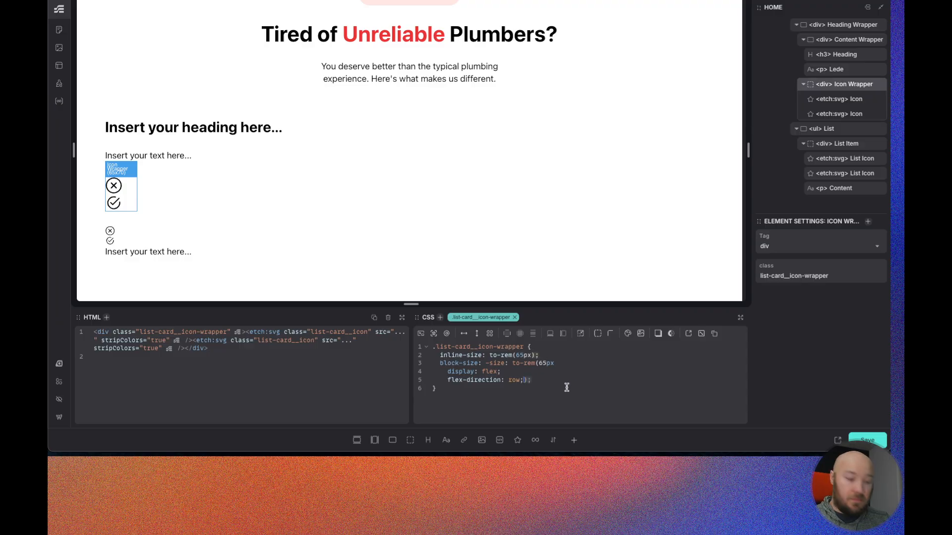
{"action": "key", "text": "super+x"}
{"action": "key", "text": "super+v"}
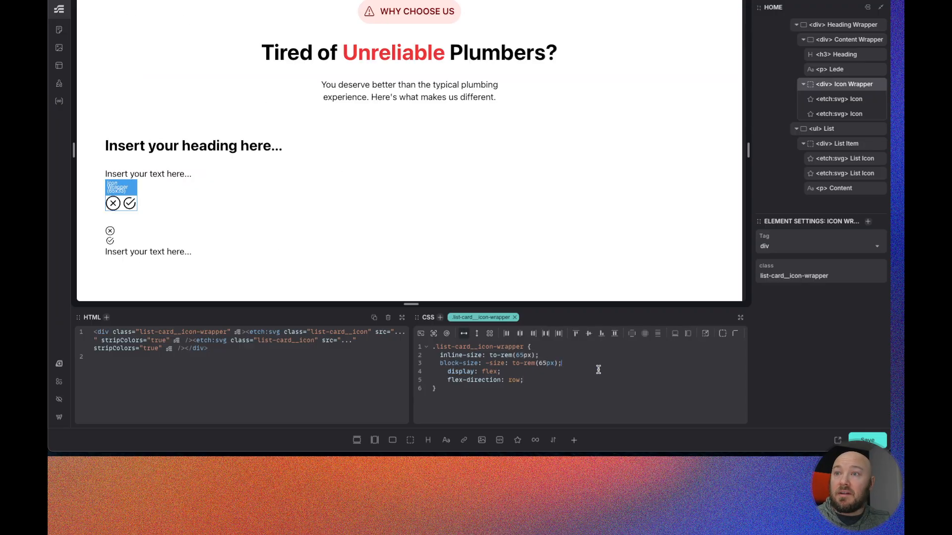
{"action": "left_click", "coordinate": [520, 333]}
{"action": "left_click", "coordinate": [587, 333]}
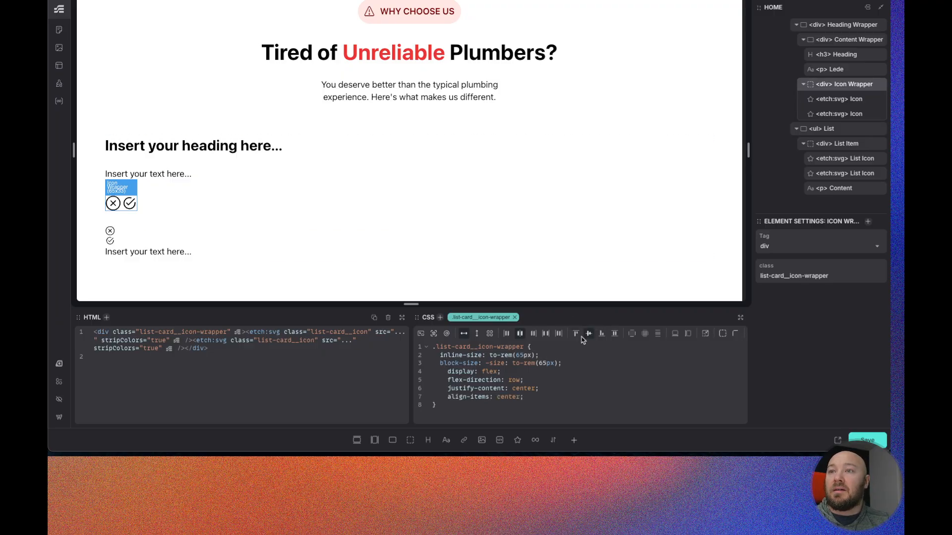
- Remove the leftover text so the Icon Wrapper's declaration reads block-size: to-rem(65px)
{"action": "left_click", "coordinate": [489, 364]}
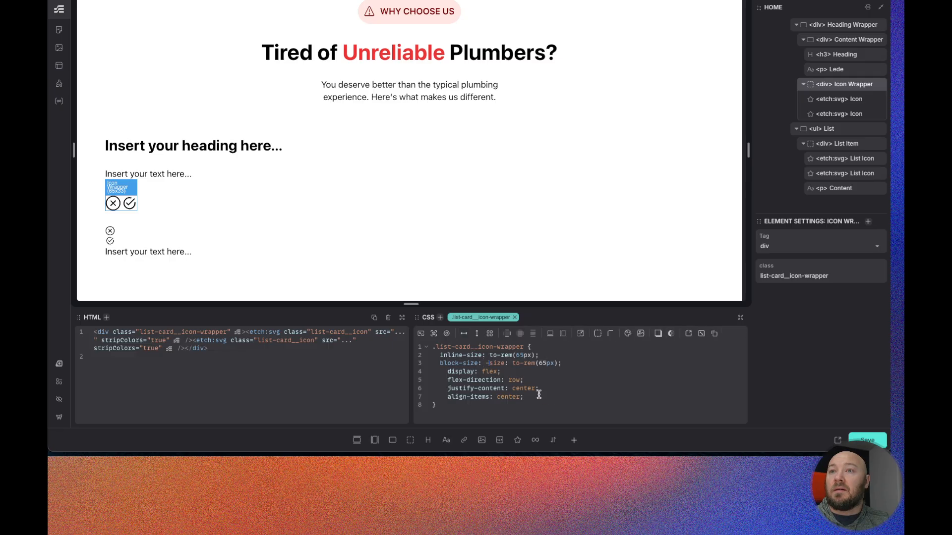
{"action": "key", "text": "Delete"}
{"action": "key", "text": "Delete"}
{"action": "key", "text": "Delete"}
{"action": "key", "text": "Delete"}
{"action": "key", "text": "Delete"}
{"action": "key", "text": "Delete"}
{"action": "key", "text": "Delete"}
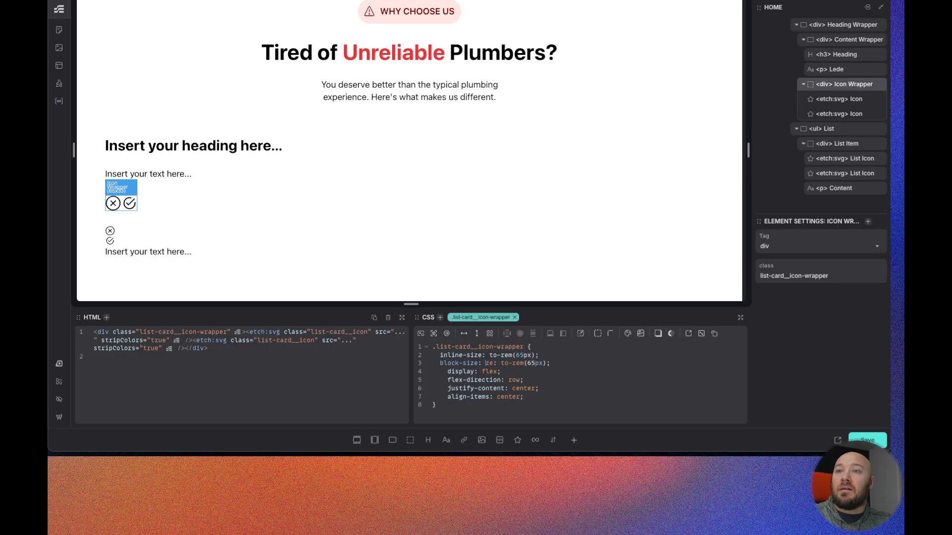
{"action": "key", "text": "Delete"}
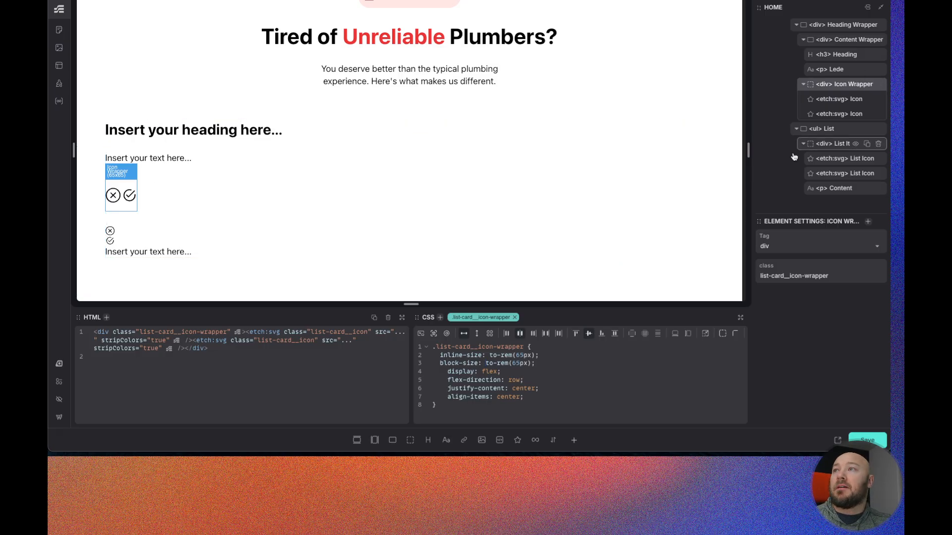
- Select the List Item and make it a flex row with a gap of 1ch
{"action": "scroll", "coordinate": [820, 123], "scroll_direction": "up", "scroll_amount": 1}
{"action": "scroll", "coordinate": [842, 110], "scroll_direction": "down", "scroll_amount": 1}
{"action": "left_click", "coordinate": [837, 146]}
{"action": "left_click", "coordinate": [534, 345]}
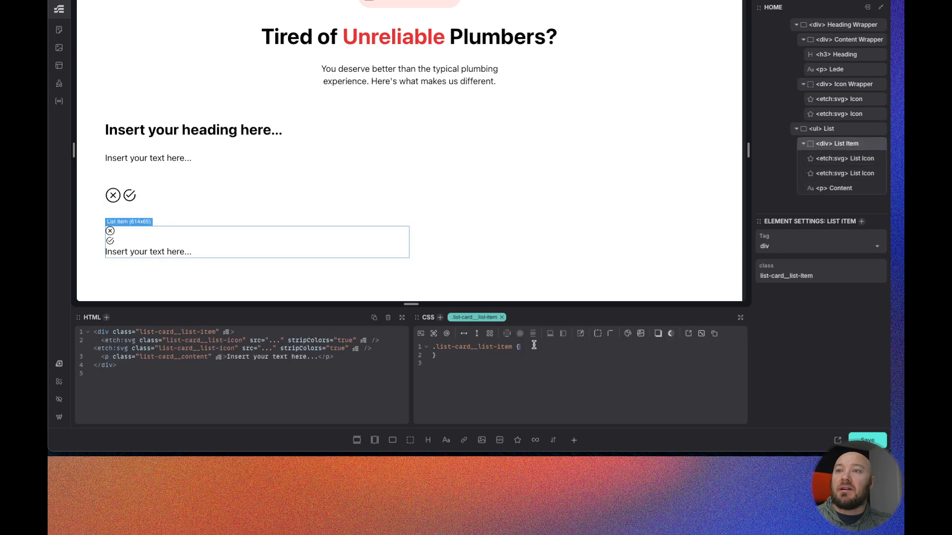
{"action": "left_click", "coordinate": [464, 334]}
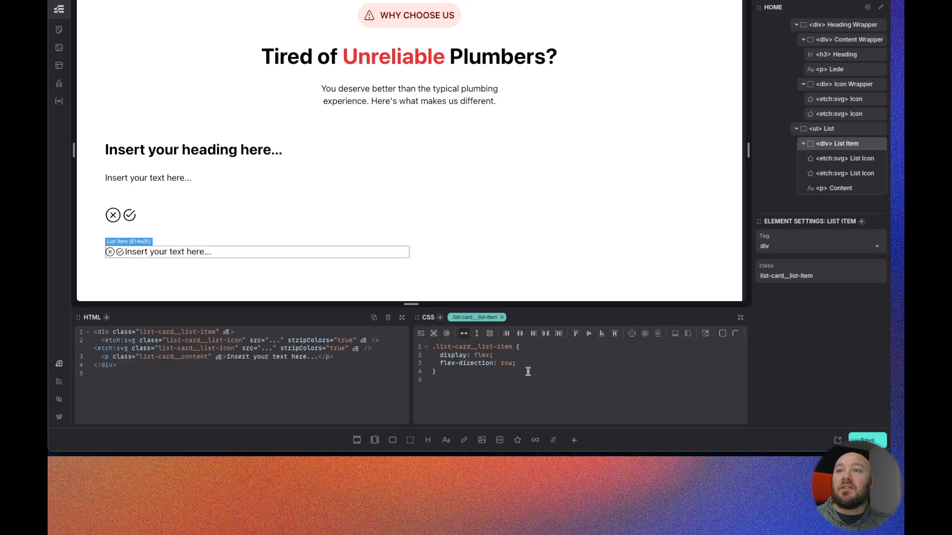
{"action": "type", "text": "gap: "}
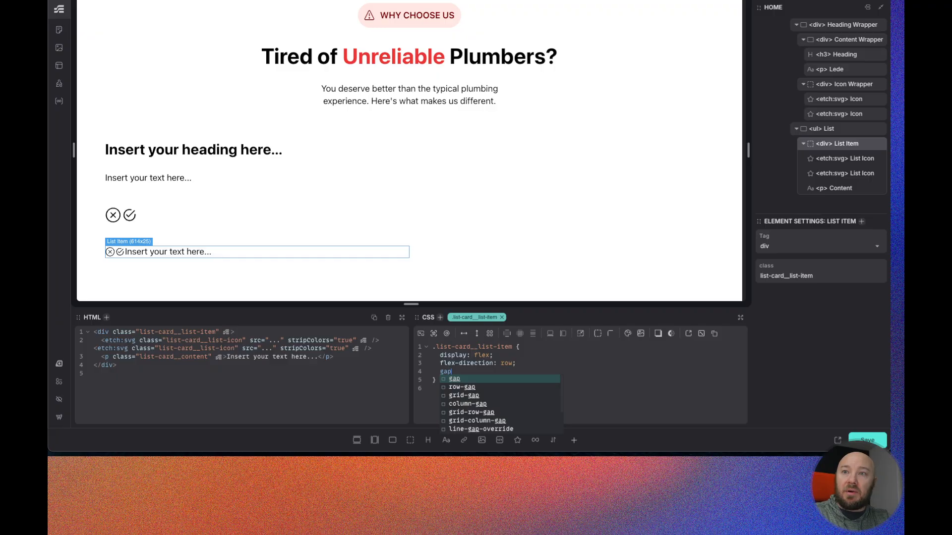
{"action": "type", "text": "1ch"}
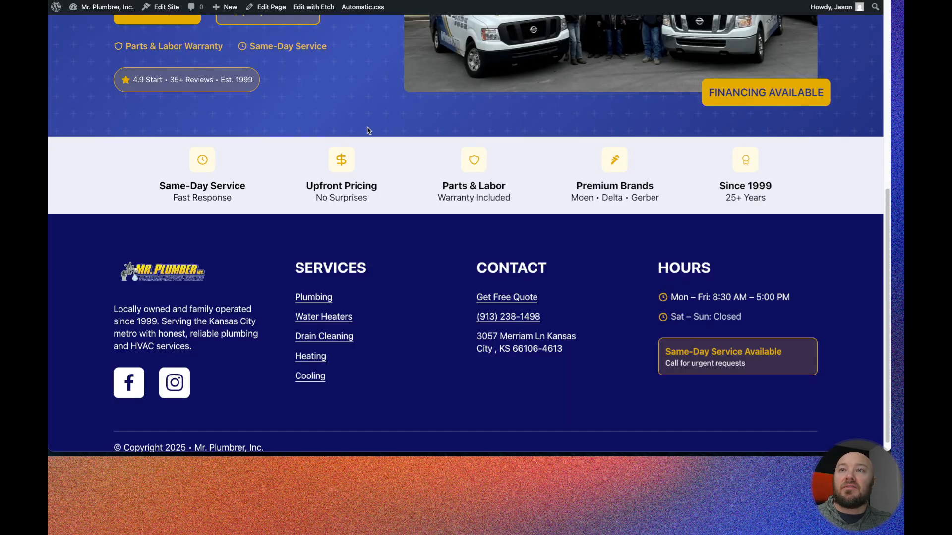
- Select the card's Heading and replace its content with "The Old Way"
{"action": "scroll", "coordinate": [404, 255], "scroll_direction": "down", "scroll_amount": 4}
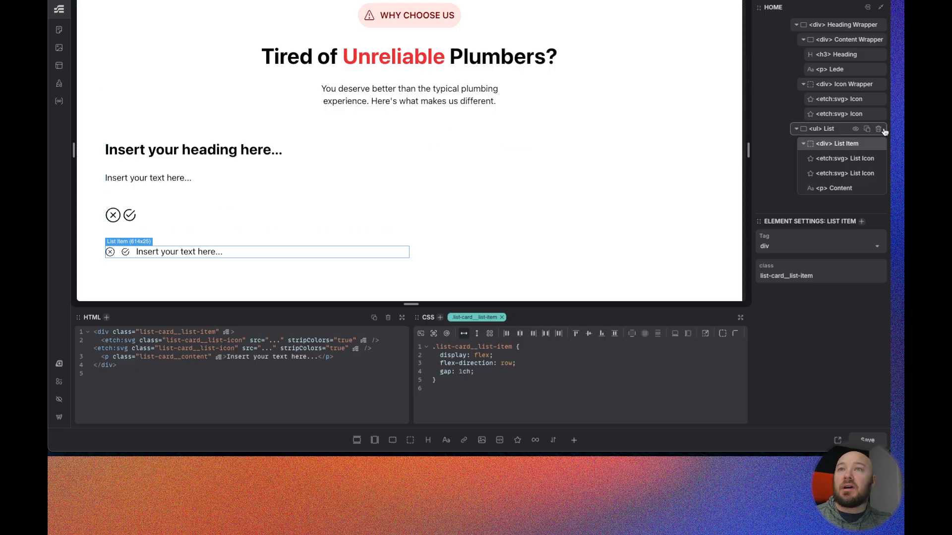
{"action": "scroll", "coordinate": [842, 79], "scroll_direction": "up", "scroll_amount": 2}
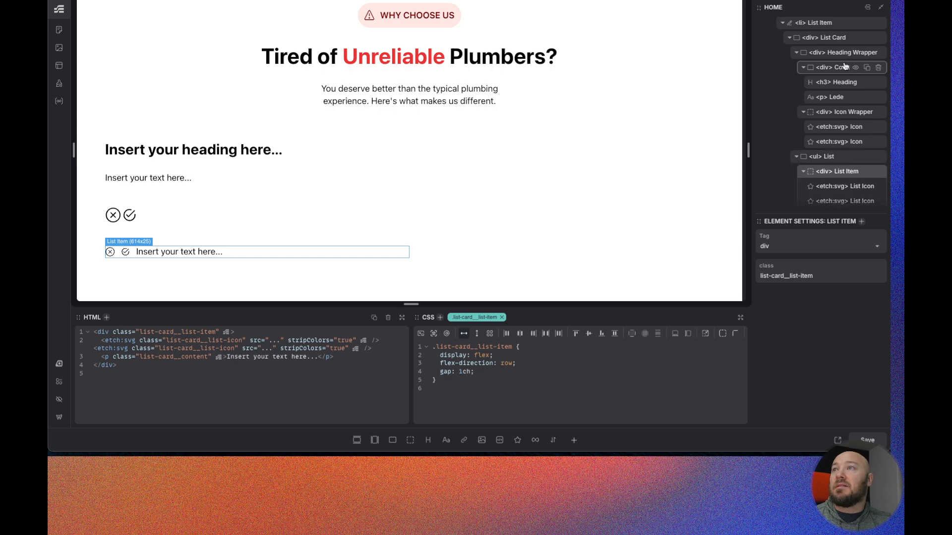
{"action": "left_click", "coordinate": [839, 82]}
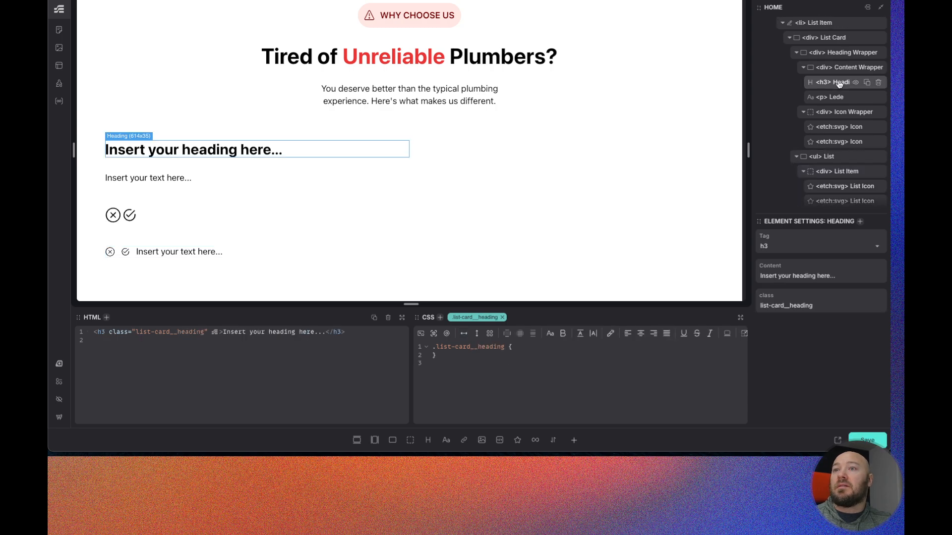
{"action": "triple_click", "coordinate": [799, 276]}
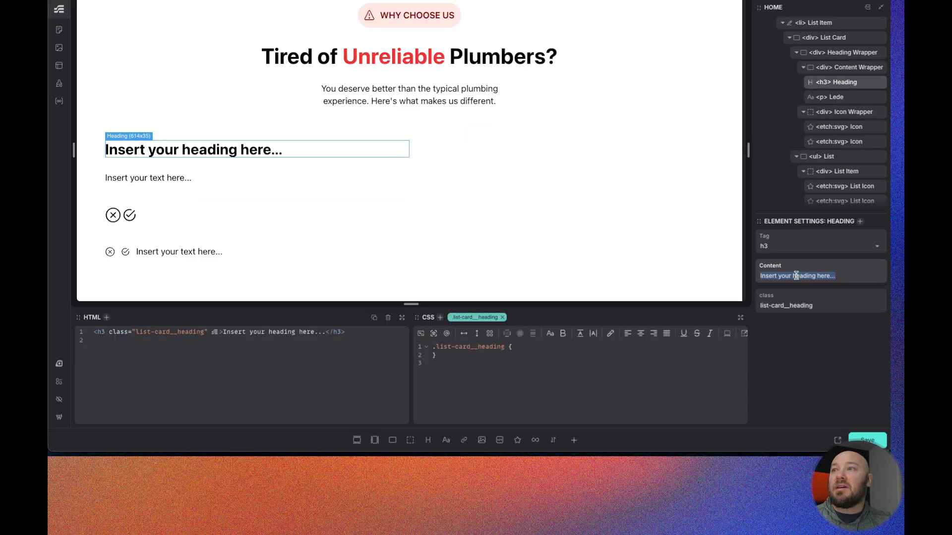
{"action": "type", "text": "The Old Way"}
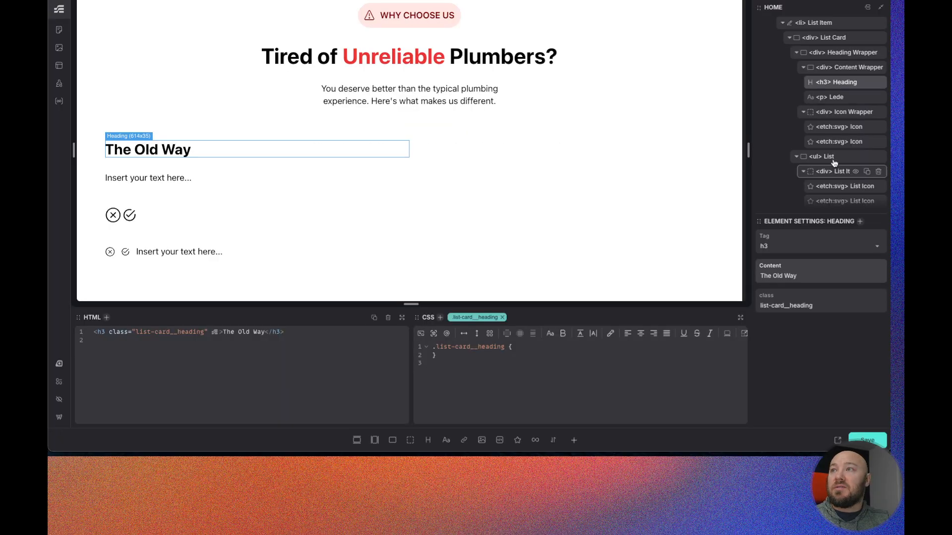
- Select the Lede and replace its content with "What you're used to"
{"action": "left_click", "coordinate": [832, 98]}
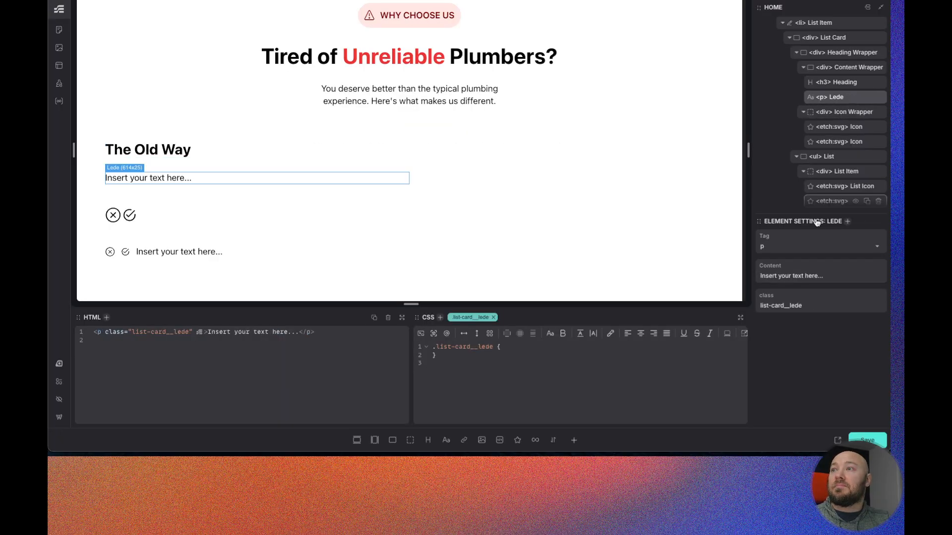
{"action": "double_click", "coordinate": [798, 276]}
{"action": "type", "text": "What"}
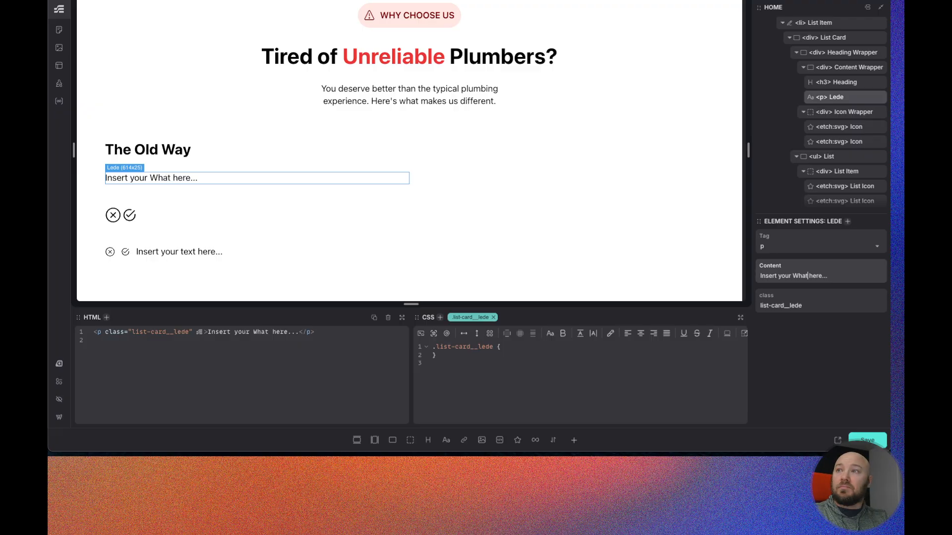
{"action": "triple_click", "coordinate": [827, 275]}
{"action": "type", "text": "What You"}
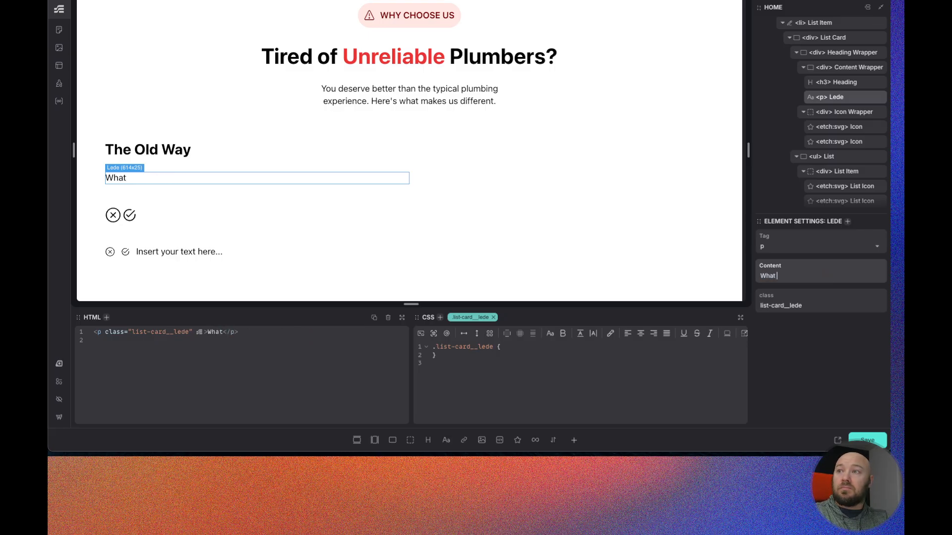
{"action": "key", "text": "BackSpace"}
{"action": "key", "text": "BackSpace"}
{"action": "key", "text": "BackSpace"}
{"action": "type", "text": "you"}
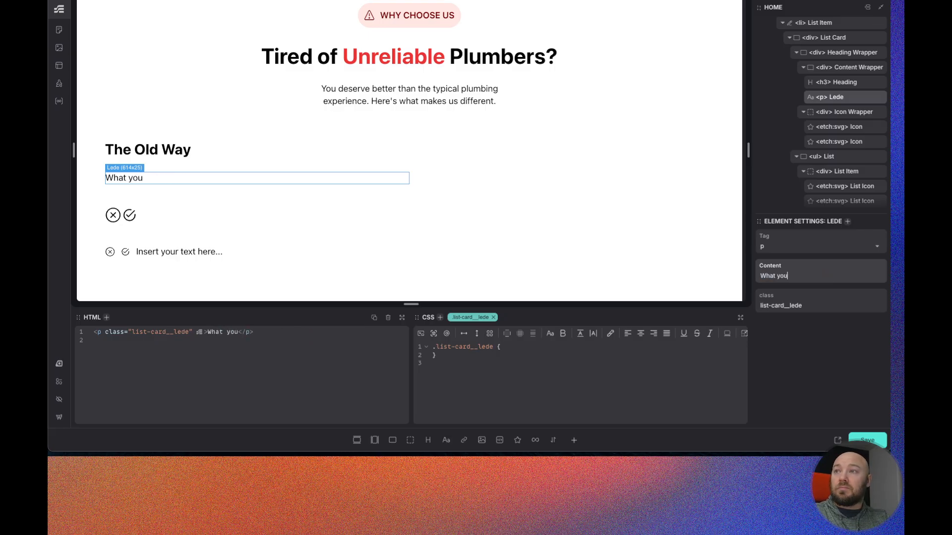
{"action": "type", "text": "'re used to"}
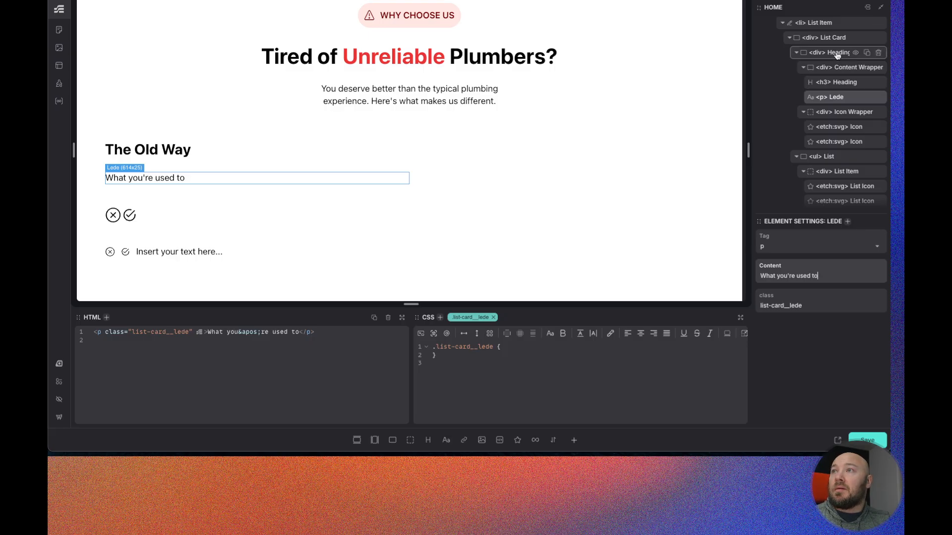
- Add order: -1 to the Icon Wrapper so it sits before the heading content
{"action": "left_click", "coordinate": [844, 114]}
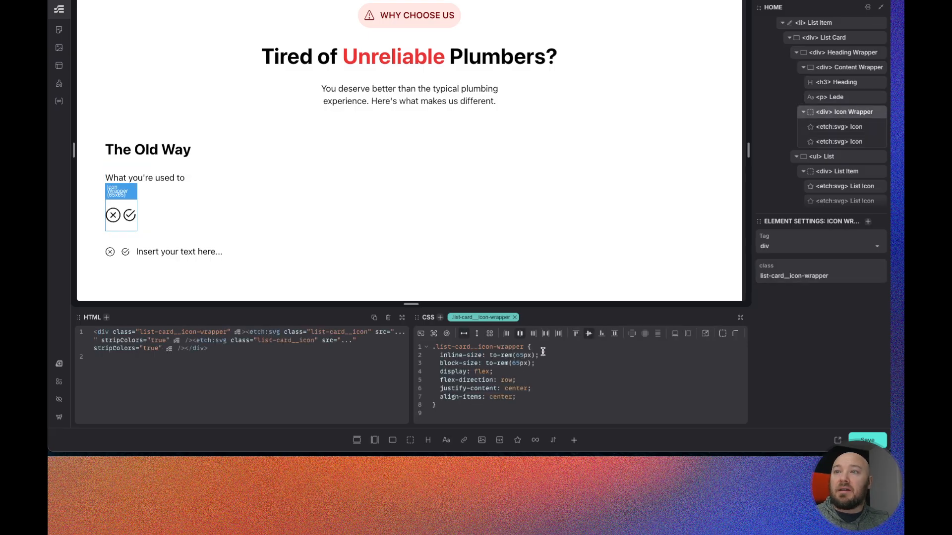
{"action": "key", "text": "Return"}
{"action": "type", "text": "order"}
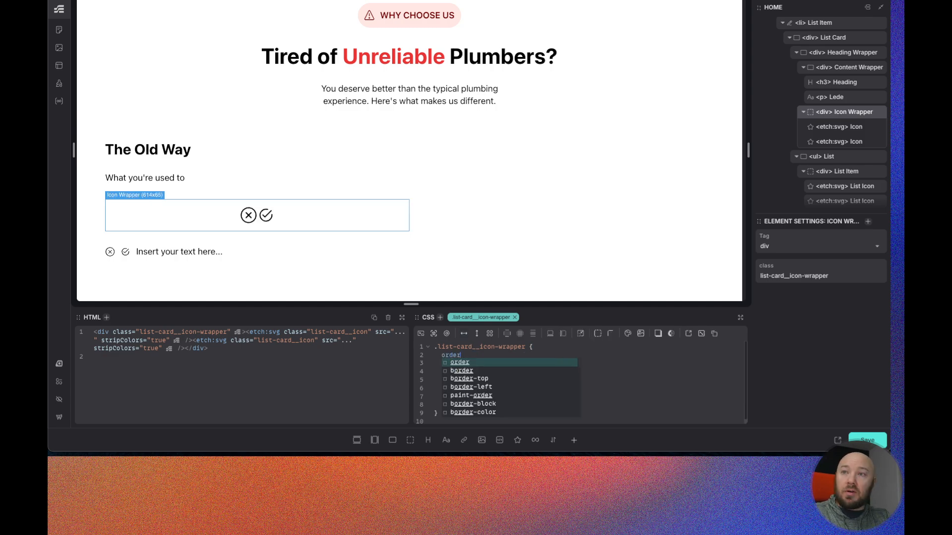
{"action": "type", "text": ": -1;"}
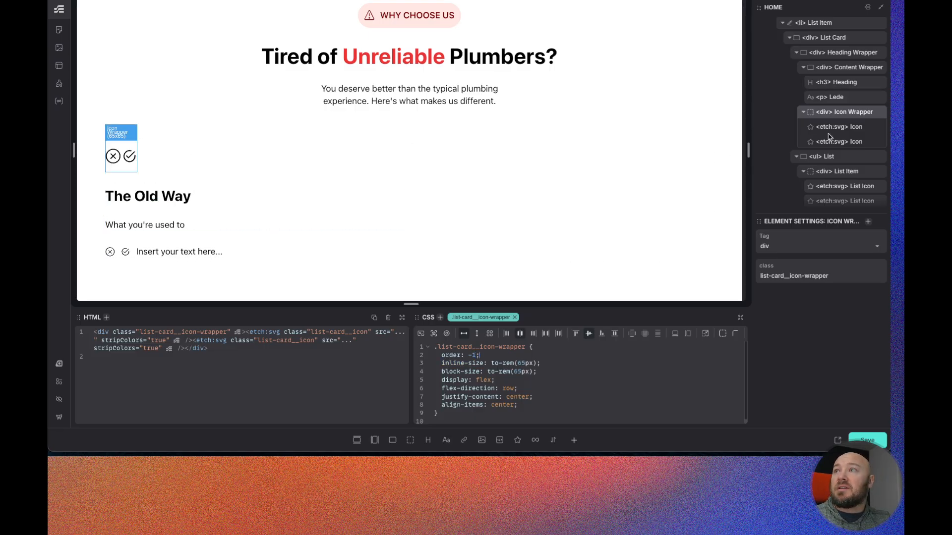
- Make the Heading Wrapper a flex row with gap set to var(--space-xs)
{"action": "left_click", "coordinate": [839, 56]}
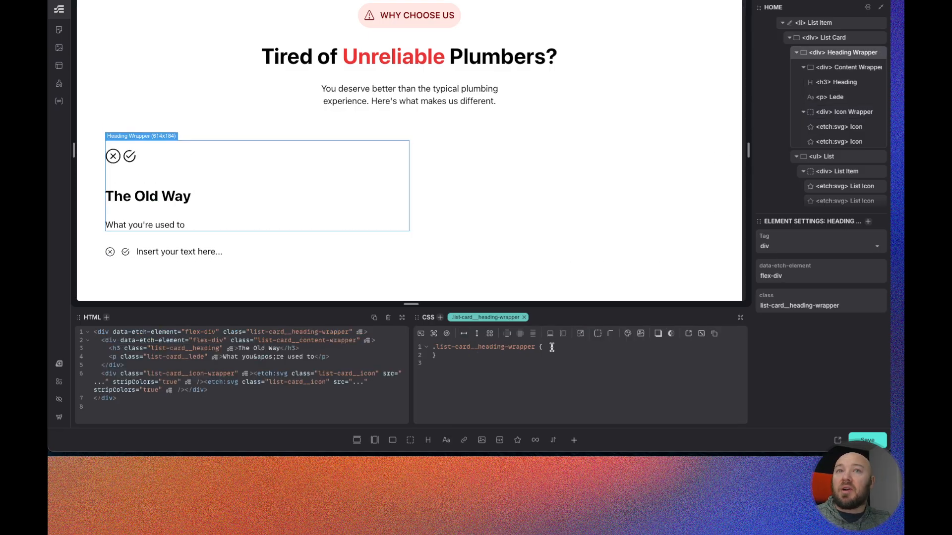
{"action": "left_click", "coordinate": [464, 333]}
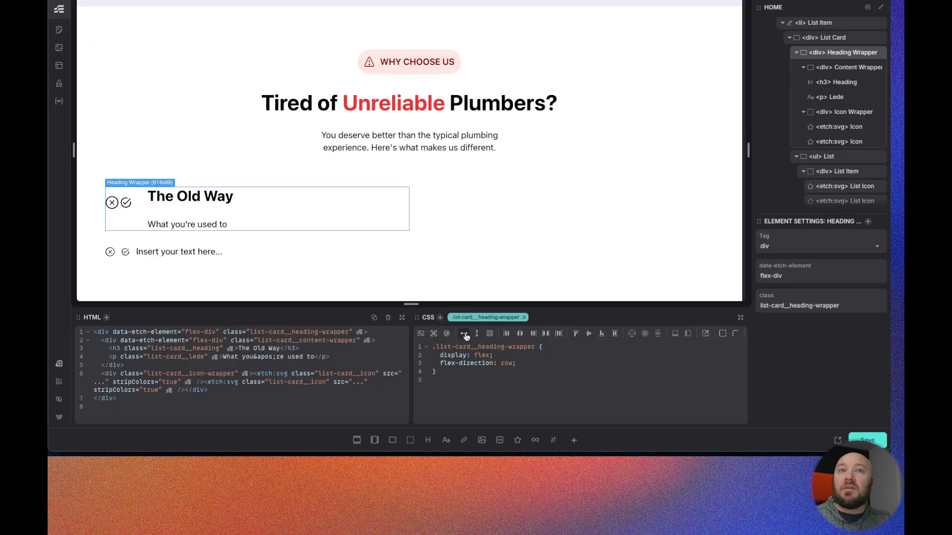
{"action": "left_click", "coordinate": [525, 364]}
{"action": "key", "text": "Return"}
{"action": "type", "text": "gap"}
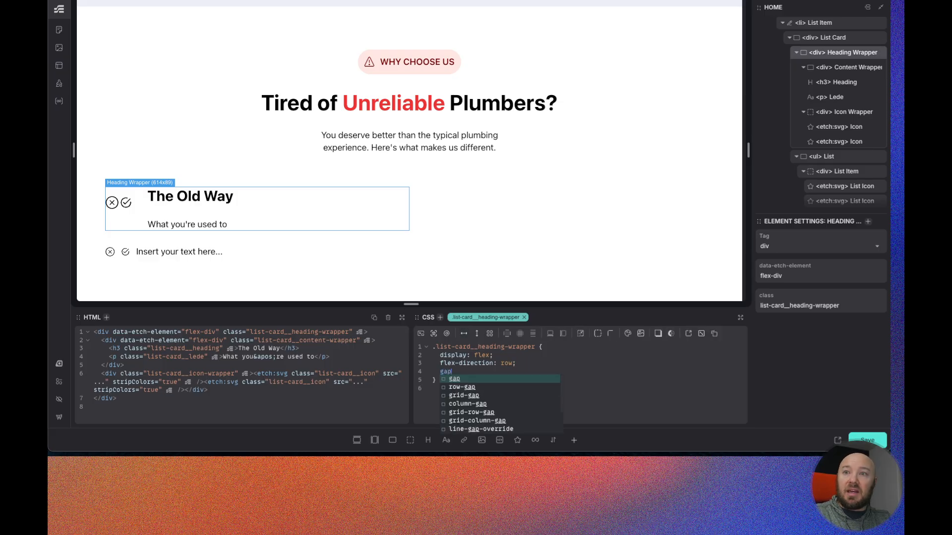
{"action": "type", "text": ": var(--space-xs"}
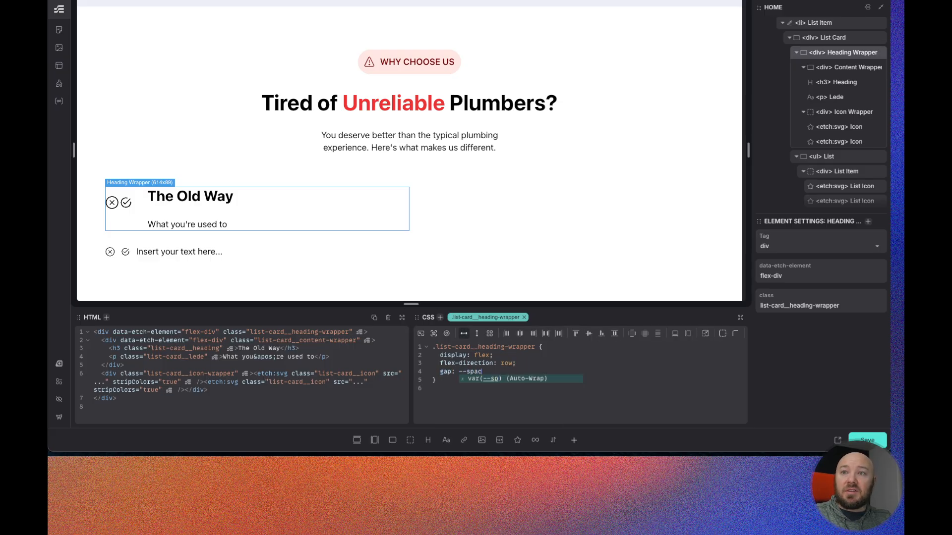
{"action": "key", "text": "Return"}
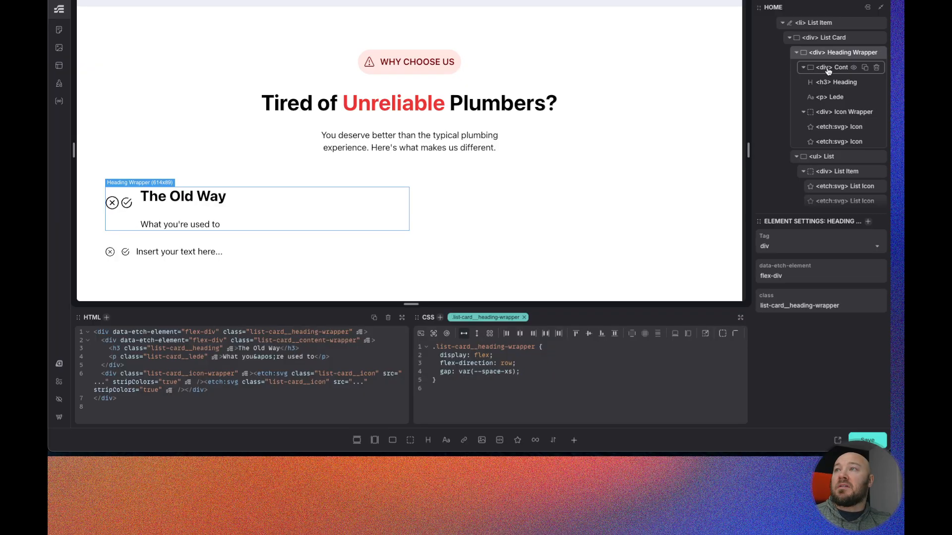
- Add flex-shrink: 0 to the Icon Wrapper's styles
{"action": "left_click", "coordinate": [834, 113]}
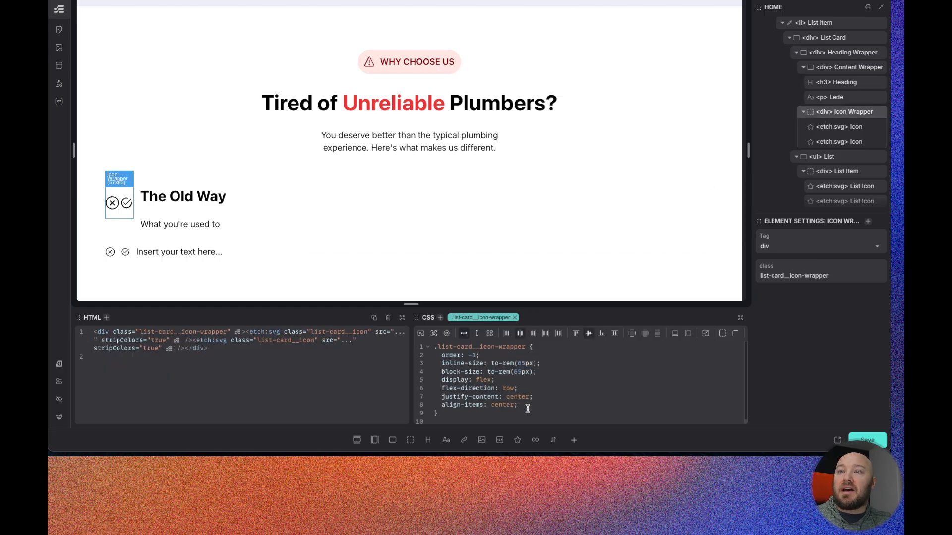
{"action": "type", "text": "fle"}
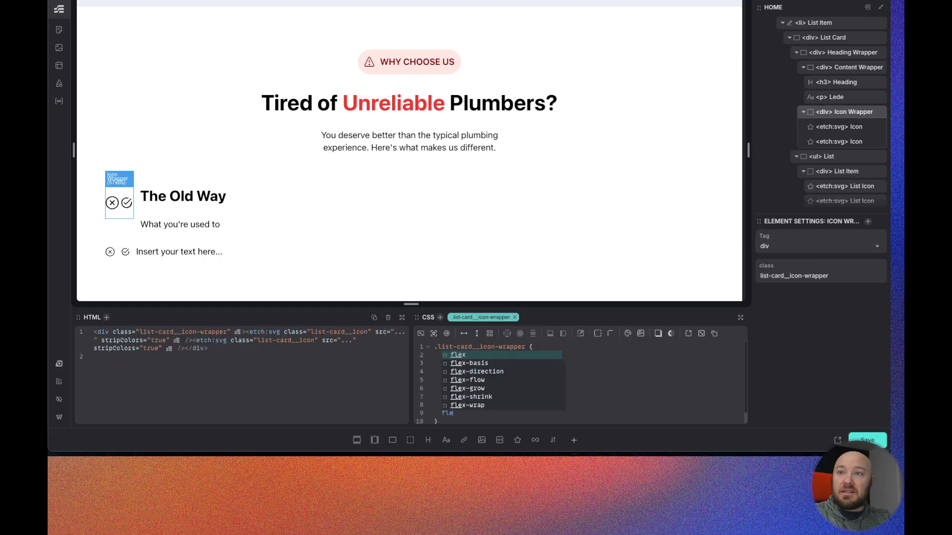
{"action": "type", "text": "x"}
{"action": "key", "text": "Down"}
{"action": "key", "text": "Down"}
{"action": "key", "text": "Down"}
{"action": "key", "text": "Down"}
{"action": "key", "text": "Down"}
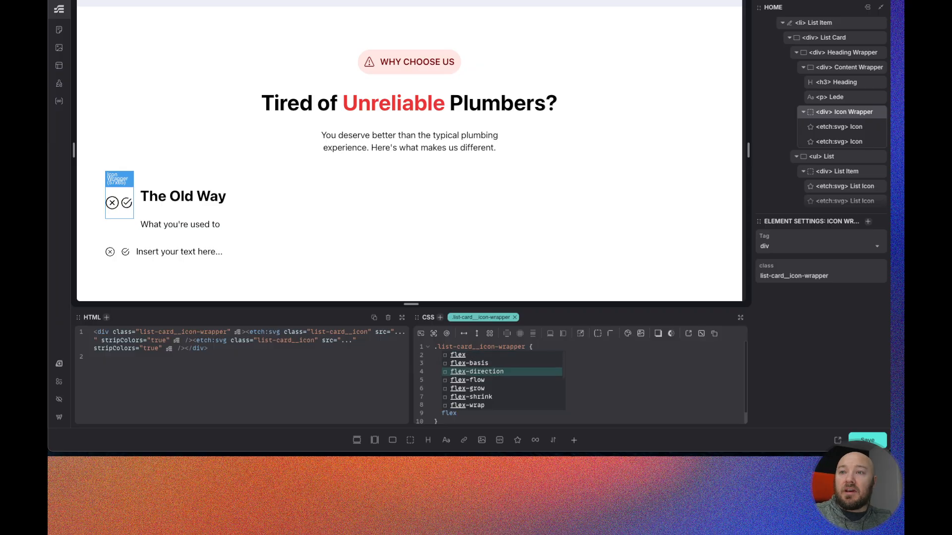
{"action": "key", "text": "Return"}
{"action": "type", "text": "0;"}
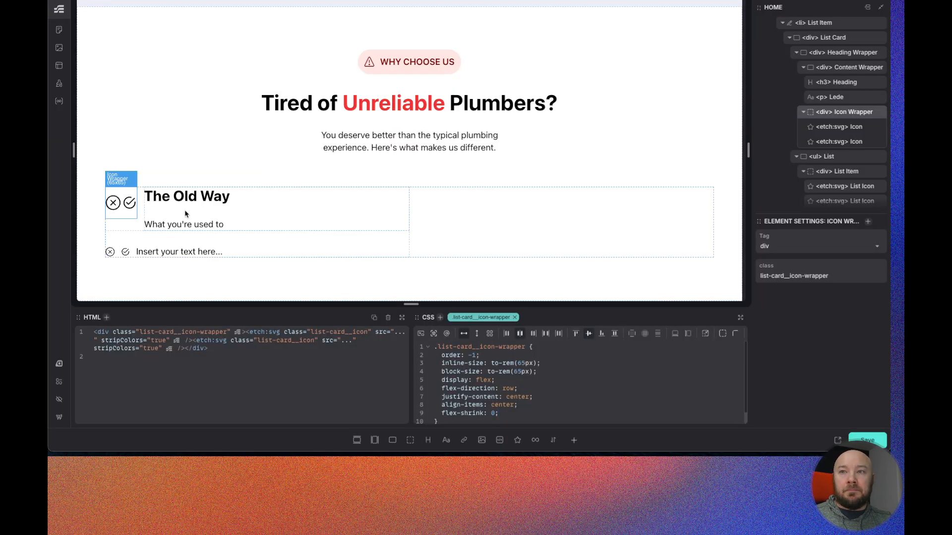
- Make the Content Wrapper a flex column with justify-content and align-items set to start
{"action": "left_click", "coordinate": [838, 72]}
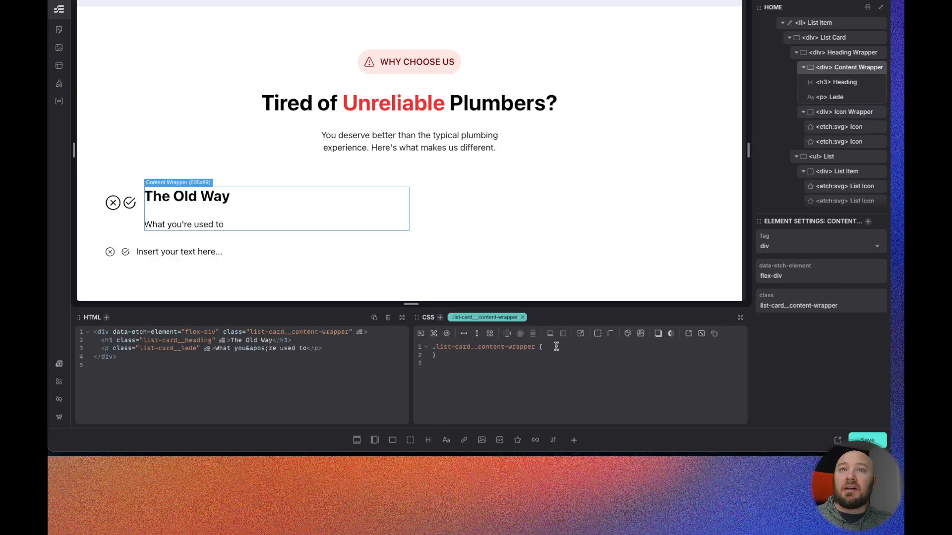
{"action": "left_click", "coordinate": [476, 335]}
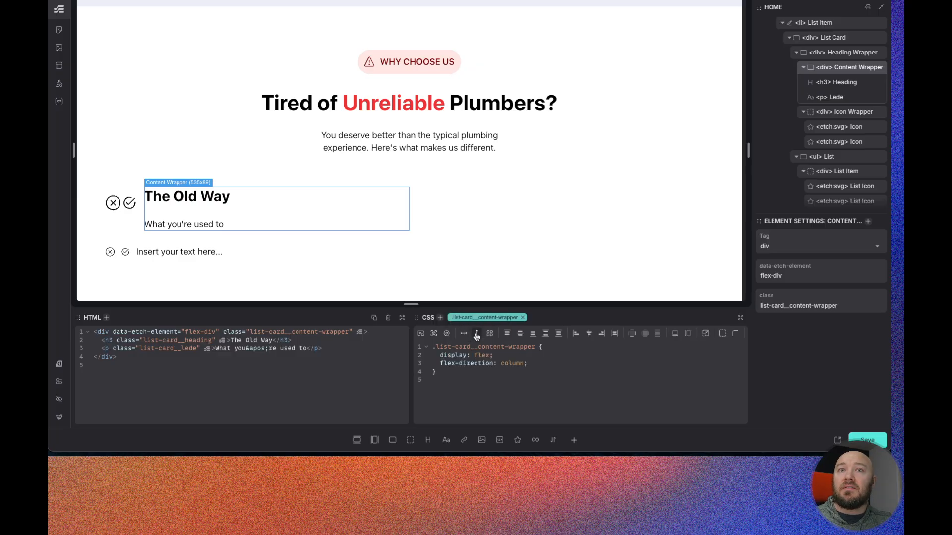
{"action": "left_click", "coordinate": [507, 334]}
{"action": "left_click", "coordinate": [576, 333]}
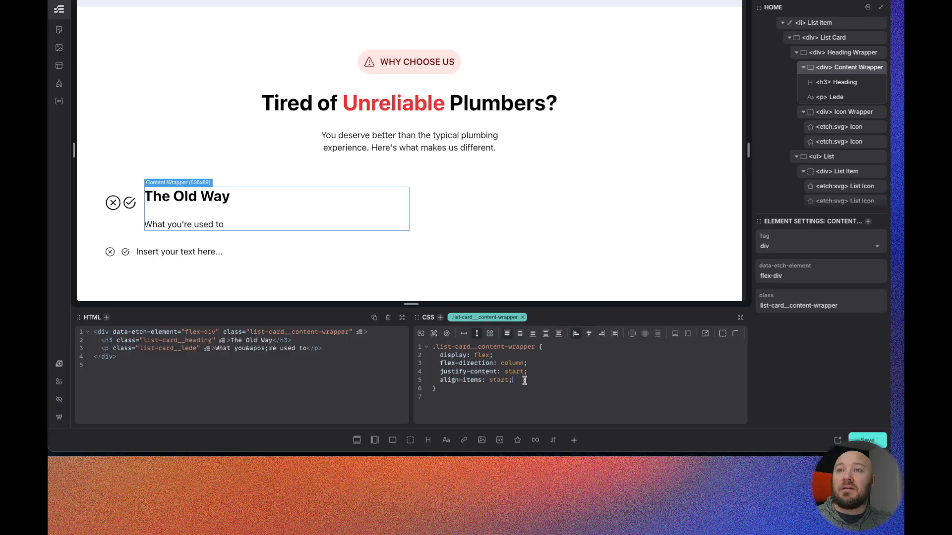
- Add a gap of --space-xs to the Content Wrapper
{"action": "type", "text": "gap"}
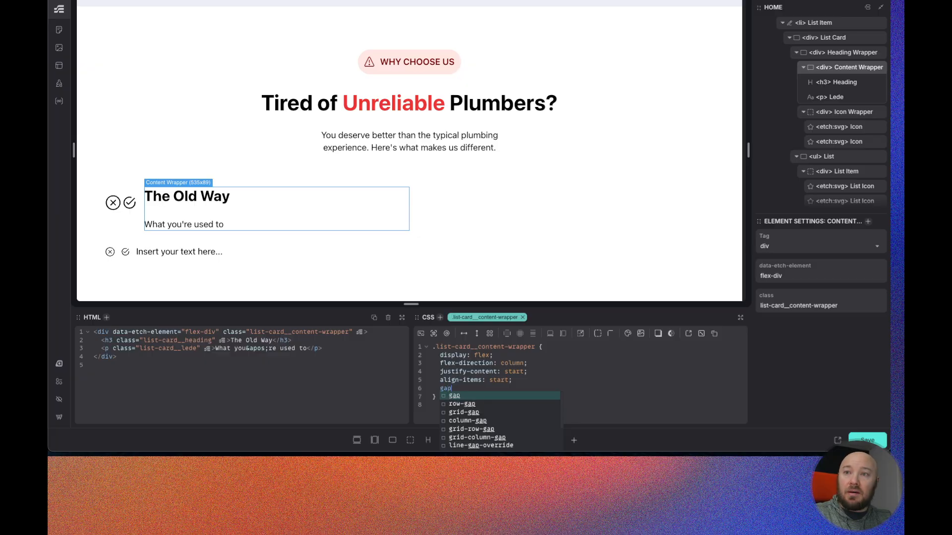
{"action": "key", "text": "Return"}
{"action": "type", "text": "--space-"}
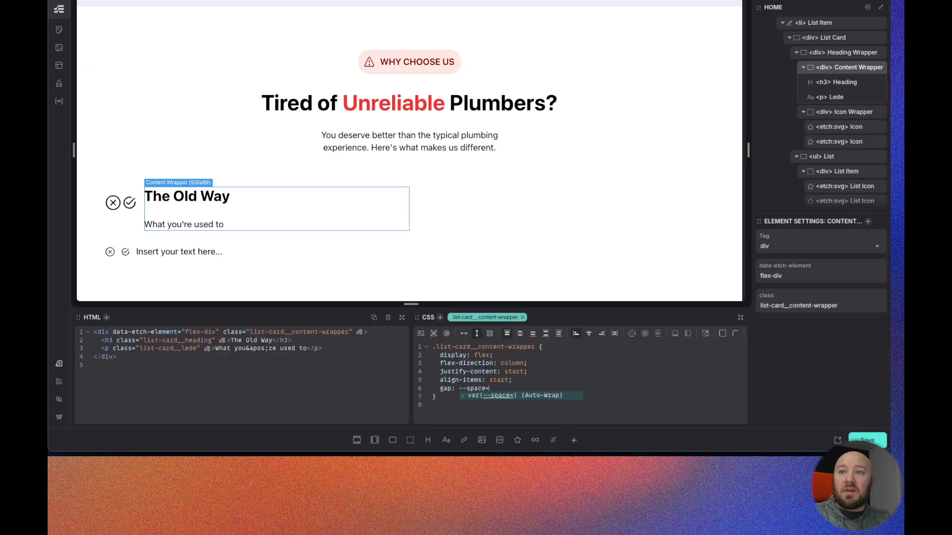
{"action": "type", "text": "xs;"}
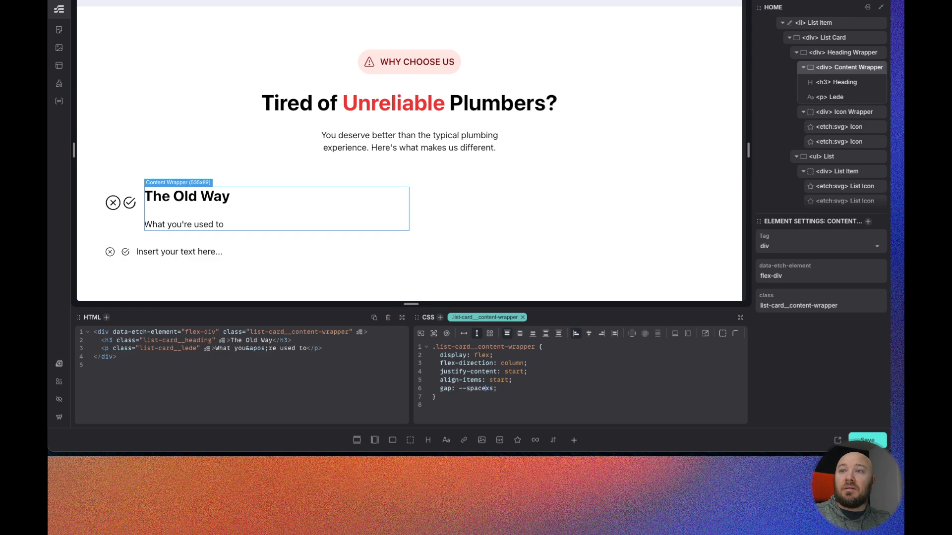
{"action": "type", "text": "-"}
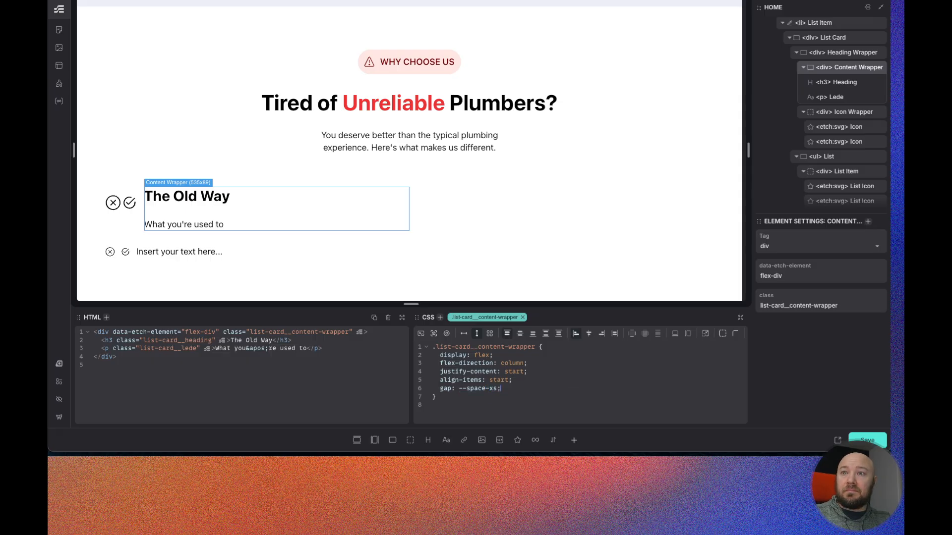
{"action": "type", "text": "s"}
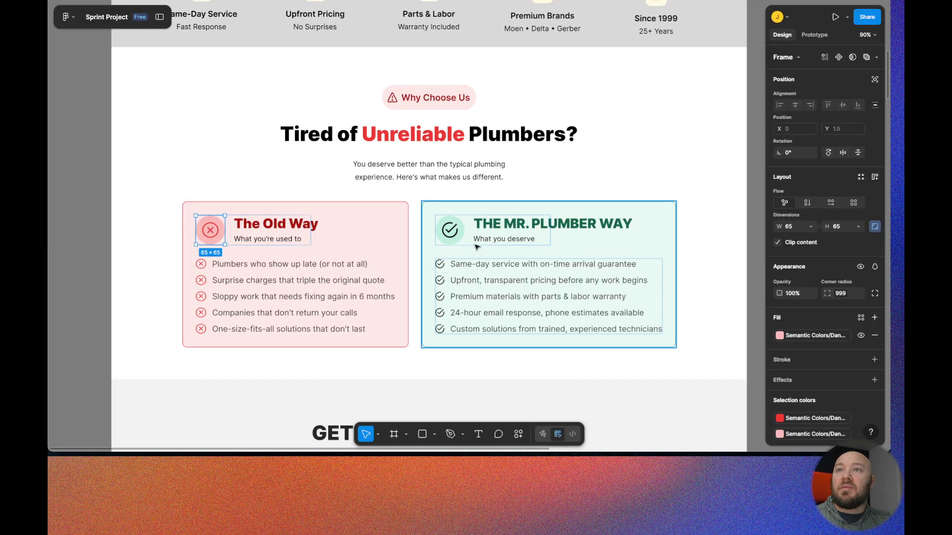
- Finish the Content Wrapper's gap as var(--space-xs) and inspect the card heading frame in the Figma design
{"action": "left_click", "coordinate": [512, 238]}
{"action": "double_click", "coordinate": [512, 238]}
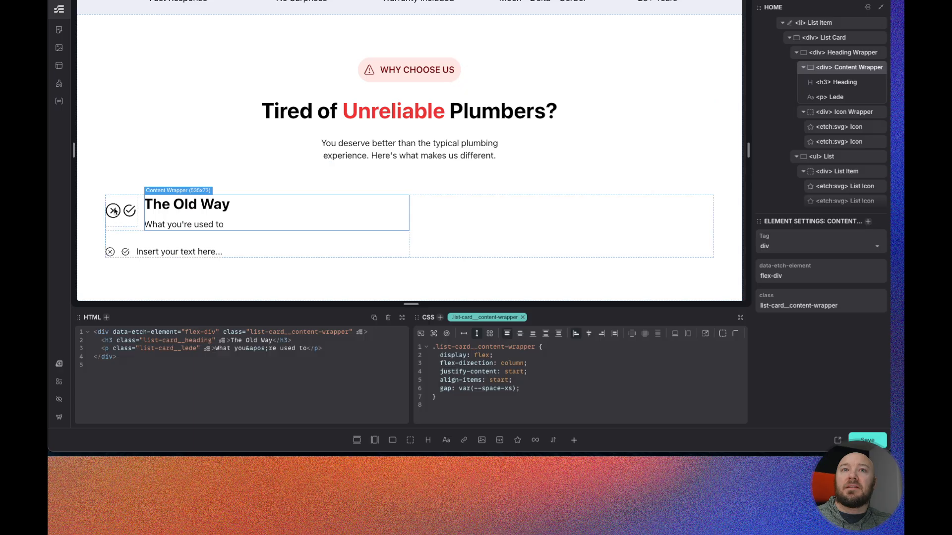
- Select the Icon Wrapper and add border-radius: var(--radius-circle) to its styles
{"action": "scroll", "coordinate": [831, 127], "scroll_direction": "up", "scroll_amount": 1}
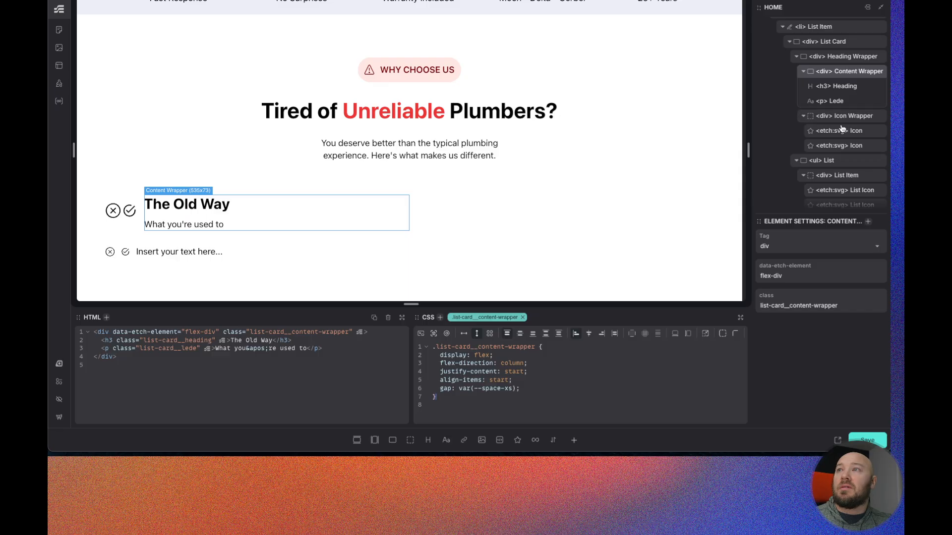
{"action": "left_click", "coordinate": [841, 117]}
{"action": "scroll", "coordinate": [501, 391], "scroll_direction": "down", "scroll_amount": 1}
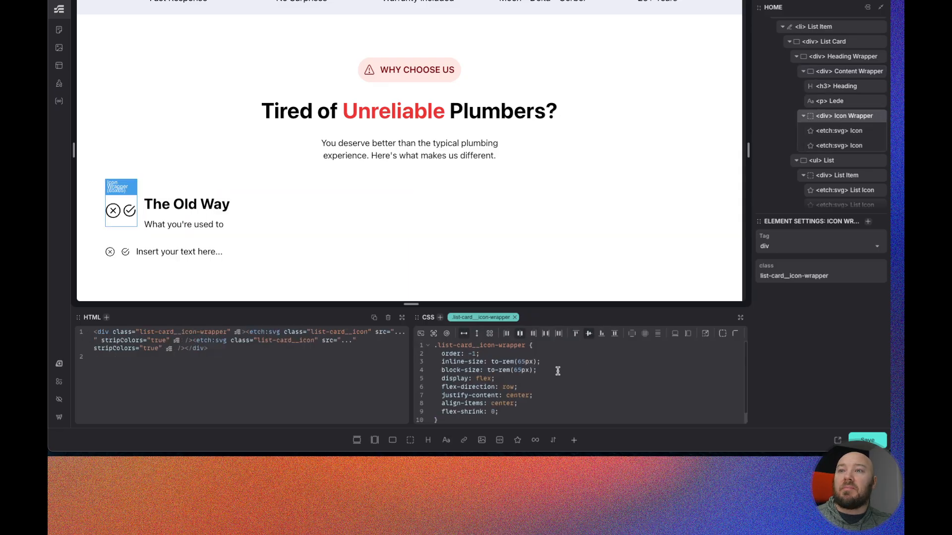
{"action": "left_click", "coordinate": [510, 403]}
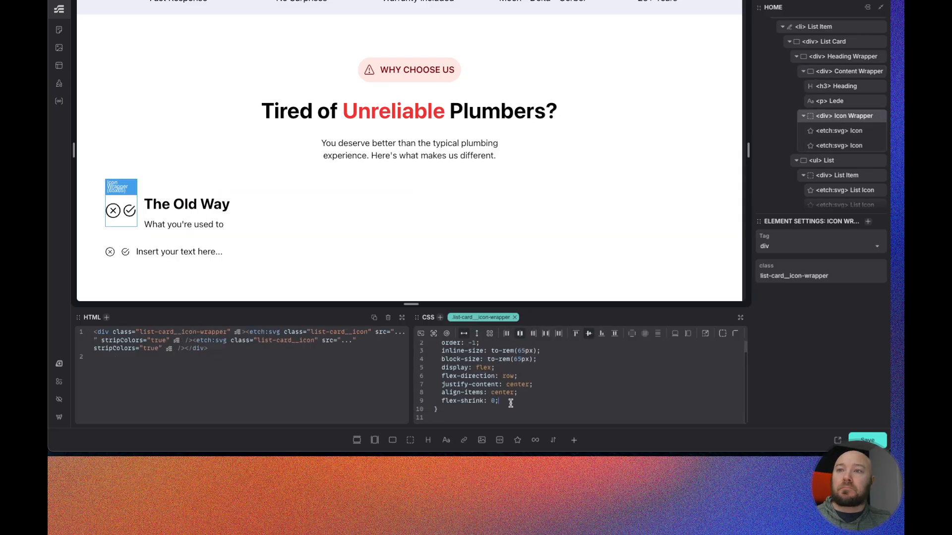
{"action": "key", "text": "Return"}
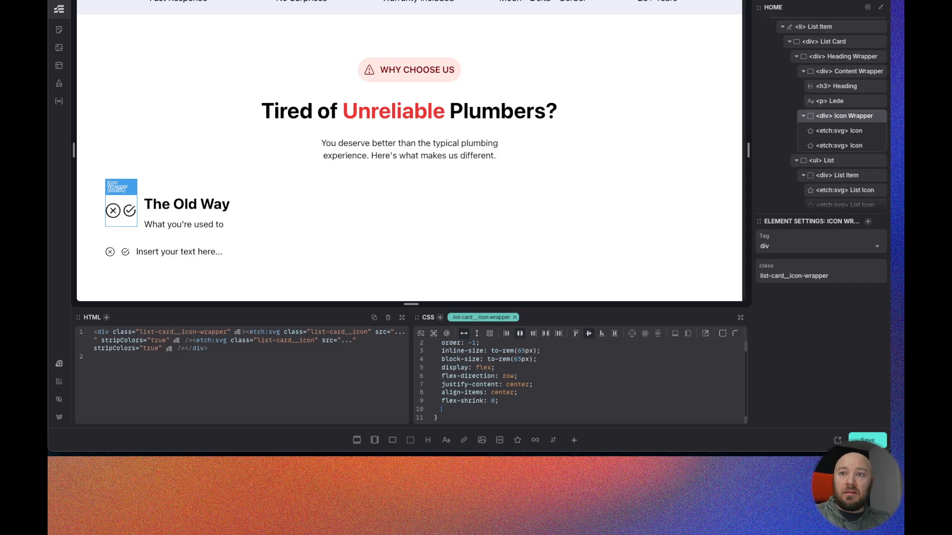
{"action": "type", "text": "border-radius: var("}
{"action": "type", "text": "--r"}
{"action": "type", "text": "adius-circle"}
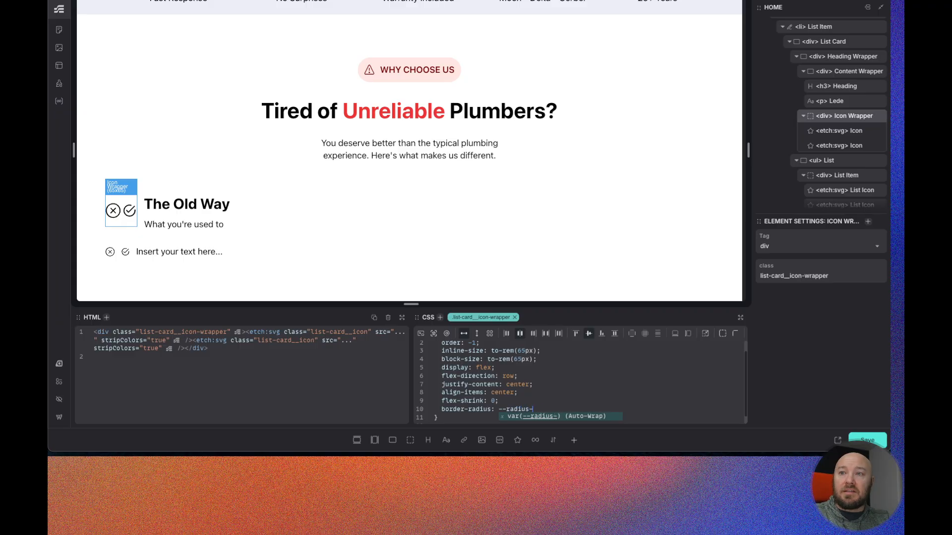
{"action": "key", "text": "Return"}
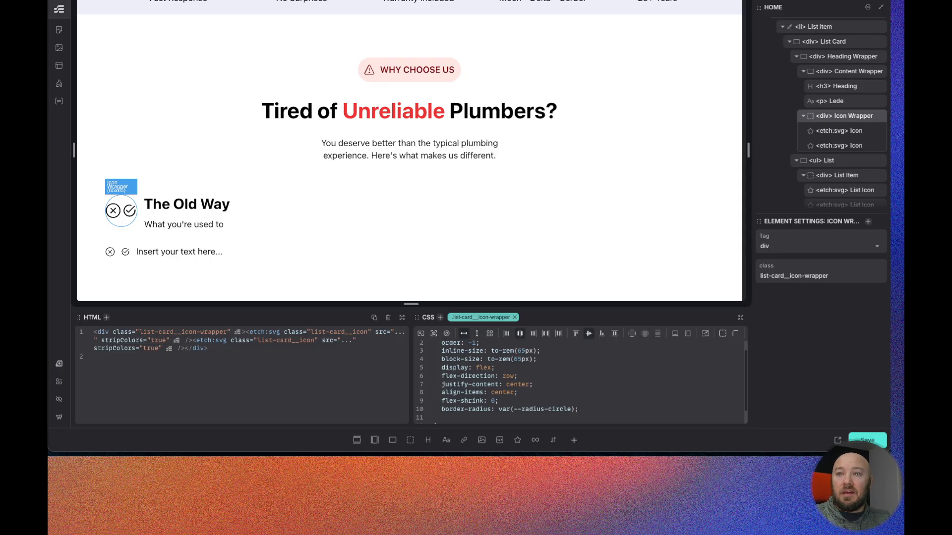
- Add a background of var(--danger-semi-light) to the Icon Wrapper
{"action": "type", "text": "back"}
{"action": "key", "text": "Down"}
{"action": "key", "text": "Down"}
{"action": "key", "text": "Return"}
{"action": "type", "text": "--danger;"}
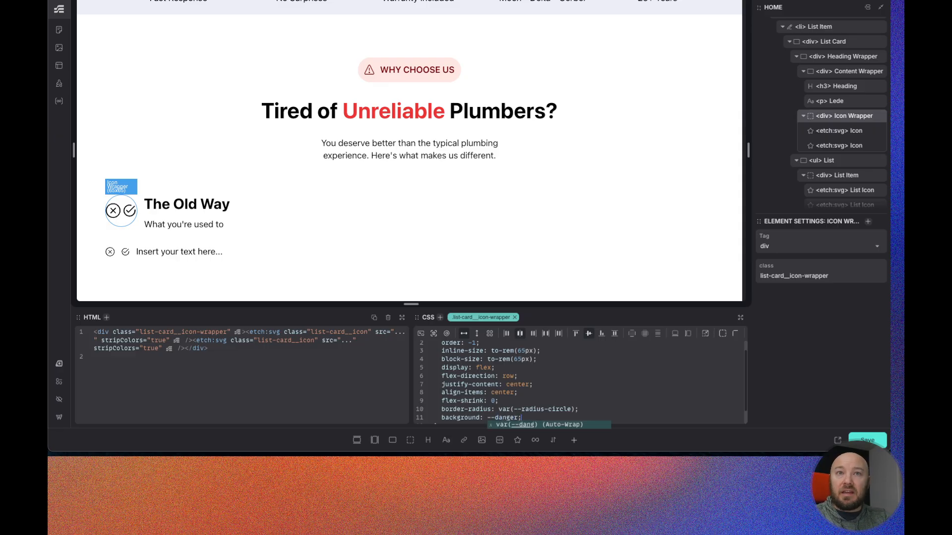
{"action": "key", "text": "Return"}
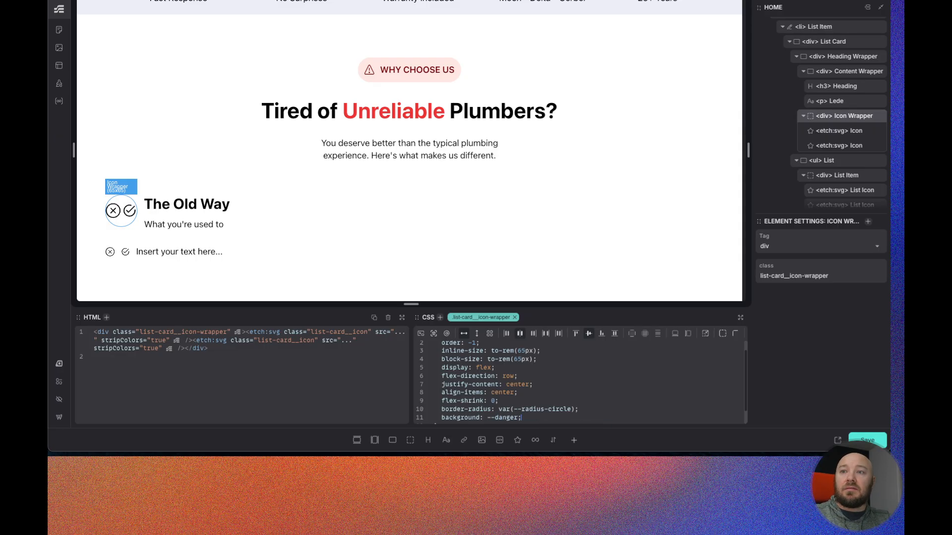
{"action": "type", "text": "-u"}
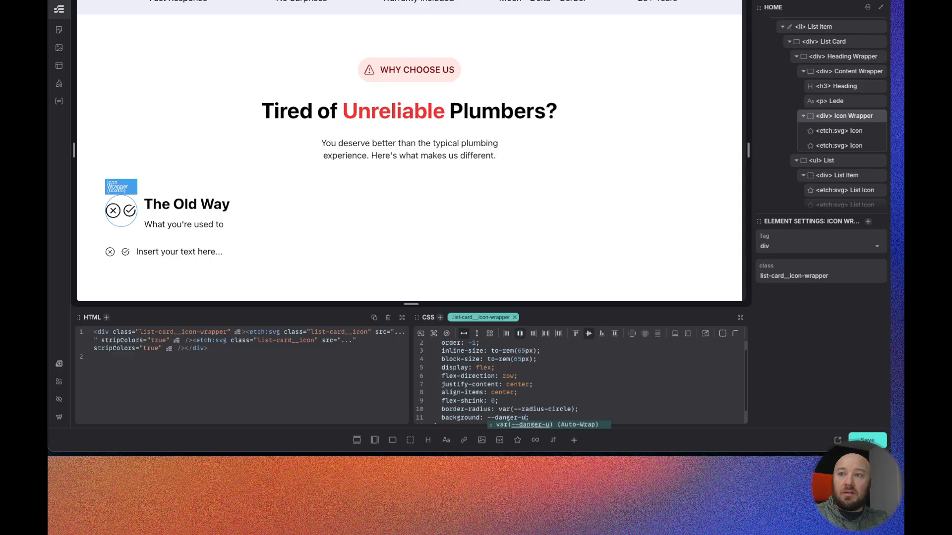
{"action": "key", "text": "BackSpace"}
{"action": "type", "text": "semi-ligh"}
{"action": "type", "text": "t"}
{"action": "key", "text": "Return"}
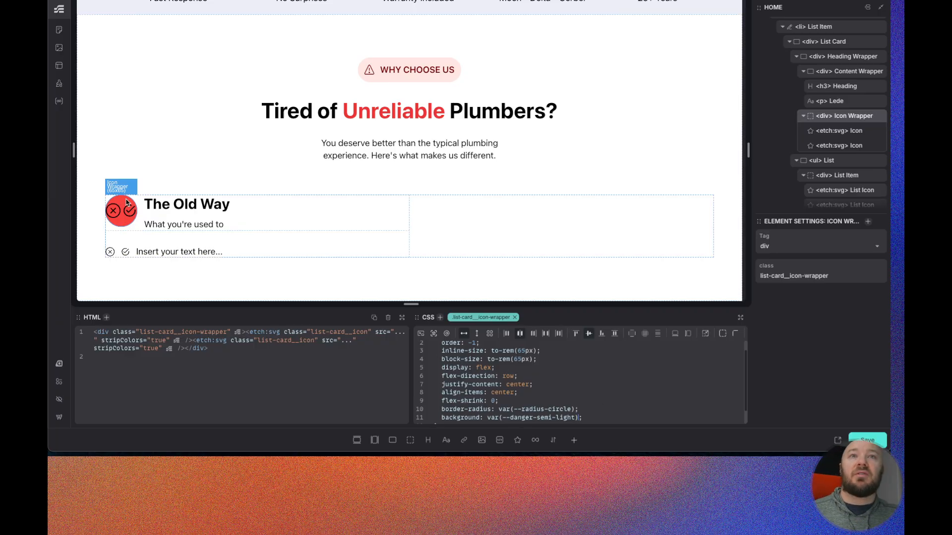
- Compare the icon with the Figma design and delete the Icon Wrapper's background declaration
{"action": "scroll", "coordinate": [624, 389], "scroll_direction": "down", "scroll_amount": 1}
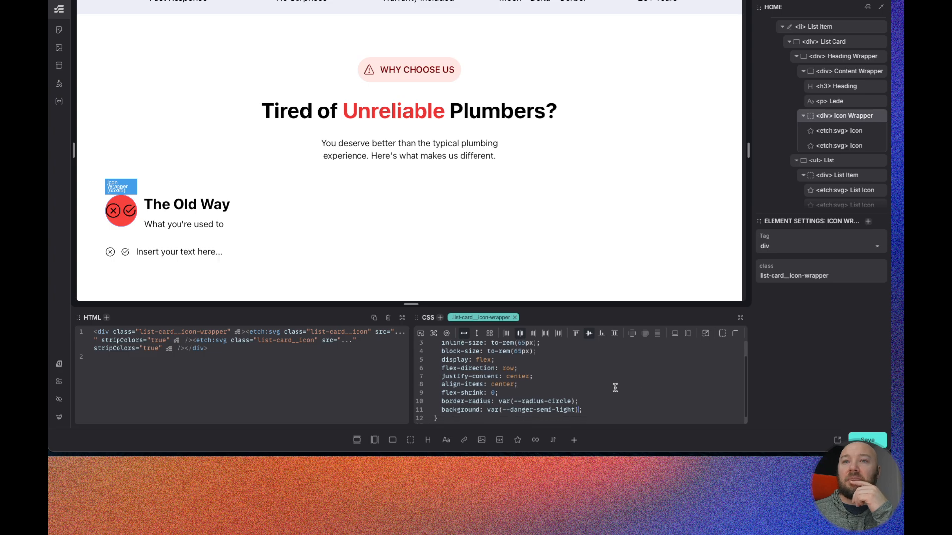
{"action": "key", "text": "ctrl+Tab"}
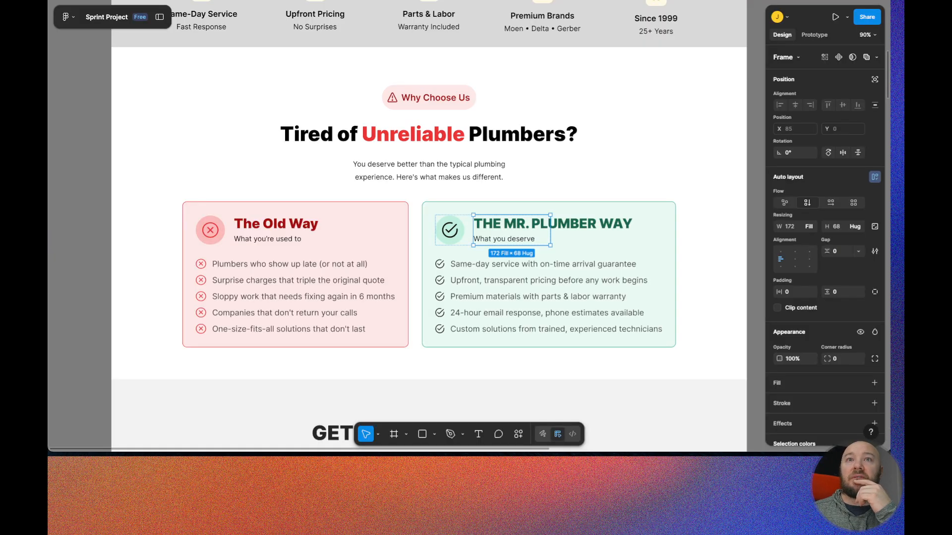
{"action": "key", "text": "ctrl+Tab"}
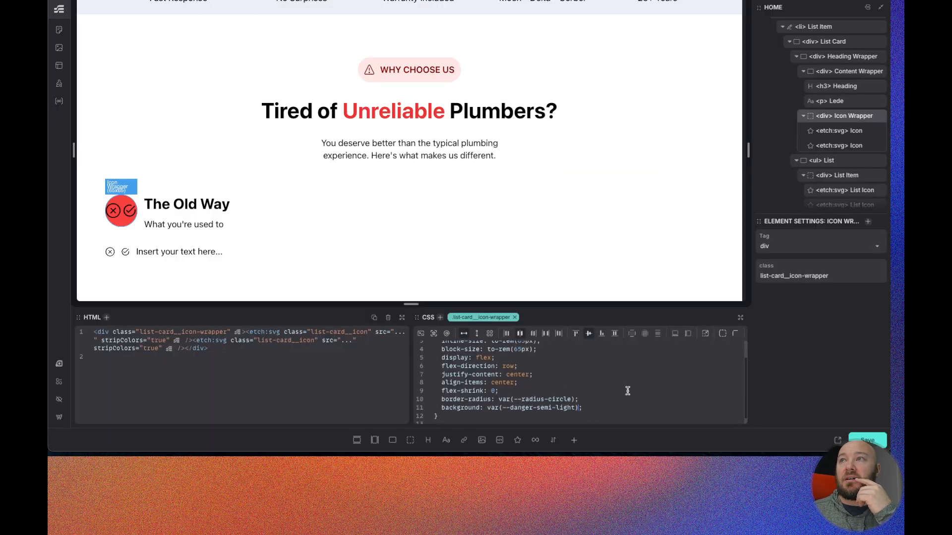
{"action": "left_click_drag", "start_coordinate": [594, 407], "coordinate": [439, 408]}
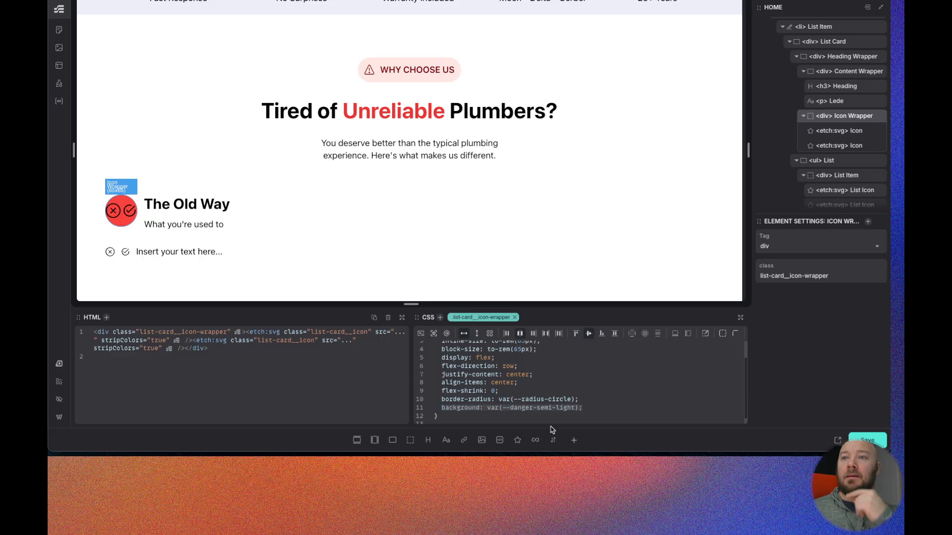
{"action": "key", "text": "BackSpace"}
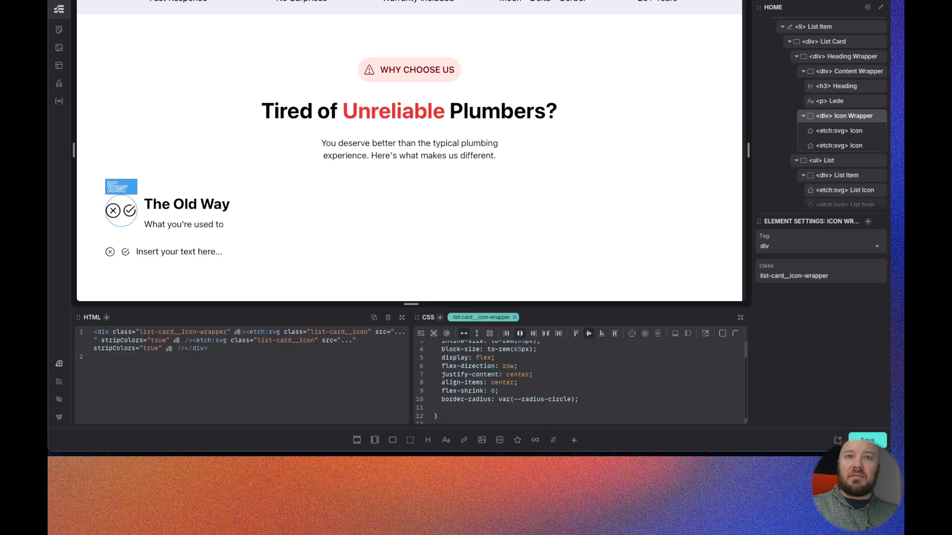
{"action": "key", "text": "BackSpace"}
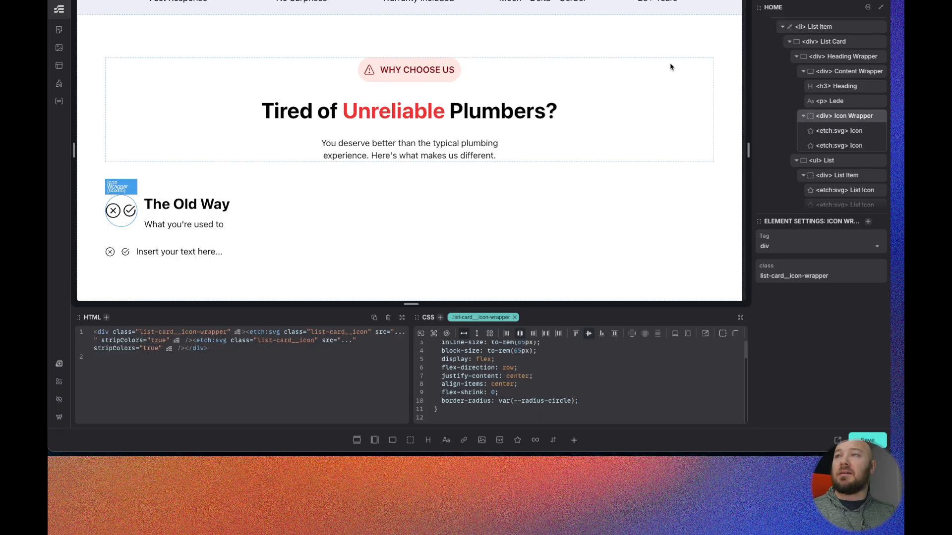
- Make the List Card a flex column with padding set to var(--space-m)
{"action": "left_click", "coordinate": [837, 44]}
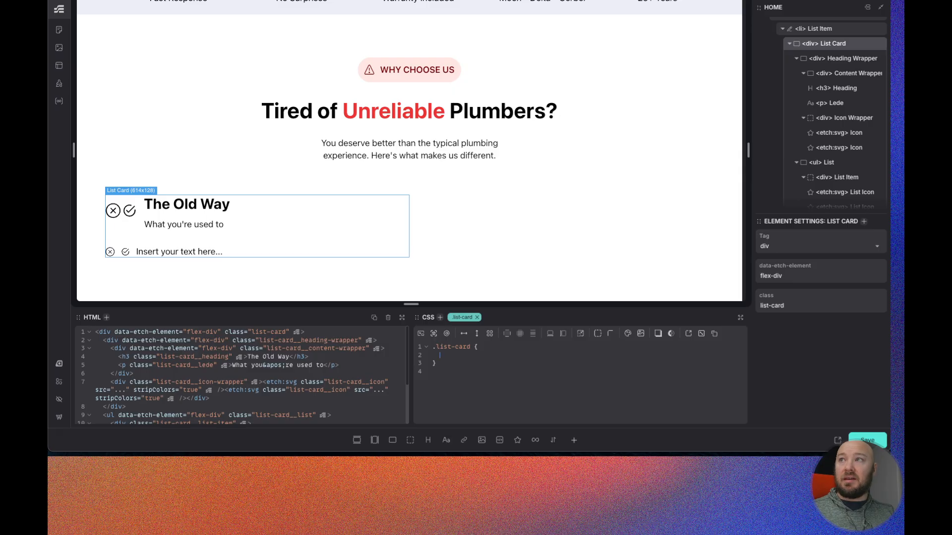
{"action": "left_click", "coordinate": [477, 336]}
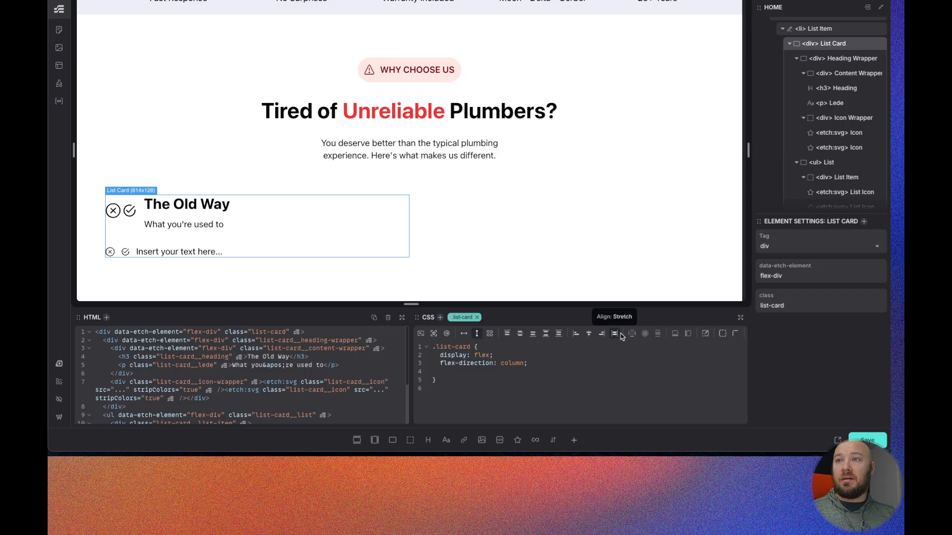
{"action": "left_click", "coordinate": [646, 335]}
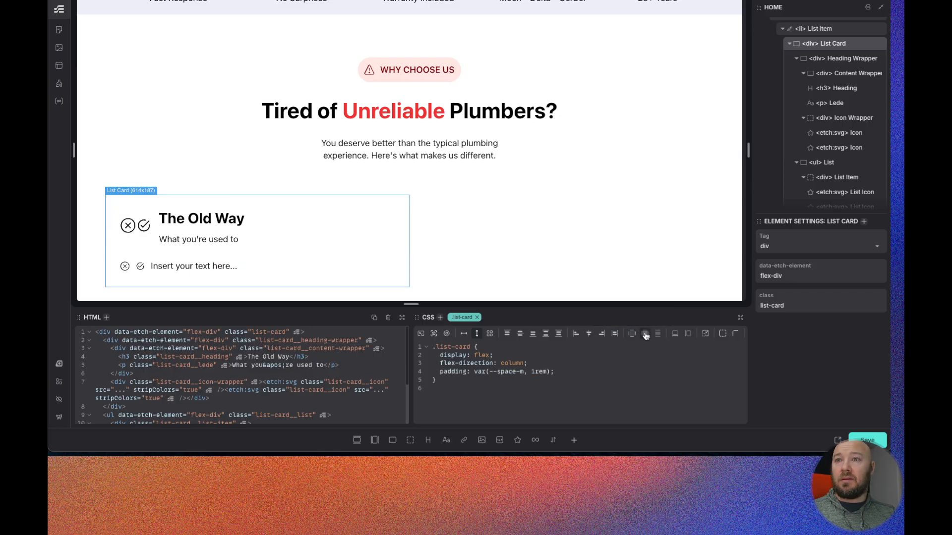
{"action": "double_click", "coordinate": [543, 375]}
{"action": "key", "text": "BackSpace"}
{"action": "key", "text": "BackSpace"}
{"action": "key", "text": "BackSpace"}
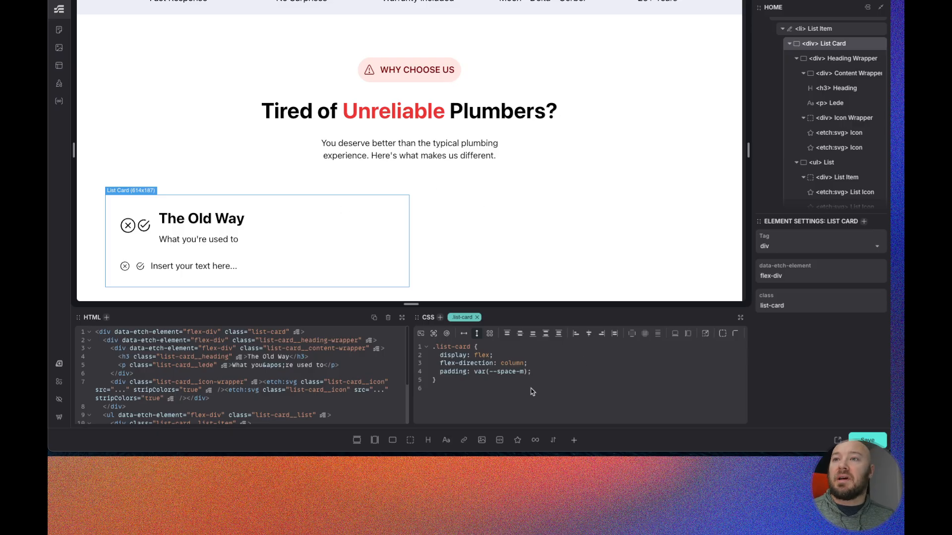
- Add a gap to the List Card and set it to var(--space-s)
{"action": "left_click", "coordinate": [659, 337]}
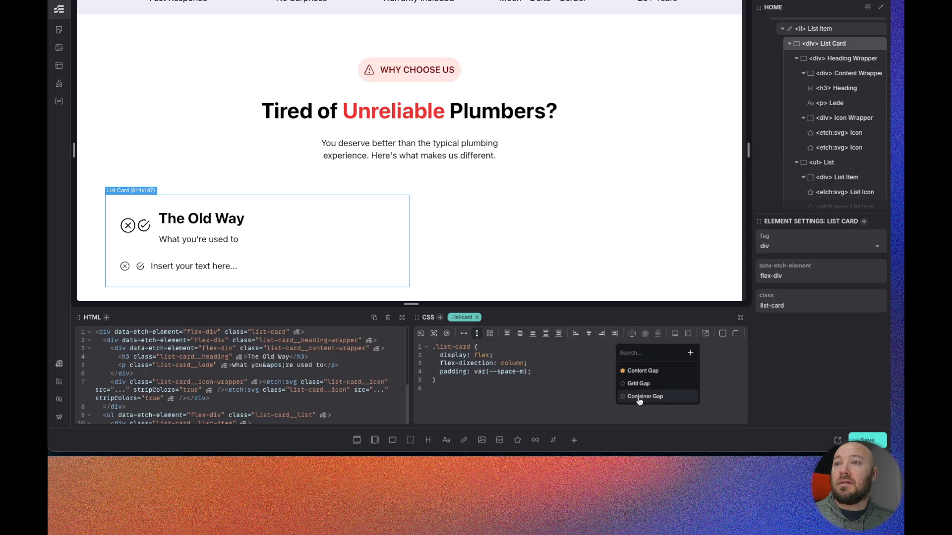
{"action": "left_click", "coordinate": [640, 373]}
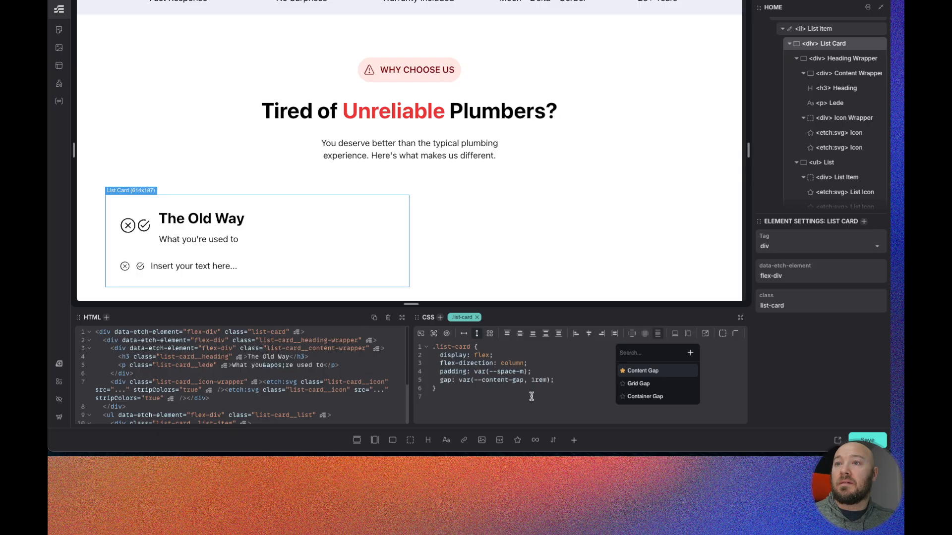
{"action": "left_click_drag", "start_coordinate": [546, 380], "coordinate": [484, 381]}
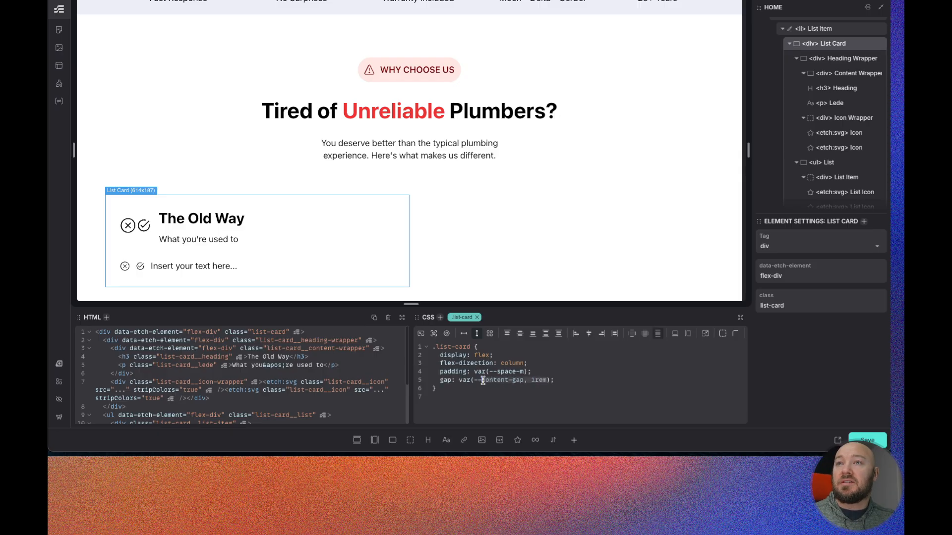
{"action": "type", "text": "space-"}
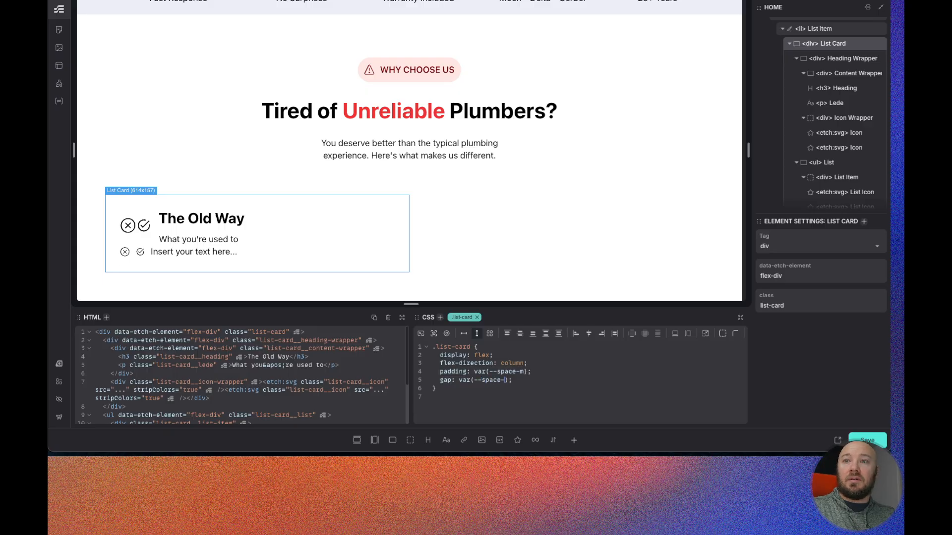
{"action": "type", "text": "s"}
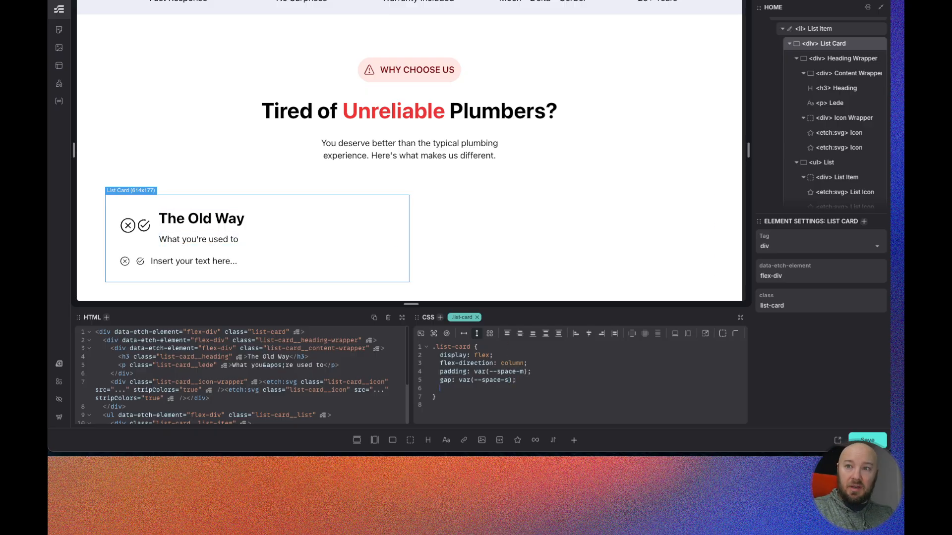
- Give the List Card a 1px solid border
{"action": "type", "text": "order"}
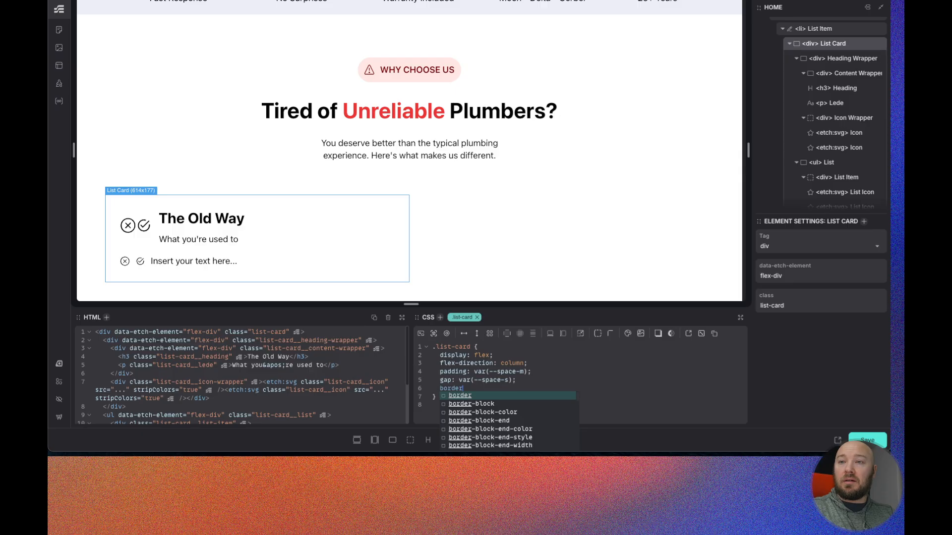
{"action": "type", "text": "-width: 1px"}
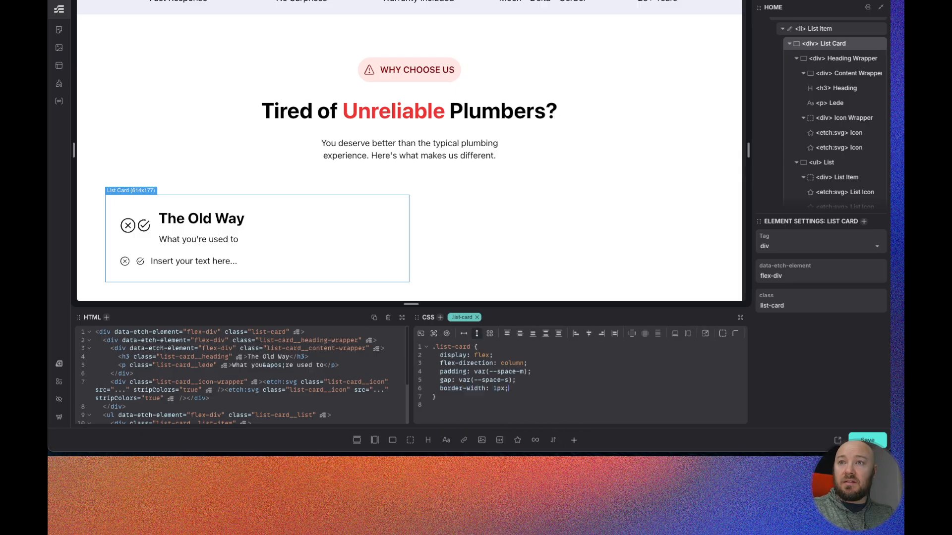
{"action": "type", "text": "bor"}
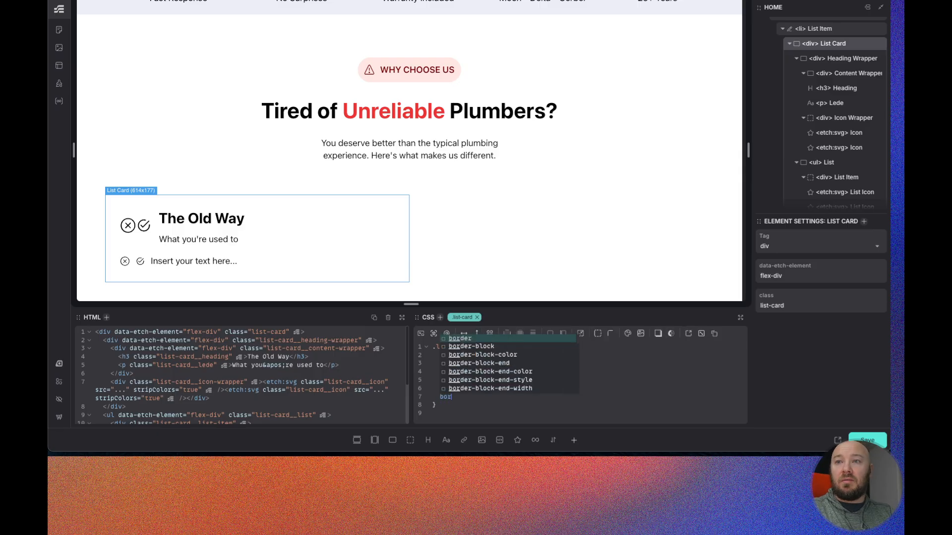
{"action": "type", "text": "der-sy"}
{"action": "key", "text": "Return"}
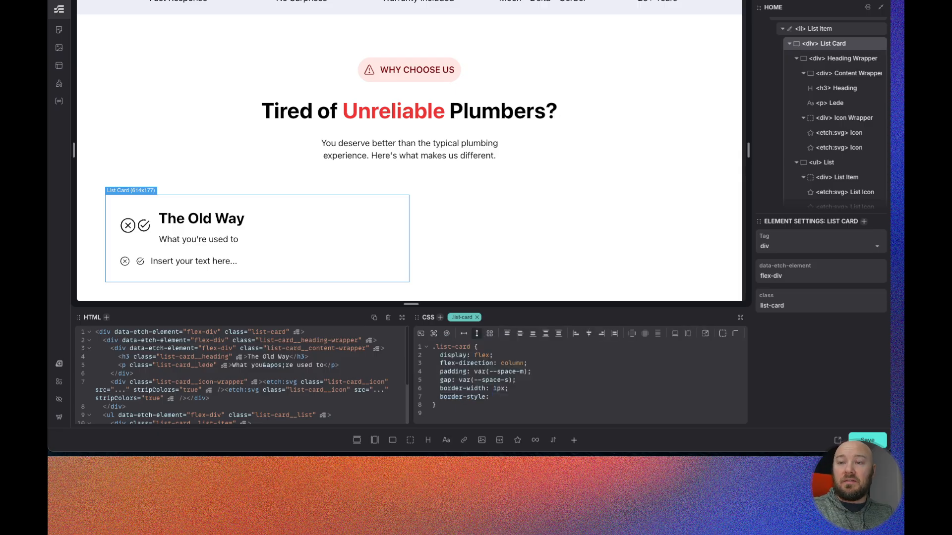
{"action": "type", "text": "solid;"}
- Add border-radius: var(--radius) to the List Card
{"action": "key", "text": "Return"}
{"action": "type", "text": "border-r"}
{"action": "key", "text": "Return"}
{"action": "type", "text": "--radius"}
{"action": "key", "text": "Return"}
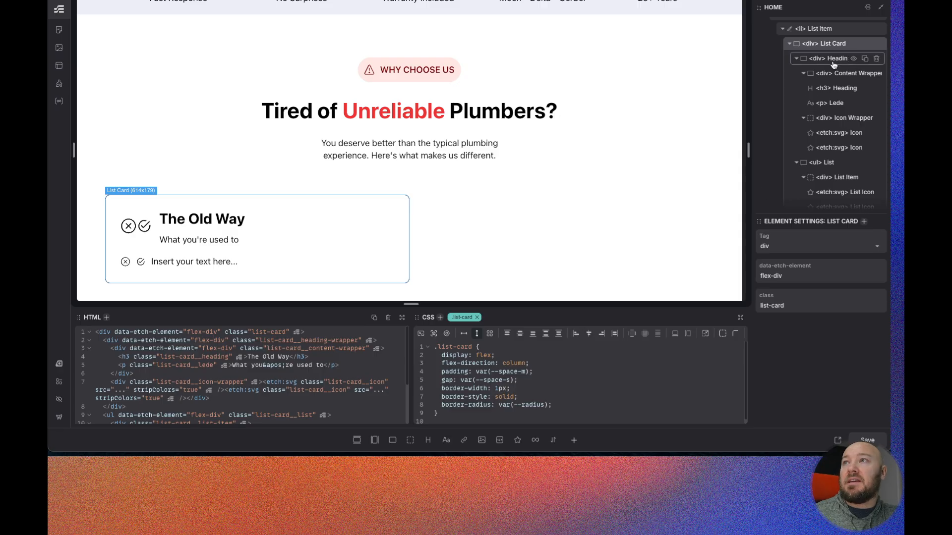
- Convert the List Card element into a reusable component
{"action": "scroll", "coordinate": [831, 53], "scroll_direction": "up", "scroll_amount": 3}
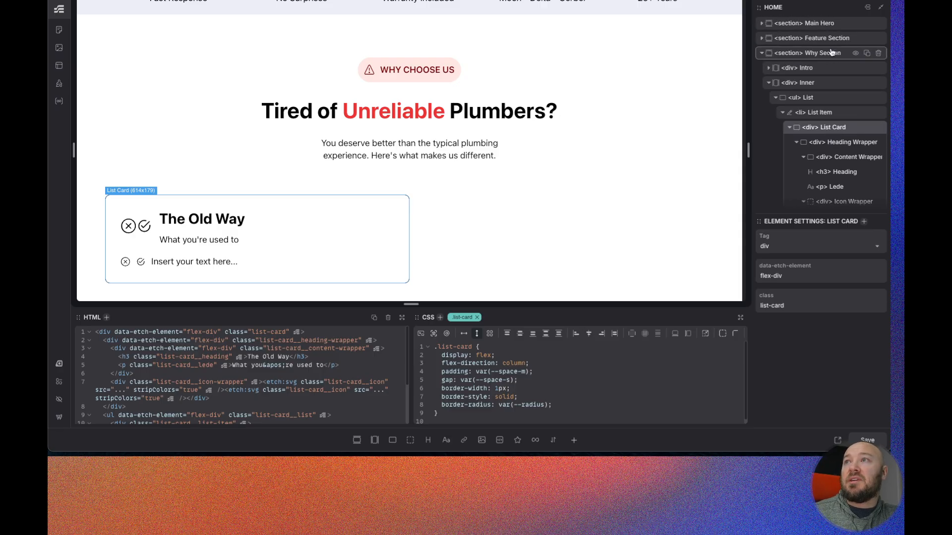
{"action": "right_click", "coordinate": [836, 130]}
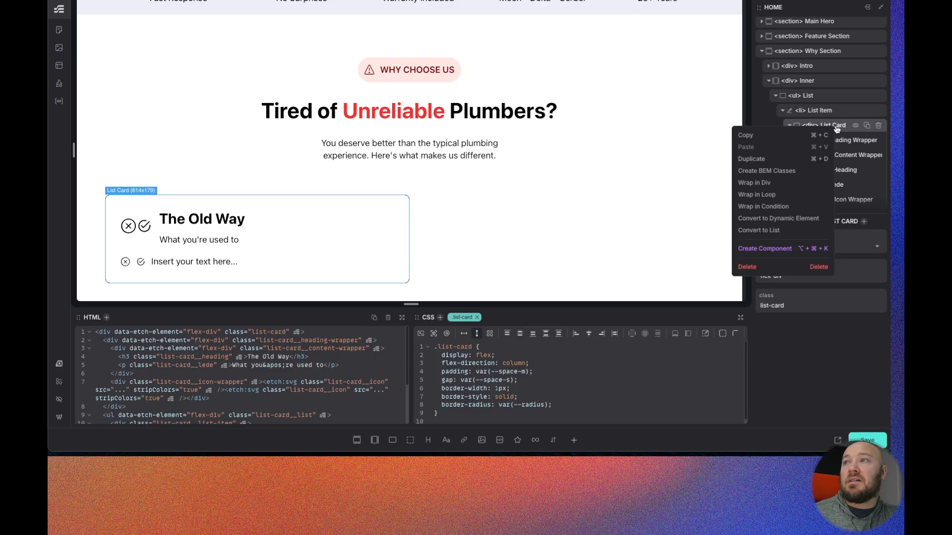
{"action": "left_click", "coordinate": [770, 250]}
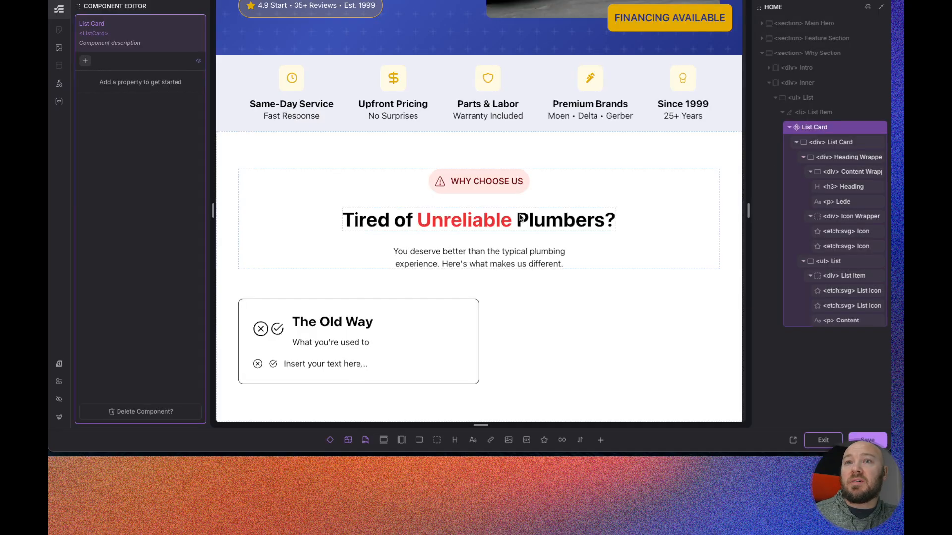
- Add a Select property named Type with the options Con : con and Pro : pro
{"action": "left_click", "coordinate": [85, 65]}
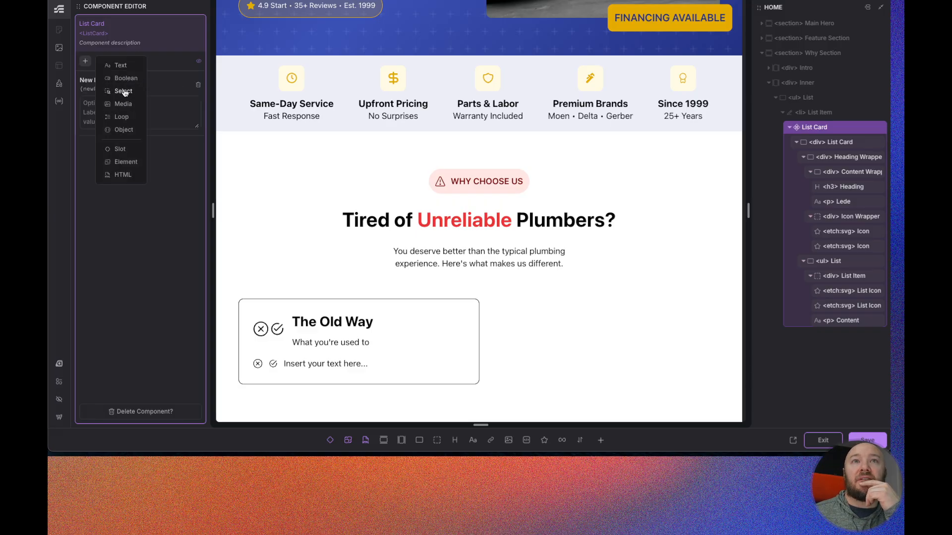
{"action": "left_click", "coordinate": [124, 91]}
{"action": "left_click", "coordinate": [92, 79]}
{"action": "type", "text": "Type"}
{"action": "left_click", "coordinate": [112, 102]}
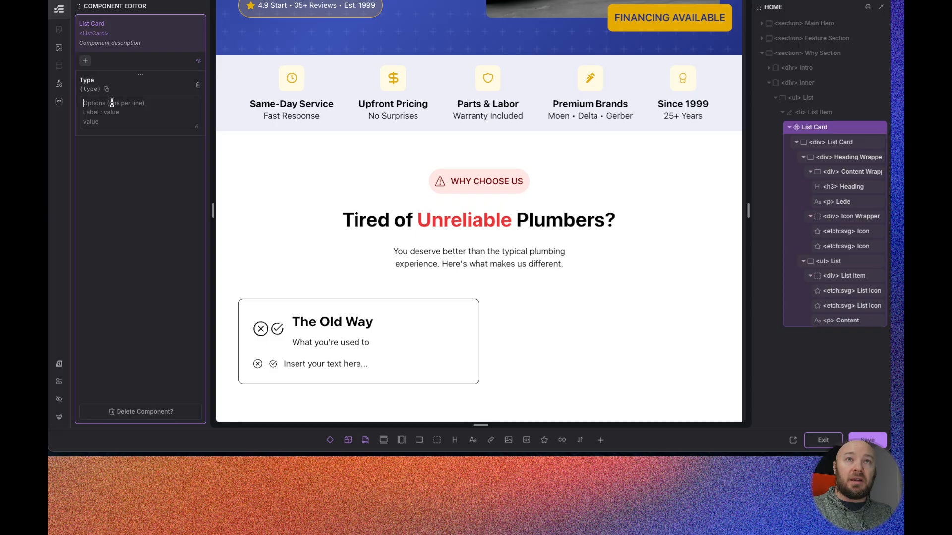
{"action": "type", "text": "Con : con"}
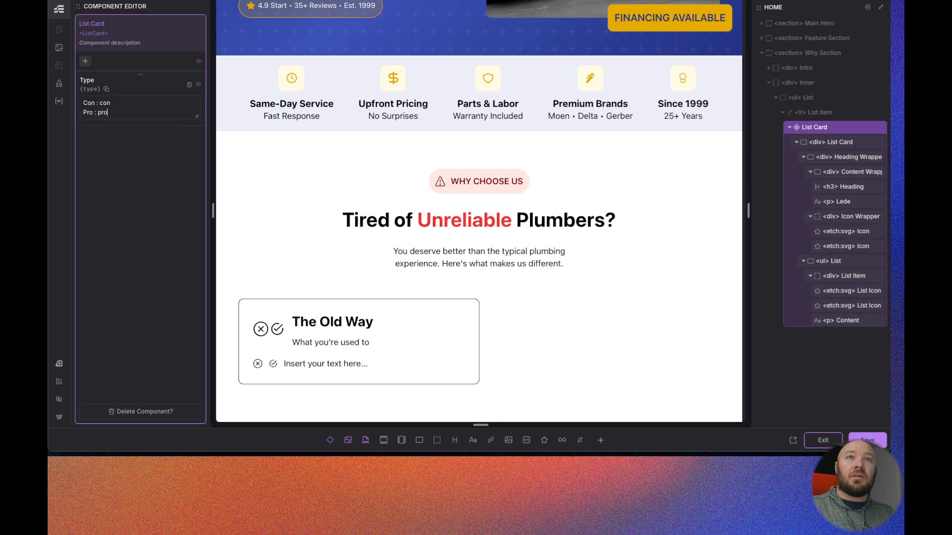
- Add Heading and Lede text properties and bind the card's heading and lede text to them
{"action": "left_click", "coordinate": [90, 66]}
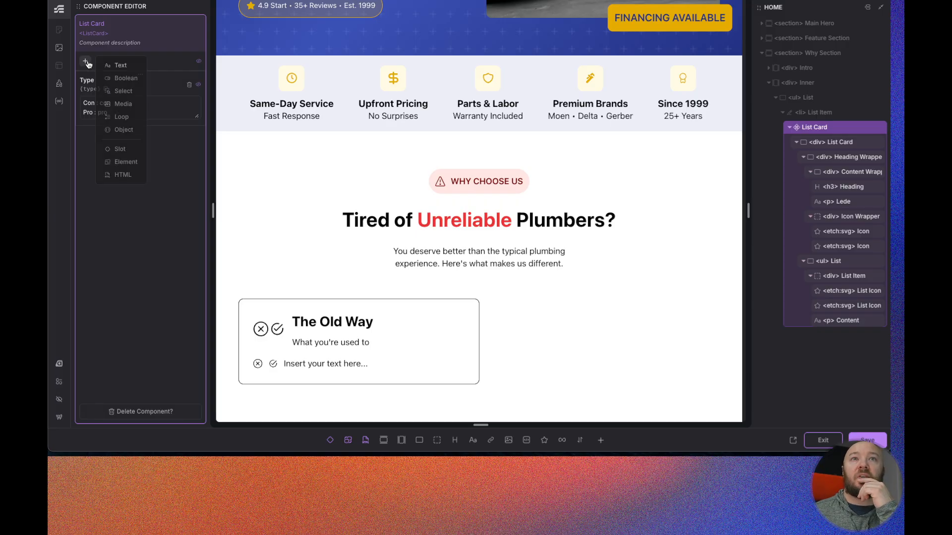
{"action": "left_click", "coordinate": [120, 66]}
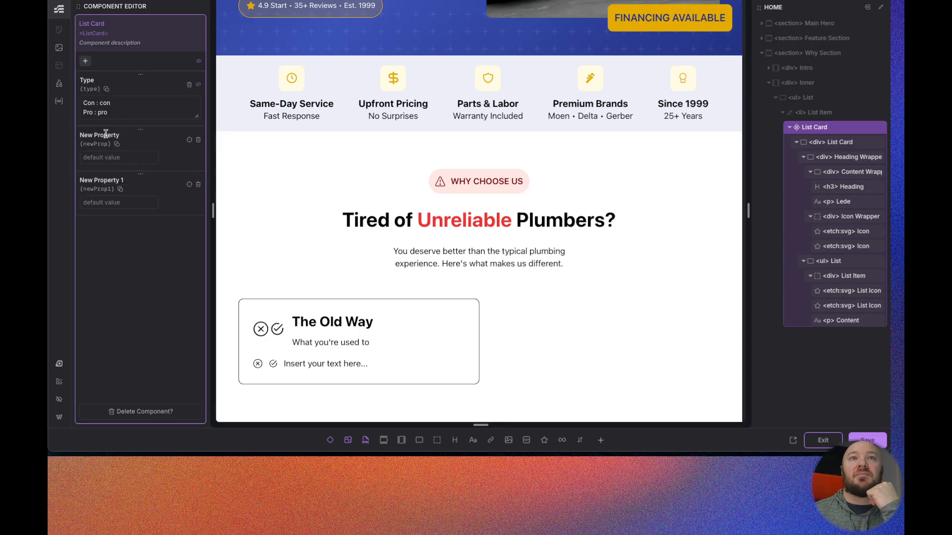
{"action": "triple_click", "coordinate": [105, 134]}
{"action": "type", "text": "Heading"}
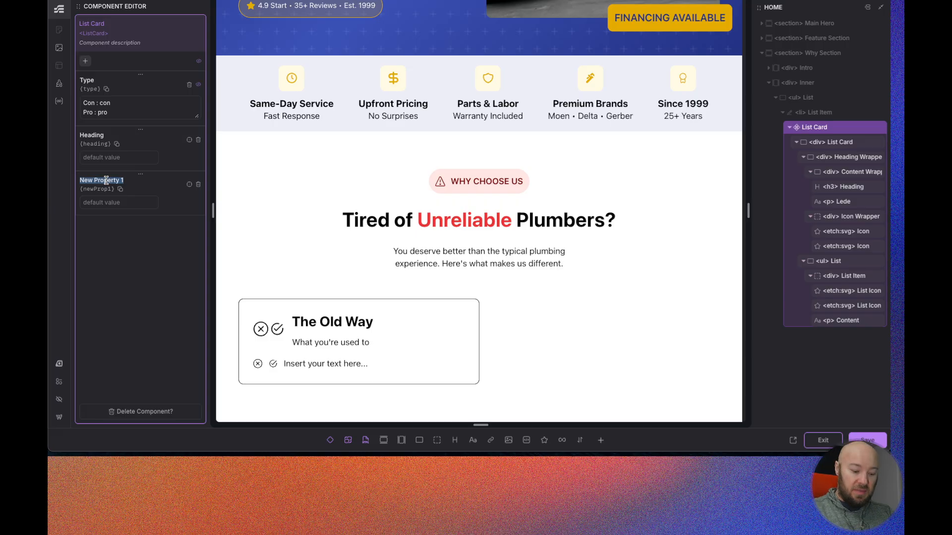
{"action": "type", "text": "Lede"}
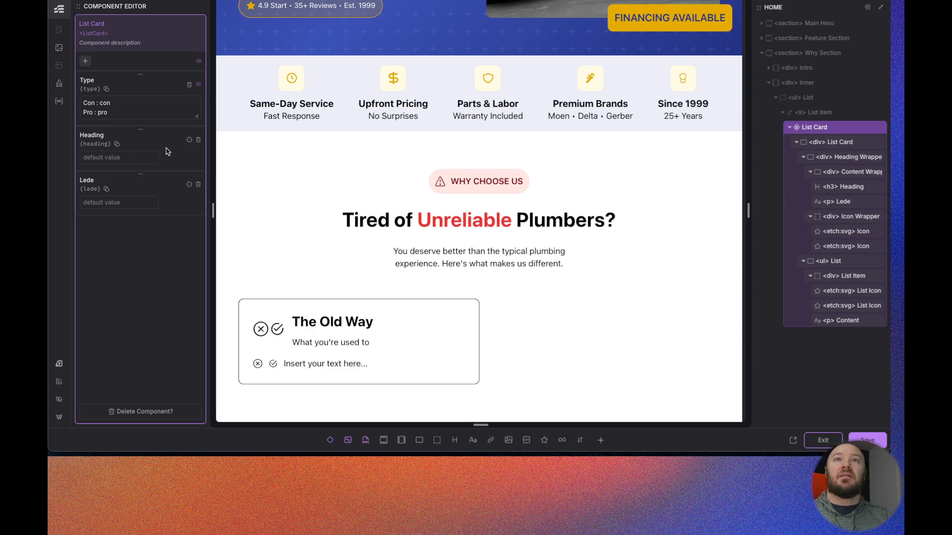
{"action": "left_click", "coordinate": [190, 143]}
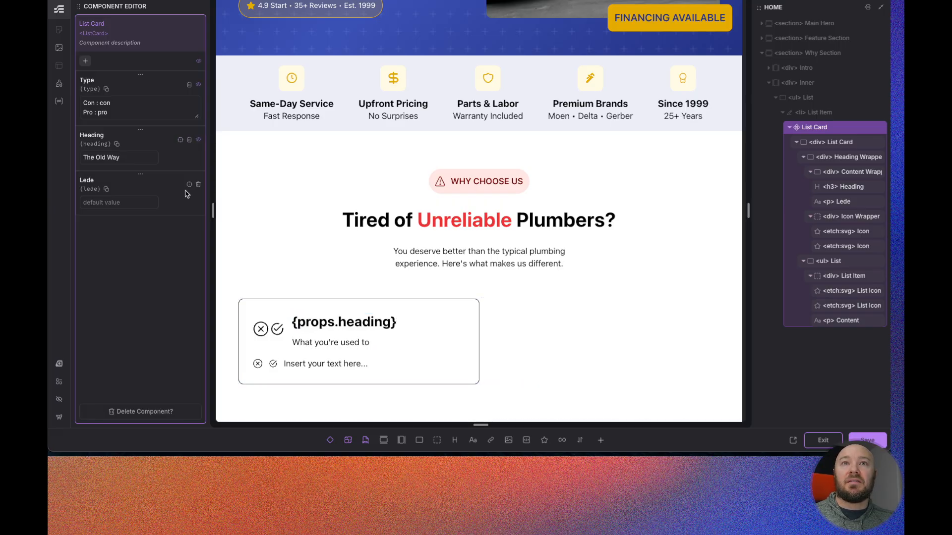
{"action": "left_click", "coordinate": [345, 348]}
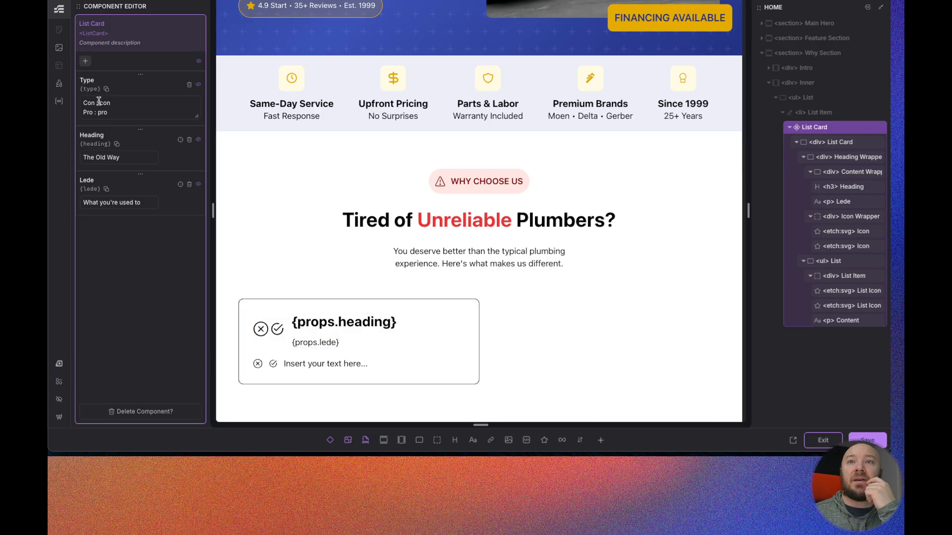
- Add a data-objection attribute set to {props.type} on the List Card div
{"action": "left_click", "coordinate": [836, 144]}
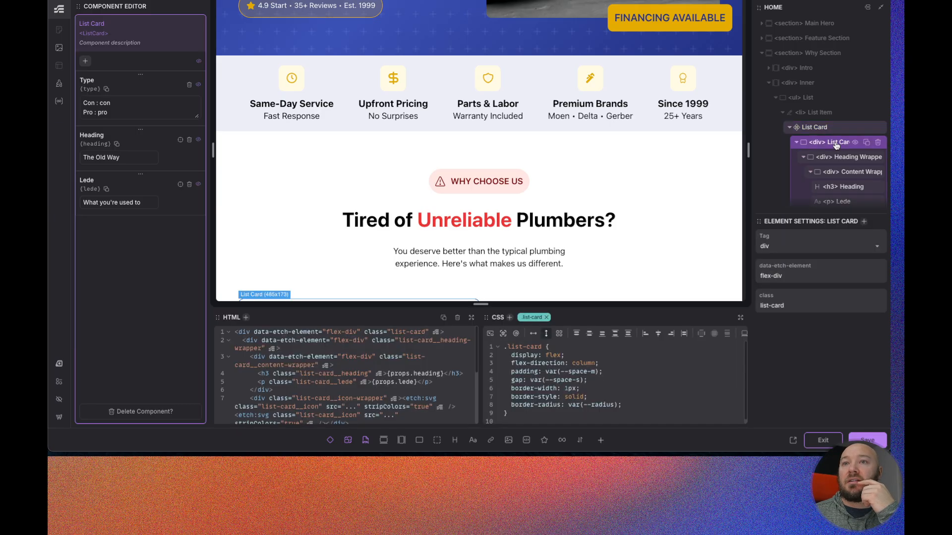
{"action": "left_click", "coordinate": [510, 318]}
{"action": "type", "text": "data-o"}
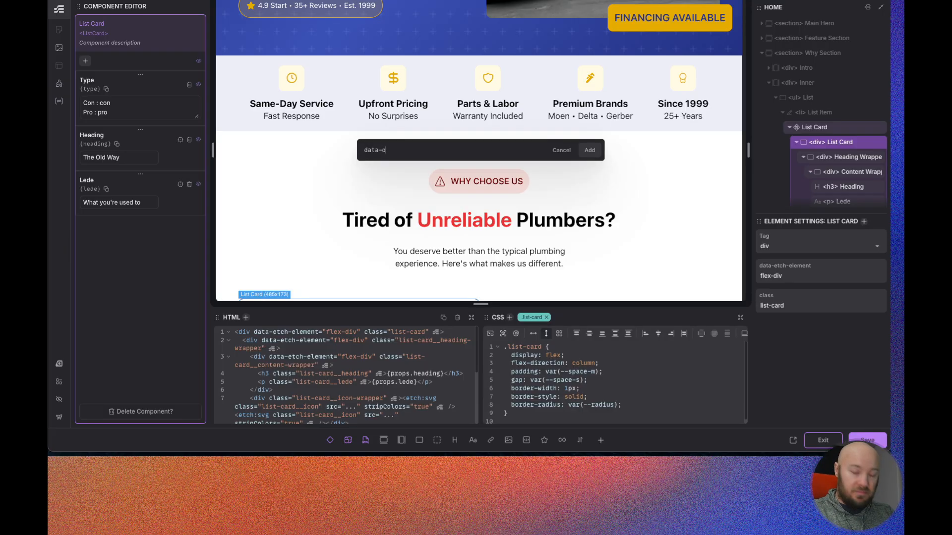
{"action": "type", "text": "bjection"}
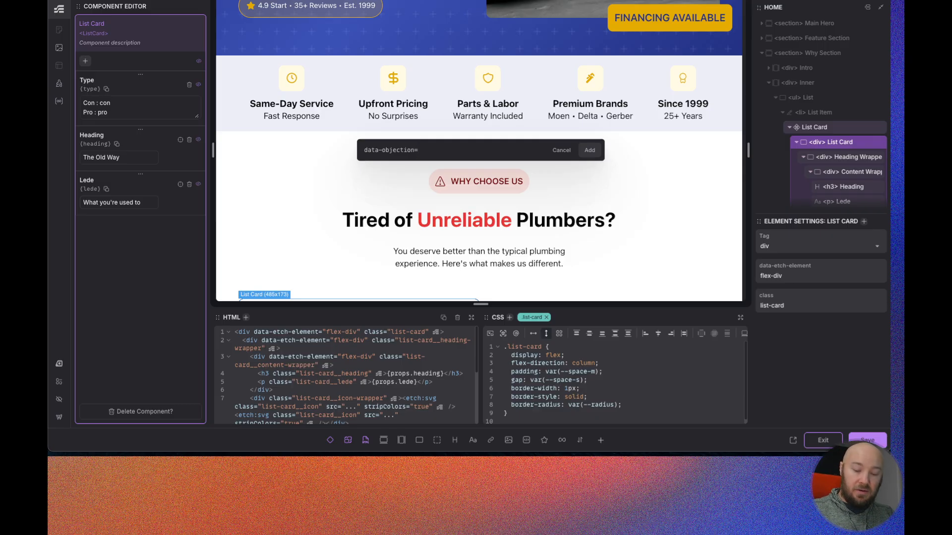
{"action": "type", "text": "={props.type"}
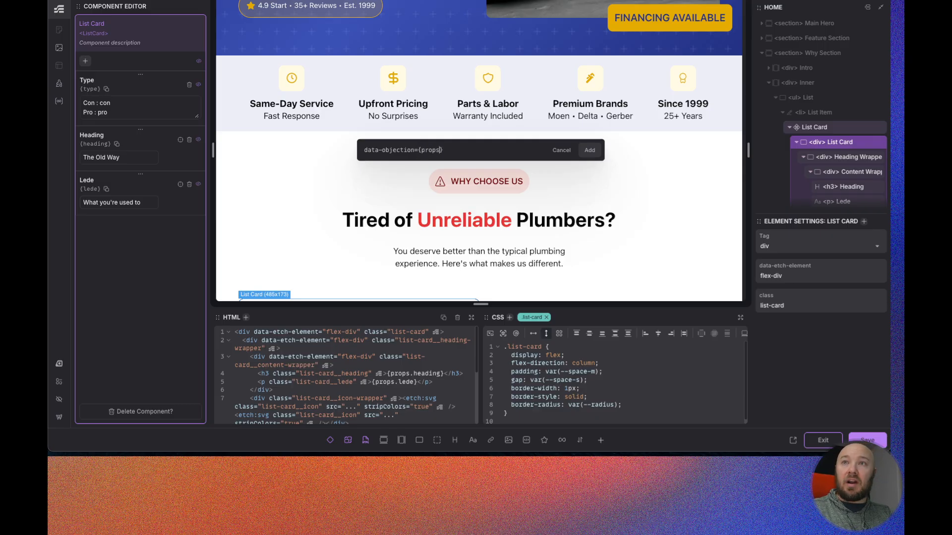
{"action": "left_click", "coordinate": [590, 150]}
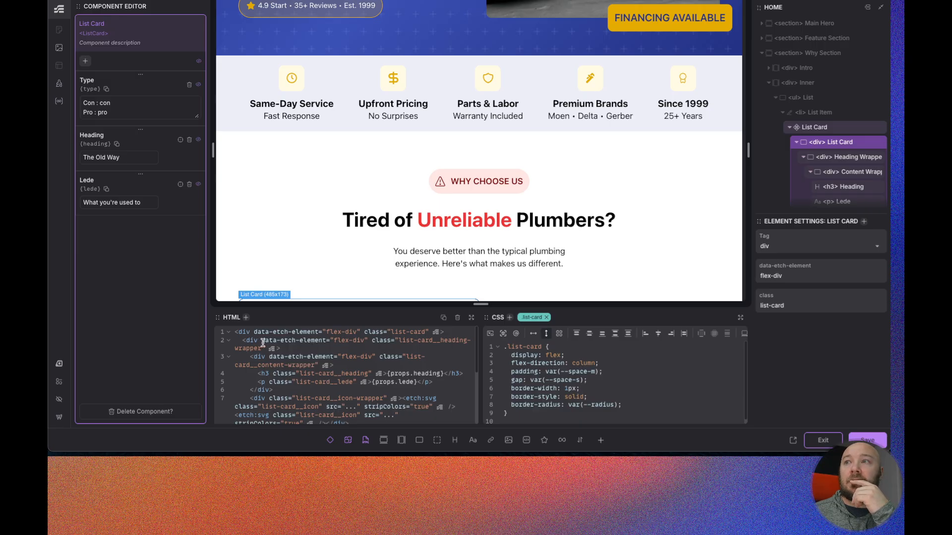
{"action": "left_click", "coordinate": [509, 318]}
{"action": "type", "text": "data-"}
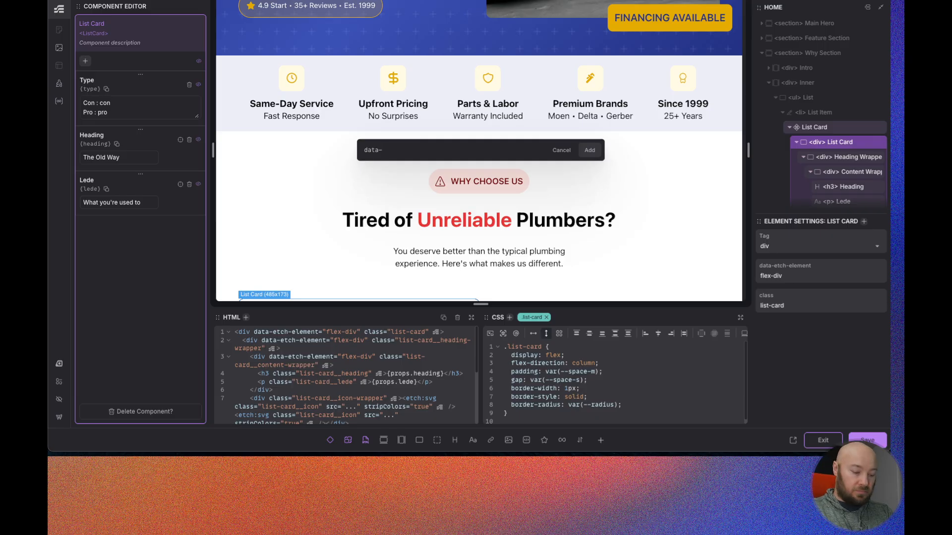
{"action": "type", "text": "objection"}
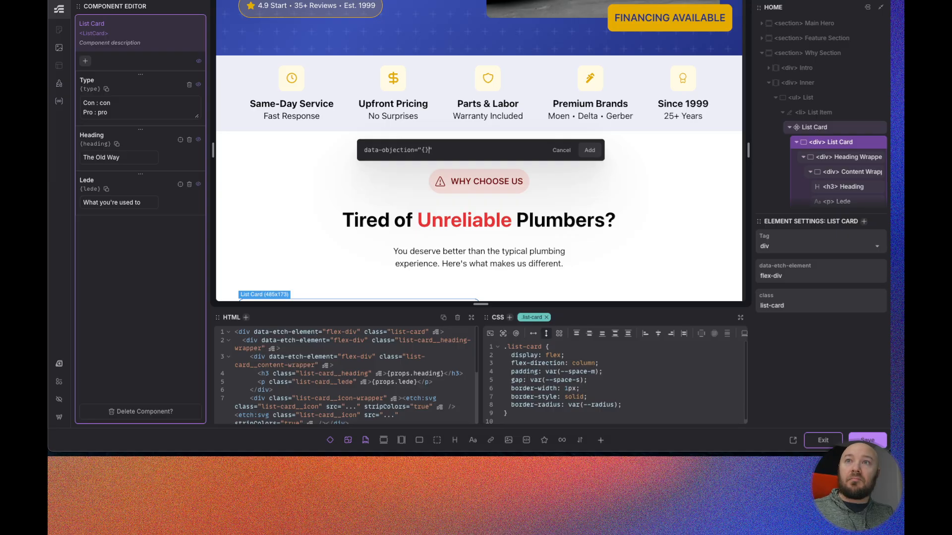
{"action": "type", "text": "=\"{props."}
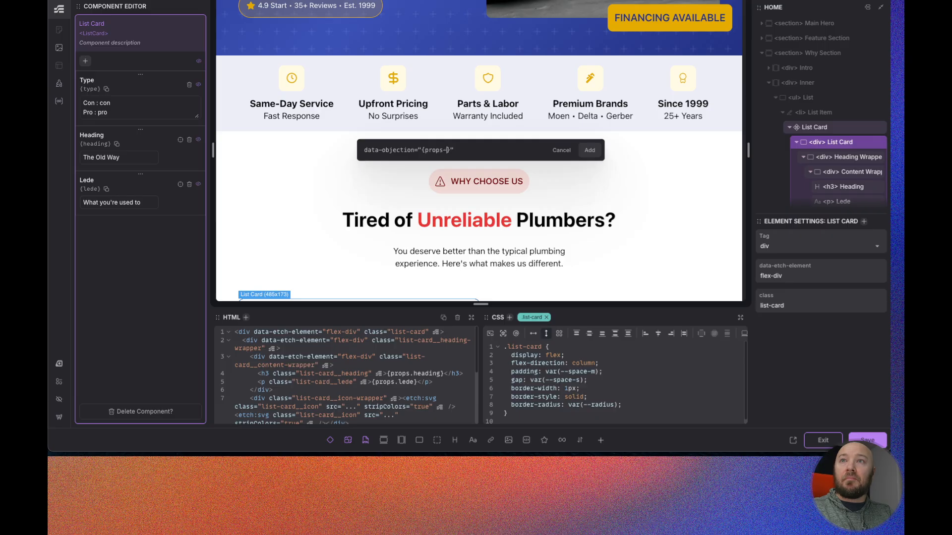
{"action": "type", "text": ".type"}
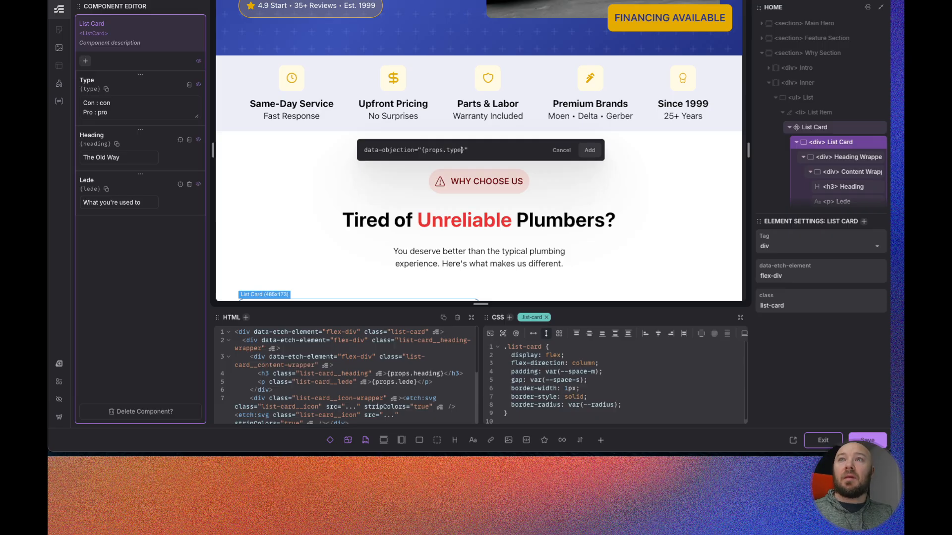
{"action": "left_click", "coordinate": [591, 150]}
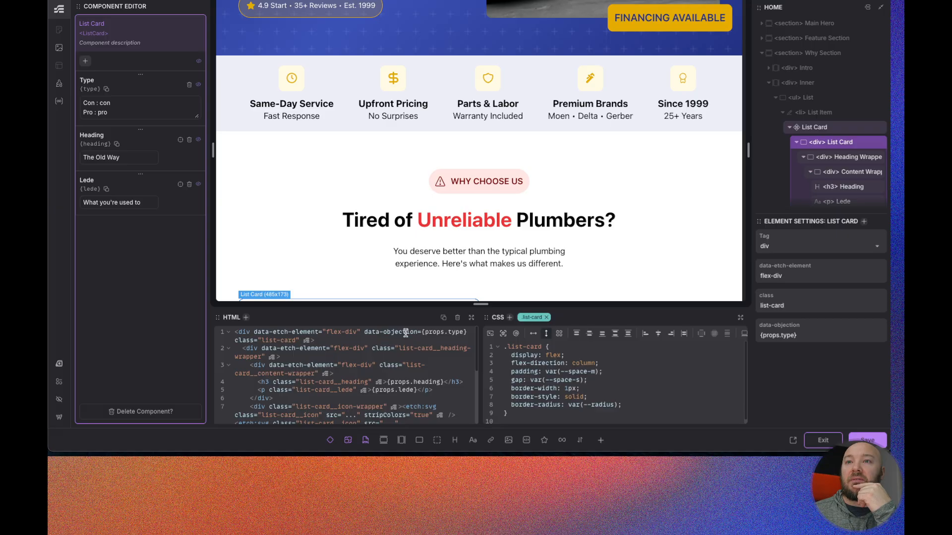
- Add a nested &[data-objection='con' i] rule inside the list-card CSS
{"action": "left_click", "coordinate": [637, 403]}
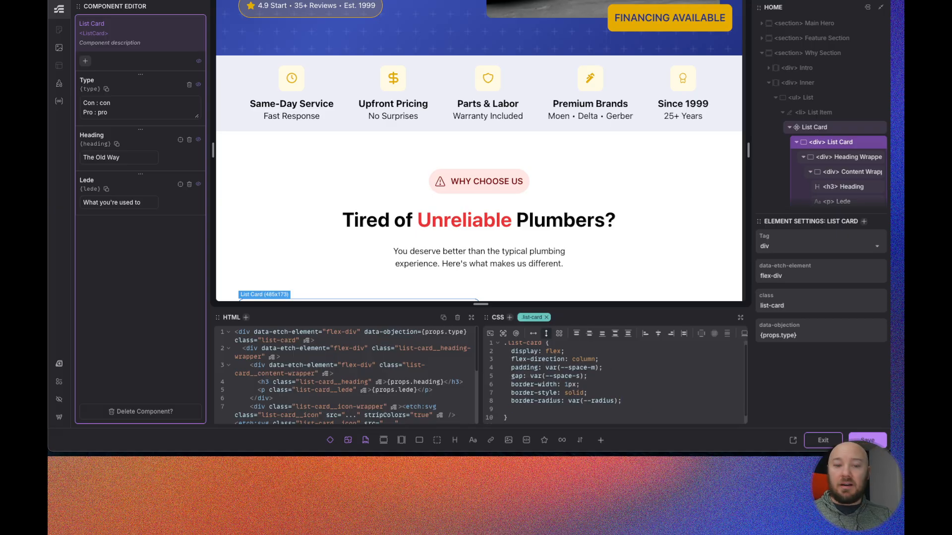
{"action": "type", "text": "&"}
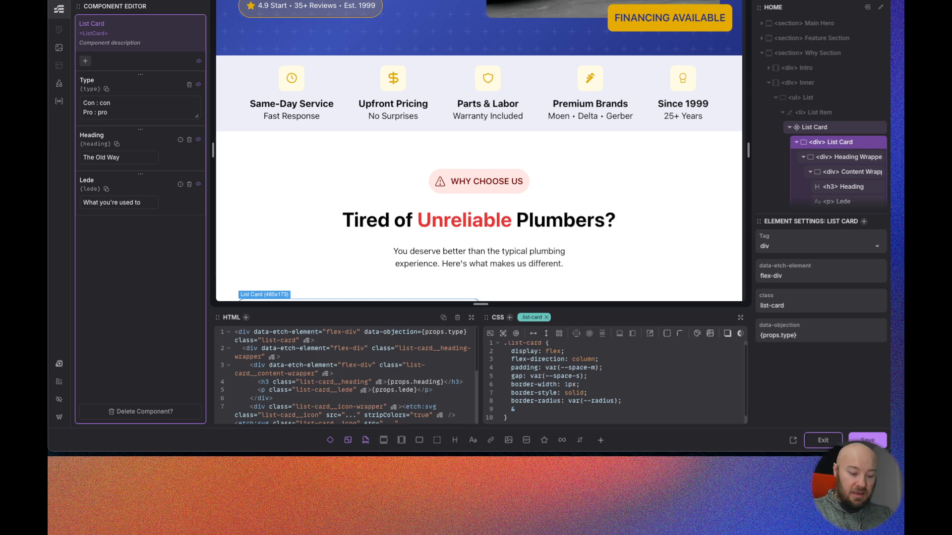
{"action": "type", "text": "{}"}
{"action": "key", "text": "BackSpace"}
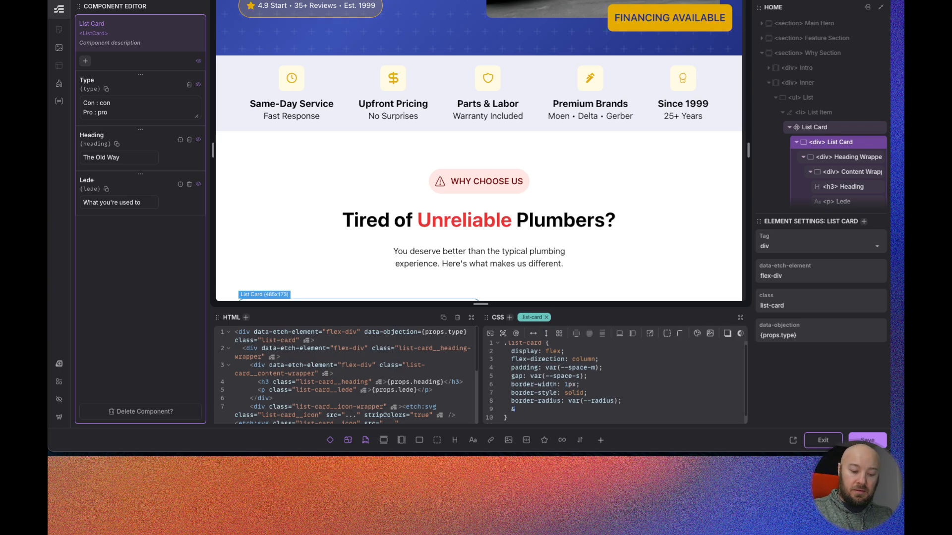
{"action": "type", "text": "[data-objection"}
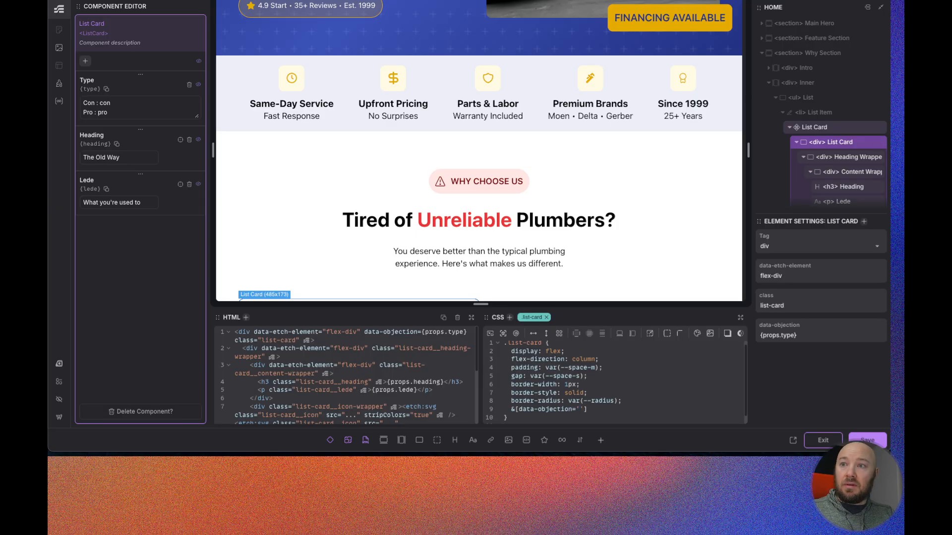
{"action": "type", "text": "='con'"}
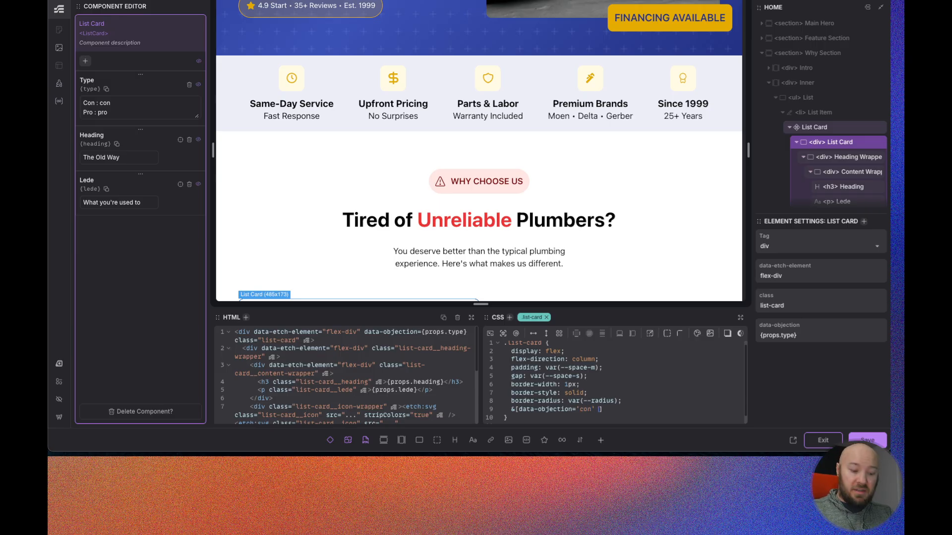
{"action": "type", "text": " i] "}
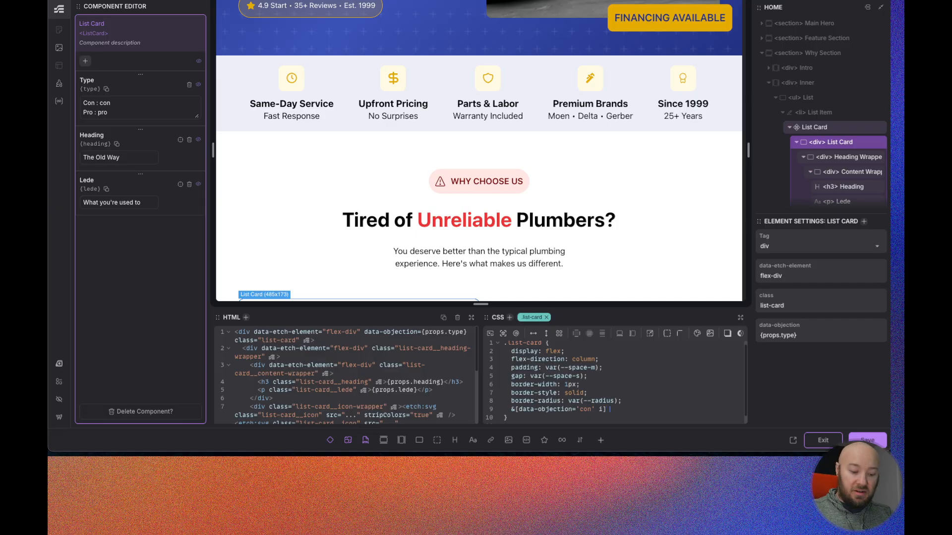
{"action": "type", "text": "{"}
{"action": "key", "text": "Return"}
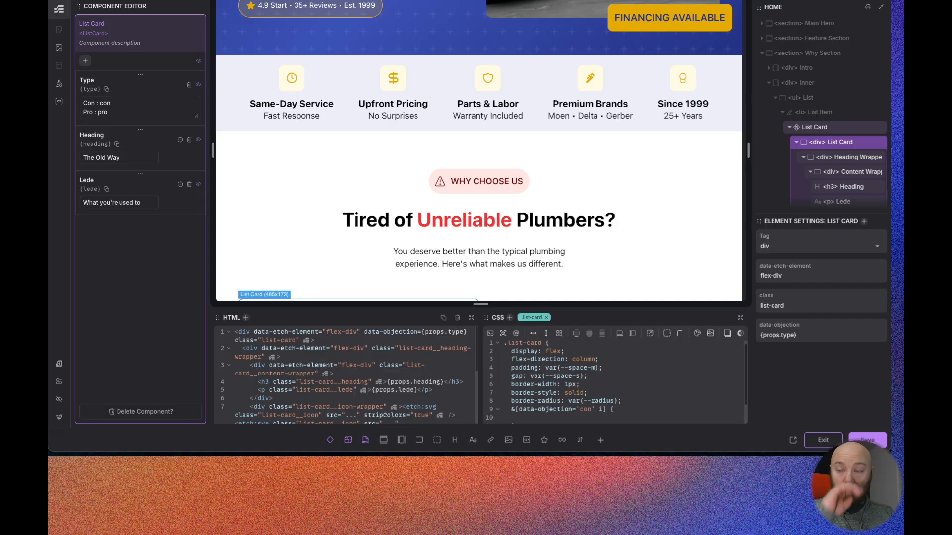
- Paste a copy of the nested rule below it and change its value to 'pro'
{"action": "left_click_drag", "start_coordinate": [556, 308], "coordinate": [548, 227]}
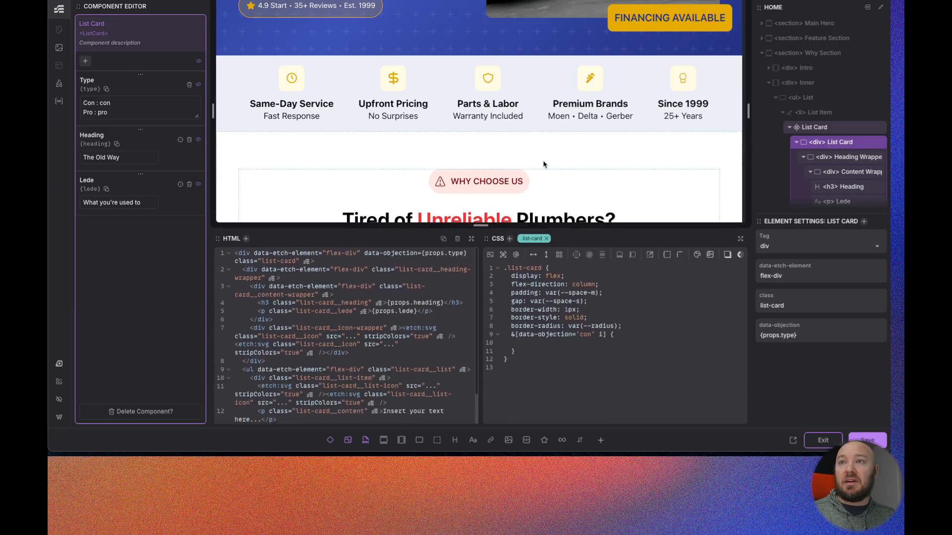
{"action": "scroll", "coordinate": [543, 163], "scroll_direction": "down", "scroll_amount": 4}
{"action": "left_click", "coordinate": [529, 343]}
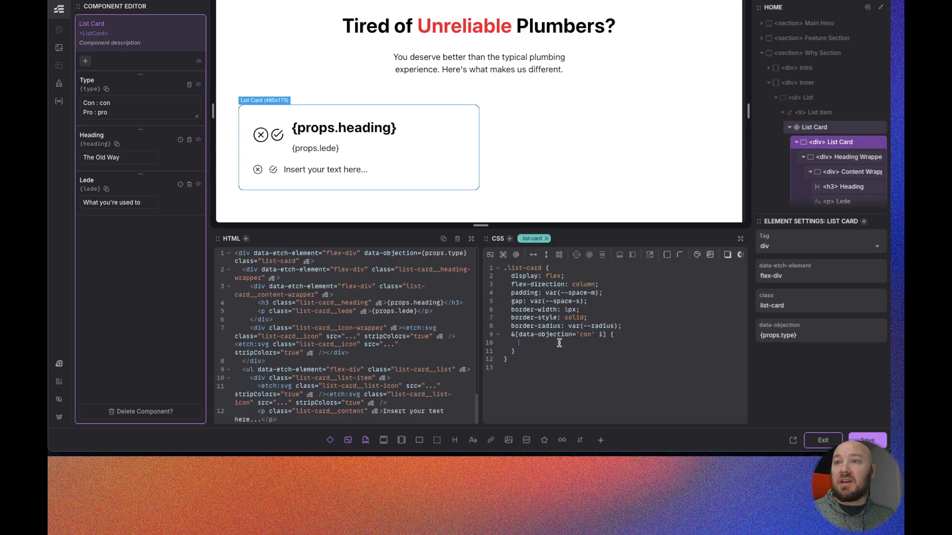
{"action": "left_click", "coordinate": [513, 341]}
{"action": "left_click", "coordinate": [516, 352]}
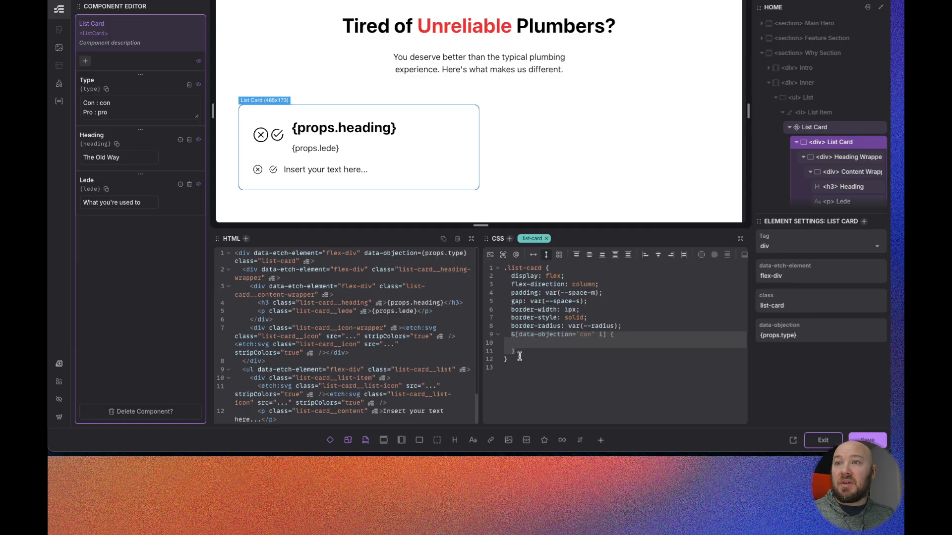
{"action": "key", "text": "Return"}
{"action": "type", "text": "&[data-objection='con' i] {    }"}
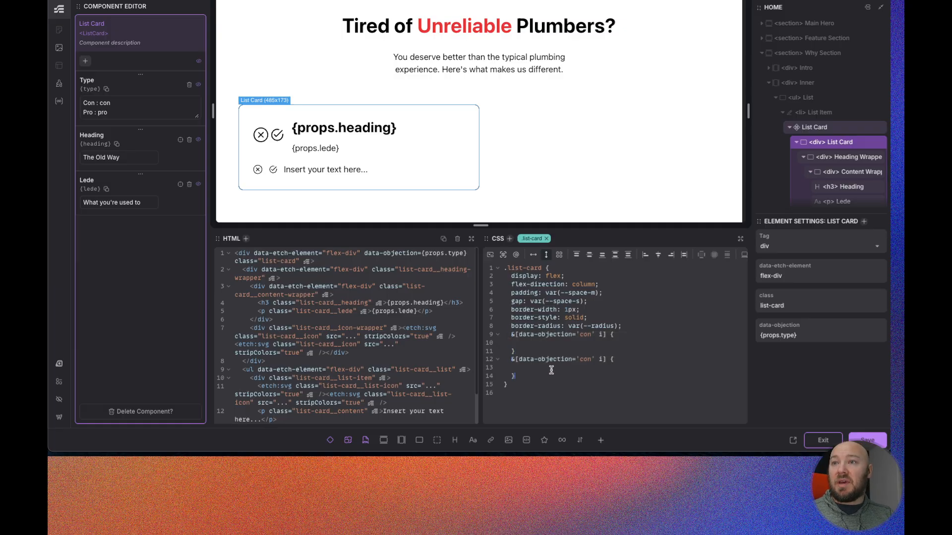
{"action": "left_click", "coordinate": [591, 361]}
{"action": "key", "text": "BackSpace"}
{"action": "key", "text": "BackSpace"}
{"action": "key", "text": "BackSpace"}
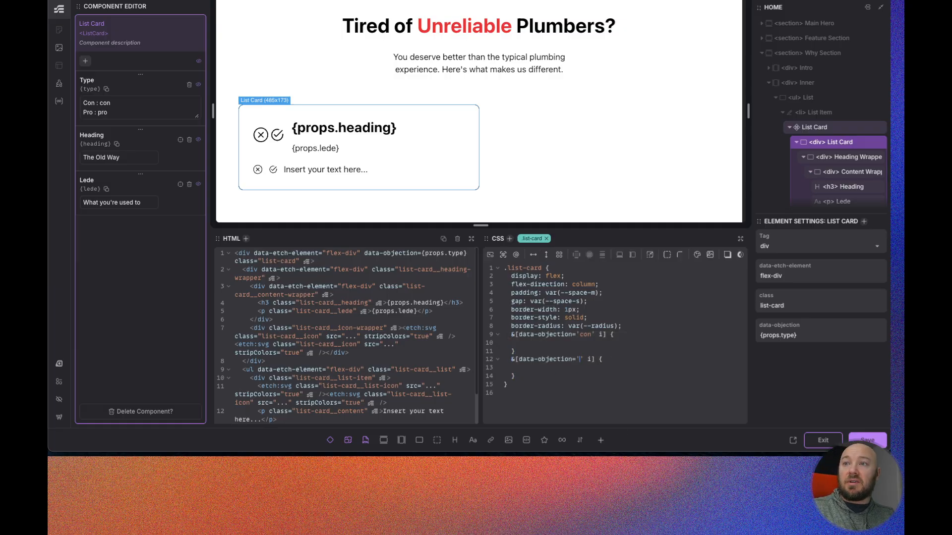
{"action": "type", "text": "pro"}
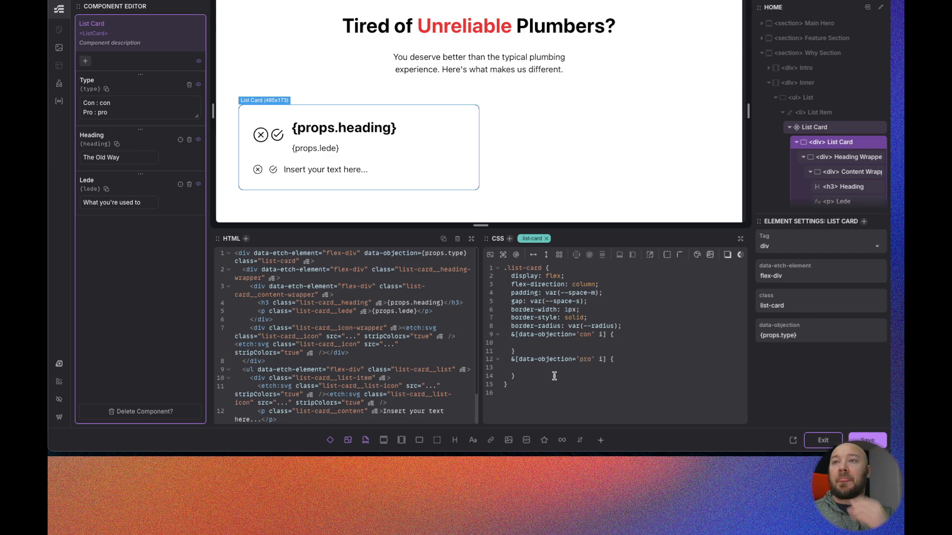
- Give the con rule a background of var(--danger-ultra-light)
{"action": "left_click", "coordinate": [511, 334]}
{"action": "key", "text": "Return"}
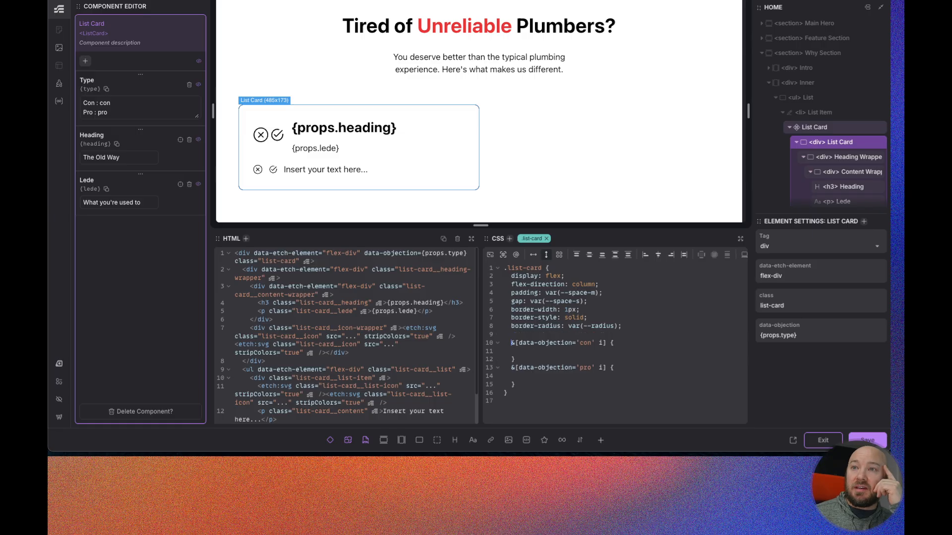
{"action": "left_click", "coordinate": [512, 367]}
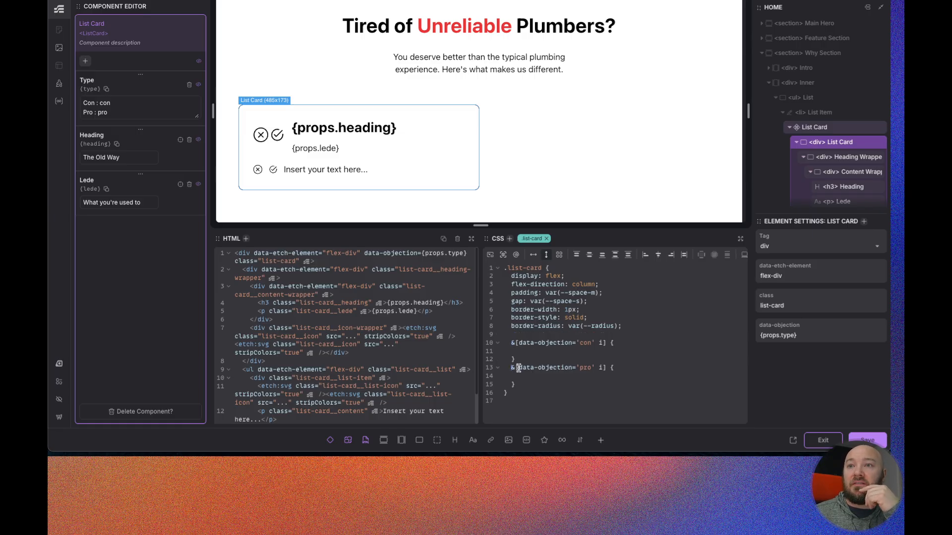
{"action": "key", "text": "Return"}
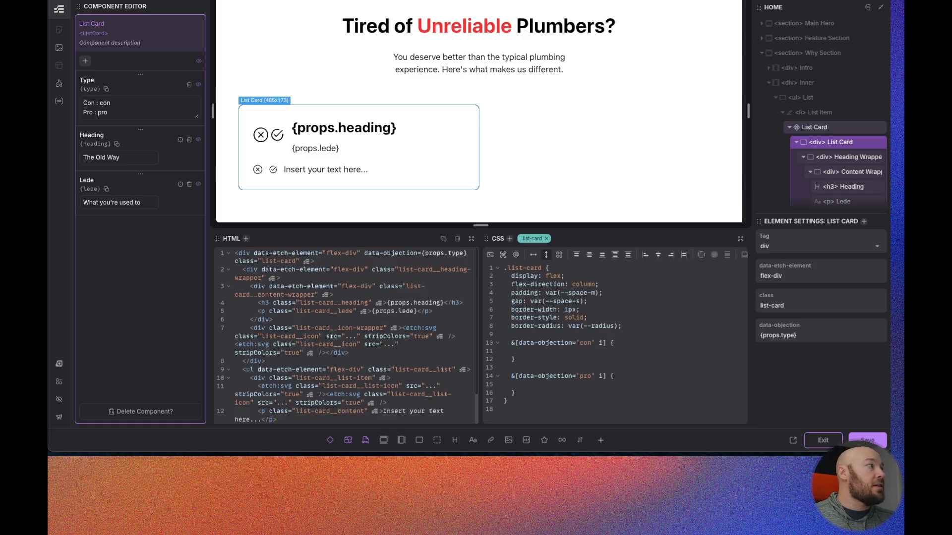
{"action": "left_click", "coordinate": [529, 350]}
{"action": "type", "text": "back"}
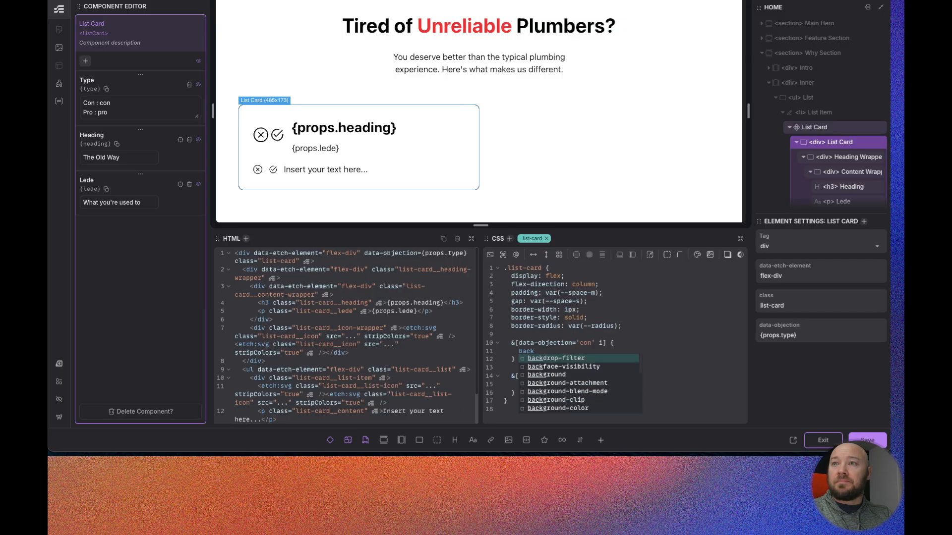
{"action": "key", "text": "Down"}
{"action": "key", "text": "Down"}
{"action": "key", "text": "Return"}
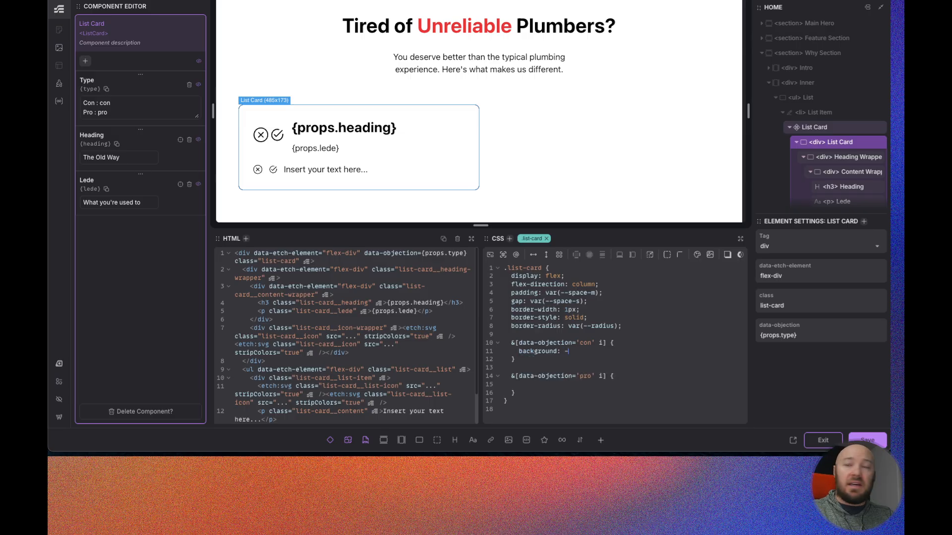
{"action": "type", "text": "--danger"}
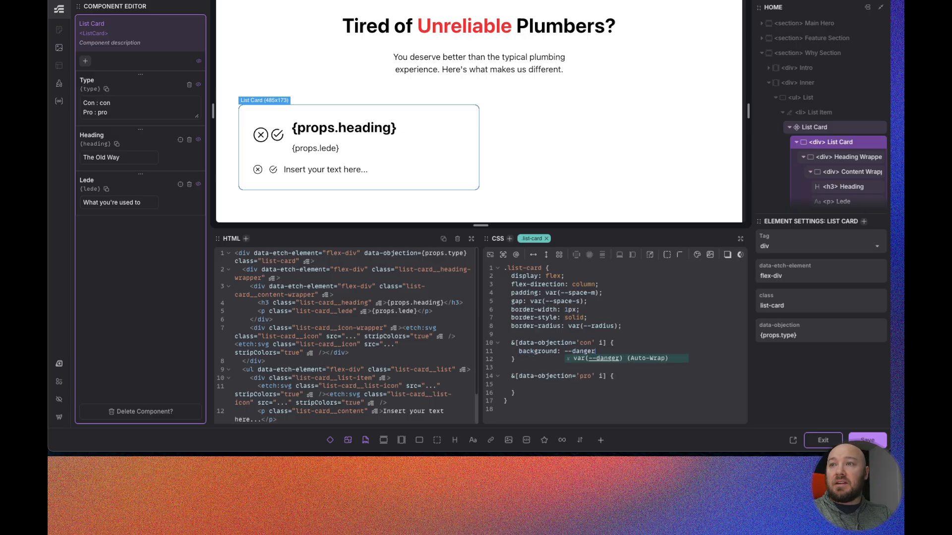
{"action": "type", "text": "-ultra-light"}
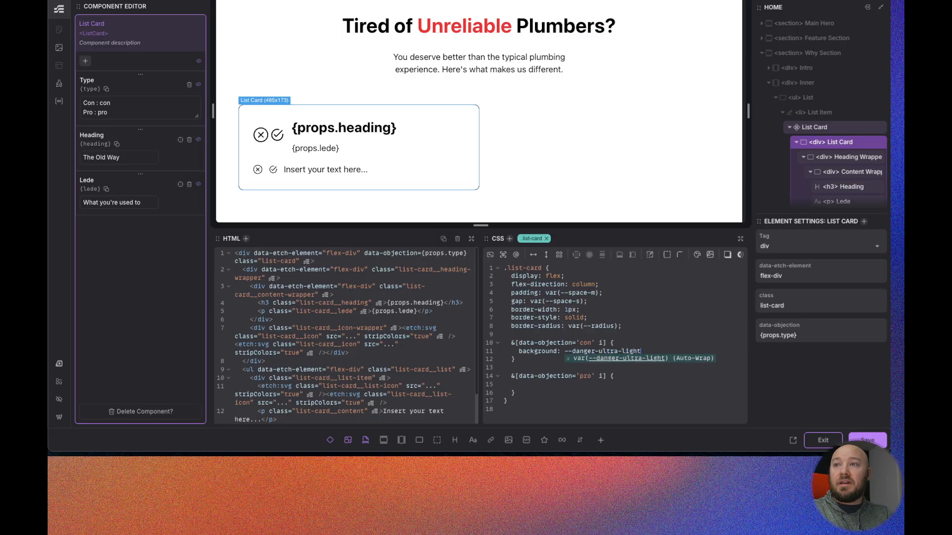
{"action": "key", "text": "Return"}
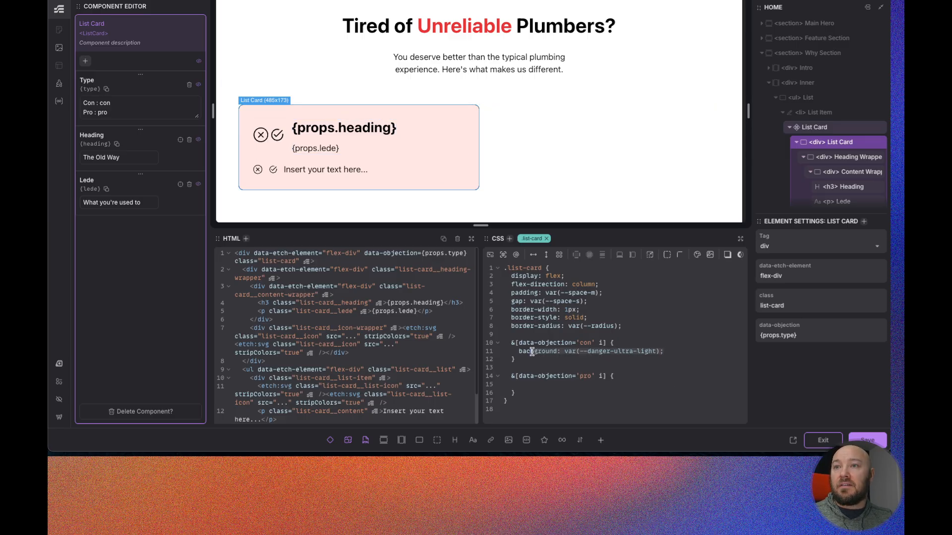
- Paste the background line into the pro rule and change its variable to var(--success-ultra-light)
{"action": "left_click", "coordinate": [527, 385]}
{"action": "type", "text": "background: var(--danger-ultra-light);"}
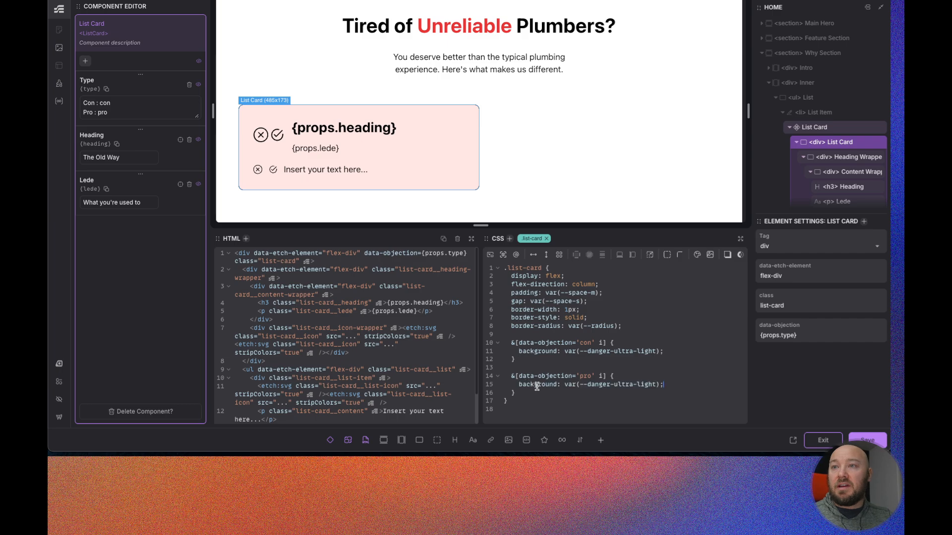
{"action": "double_click", "coordinate": [597, 384]}
{"action": "type", "text": "suc"}
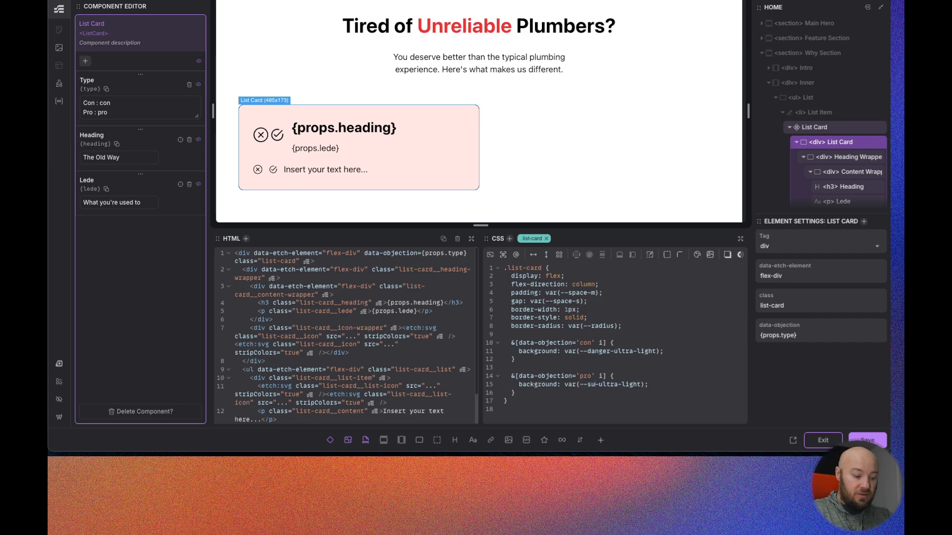
{"action": "type", "text": "cess"}
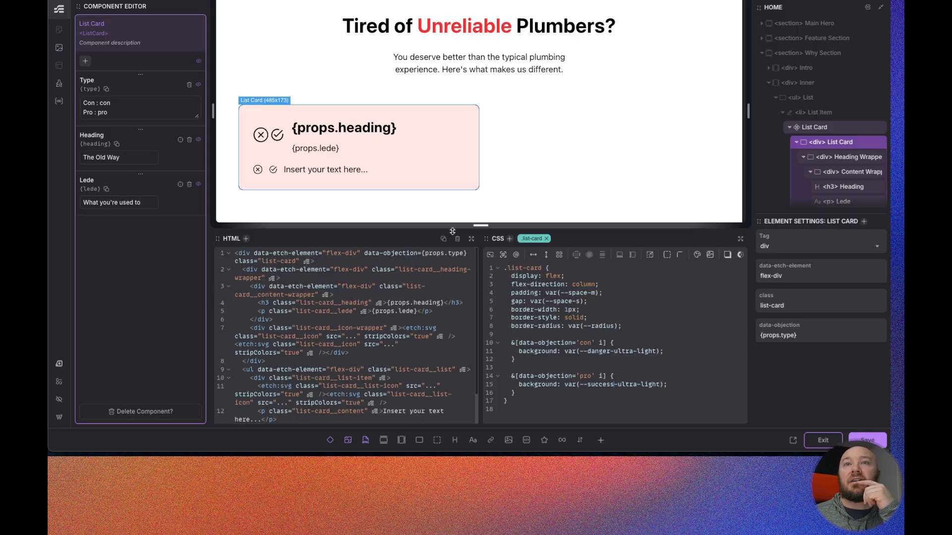
{"action": "left_click", "coordinate": [545, 408]}
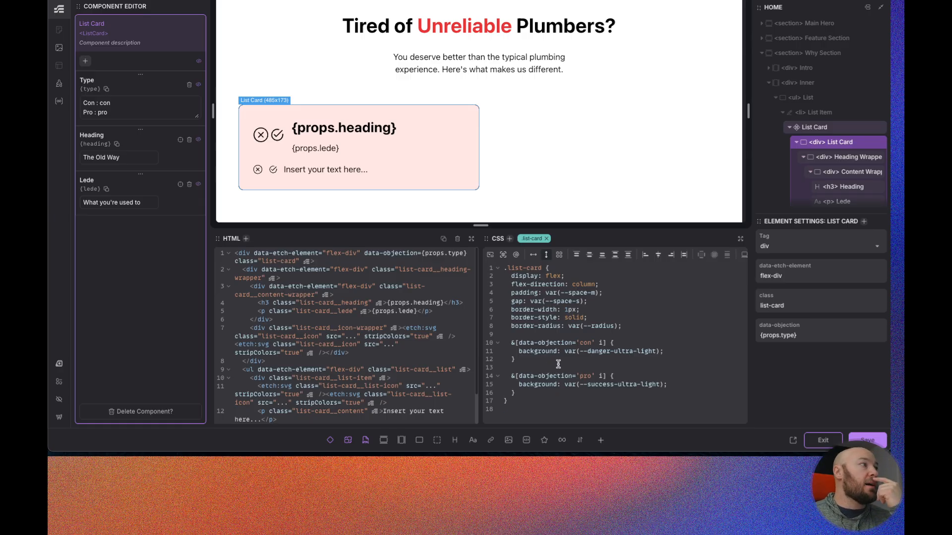
- Add a border-color of var(--danger) to the con rule
{"action": "left_click", "coordinate": [672, 352]}
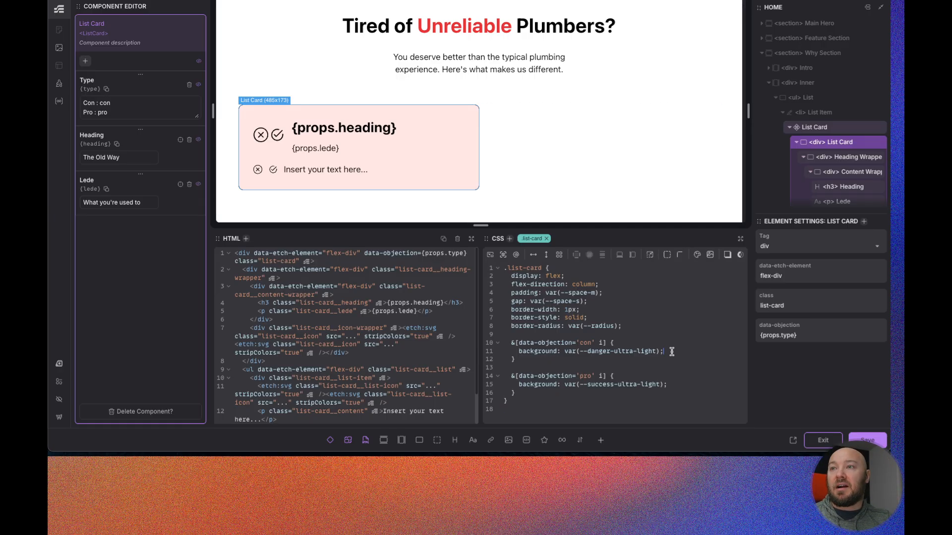
{"action": "key", "text": "Return"}
{"action": "type", "text": "borcer-"}
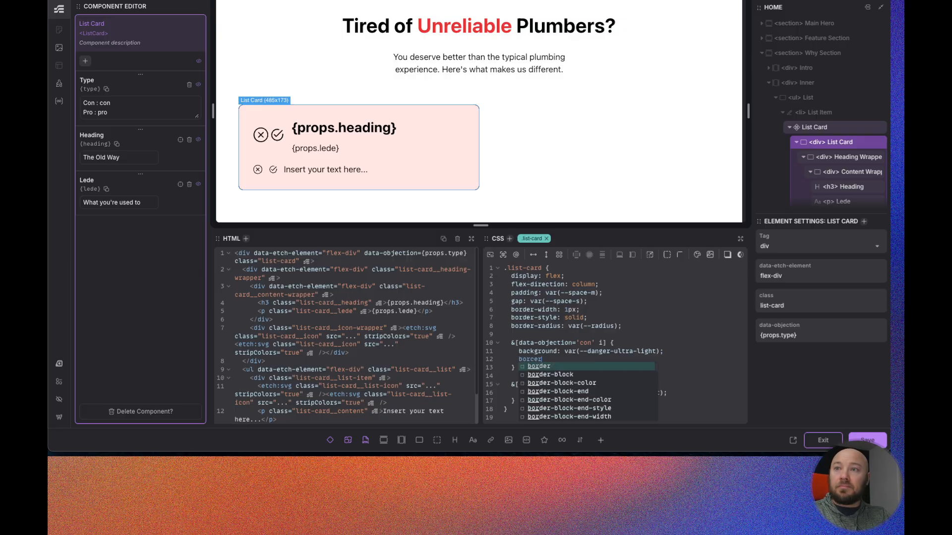
{"action": "key", "text": "BackSpace"}
{"action": "type", "text": "der-co"}
{"action": "key", "text": "Down"}
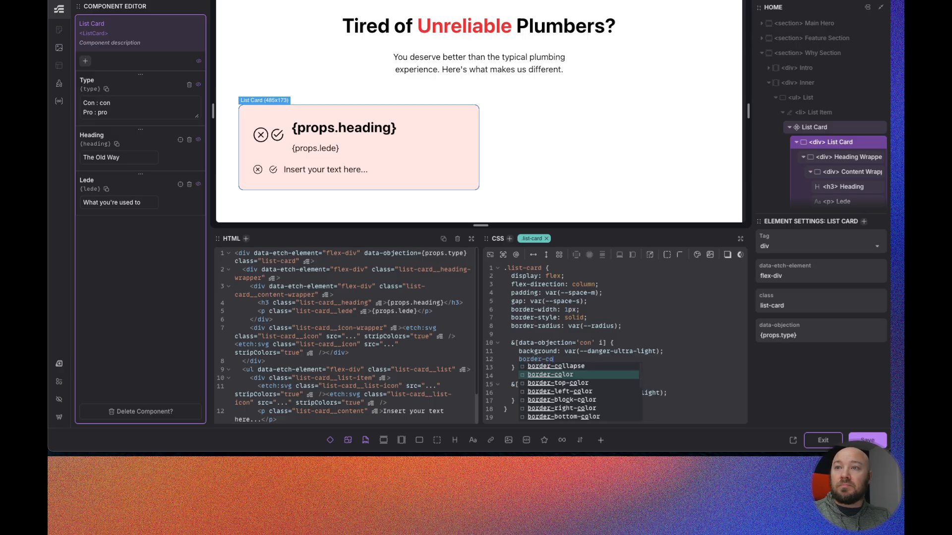
{"action": "key", "text": "Return"}
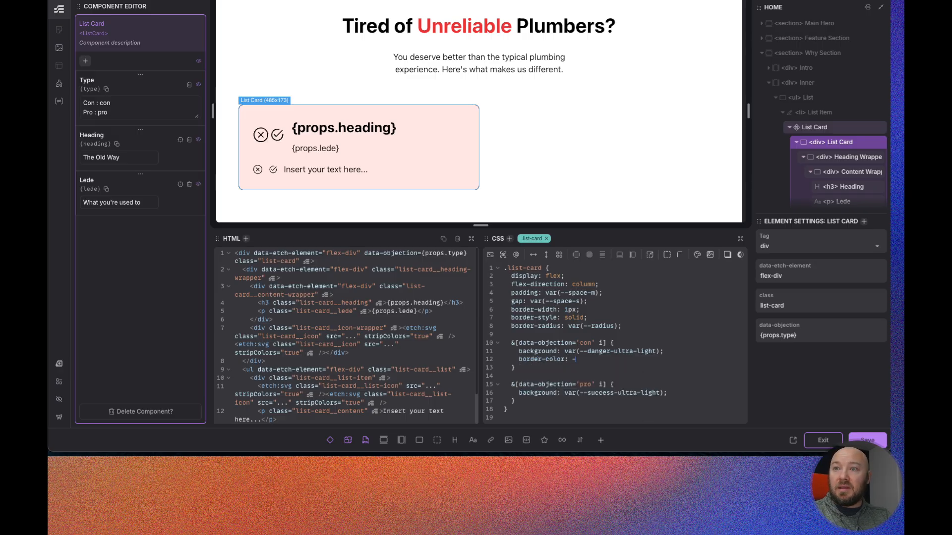
{"action": "type", "text": "--danger"}
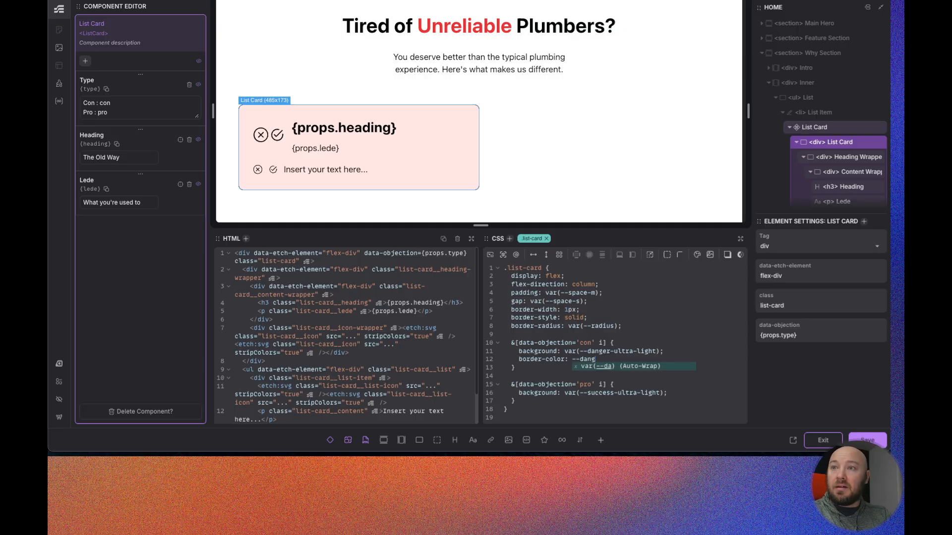
{"action": "key", "text": "Return"}
- Add a border-color of var(--success) to the pro rule and tidy the blank line
{"action": "left_click", "coordinate": [674, 394]}
{"action": "key", "text": "Return"}
{"action": "type", "text": "border-co"}
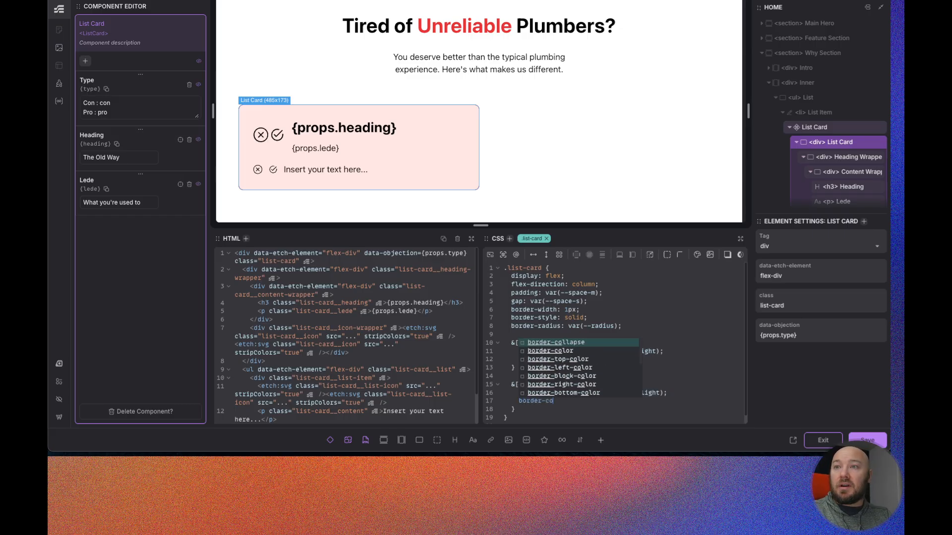
{"action": "key", "text": "Down"}
{"action": "key", "text": "Return"}
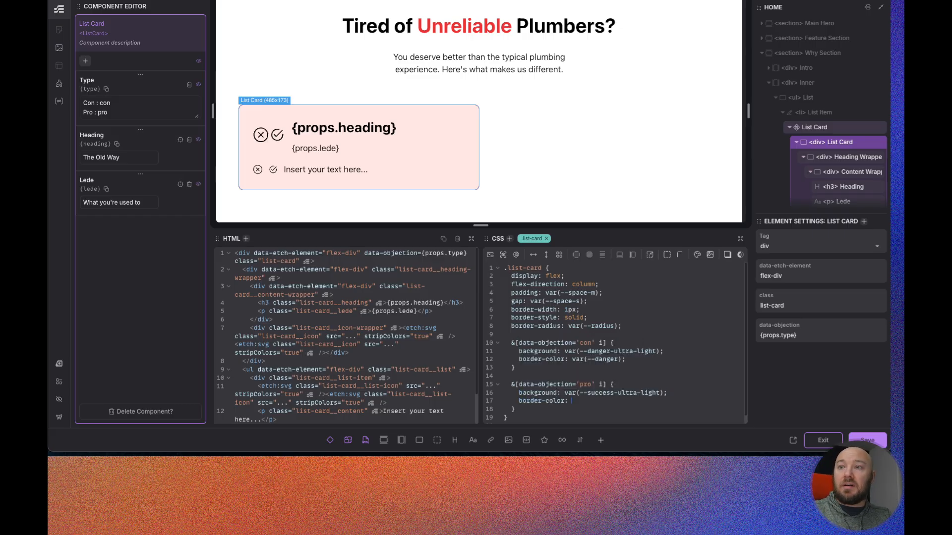
{"action": "type", "text": "--suc"}
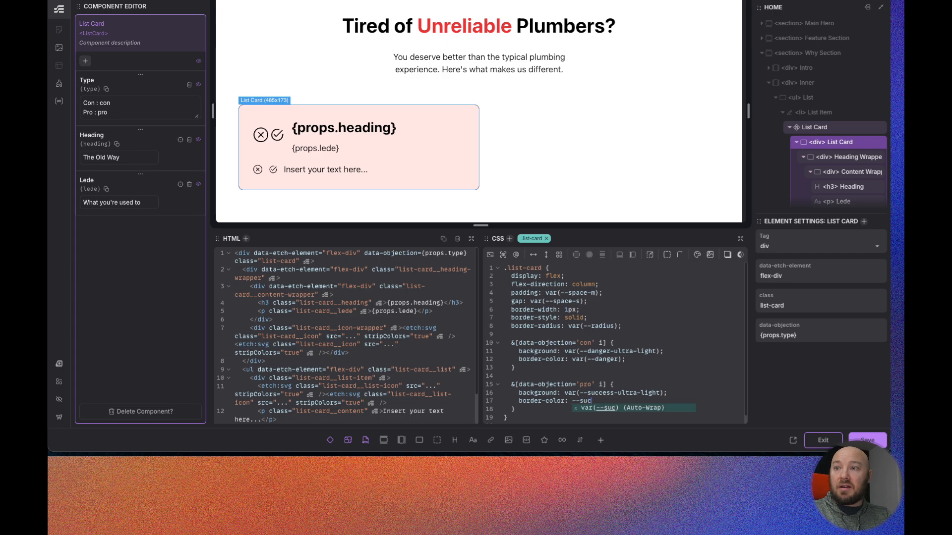
{"action": "type", "text": "cuess"}
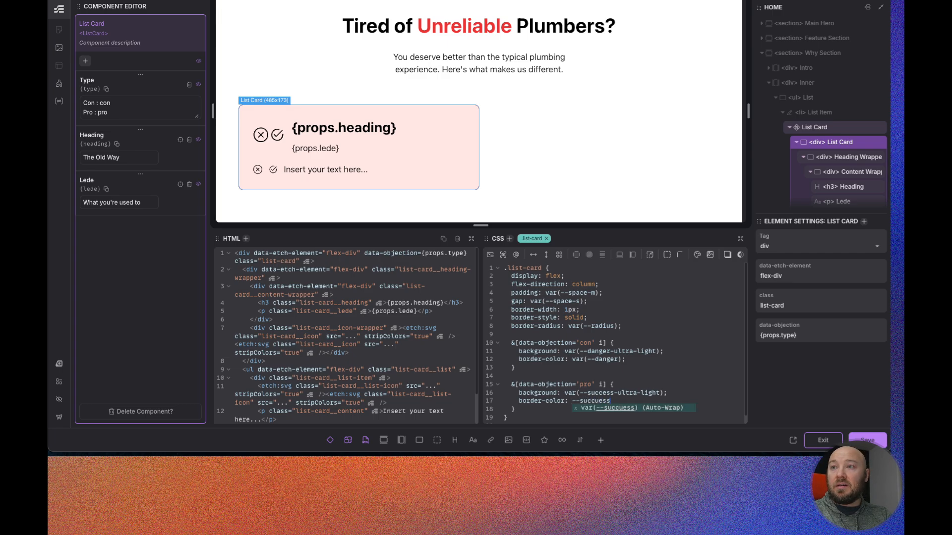
{"action": "key", "text": "Return"}
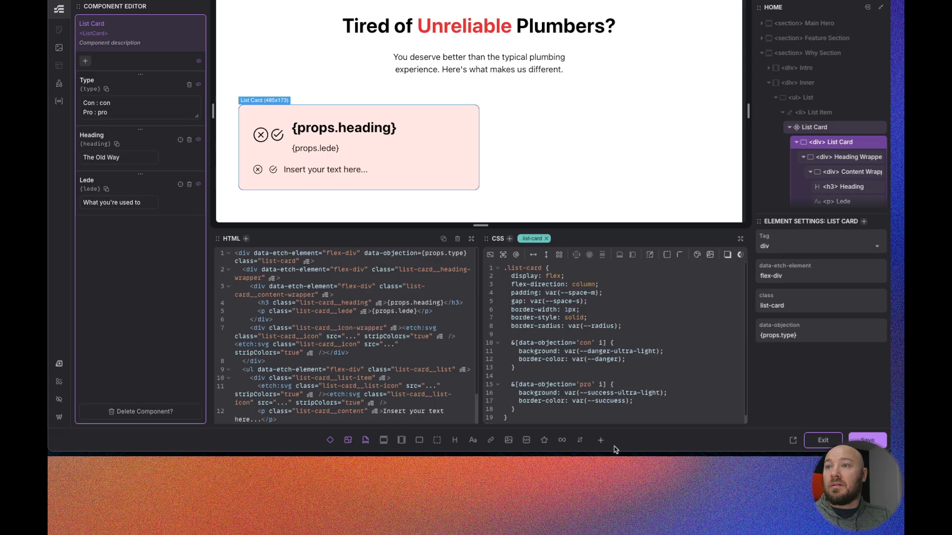
{"action": "left_click", "coordinate": [615, 401]}
{"action": "key", "text": "BackSpace"}
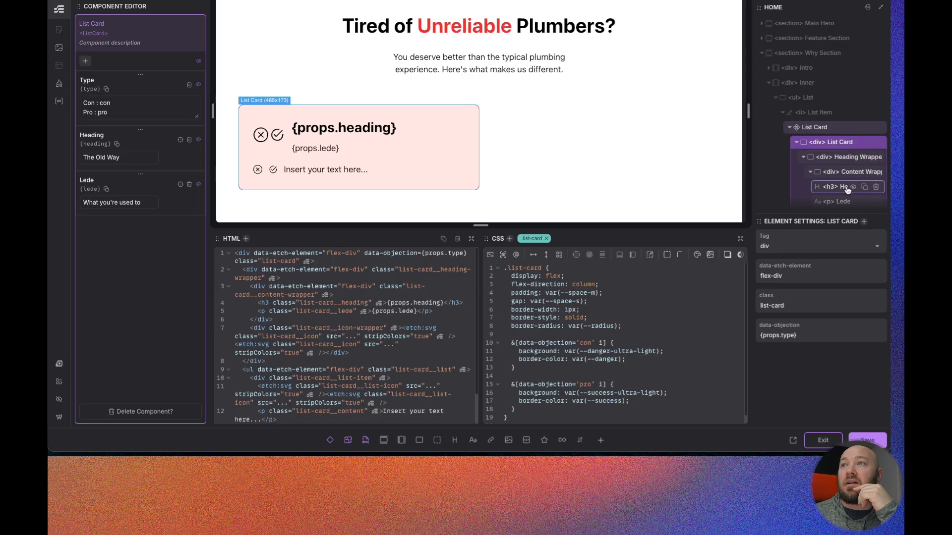
- Nest an &__heading rule inside the con rule setting color to var(--danger-dark)
{"action": "left_click", "coordinate": [643, 359]}
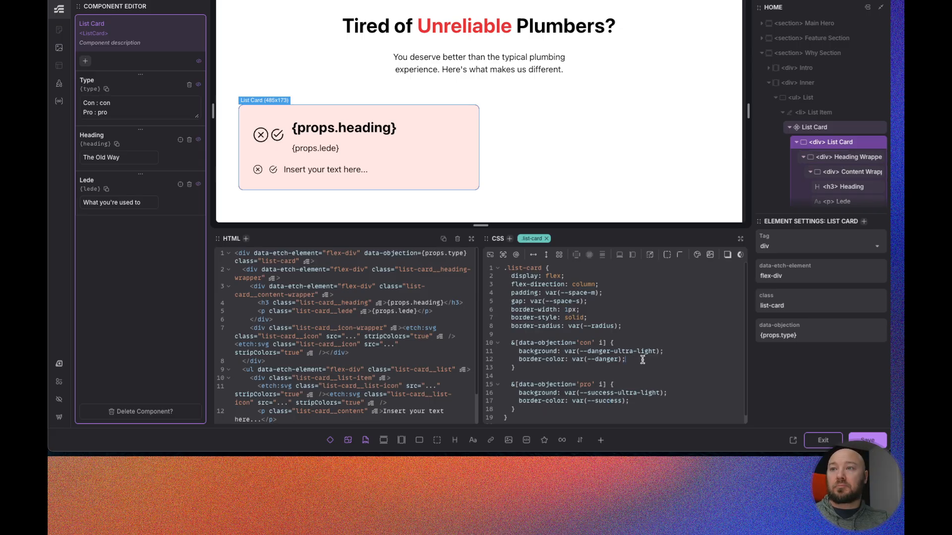
{"action": "key", "text": "Return"}
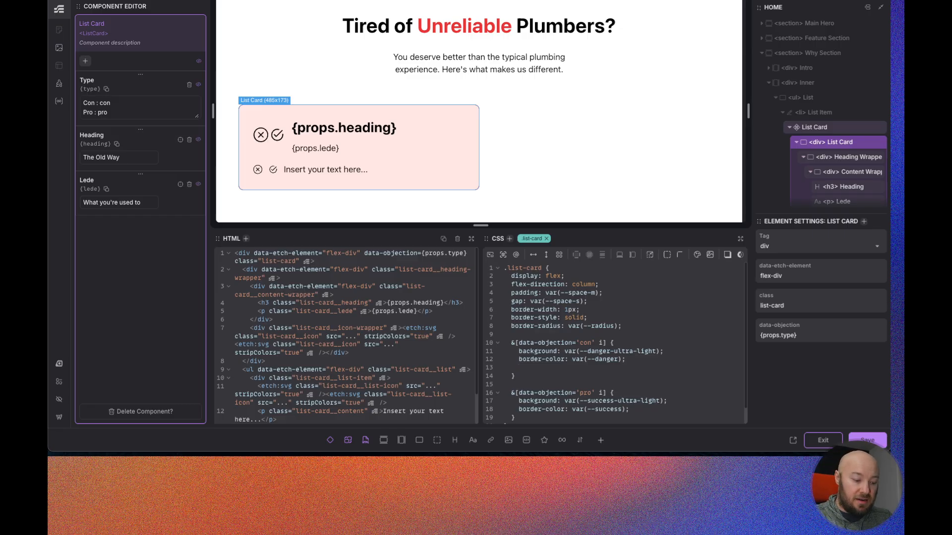
{"action": "type", "text": "&__"}
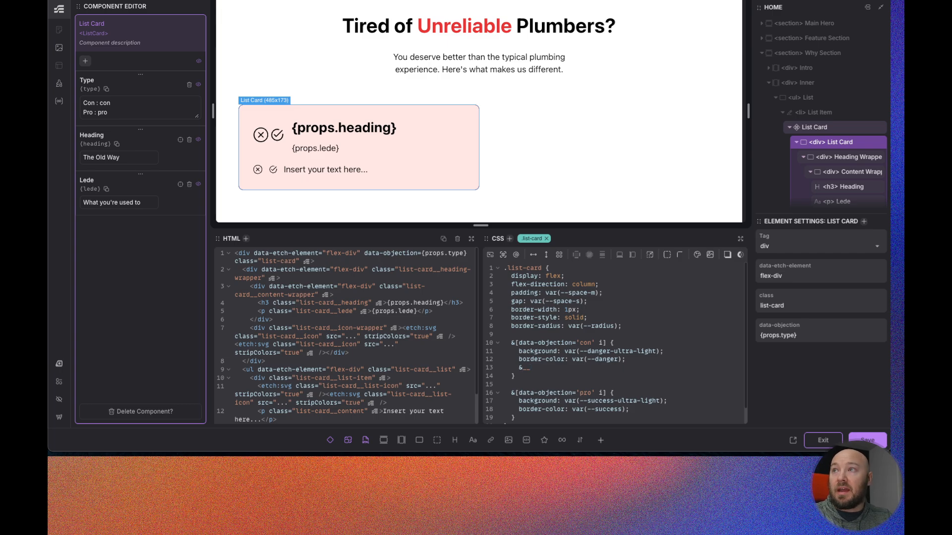
{"action": "type", "text": "heading {"}
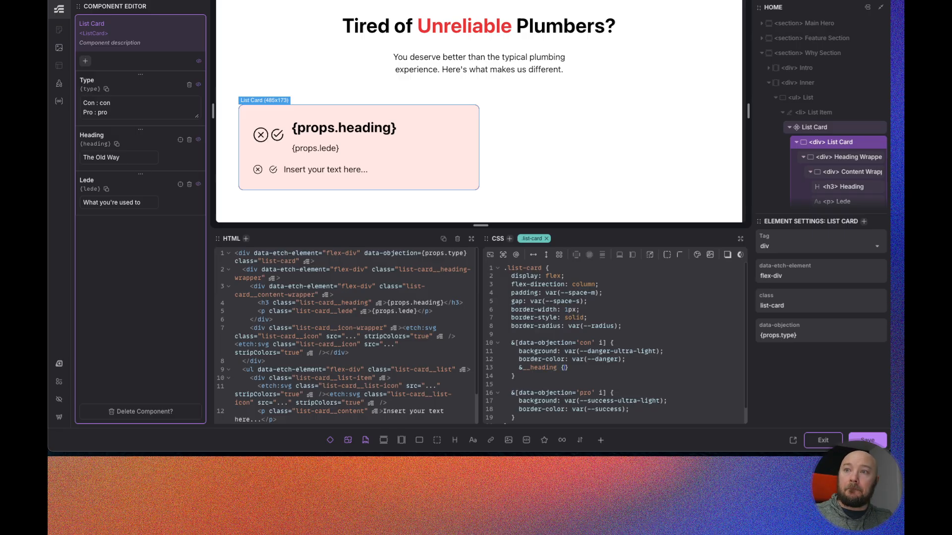
{"action": "key", "text": "Return"}
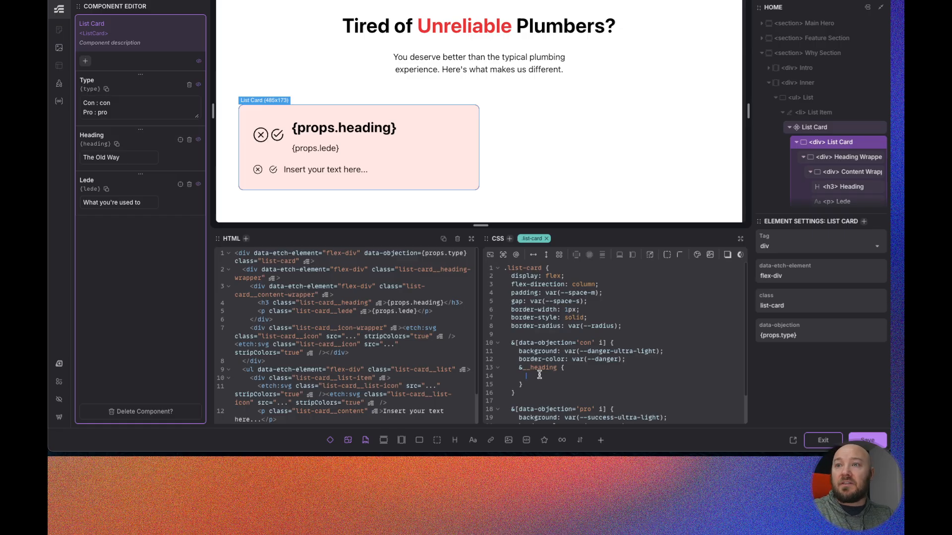
{"action": "type", "text": "colo"}
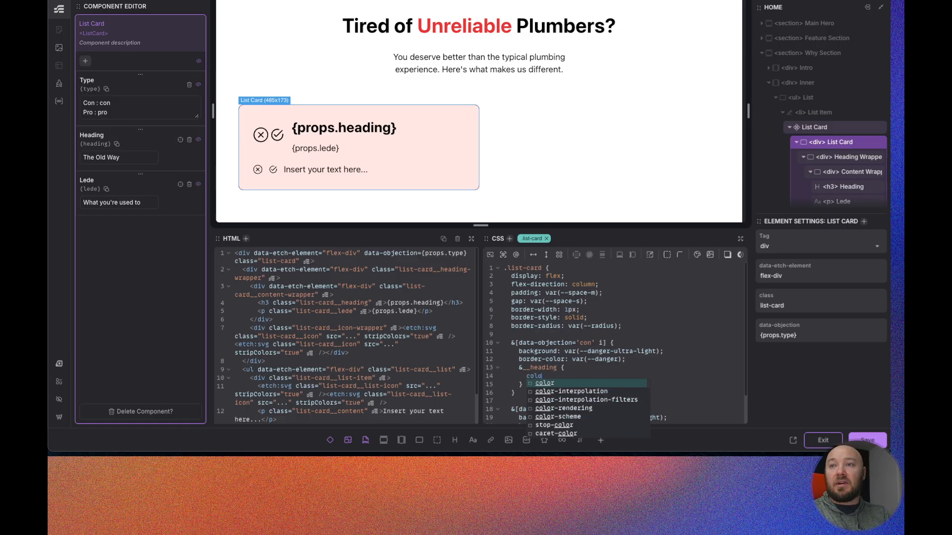
{"action": "type", "text": "r: var("}
{"action": "type", "text": "--"}
{"action": "type", "text": "danger-dark"}
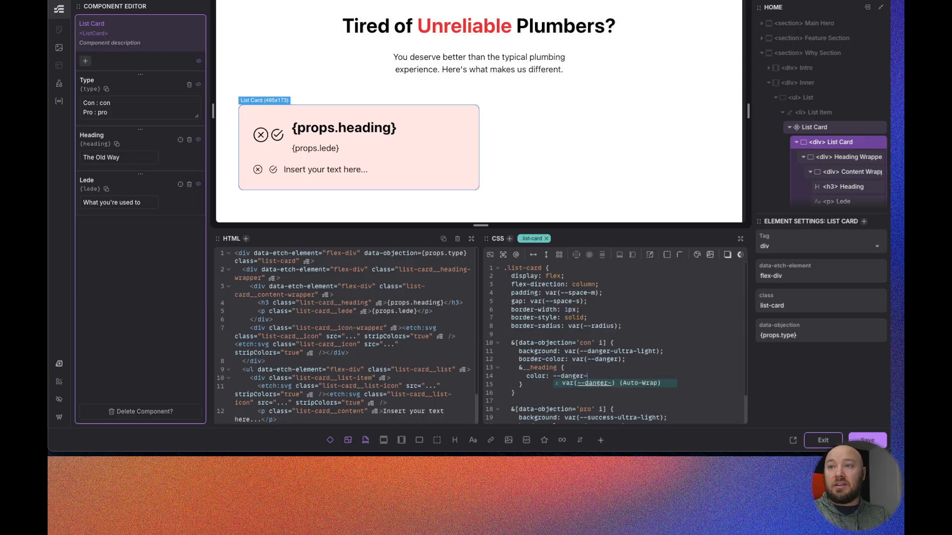
{"action": "key", "text": "Return"}
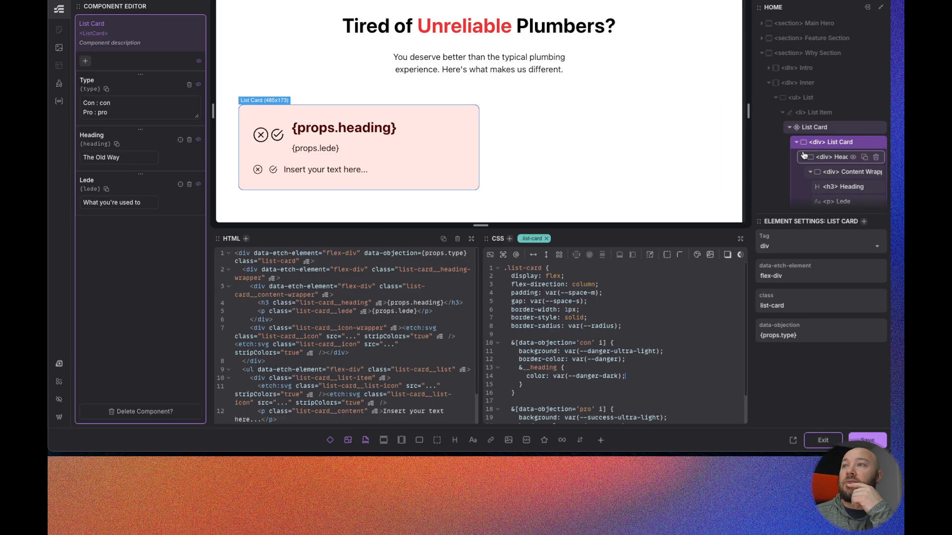
- Select the card's h3 Heading and give its list-card__heading class text-transform: uppercase
{"action": "scroll", "coordinate": [825, 169], "scroll_direction": "down", "scroll_amount": 1}
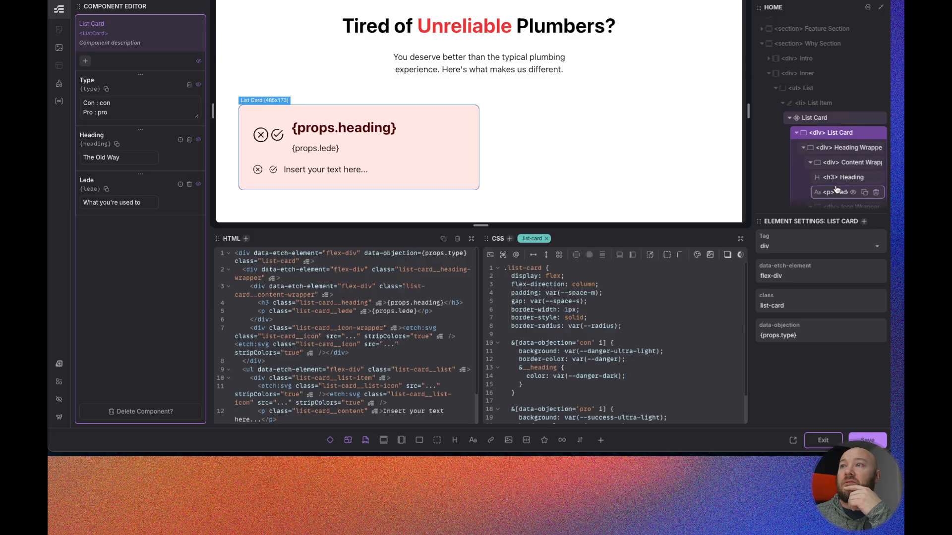
{"action": "left_click", "coordinate": [841, 177]}
{"action": "left_click", "coordinate": [588, 268]}
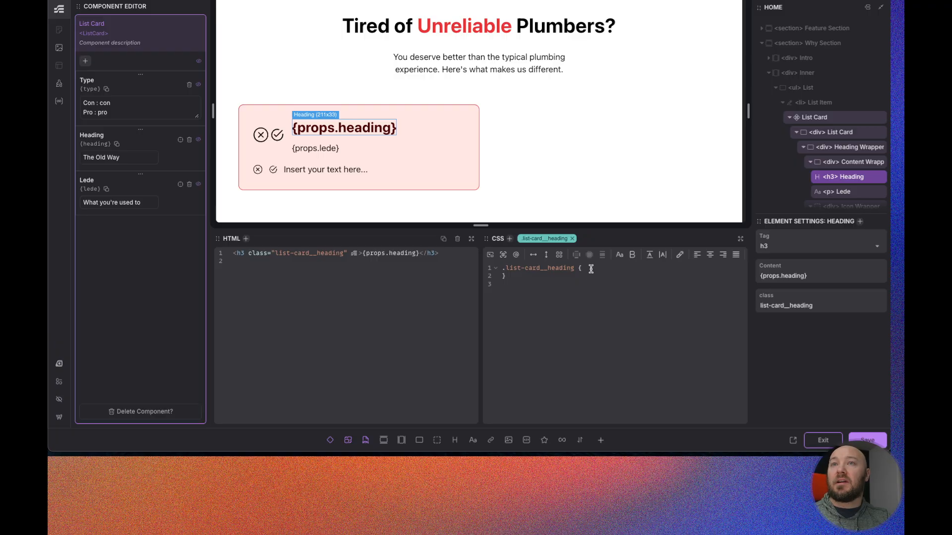
{"action": "key", "text": "Return"}
{"action": "type", "text": "text-"}
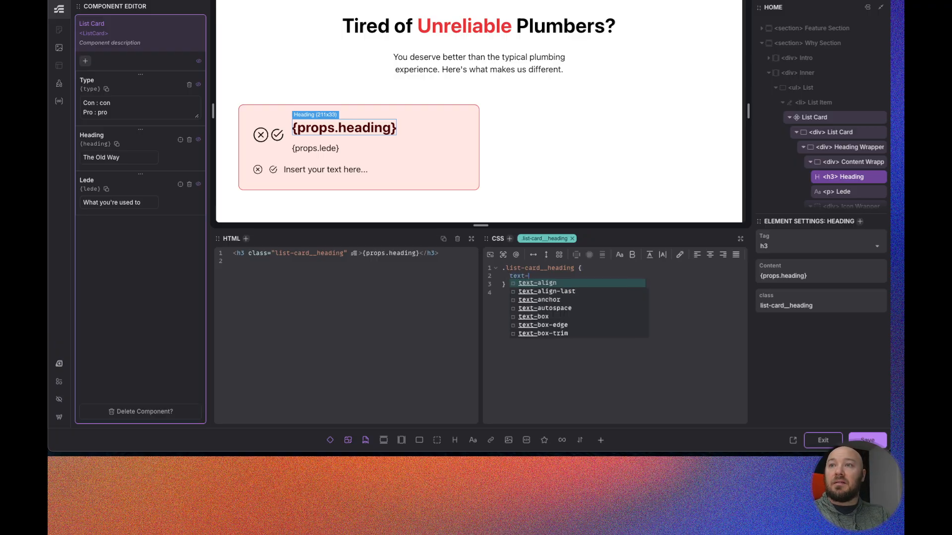
{"action": "type", "text": "tr"}
{"action": "key", "text": "Return"}
{"action": "type", "text": "uppercase;"}
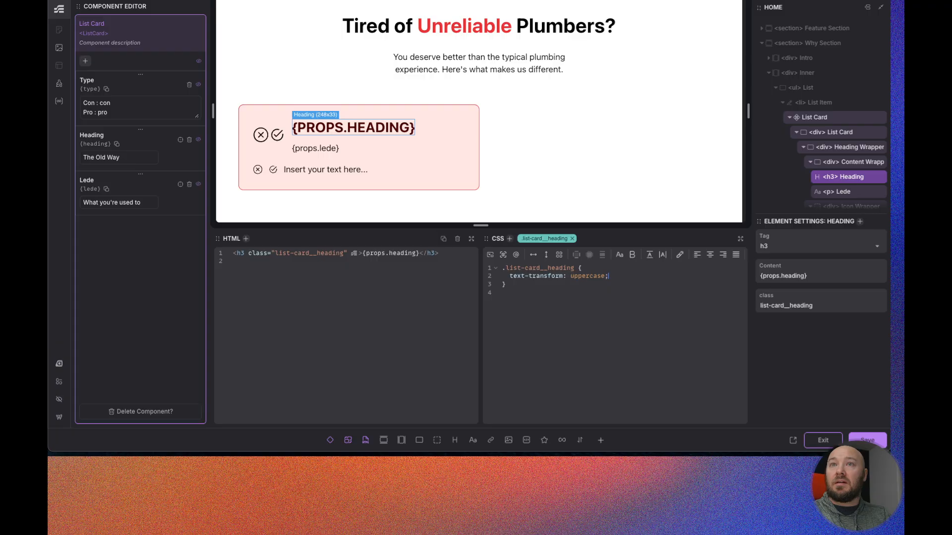
- Select the card's Lede paragraph and give its list-card__lede class a font-size of var(--text-s)
{"action": "left_click", "coordinate": [840, 191]}
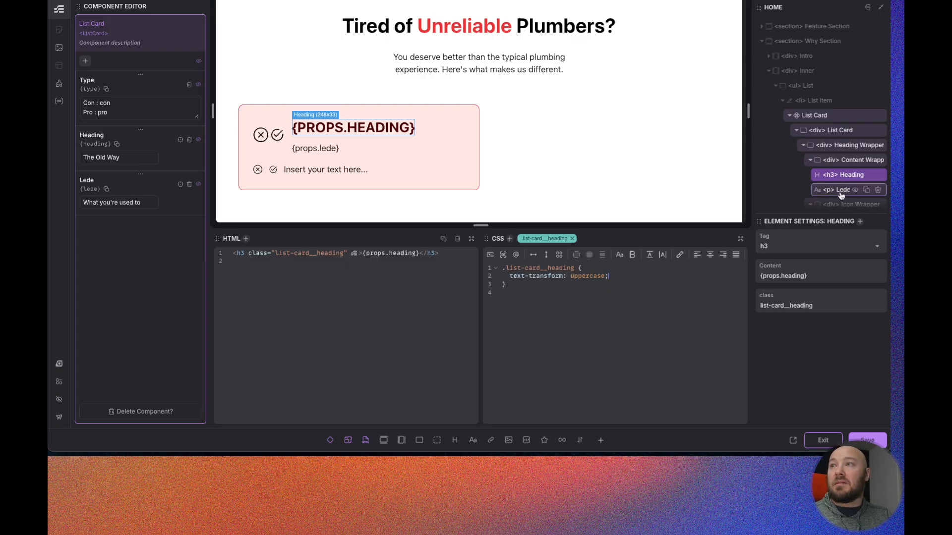
{"action": "left_click", "coordinate": [607, 268]}
{"action": "key", "text": "Return"}
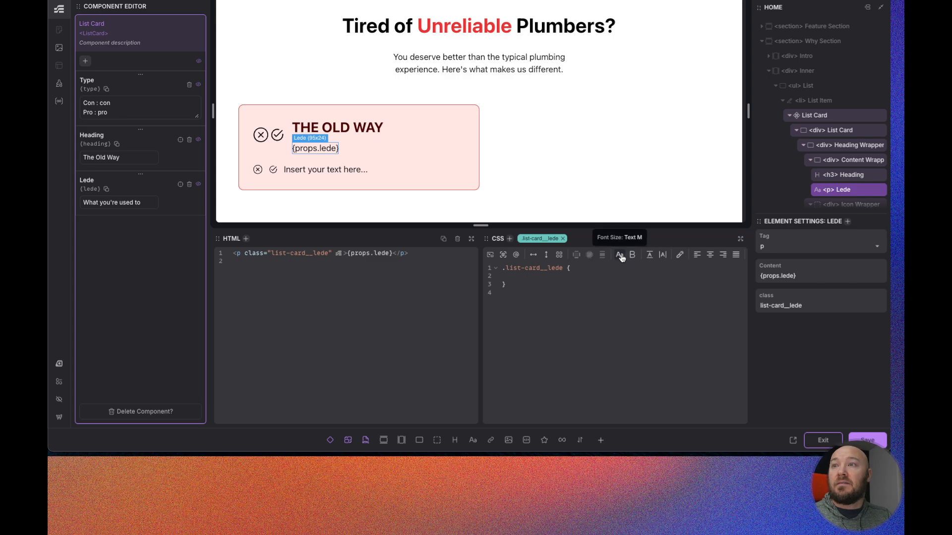
{"action": "left_click", "coordinate": [620, 254]}
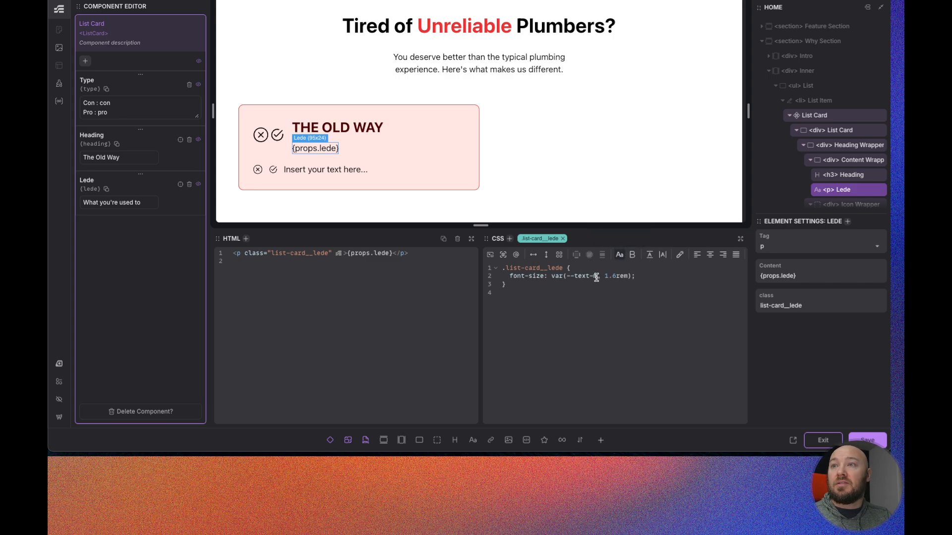
{"action": "key", "text": "BackSpace"}
{"action": "type", "text": "s"}
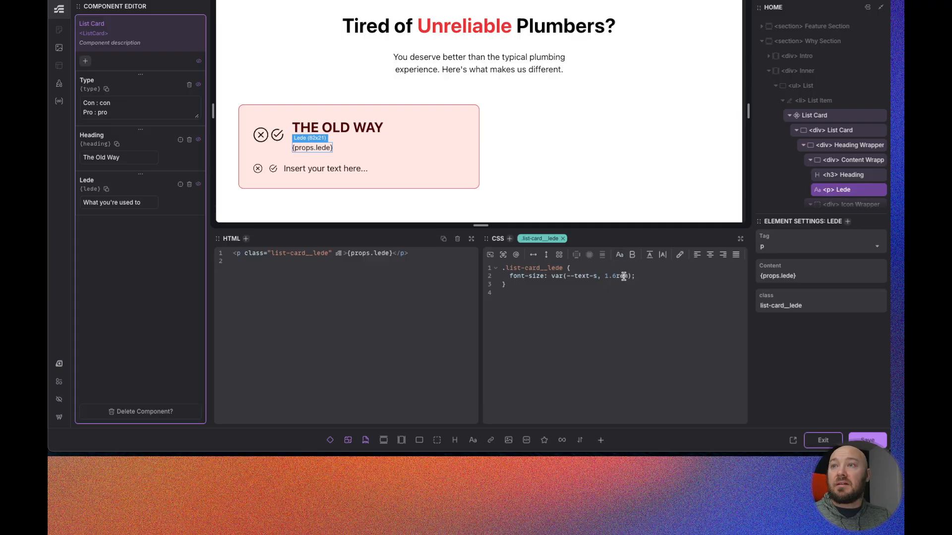
{"action": "key", "text": "BackSpace"}
{"action": "key", "text": "BackSpace"}
{"action": "key", "text": "BackSpace"}
{"action": "key", "text": "BackSpace"}
{"action": "key", "text": "BackSpace"}
{"action": "key", "text": "BackSpace"}
{"action": "key", "text": "BackSpace"}
{"action": "key", "text": "BackSpace"}
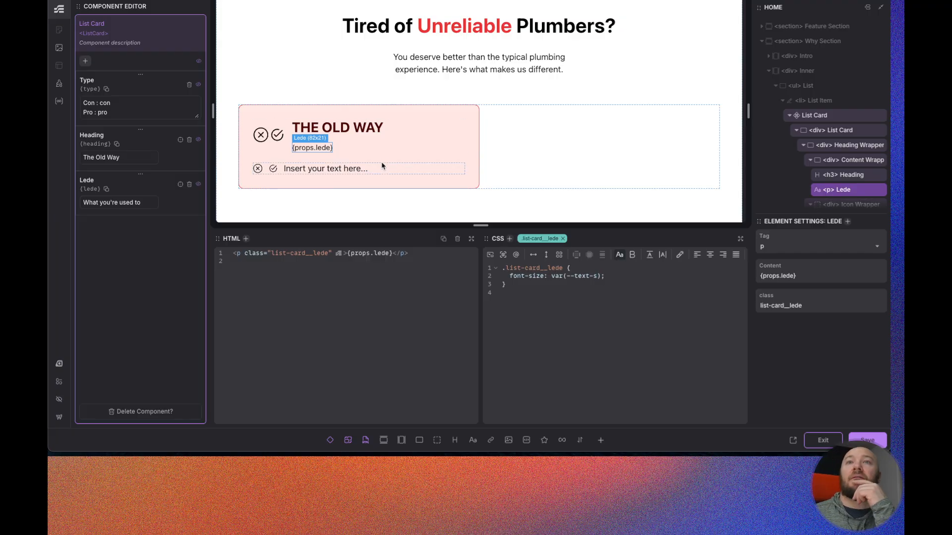
- Select the List Card div, copy the con rule's &__heading block into the pro rule, and change its color to var(--sucess-dark)
{"action": "left_click", "coordinate": [833, 135]}
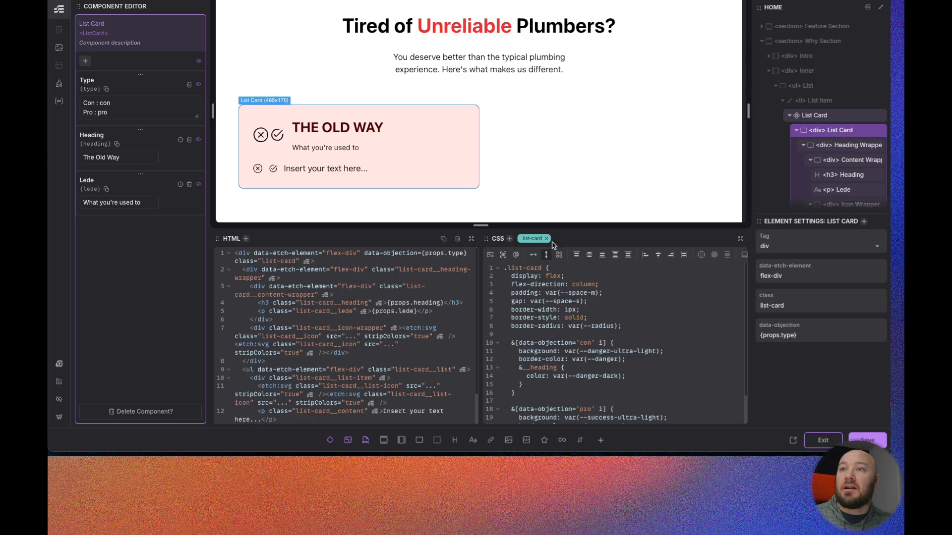
{"action": "scroll", "coordinate": [590, 322], "scroll_direction": "down", "scroll_amount": 3}
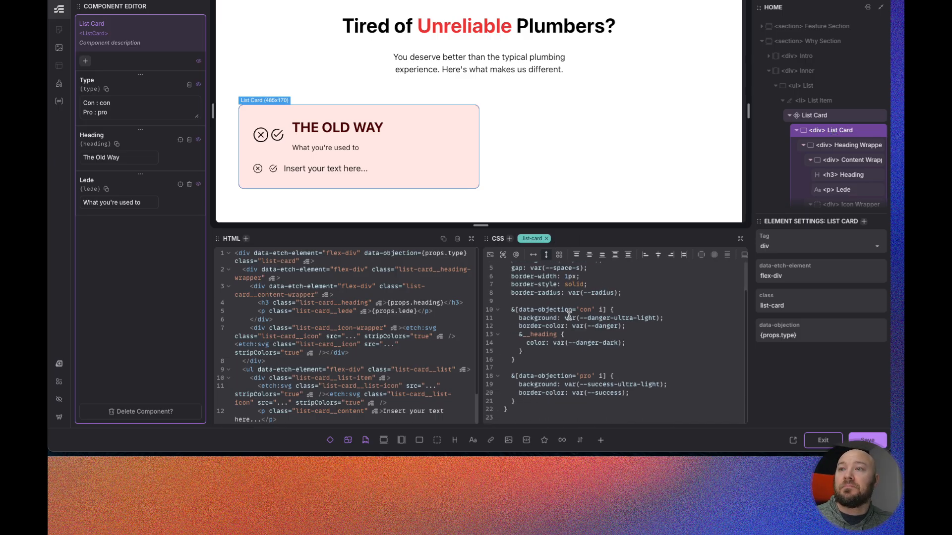
{"action": "left_click", "coordinate": [522, 352]}
{"action": "key", "text": "ctrl+c"}
{"action": "left_click", "coordinate": [639, 393]}
{"action": "key", "text": "Return"}
{"action": "key", "text": "ctrl+v"}
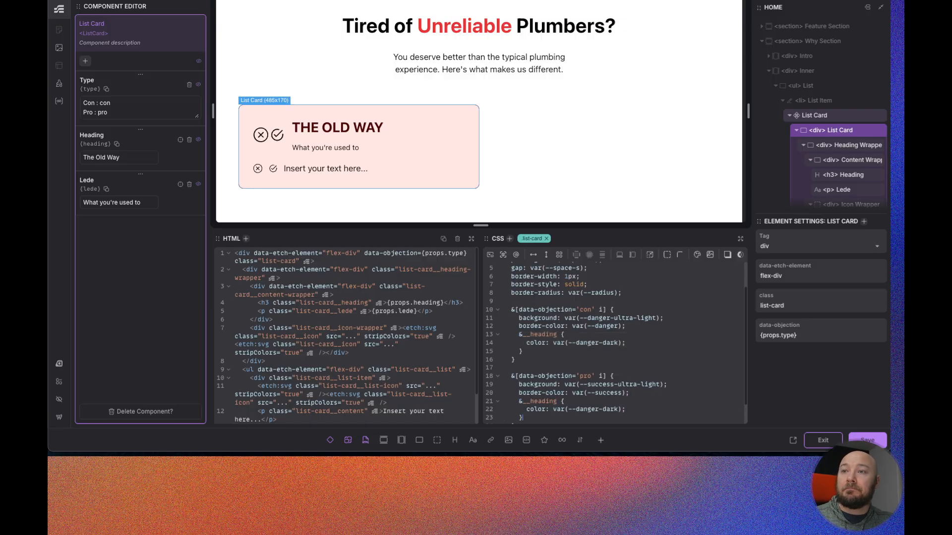
{"action": "double_click", "coordinate": [590, 410]}
{"action": "type", "text": "sucess"}
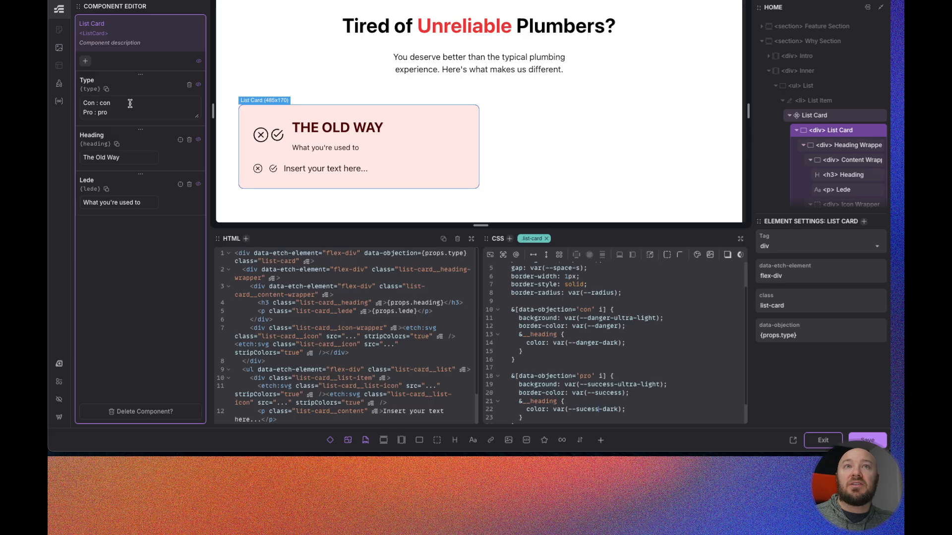
- Nest an &__icon rule inside the con rule setting color to var(--danger-dark)
{"action": "scroll", "coordinate": [636, 378], "scroll_direction": "down", "scroll_amount": 1}
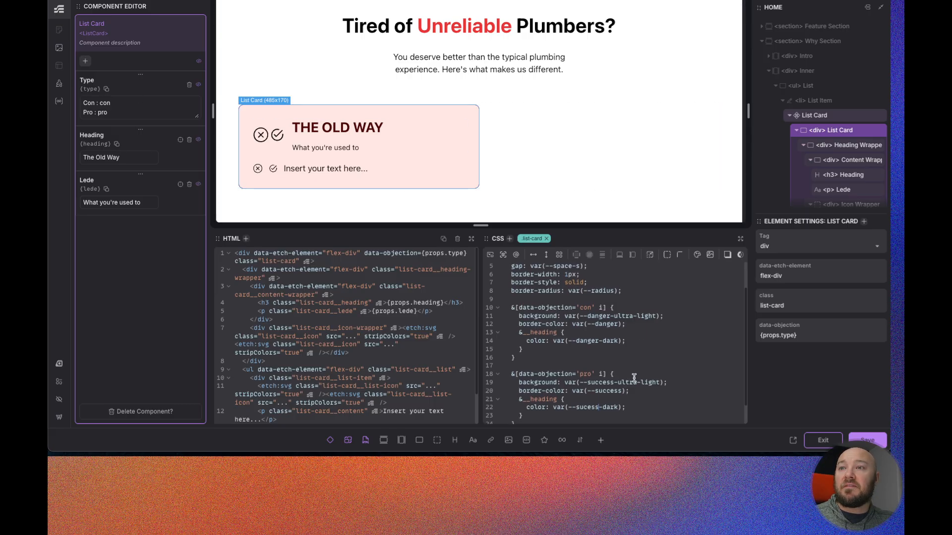
{"action": "scroll", "coordinate": [636, 378], "scroll_direction": "down", "scroll_amount": 1}
{"action": "left_click", "coordinate": [528, 340]}
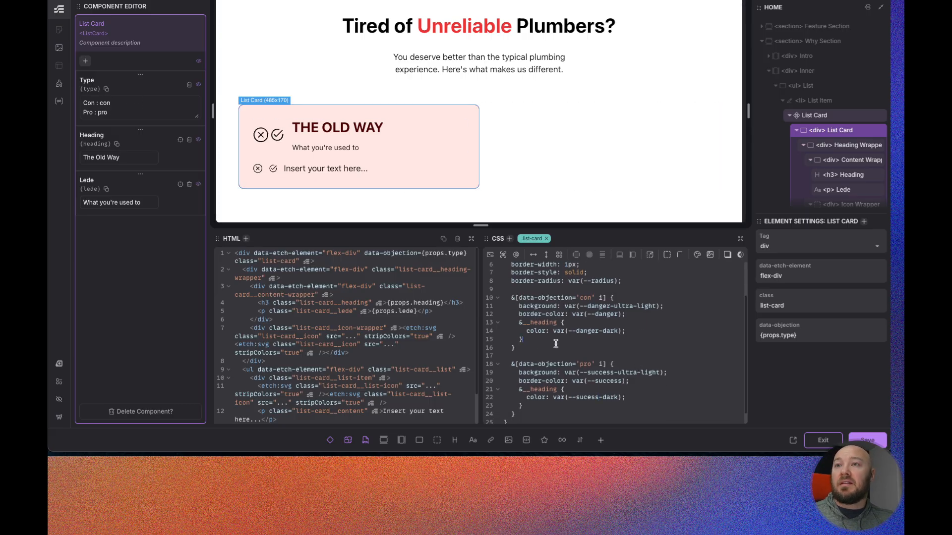
{"action": "key", "text": "Return"}
{"action": "type", "text": "&"}
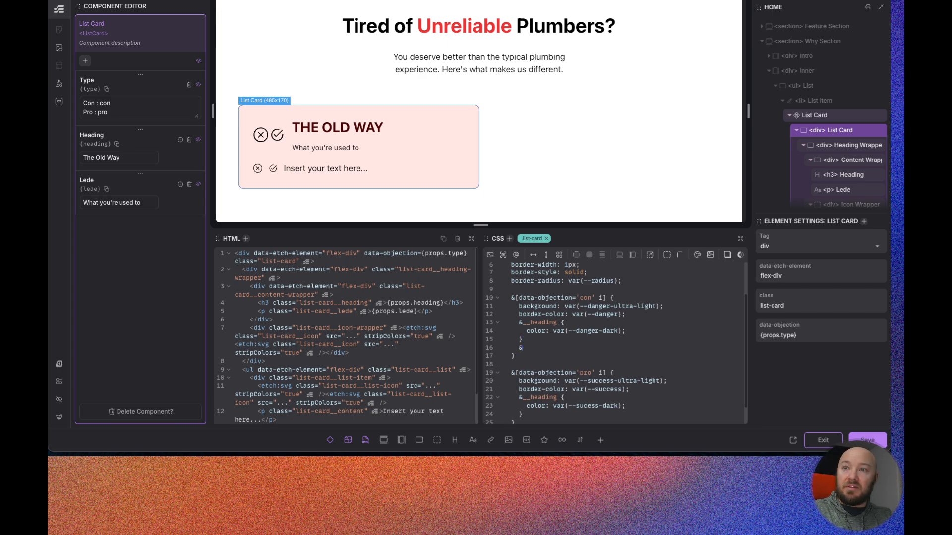
{"action": "type", "text": "__icon"}
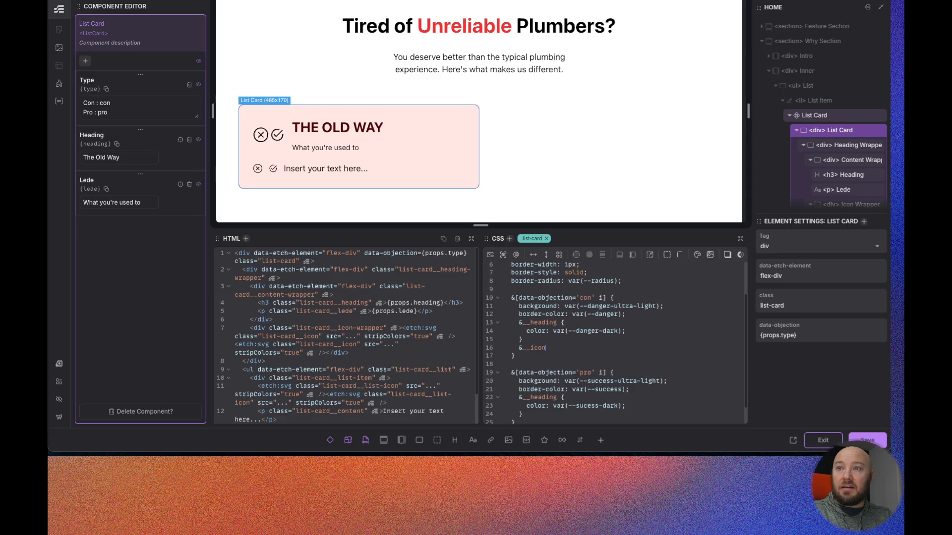
{"action": "type", "text": " {"}
{"action": "key", "text": "Return"}
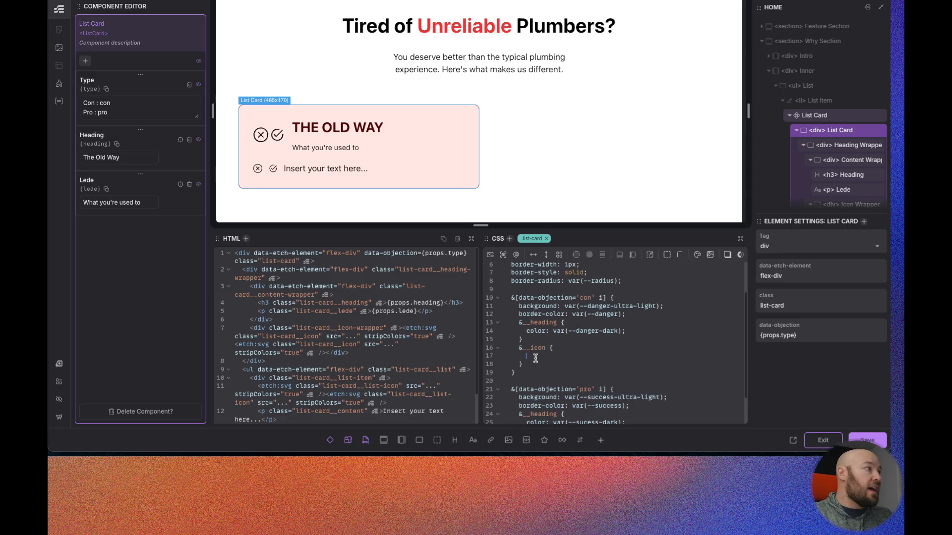
{"action": "type", "text": "color: --"}
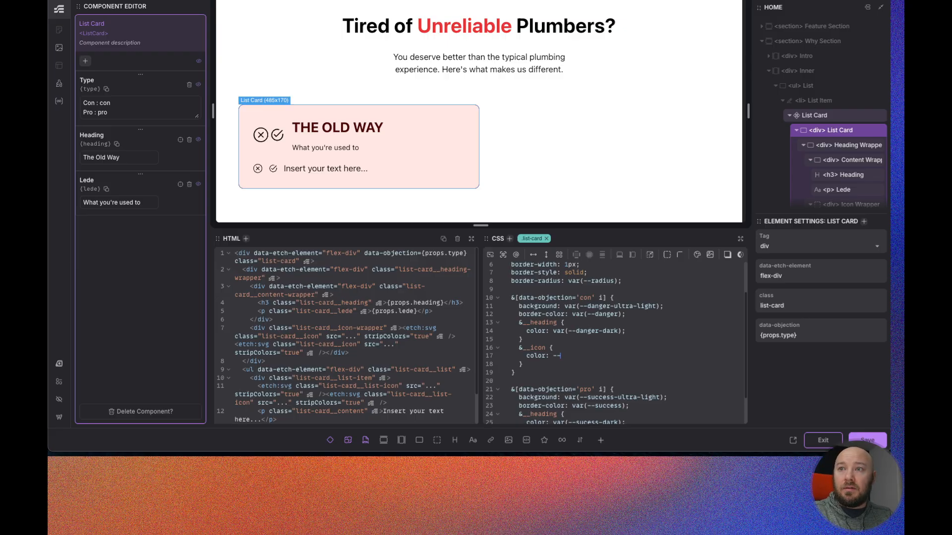
{"action": "type", "text": "danger"}
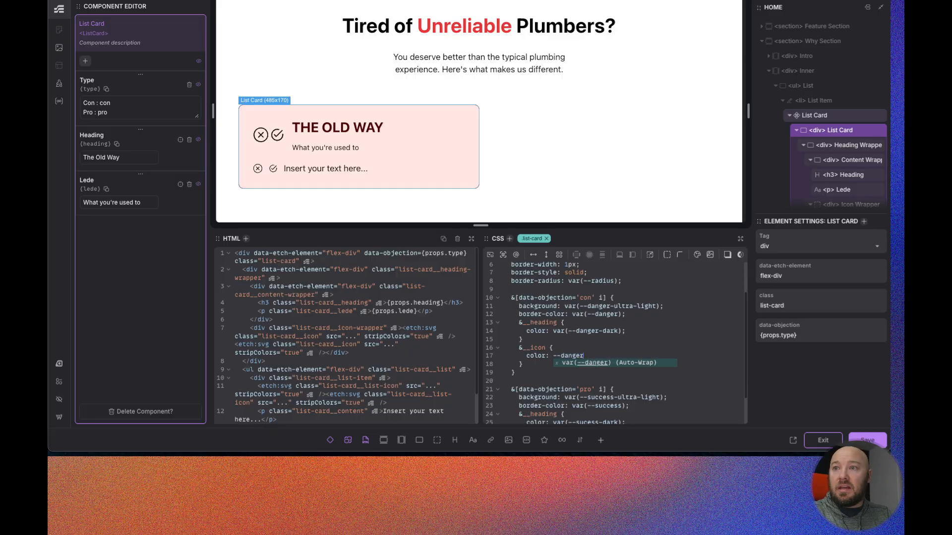
{"action": "type", "text": "-dark"}
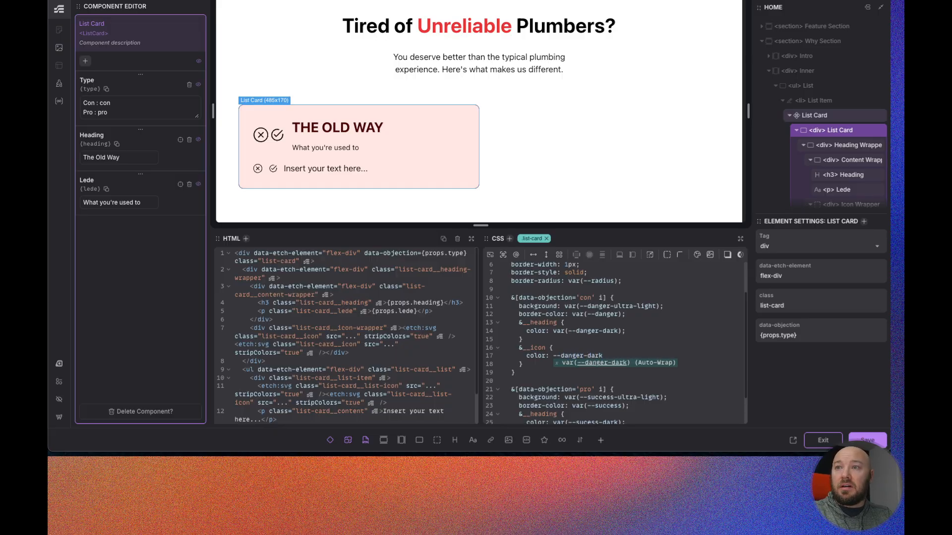
{"action": "key", "text": "Return"}
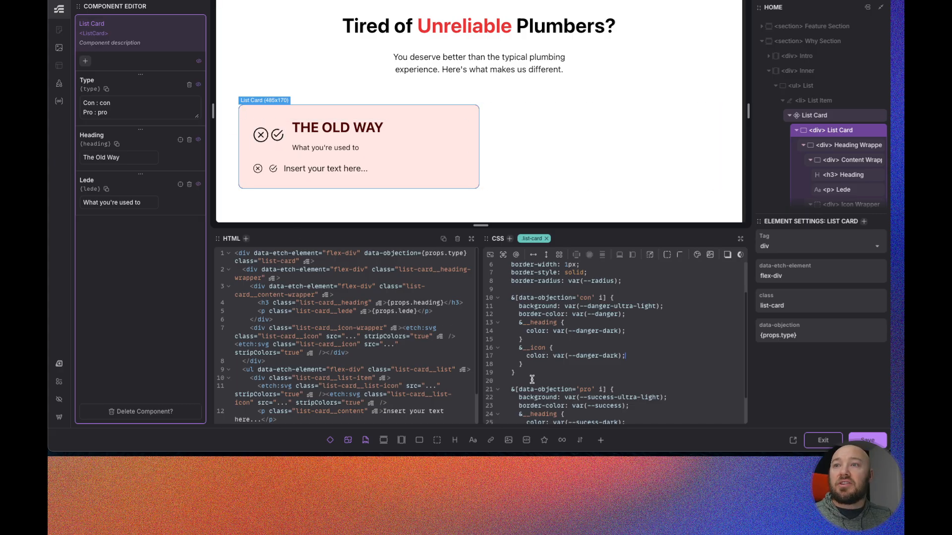
- Nest an &__icon-wrapper rule above it in the con rule with background set to var(--danger-light)
{"action": "scroll", "coordinate": [830, 156], "scroll_direction": "down", "scroll_amount": 1}
{"action": "left_click", "coordinate": [527, 340]}
{"action": "key", "text": "Return"}
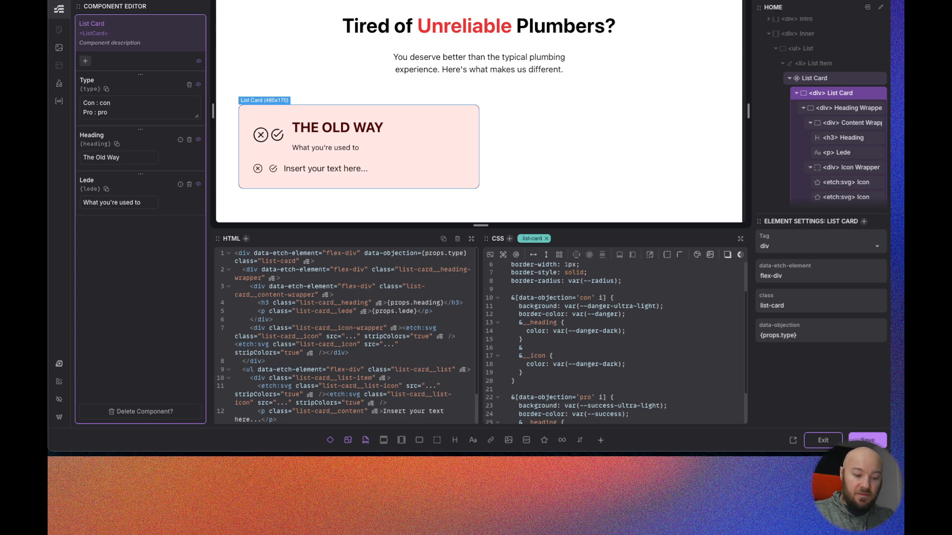
{"action": "type", "text": "&__icon-wrapper {"}
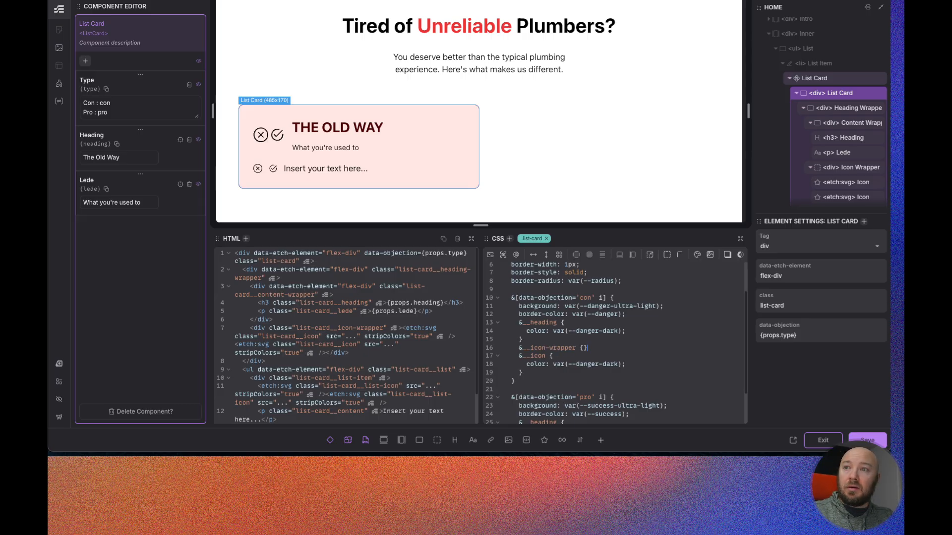
{"action": "key", "text": "Return"}
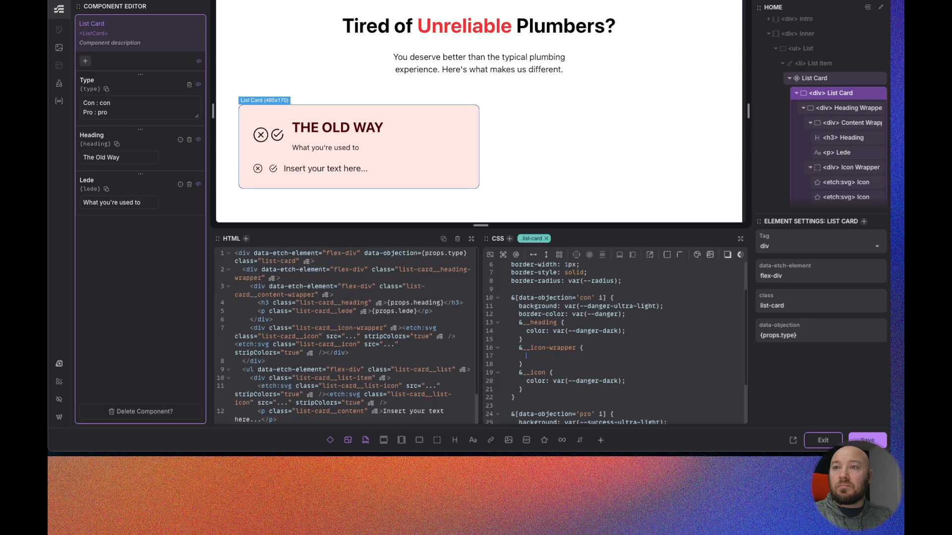
{"action": "type", "text": "back"}
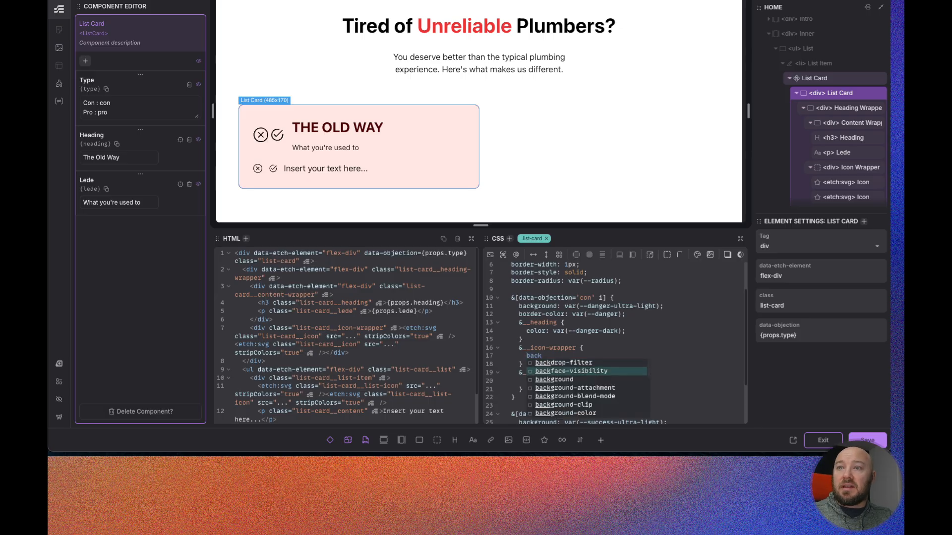
{"action": "type", "text": "ground: var(--danger"}
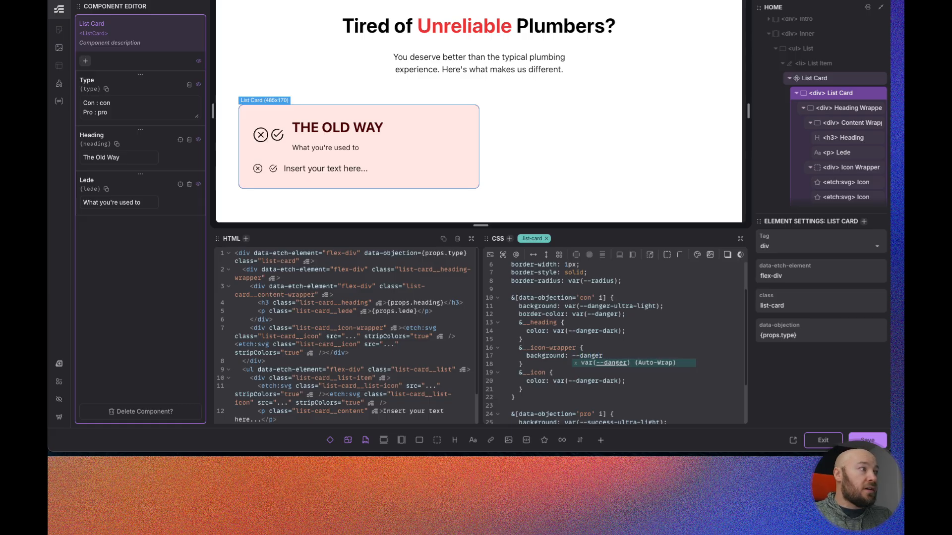
{"action": "type", "text": "-"}
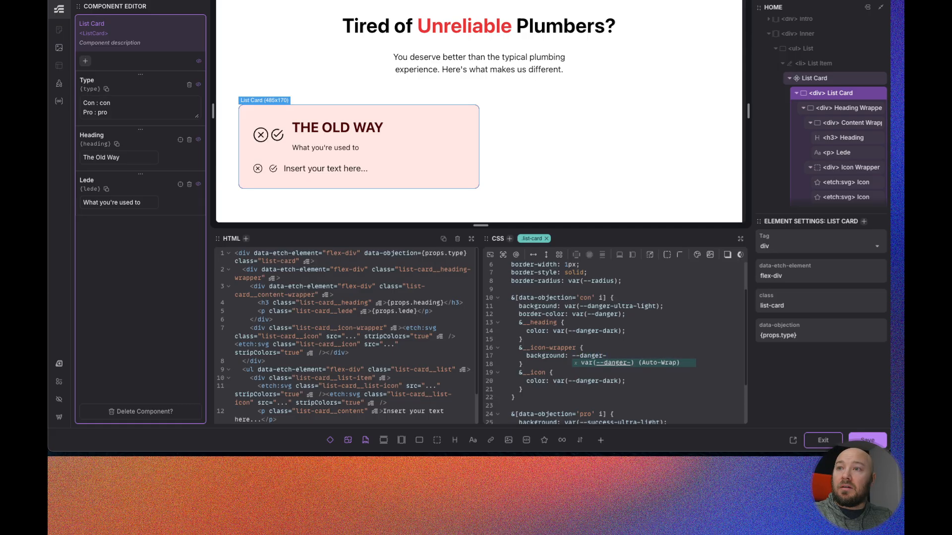
{"action": "type", "text": "light"}
{"action": "key", "text": "Return"}
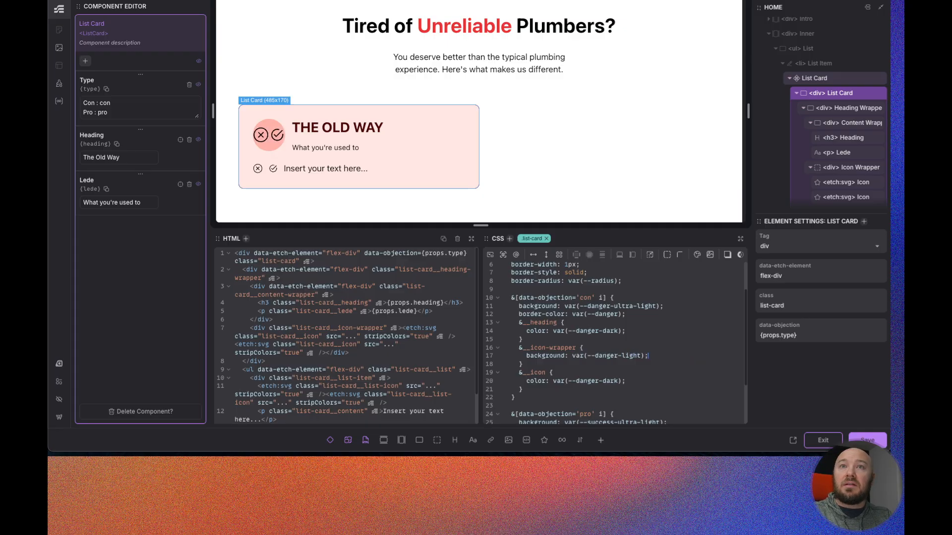
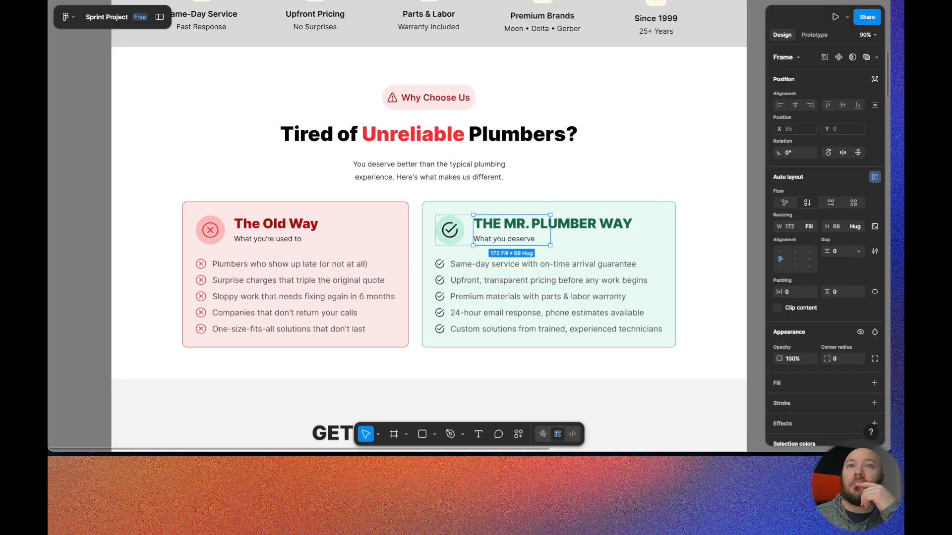
- Inspect the fill color of the Old Way icon circle in the Figma design
{"action": "left_click", "coordinate": [215, 222]}
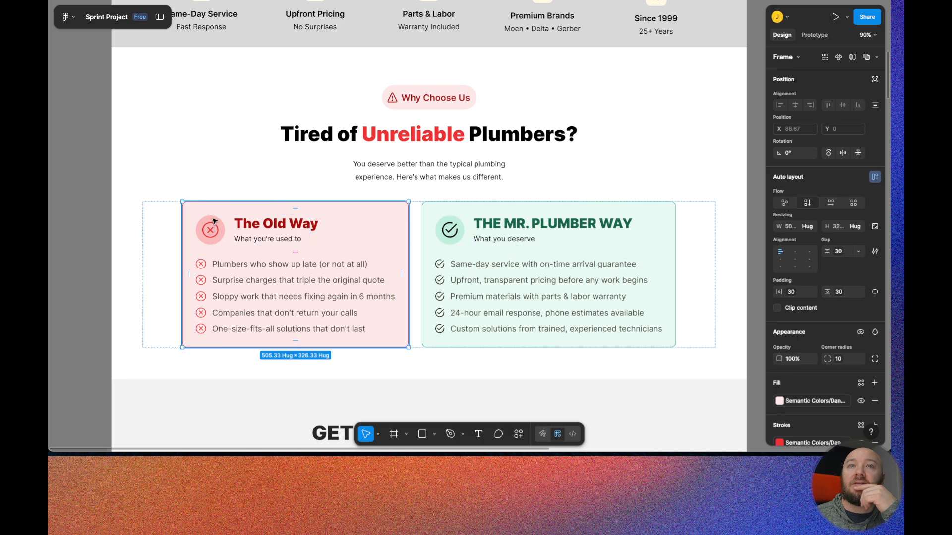
{"action": "double_click", "coordinate": [214, 221]}
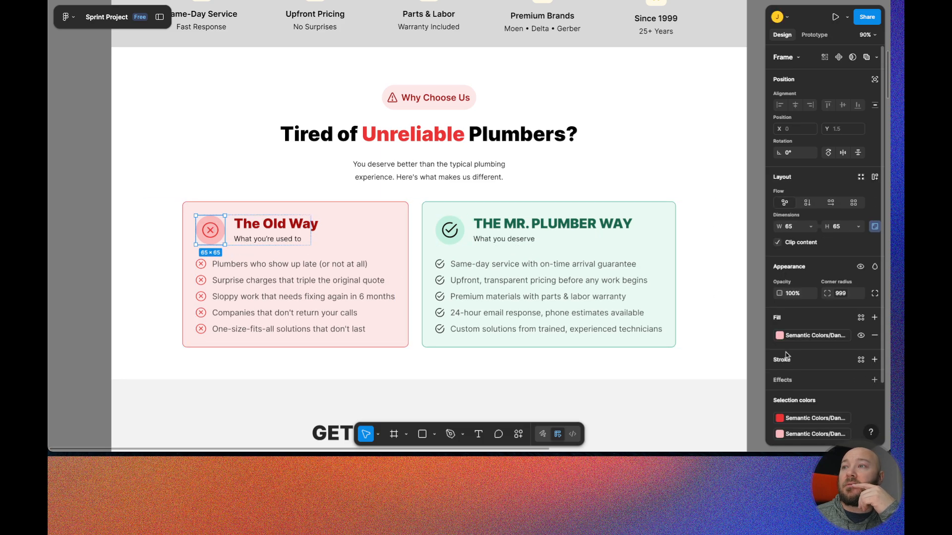
{"action": "left_click", "coordinate": [811, 339]}
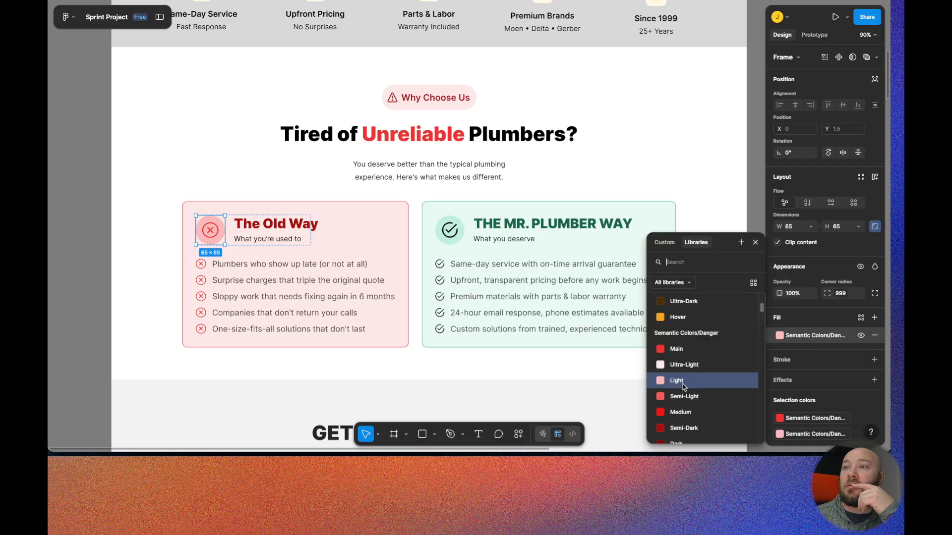
{"action": "left_click", "coordinate": [818, 321]}
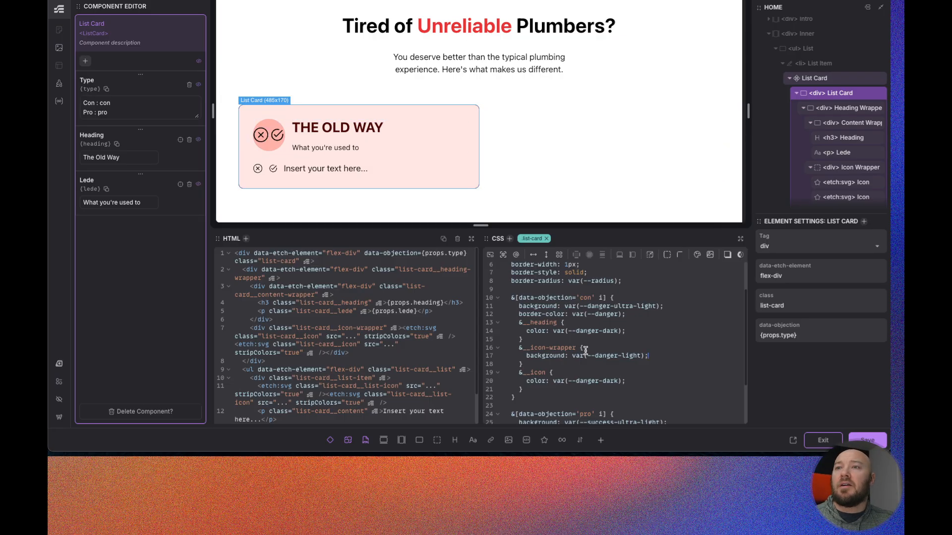
- Copy the con rule's &__icon-wrapper and &__icon blocks into the pro rule, switching their colors to var(--success-light) and var(--success-dark)
{"action": "scroll", "coordinate": [533, 364], "scroll_direction": "down", "scroll_amount": 1}
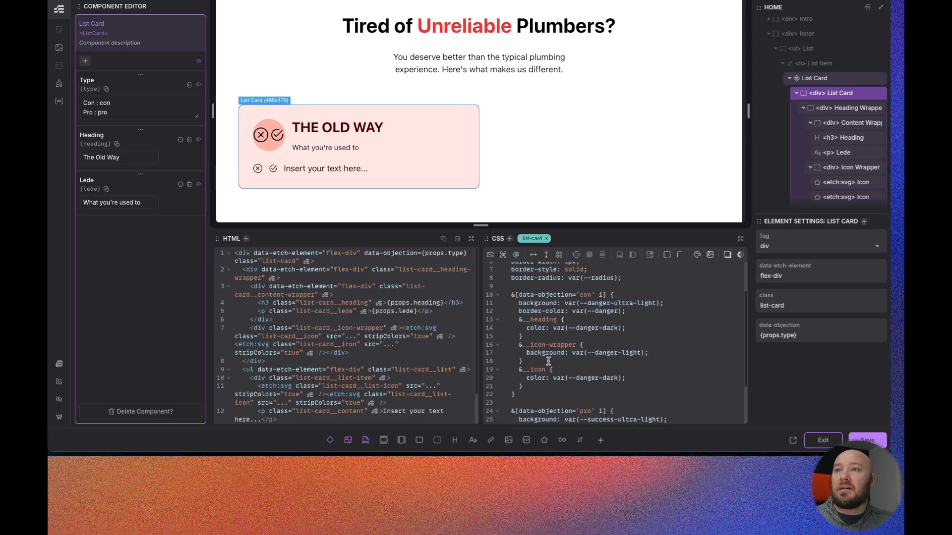
{"action": "left_click_drag", "start_coordinate": [523, 361], "coordinate": [518, 344]}
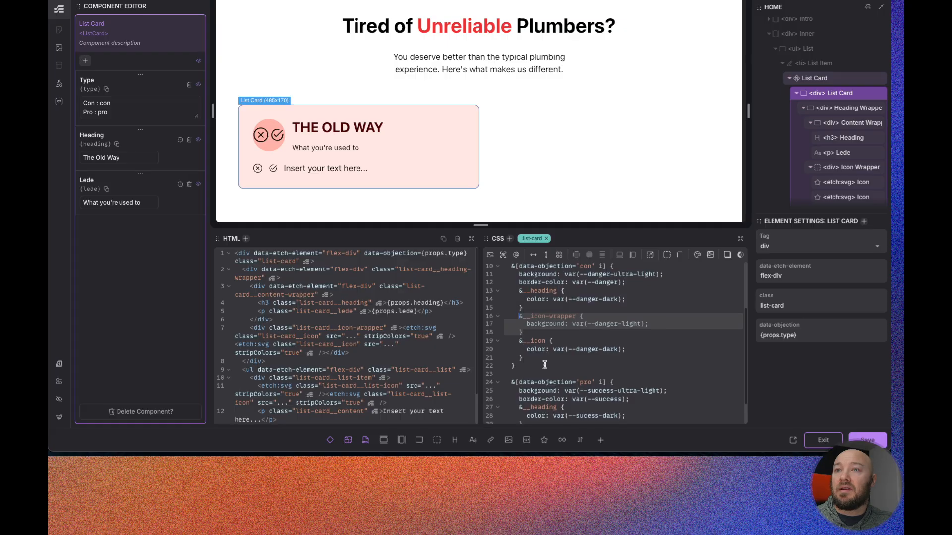
{"action": "scroll", "coordinate": [548, 366], "scroll_direction": "down", "scroll_amount": 2}
{"action": "left_click_drag", "start_coordinate": [515, 297], "coordinate": [516, 287]}
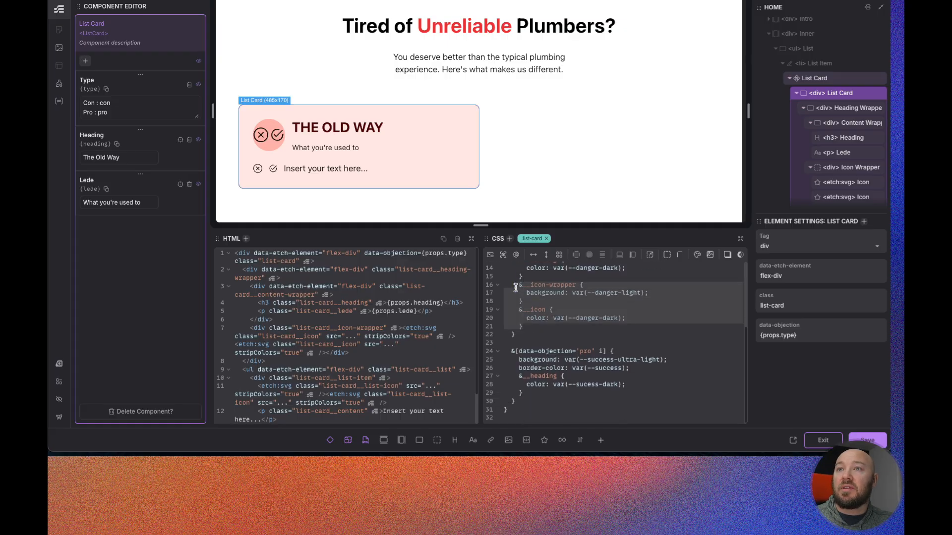
{"action": "key", "text": "ctrl+c"}
{"action": "left_click", "coordinate": [531, 392]}
{"action": "key", "text": "ctrl+v"}
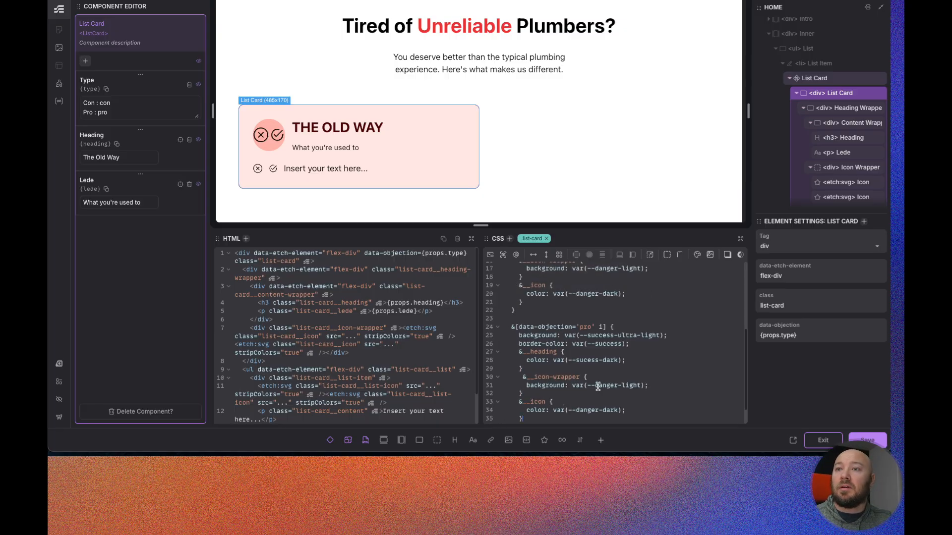
{"action": "double_click", "coordinate": [604, 386]}
{"action": "type", "text": "success"}
{"action": "double_click", "coordinate": [585, 410]}
{"action": "type", "text": "success"}
- Examine the List Card's element tree to find the list icon elements
{"action": "scroll", "coordinate": [562, 337], "scroll_direction": "down", "scroll_amount": 1}
{"action": "scroll", "coordinate": [563, 338], "scroll_direction": "up", "scroll_amount": 2}
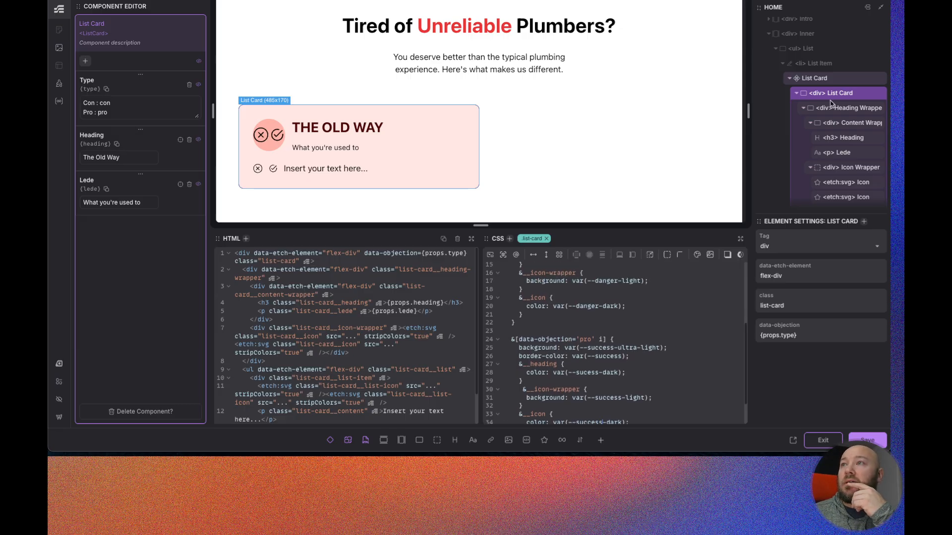
{"action": "scroll", "coordinate": [833, 104], "scroll_direction": "down", "scroll_amount": 1}
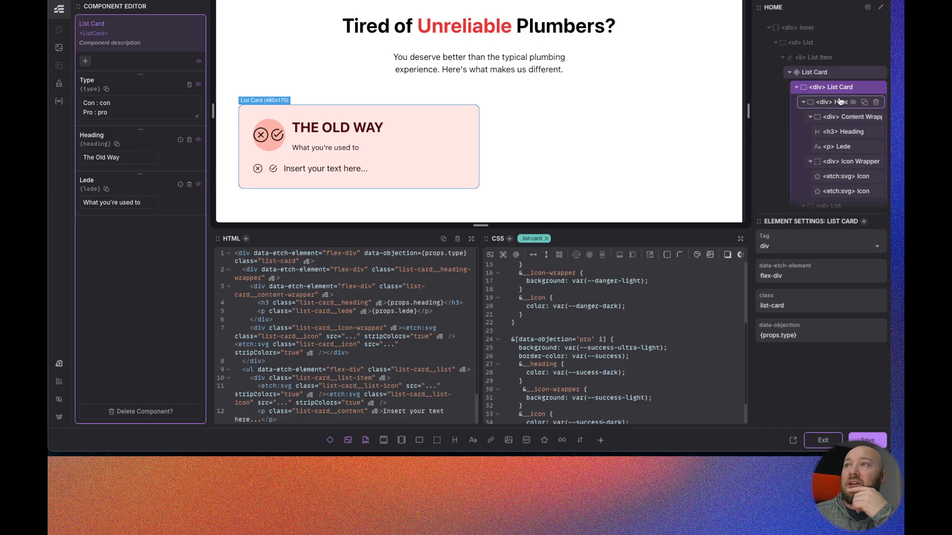
{"action": "scroll", "coordinate": [837, 124], "scroll_direction": "down", "scroll_amount": 2}
{"action": "scroll", "coordinate": [838, 134], "scroll_direction": "down", "scroll_amount": 1}
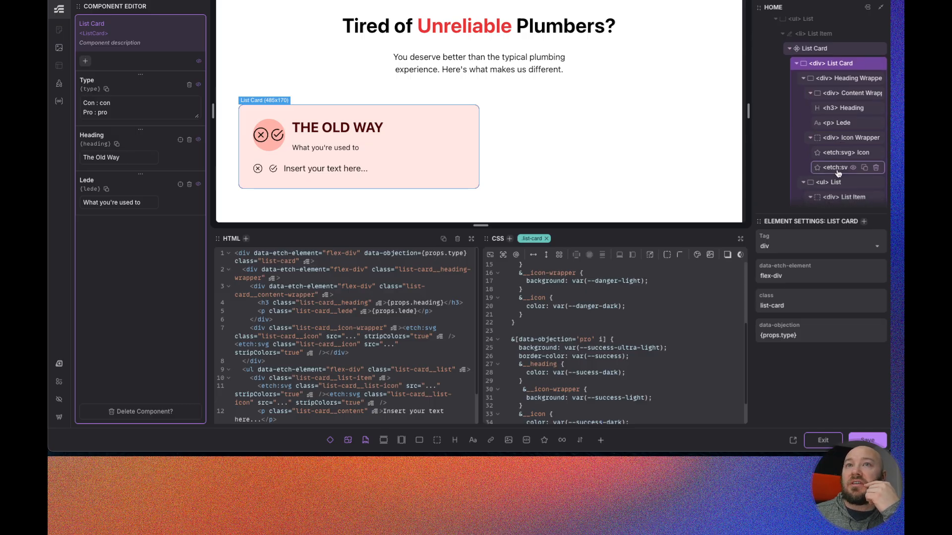
{"action": "left_click_drag", "start_coordinate": [838, 173], "coordinate": [839, 161]}
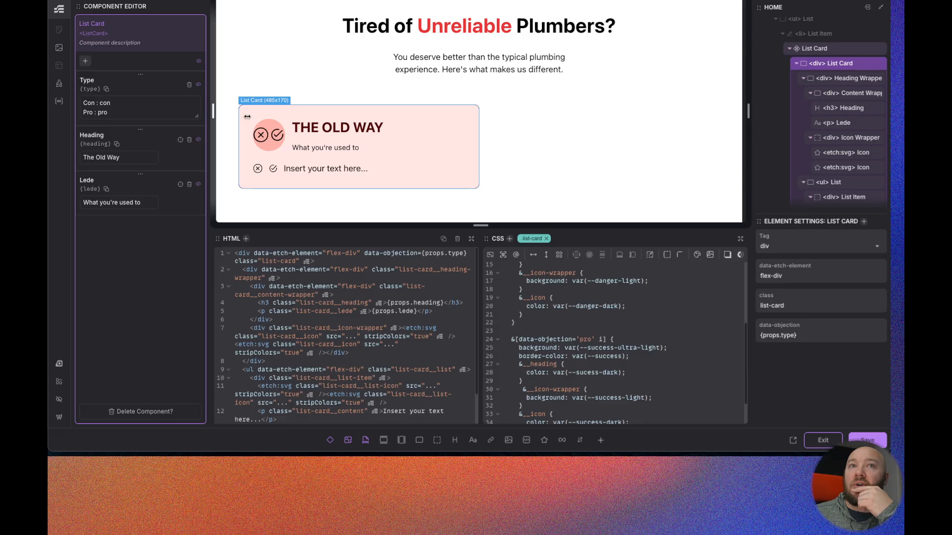
{"action": "scroll", "coordinate": [837, 148], "scroll_direction": "down", "scroll_amount": 3}
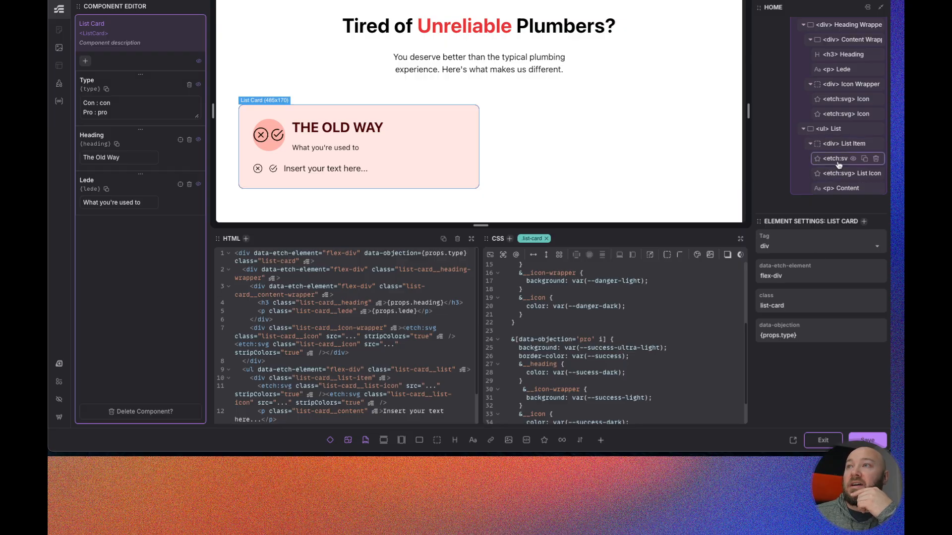
{"action": "scroll", "coordinate": [560, 371], "scroll_direction": "down", "scroll_amount": 2}
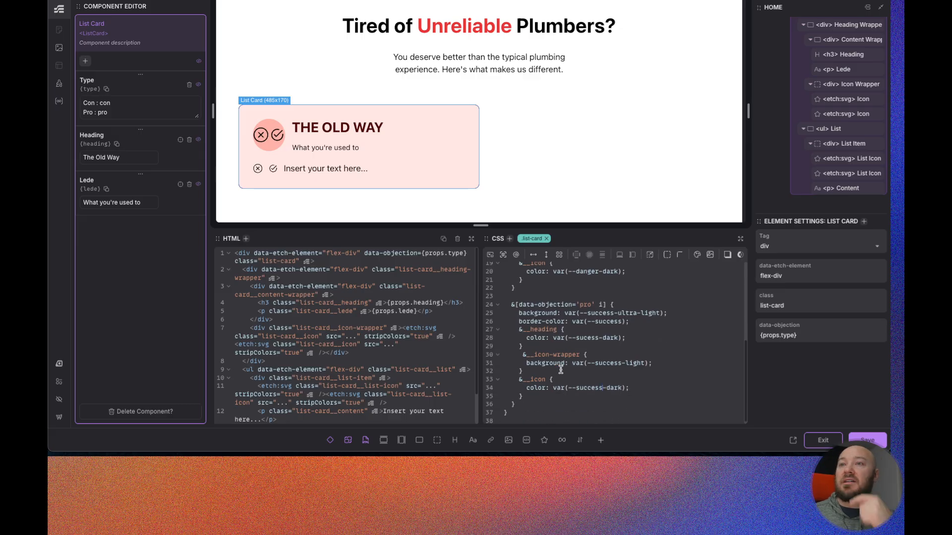
- Add an &__list-icon rule inside the con rule with color set to var(--danger-dark)
{"action": "scroll", "coordinate": [557, 361], "scroll_direction": "up", "scroll_amount": 3}
{"action": "left_click", "coordinate": [528, 346]}
{"action": "key", "text": "Return"}
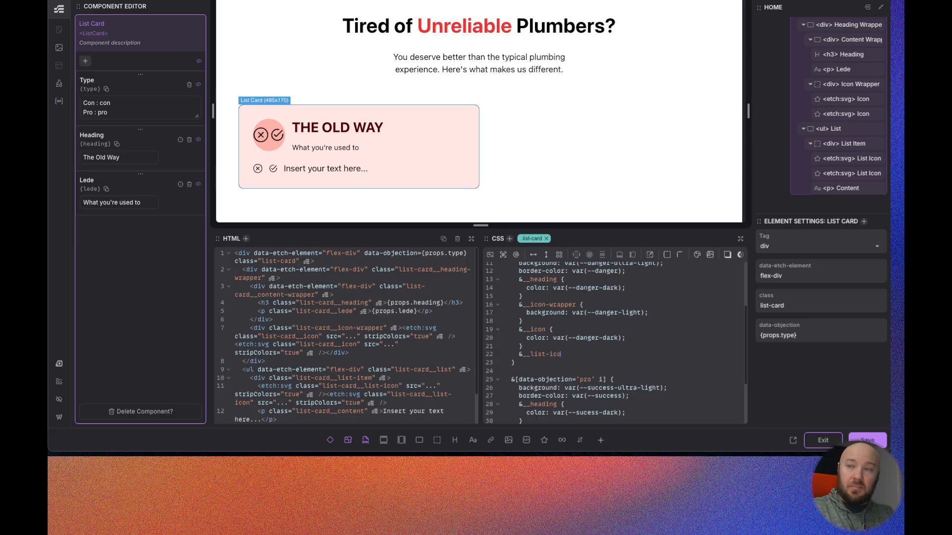
{"action": "key", "text": "Return"}
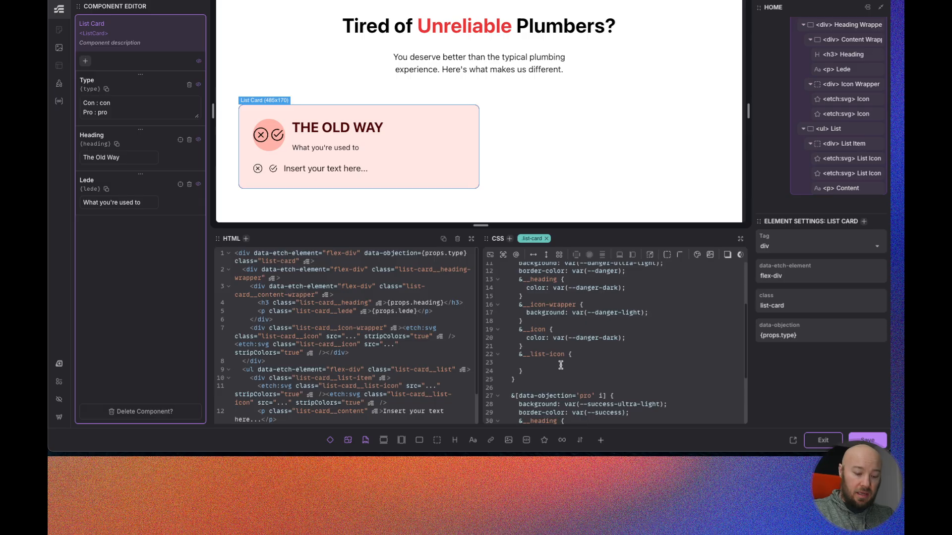
{"action": "left_click_drag", "start_coordinate": [637, 339], "coordinate": [527, 338]}
{"action": "key", "text": "ctrl+c"}
{"action": "left_click", "coordinate": [536, 363]}
{"action": "key", "text": "ctrl+v"}
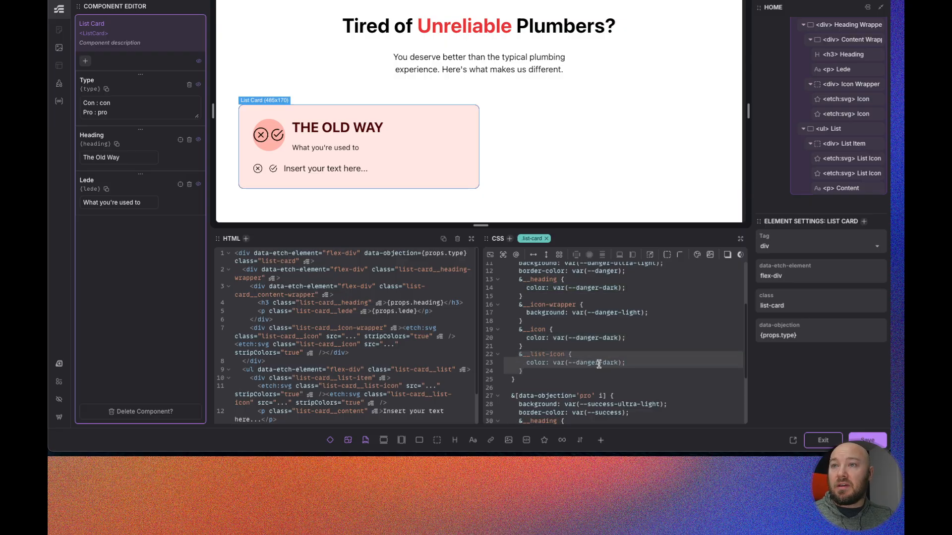
- Add an &__list-icon rule inside the pro rule with color set to var(--success-dark)
{"action": "scroll", "coordinate": [553, 356], "scroll_direction": "down", "scroll_amount": 3}
{"action": "scroll", "coordinate": [554, 353], "scroll_direction": "down", "scroll_amount": 2}
{"action": "left_click", "coordinate": [523, 389]}
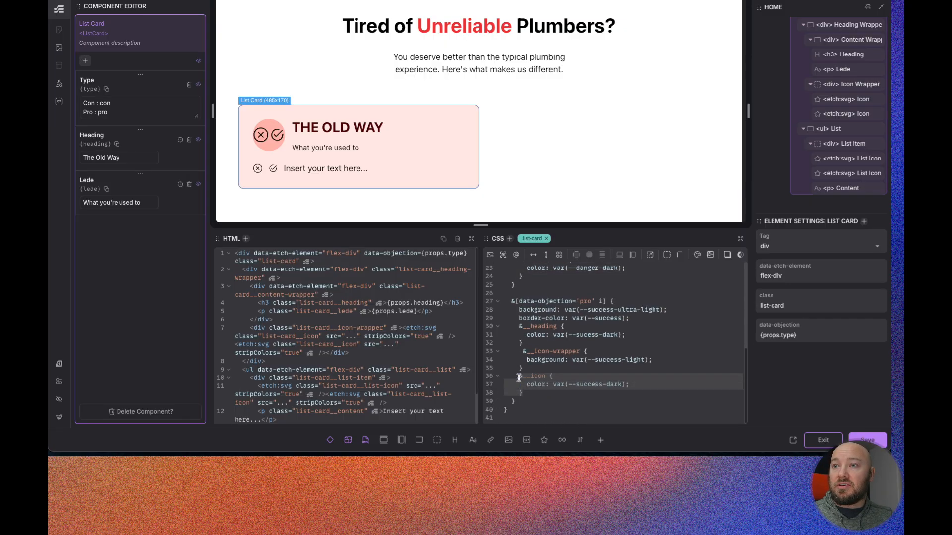
{"action": "left_click", "coordinate": [531, 394]}
{"action": "key", "text": "super+v"}
{"action": "left_click", "coordinate": [531, 402]}
{"action": "type", "text": "lis"}
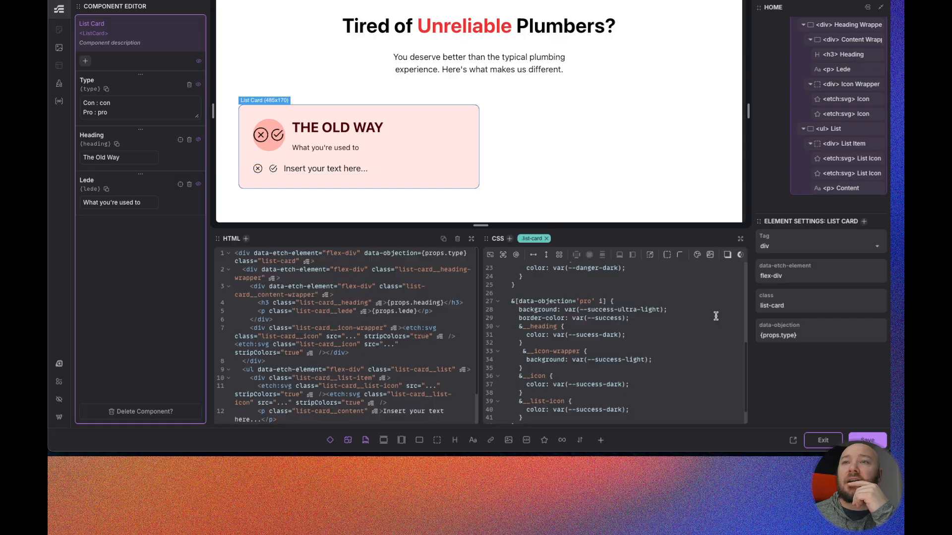
- Save the ListCard component and exit the component editor
{"action": "left_click", "coordinate": [865, 440]}
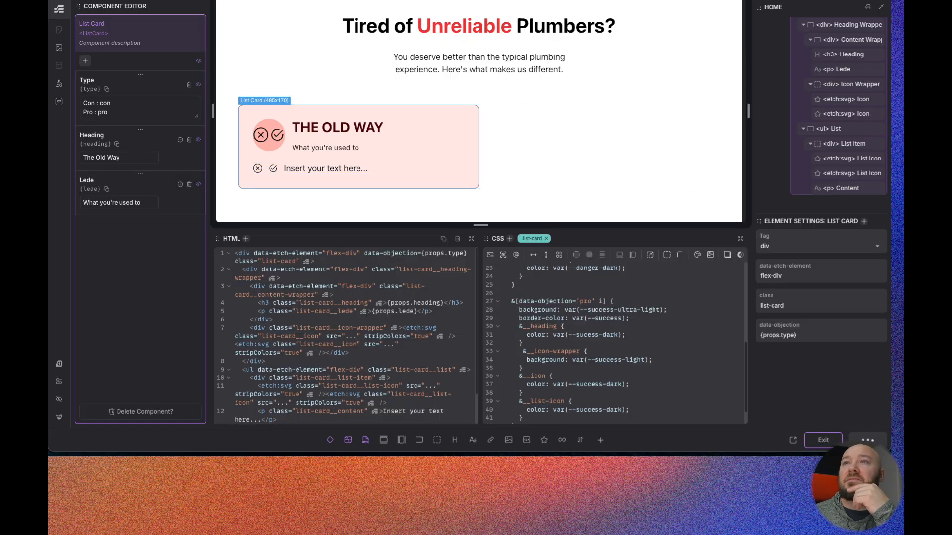
{"action": "key", "text": "ctrl+Tab"}
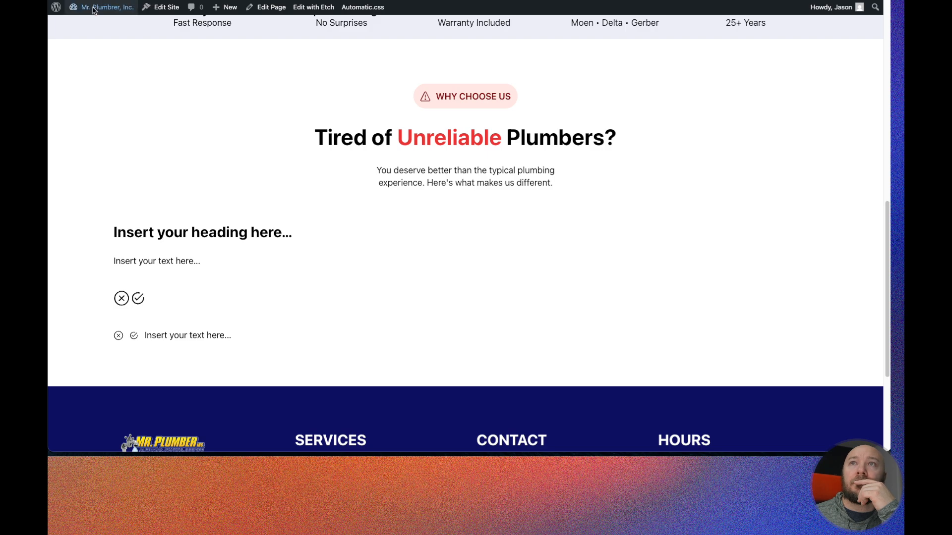
{"action": "key", "text": "ctrl+r"}
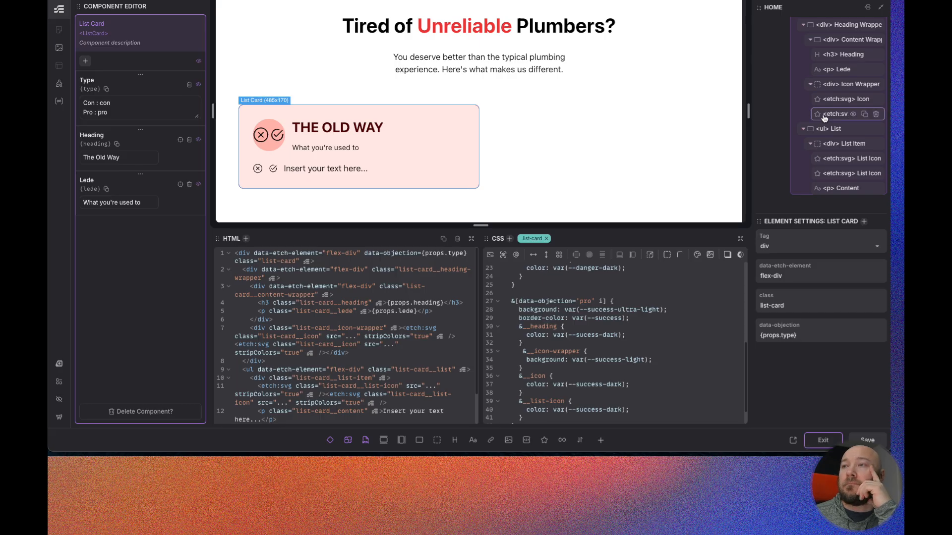
{"action": "left_click", "coordinate": [822, 440]}
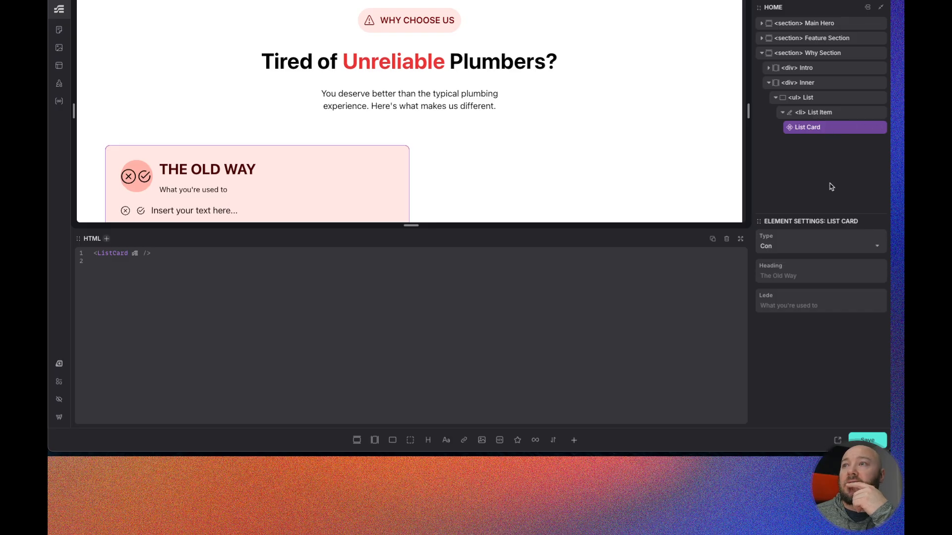
- Set the card instance's Heading to The Old Way and its Lede to What you're used to
{"action": "left_click", "coordinate": [860, 245]}
{"action": "left_click", "coordinate": [783, 275]}
{"action": "scroll", "coordinate": [295, 159], "scroll_direction": "down", "scroll_amount": 2}
{"action": "type", "text": "The Old Way"}
{"action": "key", "text": "Tab"}
{"action": "type", "text": "What you-r"}
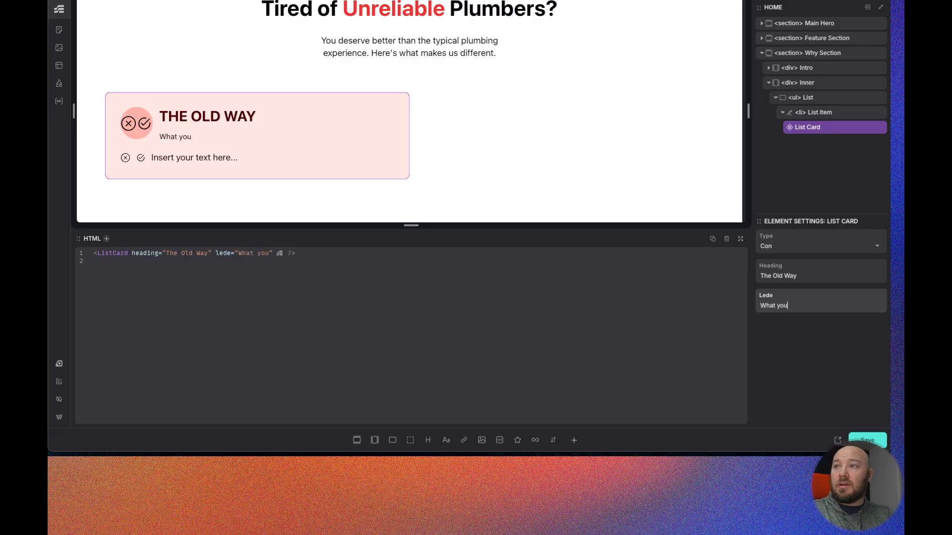
{"action": "key", "text": "BackSpace"}
{"action": "key", "text": "BackSpace"}
{"action": "type", "text": "'re Used"}
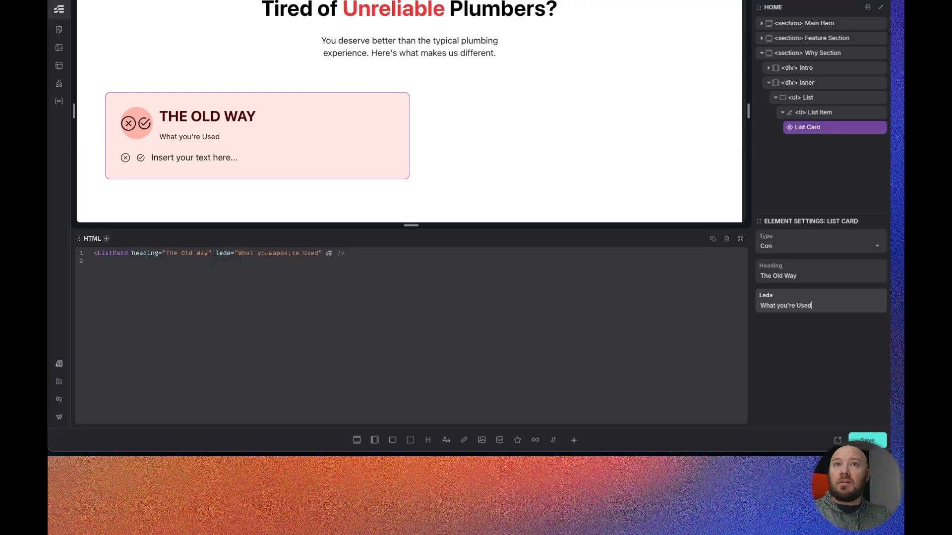
{"action": "key", "text": "BackSpace"}
{"action": "key", "text": "BackSpace"}
{"action": "key", "text": "BackSpace"}
{"action": "key", "text": "BackSpace"}
{"action": "type", "text": "used to"}
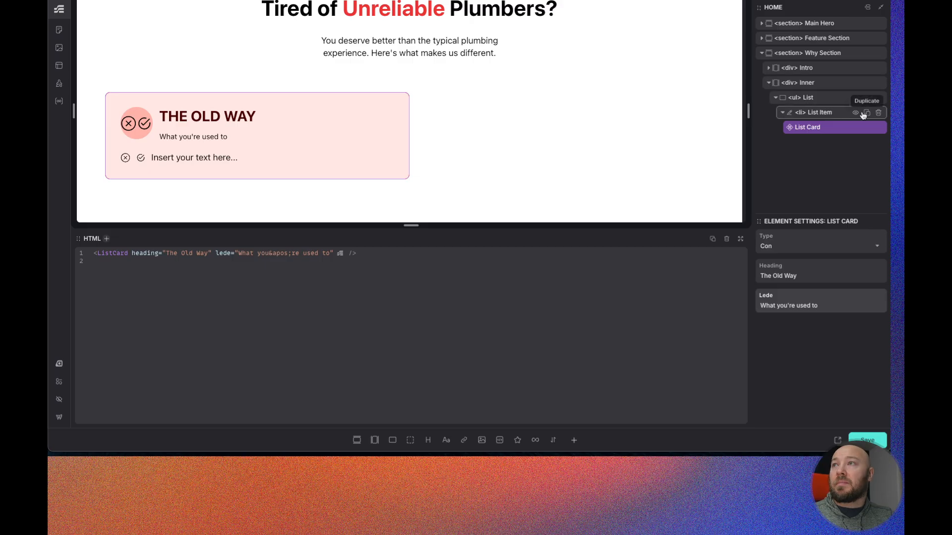
- Duplicate the list item and set the copied card's Type to Pro
{"action": "left_click", "coordinate": [863, 114]}
{"action": "left_click", "coordinate": [864, 113]}
{"action": "left_click", "coordinate": [824, 157]}
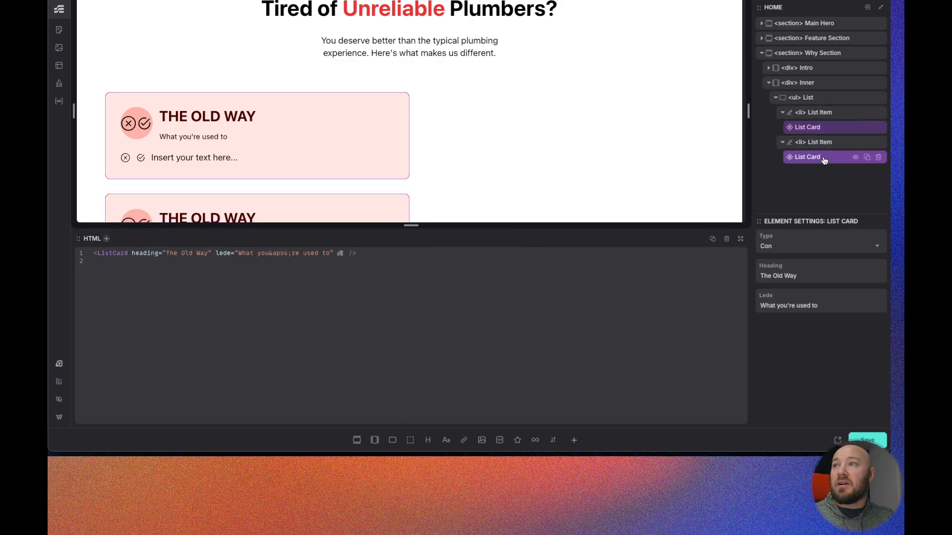
{"action": "left_click", "coordinate": [877, 245]}
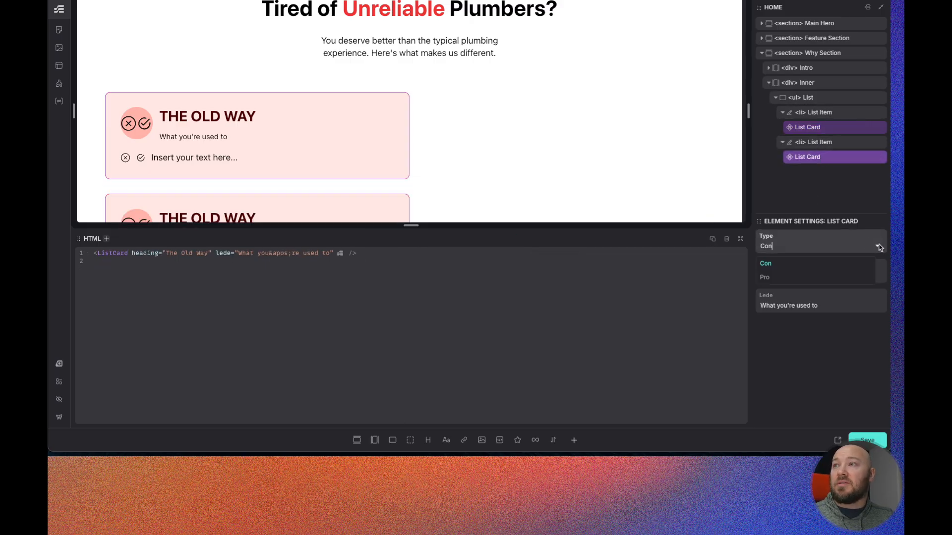
{"action": "left_click", "coordinate": [771, 274]}
- Set the second card's Heading to The Mr. Plumber Way
{"action": "triple_click", "coordinate": [777, 276]}
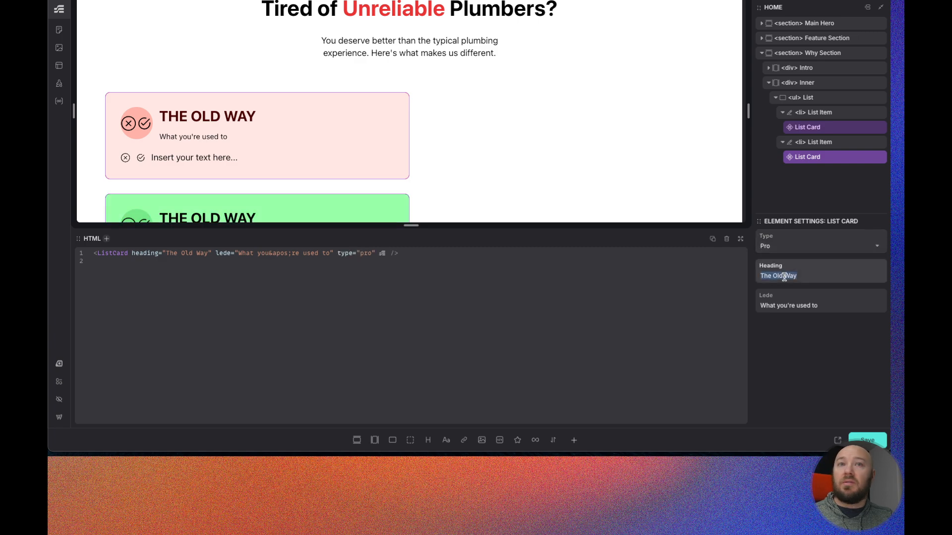
{"action": "type", "text": "The"}
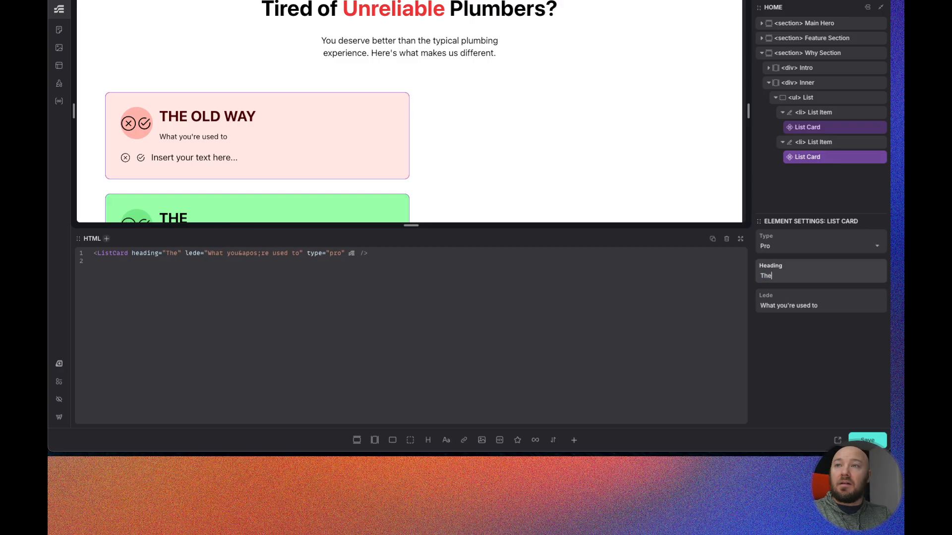
{"action": "type", "text": " Mr. Plumber "}
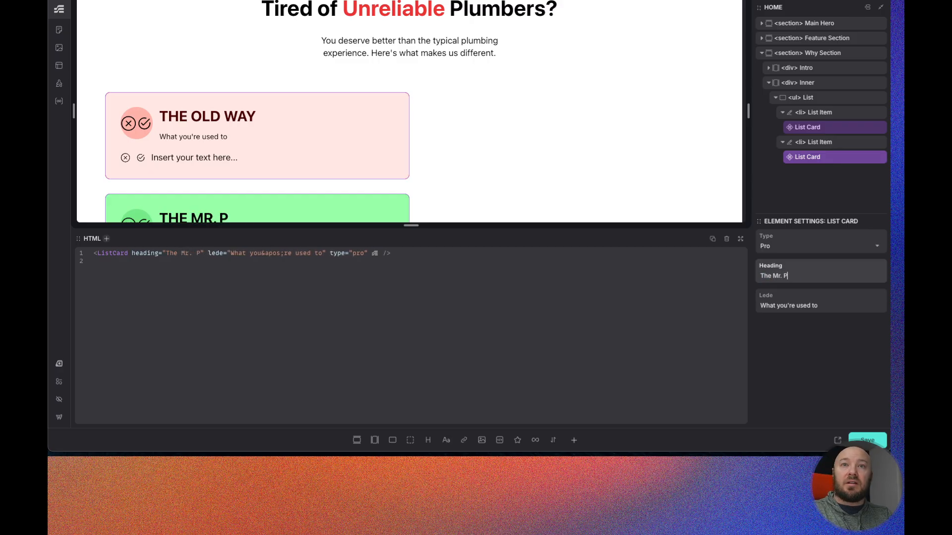
{"action": "type", "text": "Way"}
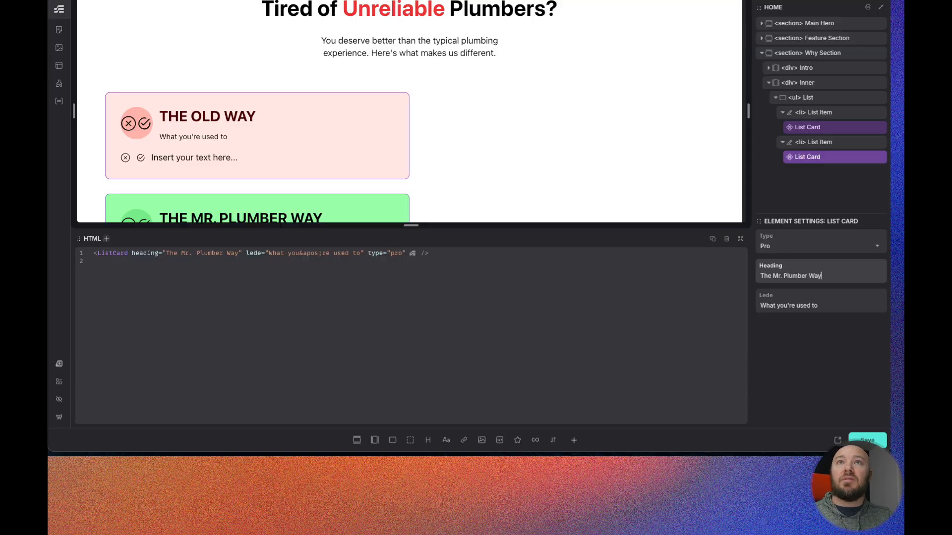
- Set the second card's Lede to What you deserve and save the page
{"action": "triple_click", "coordinate": [785, 305]}
{"action": "left_click", "coordinate": [820, 307]}
{"action": "triple_click", "coordinate": [813, 305]}
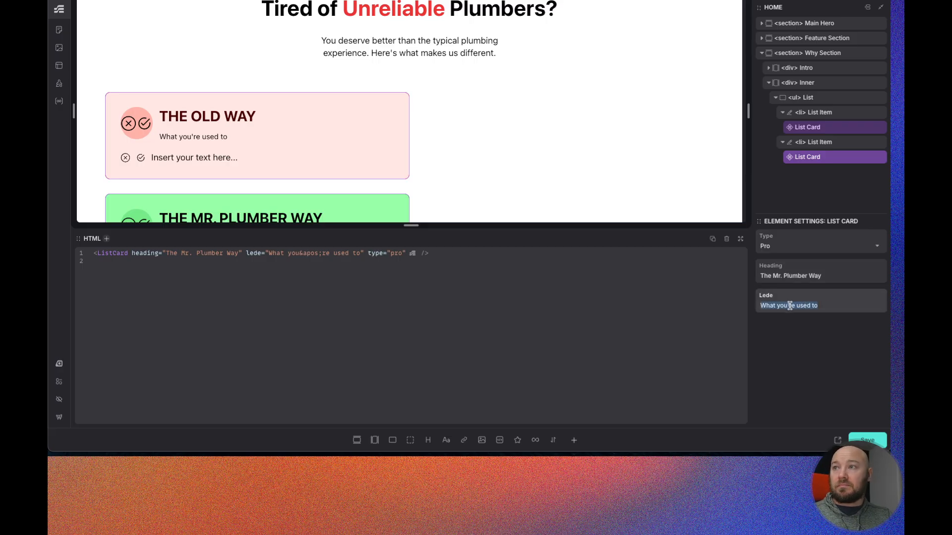
{"action": "left_click", "coordinate": [813, 306]}
{"action": "key", "text": "BackSpace"}
{"action": "key", "text": "BackSpace"}
{"action": "key", "text": "BackSpace"}
{"action": "key", "text": "BackSpace"}
{"action": "key", "text": "BackSpace"}
{"action": "key", "text": "BackSpace"}
{"action": "key", "text": "BackSpace"}
{"action": "key", "text": "BackSpace"}
{"action": "key", "text": "BackSpace"}
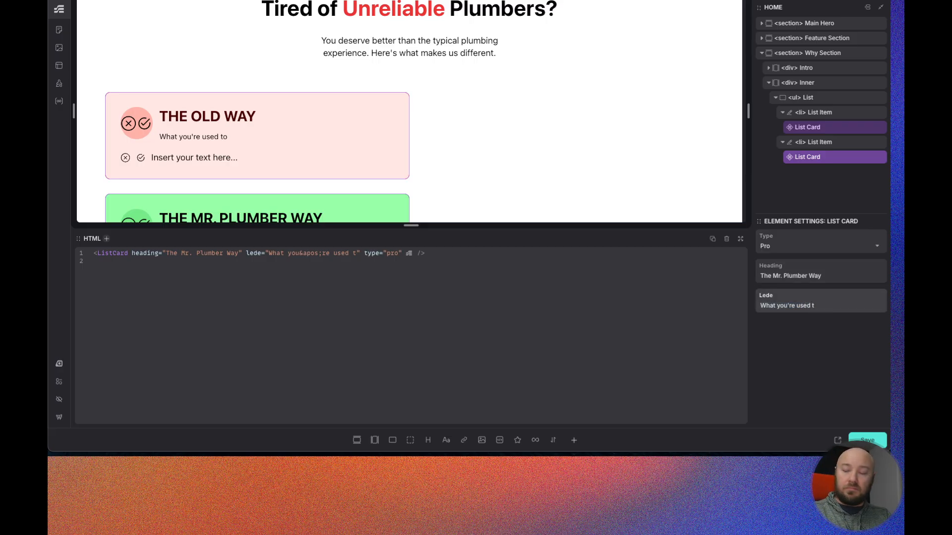
{"action": "key", "text": "BackSpace"}
{"action": "key", "text": "BackSpace"}
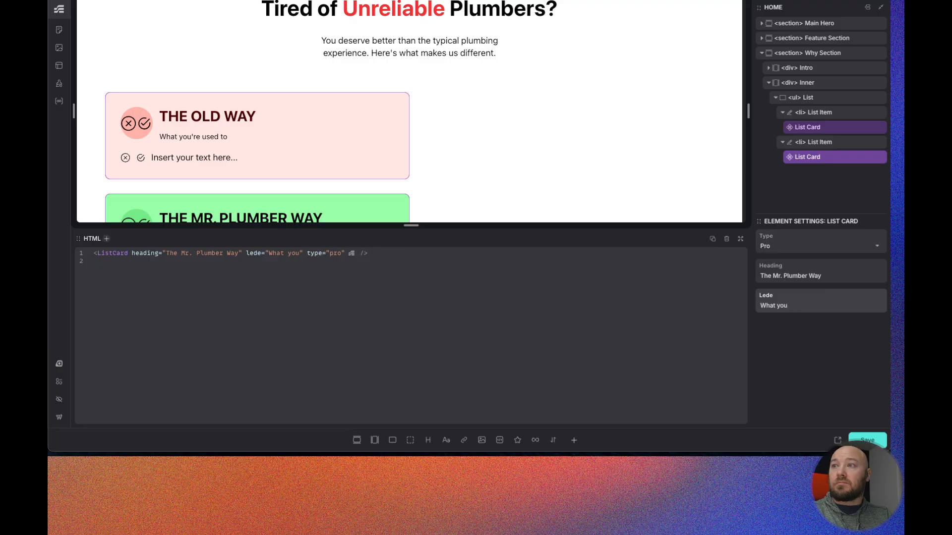
{"action": "type", "text": "deserve"}
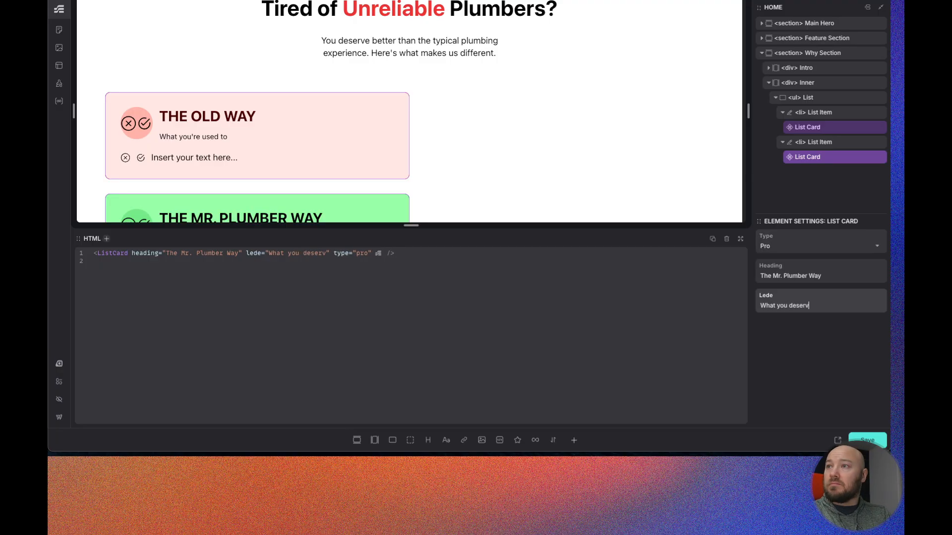
{"action": "scroll", "coordinate": [342, 113], "scroll_direction": "down", "scroll_amount": 3}
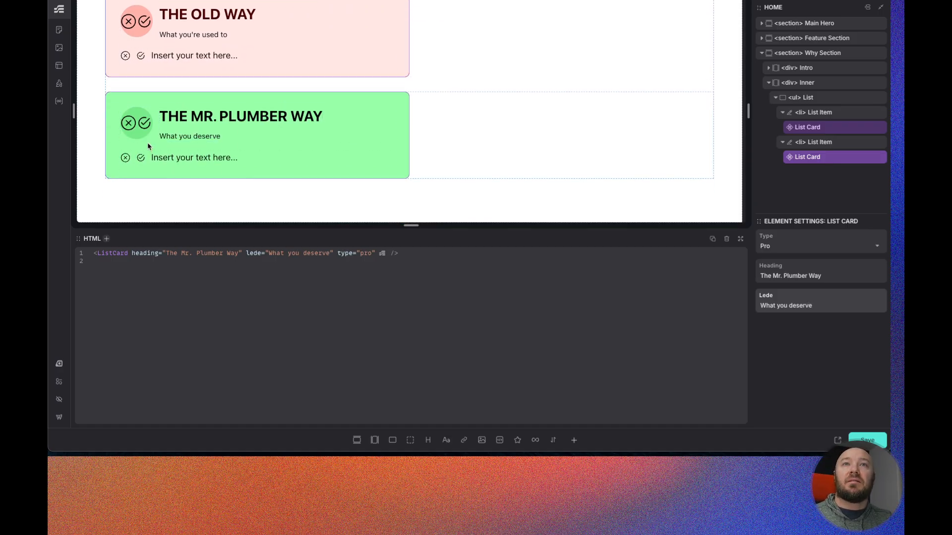
{"action": "scroll", "coordinate": [147, 143], "scroll_direction": "up", "scroll_amount": 2}
{"action": "scroll", "coordinate": [215, 132], "scroll_direction": "down", "scroll_amount": 1}
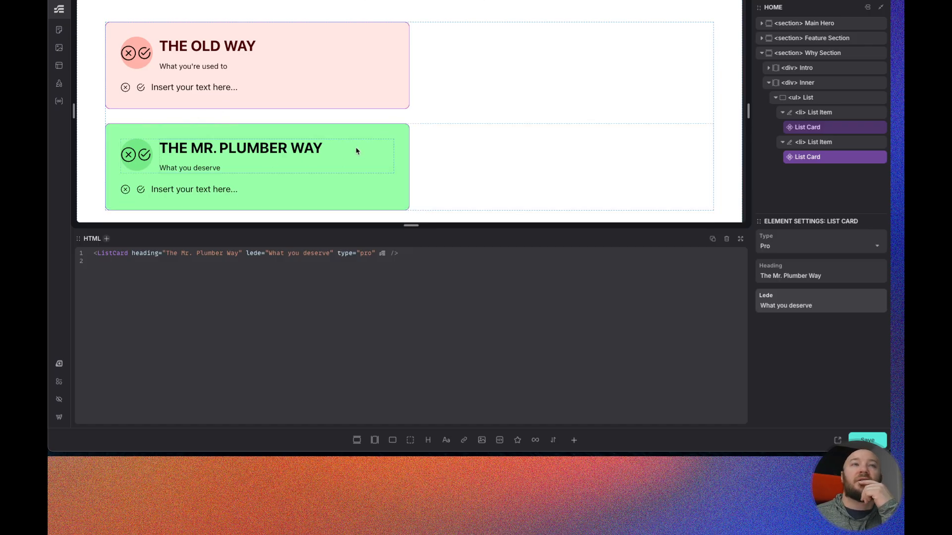
{"action": "key", "text": "super+s"}
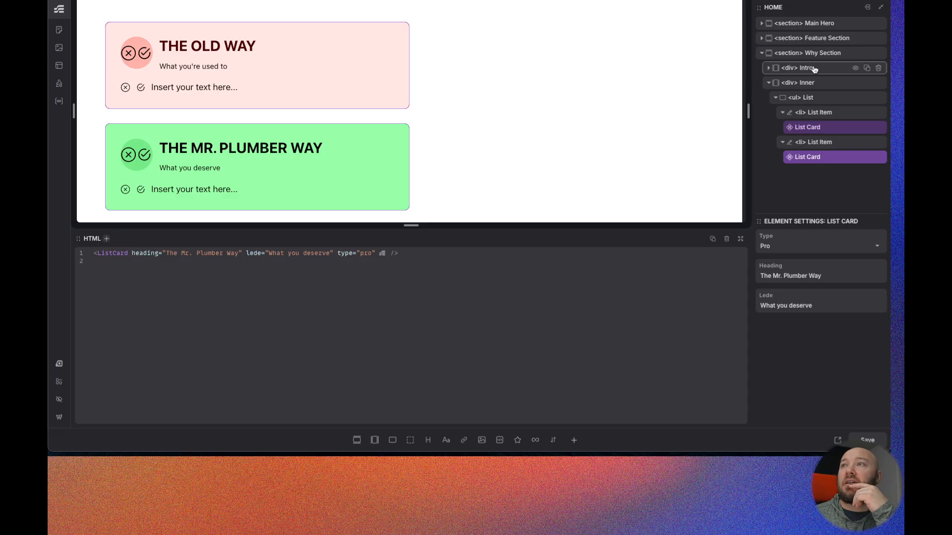
- Move the grid display and two-column media query CSS from the list item class to the why-section__list class
{"action": "left_click", "coordinate": [820, 99]}
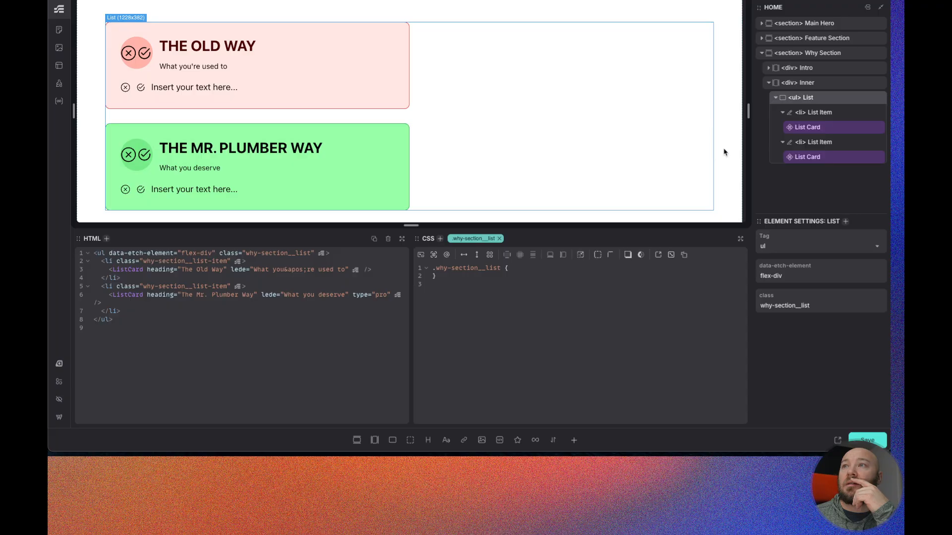
{"action": "left_click", "coordinate": [818, 83]}
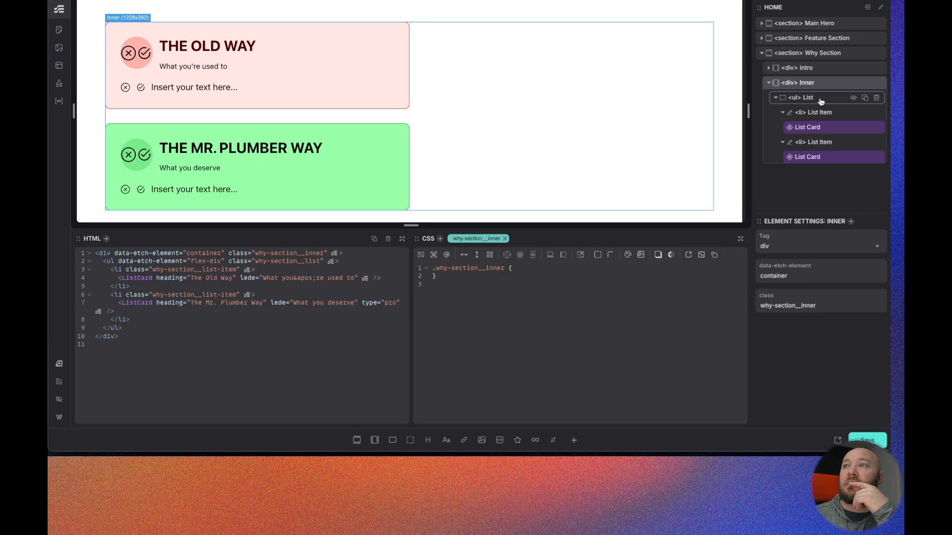
{"action": "left_click", "coordinate": [821, 101]}
{"action": "left_click", "coordinate": [818, 113]}
{"action": "left_click_drag", "start_coordinate": [453, 310], "coordinate": [438, 277]}
{"action": "key", "text": "ctrl+c"}
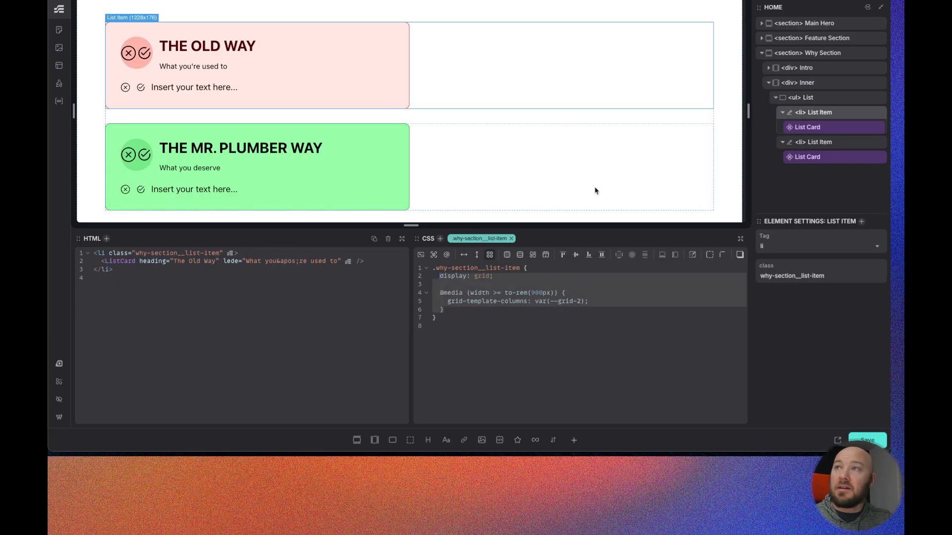
{"action": "key", "text": "BackSpace"}
{"action": "left_click", "coordinate": [805, 98]}
{"action": "left_click", "coordinate": [533, 269]}
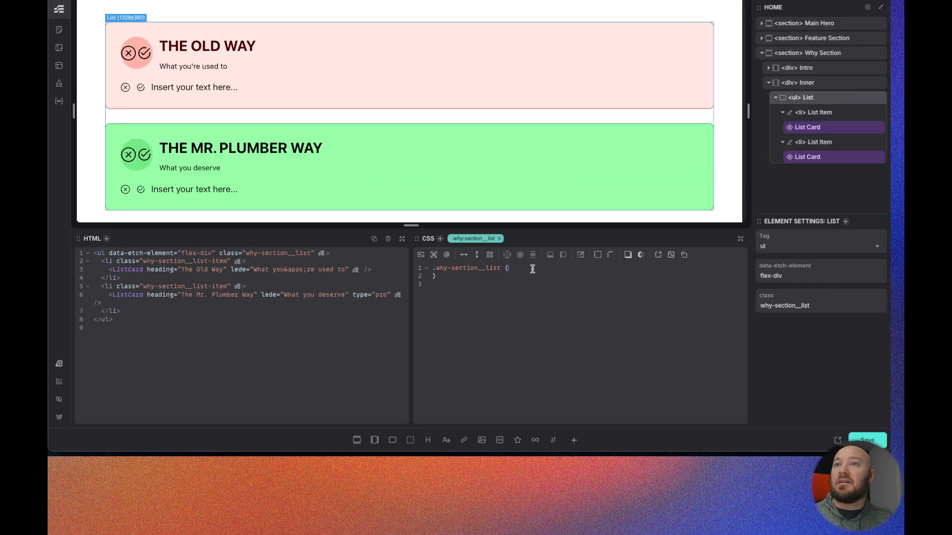
{"action": "key", "text": "ctrl+v"}
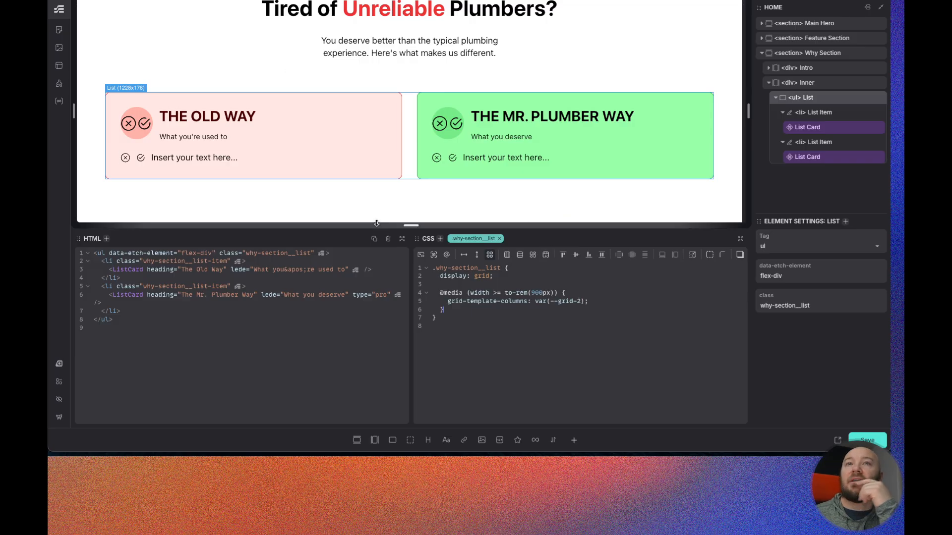
- In the colour palette, toggle the Success colour's dark lightness and several shade chroma overrides, then save the palette
{"action": "left_click", "coordinate": [59, 364]}
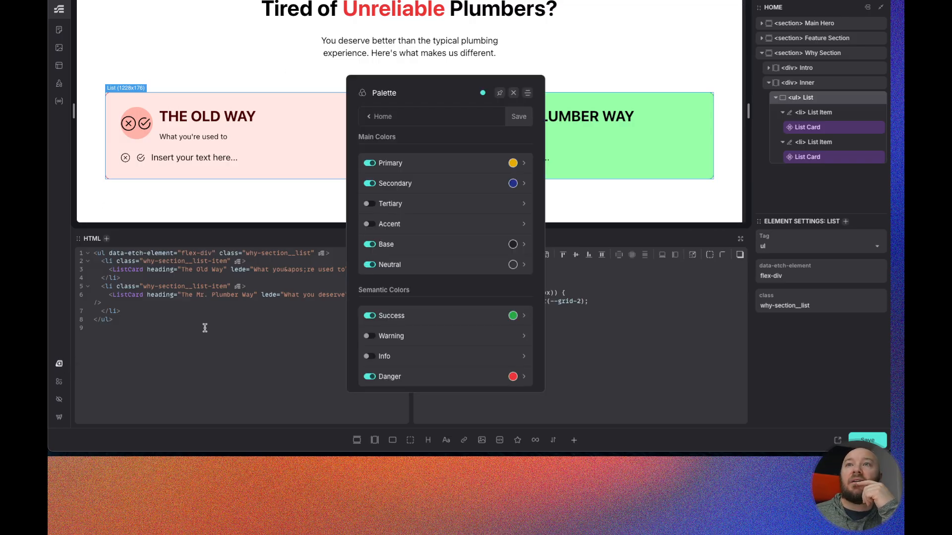
{"action": "left_click", "coordinate": [436, 317]}
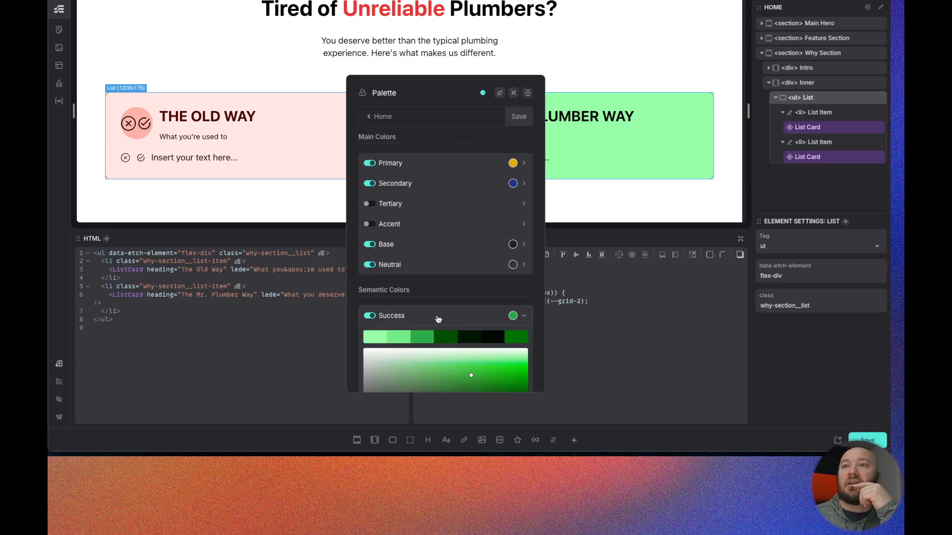
{"action": "scroll", "coordinate": [436, 313], "scroll_direction": "down", "scroll_amount": 2}
{"action": "scroll", "coordinate": [427, 302], "scroll_direction": "down", "scroll_amount": 2}
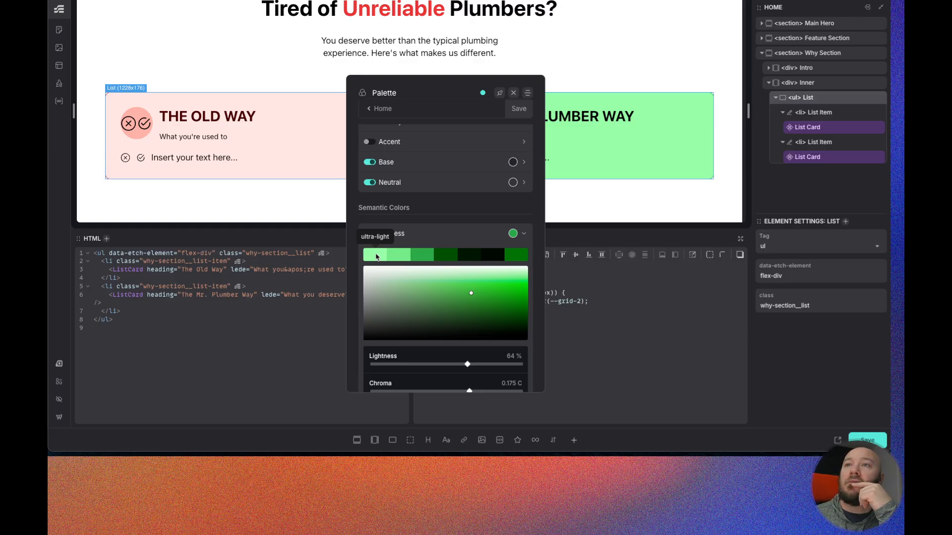
{"action": "scroll", "coordinate": [436, 255], "scroll_direction": "down", "scroll_amount": 8}
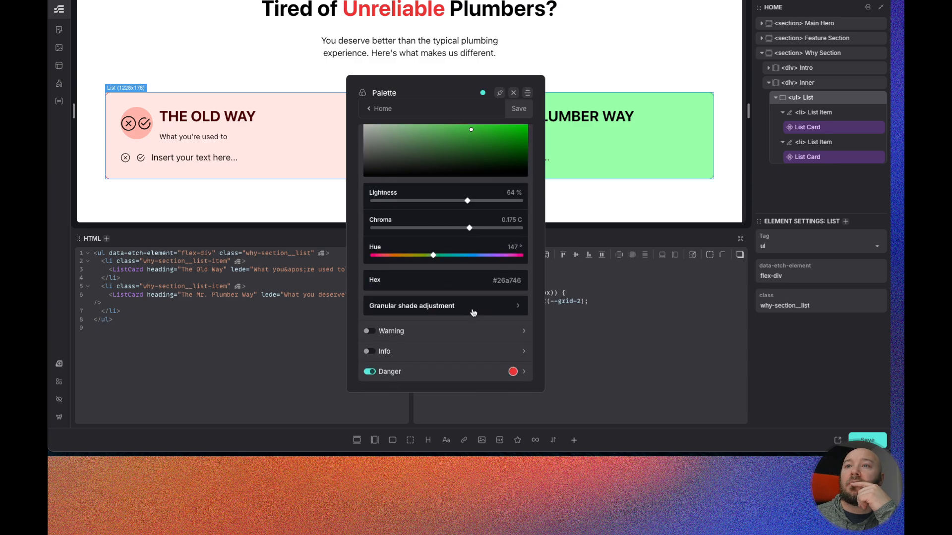
{"action": "left_click", "coordinate": [473, 325]}
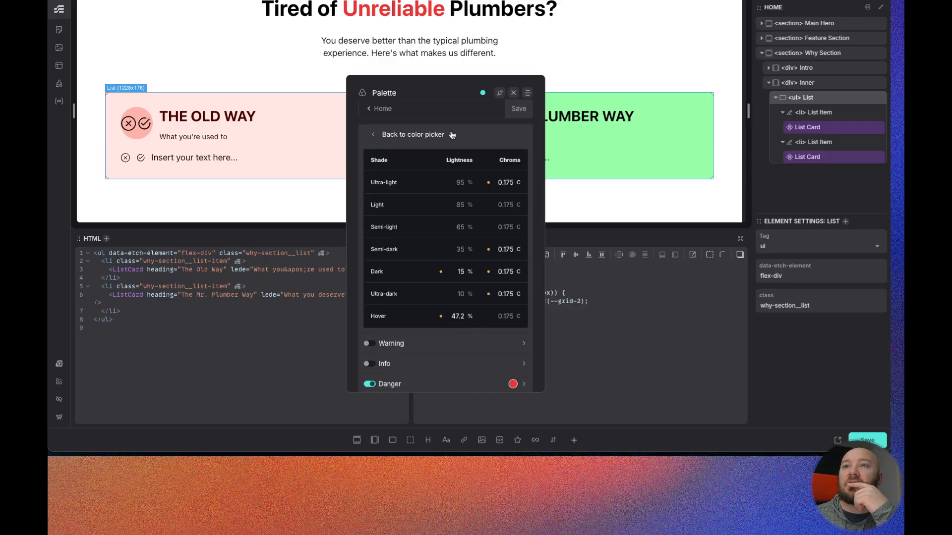
{"action": "left_click", "coordinate": [440, 317]}
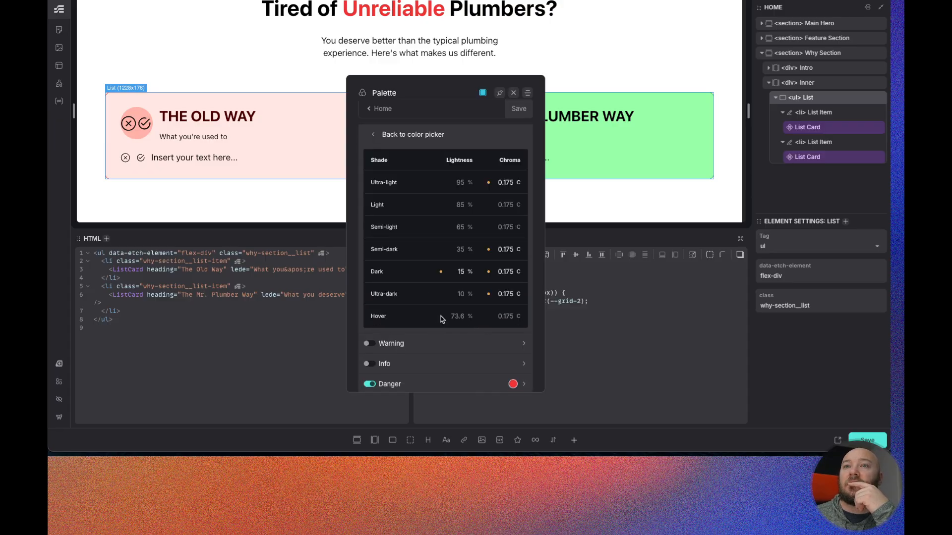
{"action": "left_click", "coordinate": [441, 272]}
{"action": "left_click", "coordinate": [488, 294]}
{"action": "left_click", "coordinate": [488, 272]}
{"action": "left_click", "coordinate": [489, 250]}
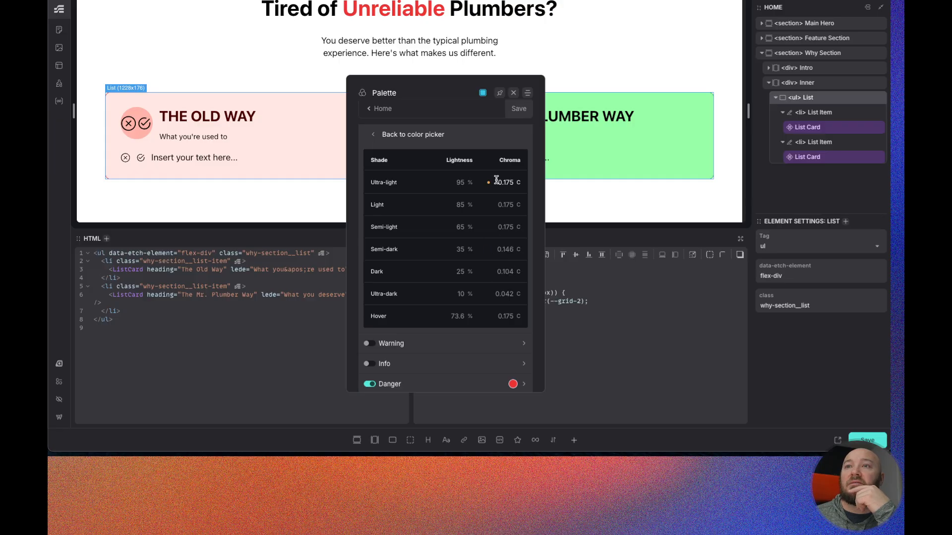
{"action": "left_click", "coordinate": [488, 183]}
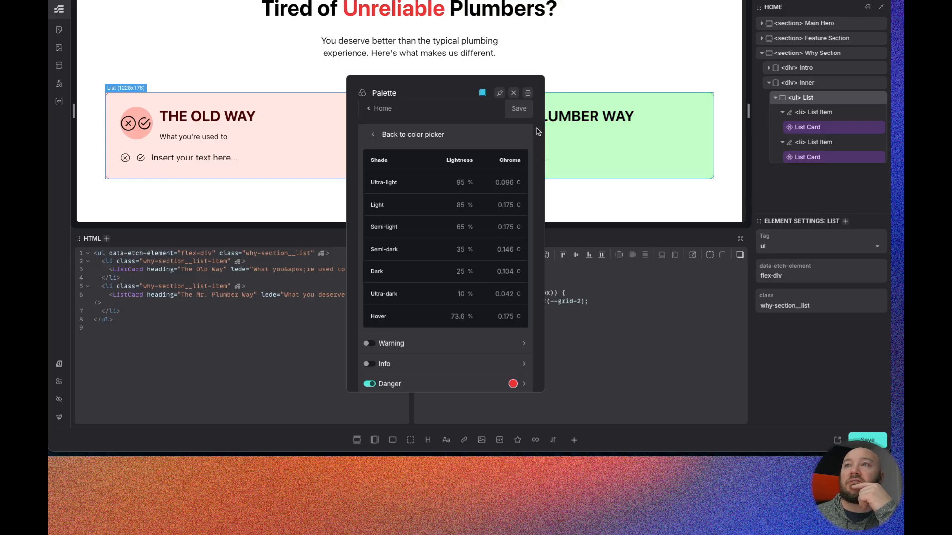
{"action": "left_click", "coordinate": [519, 109]}
- Open the Danger colour's granular shade adjustment, save the palette and close it
{"action": "scroll", "coordinate": [366, 235], "scroll_direction": "up", "scroll_amount": 3}
{"action": "left_click", "coordinate": [375, 227]}
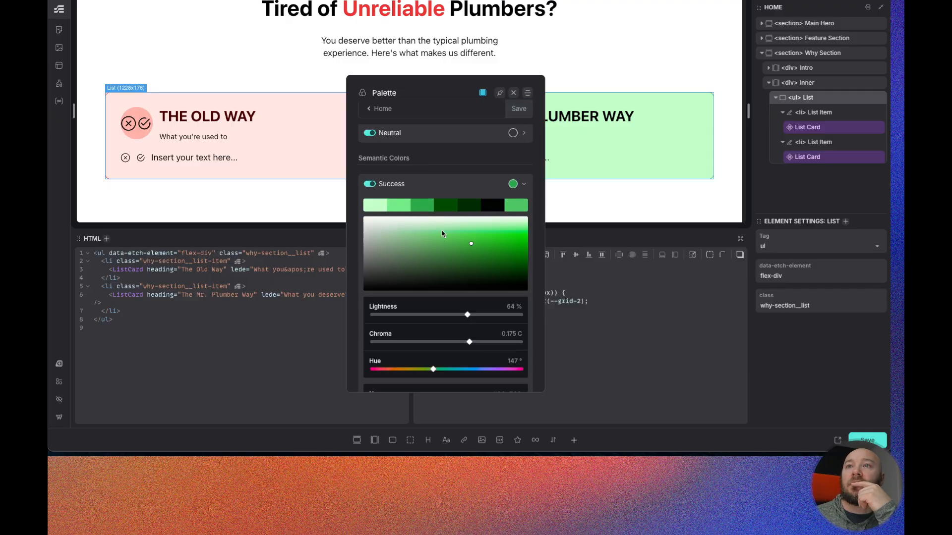
{"action": "scroll", "coordinate": [462, 342], "scroll_direction": "down", "scroll_amount": 5}
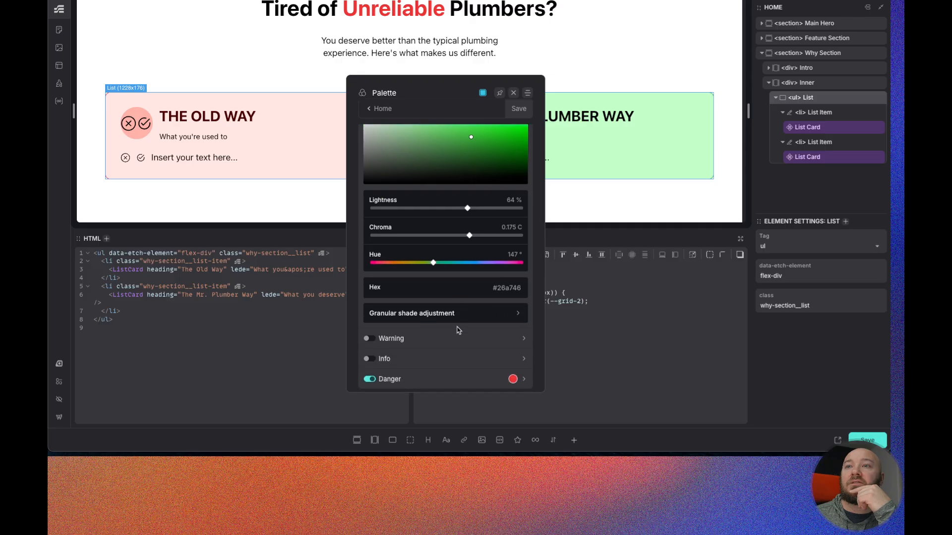
{"action": "left_click", "coordinate": [460, 357]}
{"action": "scroll", "coordinate": [455, 342], "scroll_direction": "down", "scroll_amount": 5}
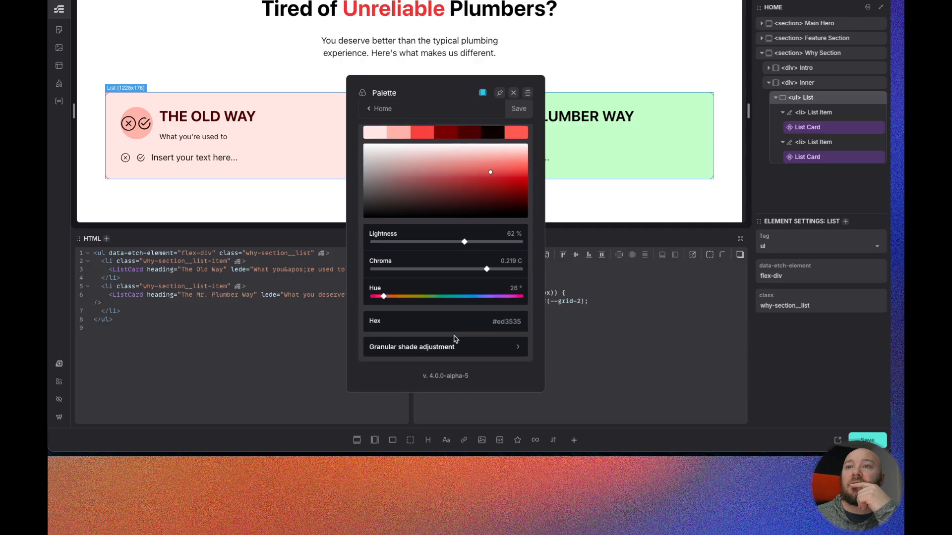
{"action": "left_click", "coordinate": [458, 342]}
{"action": "left_click", "coordinate": [519, 109]}
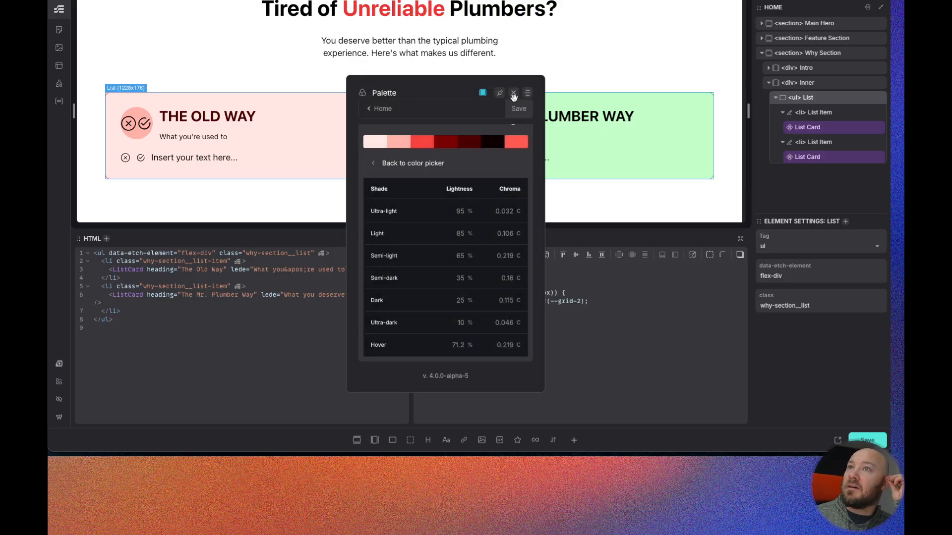
{"action": "left_click", "coordinate": [514, 95]}
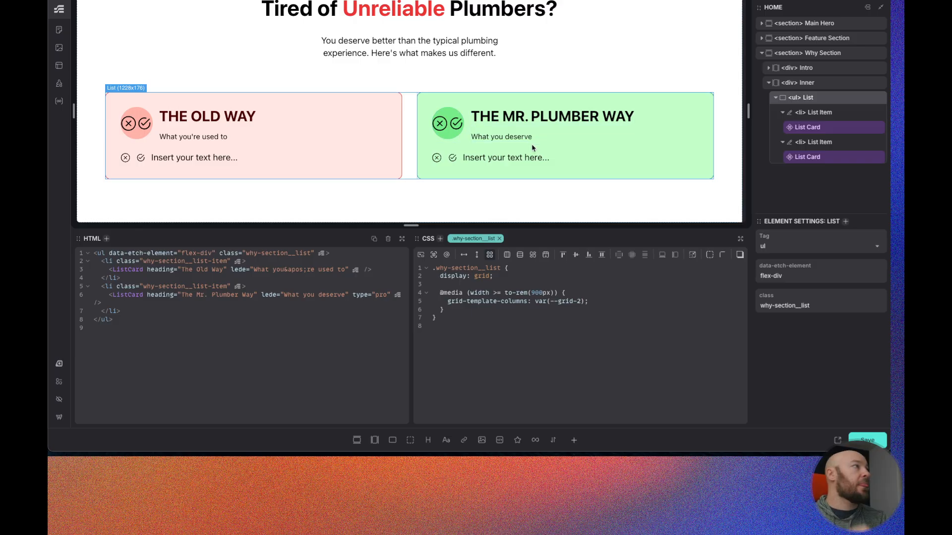
- Compare the cards with the Figma design and reload the live page
{"action": "key", "text": "ctrl+Tab"}
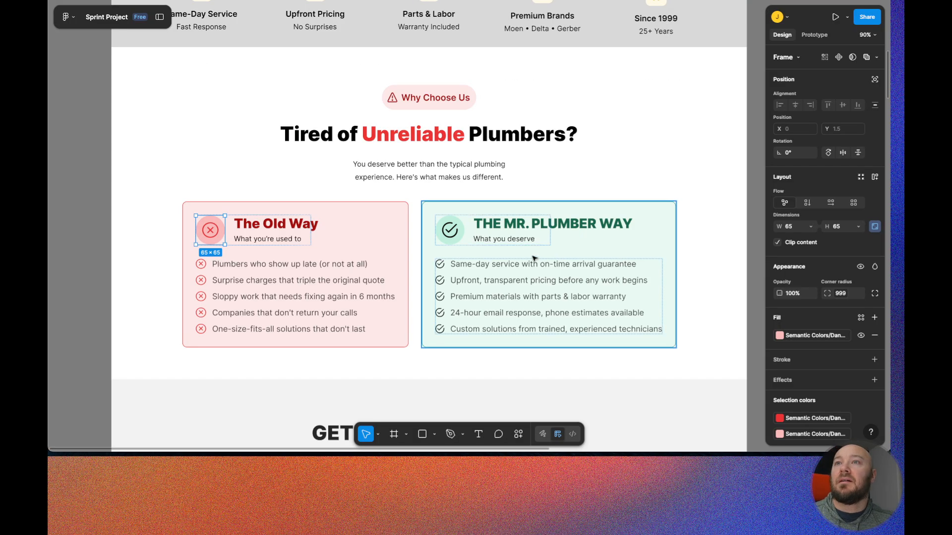
{"action": "key", "text": "ctrl+Tab"}
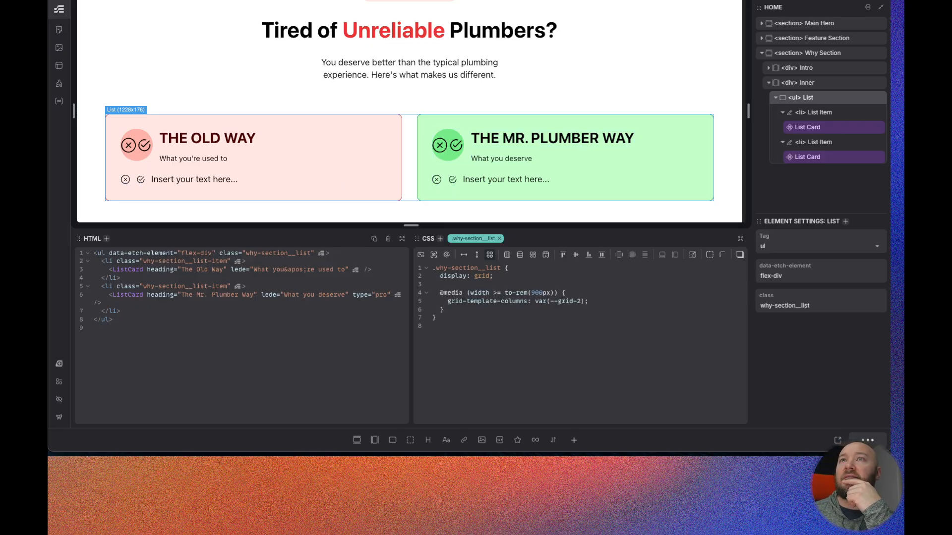
{"action": "key", "text": "ctrl+Tab"}
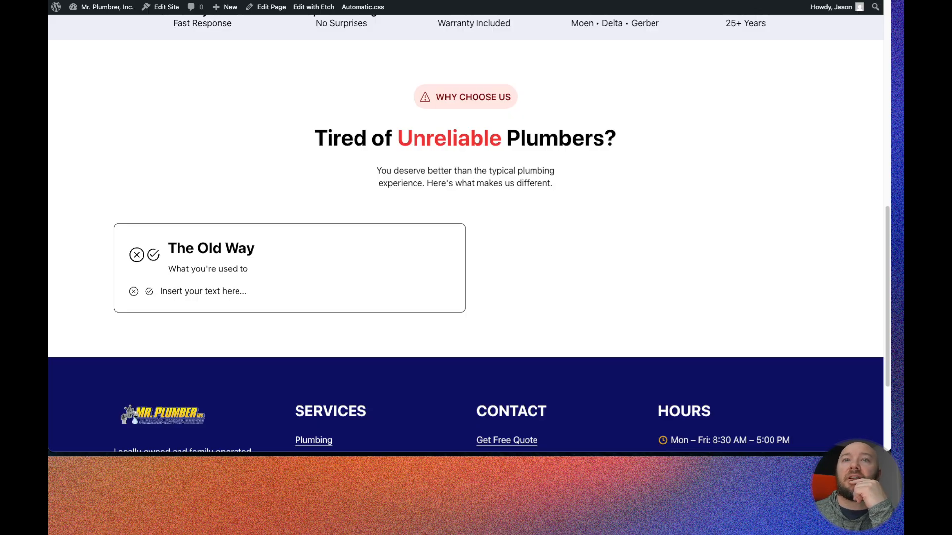
{"action": "key", "text": "super+r"}
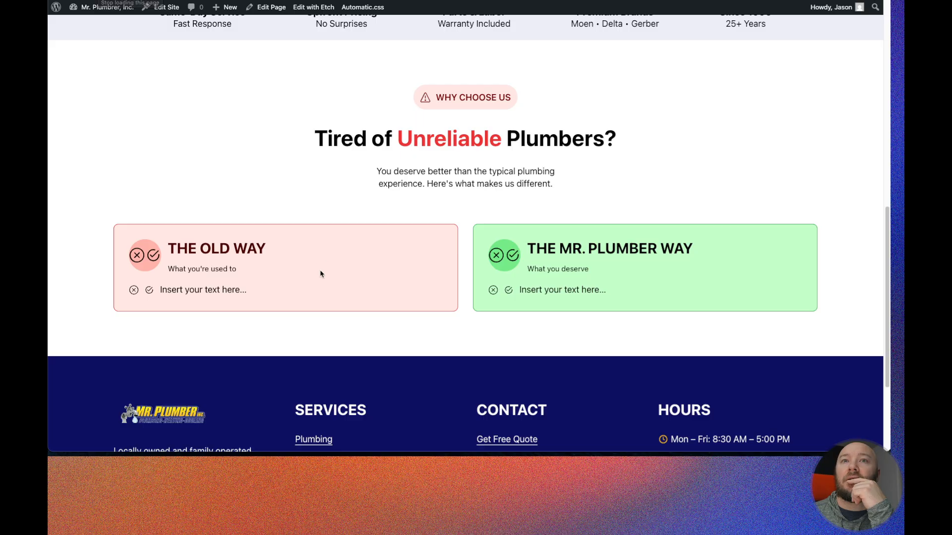
- Inspect the Old Way card's list icons in the browser DevTools to examine their styles
{"action": "double_click", "coordinate": [167, 291]}
{"action": "right_click", "coordinate": [168, 291]}
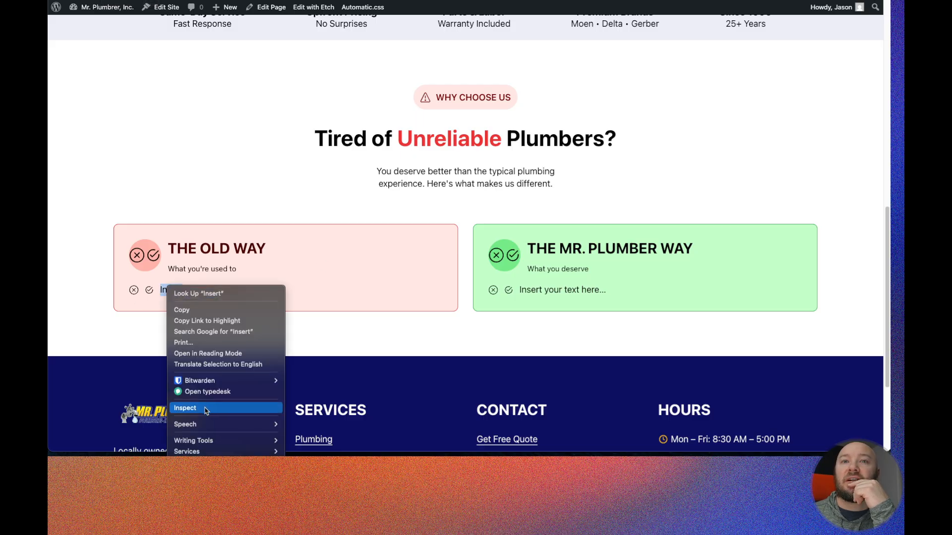
{"action": "key", "text": "Escape"}
{"action": "key", "text": "super+alt+i"}
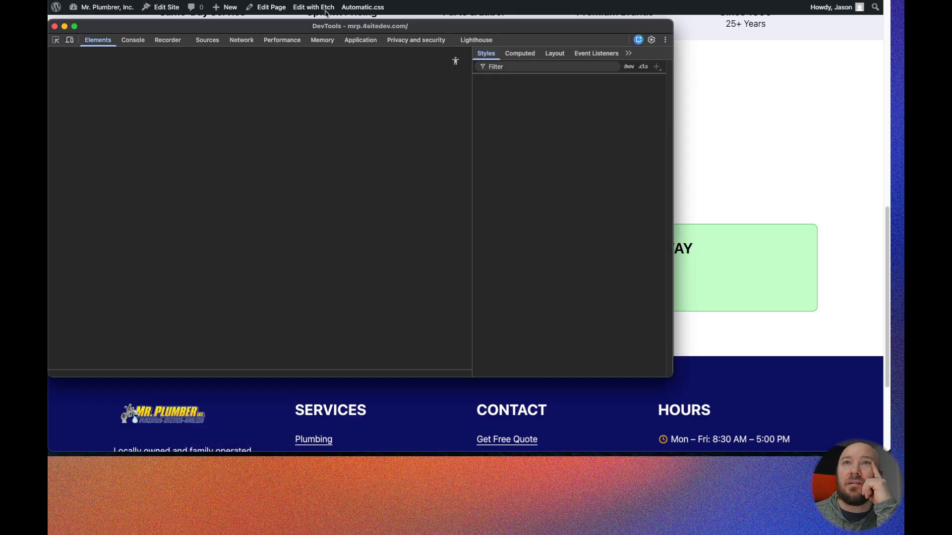
{"action": "left_click_drag", "start_coordinate": [327, 26], "coordinate": [541, 37]}
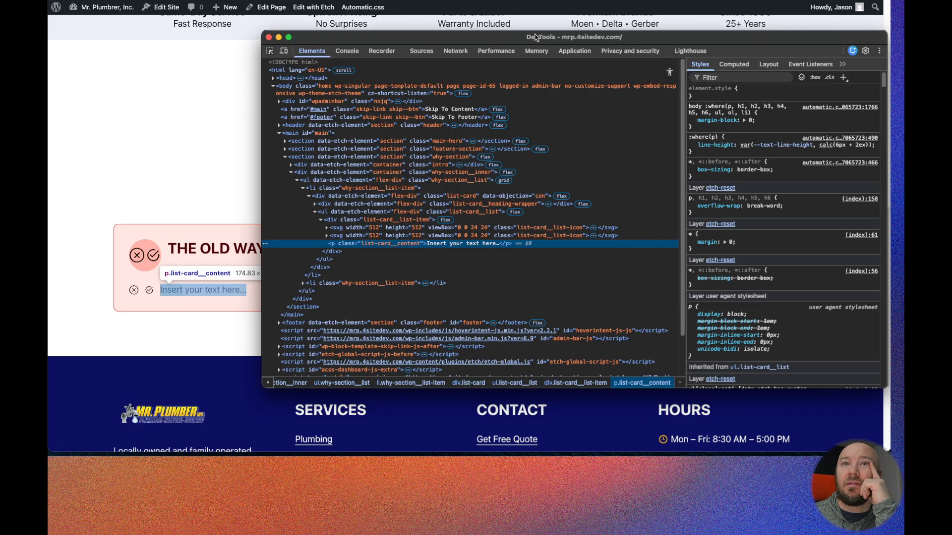
{"action": "left_click", "coordinate": [342, 236]}
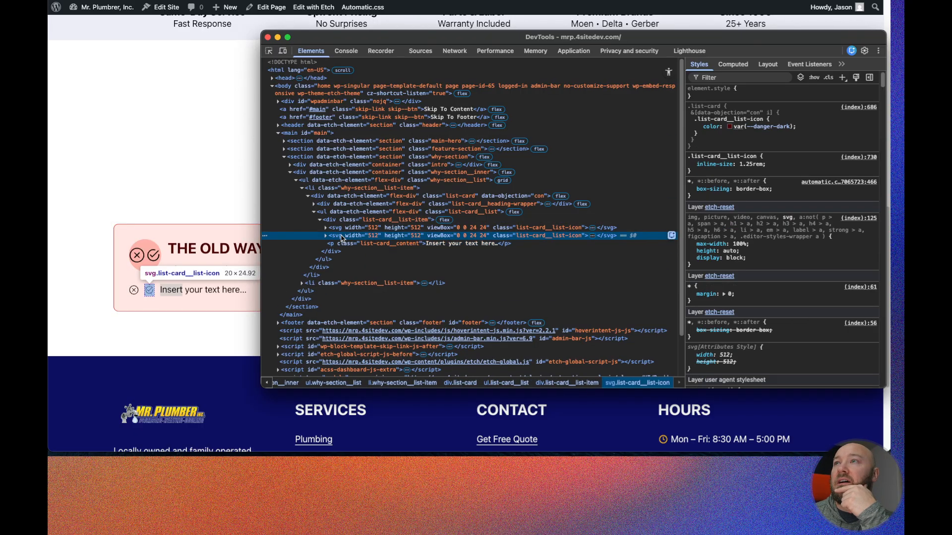
{"action": "mouse_move", "coordinate": [765, 129]}
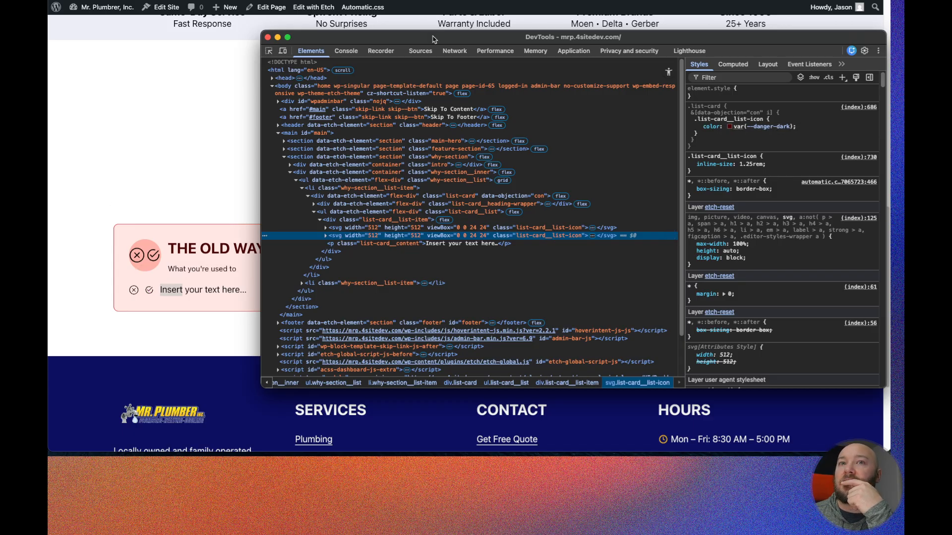
{"action": "left_click_drag", "start_coordinate": [432, 39], "coordinate": [274, 39]}
{"action": "left_click", "coordinate": [741, 255]}
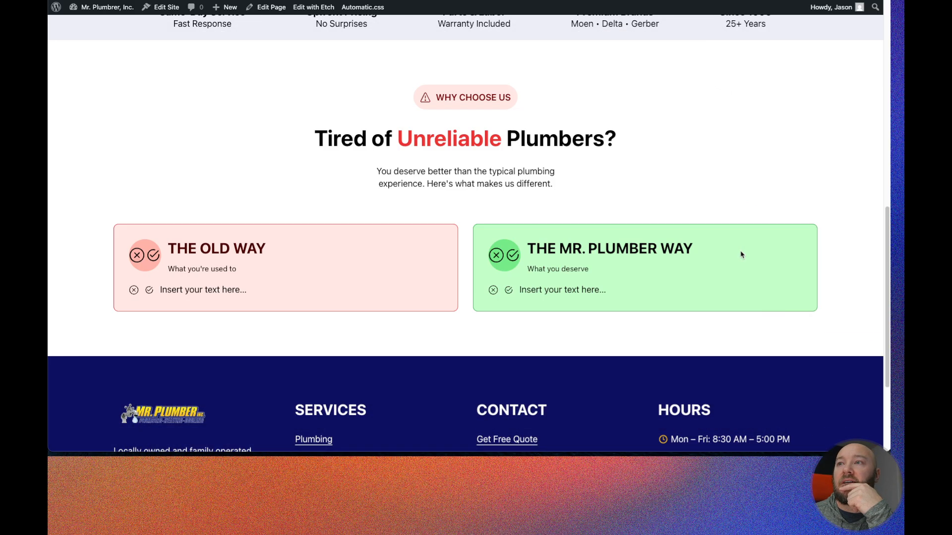
- Inspect the Mr. Plumber Way card's list icon elements in DevTools and return to the Etch editor
{"action": "right_click", "coordinate": [513, 293]}
{"action": "left_click", "coordinate": [532, 410]}
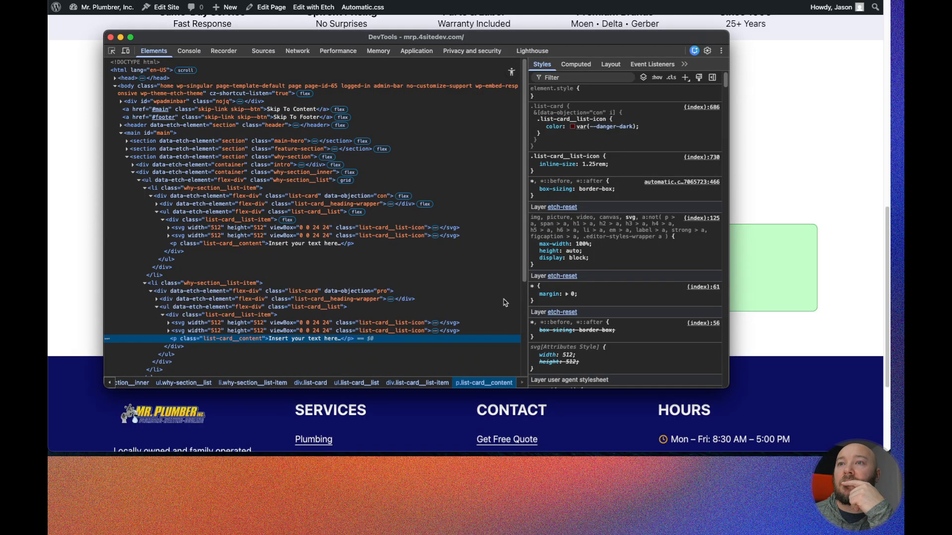
{"action": "left_click", "coordinate": [210, 323]}
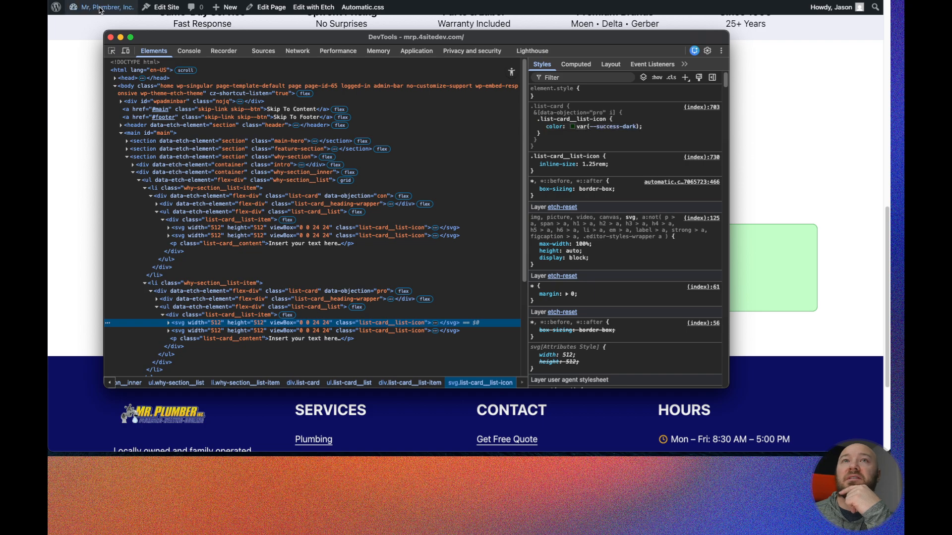
{"action": "left_click", "coordinate": [111, 38]}
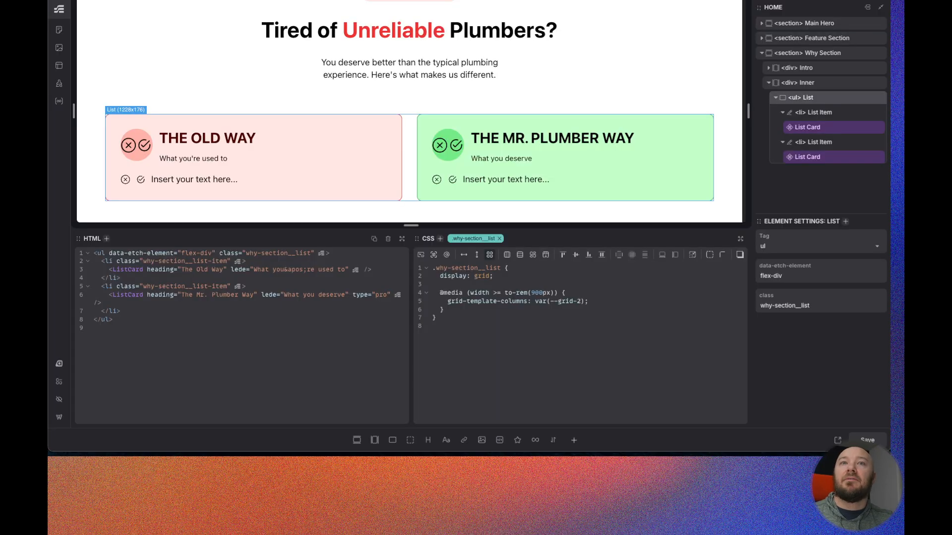
- Open the ListCard component for editing and wrap the cross heading icon in a condition
{"action": "right_click", "coordinate": [833, 130]}
{"action": "left_click", "coordinate": [772, 228]}
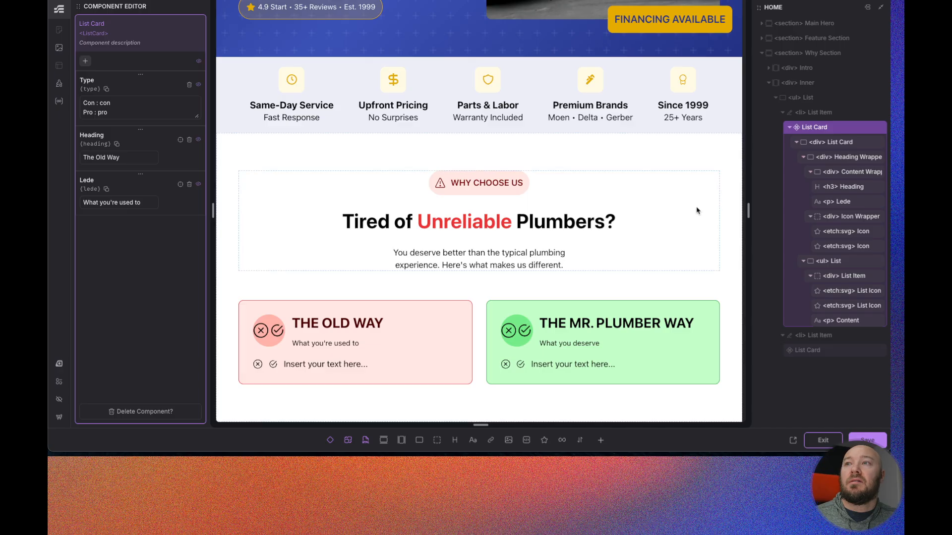
{"action": "left_click", "coordinate": [843, 232]}
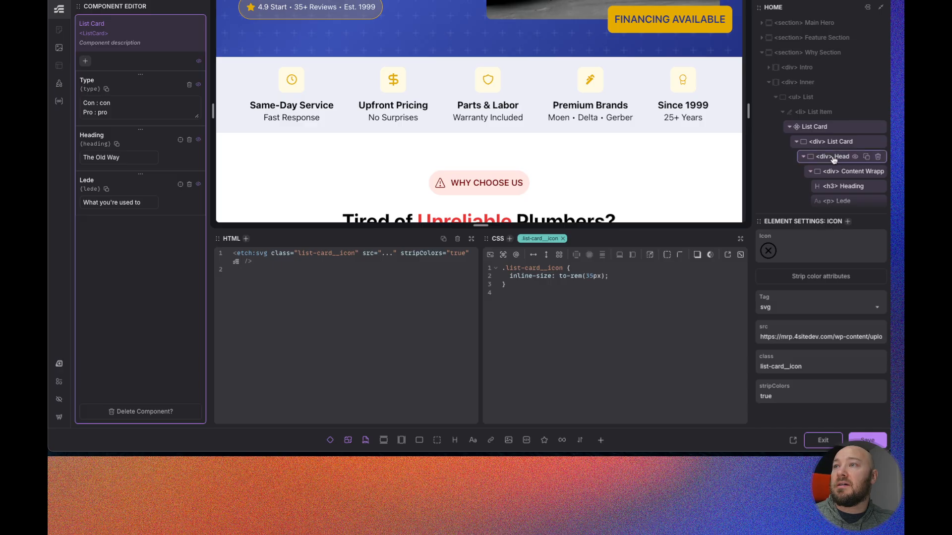
{"action": "scroll", "coordinate": [835, 164], "scroll_direction": "down", "scroll_amount": 2}
{"action": "right_click", "coordinate": [842, 170]}
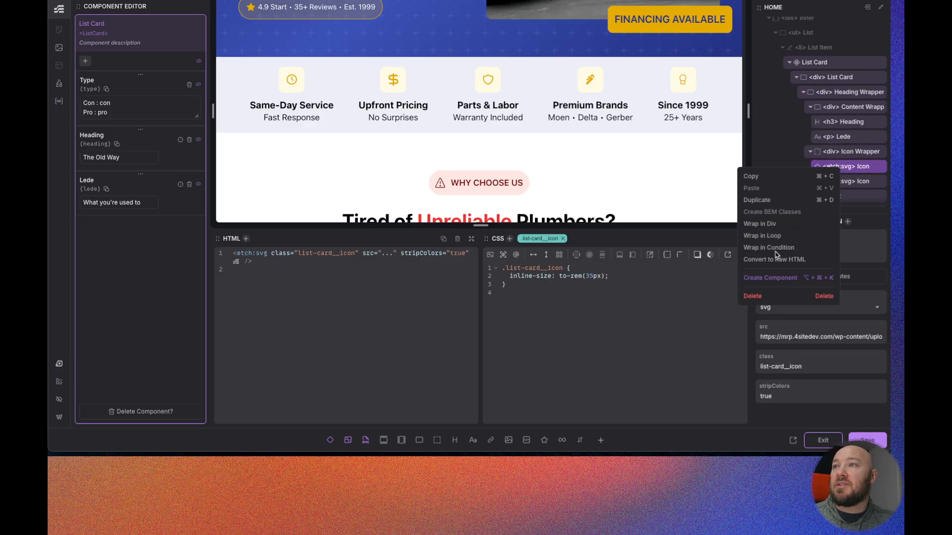
{"action": "left_click", "coordinate": [801, 253]}
- Wrap the check-mark heading icon in a condition and enter props.type = con as its condition
{"action": "scroll", "coordinate": [841, 198], "scroll_direction": "down", "scroll_amount": 2}
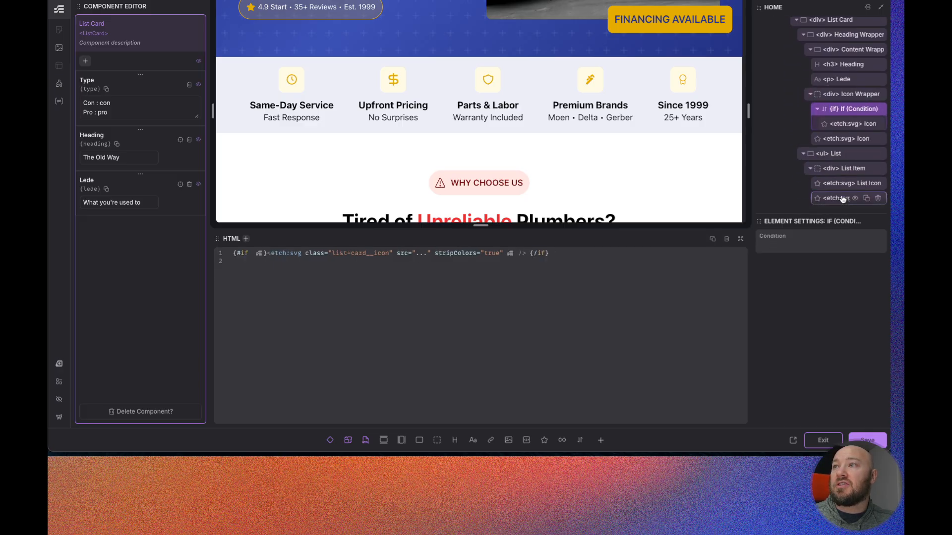
{"action": "left_click", "coordinate": [839, 138]}
{"action": "right_click", "coordinate": [839, 138]}
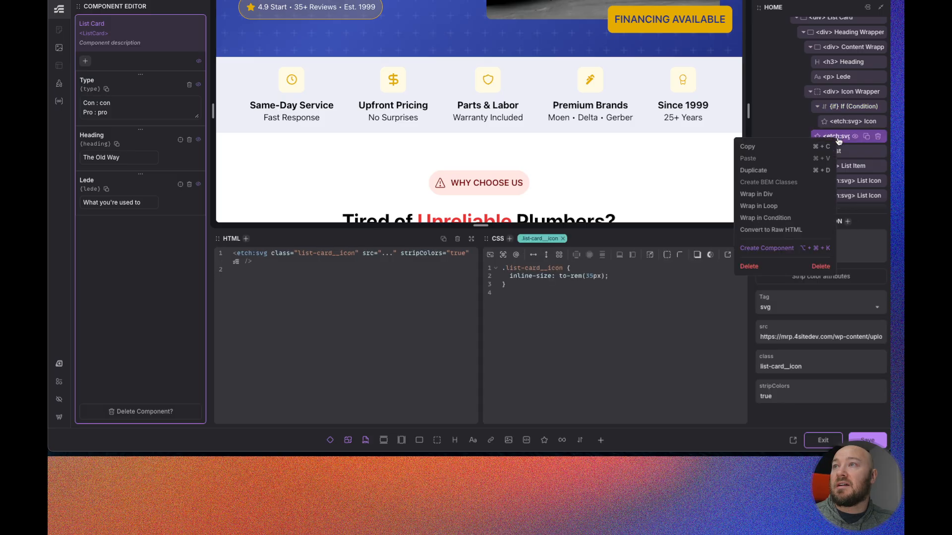
{"action": "left_click", "coordinate": [764, 218]}
{"action": "left_click", "coordinate": [793, 249]}
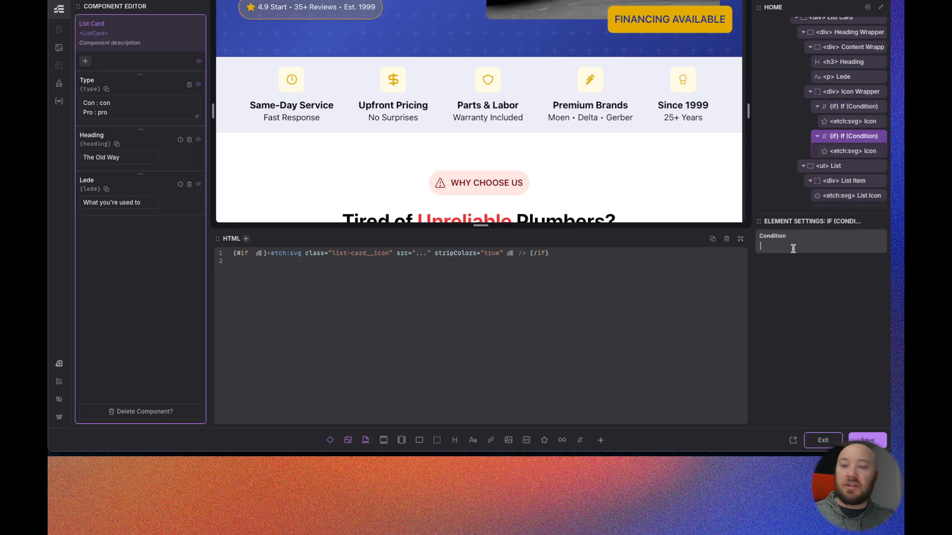
{"action": "type", "text": "props"}
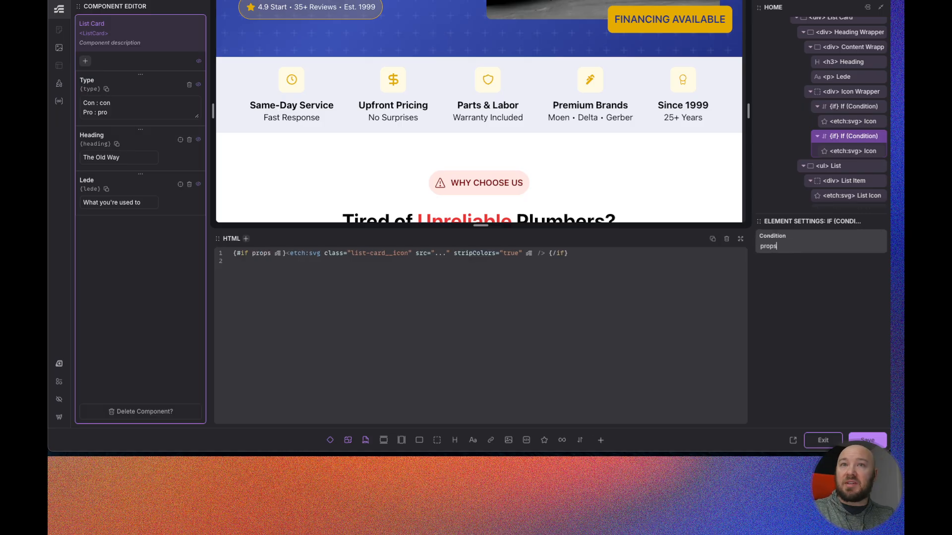
{"action": "type", "text": ".type ="}
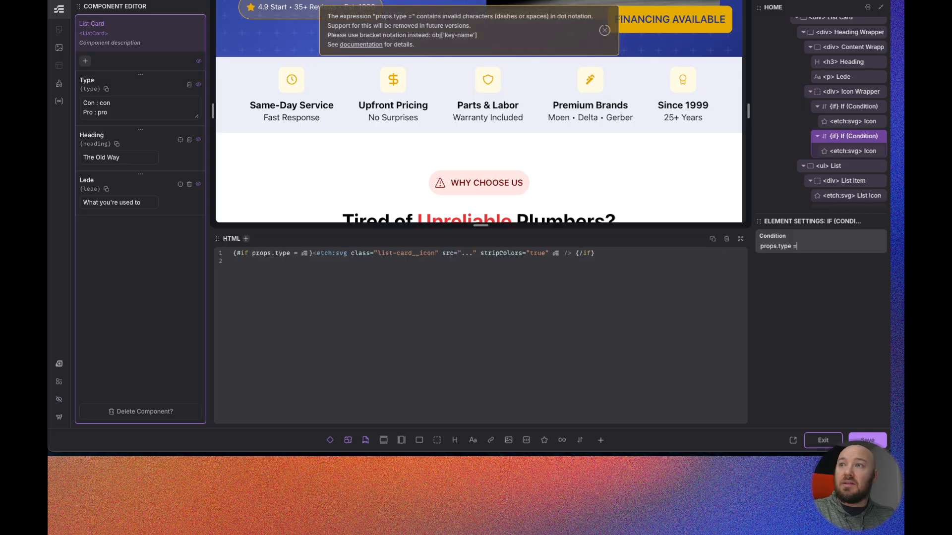
{"action": "type", "text": " con"}
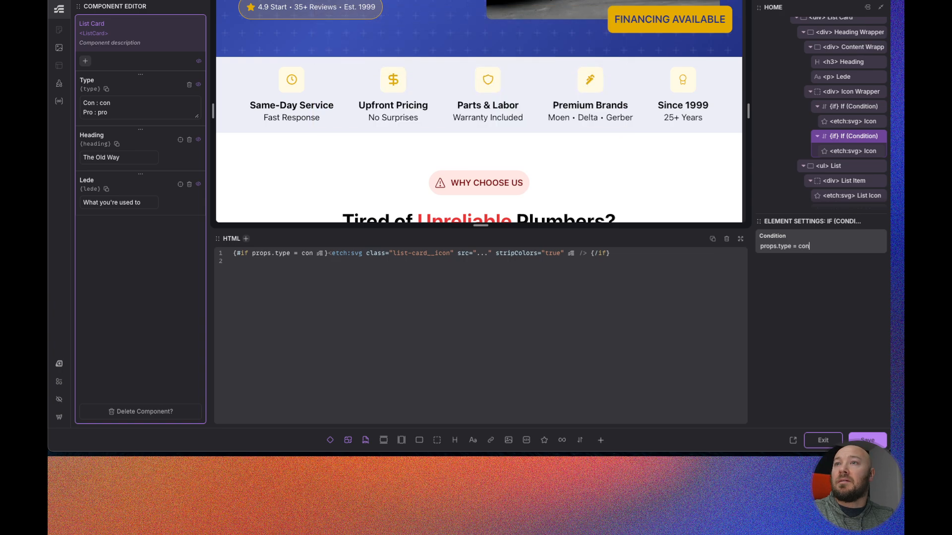
- Change the check-mark heading icon's condition to props.type == "pro"
{"action": "scroll", "coordinate": [721, 193], "scroll_direction": "down", "scroll_amount": 4}
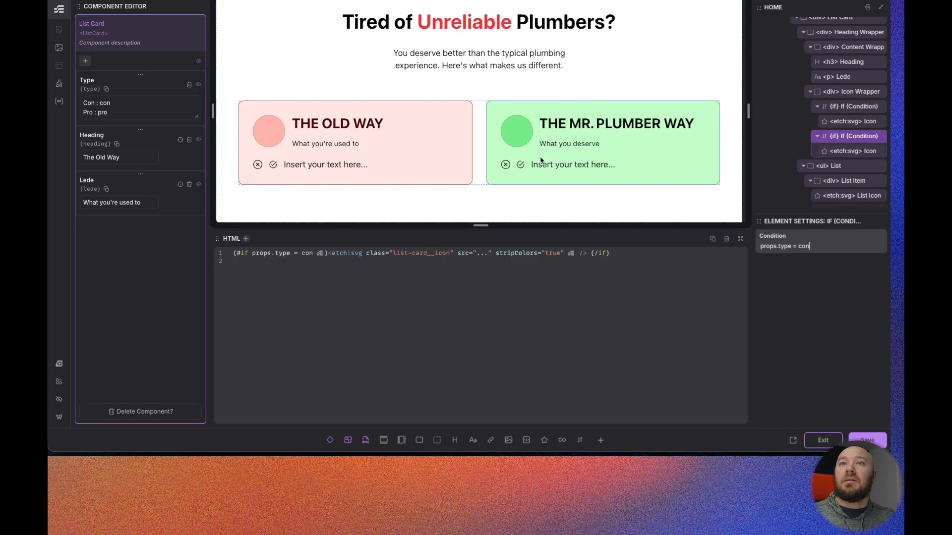
{"action": "left_click", "coordinate": [795, 246]}
{"action": "type", "text": "="}
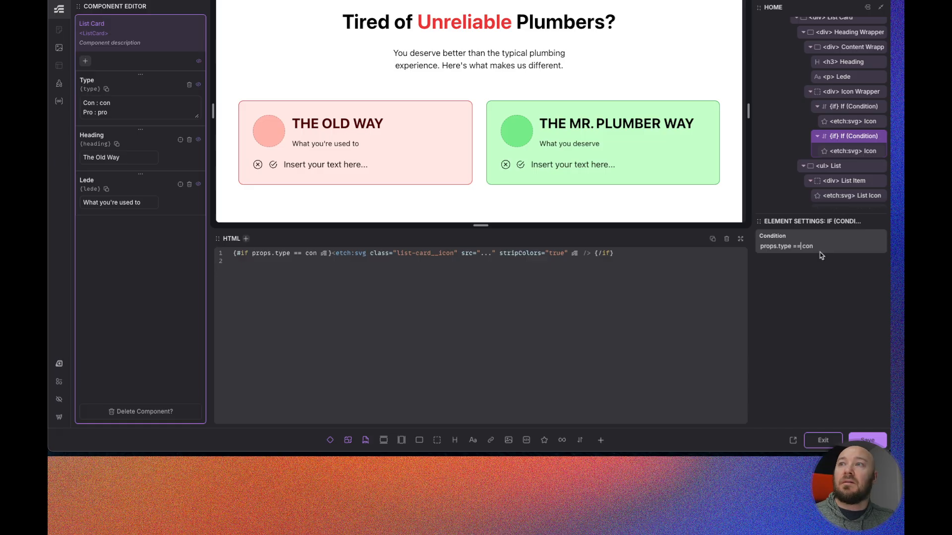
{"action": "left_click_drag", "start_coordinate": [820, 246], "coordinate": [752, 245]}
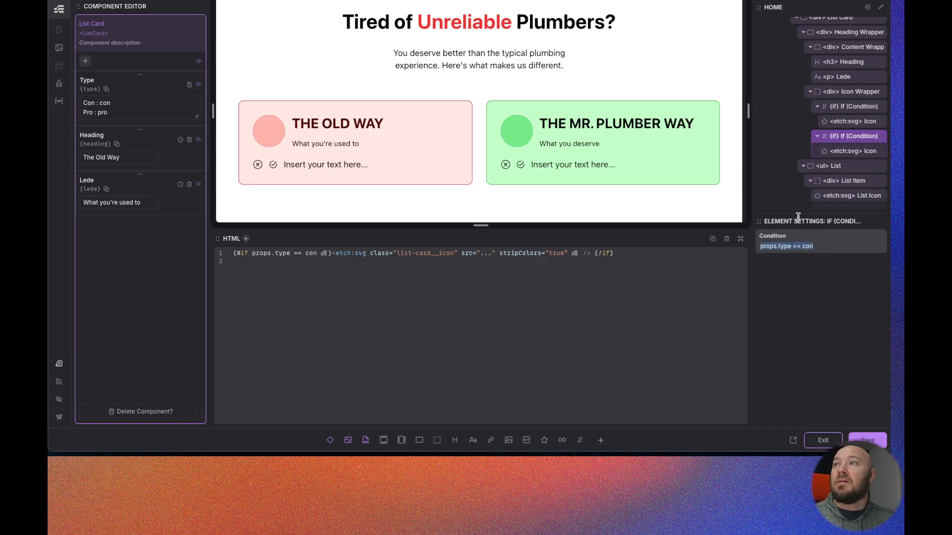
{"action": "left_click", "coordinate": [838, 151]}
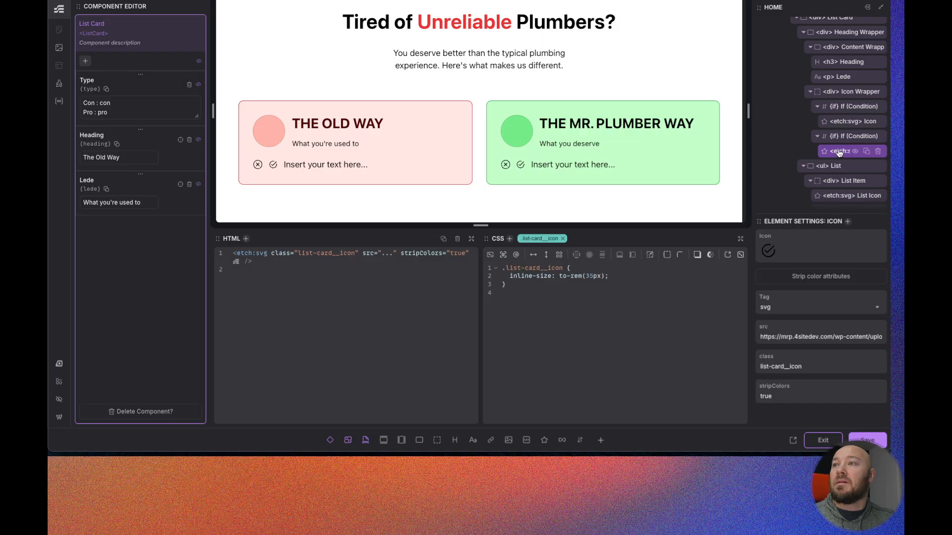
{"action": "left_click", "coordinate": [838, 140]}
{"action": "left_click", "coordinate": [819, 243]}
{"action": "key", "text": "BackSpace"}
{"action": "key", "text": "BackSpace"}
{"action": "key", "text": "BackSpace"}
{"action": "type", "text": "pro"}
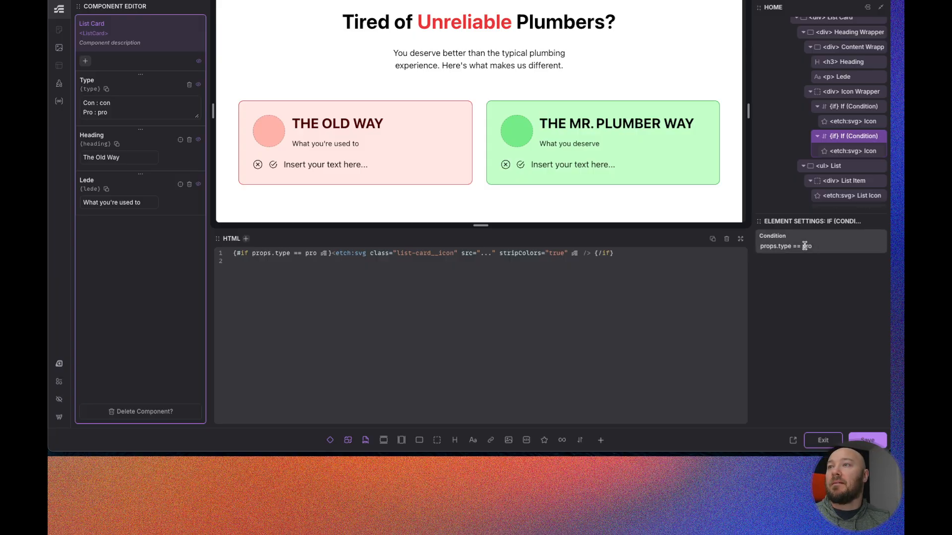
{"action": "type", "text": "\""}
{"action": "left_click", "coordinate": [819, 248]}
{"action": "type", "text": "\""}
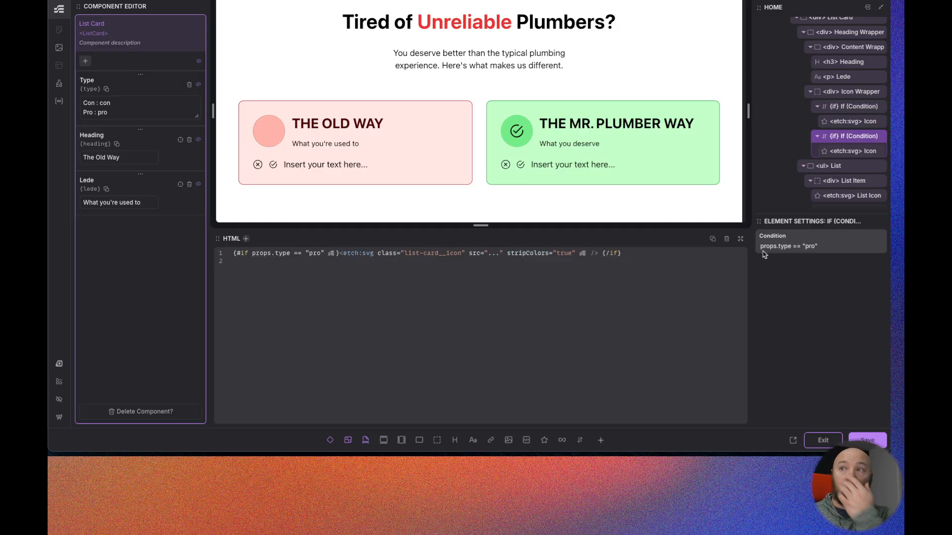
- Set the cross heading icon's condition to props.type == "con" by pasting and editing the copied condition
{"action": "left_click_drag", "start_coordinate": [832, 247], "coordinate": [744, 247]}
{"action": "key", "text": "ctrl+c"}
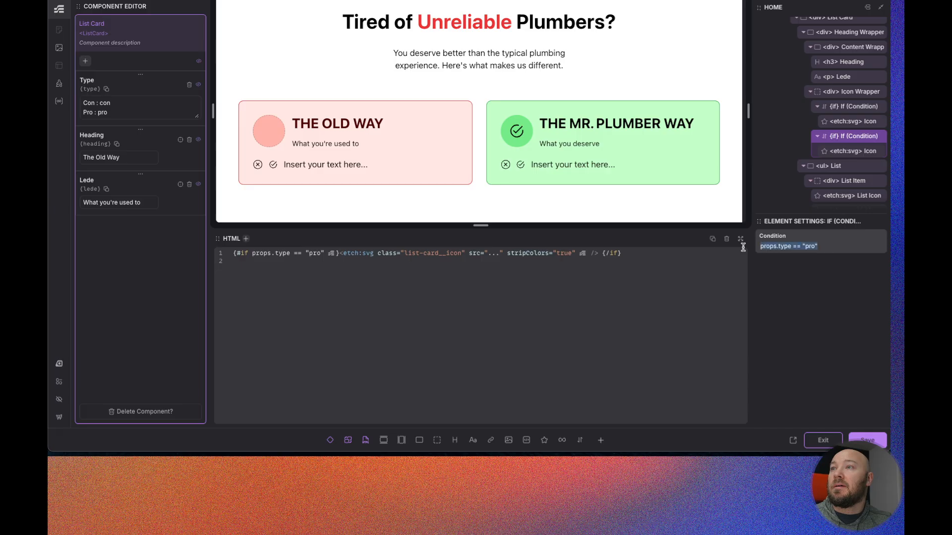
{"action": "left_click", "coordinate": [842, 106]}
{"action": "left_click", "coordinate": [777, 245]}
{"action": "key", "text": "ctrl+v"}
{"action": "key", "text": "BackSpace"}
{"action": "key", "text": "BackSpace"}
{"action": "key", "text": "BackSpace"}
{"action": "key", "text": "BackSpace"}
{"action": "type", "text": "con"}
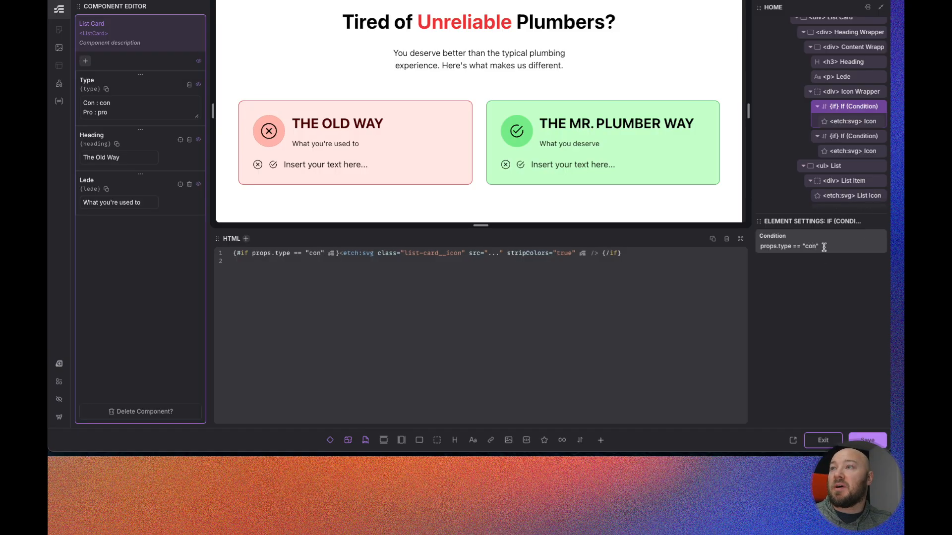
{"action": "scroll", "coordinate": [840, 130], "scroll_direction": "down", "scroll_amount": 3}
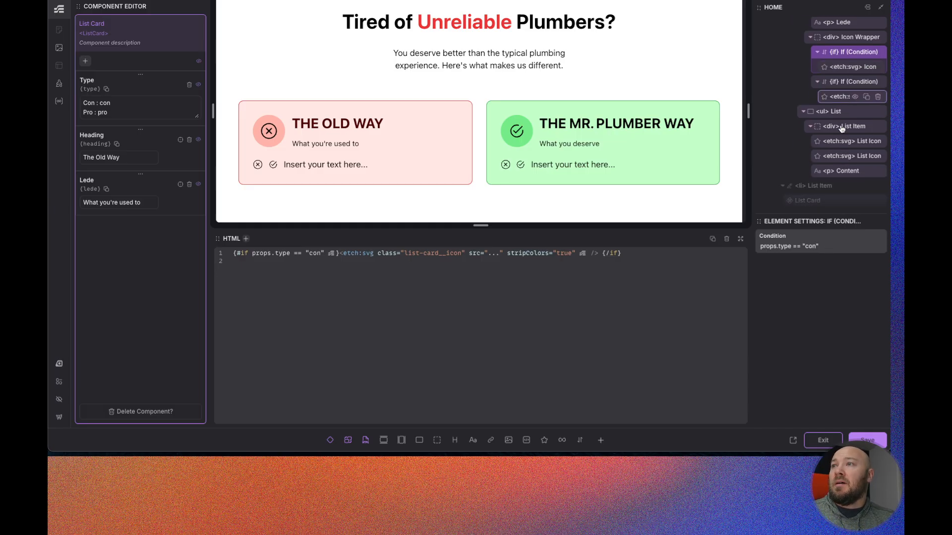
{"action": "left_click", "coordinate": [837, 130]}
{"action": "right_click", "coordinate": [838, 131]}
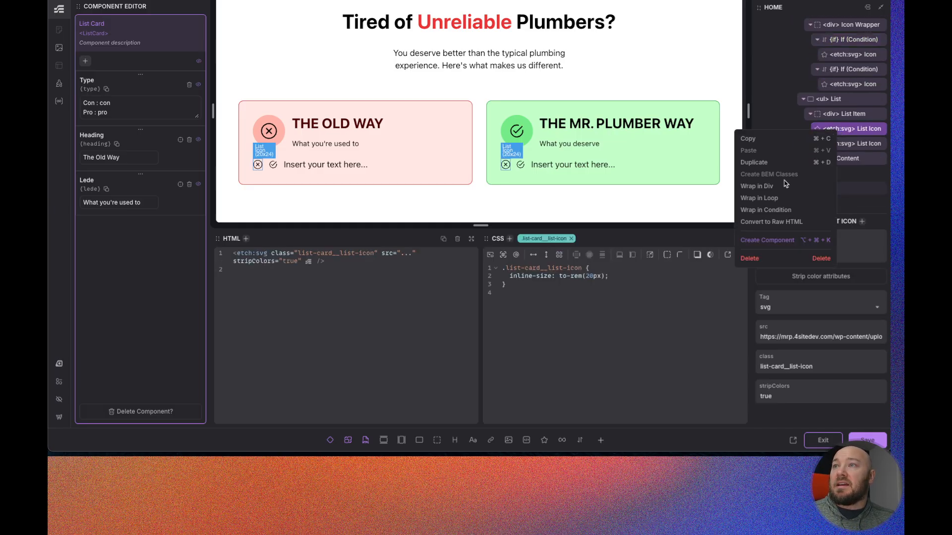
{"action": "left_click", "coordinate": [764, 200]}
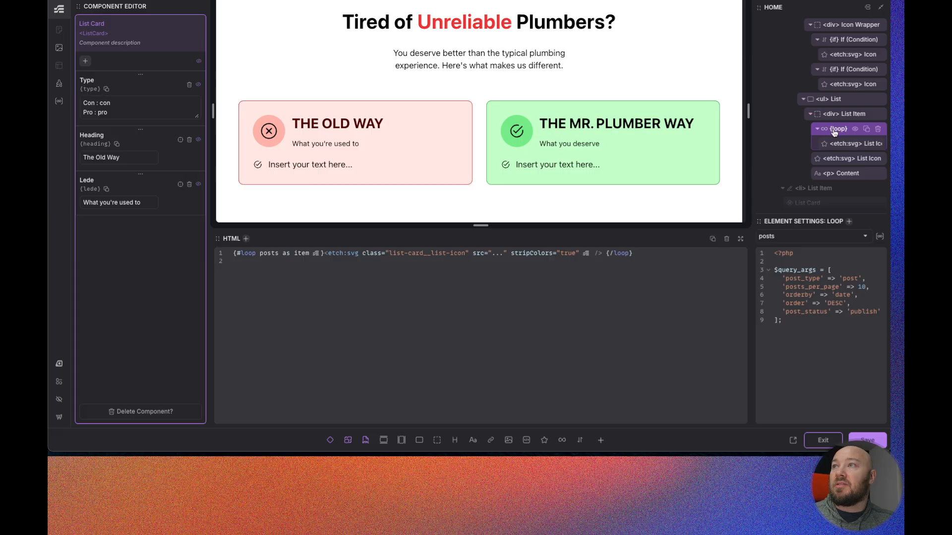
{"action": "left_click_drag", "start_coordinate": [838, 143], "coordinate": [840, 128]}
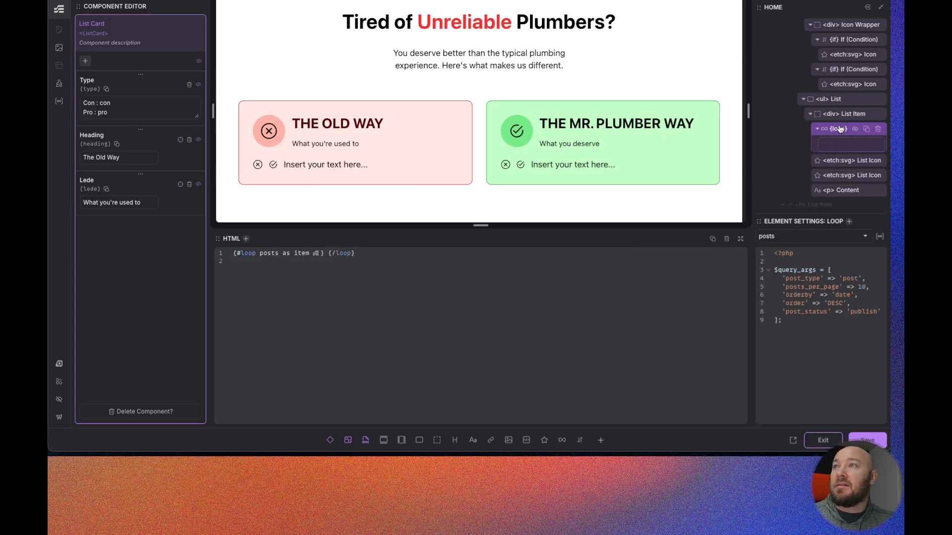
{"action": "left_click", "coordinate": [878, 129]}
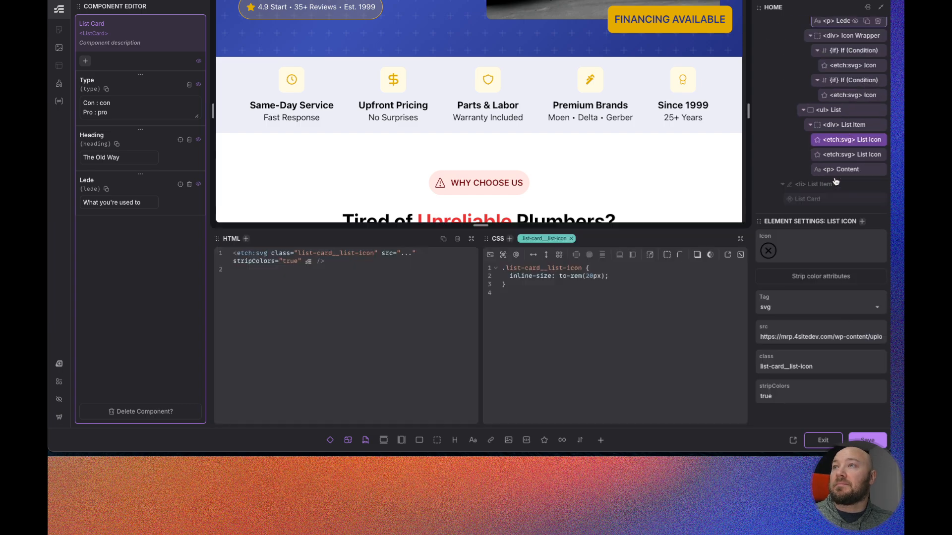
- Wrap the cross list icon in a condition with props.type == "con"
{"action": "right_click", "coordinate": [837, 131]}
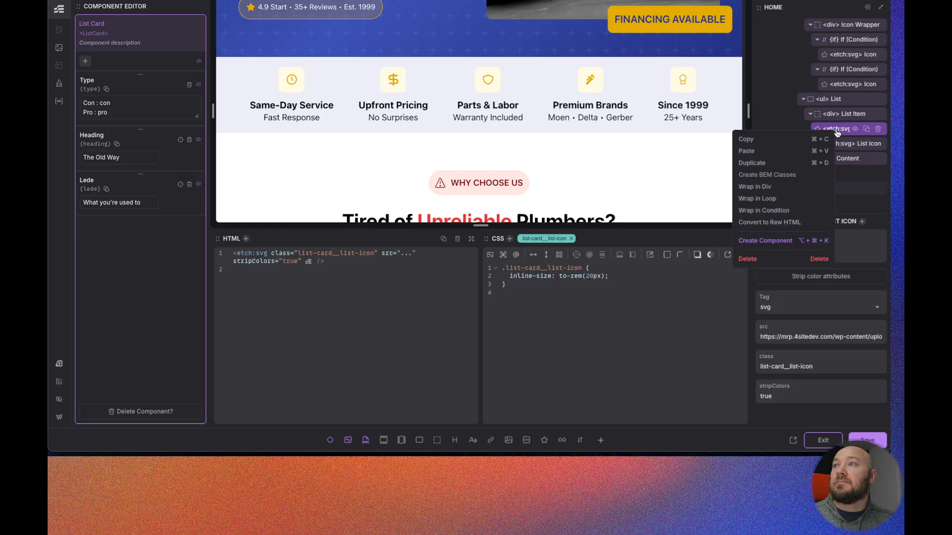
{"action": "left_click", "coordinate": [758, 210]}
{"action": "left_click", "coordinate": [795, 244]}
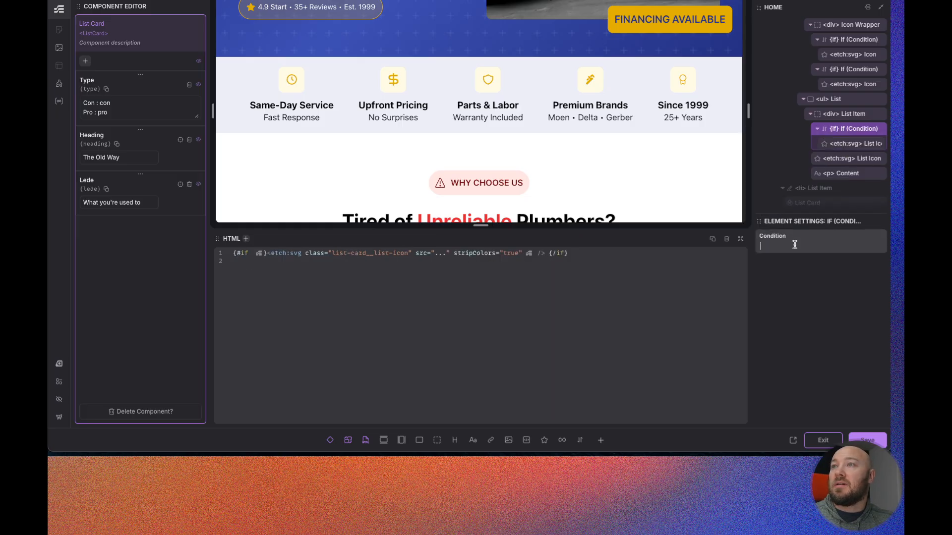
{"action": "key", "text": "super+v"}
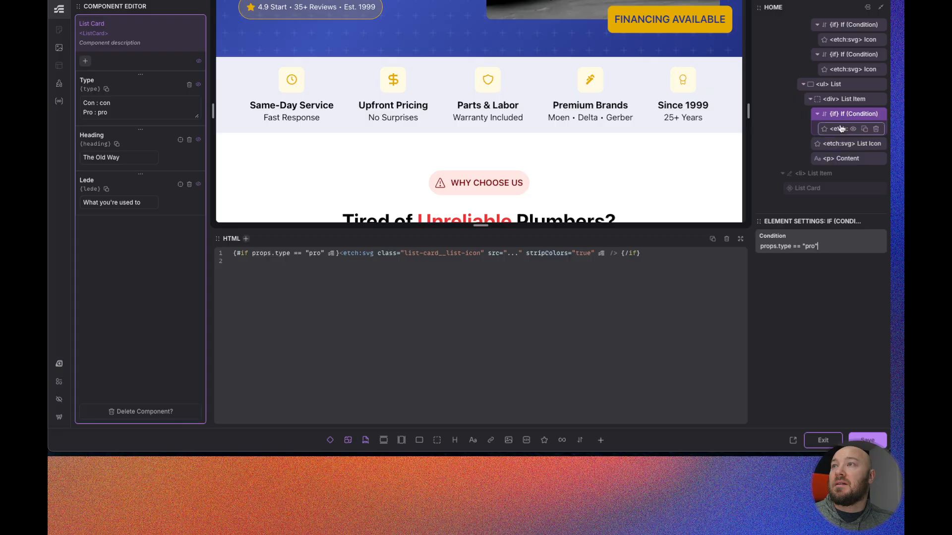
{"action": "left_click", "coordinate": [839, 129]}
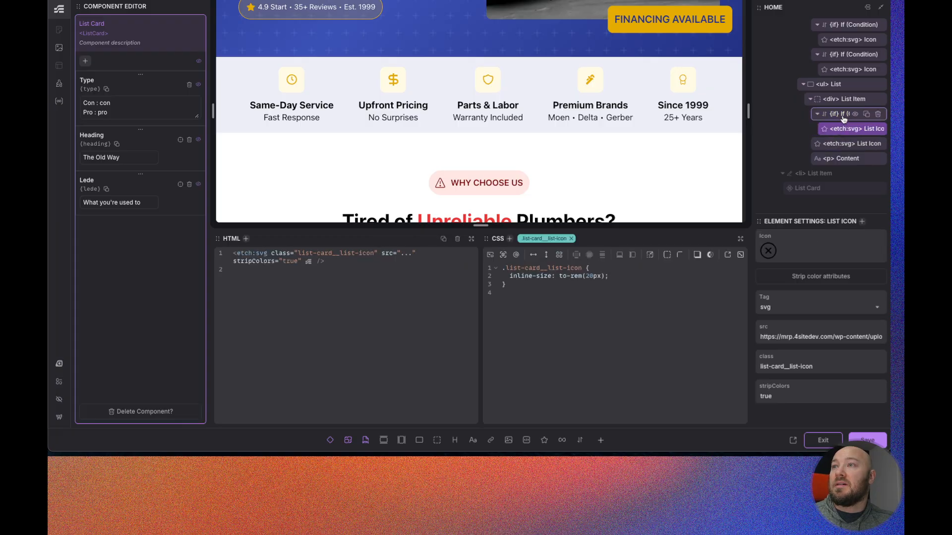
{"action": "left_click", "coordinate": [843, 116]}
{"action": "left_click", "coordinate": [813, 245]}
{"action": "key", "text": "BackSpace"}
{"action": "key", "text": "BackSpace"}
{"action": "key", "text": "BackSpace"}
{"action": "type", "text": "con"}
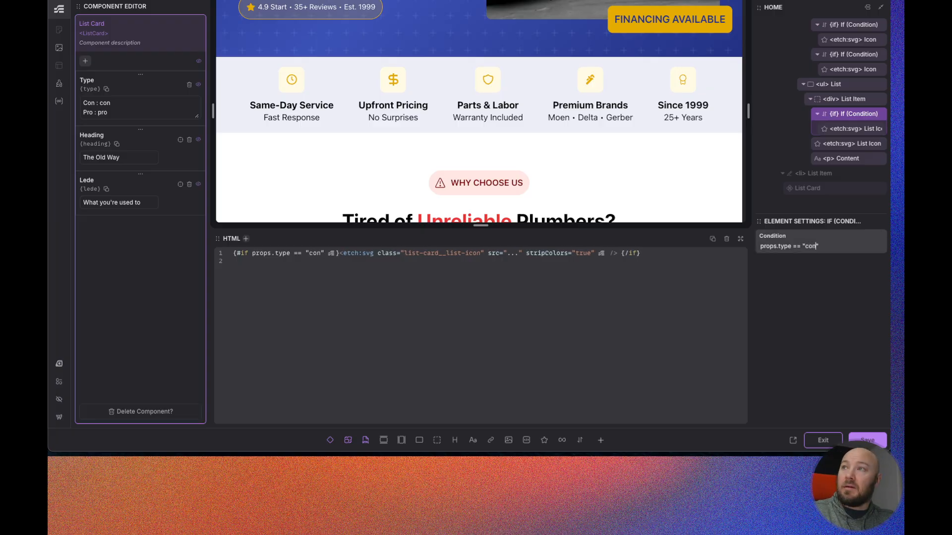
- Wrap the check-mark list icon in a condition with props.type == "pro"
{"action": "left_click", "coordinate": [841, 149]}
{"action": "right_click", "coordinate": [842, 148]}
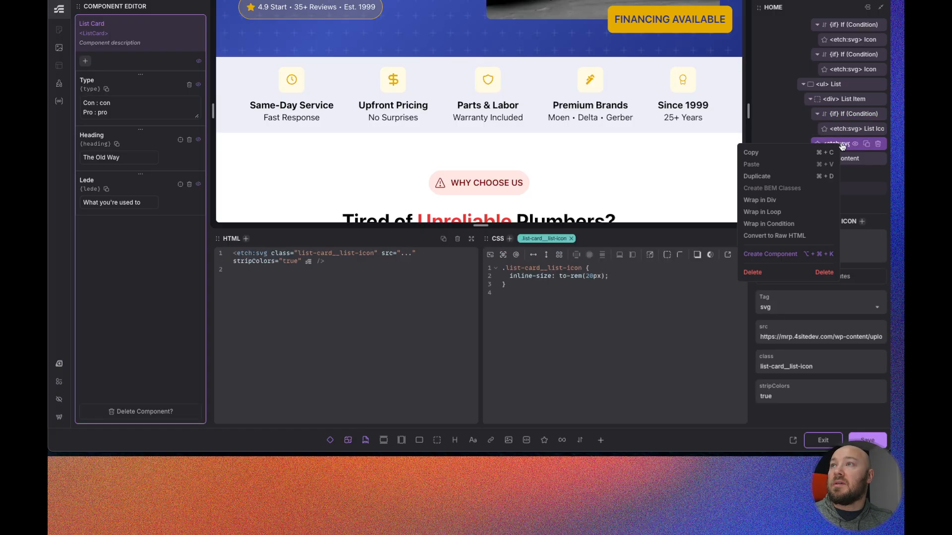
{"action": "left_click", "coordinate": [768, 224]}
{"action": "left_click", "coordinate": [807, 246]}
{"action": "key", "text": "super+v"}
{"action": "scroll", "coordinate": [515, 185], "scroll_direction": "down", "scroll_amount": 4}
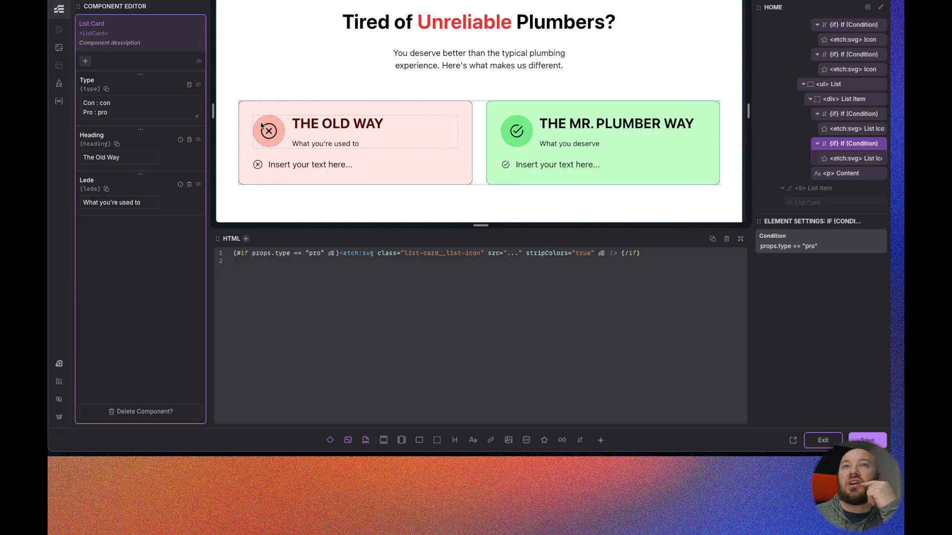
- Save the component and reload the live page to check the cards
{"action": "key", "text": "ctrl+s"}
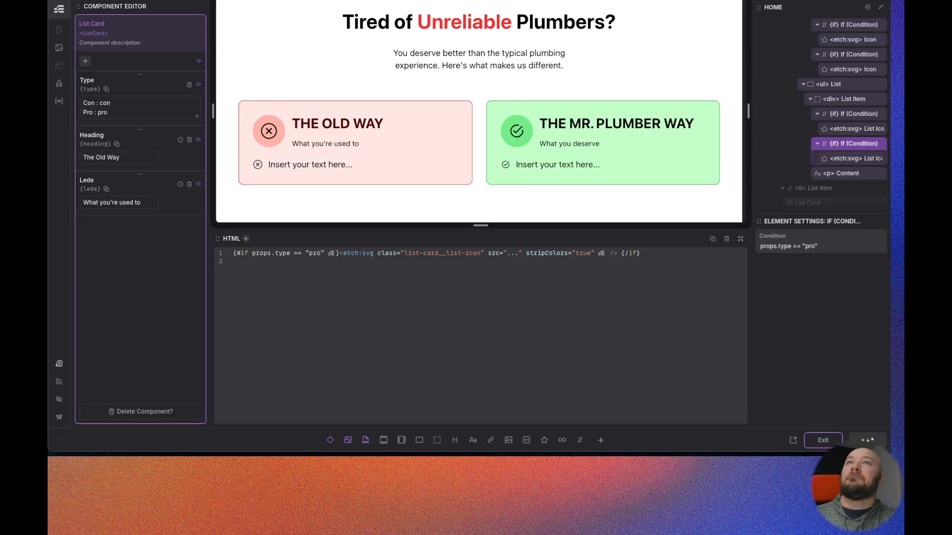
{"action": "left_click", "coordinate": [201, 0]}
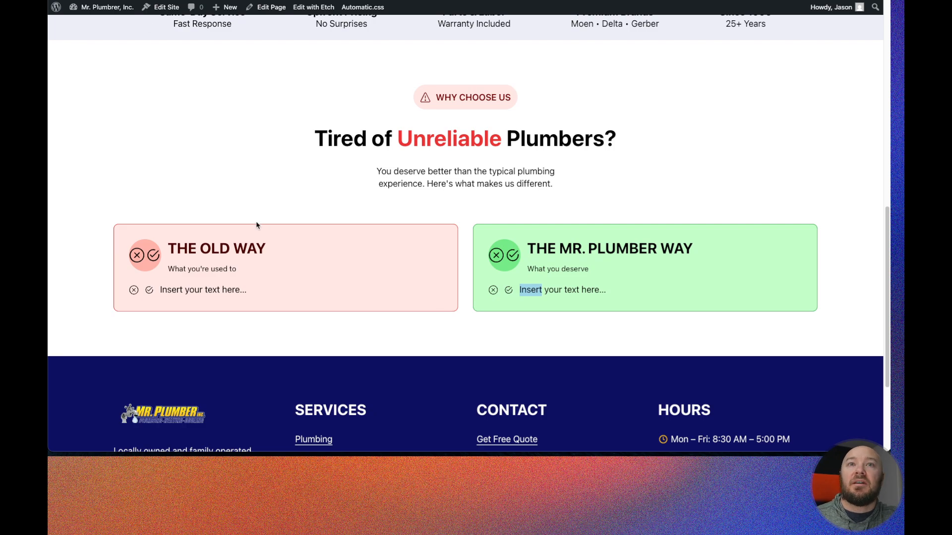
{"action": "key", "text": "super+r"}
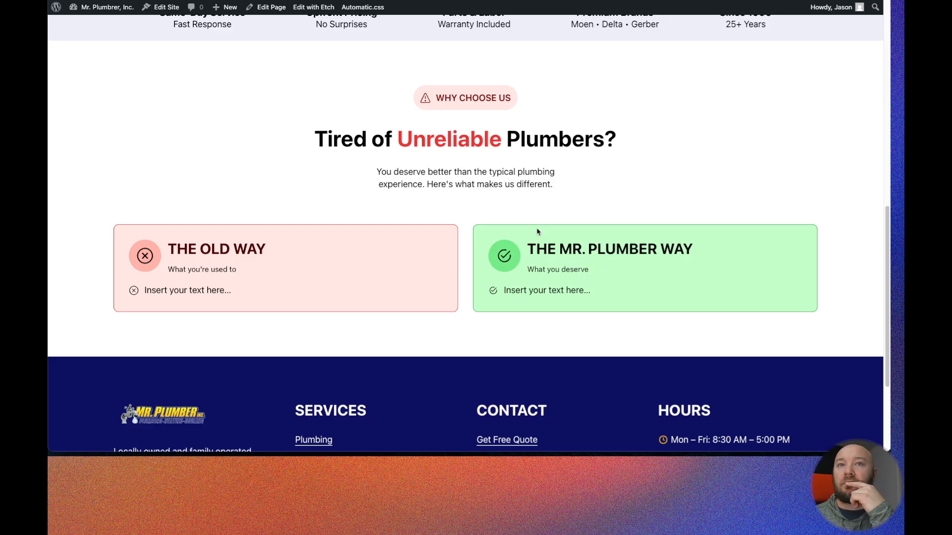
- Back in the component editor, change the list item element's tag to li and wrap it in a loop
{"action": "key", "text": "ctrl+shift+Tab"}
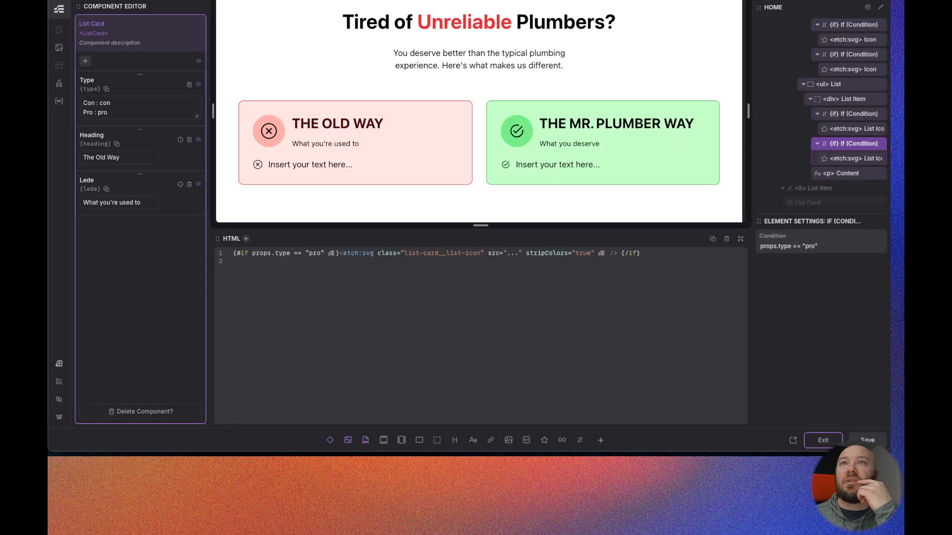
{"action": "scroll", "coordinate": [845, 137], "scroll_direction": "down", "scroll_amount": 1}
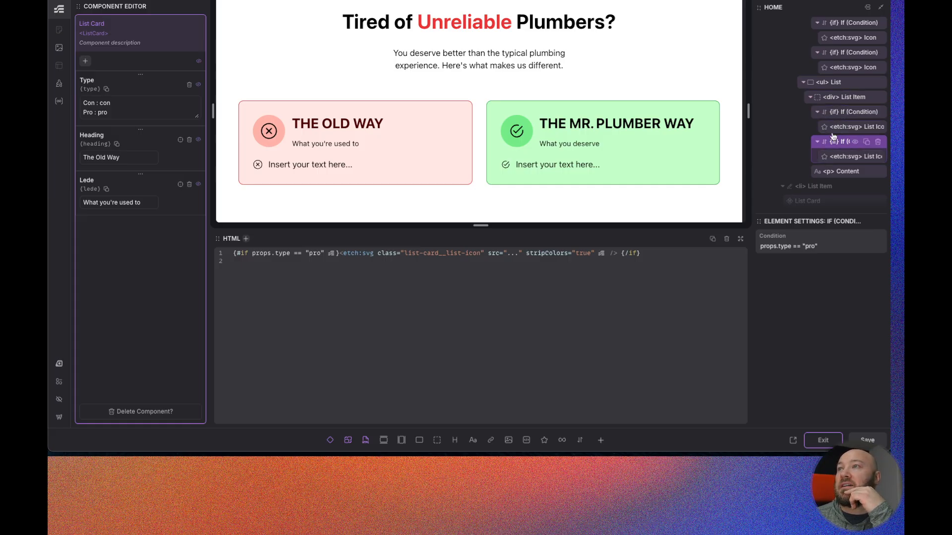
{"action": "left_click", "coordinate": [832, 99]}
{"action": "type", "text": "li"}
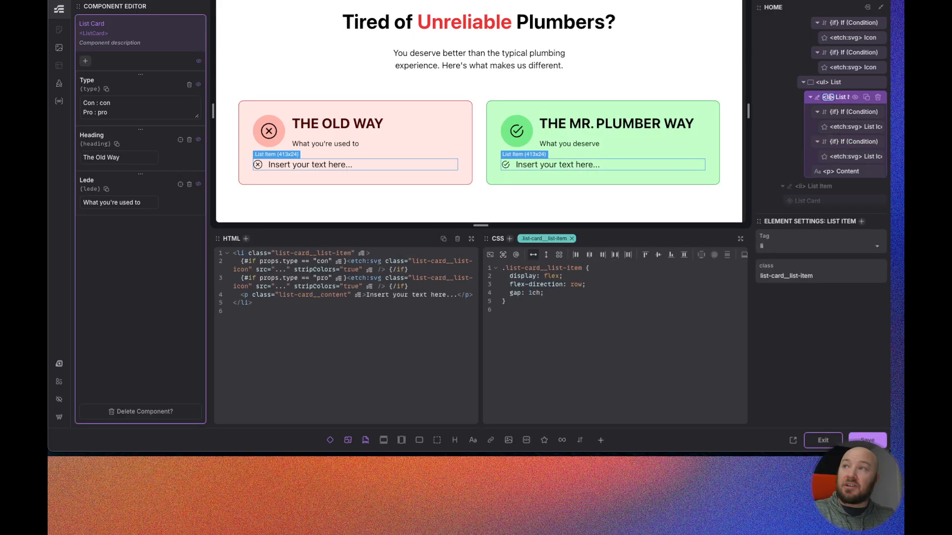
{"action": "left_click", "coordinate": [841, 100]}
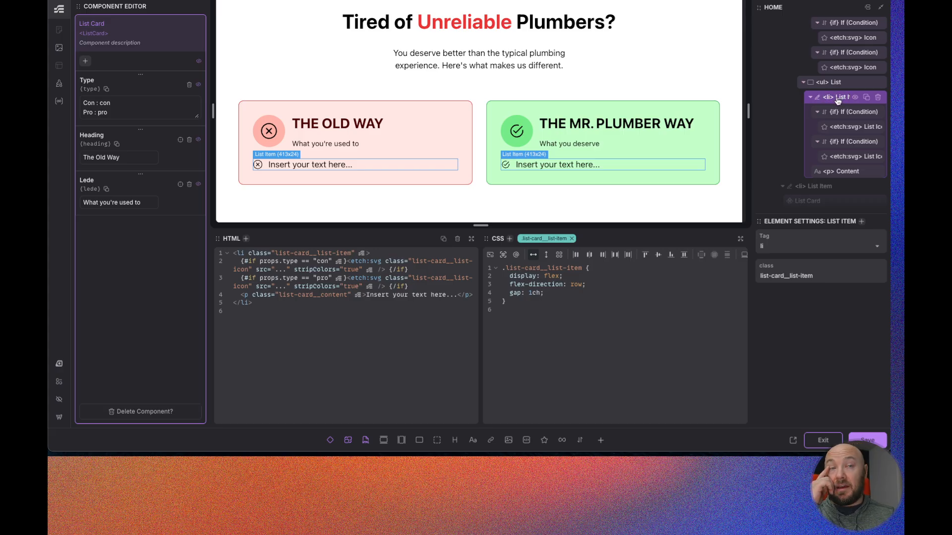
{"action": "right_click", "coordinate": [838, 99]}
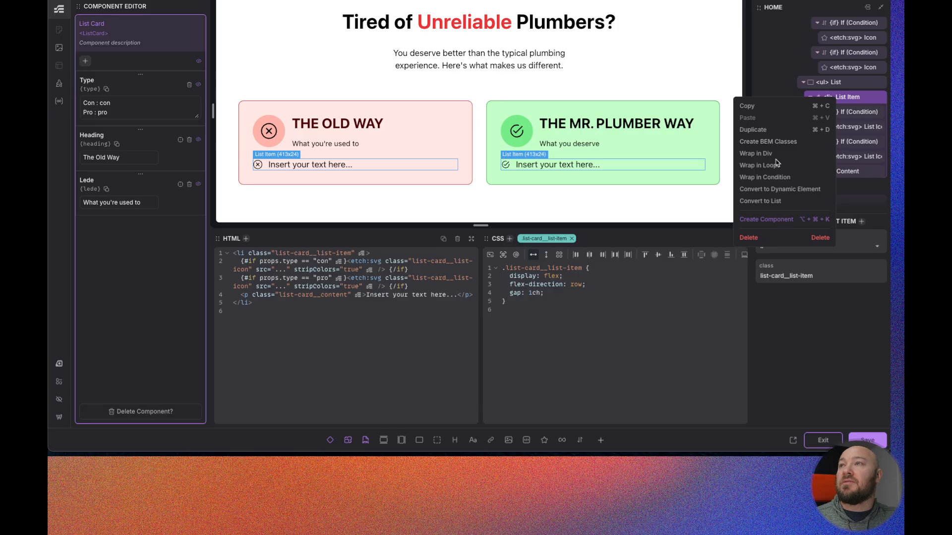
{"action": "left_click", "coordinate": [760, 168]}
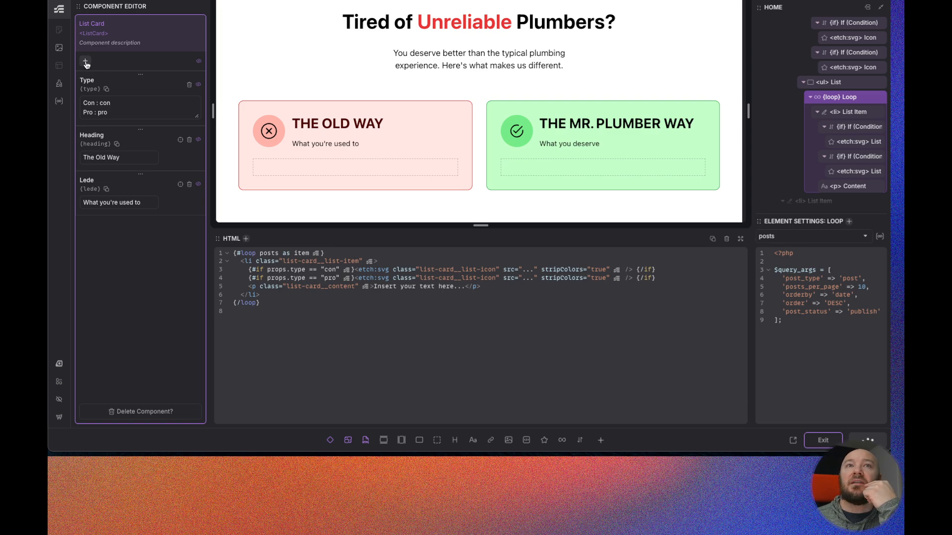
- Add a new component property named Loop and save the component
{"action": "left_click", "coordinate": [87, 62]}
{"action": "left_click", "coordinate": [119, 119]}
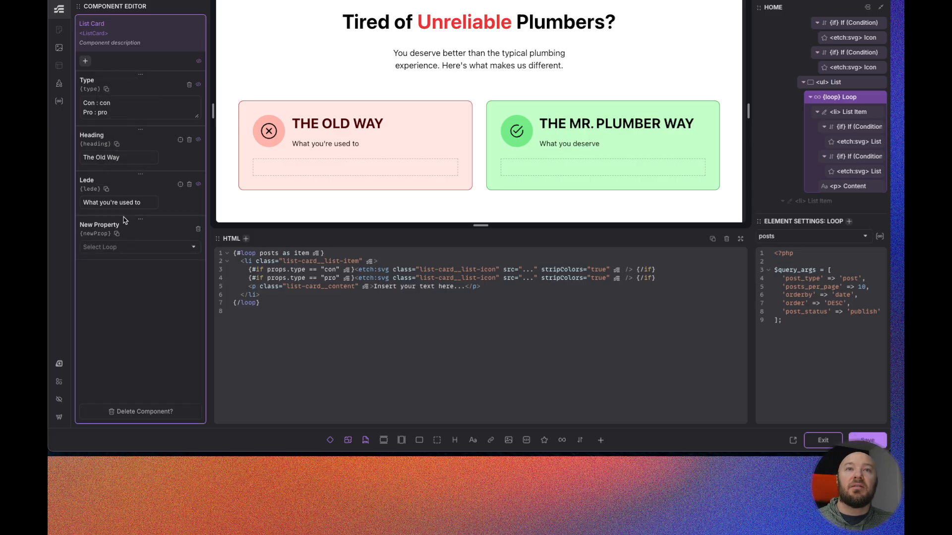
{"action": "triple_click", "coordinate": [105, 223]}
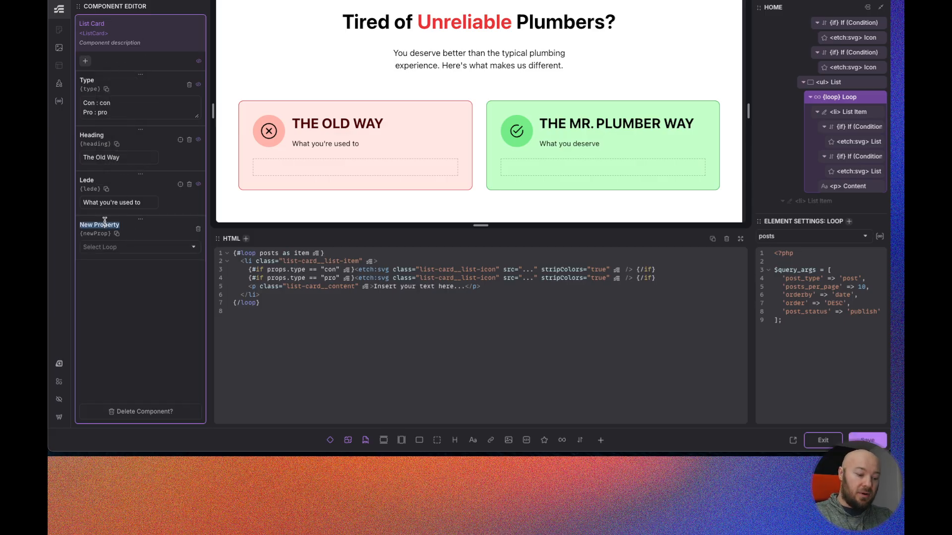
{"action": "type", "text": "Loop"}
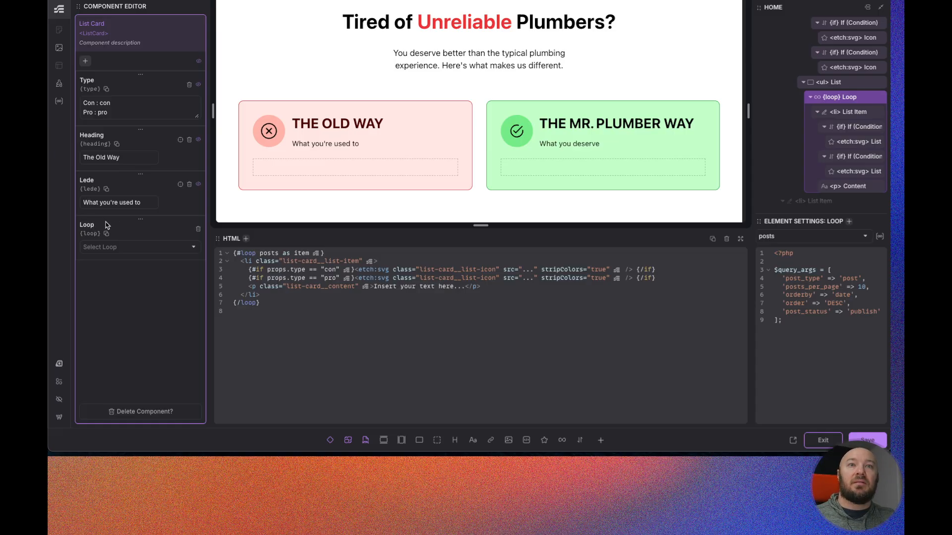
{"action": "left_click", "coordinate": [139, 247]}
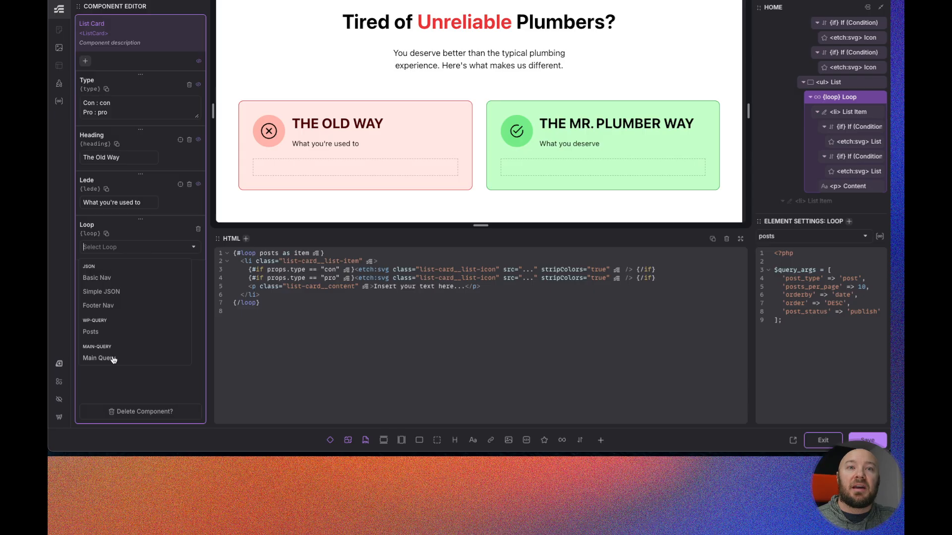
{"action": "left_click", "coordinate": [132, 236]}
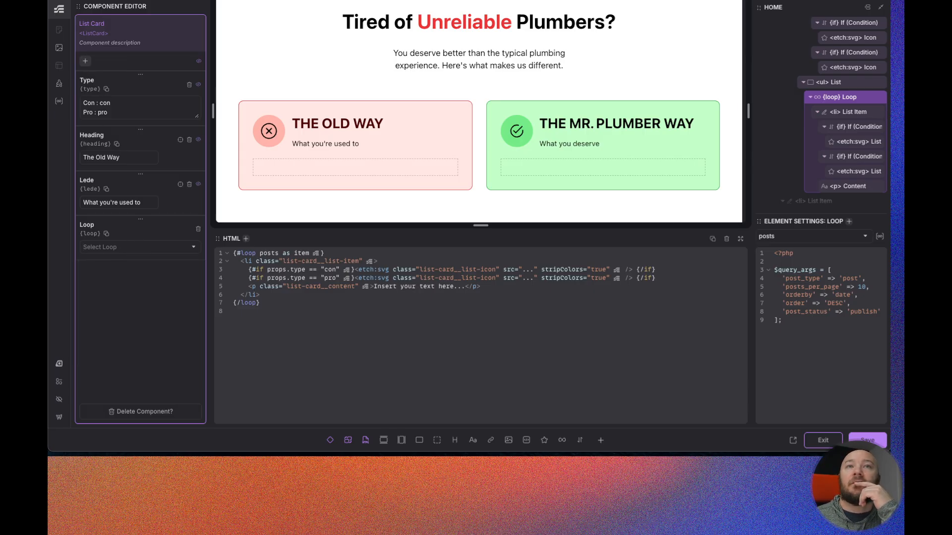
{"action": "left_click", "coordinate": [874, 440]}
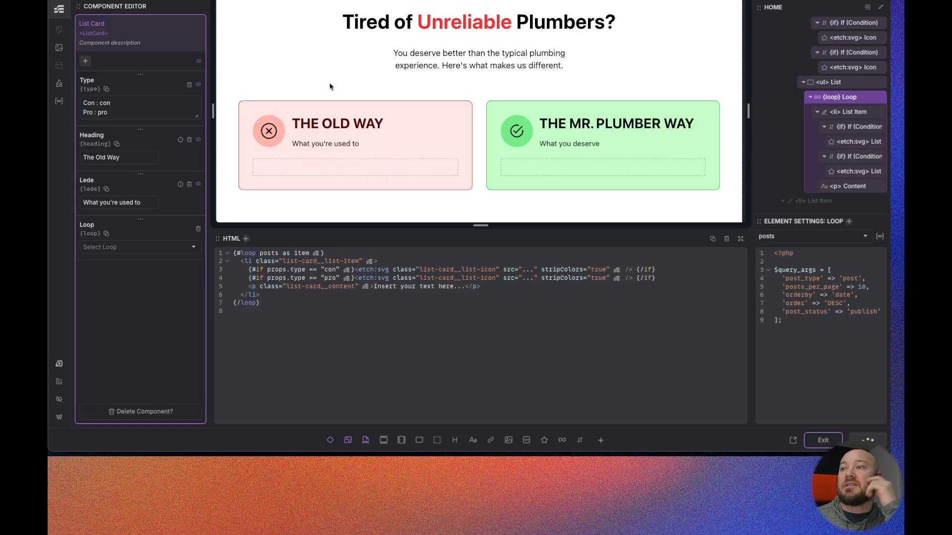
- Create two new loops in the Loop Manager, naming the first Con Loop and setting its source to JSON Data
{"action": "left_click", "coordinate": [59, 102]}
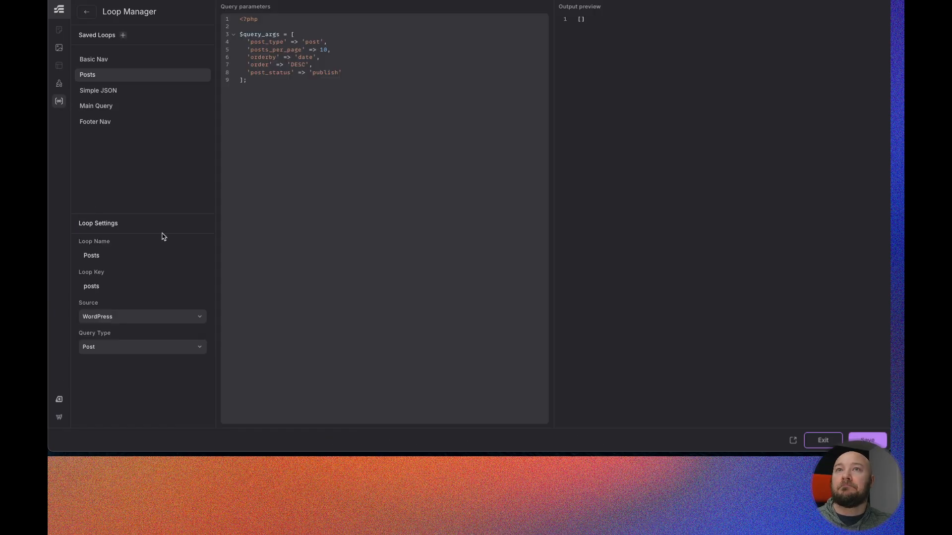
{"action": "left_click", "coordinate": [124, 36]}
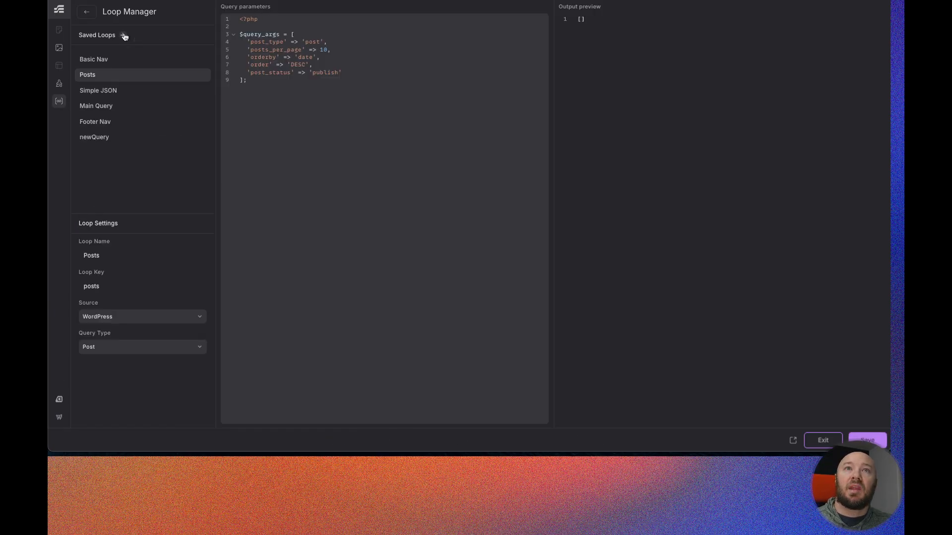
{"action": "left_click", "coordinate": [123, 35]}
{"action": "left_click", "coordinate": [105, 140]}
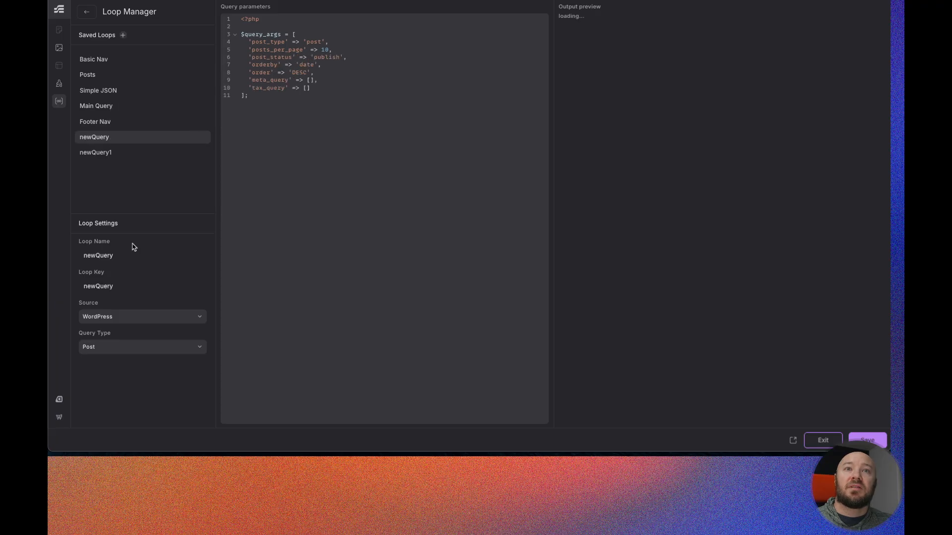
{"action": "double_click", "coordinate": [106, 255]}
{"action": "type", "text": "Con "}
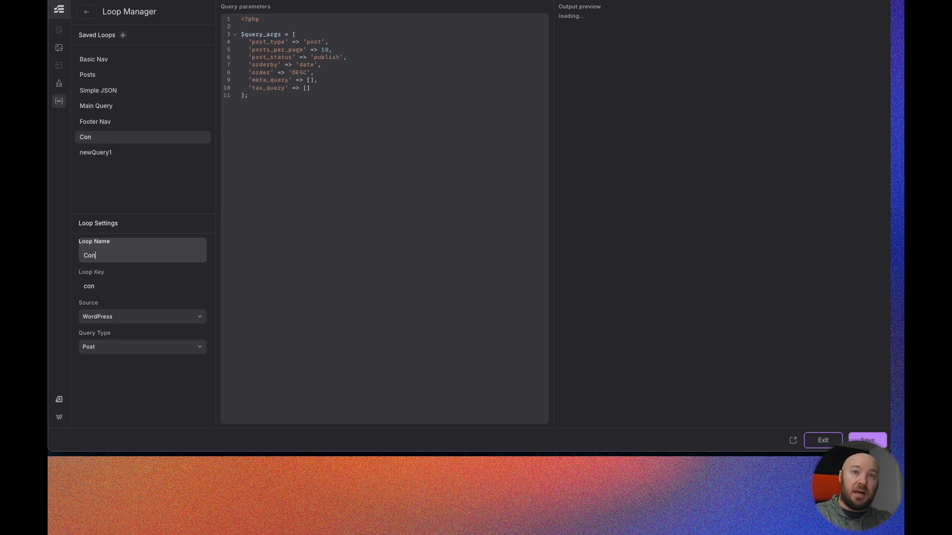
{"action": "type", "text": "Loop"}
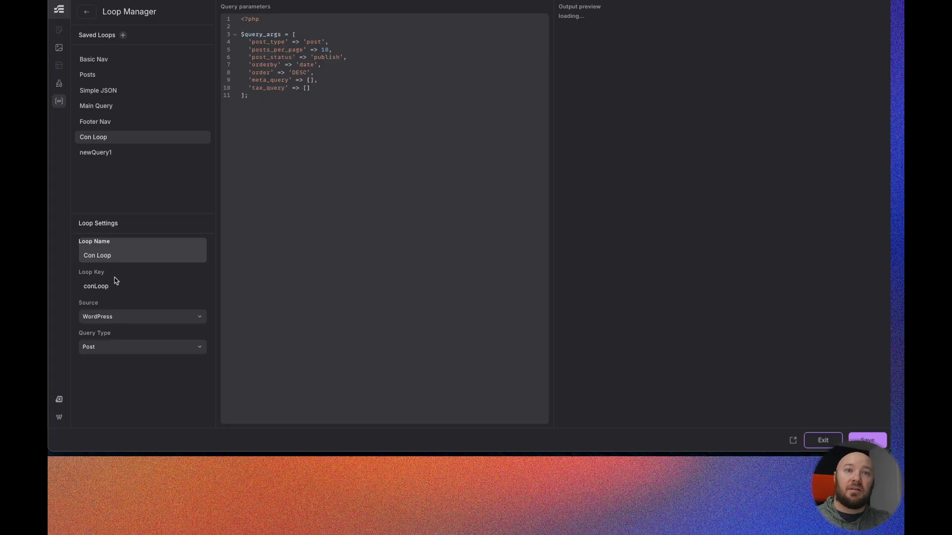
{"action": "left_click", "coordinate": [113, 320]}
{"action": "left_click", "coordinate": [113, 351]}
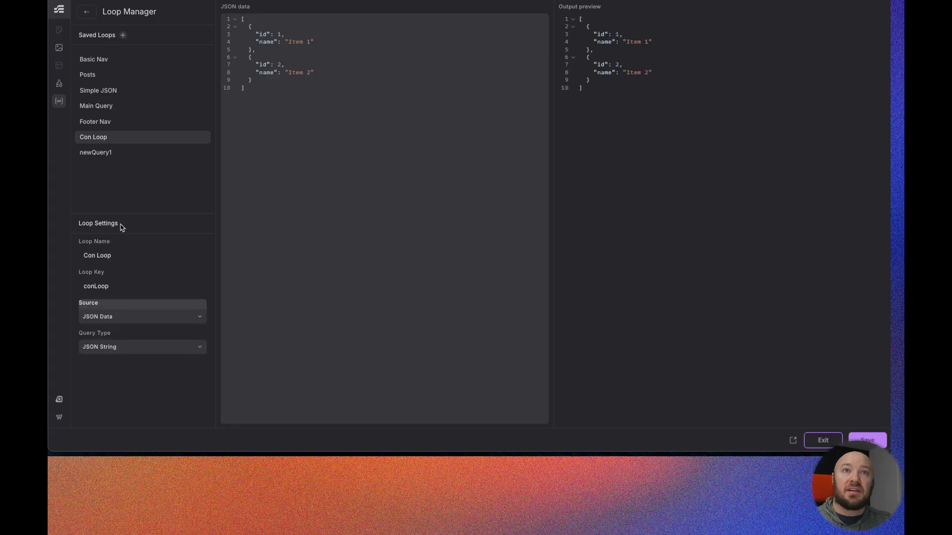
- Rename the second new loop to Pro Loop and set its source to JSON Data
{"action": "left_click", "coordinate": [113, 152]}
{"action": "double_click", "coordinate": [114, 255]}
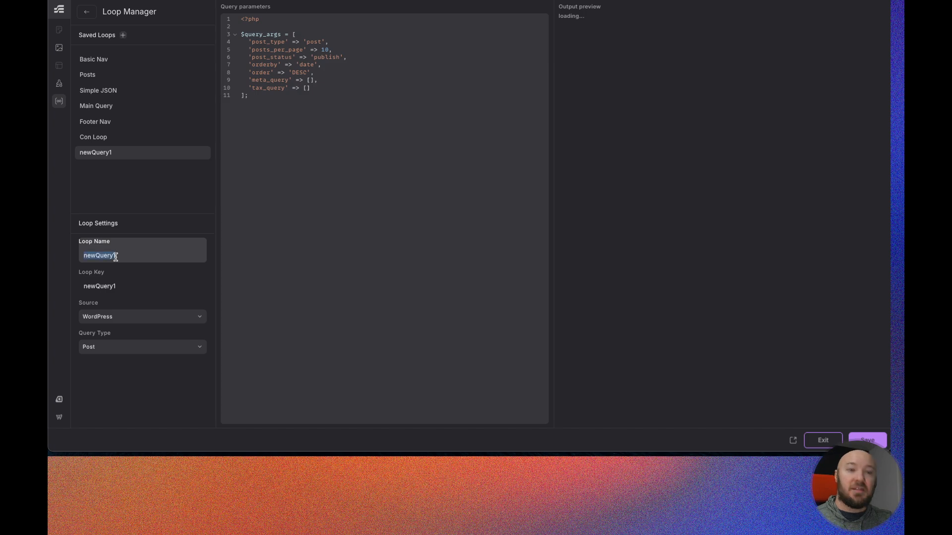
{"action": "type", "text": "Pro Loop"}
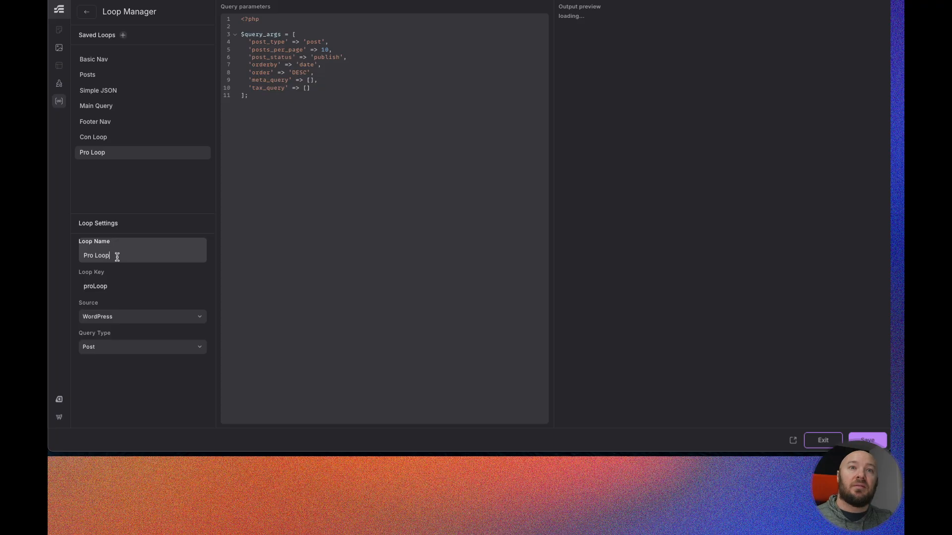
{"action": "left_click", "coordinate": [102, 317]}
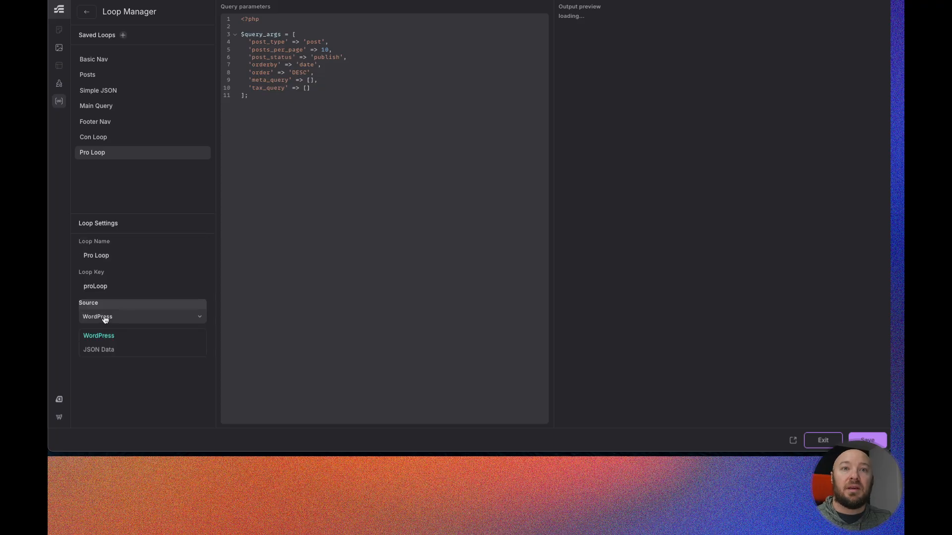
{"action": "left_click", "coordinate": [106, 346]}
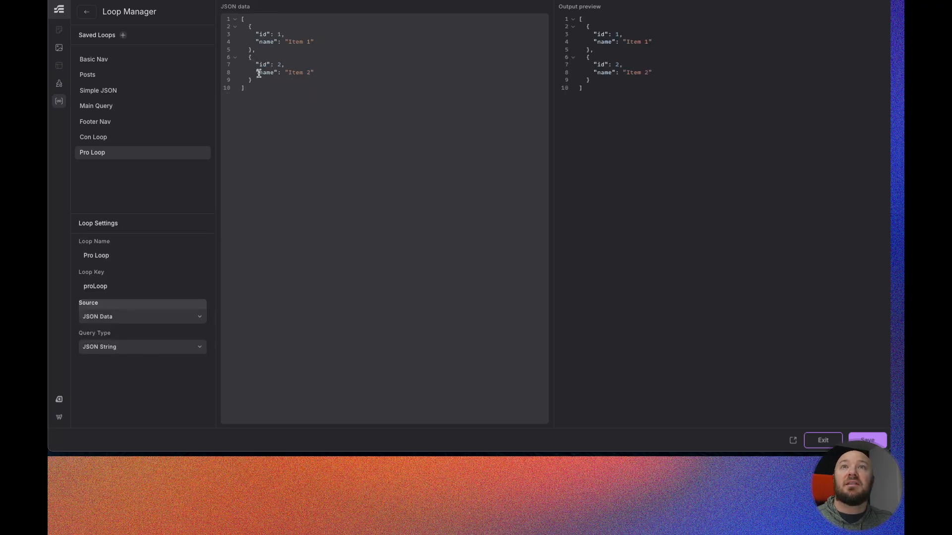
- Remove the id fields from the Pro Loop JSON data and rename each name key to item
{"action": "left_click_drag", "start_coordinate": [255, 34], "coordinate": [312, 36]}
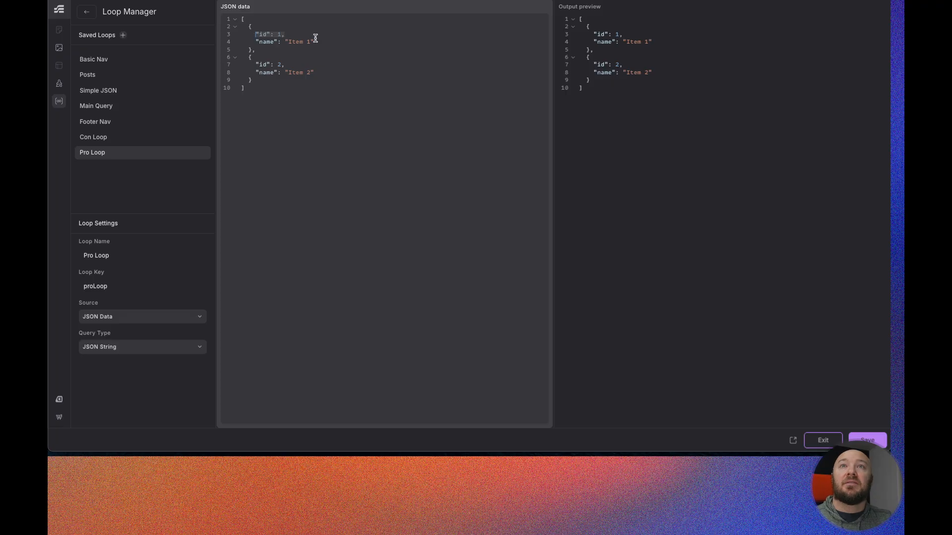
{"action": "key", "text": "BackSpace"}
{"action": "key", "text": "Delete"}
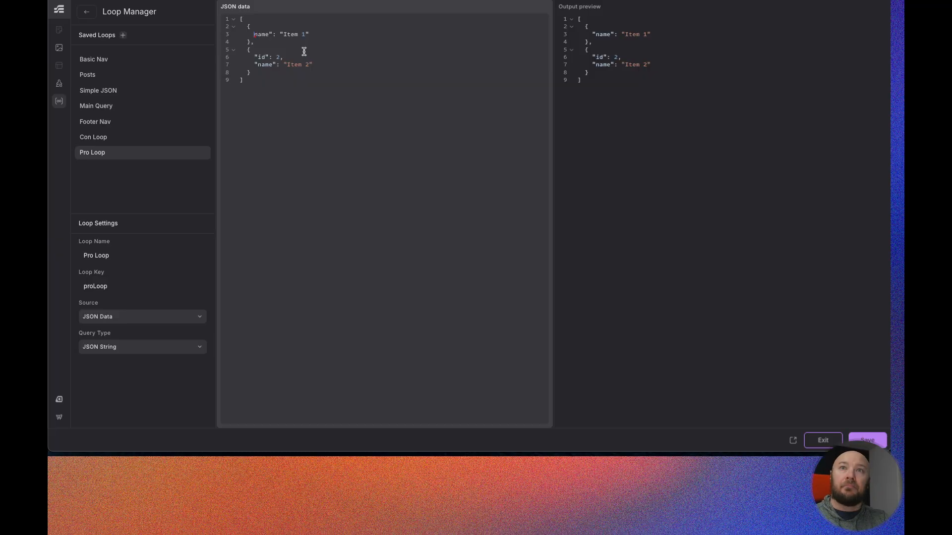
{"action": "type", "text": "\""}
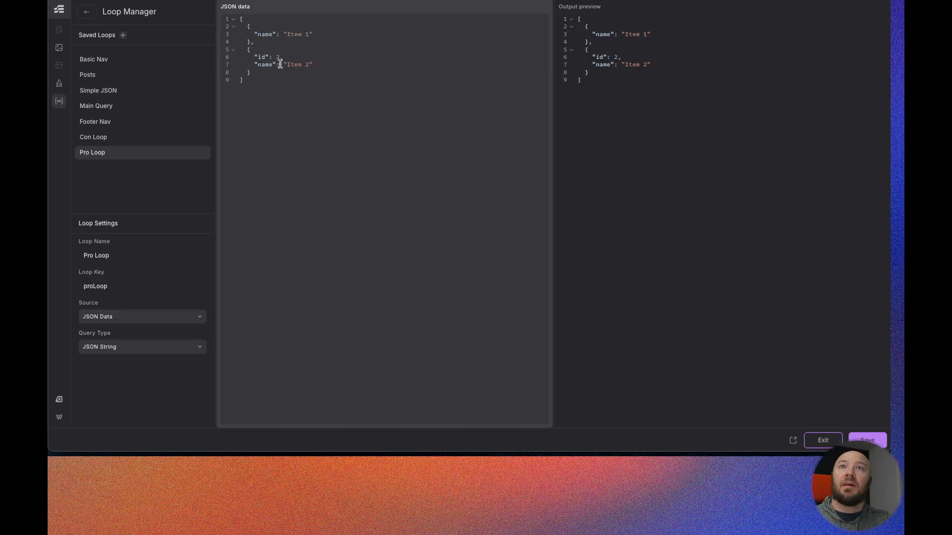
{"action": "left_click_drag", "start_coordinate": [284, 56], "coordinate": [259, 55]}
{"action": "key", "text": "BackSpace"}
{"action": "key", "text": "Delete"}
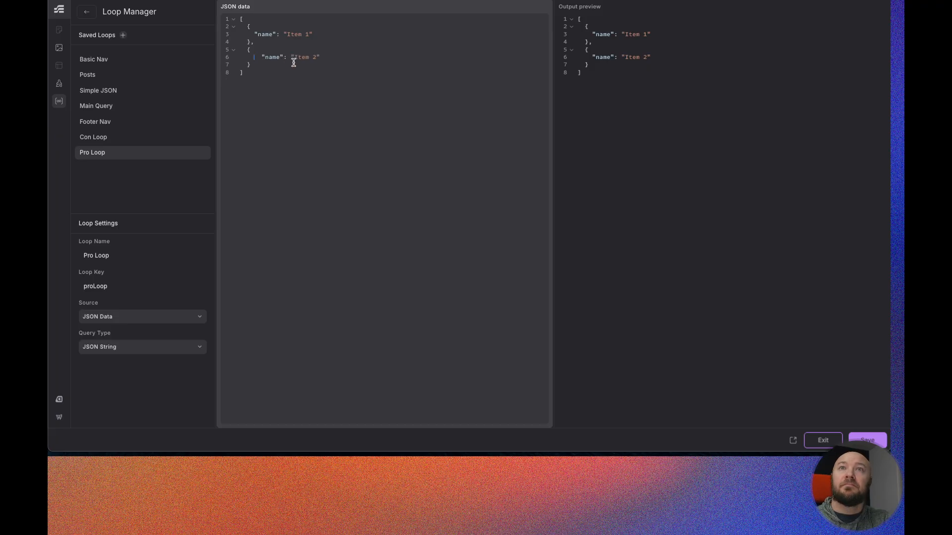
{"action": "type", "text": "itemitem"}
{"action": "left_click", "coordinate": [256, 43]}
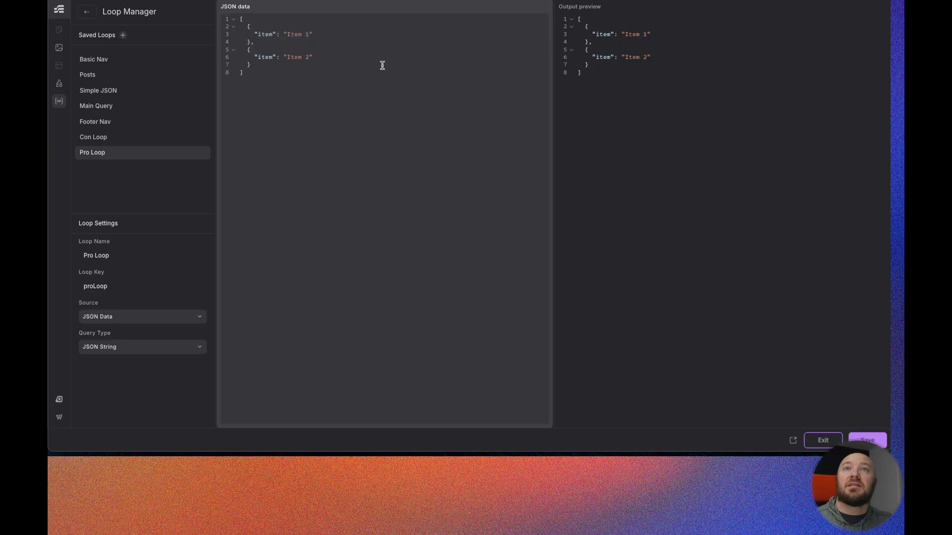
- Duplicate the JSON entry so the data holds five item objects
{"action": "type", "text": "{     \"item\": \"Item 1\"   },"}
{"action": "type", "text": "{     \"item\": \"Item 1\"   },"}
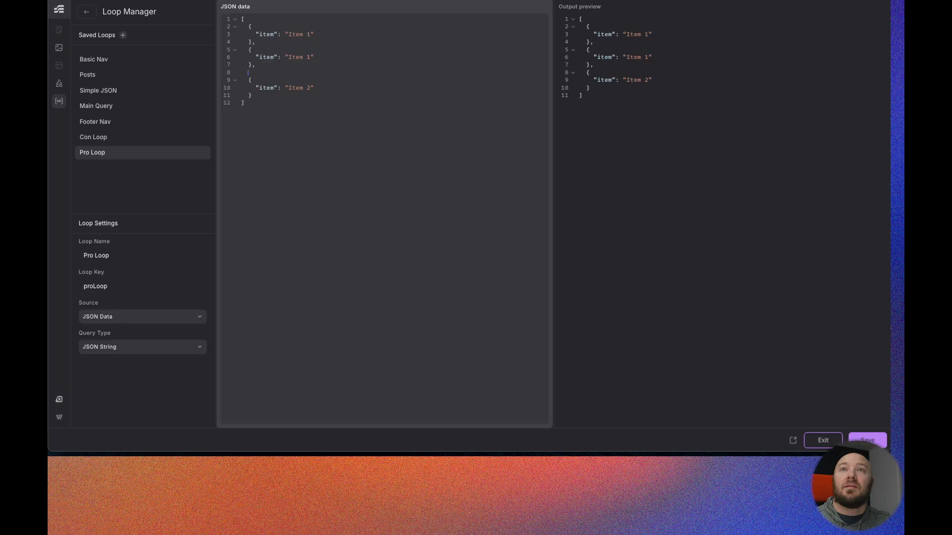
{"action": "key", "text": "super+Return"}
{"action": "key", "text": "Escape"}
{"action": "type", "text": "{   \"item\": \"Item 1\" },"}
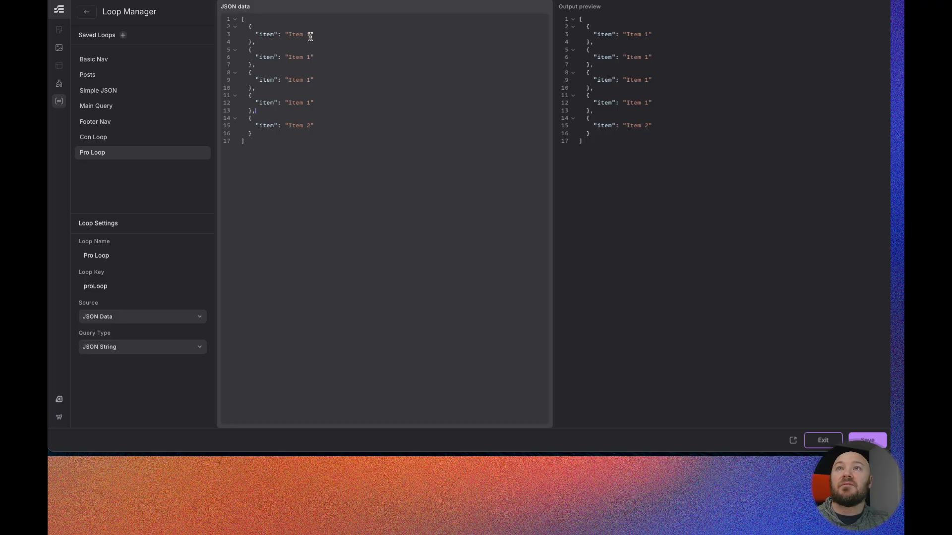
- Replace the first item's value with "Plumbers who show up late (or not at all)"
{"action": "left_click_drag", "start_coordinate": [311, 35], "coordinate": [292, 35]}
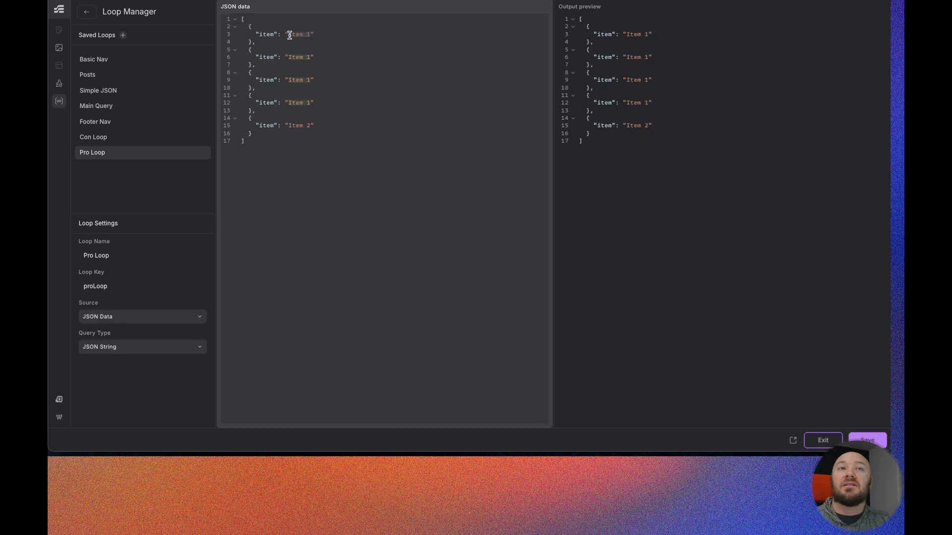
{"action": "left_click", "coordinate": [300, 134]}
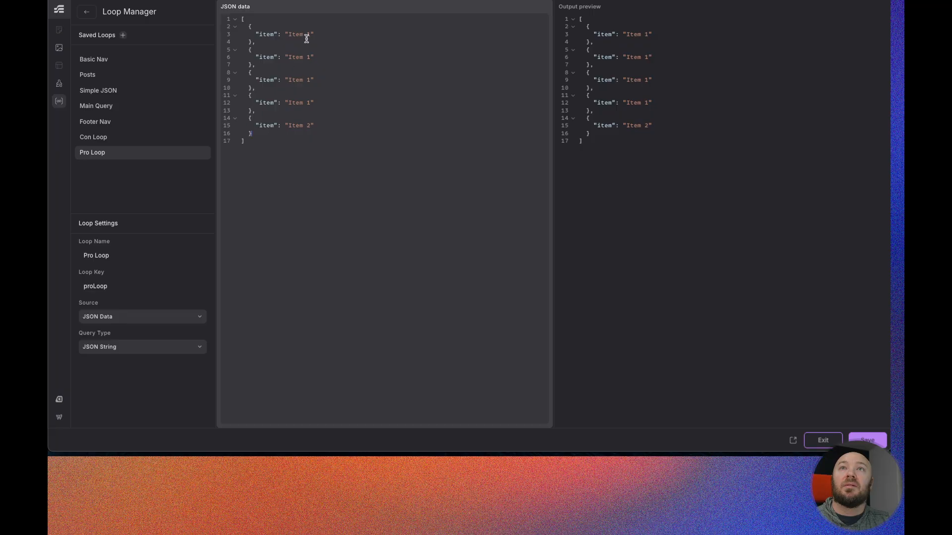
{"action": "left_click_drag", "start_coordinate": [310, 35], "coordinate": [290, 35]}
{"action": "type", "text": "Plumbers who show up late (or not at all)"}
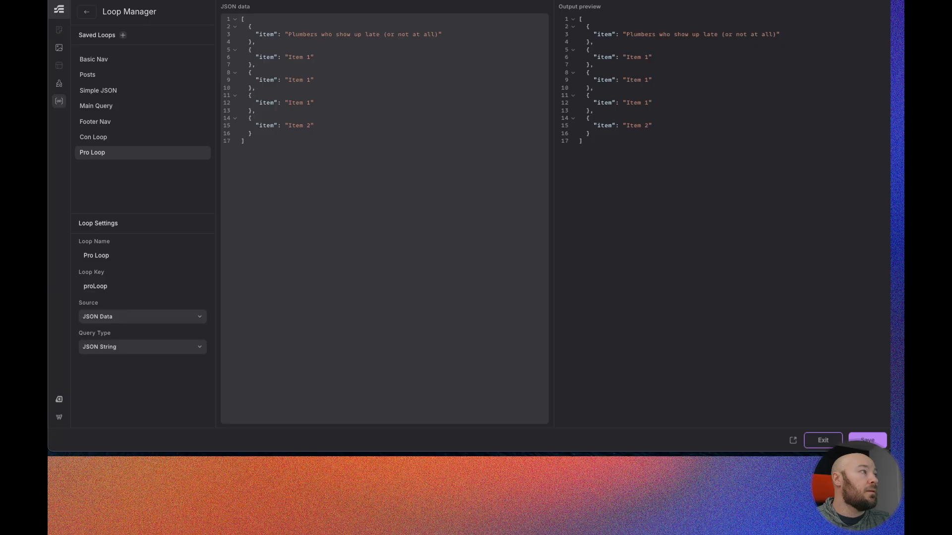
- Replace the Pro Loop's first item value with "Same-day service with on-time arrival guarantee" copied from the Figma design
{"action": "left_click_drag", "start_coordinate": [437, 34], "coordinate": [291, 34]}
{"action": "type", "text": "Plumbers who show up late (or not at all)"}
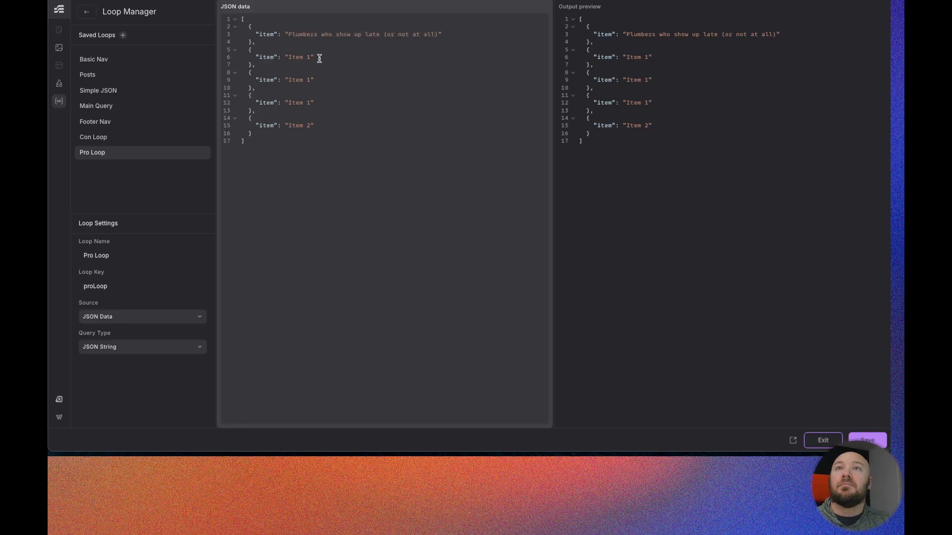
{"action": "left_click_drag", "start_coordinate": [311, 57], "coordinate": [288, 57]}
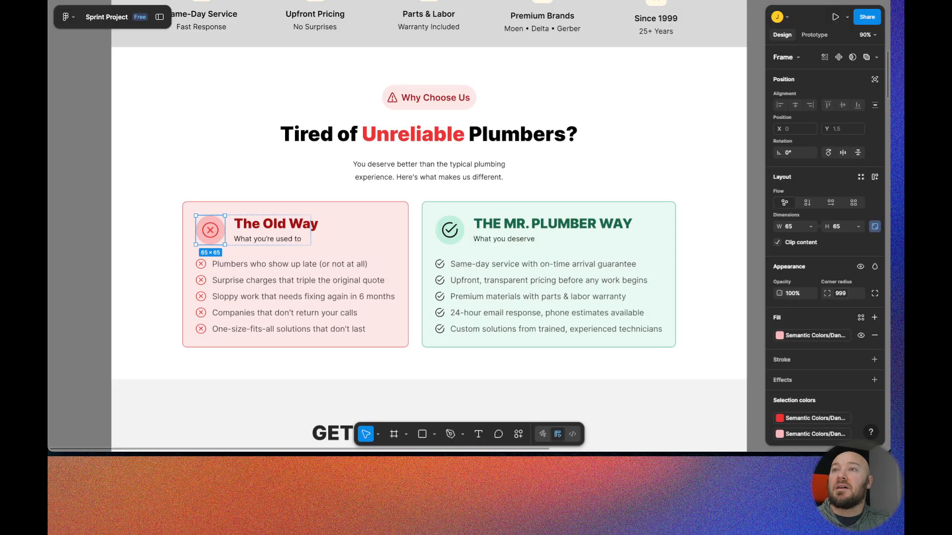
{"action": "left_click", "coordinate": [560, 266]}
{"action": "double_click", "coordinate": [560, 266]}
{"action": "double_click", "coordinate": [558, 266]}
{"action": "key", "text": "ctrl+c"}
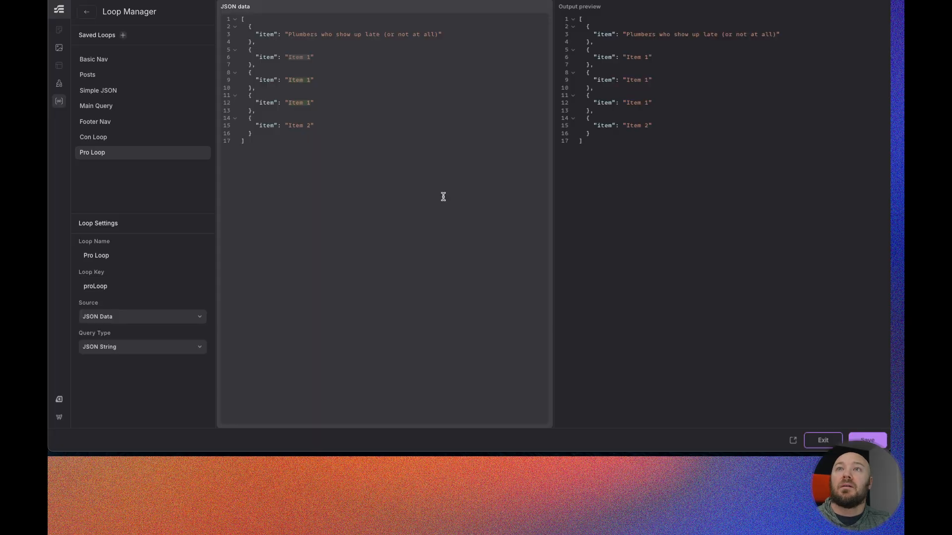
{"action": "left_click_drag", "start_coordinate": [435, 34], "coordinate": [288, 35]}
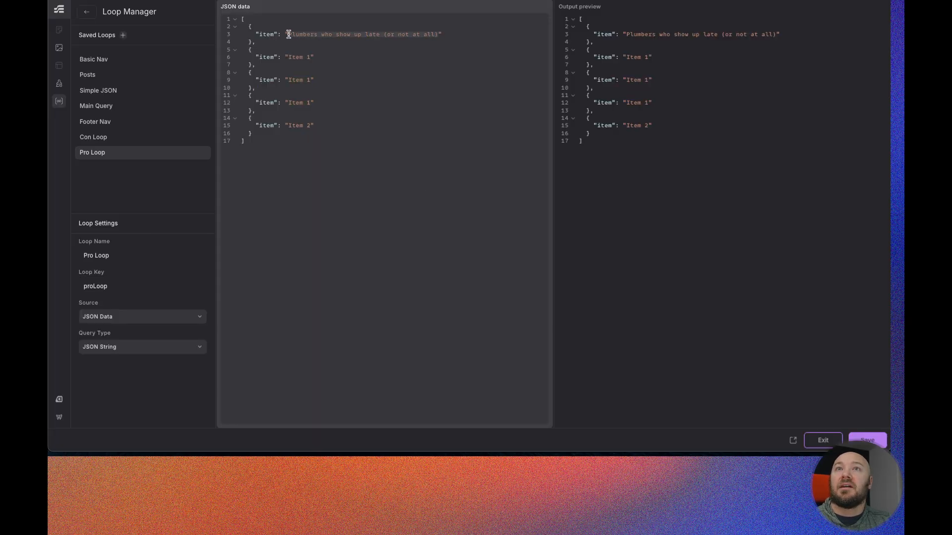
{"action": "key", "text": "ctrl+v"}
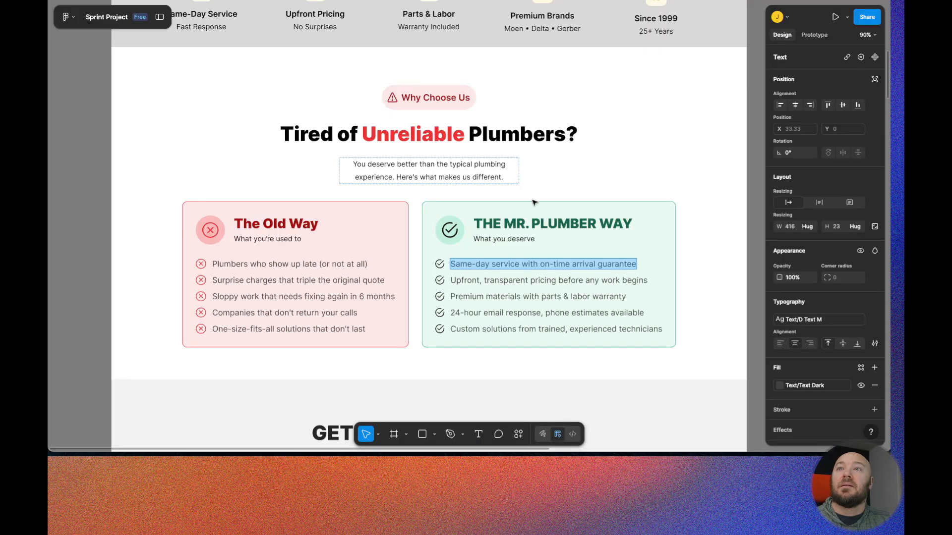
- Replace the second and third item values with "Upfront, transparent pricing before any work begins" and "Premium materials with parts & labor warranty"
{"action": "double_click", "coordinate": [517, 281]}
{"action": "key", "text": "ctrl+c"}
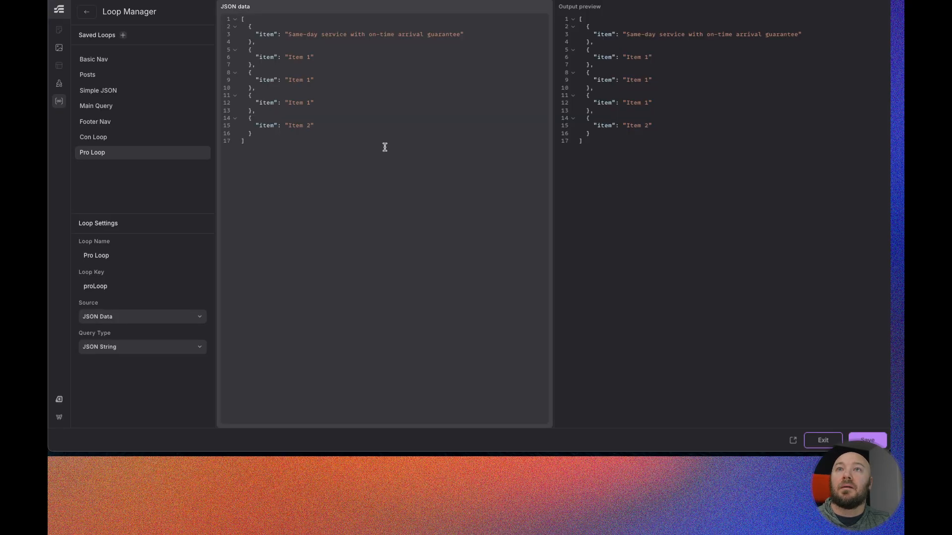
{"action": "double_click", "coordinate": [298, 57]}
{"action": "key", "text": "ctrl+v"}
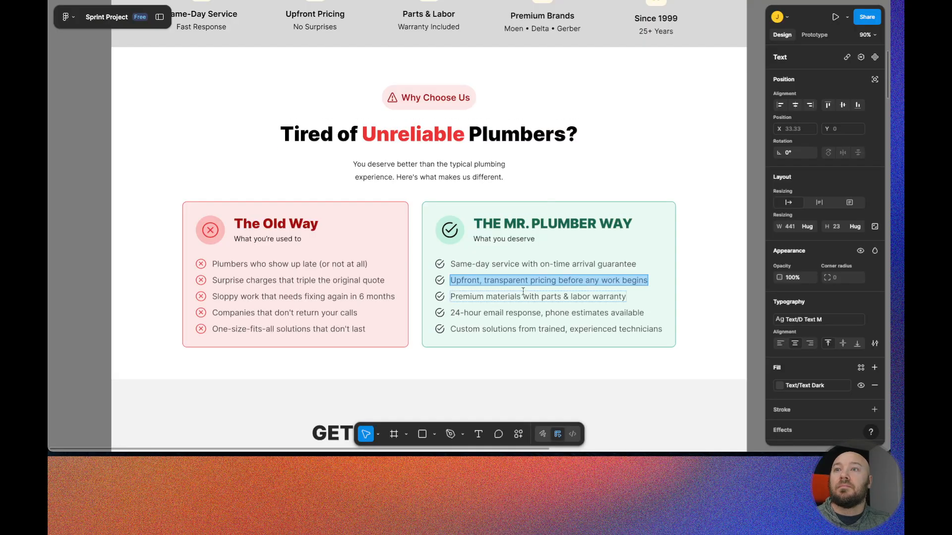
{"action": "left_click", "coordinate": [522, 295]}
{"action": "double_click", "coordinate": [522, 295]}
{"action": "key", "text": "ctrl+c"}
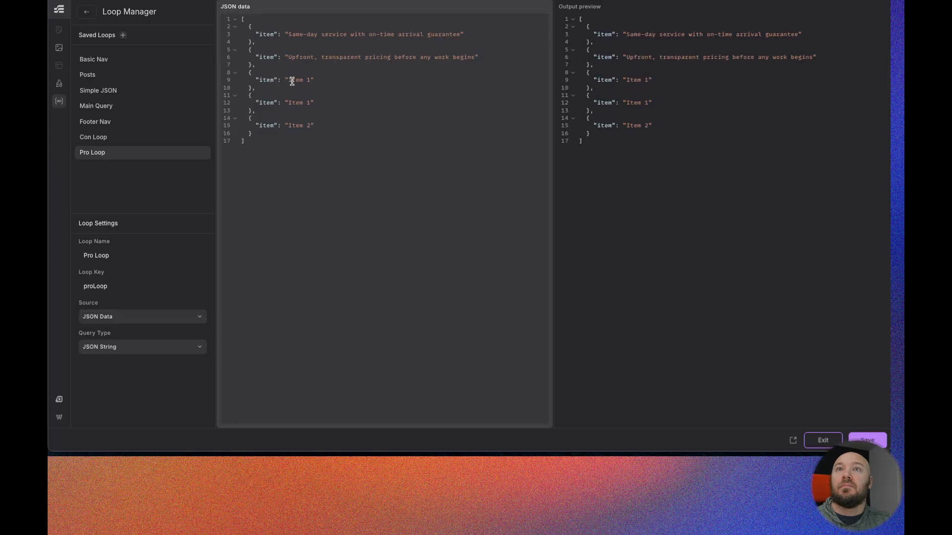
{"action": "double_click", "coordinate": [292, 80]}
{"action": "key", "text": "BackSpace"}
{"action": "key", "text": "ctrl+v"}
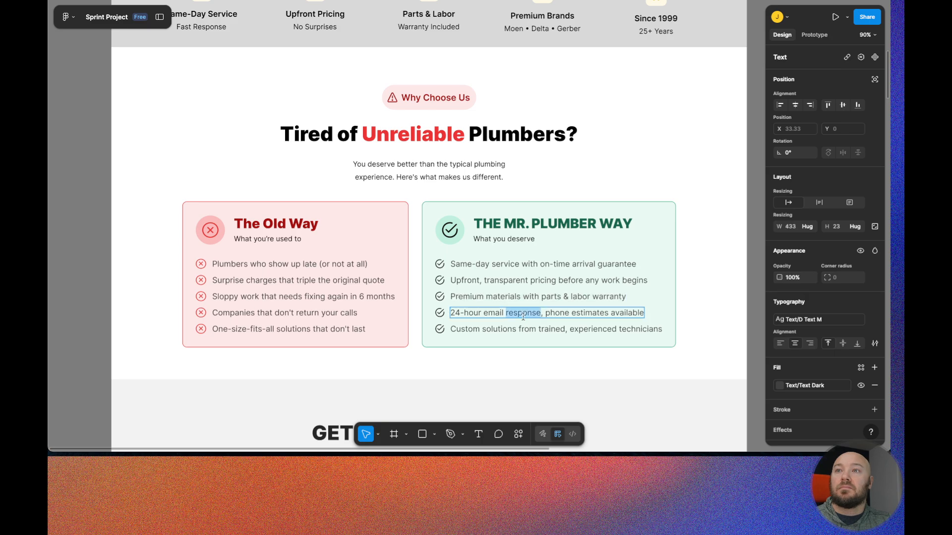
- Replace the fourth and fifth item values with "24-hour email response, phone estimates available" and "Custom solutions from trained, experienced technicians"
{"action": "triple_click", "coordinate": [524, 313]}
{"action": "key", "text": "ctrl+c"}
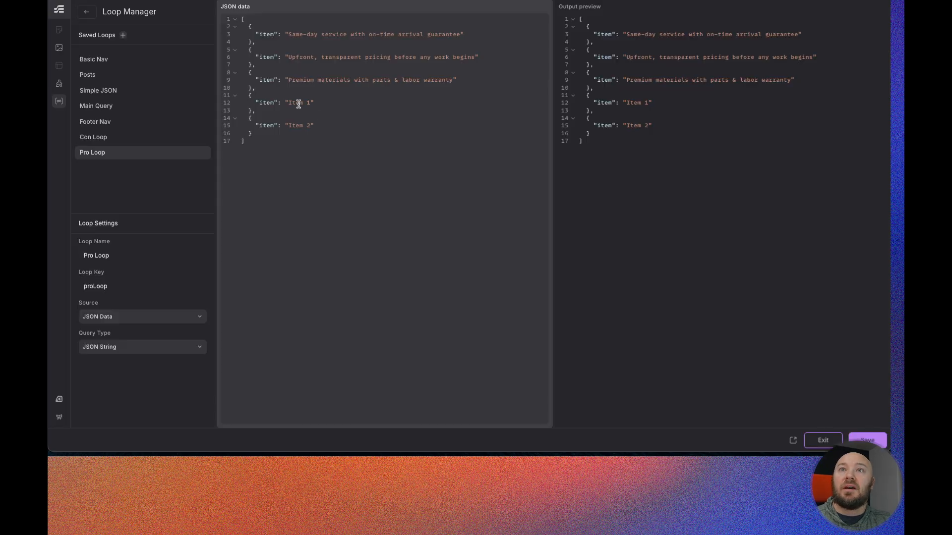
{"action": "key", "text": "BackSpace"}
{"action": "key", "text": "ctrl+v"}
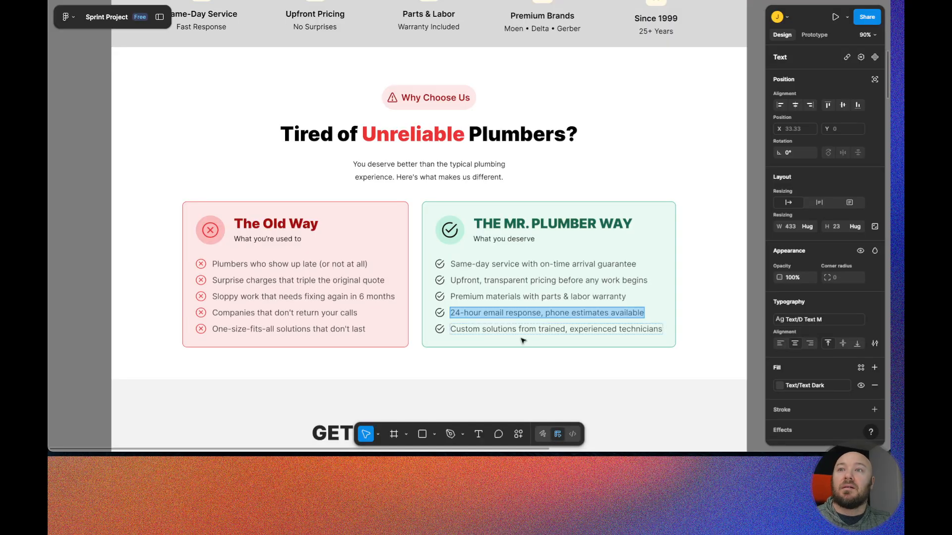
{"action": "double_click", "coordinate": [520, 329]}
{"action": "key", "text": "ctrl+c"}
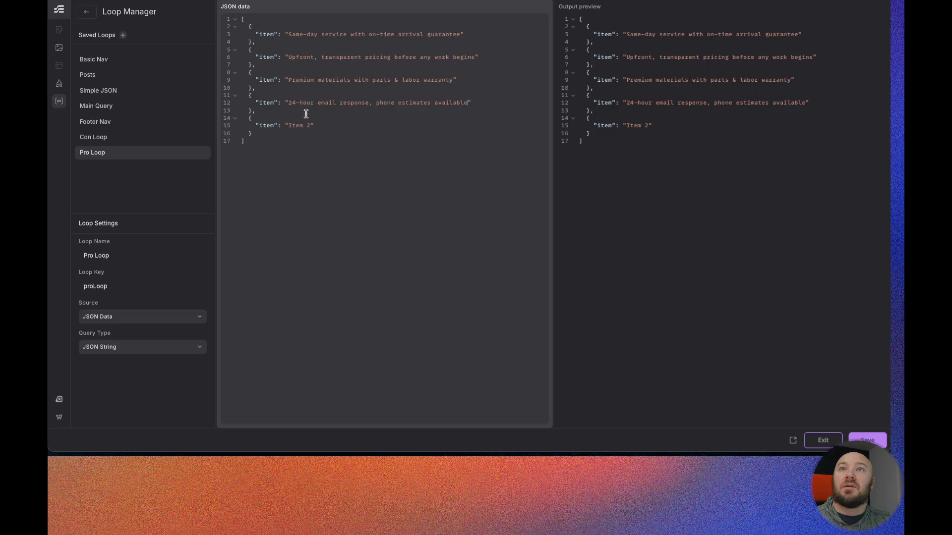
{"action": "double_click", "coordinate": [300, 125]}
{"action": "key", "text": "BackSpace"}
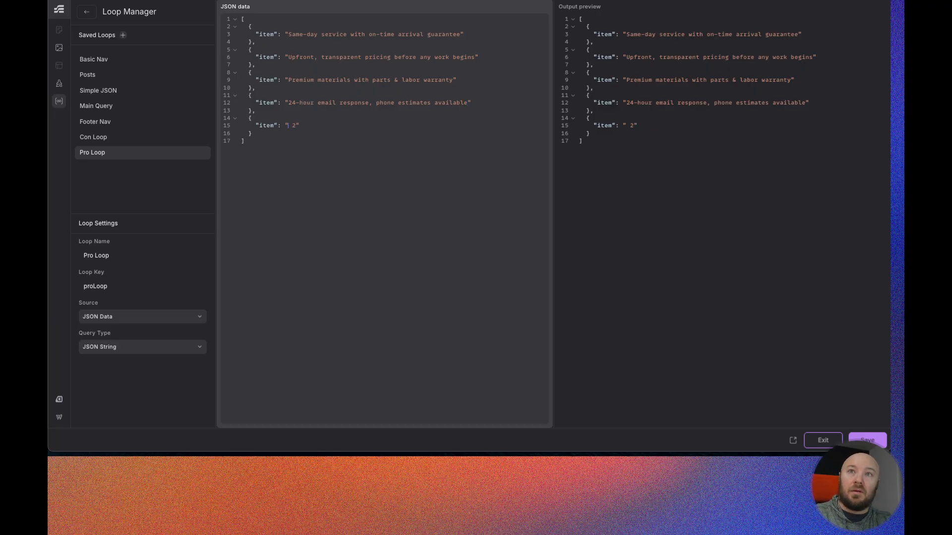
{"action": "key", "text": "ctrl+v"}
- Copy the Pro Loop's JSON entries into the Con Loop's JSON data
{"action": "left_click_drag", "start_coordinate": [255, 133], "coordinate": [249, 27]}
{"action": "key", "text": "ctrl+c"}
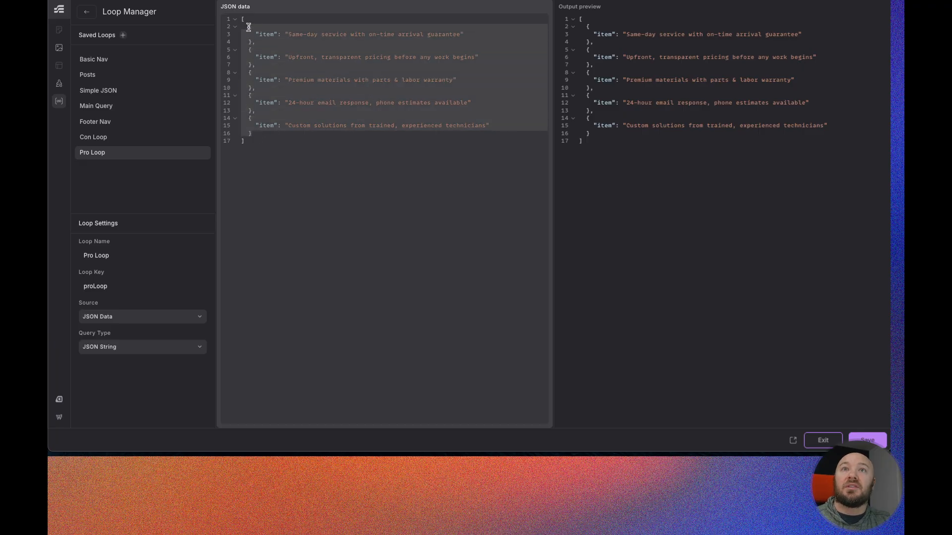
{"action": "left_click", "coordinate": [117, 138]}
{"action": "left_click_drag", "start_coordinate": [255, 81], "coordinate": [249, 27]}
{"action": "key", "text": "ctrl+v"}
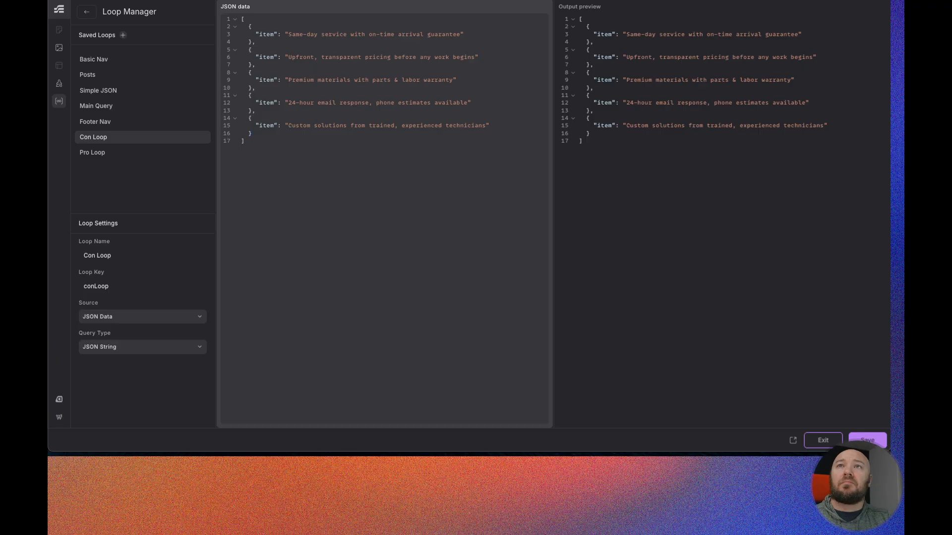
- Replace the Con Loop's first item value with "Plumbers who show up late (or not at all)" from the Figma design
{"action": "key", "text": "ctrl+Tab"}
{"action": "double_click", "coordinate": [342, 266]}
{"action": "key", "text": "ctrl+c"}
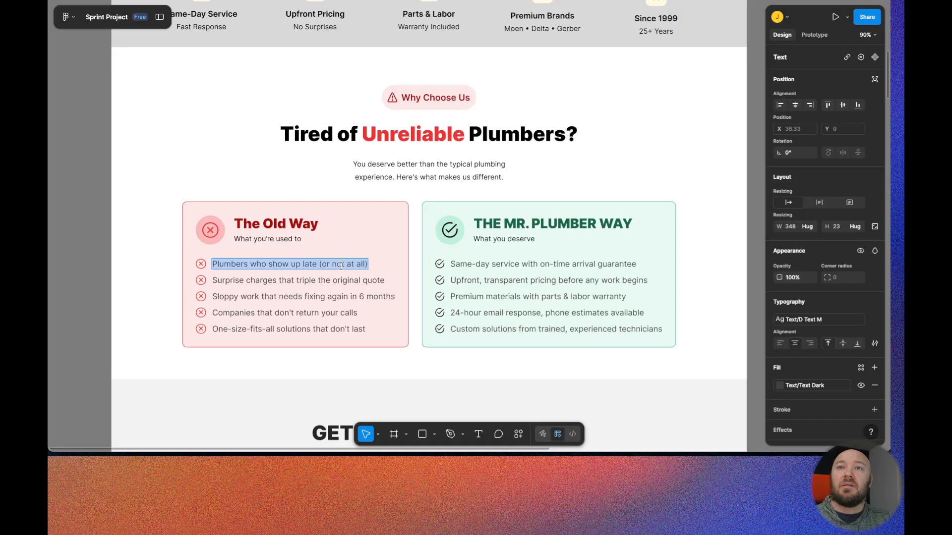
{"action": "key", "text": "ctrl+Tab"}
{"action": "double_click", "coordinate": [329, 35]}
{"action": "triple_click", "coordinate": [329, 35]}
{"action": "left_click", "coordinate": [330, 35]}
{"action": "left_click_drag", "start_coordinate": [461, 37], "coordinate": [287, 35]}
{"action": "key", "text": "BackSpace"}
{"action": "key", "text": "ctrl+v"}
{"action": "key", "text": "ctrl+Tab"}
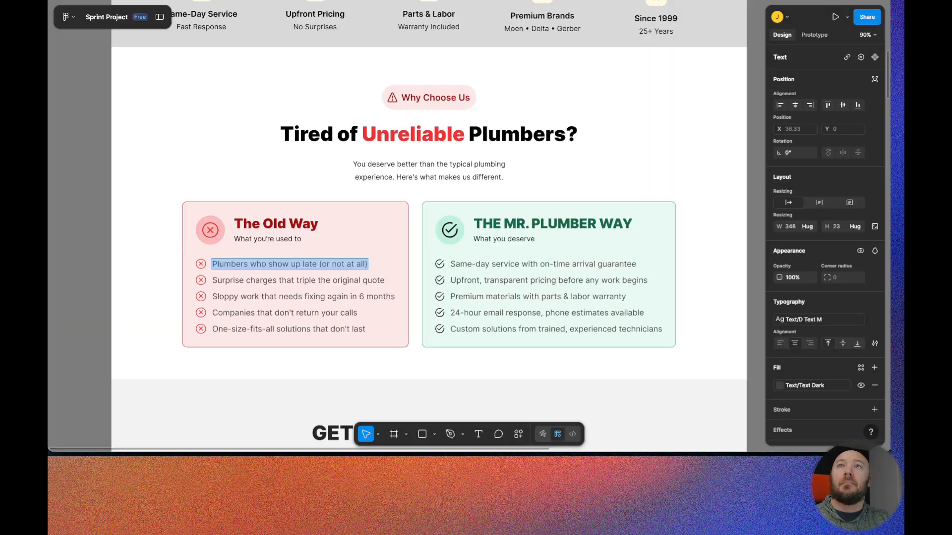
- Replace the Con Loop's second and third values with "Surprise charges that triple the original quote" and "Sloppy work that needs fixing again in 6 months"
{"action": "double_click", "coordinate": [298, 280]}
{"action": "key", "text": "ctrl+c"}
{"action": "key", "text": "ctrl+Tab"}
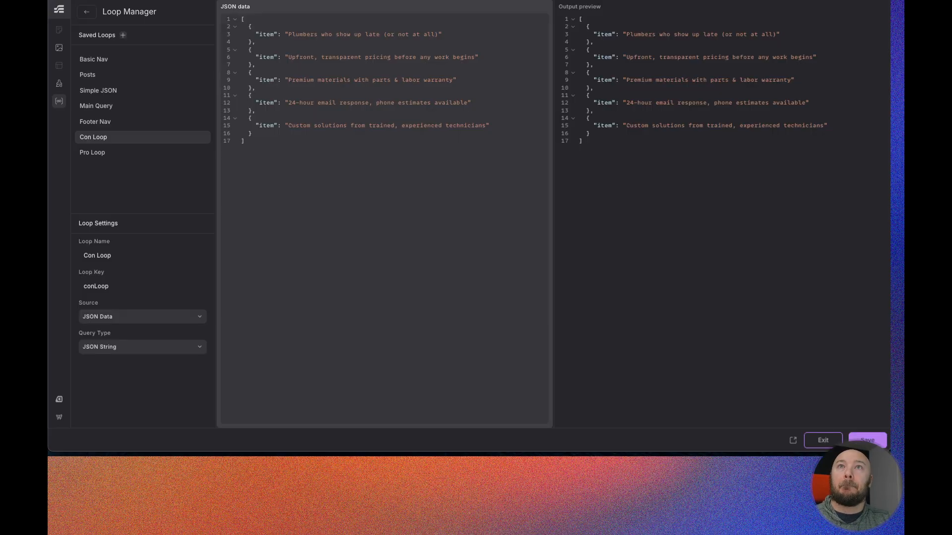
{"action": "left_click_drag", "start_coordinate": [475, 60], "coordinate": [288, 58]}
{"action": "key", "text": "ctrl+v"}
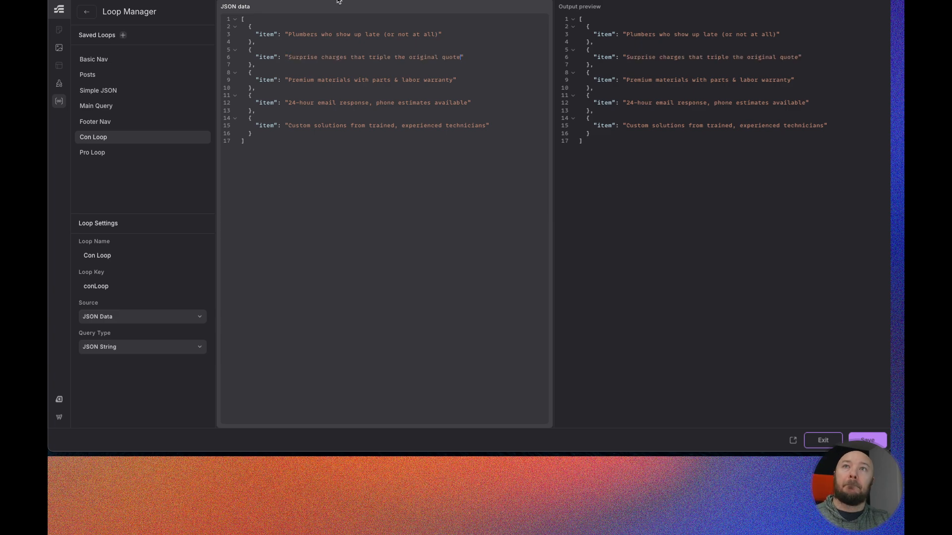
{"action": "key", "text": "ctrl+Tab"}
{"action": "triple_click", "coordinate": [306, 296]}
{"action": "key", "text": "ctrl+c"}
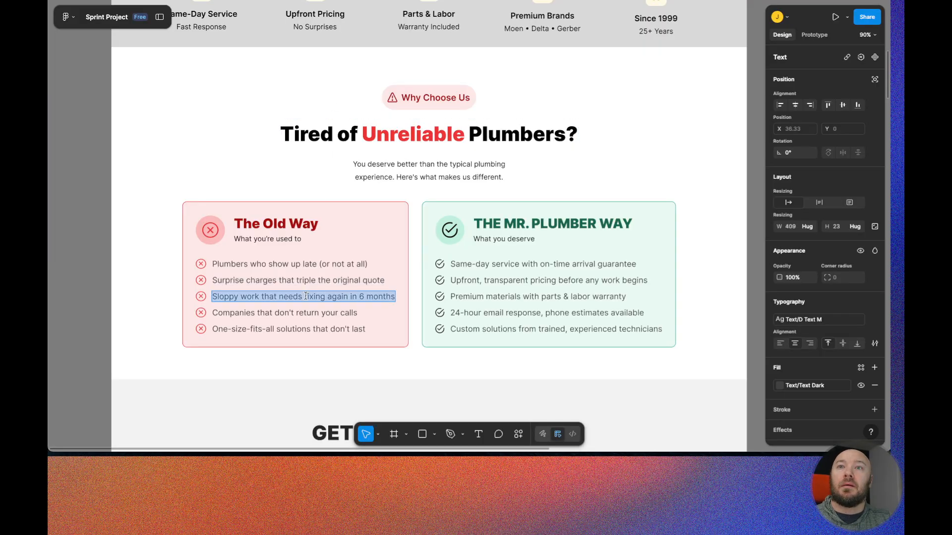
{"action": "key", "text": "ctrl+Tab"}
{"action": "left_click_drag", "start_coordinate": [454, 81], "coordinate": [287, 79]}
{"action": "key", "text": "ctrl+v"}
{"action": "key", "text": "ctrl+Tab"}
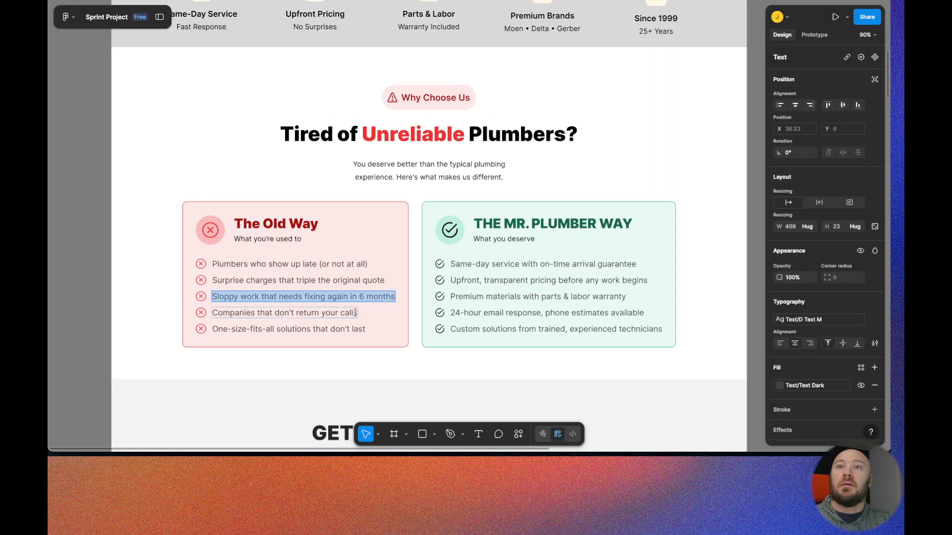
- Replace the fourth and fifth values with "Companies that don't return your calls" and "One-size-fits-all solutions that don't last", then leave the Loop Manager
{"action": "double_click", "coordinate": [327, 313]}
{"action": "key", "text": "ctrl+c"}
{"action": "key", "text": "ctrl+Tab"}
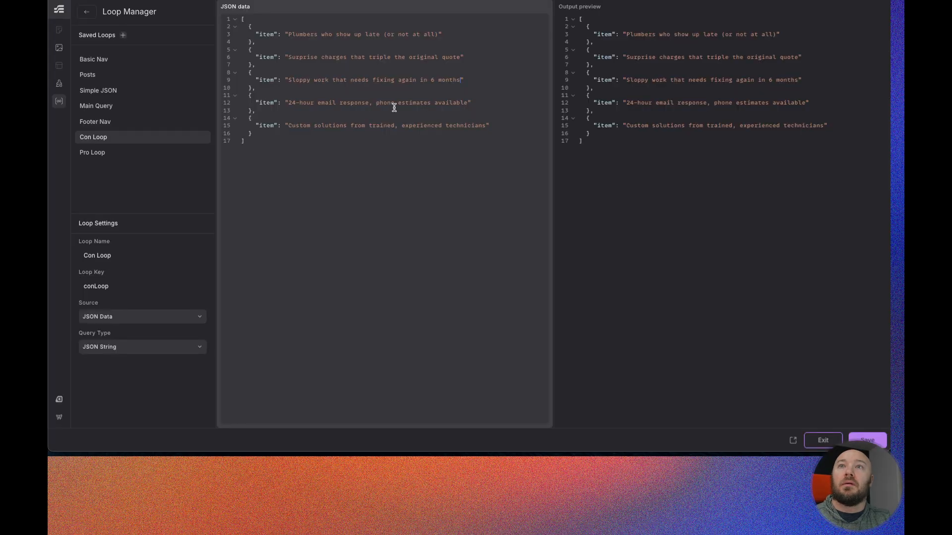
{"action": "left_click_drag", "start_coordinate": [469, 103], "coordinate": [287, 103]}
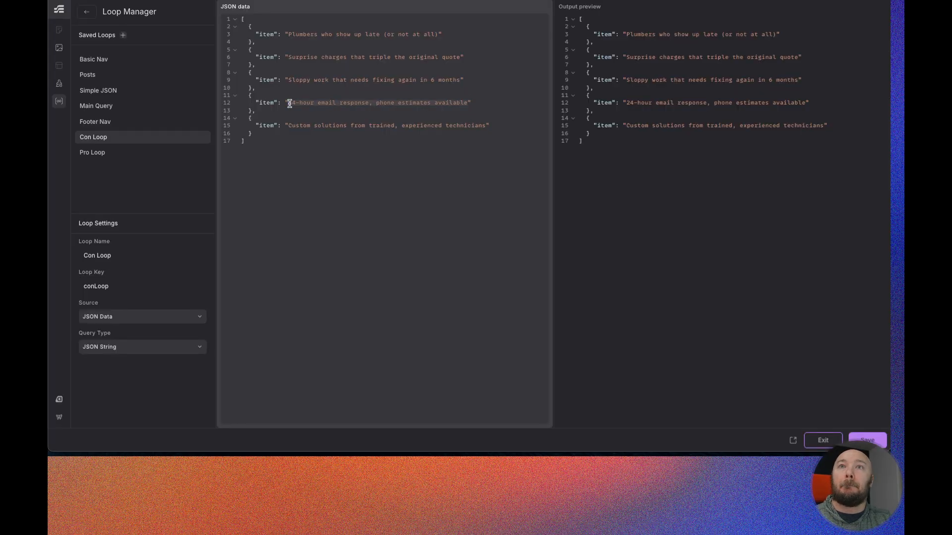
{"action": "key", "text": "ctrl+v"}
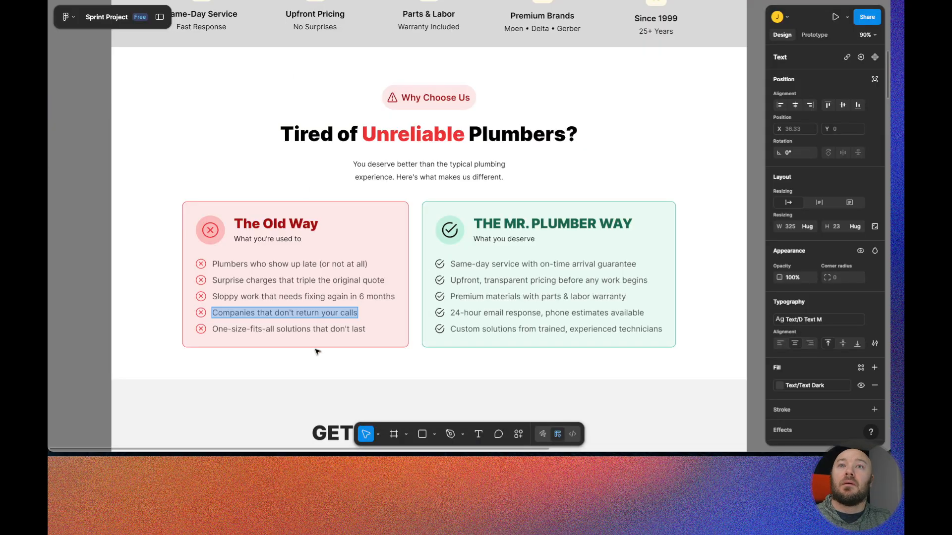
{"action": "double_click", "coordinate": [311, 330]}
{"action": "key", "text": "ctrl+c"}
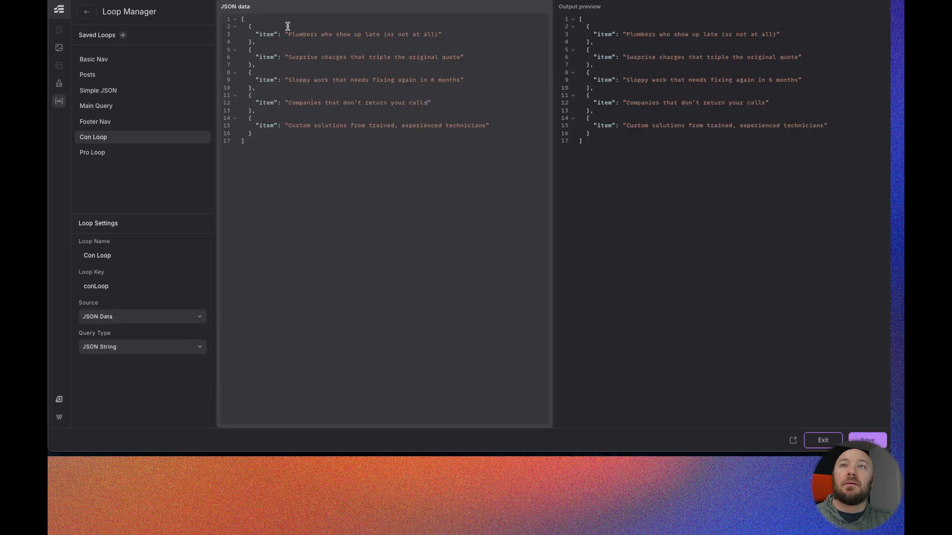
{"action": "left_click_drag", "start_coordinate": [486, 125], "coordinate": [285, 126]}
{"action": "key", "text": "BackSpace"}
{"action": "key", "text": "ctrl+v"}
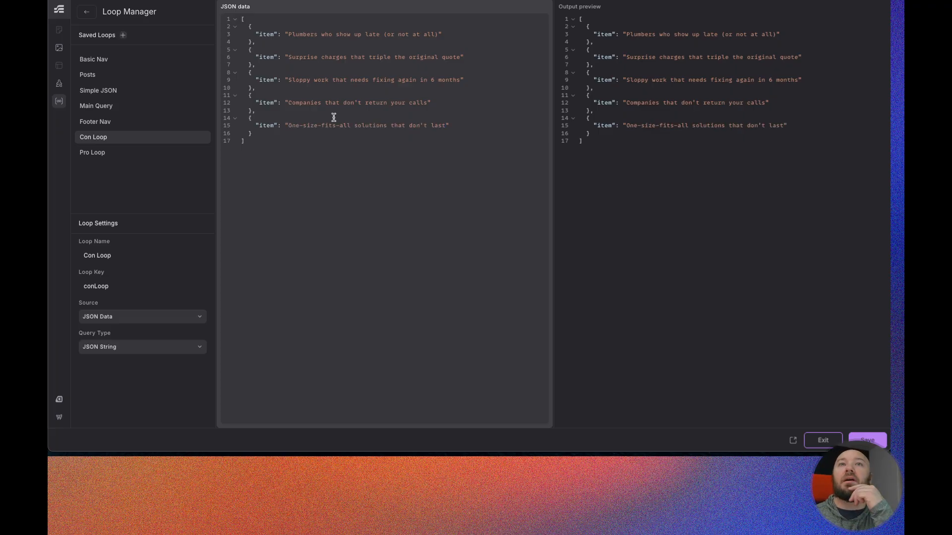
{"action": "left_click", "coordinate": [124, 154]}
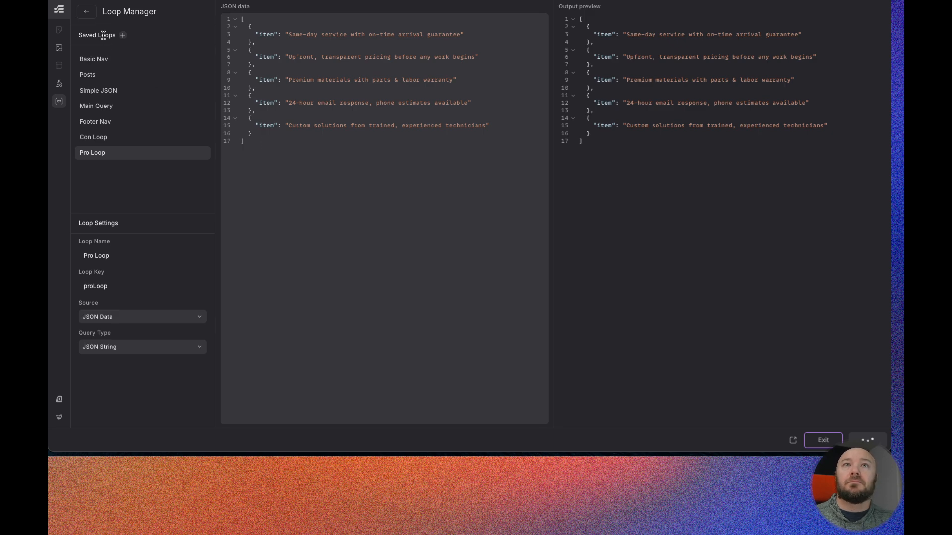
{"action": "left_click", "coordinate": [86, 14]}
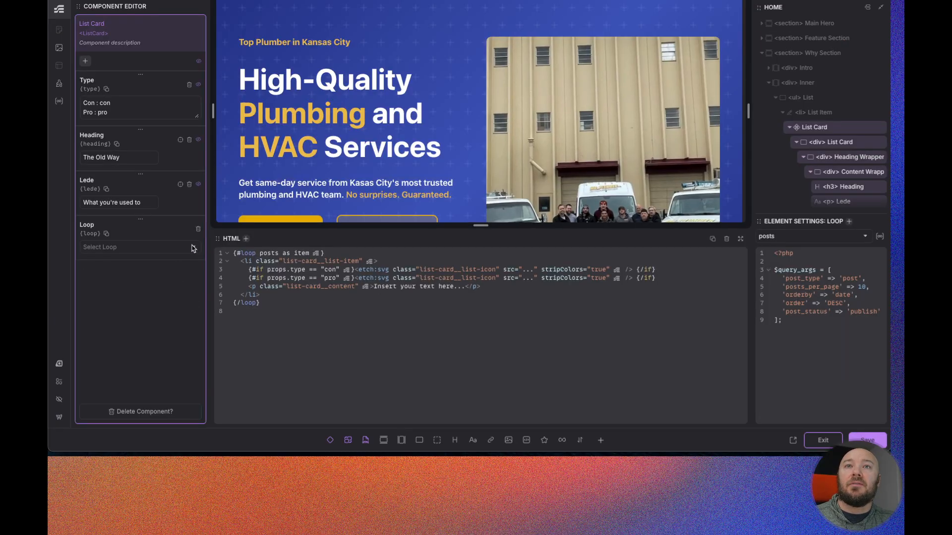
- Browse the ListCard's Loop property options and save the page
{"action": "left_click", "coordinate": [195, 249]}
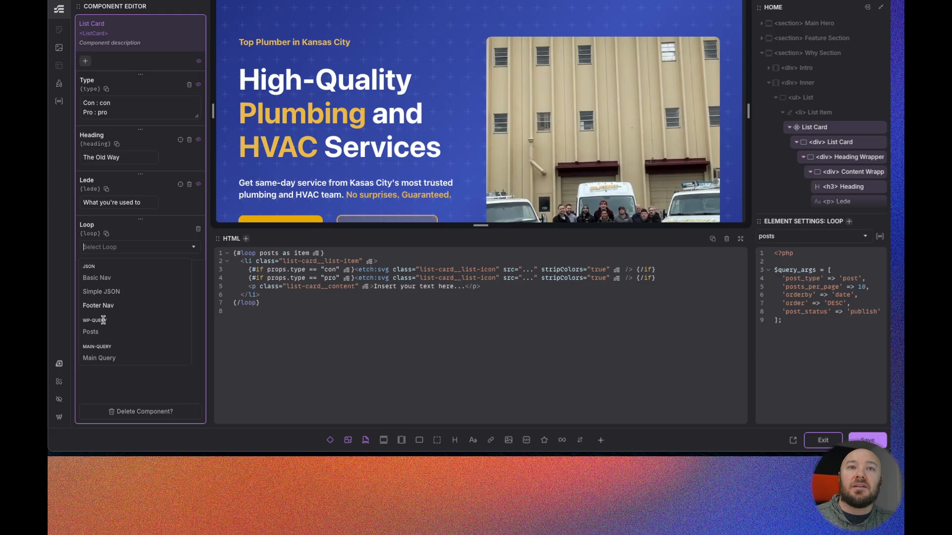
{"action": "left_click", "coordinate": [105, 387]}
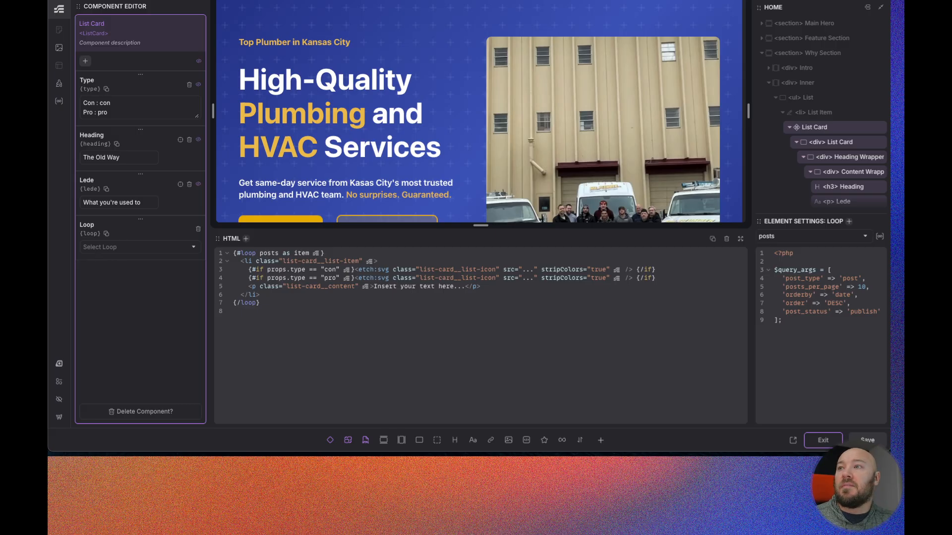
{"action": "left_click", "coordinate": [867, 441]}
- Set the list item paragraph's content to {props.item} and save
{"action": "scroll", "coordinate": [551, 174], "scroll_direction": "down", "scroll_amount": 15}
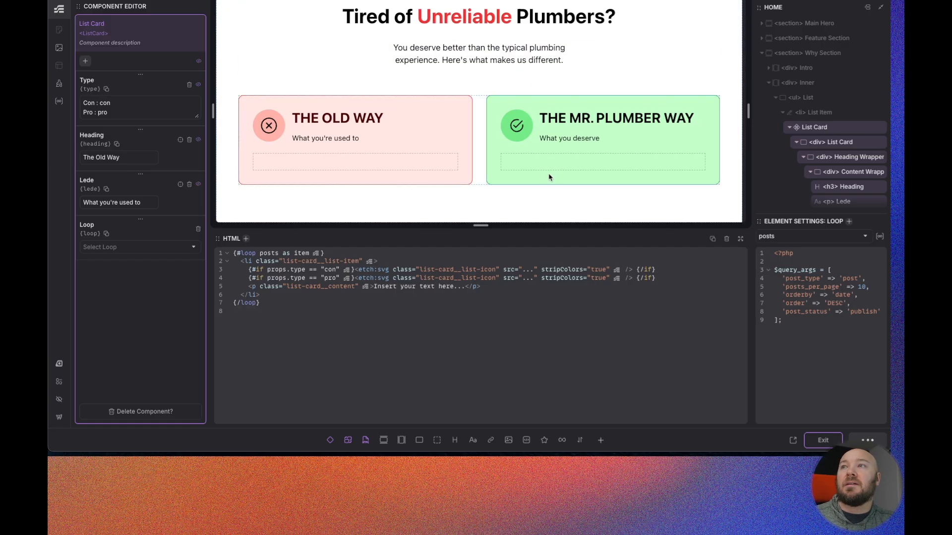
{"action": "scroll", "coordinate": [814, 168], "scroll_direction": "down", "scroll_amount": 5}
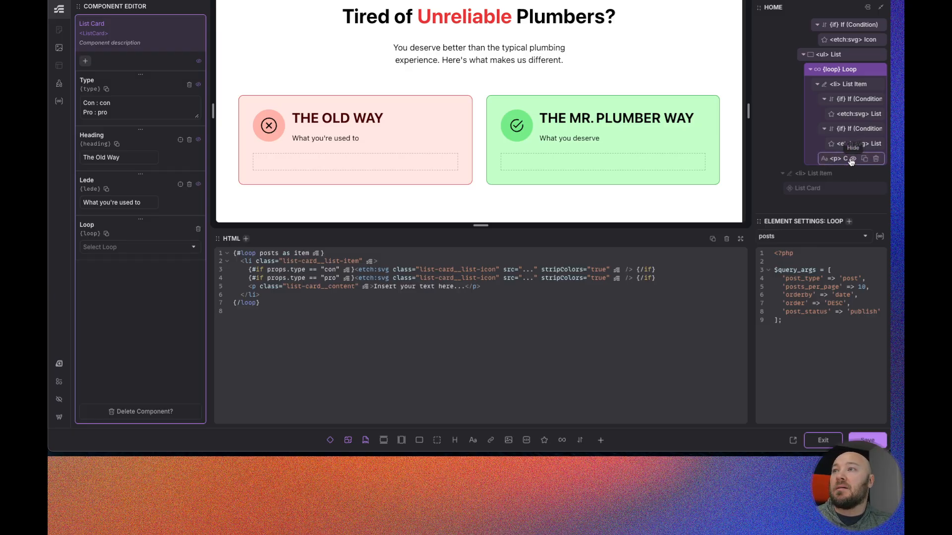
{"action": "left_click", "coordinate": [849, 159]}
{"action": "double_click", "coordinate": [807, 276]}
{"action": "key", "text": "ctrl+a"}
{"action": "type", "text": "{}"}
{"action": "type", "text": "props"}
{"action": "type", "text": ".item"}
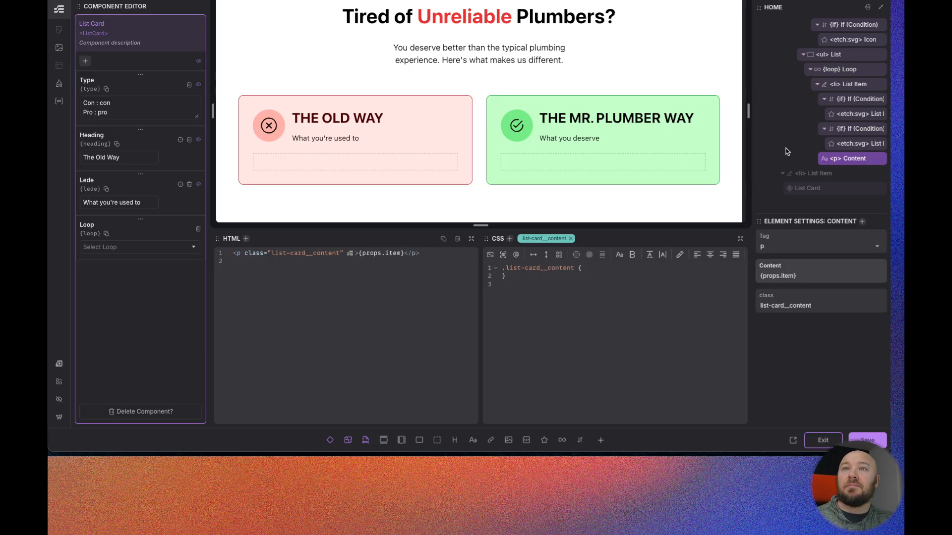
{"action": "key", "text": "ctrl+s"}
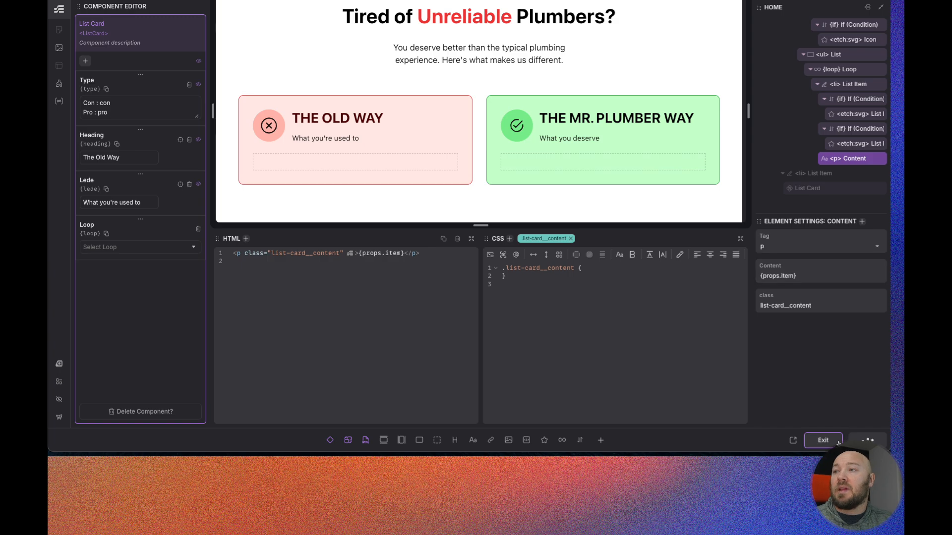
- Set the component's Loop element source to Con Loop
{"action": "left_click", "coordinate": [842, 73]}
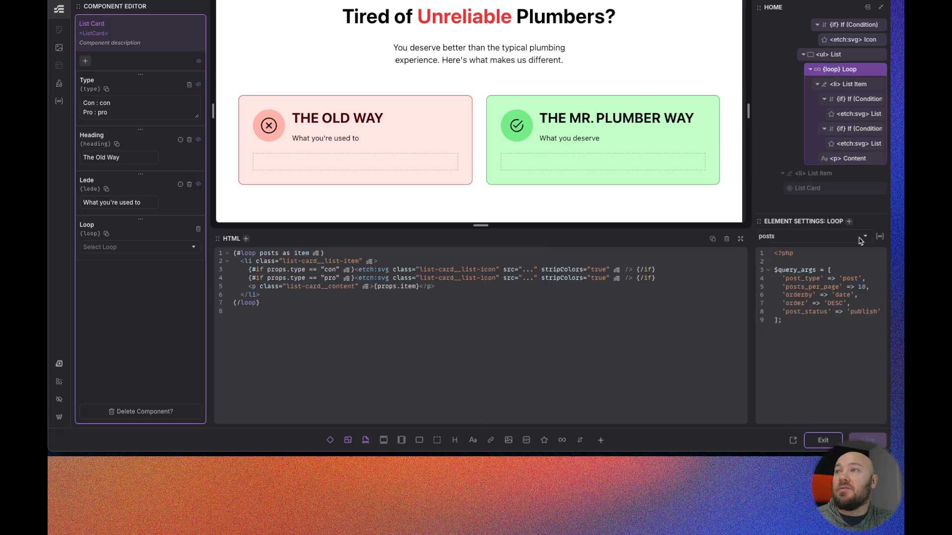
{"action": "left_click", "coordinate": [828, 237]}
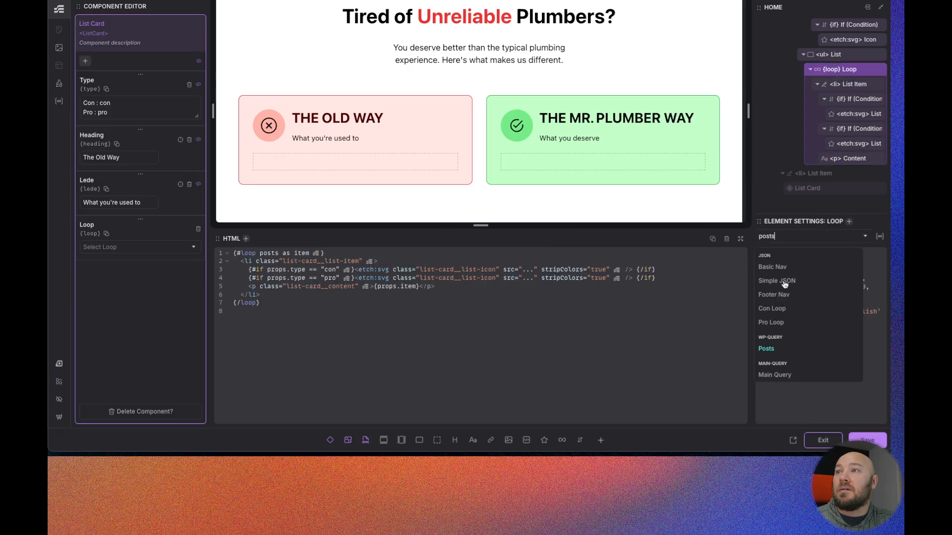
{"action": "left_click", "coordinate": [779, 310]}
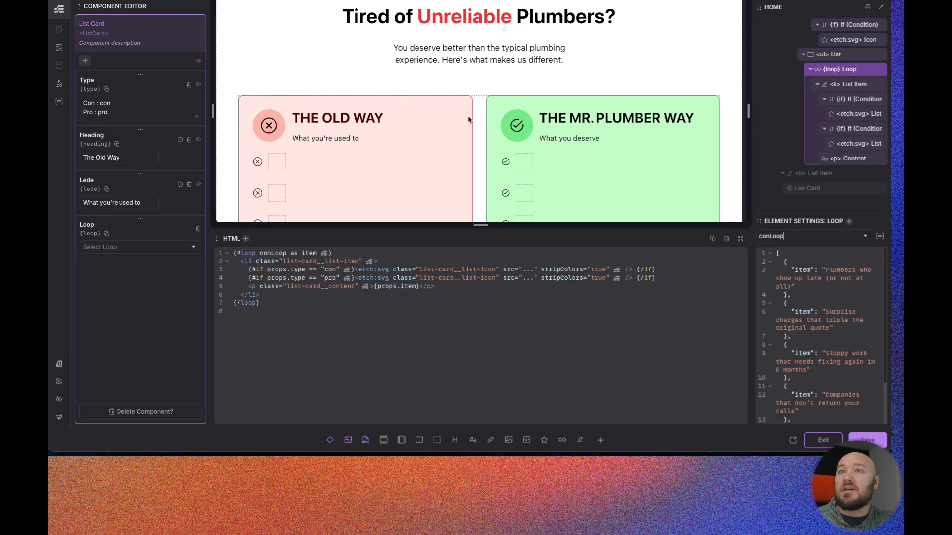
- Change the list item paragraph's content to {item.item} and save the component
{"action": "scroll", "coordinate": [262, 74], "scroll_direction": "down", "scroll_amount": 2}
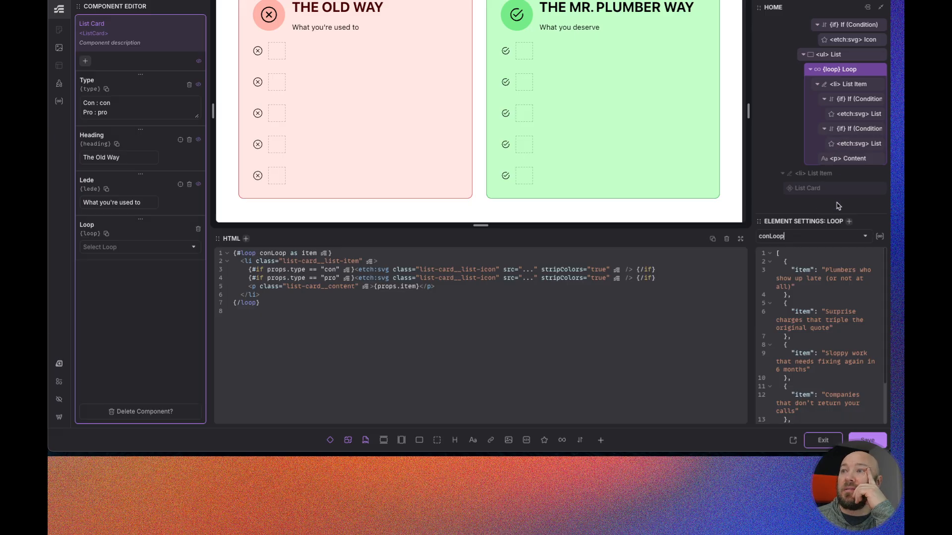
{"action": "left_click", "coordinate": [843, 160]}
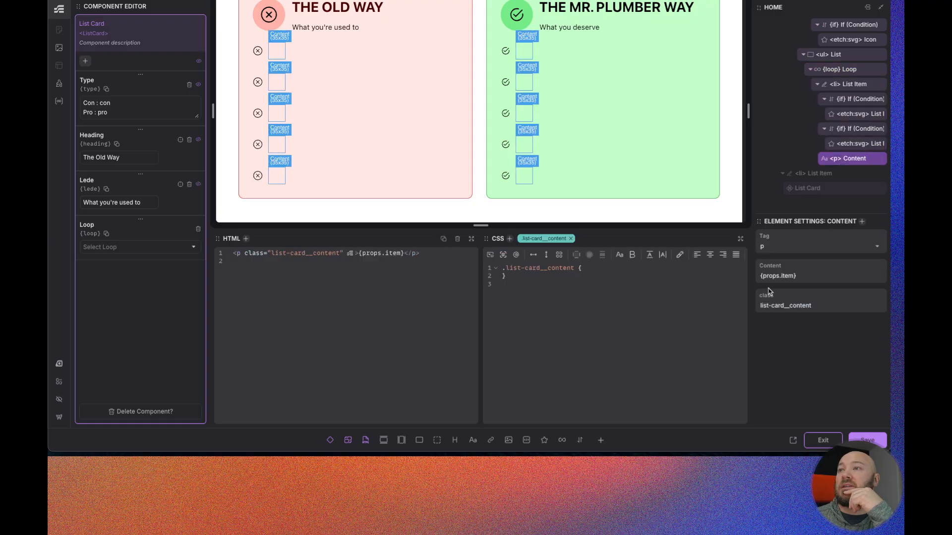
{"action": "left_click", "coordinate": [781, 276]}
{"action": "key", "text": "BackSpace"}
{"action": "key", "text": "BackSpace"}
{"action": "key", "text": "BackSpace"}
{"action": "key", "text": "BackSpace"}
{"action": "key", "text": "BackSpace"}
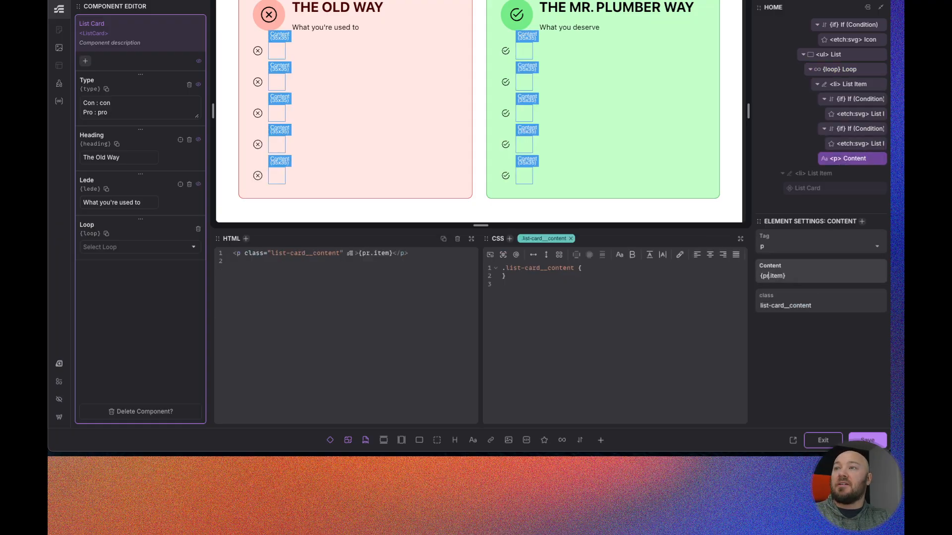
{"action": "type", "text": "item"}
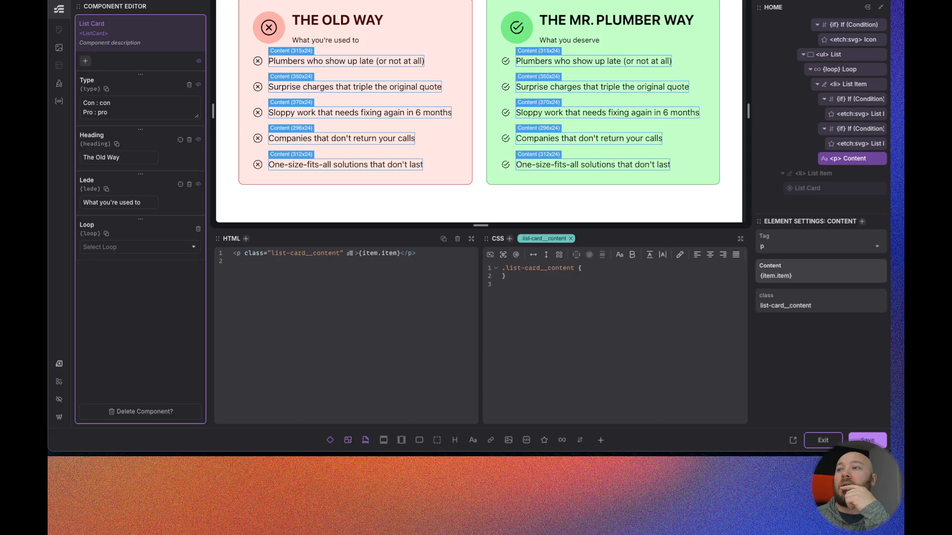
{"action": "left_click", "coordinate": [863, 440]}
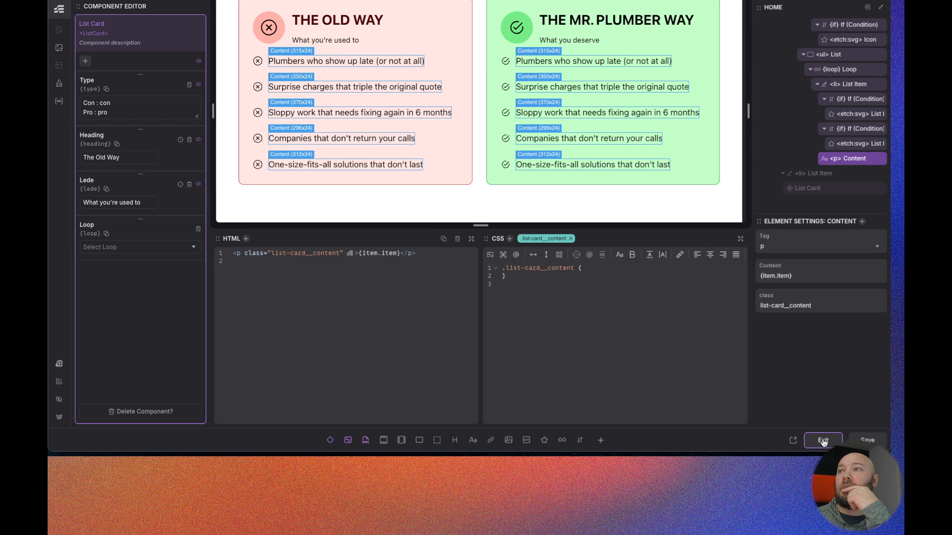
- Leave the component editor and set The Old Way card's Loop property to Con Loop
{"action": "left_click", "coordinate": [823, 440]}
{"action": "scroll", "coordinate": [439, 165], "scroll_direction": "down", "scroll_amount": 2}
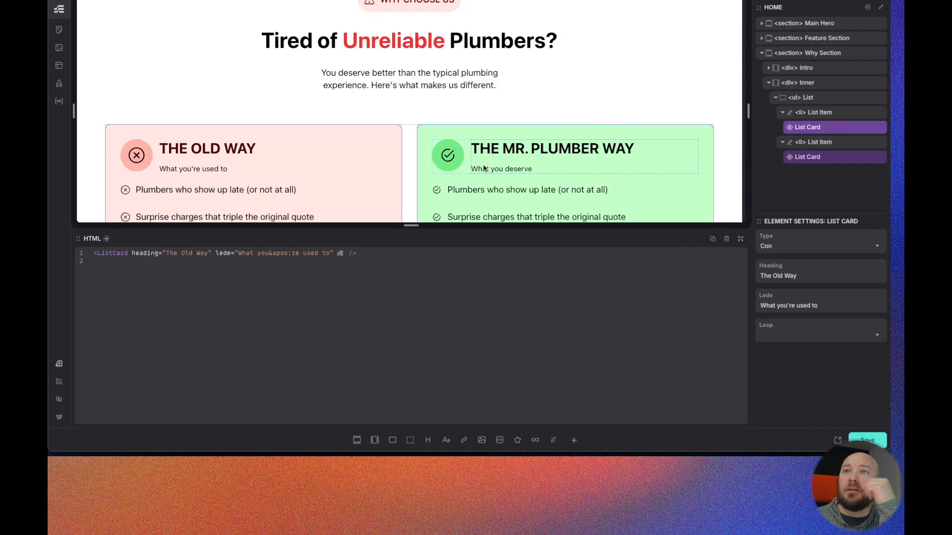
{"action": "left_click", "coordinate": [822, 157]}
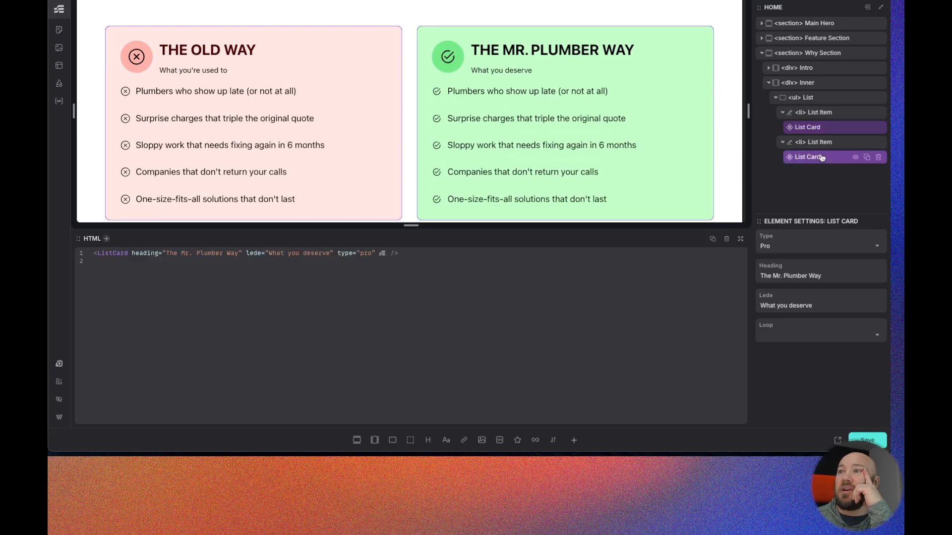
{"action": "left_click", "coordinate": [823, 128]}
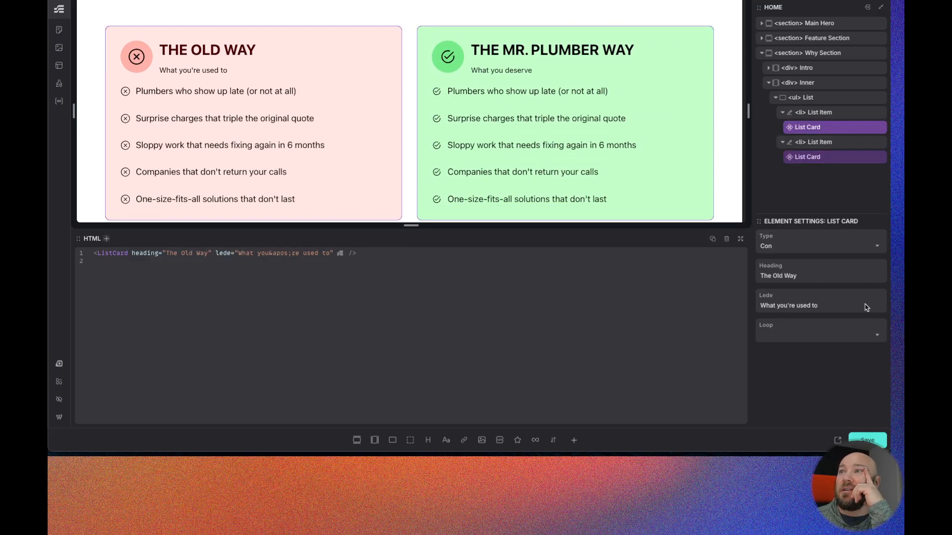
{"action": "left_click", "coordinate": [874, 334]}
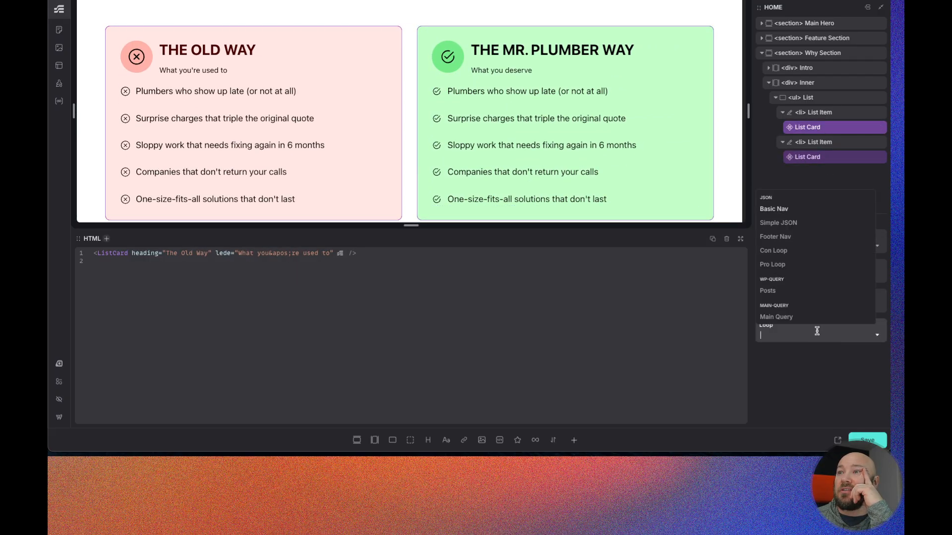
{"action": "left_click", "coordinate": [776, 251]}
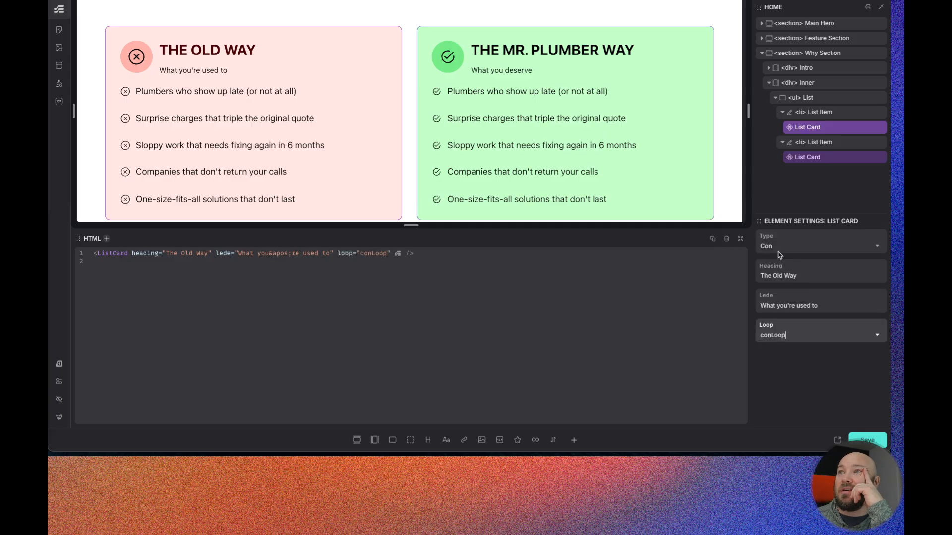
- Set The Mr. Plumber Way card's Loop property to Pro Loop and save the page
{"action": "left_click", "coordinate": [848, 157]}
{"action": "left_click", "coordinate": [877, 337]}
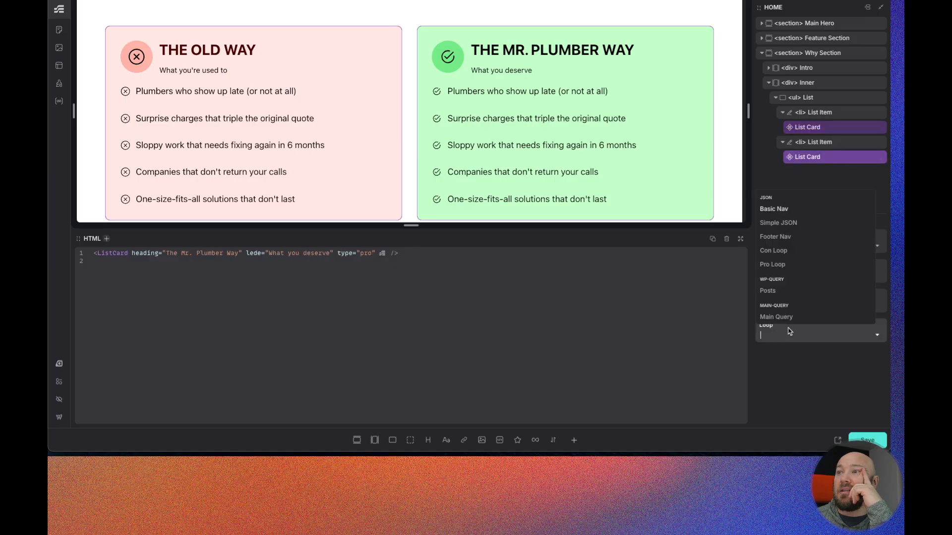
{"action": "left_click", "coordinate": [775, 265]}
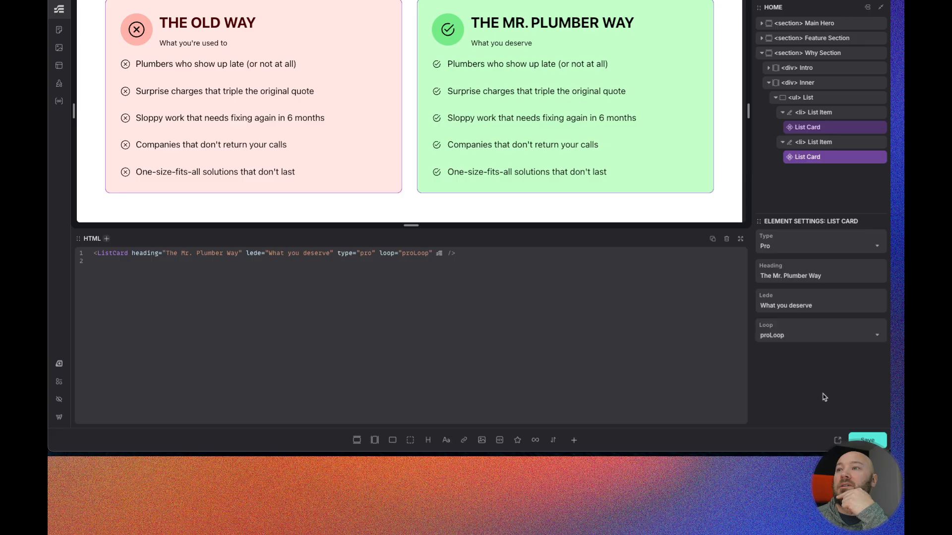
{"action": "key", "text": "ctrl+s"}
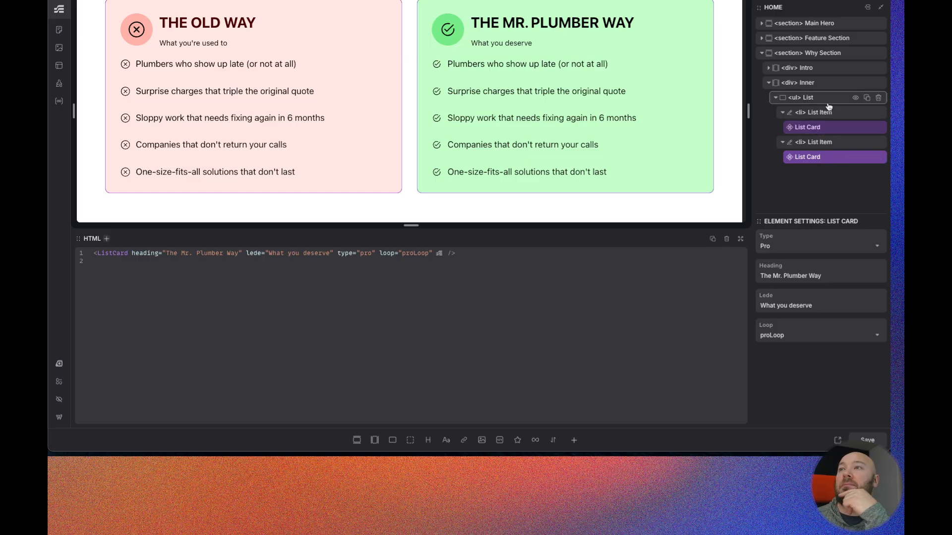
- Edit the ListCard component and set its Loop element's source to {props.loop}, then save
{"action": "right_click", "coordinate": [821, 159]}
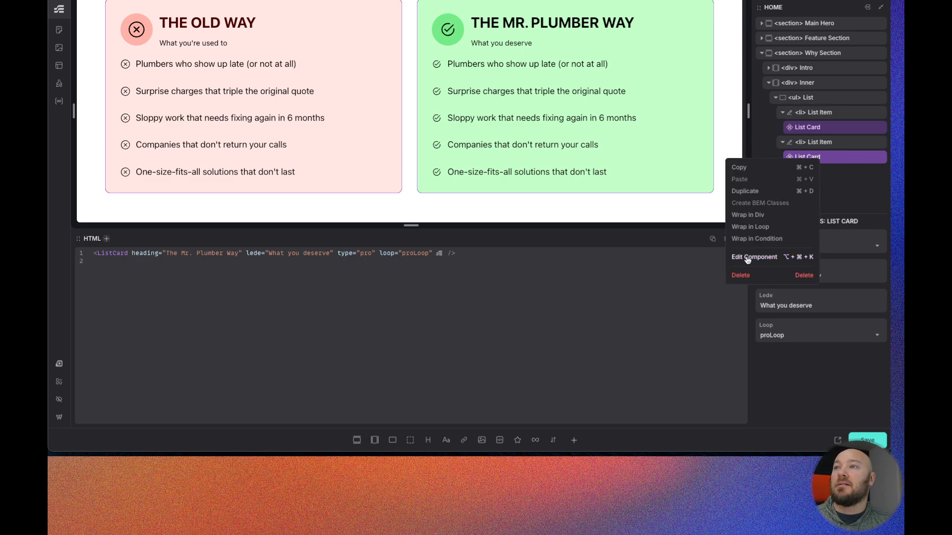
{"action": "left_click", "coordinate": [751, 257]}
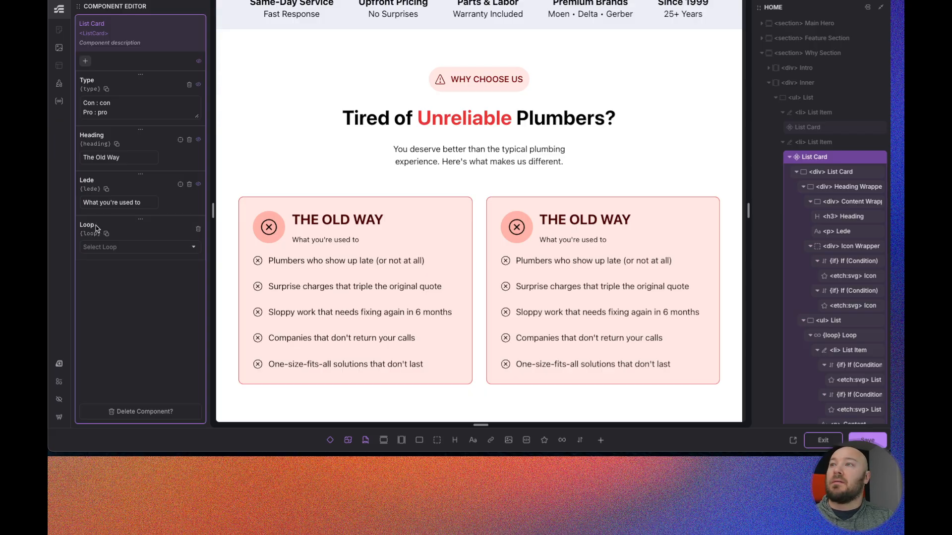
{"action": "scroll", "coordinate": [808, 290], "scroll_direction": "down", "scroll_amount": 1}
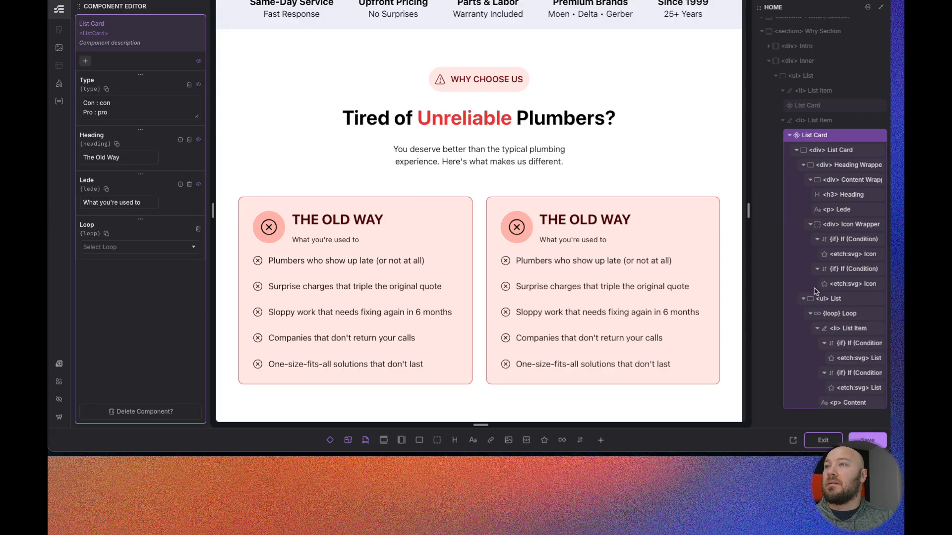
{"action": "left_click", "coordinate": [837, 315]}
{"action": "left_click", "coordinate": [796, 236]}
{"action": "double_click", "coordinate": [796, 237]}
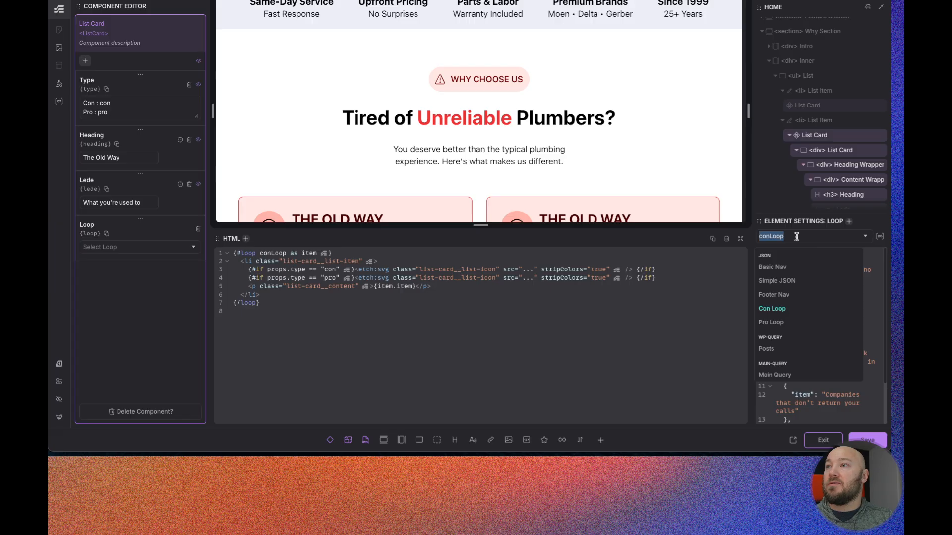
{"action": "type", "text": "{}"}
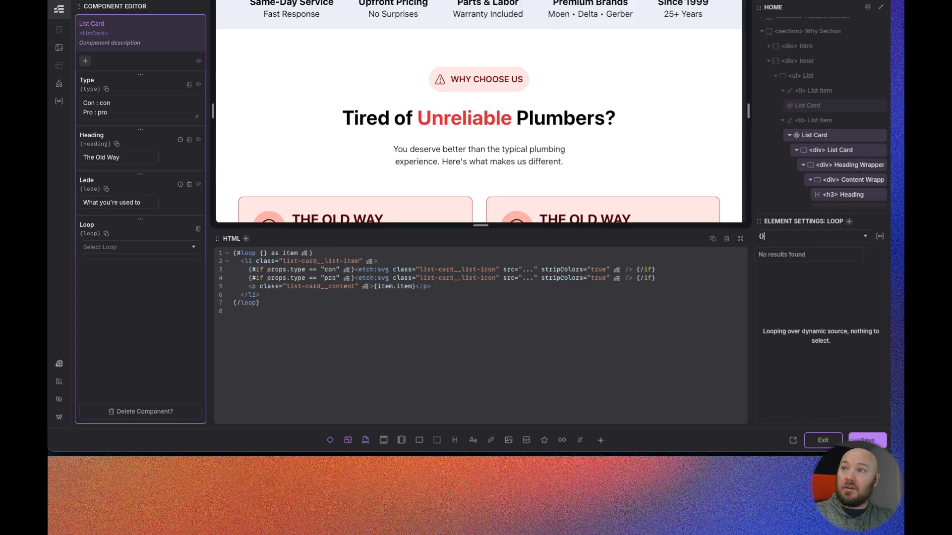
{"action": "type", "text": "props."}
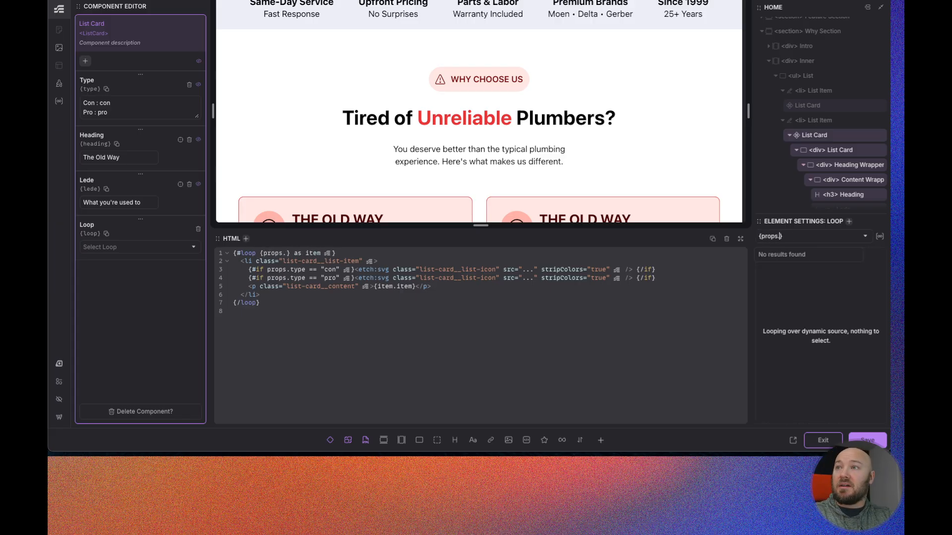
{"action": "type", "text": "loop"}
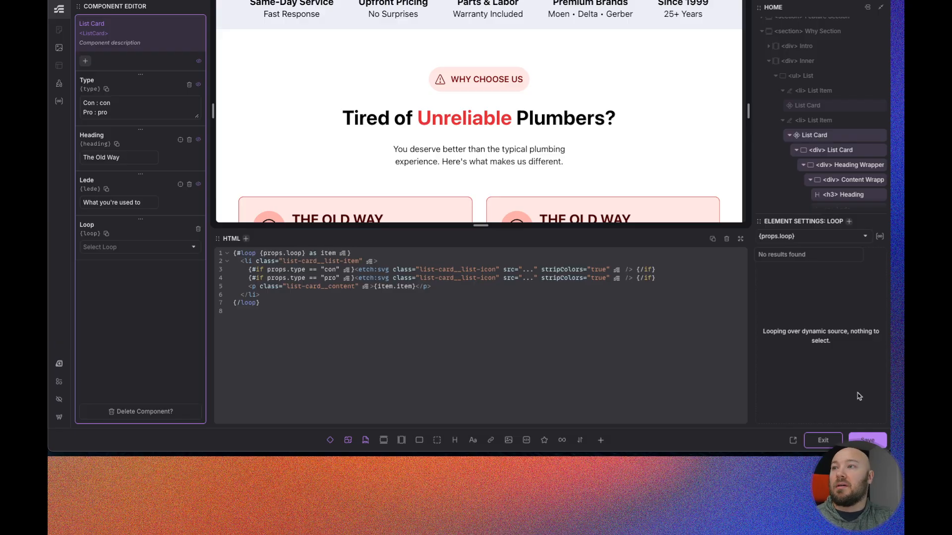
{"action": "left_click", "coordinate": [866, 438]}
- Leave the component editor, reapply Pro Loop to The Mr. Plumber Way card, and save the page
{"action": "scroll", "coordinate": [595, 149], "scroll_direction": "down", "scroll_amount": 3}
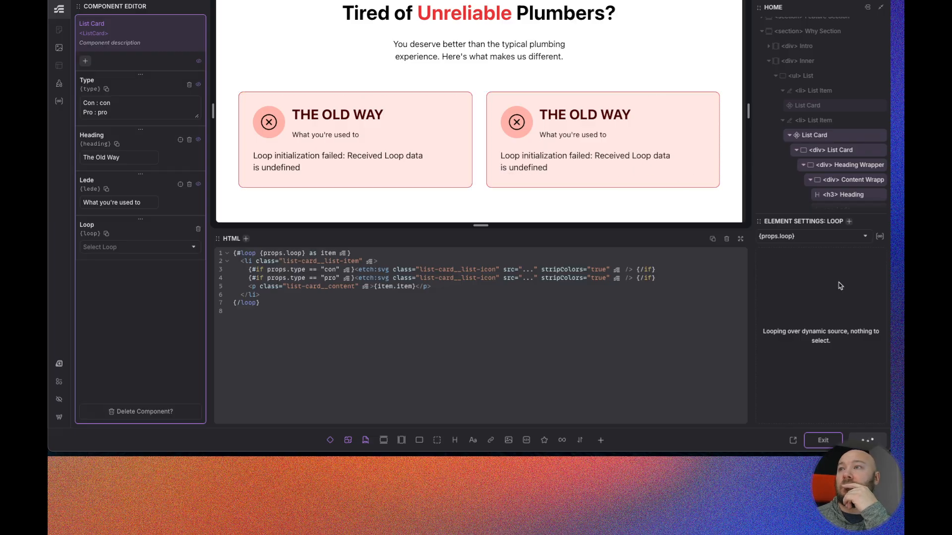
{"action": "left_click", "coordinate": [822, 440]}
{"action": "scroll", "coordinate": [588, 178], "scroll_direction": "down", "scroll_amount": 2}
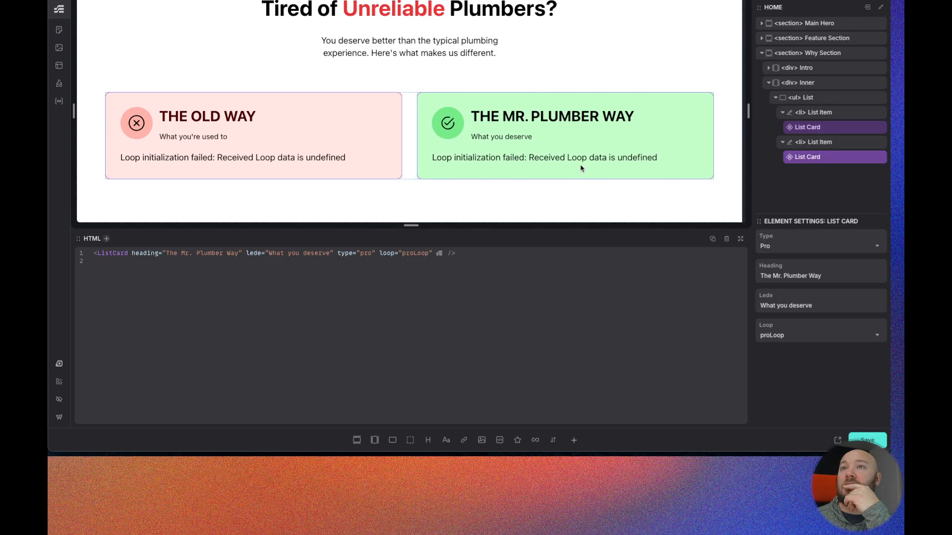
{"action": "left_click", "coordinate": [869, 337]}
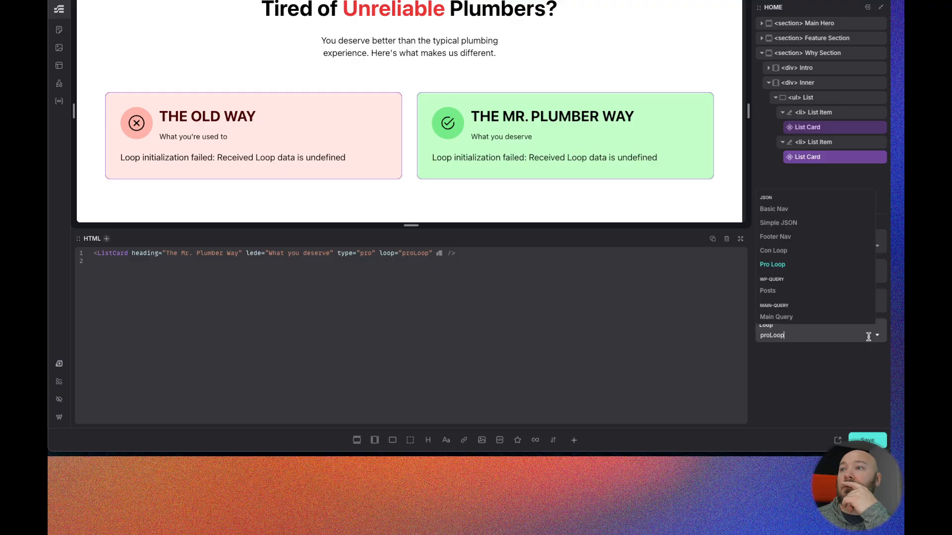
{"action": "left_click", "coordinate": [772, 264]}
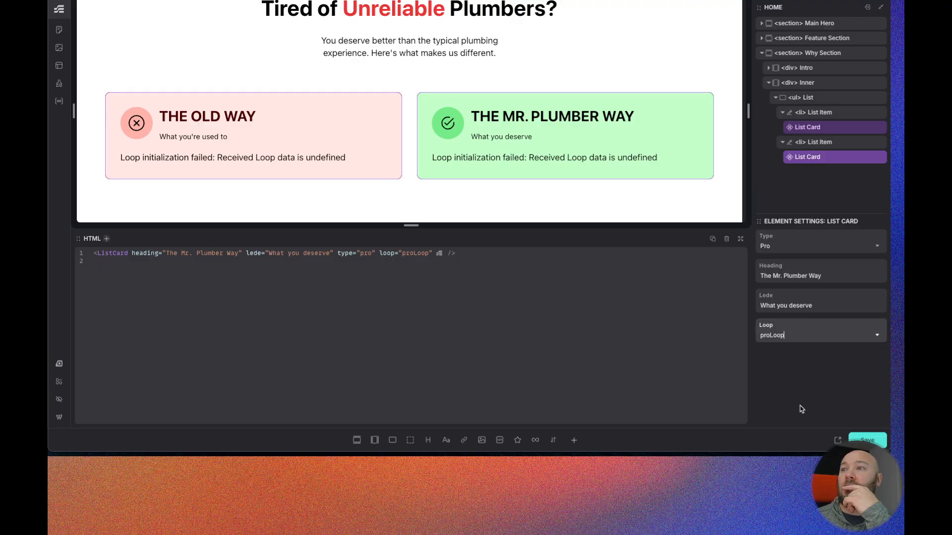
{"action": "left_click", "coordinate": [822, 129]}
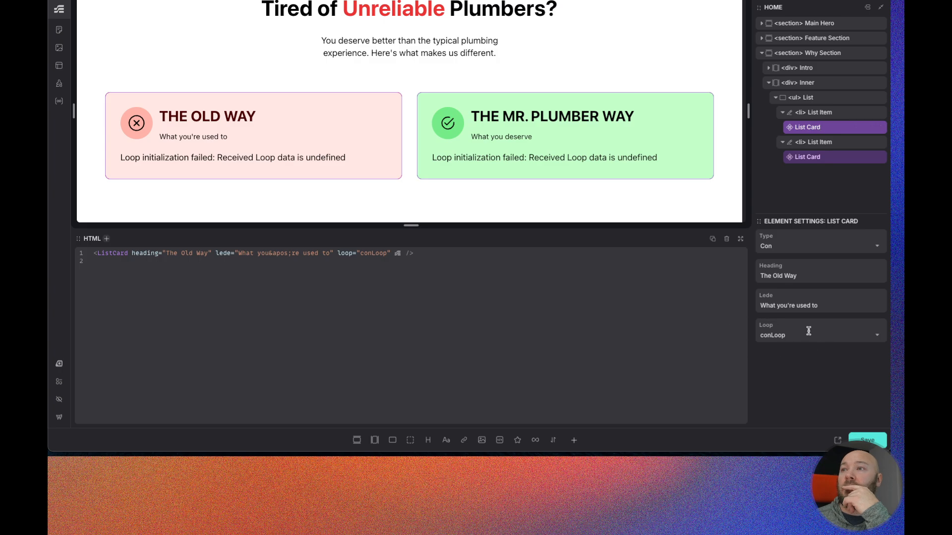
{"action": "left_click", "coordinate": [867, 440]}
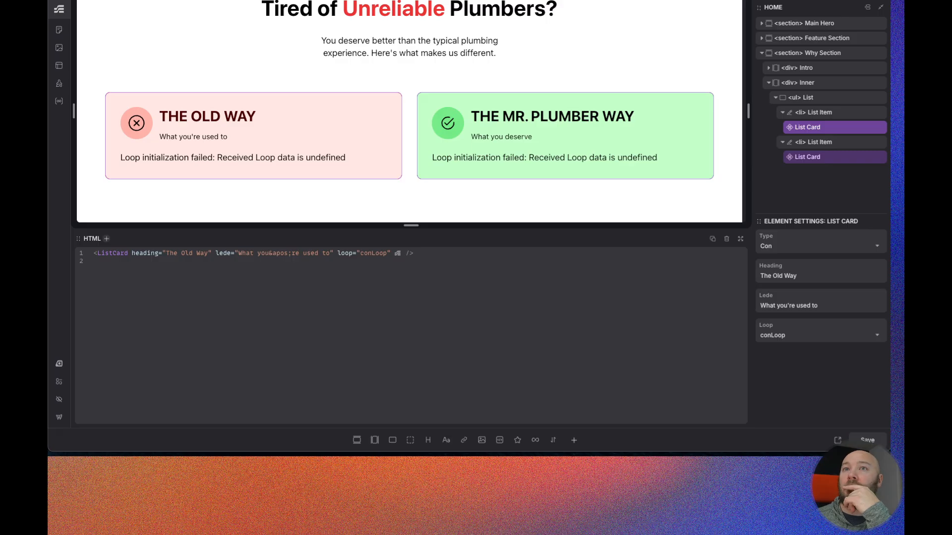
- Edit the ListCard component, change its Loop element's source to props.loop without curly braces, save and leave the editor
{"action": "left_click", "coordinate": [819, 129]}
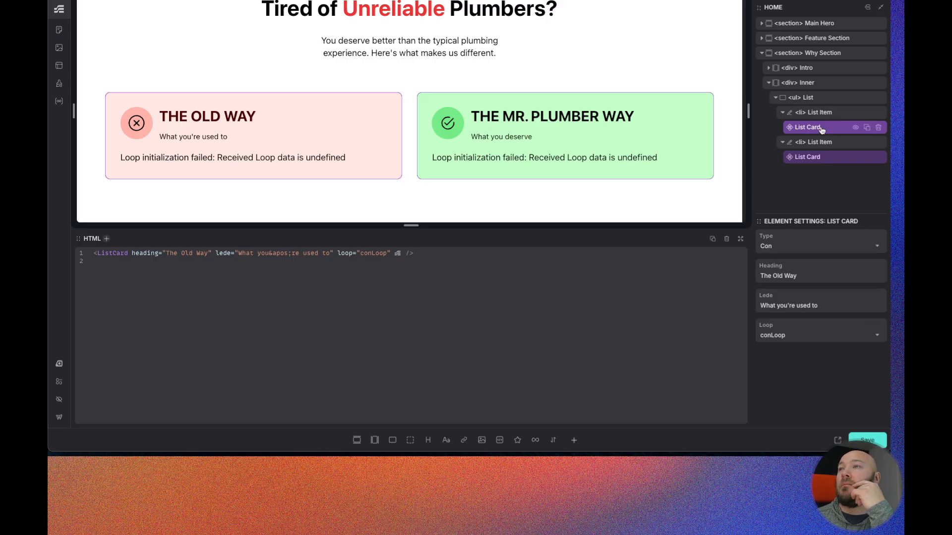
{"action": "right_click", "coordinate": [825, 157]}
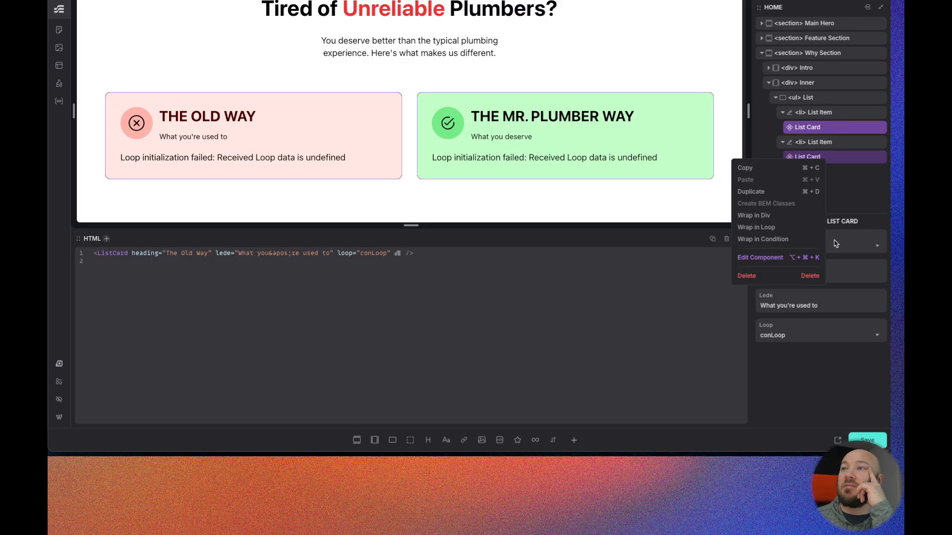
{"action": "left_click", "coordinate": [782, 258]}
{"action": "scroll", "coordinate": [835, 298], "scroll_direction": "down", "scroll_amount": 1}
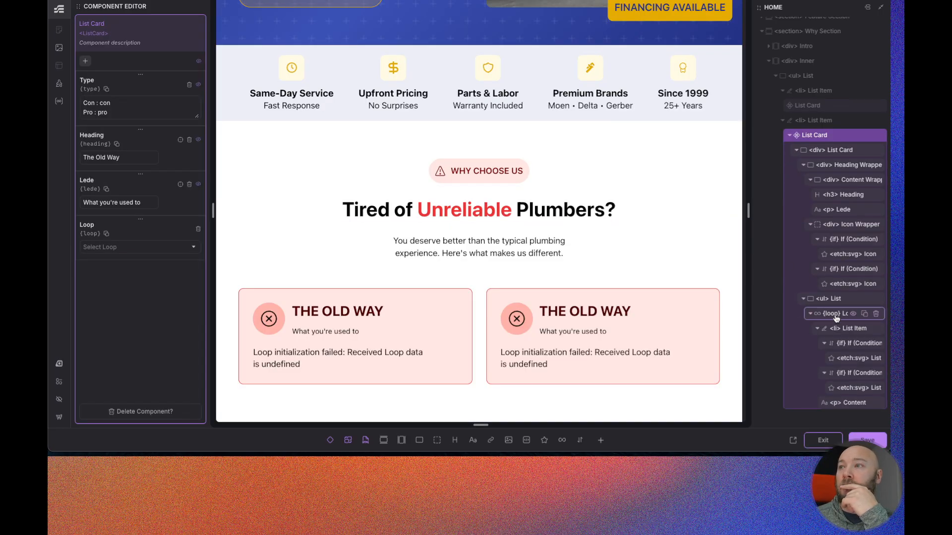
{"action": "left_click", "coordinate": [835, 315]}
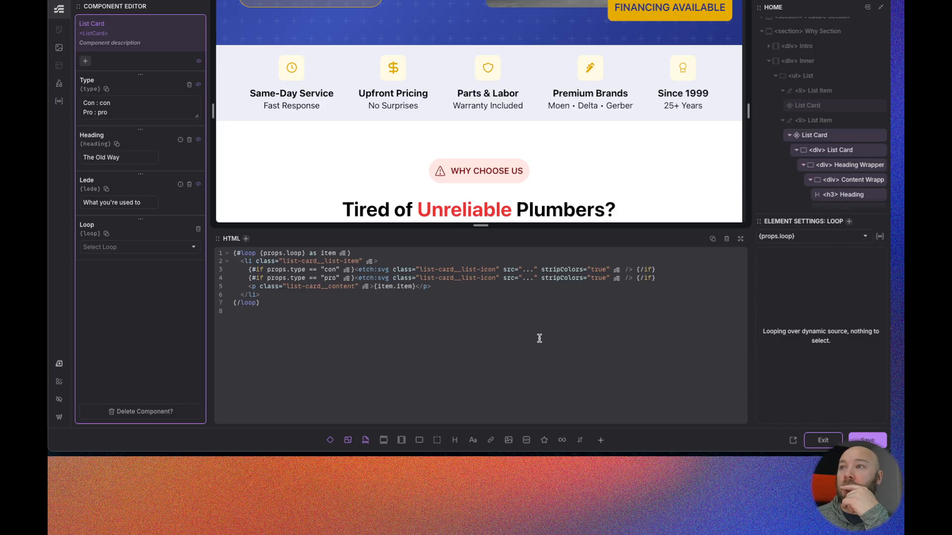
{"action": "left_click", "coordinate": [809, 236]}
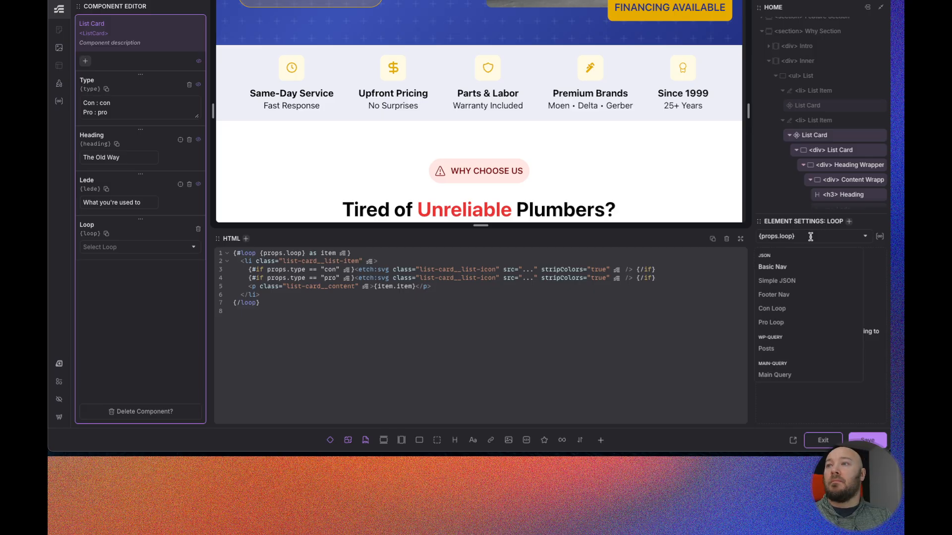
{"action": "key", "text": "BackSpace"}
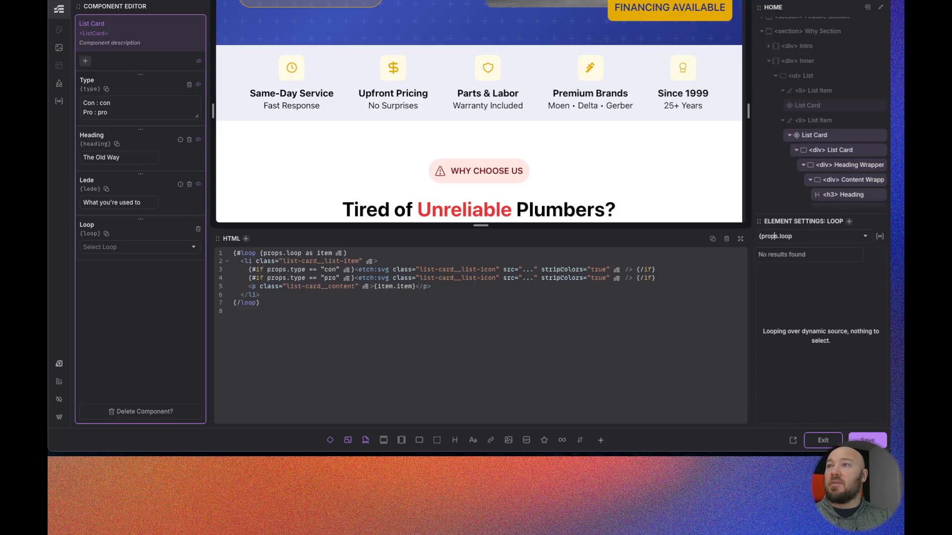
{"action": "key", "text": "BackSpace"}
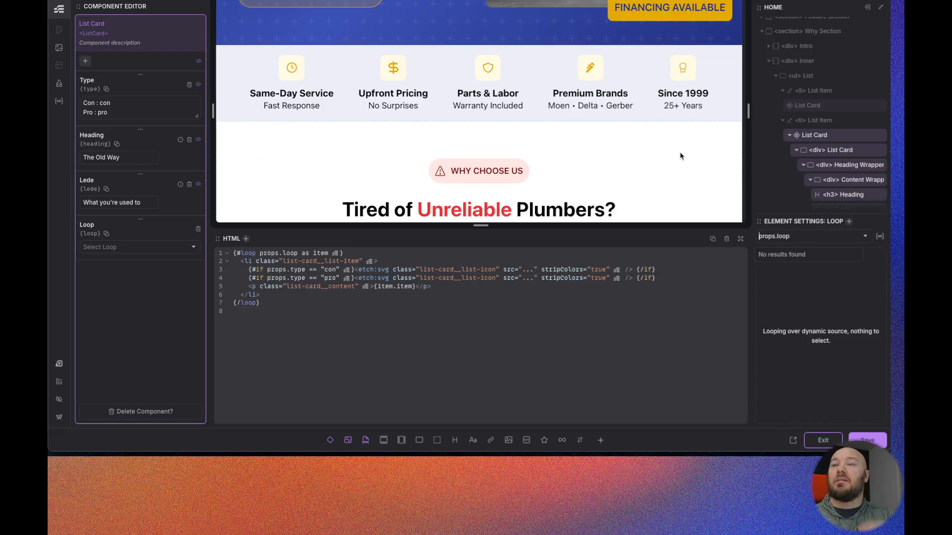
{"action": "scroll", "coordinate": [660, 154], "scroll_direction": "down", "scroll_amount": 3}
{"action": "scroll", "coordinate": [657, 157], "scroll_direction": "down", "scroll_amount": 4}
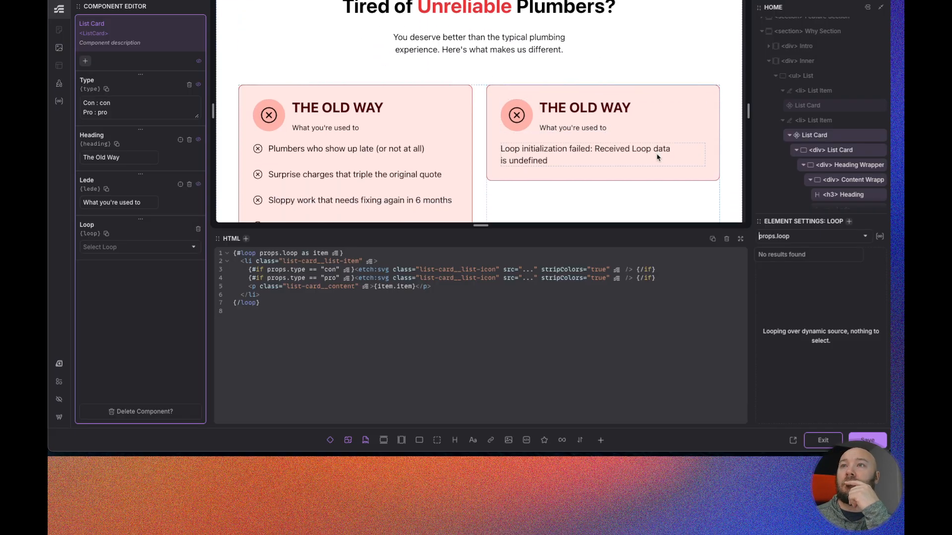
{"action": "left_click", "coordinate": [861, 440]}
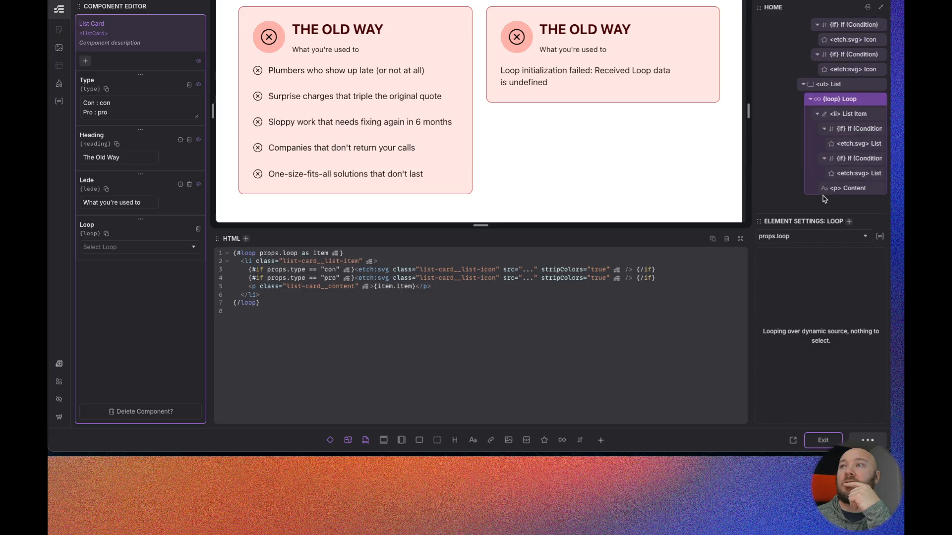
{"action": "left_click", "coordinate": [822, 440]}
- Resize the canvas to narrower widths to preview how the two cards lay out
{"action": "scroll", "coordinate": [484, 106], "scroll_direction": "down", "scroll_amount": 5}
{"action": "scroll", "coordinate": [526, 172], "scroll_direction": "up", "scroll_amount": 2}
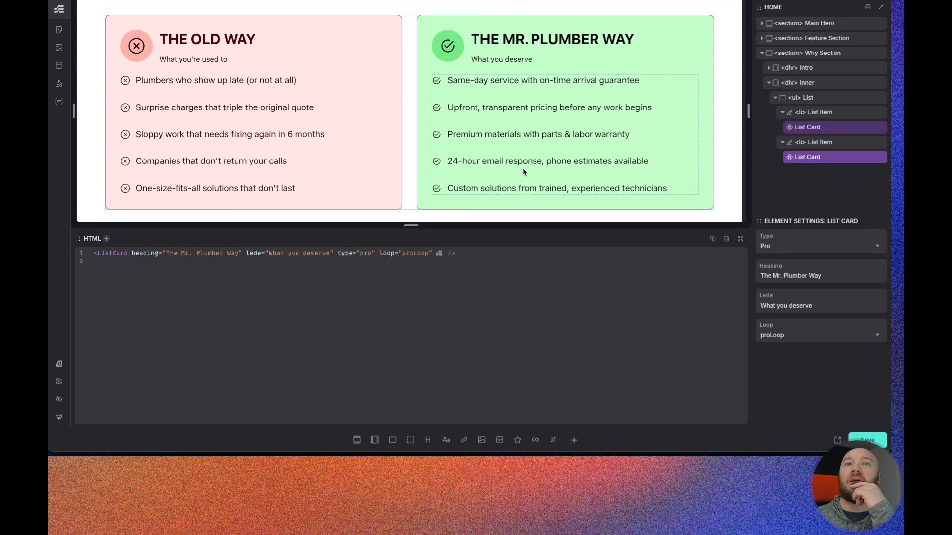
{"action": "left_click_drag", "start_coordinate": [425, 224], "coordinate": [425, 350]}
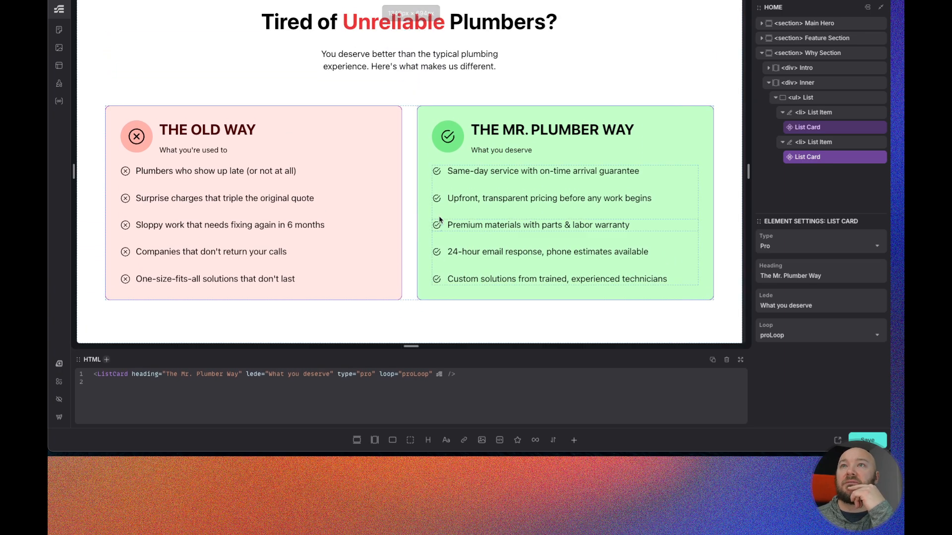
{"action": "scroll", "coordinate": [439, 248], "scroll_direction": "up", "scroll_amount": 3}
{"action": "scroll", "coordinate": [590, 166], "scroll_direction": "down", "scroll_amount": 2}
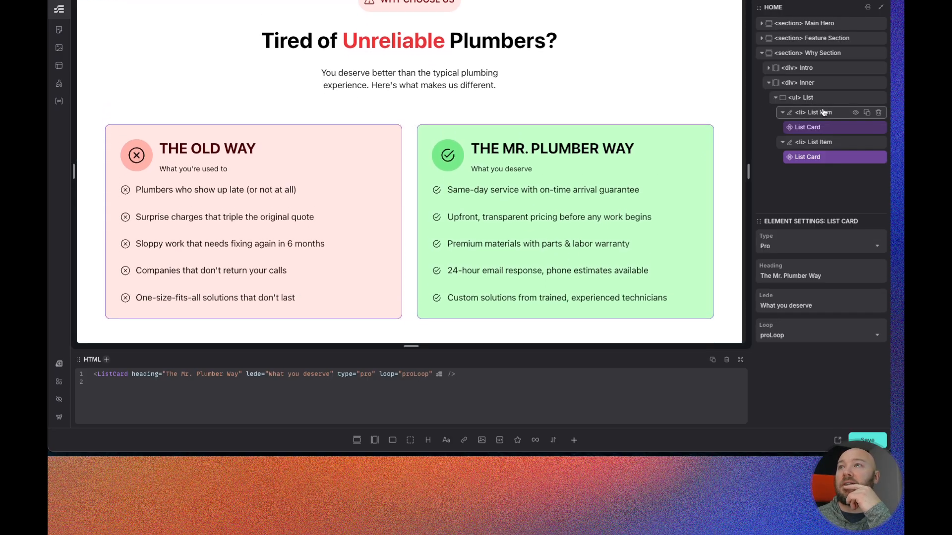
{"action": "left_click", "coordinate": [818, 97]}
{"action": "left_click_drag", "start_coordinate": [748, 171], "coordinate": [711, 197]}
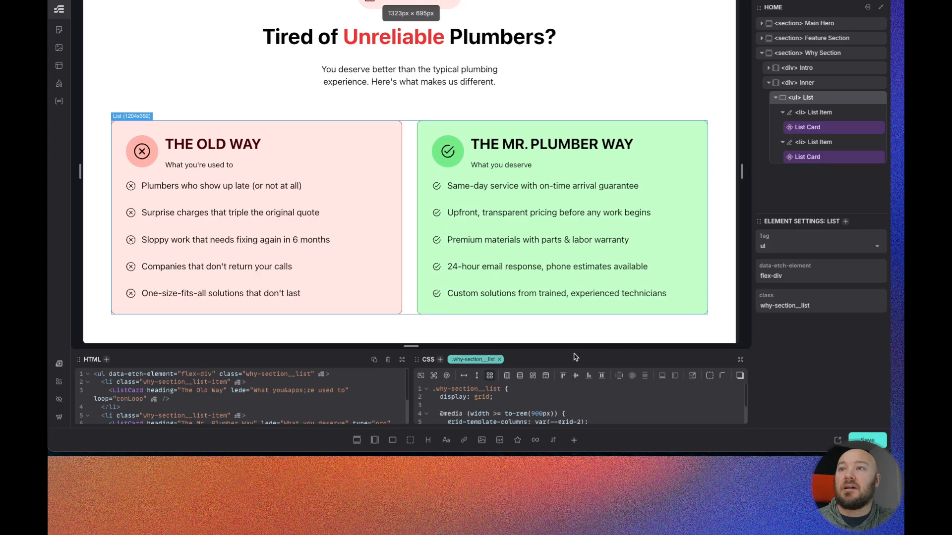
{"action": "left_click_drag", "start_coordinate": [575, 347], "coordinate": [575, 319]}
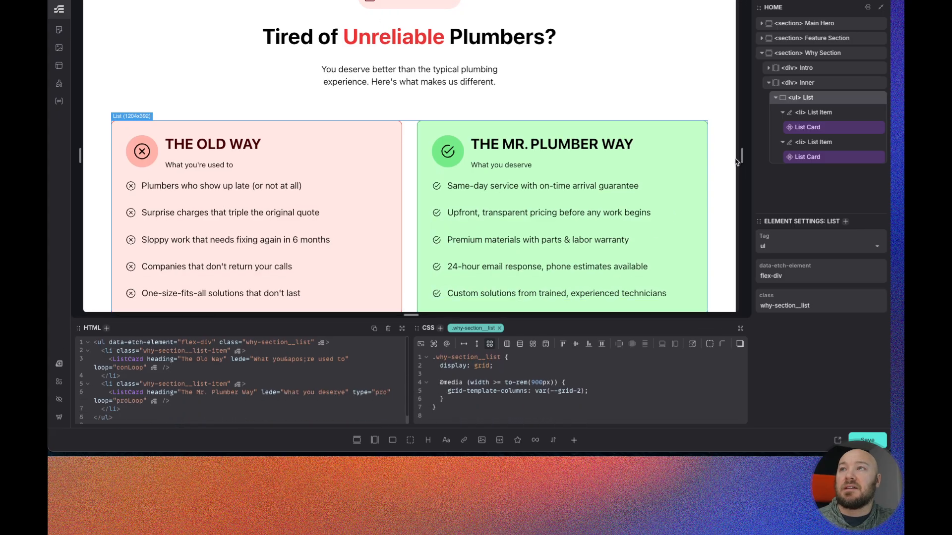
{"action": "left_click_drag", "start_coordinate": [742, 155], "coordinate": [680, 149]}
{"action": "left_click_drag", "start_coordinate": [664, 147], "coordinate": [648, 148]}
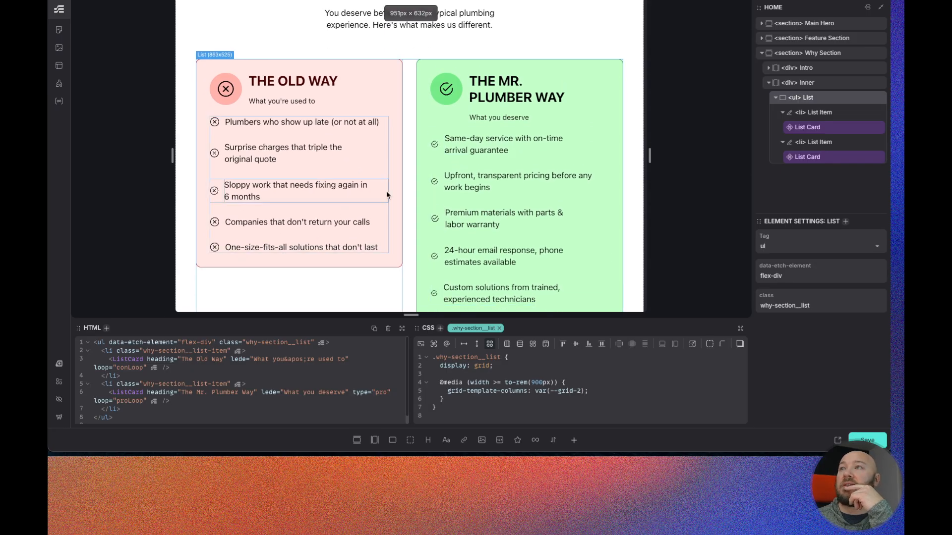
- Style the why-section list item class as a flex row with flex: 1
{"action": "left_click", "coordinate": [821, 113]}
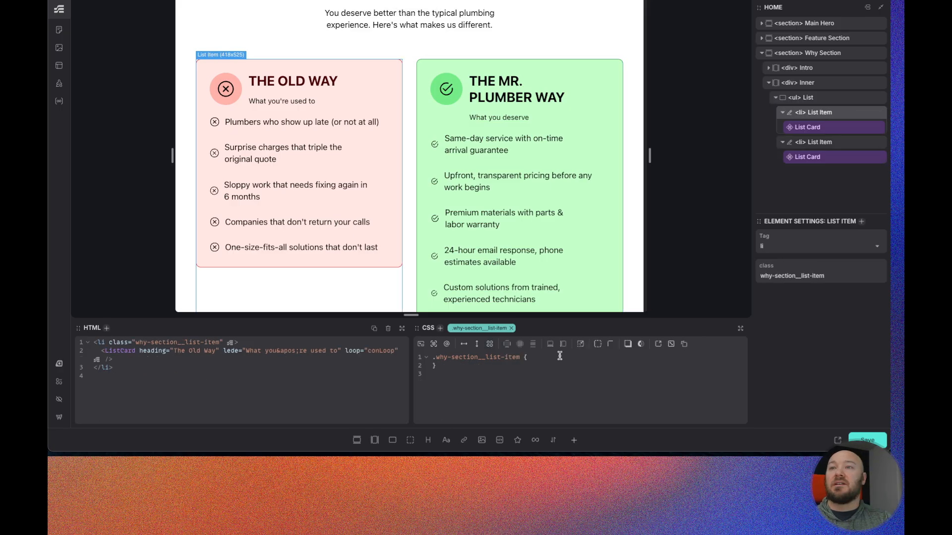
{"action": "left_click", "coordinate": [464, 344]}
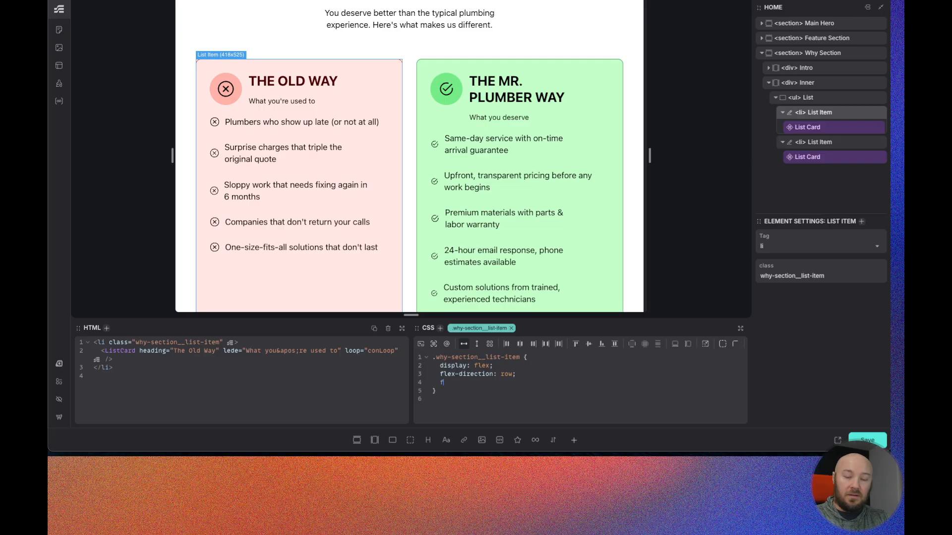
{"action": "type", "text": "flex"}
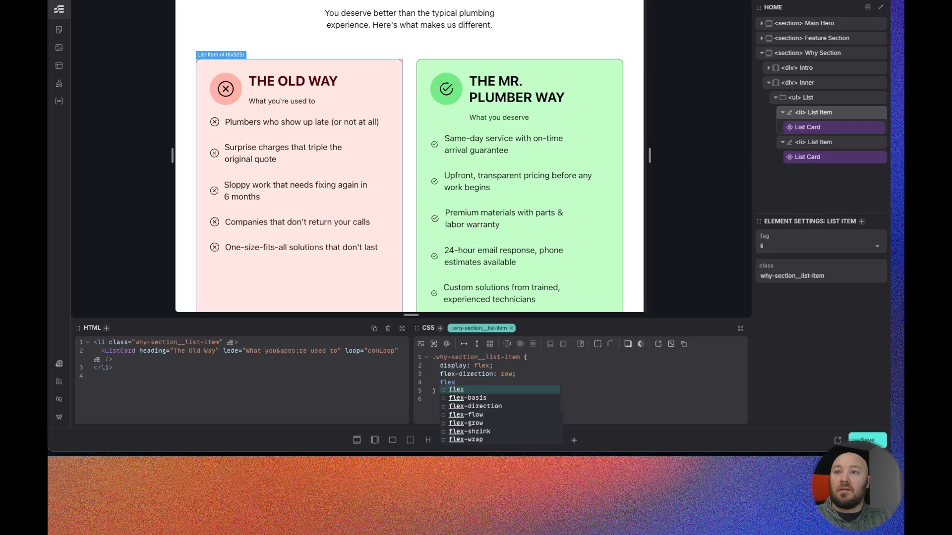
{"action": "type", "text": ": 1;"}
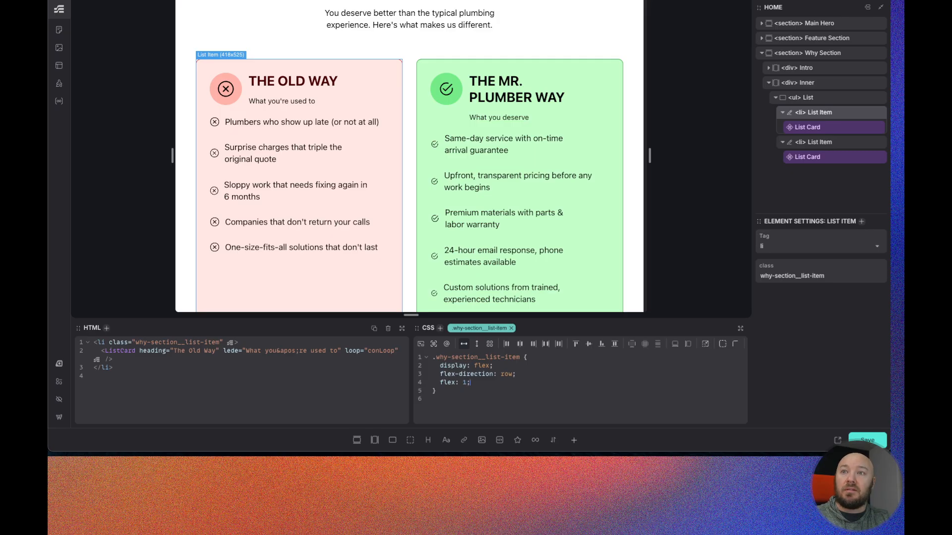
- Resize the canvas across several widths to check how the cards wrap and stretch
{"action": "scroll", "coordinate": [394, 217], "scroll_direction": "down", "scroll_amount": 2}
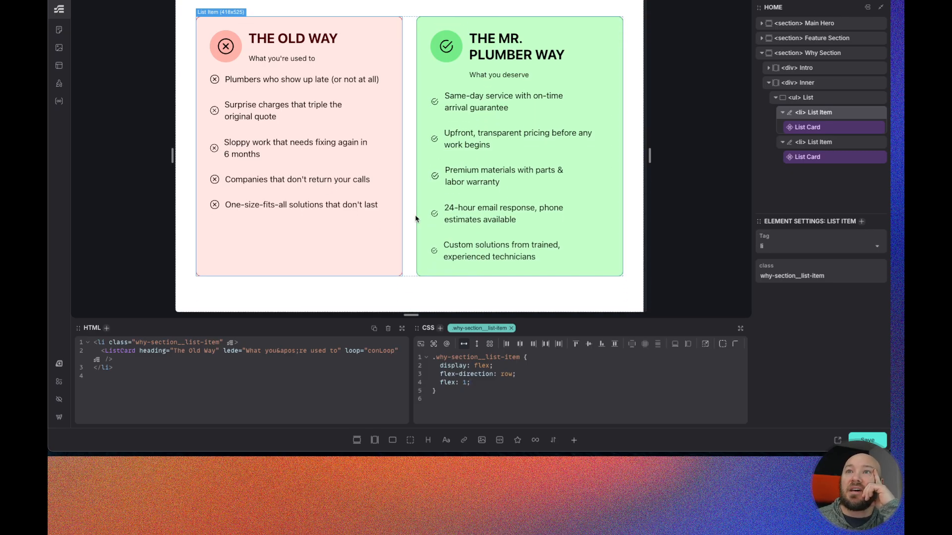
{"action": "scroll", "coordinate": [410, 216], "scroll_direction": "up", "scroll_amount": 1}
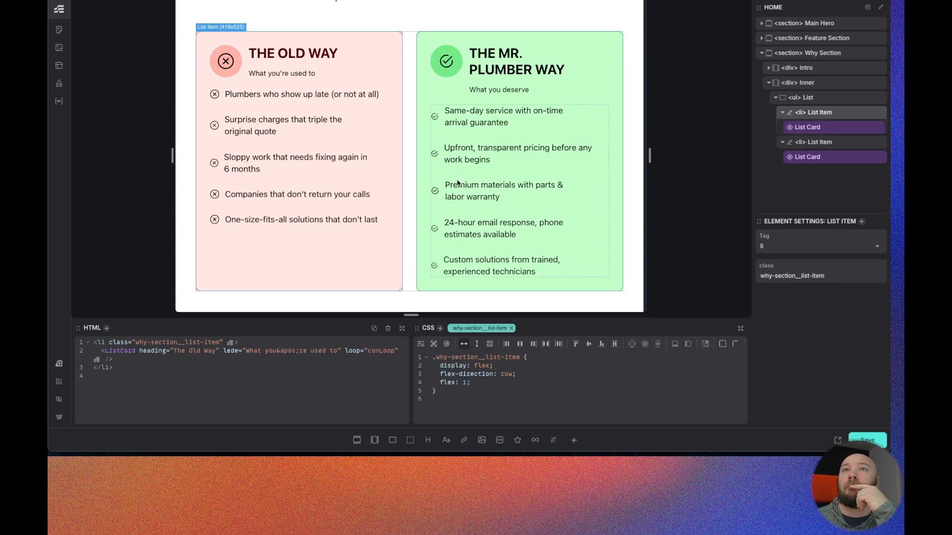
{"action": "scroll", "coordinate": [410, 216], "scroll_direction": "up", "scroll_amount": 4}
{"action": "scroll", "coordinate": [534, 155], "scroll_direction": "up", "scroll_amount": 1}
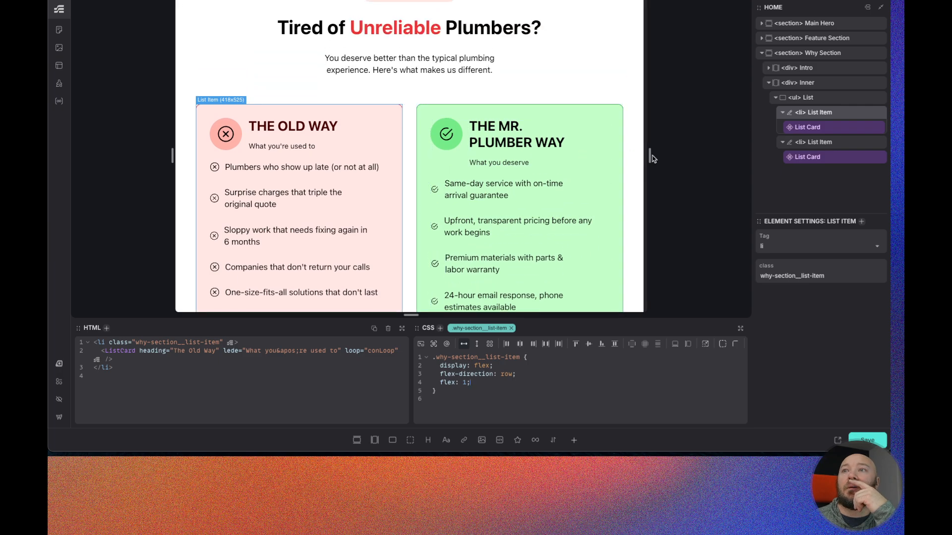
{"action": "left_click_drag", "start_coordinate": [650, 156], "coordinate": [635, 154]}
{"action": "scroll", "coordinate": [551, 178], "scroll_direction": "down", "scroll_amount": 5}
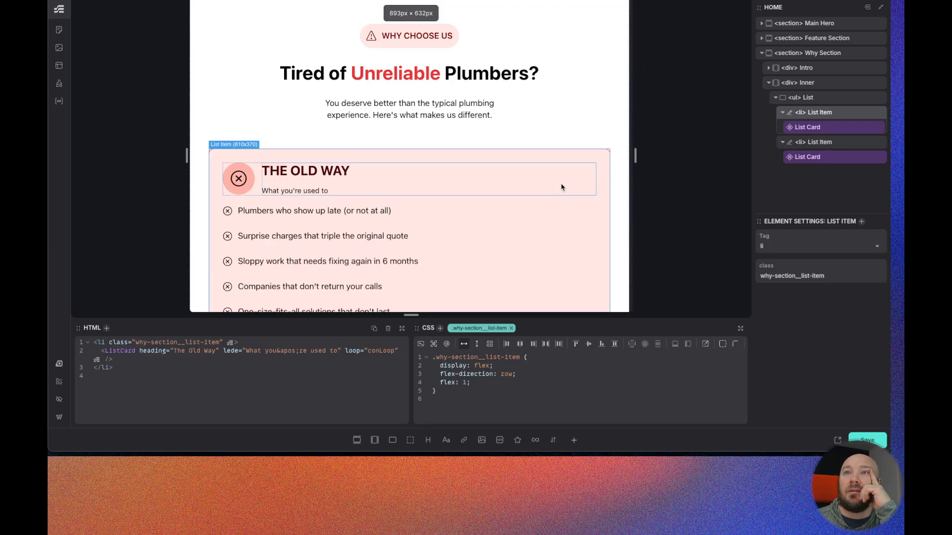
{"action": "left_click_drag", "start_coordinate": [636, 155], "coordinate": [636, 155]}
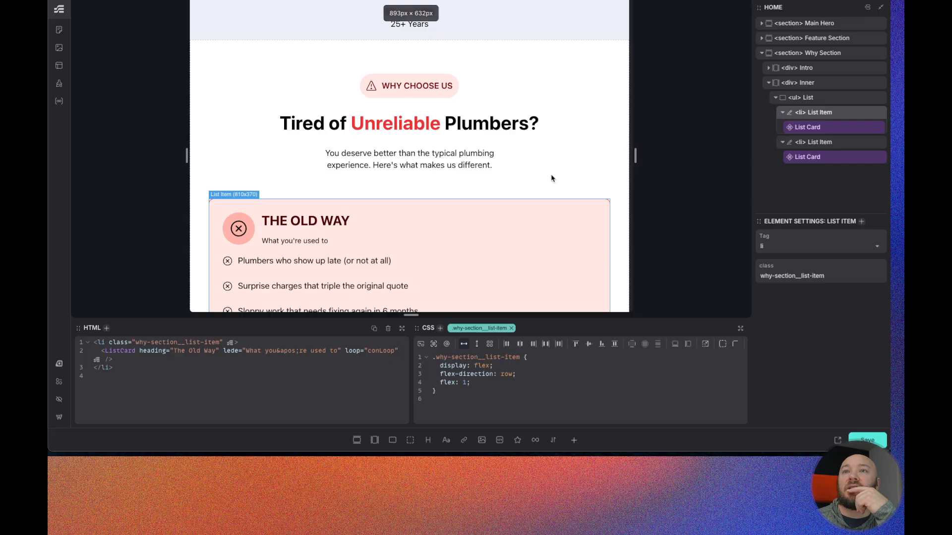
{"action": "scroll", "coordinate": [551, 177], "scroll_direction": "down", "scroll_amount": 4}
{"action": "scroll", "coordinate": [551, 178], "scroll_direction": "down", "scroll_amount": 3}
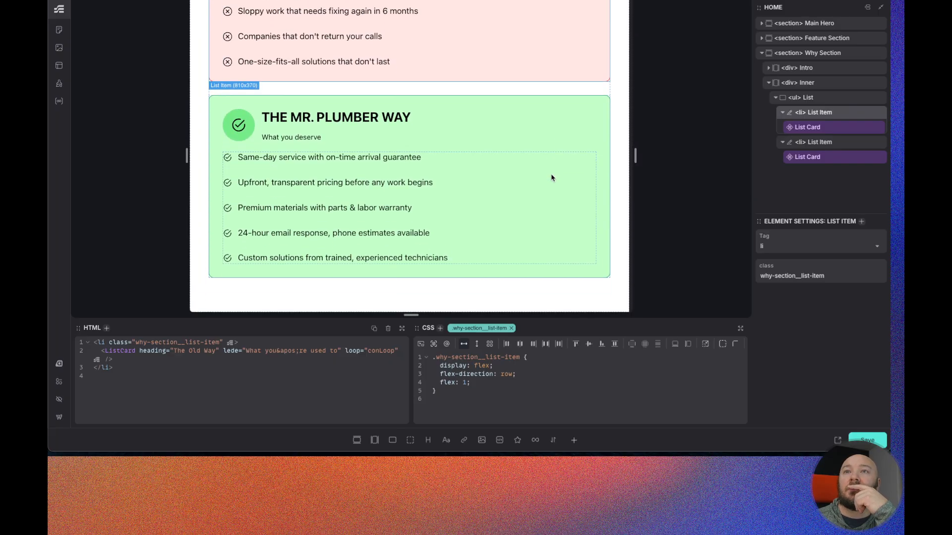
{"action": "left_click_drag", "start_coordinate": [635, 154], "coordinate": [637, 155]}
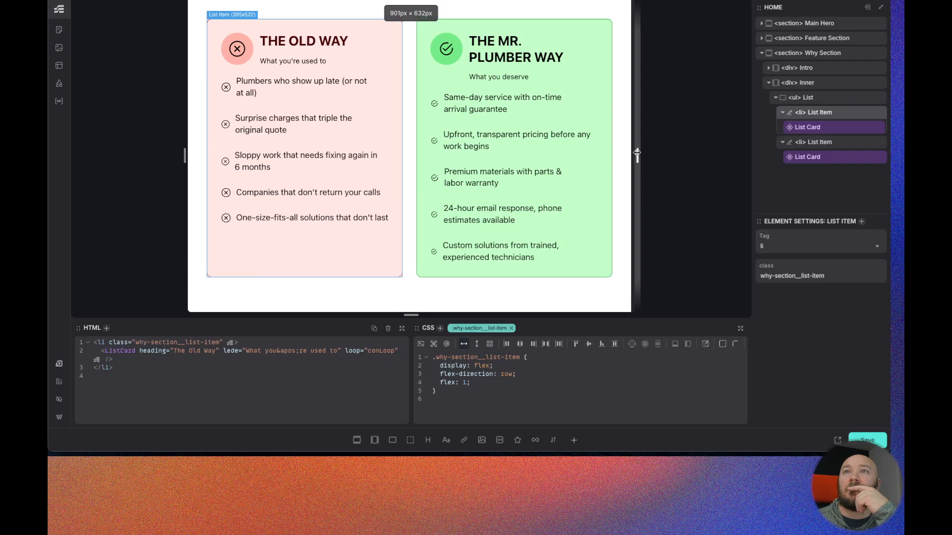
{"action": "scroll", "coordinate": [563, 178], "scroll_direction": "up", "scroll_amount": 1}
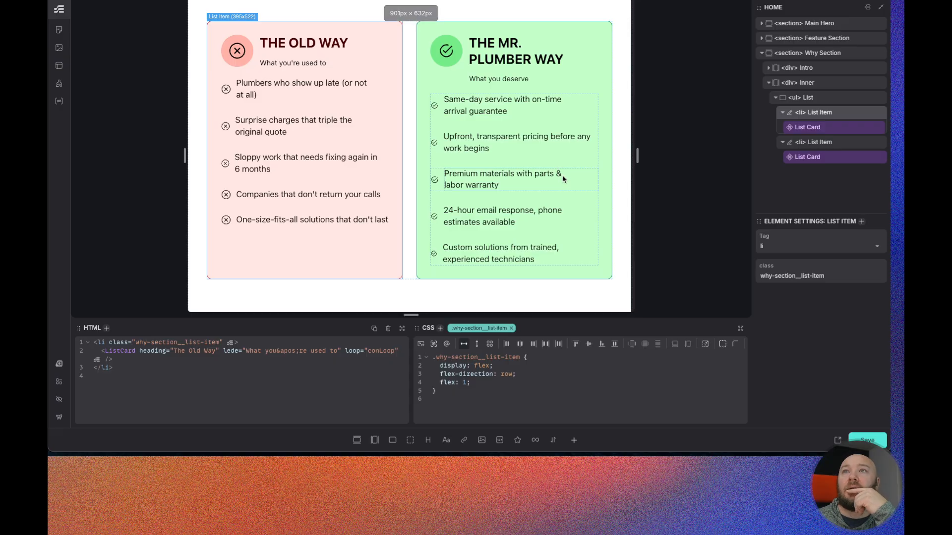
{"action": "scroll", "coordinate": [562, 179], "scroll_direction": "up", "scroll_amount": 1}
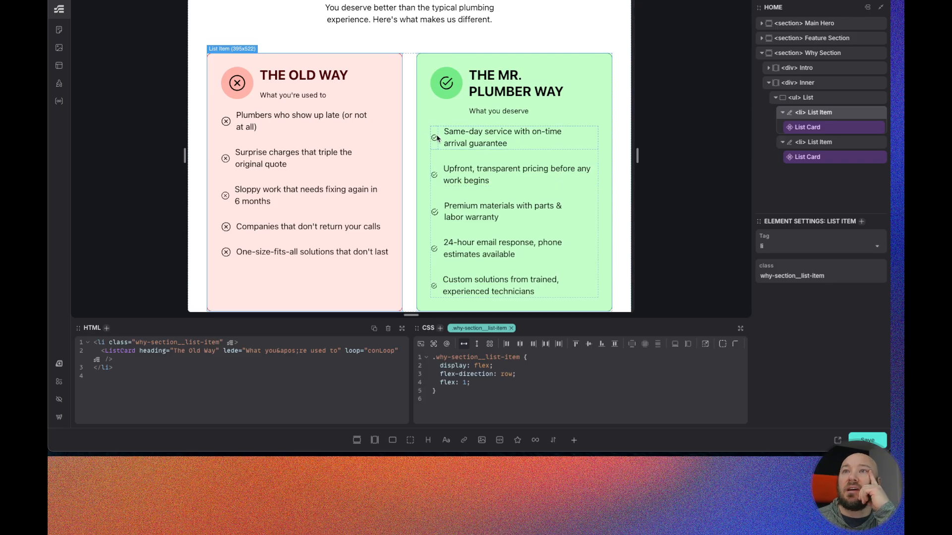
- Edit the ListCard component, align its list item class's items to the start, and leave the component editor
{"action": "right_click", "coordinate": [805, 157]}
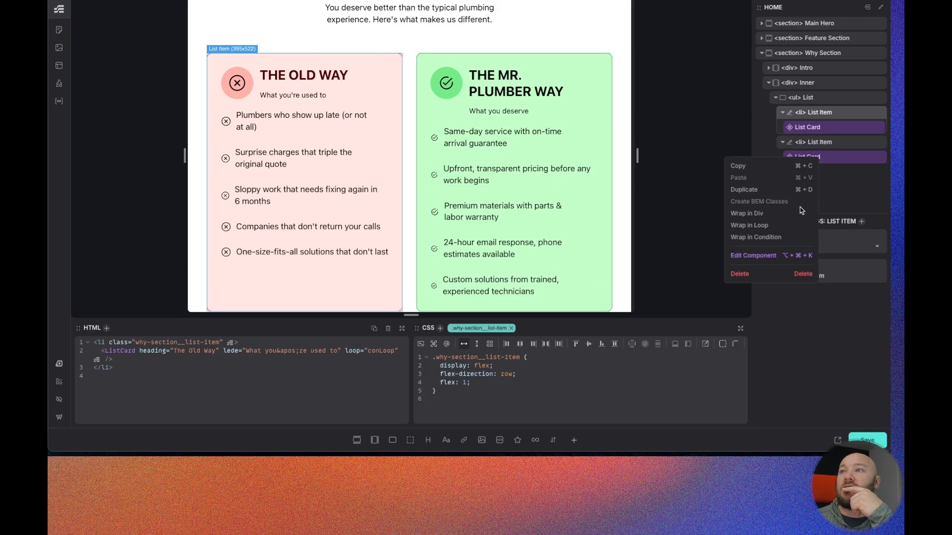
{"action": "left_click", "coordinate": [753, 256]}
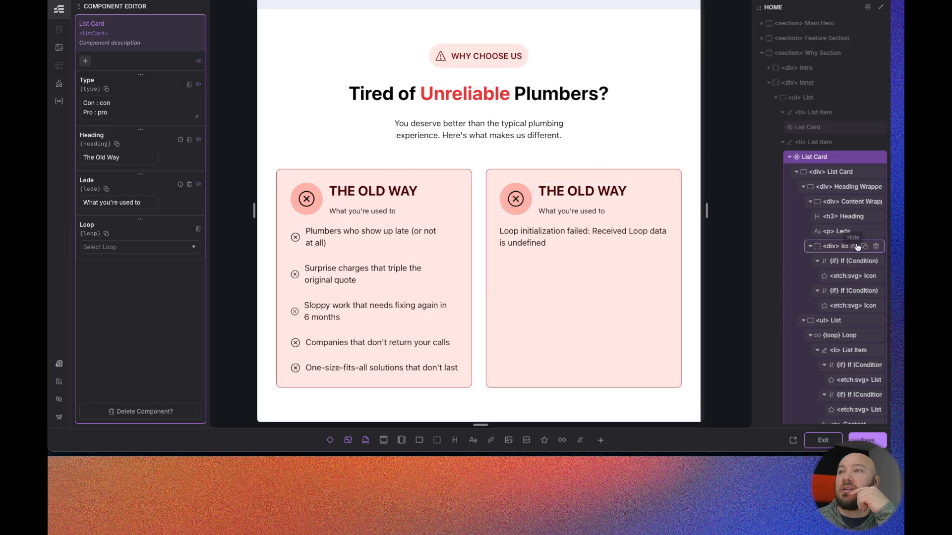
{"action": "scroll", "coordinate": [856, 246], "scroll_direction": "down", "scroll_amount": 1}
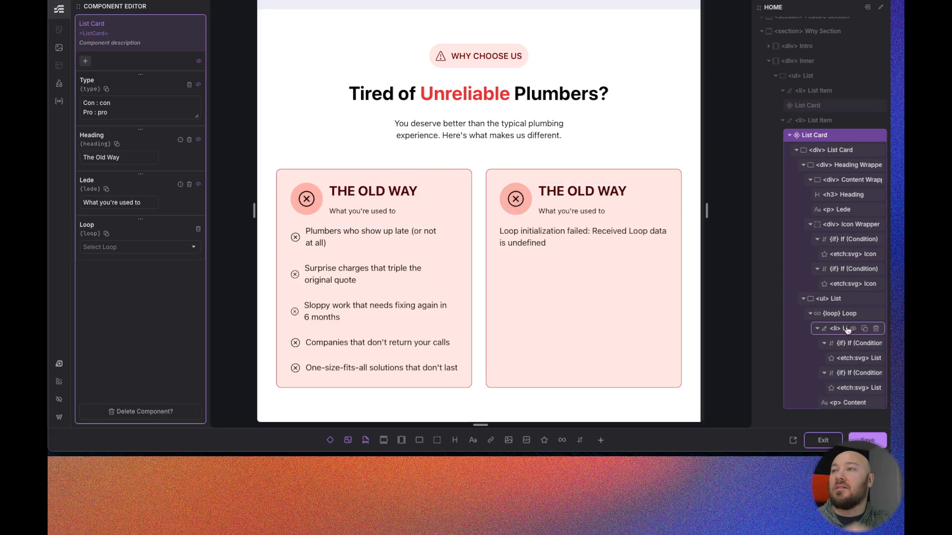
{"action": "left_click", "coordinate": [836, 300]}
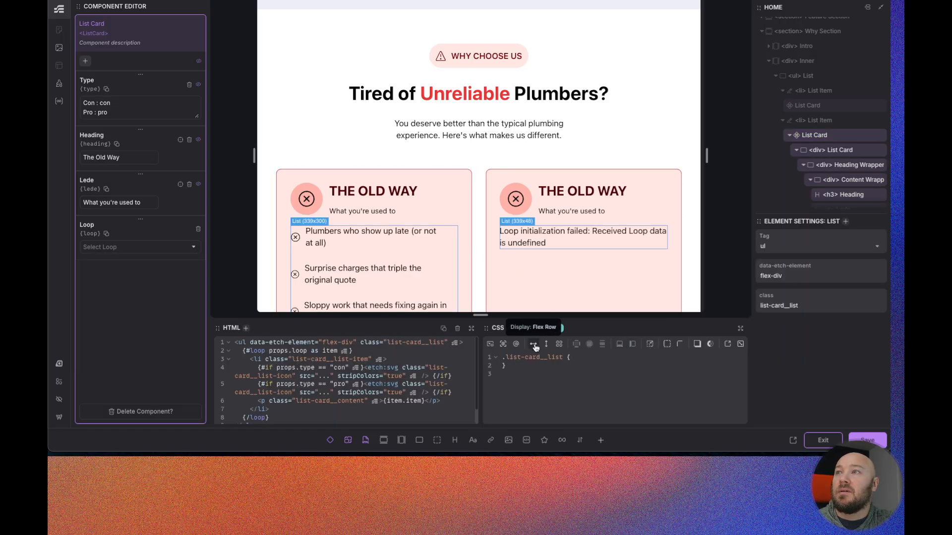
{"action": "scroll", "coordinate": [848, 124], "scroll_direction": "down", "scroll_amount": 4}
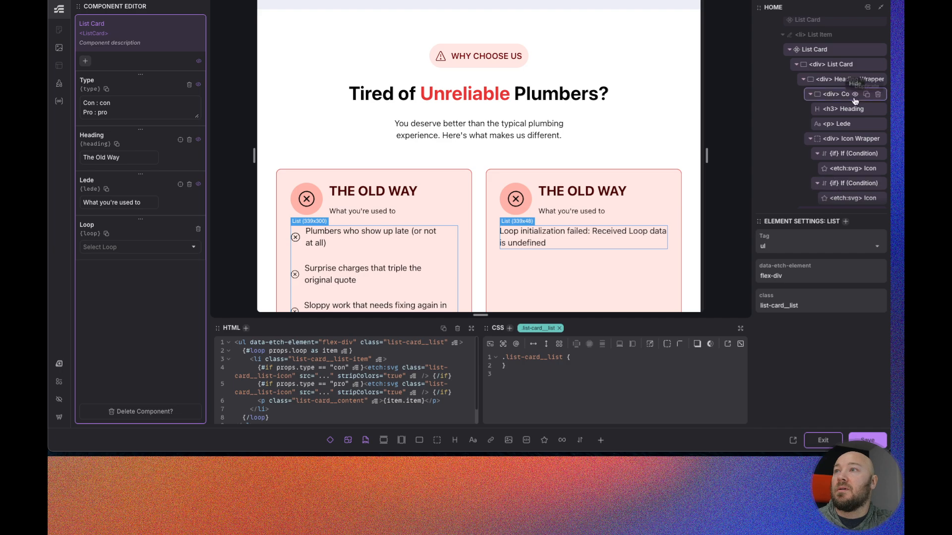
{"action": "scroll", "coordinate": [859, 97], "scroll_direction": "down", "scroll_amount": 4}
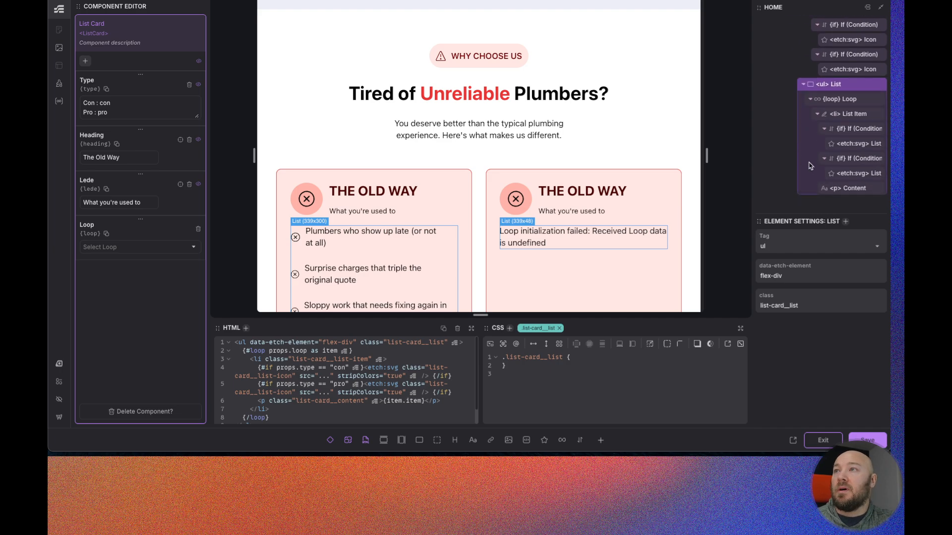
{"action": "left_click", "coordinate": [833, 116]}
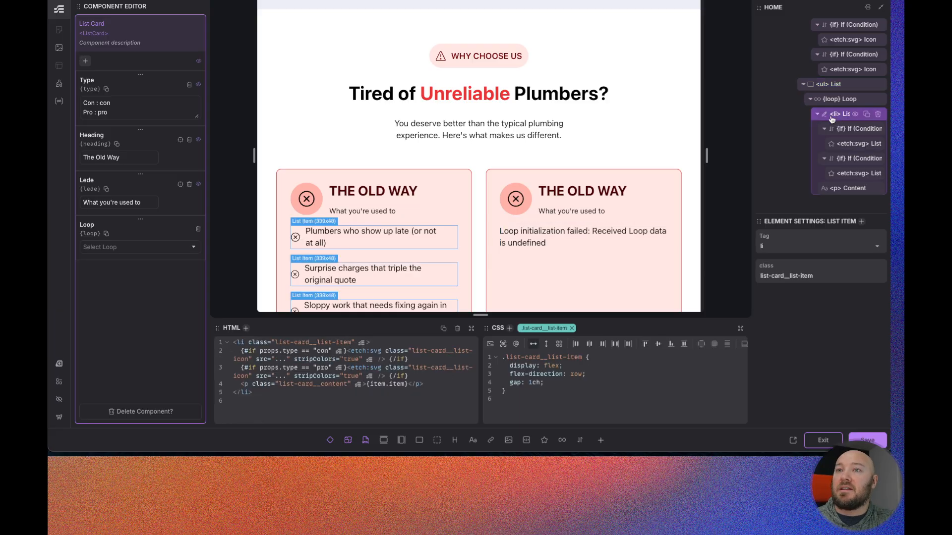
{"action": "left_click", "coordinate": [645, 344]}
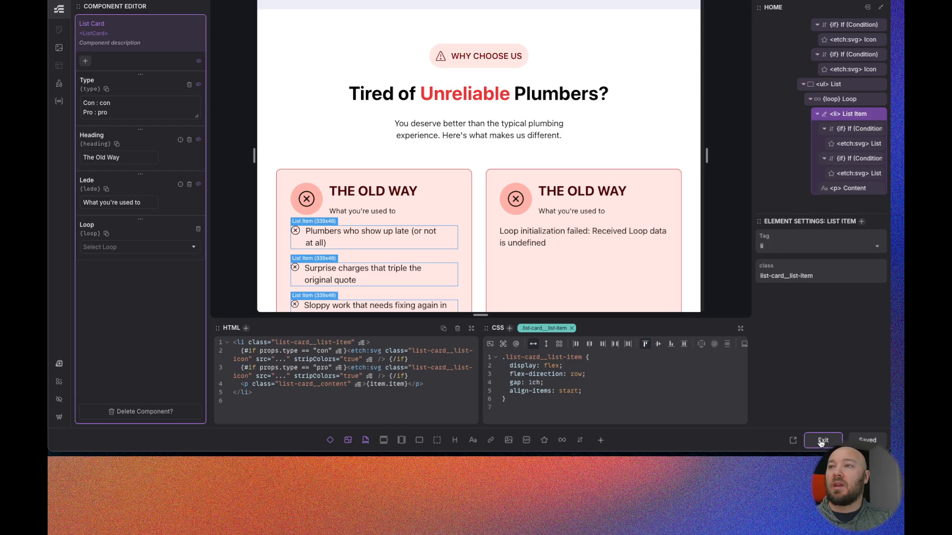
{"action": "left_click", "coordinate": [821, 441]}
- Widen the canvas to preview how the cards' lists lay out
{"action": "scroll", "coordinate": [377, 205], "scroll_direction": "down", "scroll_amount": 2}
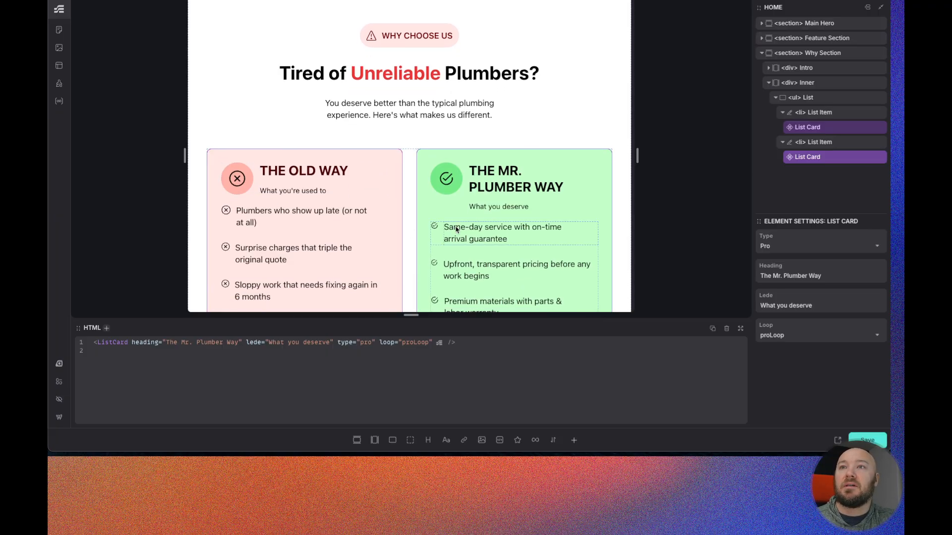
{"action": "scroll", "coordinate": [399, 210], "scroll_direction": "down", "scroll_amount": 2}
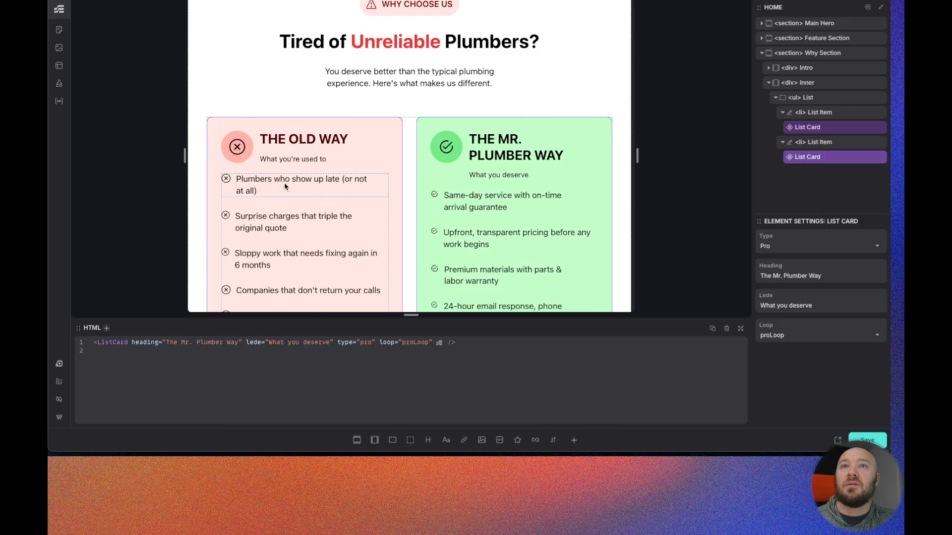
{"action": "scroll", "coordinate": [286, 180], "scroll_direction": "down", "scroll_amount": 3}
{"action": "left_click_drag", "start_coordinate": [639, 156], "coordinate": [696, 156]}
{"action": "scroll", "coordinate": [259, 180], "scroll_direction": "down", "scroll_amount": 1}
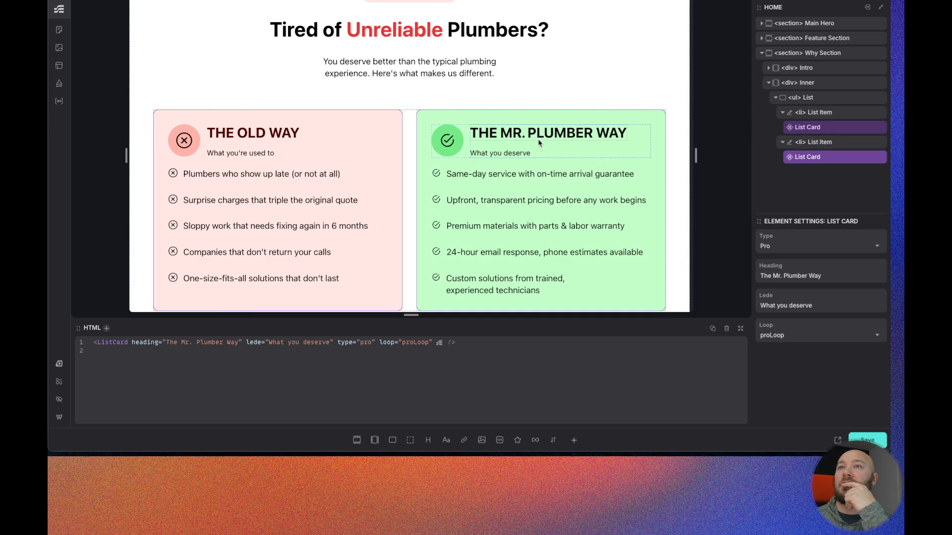
- Edit the ListCard component and style its list class as a flex column with gap var(--space-xs)
{"action": "right_click", "coordinate": [827, 158]}
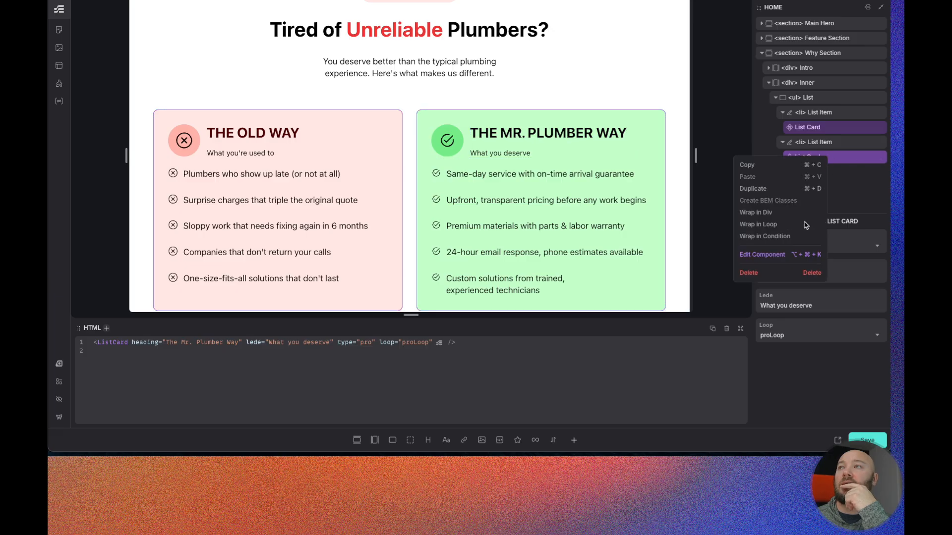
{"action": "left_click", "coordinate": [753, 254]}
{"action": "scroll", "coordinate": [847, 294], "scroll_direction": "down", "scroll_amount": 1}
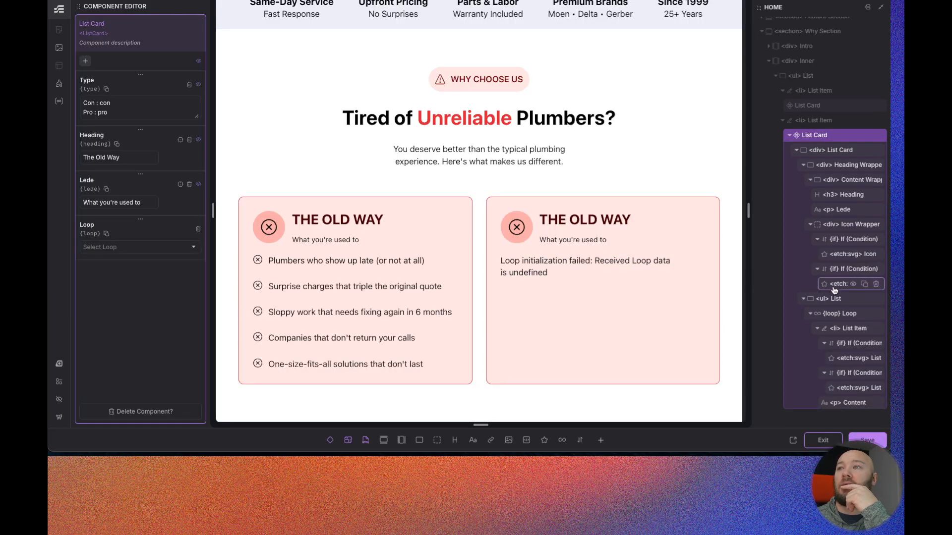
{"action": "left_click", "coordinate": [829, 299]}
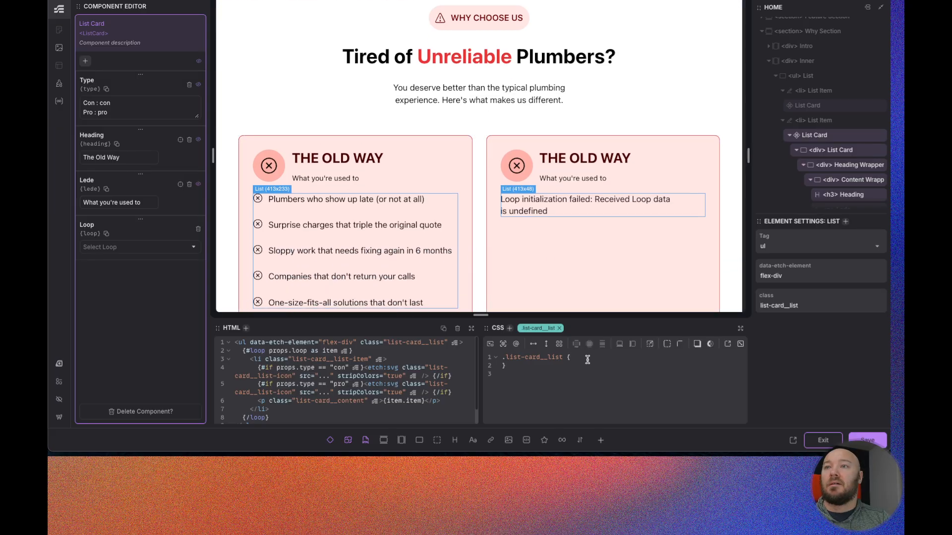
{"action": "left_click", "coordinate": [544, 345]}
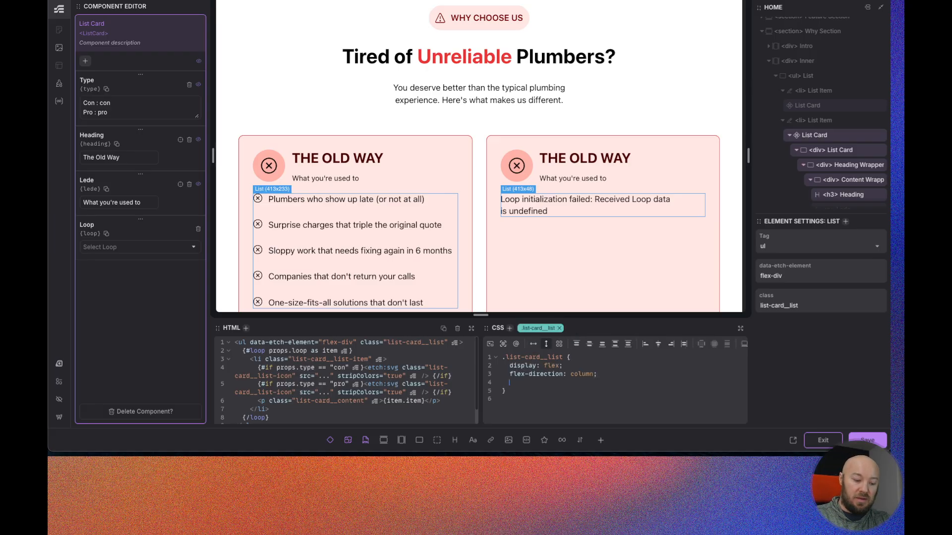
{"action": "type", "text": "gap"}
{"action": "key", "text": "Return"}
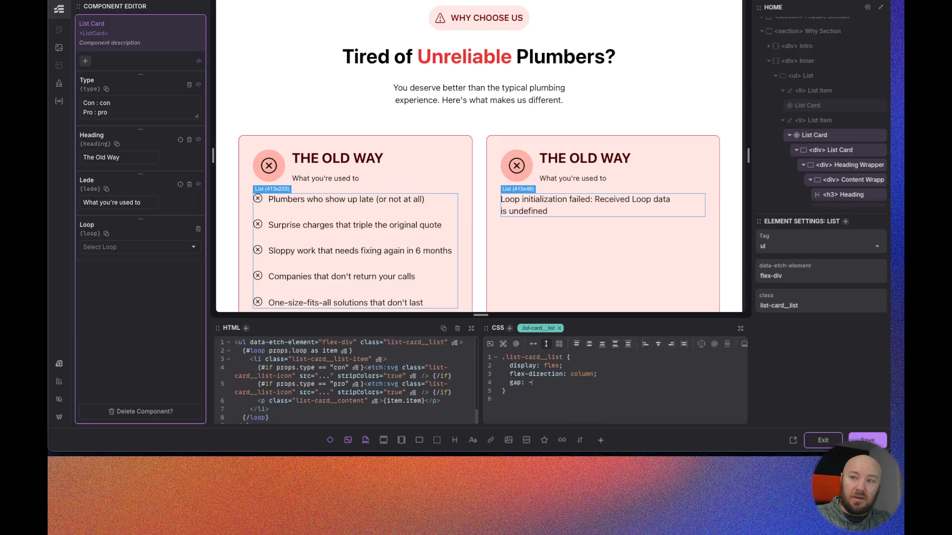
{"action": "type", "text": "--space-x"}
{"action": "key", "text": "Return"}
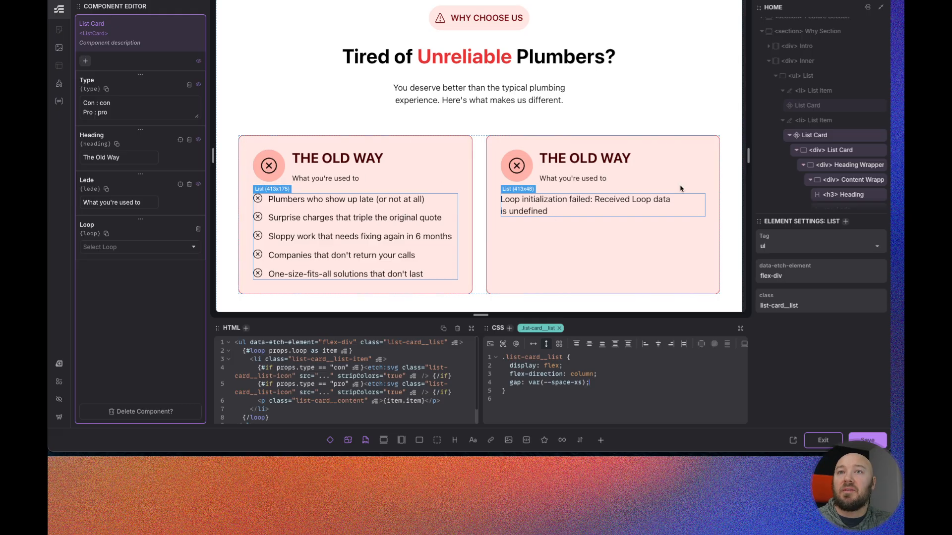
- Change the list card class's gap to var(--space-m) and save the component
{"action": "scroll", "coordinate": [823, 139], "scroll_direction": "down", "scroll_amount": 1}
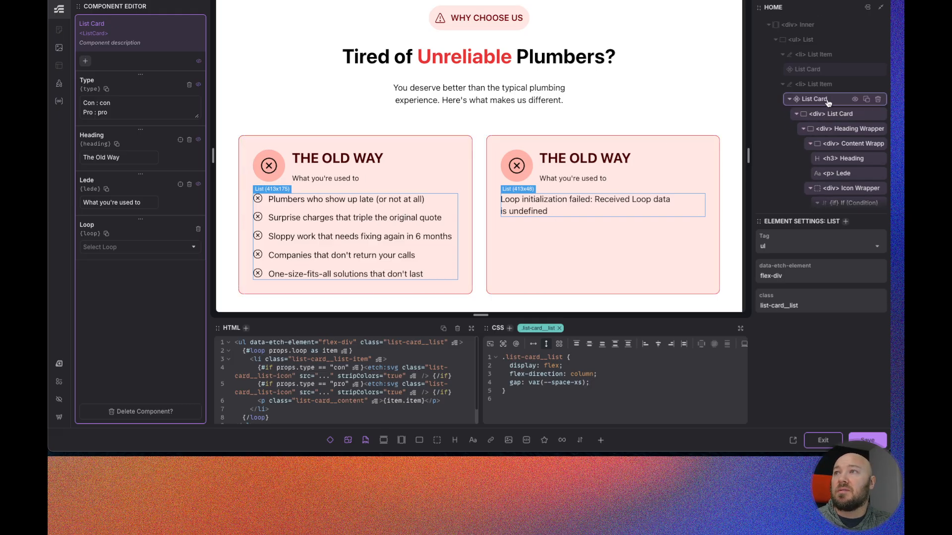
{"action": "left_click", "coordinate": [832, 100]}
{"action": "left_click", "coordinate": [838, 150]}
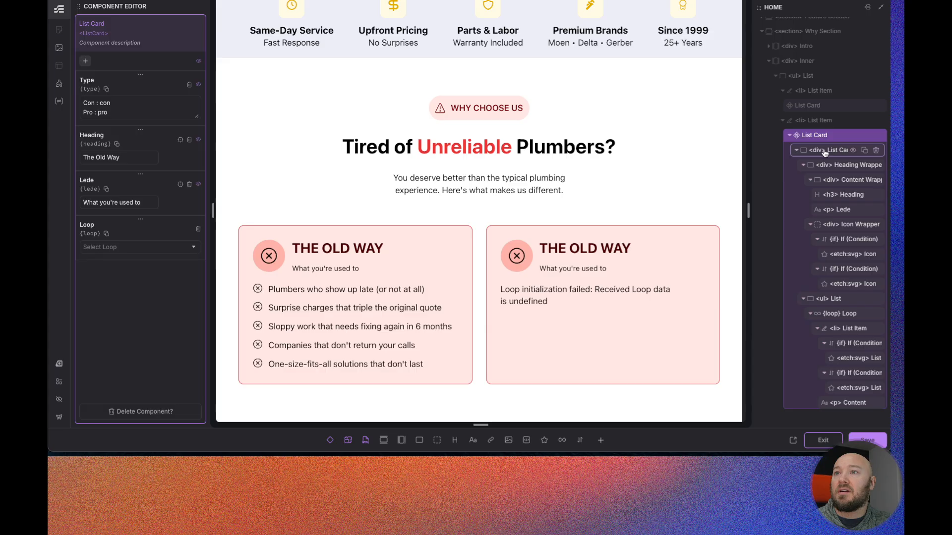
{"action": "scroll", "coordinate": [594, 381], "scroll_direction": "down", "scroll_amount": 1}
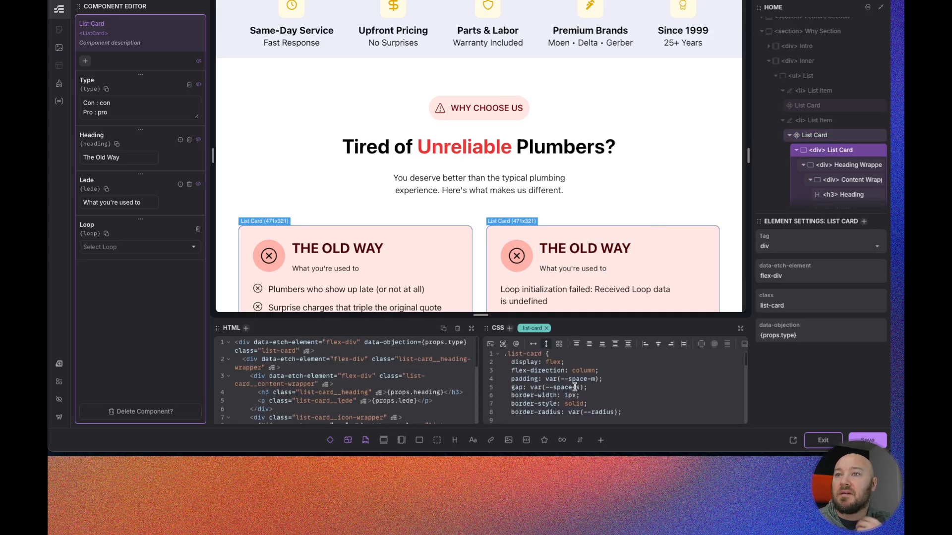
{"action": "left_click", "coordinate": [580, 383]}
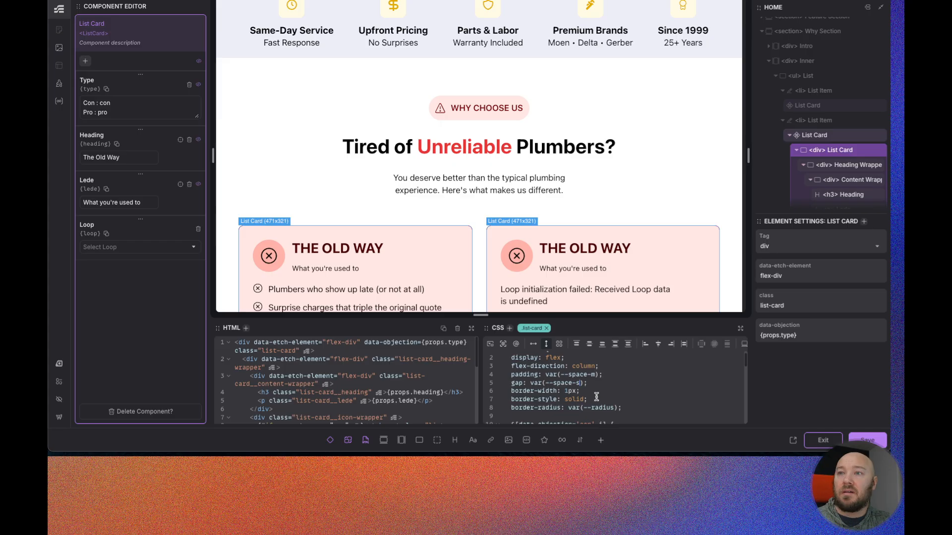
{"action": "key", "text": "BackSpace"}
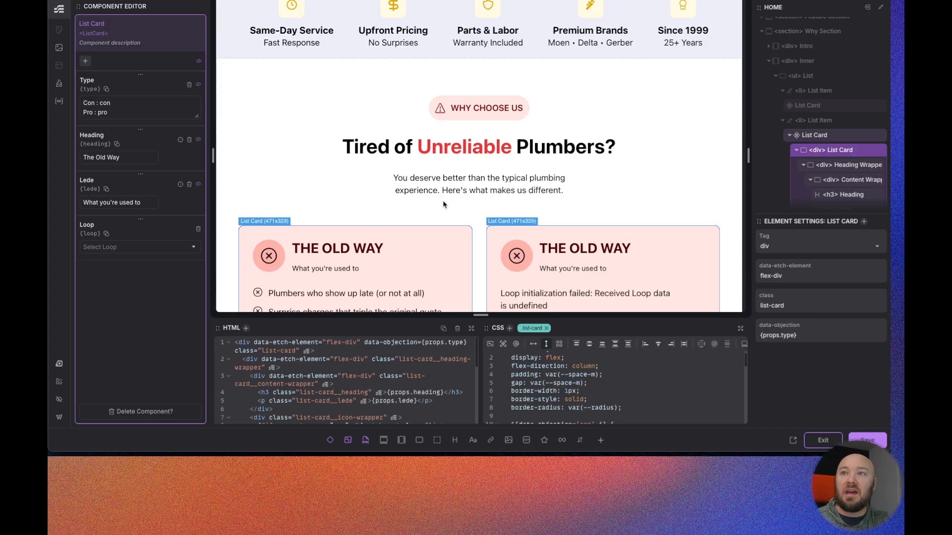
{"action": "type", "text": "m"}
{"action": "key", "text": "ctrl+s"}
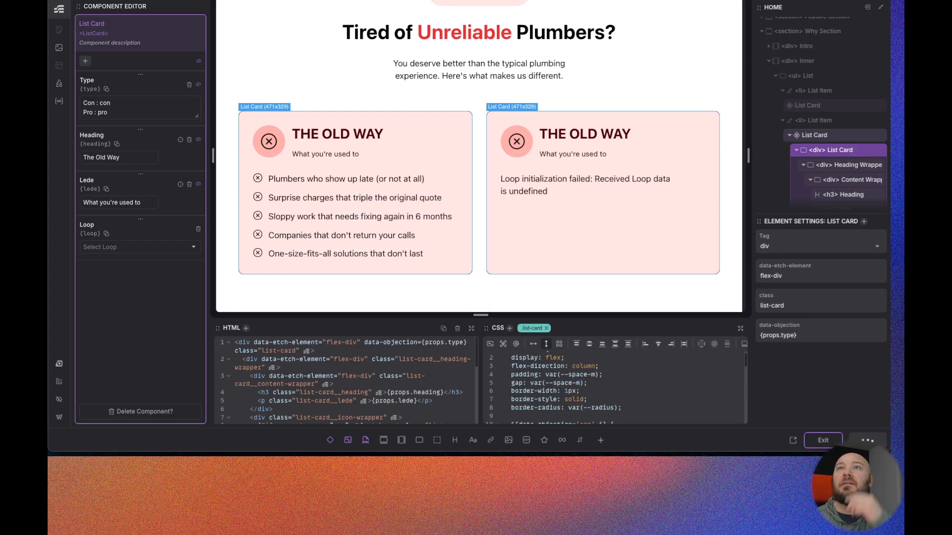
- Reload the front-end page and review the Why Choose Us cards
{"action": "key", "text": "ctrl+Tab"}
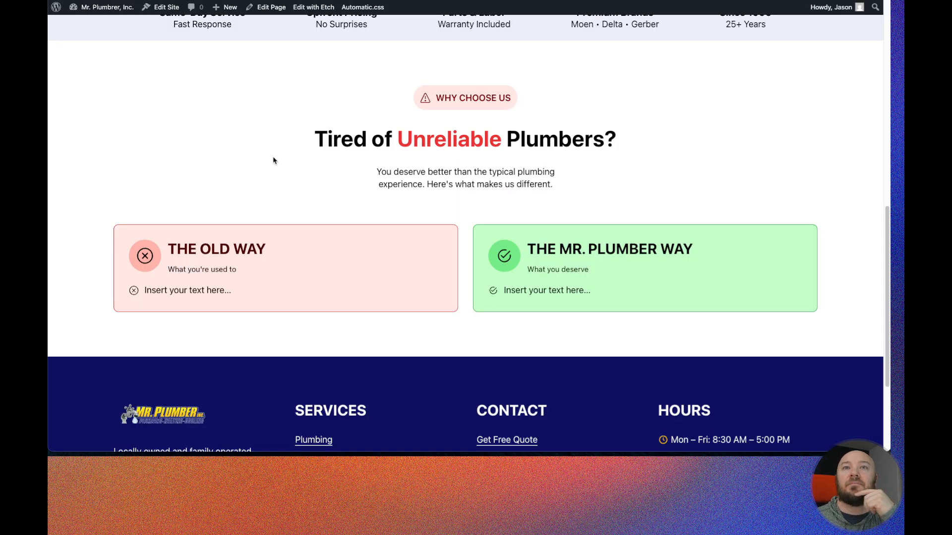
{"action": "key", "text": "super+r"}
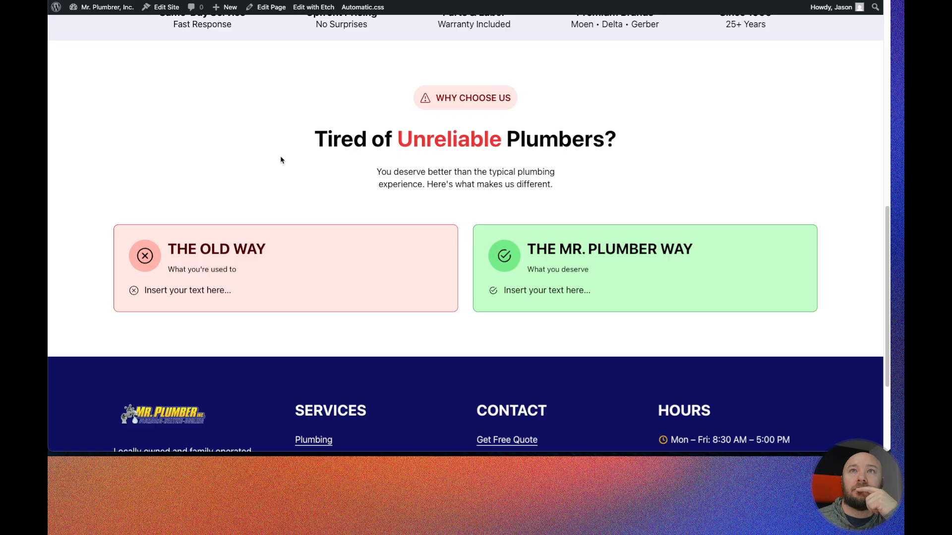
{"action": "scroll", "coordinate": [281, 160], "scroll_direction": "down", "scroll_amount": 1}
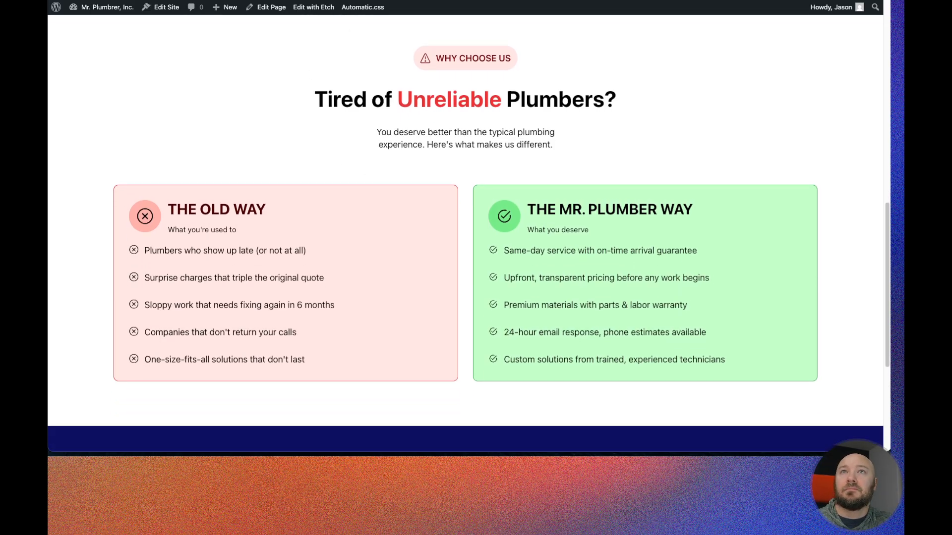
{"action": "key", "text": "ctrl+Tab"}
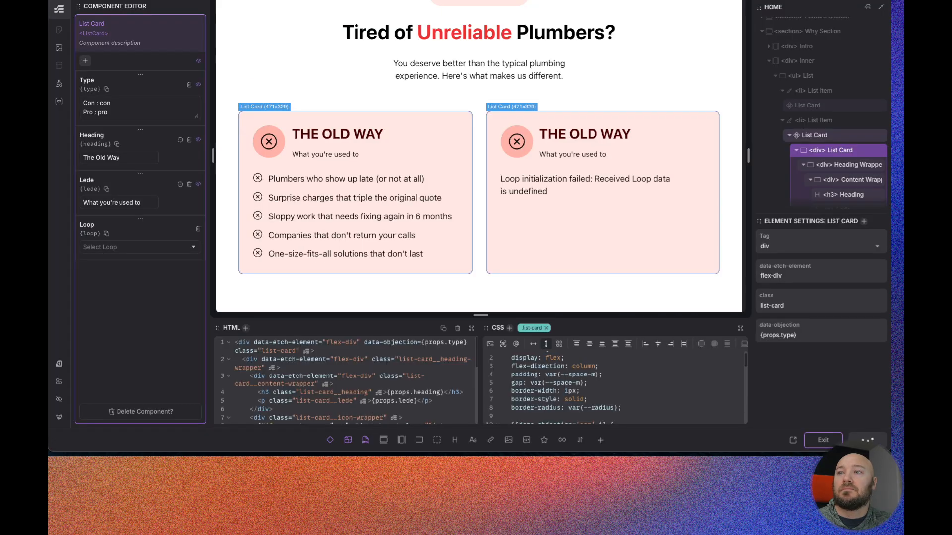
{"action": "key", "text": "ctrl+shift+Tab"}
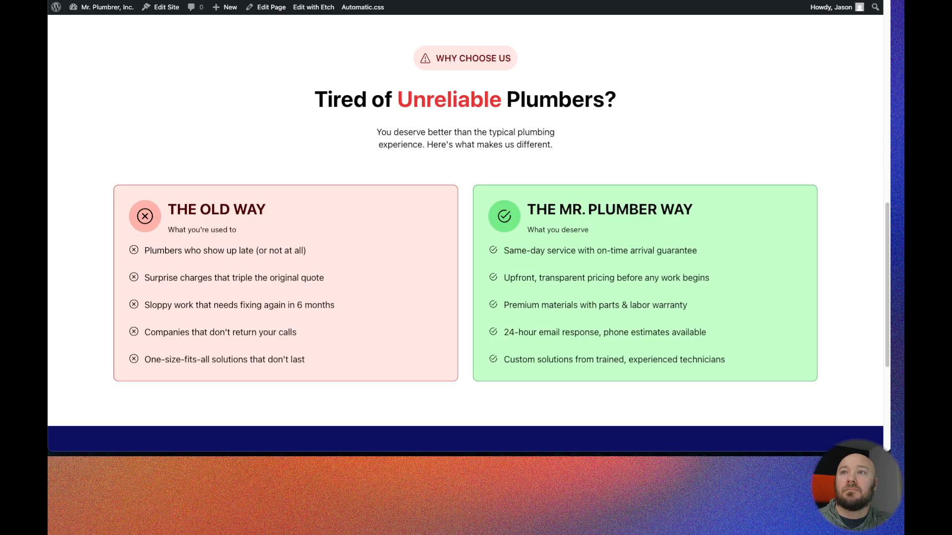
{"action": "scroll", "coordinate": [465, 271], "scroll_direction": "up", "scroll_amount": 11}
{"action": "scroll", "coordinate": [293, 167], "scroll_direction": "down", "scroll_amount": 11}
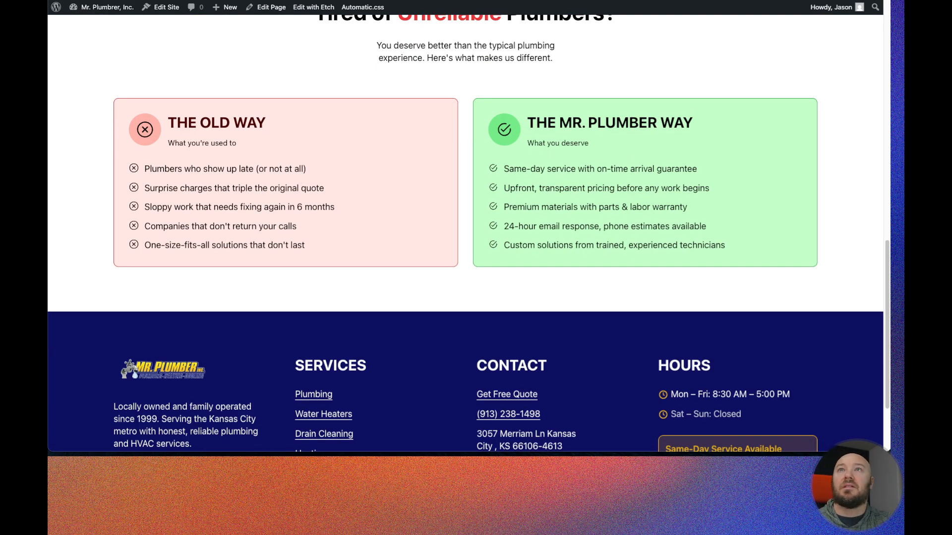
{"action": "scroll", "coordinate": [378, 72], "scroll_direction": "up", "scroll_amount": 2}
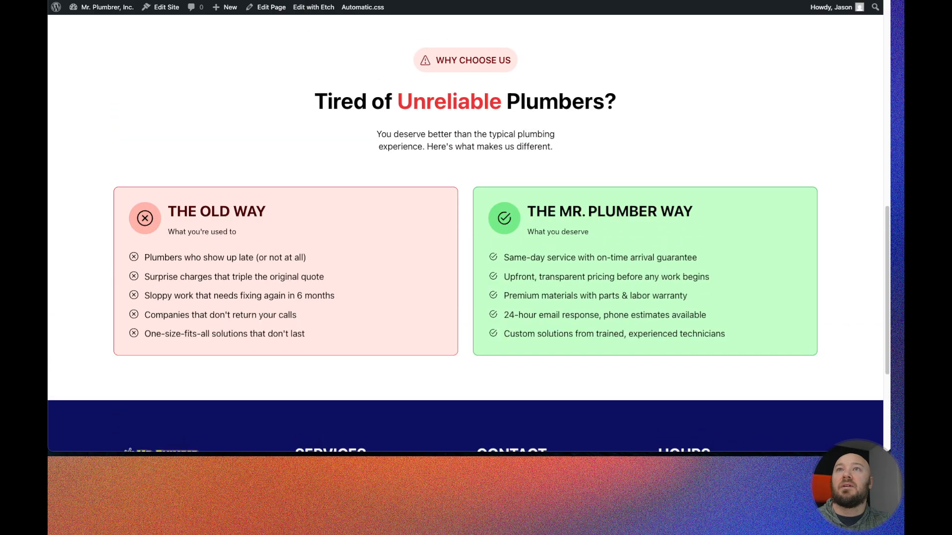
- Compare the front-end Why Choose Us cards against the Figma design
{"action": "left_click", "coordinate": [362, 1]}
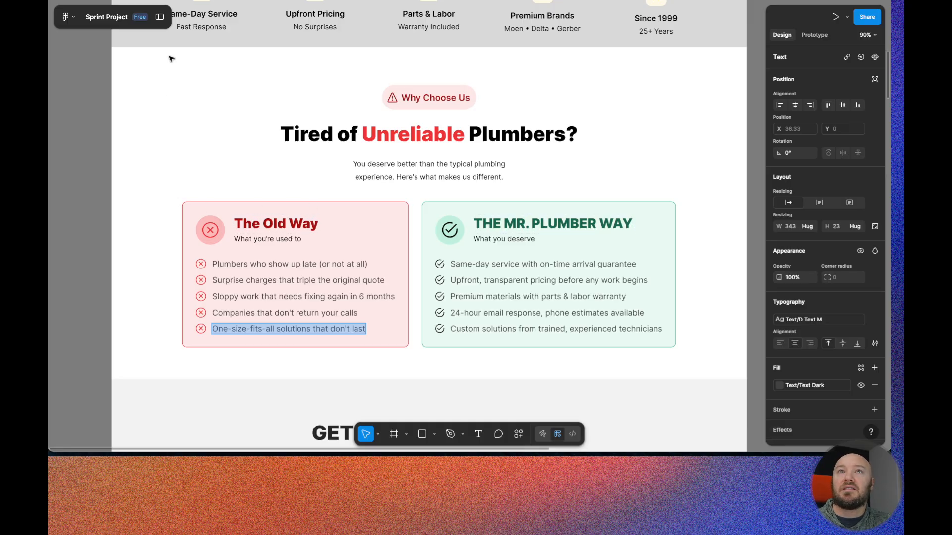
{"action": "scroll", "coordinate": [156, 246], "scroll_direction": "down", "scroll_amount": 1}
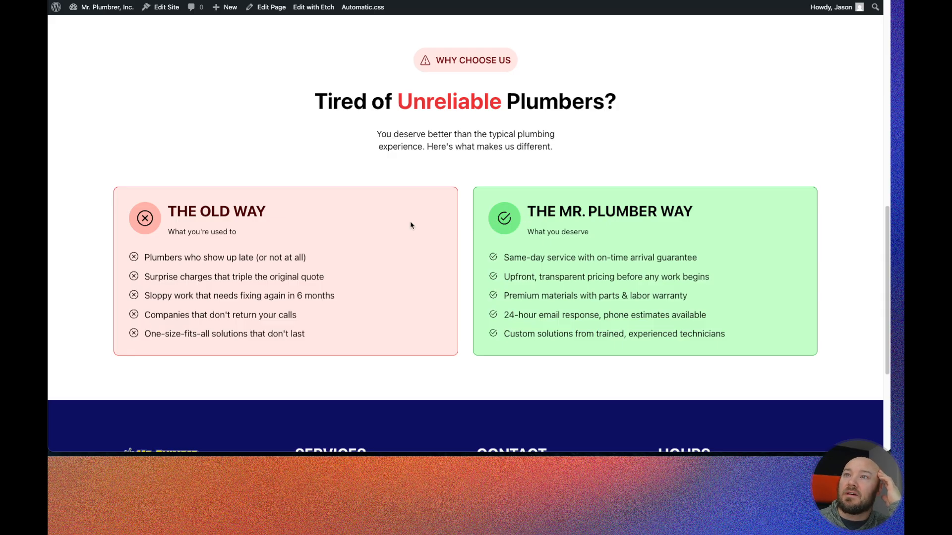
{"action": "scroll", "coordinate": [545, 233], "scroll_direction": "down", "scroll_amount": 1}
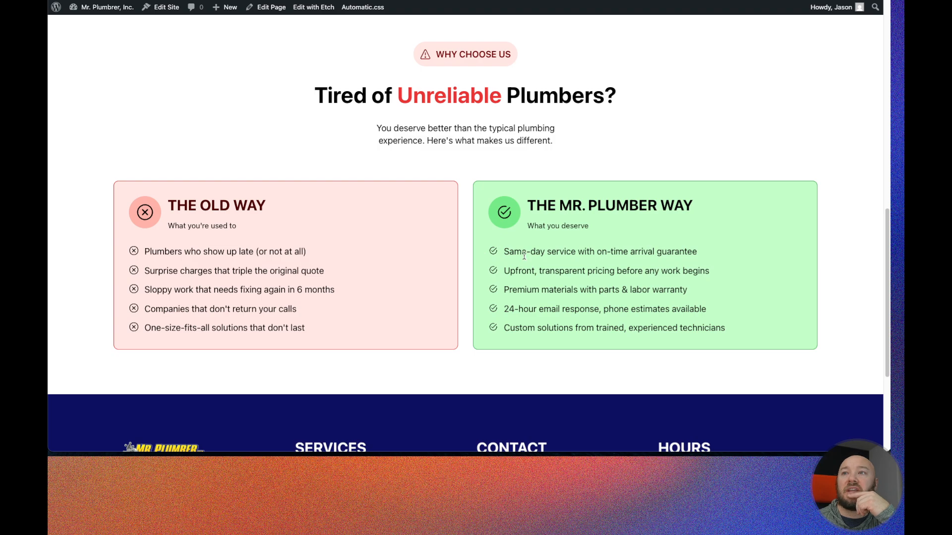
{"action": "scroll", "coordinate": [724, 296], "scroll_direction": "down", "scroll_amount": 2}
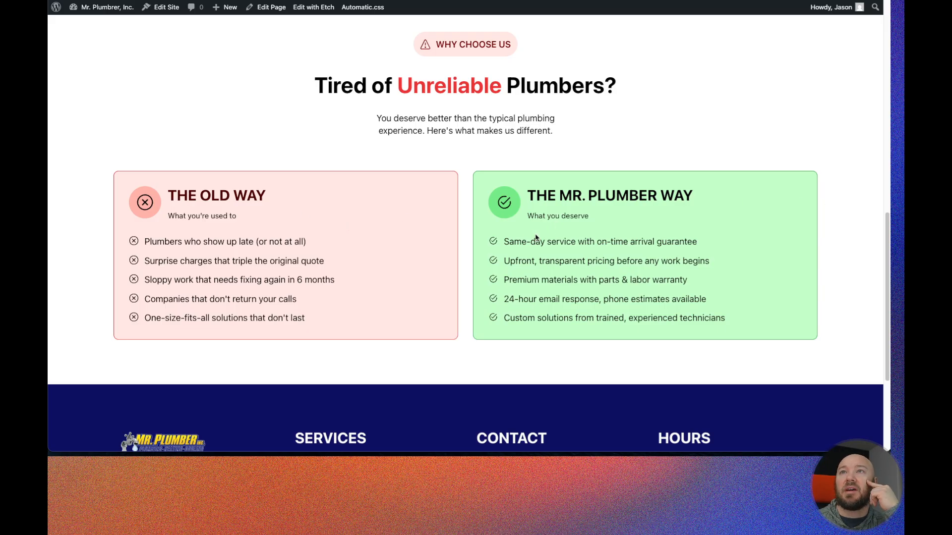
{"action": "scroll", "coordinate": [465, 245], "scroll_direction": "up", "scroll_amount": 3}
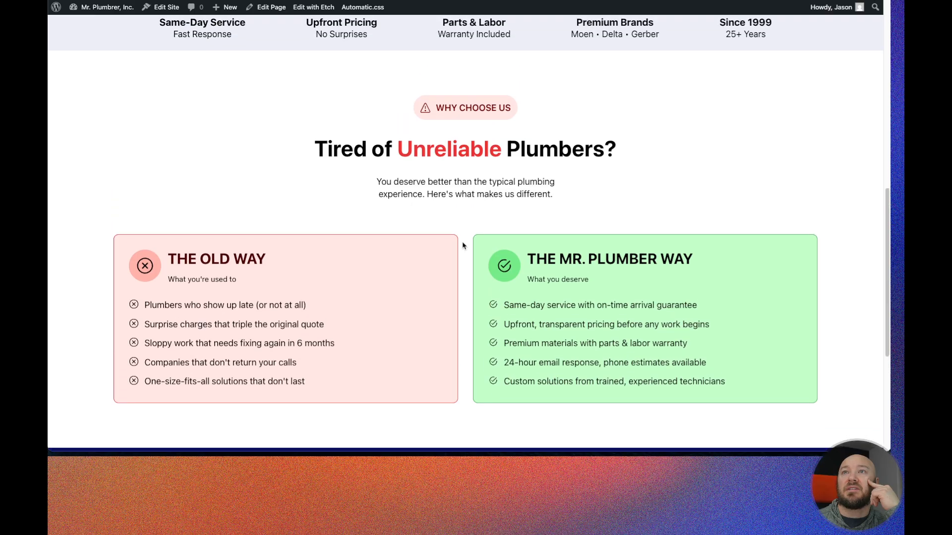
- Scroll the front-end page to check the Why Choose Us cards' spacing
{"action": "scroll", "coordinate": [462, 245], "scroll_direction": "down", "scroll_amount": 1}
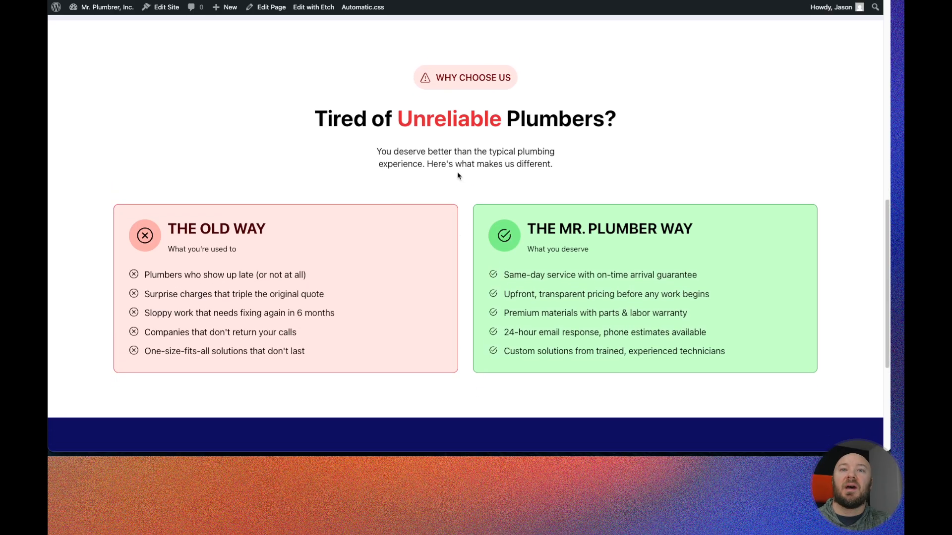
{"action": "scroll", "coordinate": [458, 175], "scroll_direction": "up", "scroll_amount": 10}
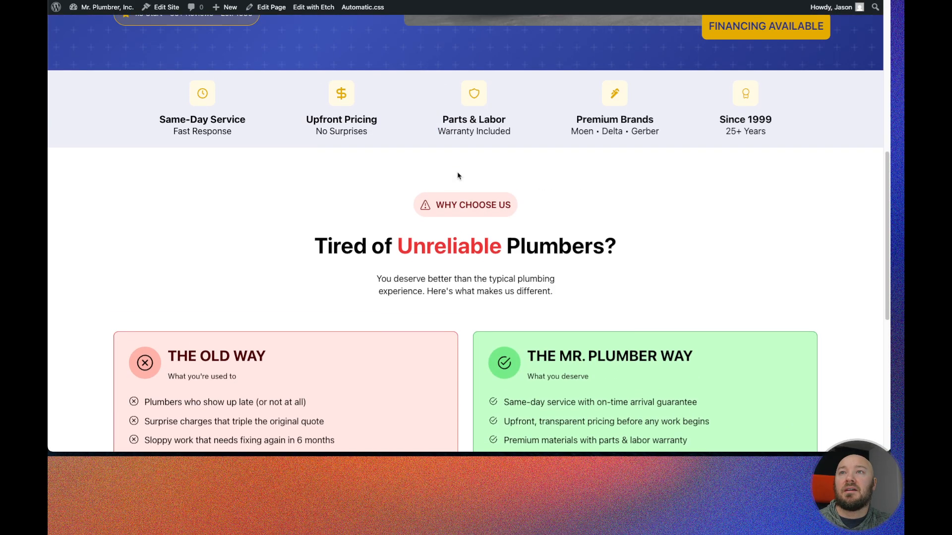
{"action": "scroll", "coordinate": [278, 217], "scroll_direction": "down", "scroll_amount": 10}
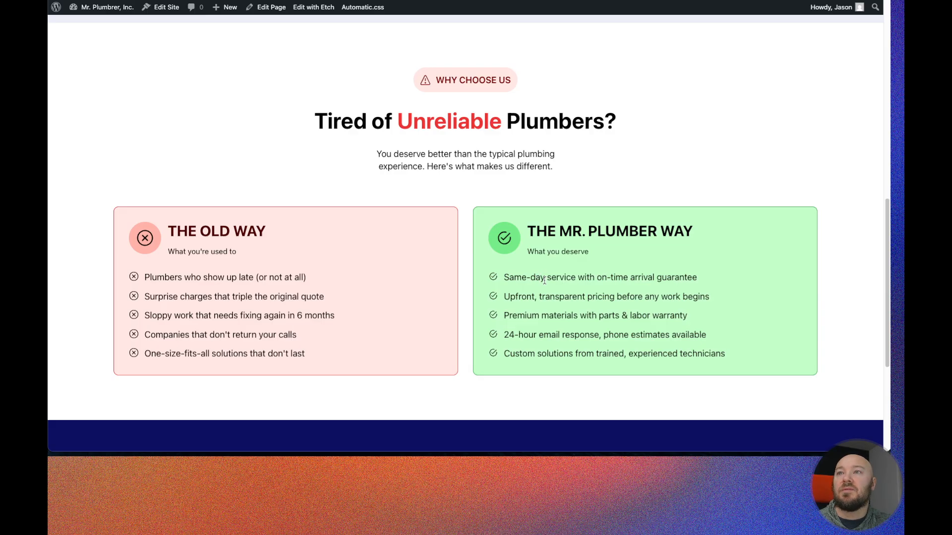
{"action": "scroll", "coordinate": [541, 280], "scroll_direction": "down", "scroll_amount": 2}
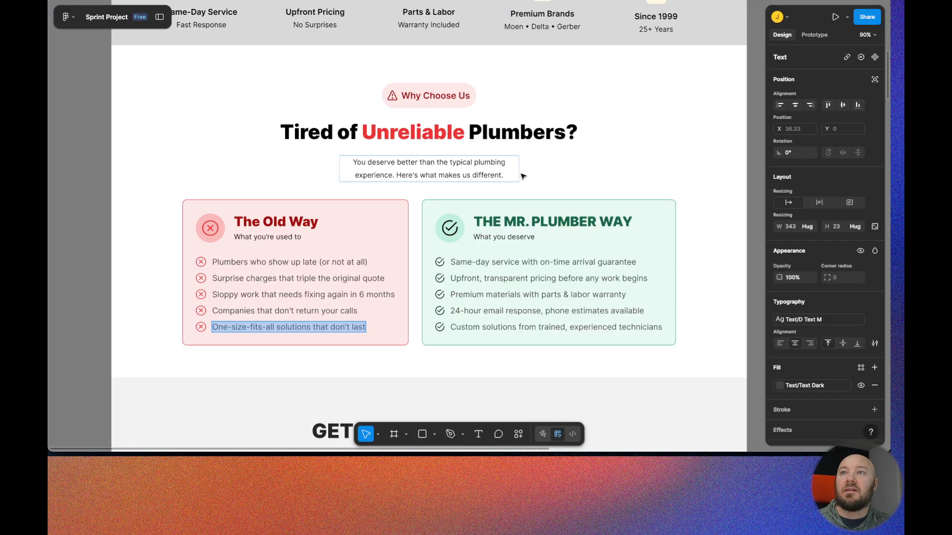
{"action": "scroll", "coordinate": [523, 179], "scroll_direction": "up", "scroll_amount": 1}
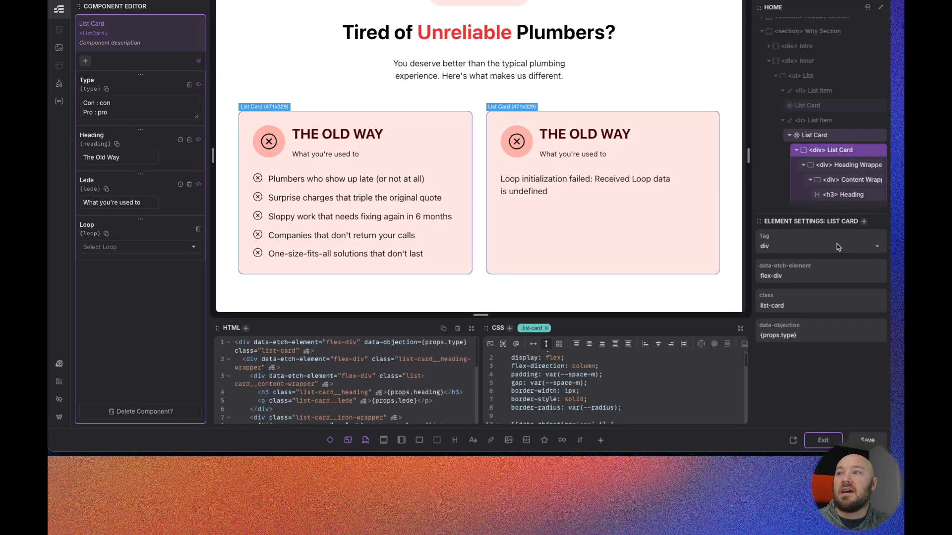
- Exit the ListCard component editor and review the Why Choose Us section in the builder canvas
{"action": "left_click", "coordinate": [823, 440]}
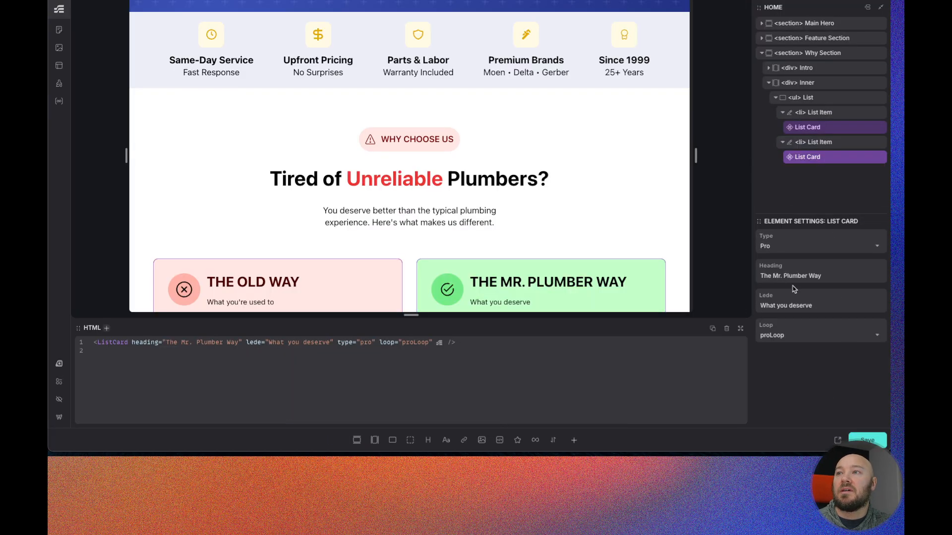
{"action": "scroll", "coordinate": [602, 236], "scroll_direction": "down", "scroll_amount": 1}
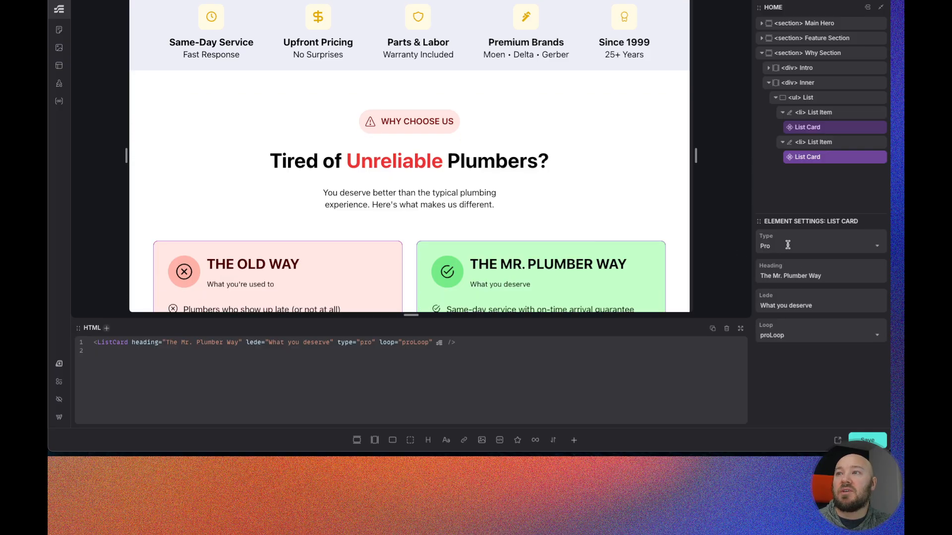
{"action": "scroll", "coordinate": [544, 243], "scroll_direction": "down", "scroll_amount": 3}
{"action": "scroll", "coordinate": [544, 244], "scroll_direction": "down", "scroll_amount": 4}
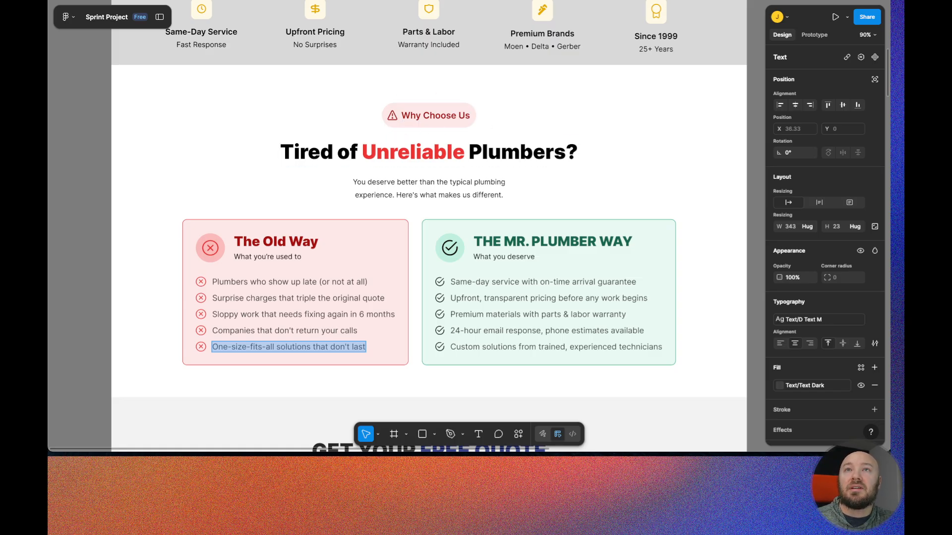
- Scroll through the Figma design to examine the sections that follow Why Choose Us
{"action": "scroll", "coordinate": [411, 156], "scroll_direction": "down", "scroll_amount": 10}
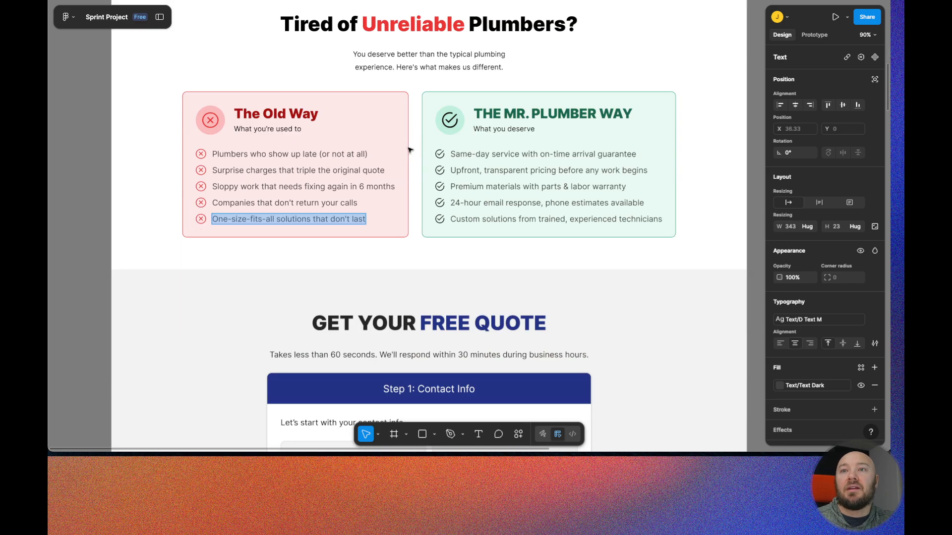
{"action": "scroll", "coordinate": [422, 219], "scroll_direction": "down", "scroll_amount": 8}
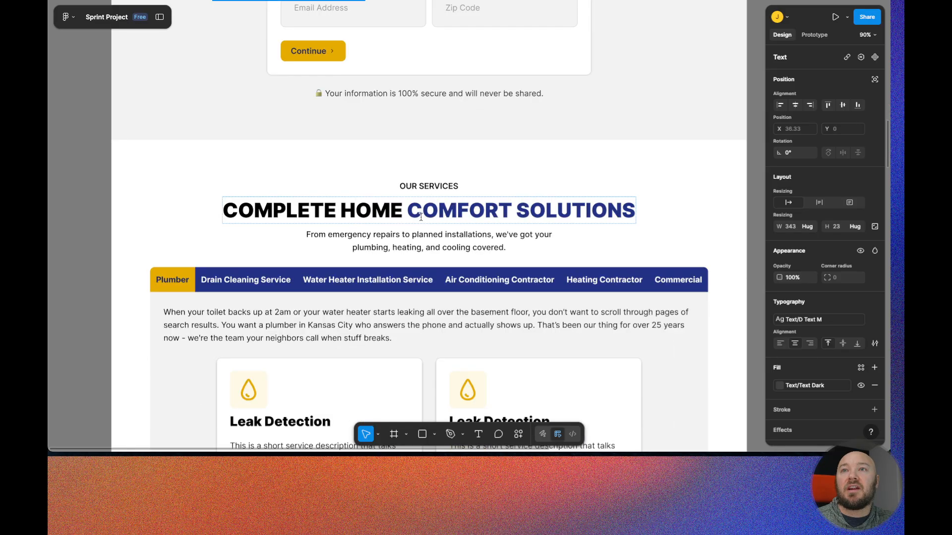
{"action": "scroll", "coordinate": [429, 126], "scroll_direction": "down", "scroll_amount": 7}
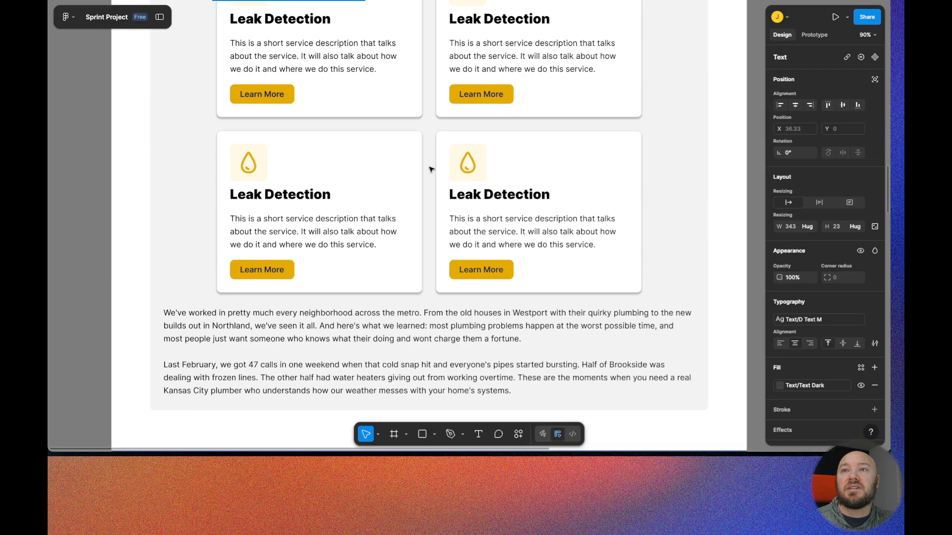
{"action": "scroll", "coordinate": [429, 246], "scroll_direction": "up", "scroll_amount": 20}
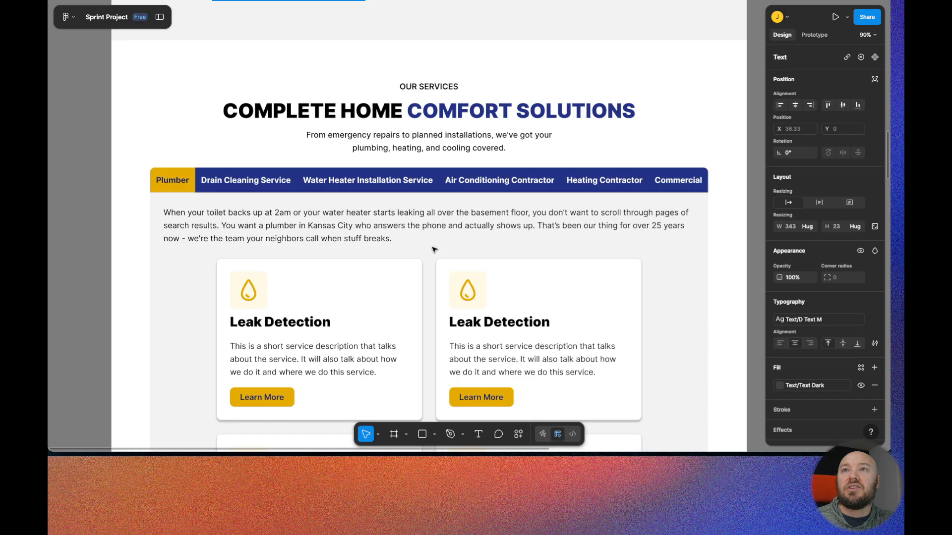
{"action": "scroll", "coordinate": [393, 82], "scroll_direction": "up", "scroll_amount": 5}
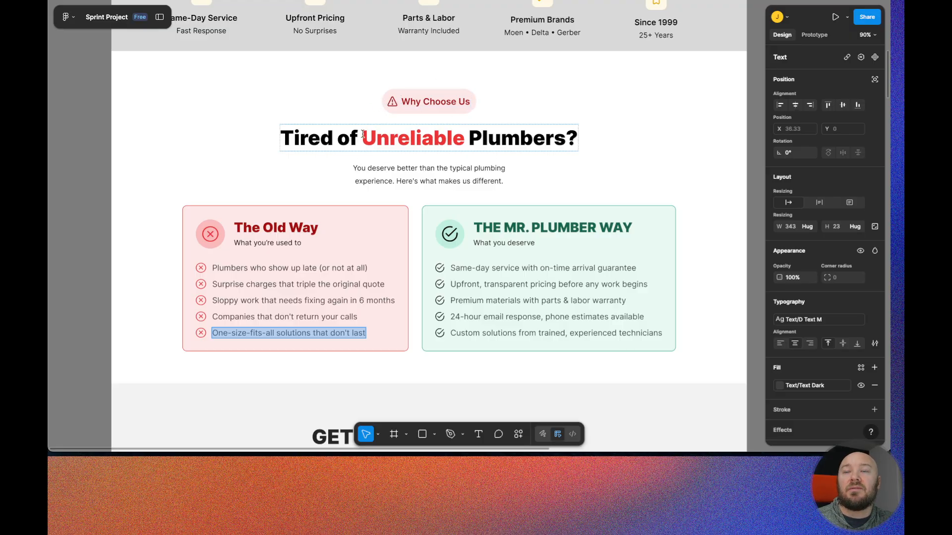
{"action": "scroll", "coordinate": [433, 199], "scroll_direction": "down", "scroll_amount": 5}
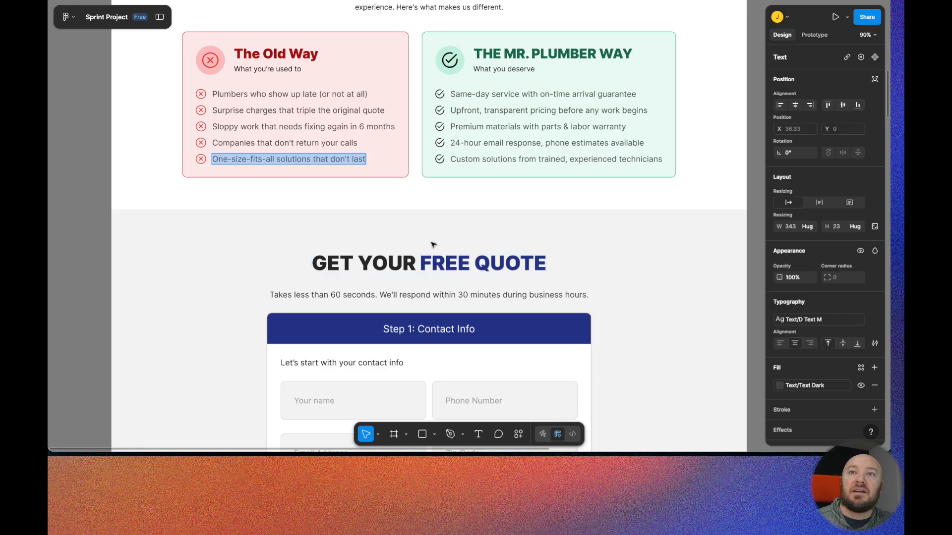
{"action": "scroll", "coordinate": [430, 277], "scroll_direction": "down", "scroll_amount": 8}
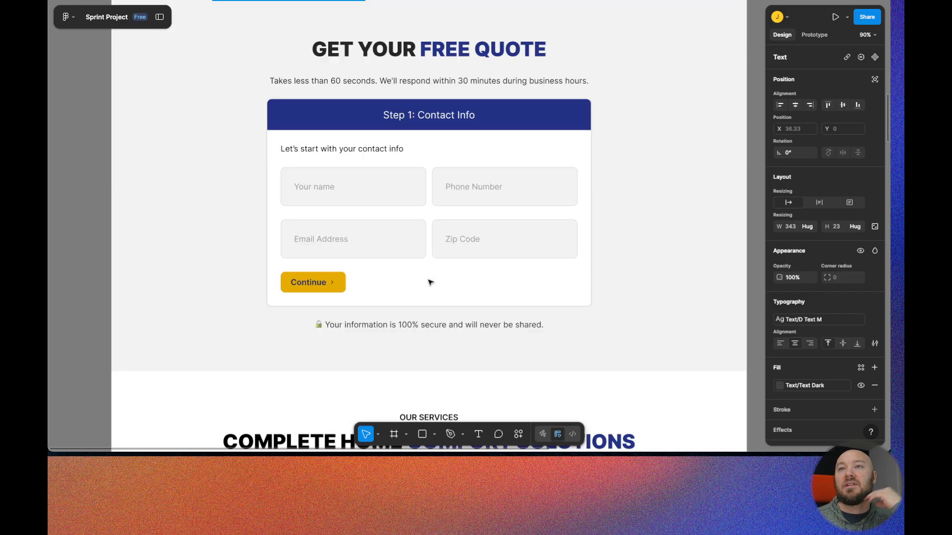
{"action": "scroll", "coordinate": [429, 281], "scroll_direction": "down", "scroll_amount": 20}
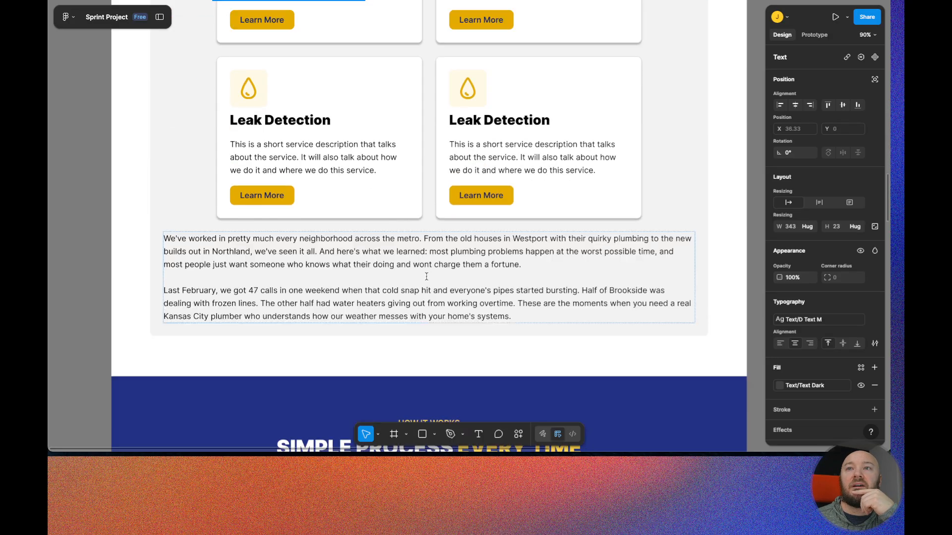
{"action": "scroll", "coordinate": [427, 278], "scroll_direction": "down", "scroll_amount": 15}
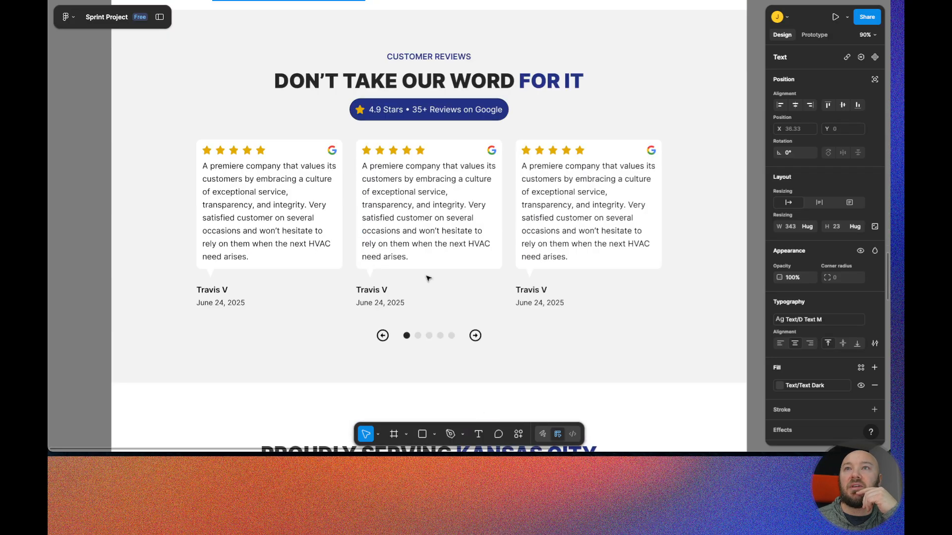
{"action": "scroll", "coordinate": [427, 278], "scroll_direction": "down", "scroll_amount": 3}
{"action": "scroll", "coordinate": [427, 276], "scroll_direction": "up", "scroll_amount": 7}
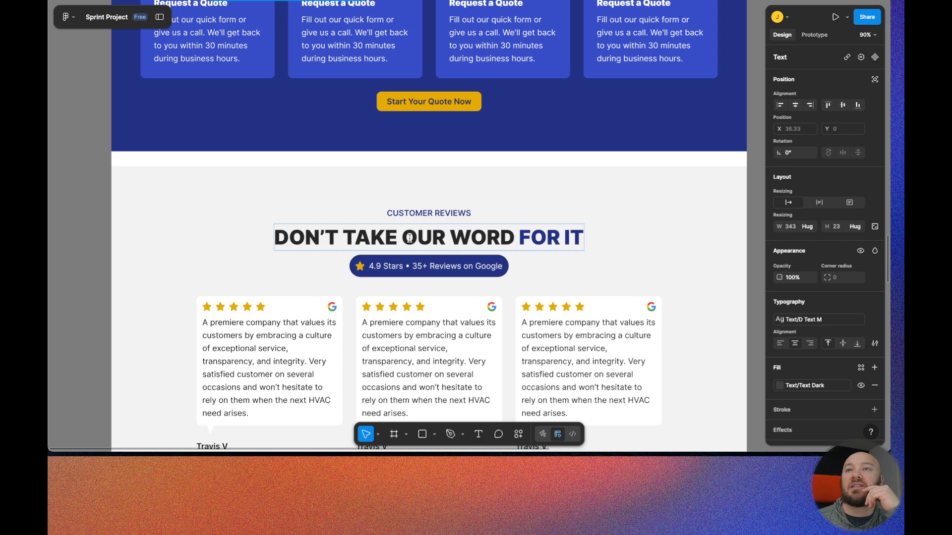
{"action": "scroll", "coordinate": [409, 238], "scroll_direction": "down", "scroll_amount": 10}
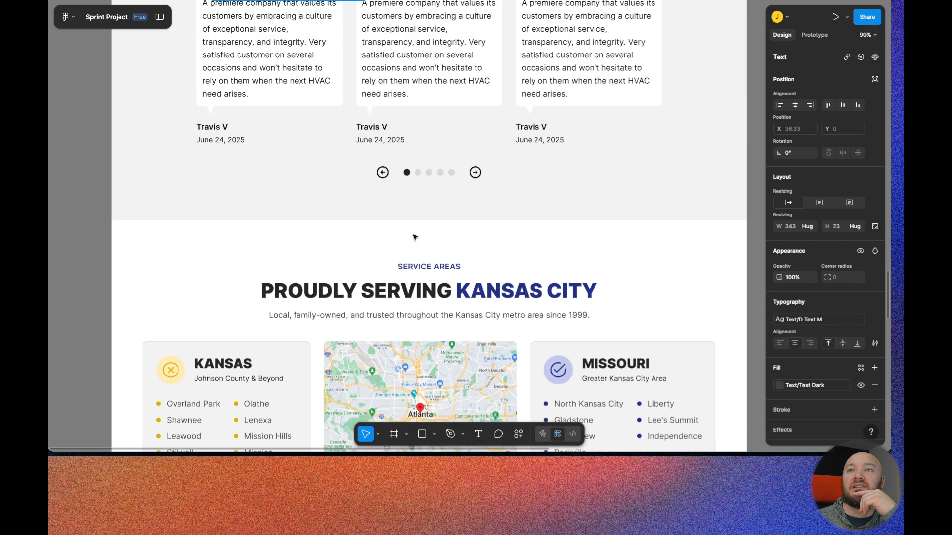
{"action": "scroll", "coordinate": [414, 237], "scroll_direction": "down", "scroll_amount": 11}
{"action": "scroll", "coordinate": [417, 253], "scroll_direction": "down", "scroll_amount": 15}
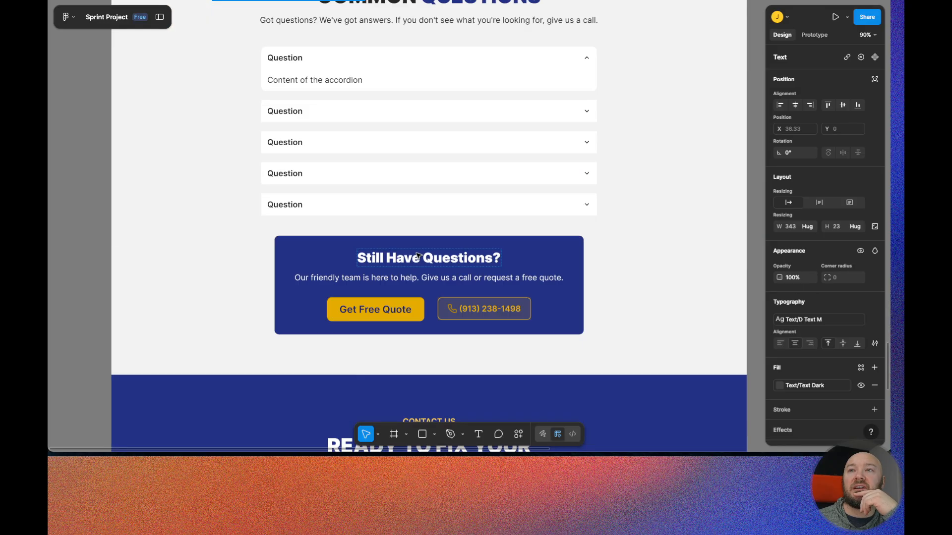
{"action": "scroll", "coordinate": [420, 262], "scroll_direction": "down", "scroll_amount": 5}
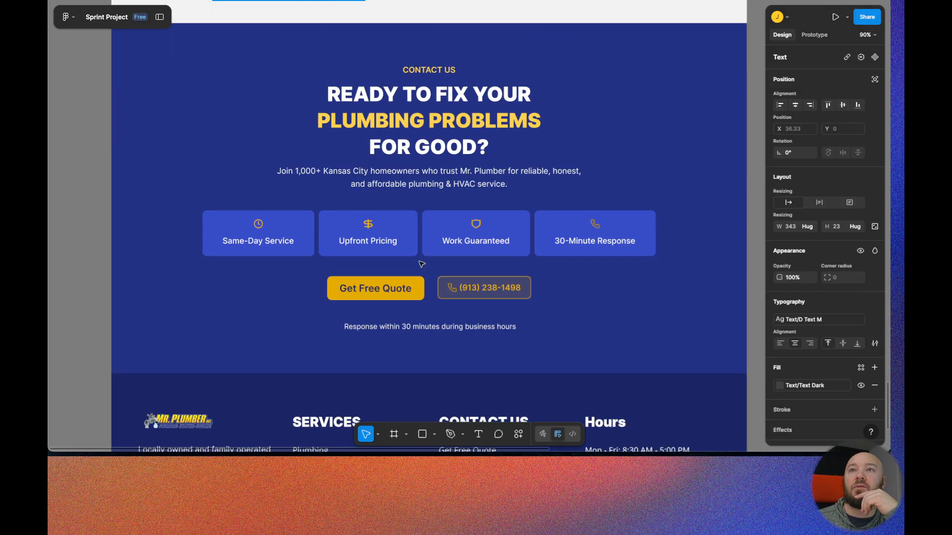
{"action": "scroll", "coordinate": [421, 264], "scroll_direction": "up", "scroll_amount": 20}
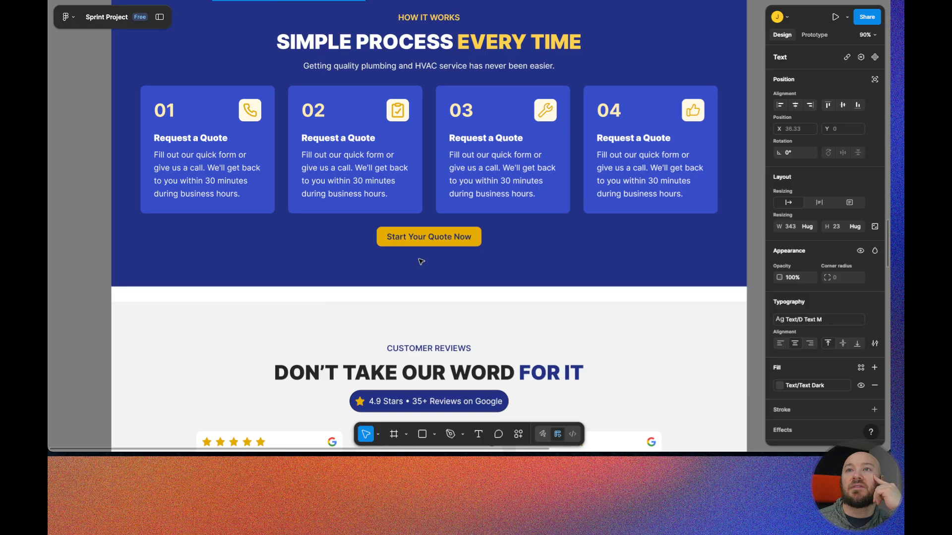
{"action": "scroll", "coordinate": [421, 262], "scroll_direction": "up", "scroll_amount": 20}
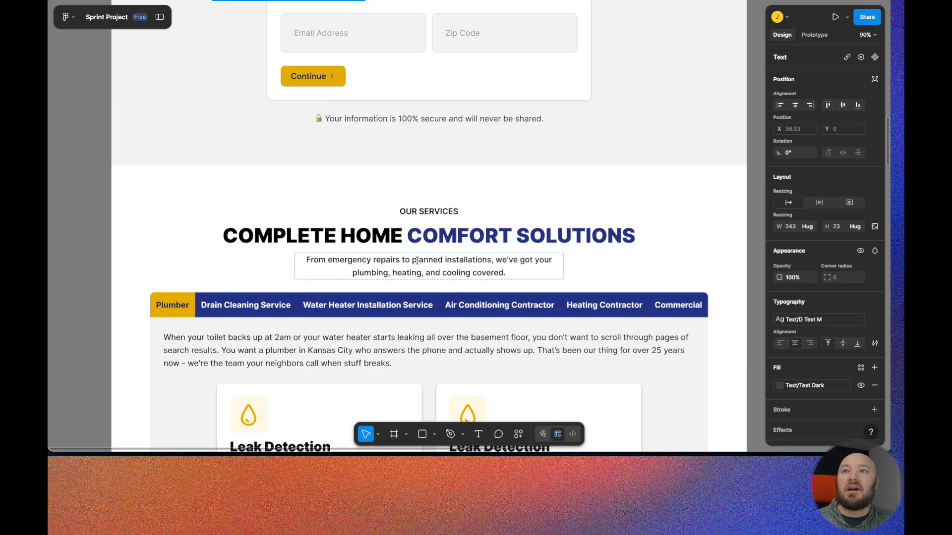
{"action": "scroll", "coordinate": [417, 261], "scroll_direction": "up", "scroll_amount": 20}
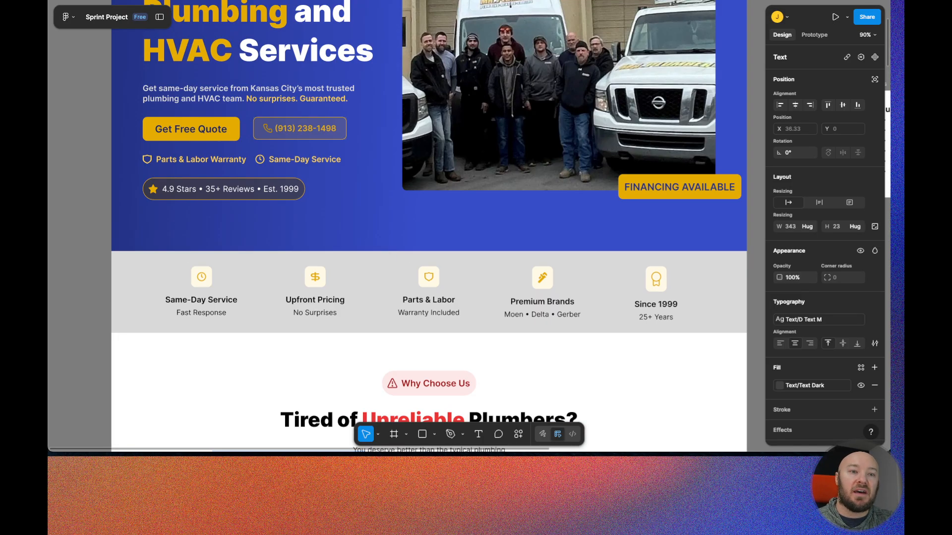